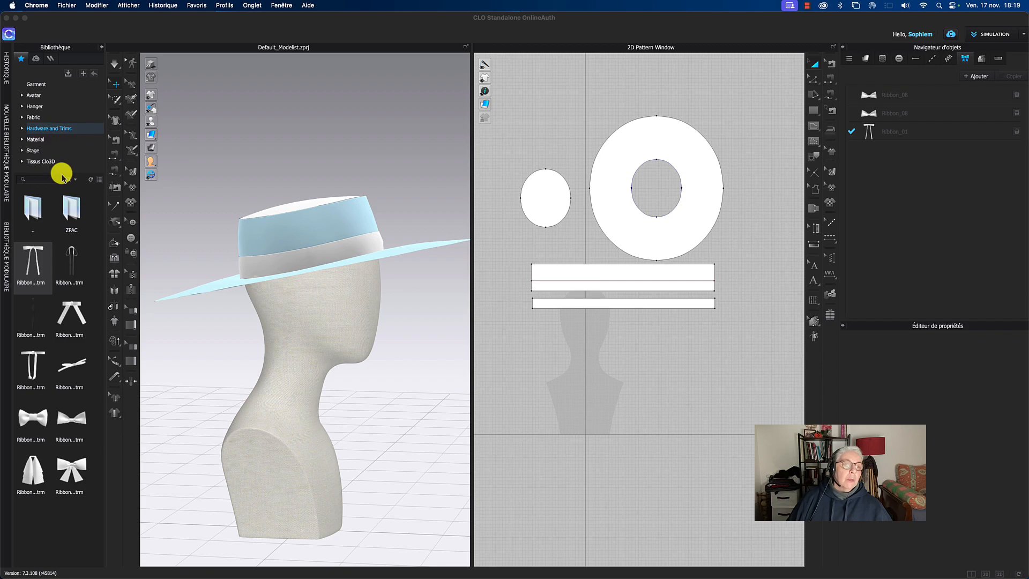
Step: Add the straight-tailed ribbon bow trim from the Hardware and Trims library to the 3D scene beside the hat
left_click_drag(34, 261, 301, 302)
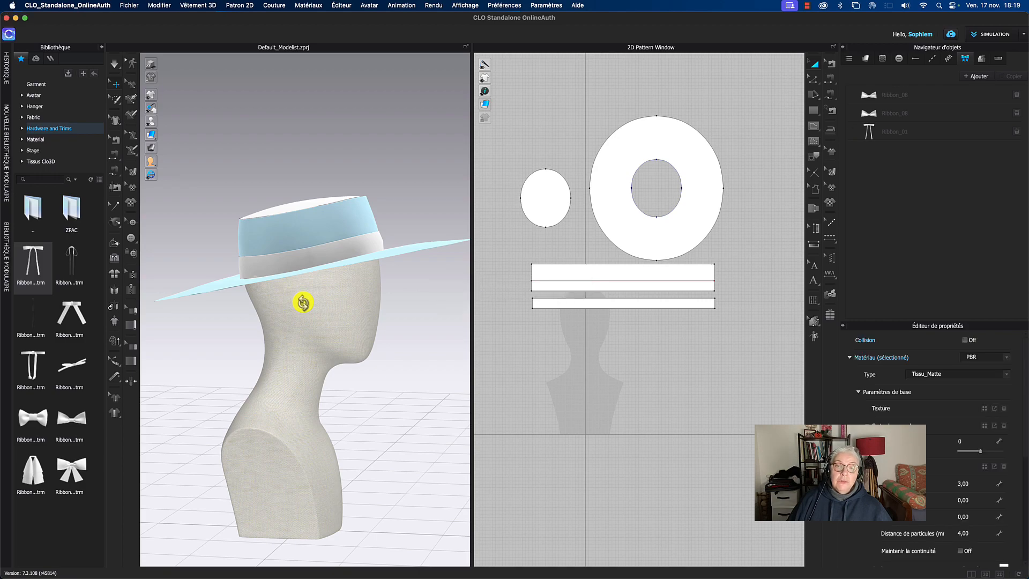
key("2")
scroll(375, 182, "up", 3)
right_click_drag(373, 180, 321, 202)
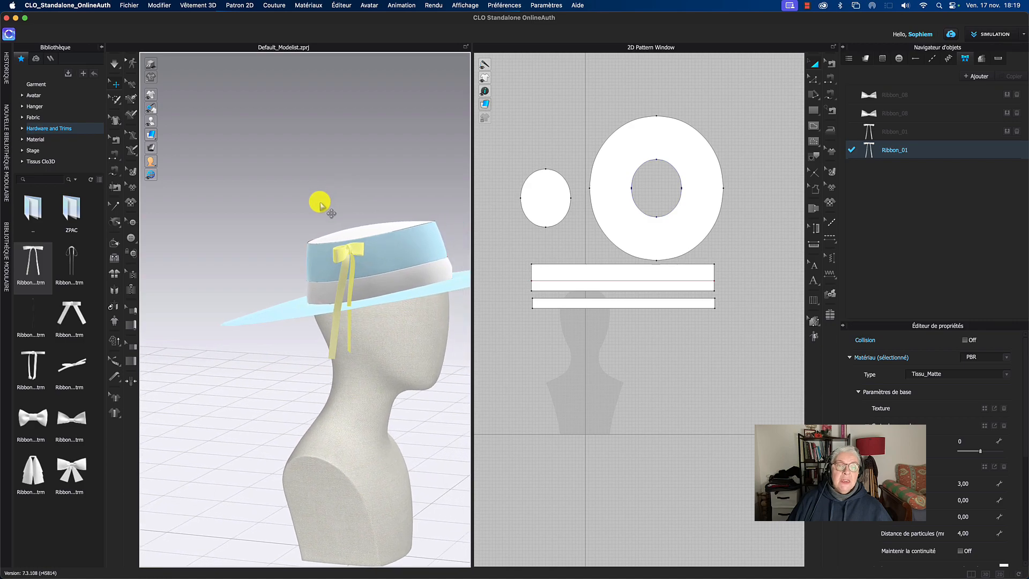
Step: Rotate the bow and shift it so it faces the side of the grey hatband
left_click(349, 253)
left_click_drag(365, 265, 369, 273)
right_click_drag(268, 246, 306, 261)
left_click(332, 267)
left_click_drag(325, 268, 397, 260)
left_click_drag(324, 252, 360, 246)
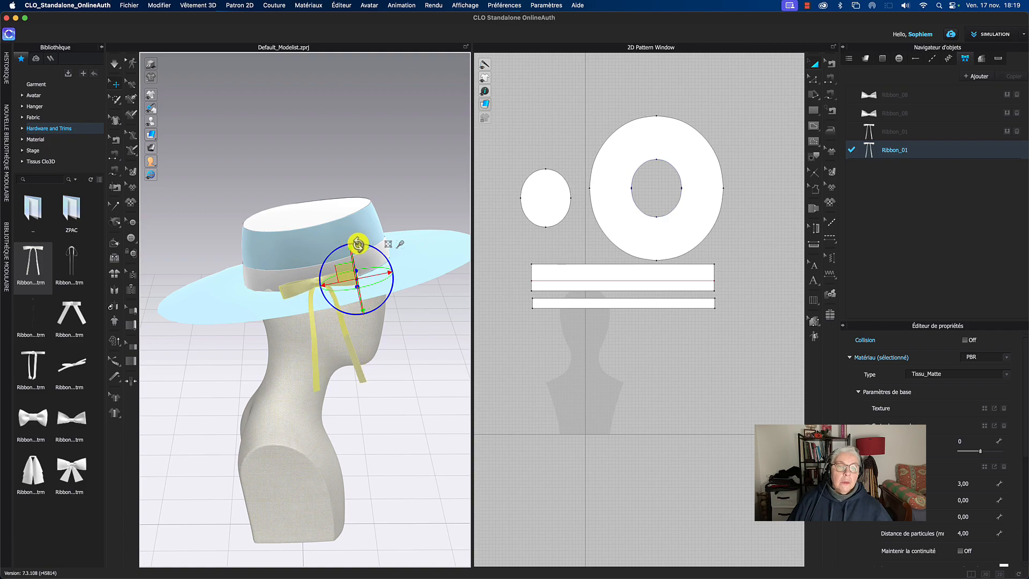
Step: Move the bow in from beyond the brim until it rests against the hatband, and fine-tune its placement
right_click_drag(247, 138, 300, 137)
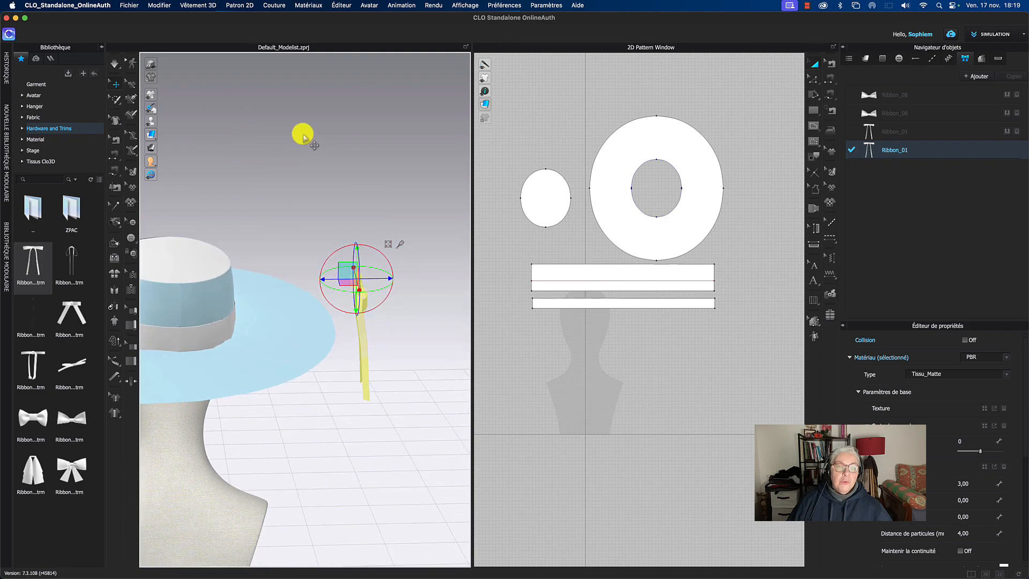
left_click_drag(347, 277, 237, 310)
right_click_drag(356, 220, 315, 222)
left_click_drag(320, 259, 328, 239)
left_click(365, 150)
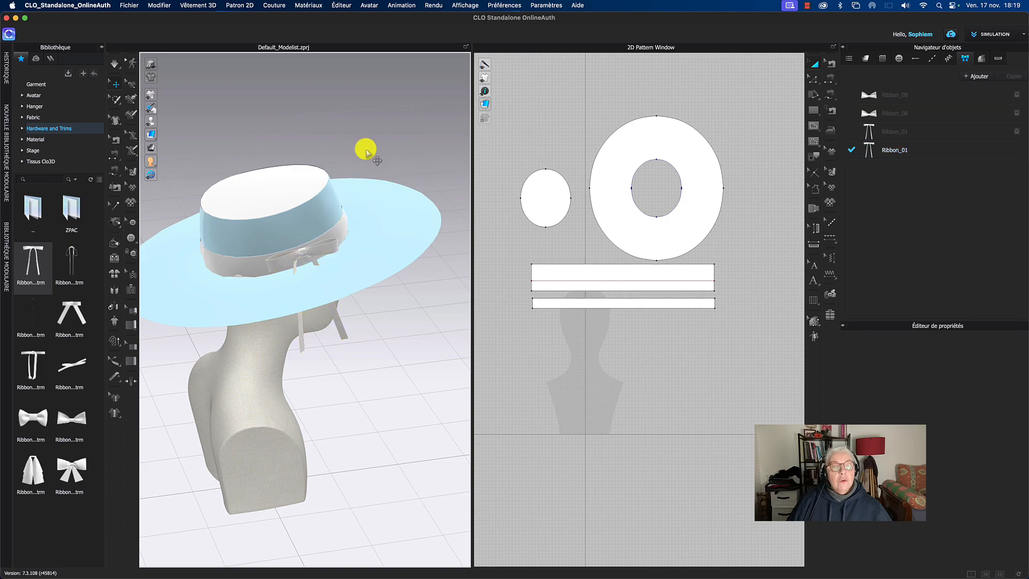
Step: Review the commands available for the selected bow
right_click_drag(371, 155, 351, 150)
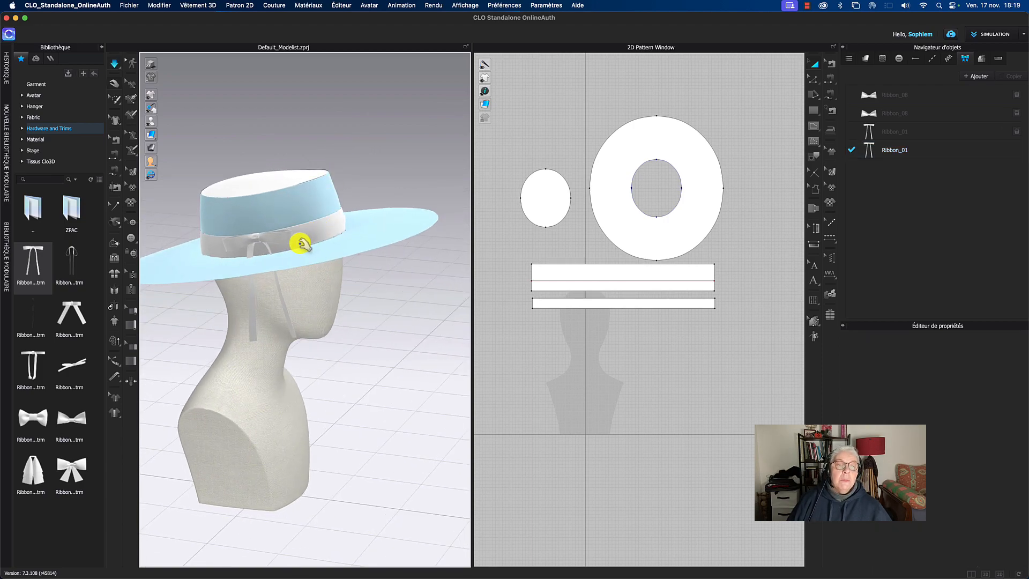
left_click(271, 238)
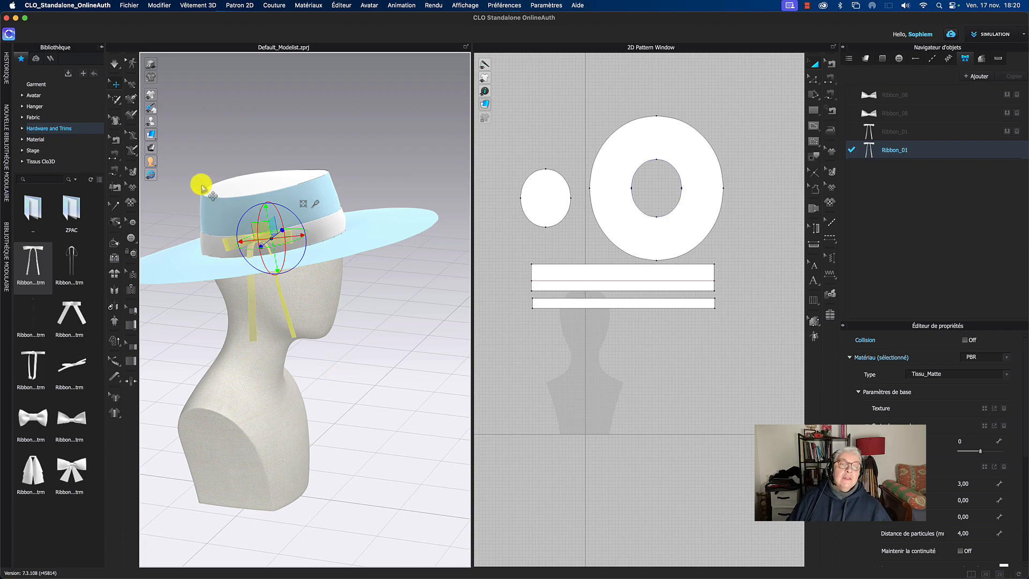
right_click(265, 232)
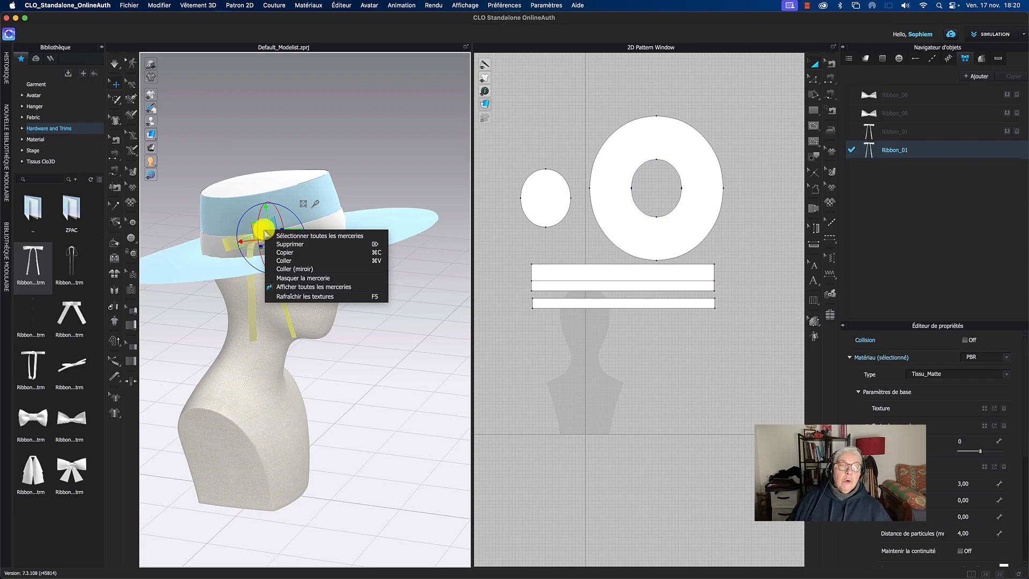
left_click(378, 362)
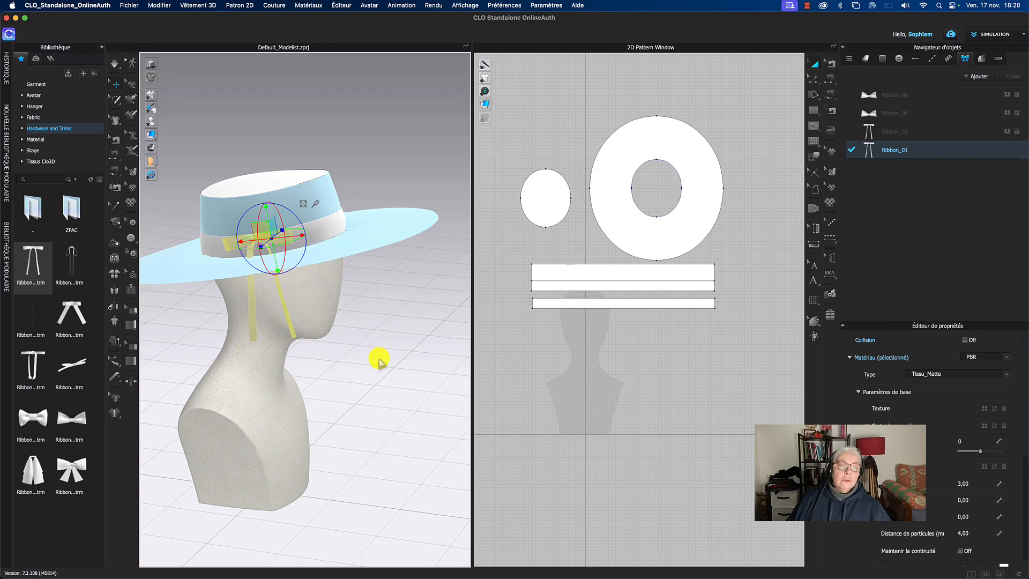
Step: Switch the bow's gizmo to scaling and enlarge the bow on the hatband
left_click(212, 146)
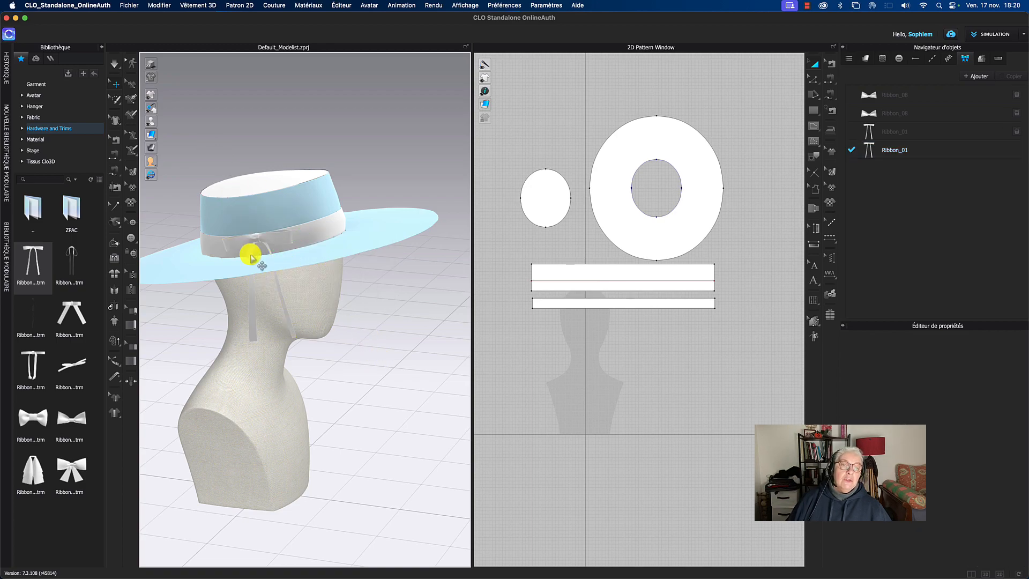
left_click(251, 241)
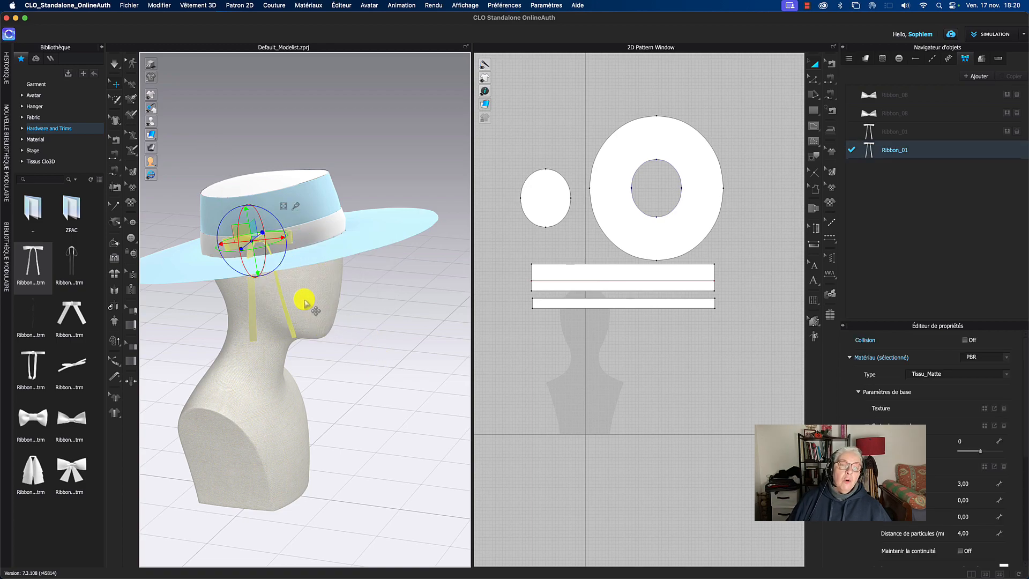
scroll(305, 298, "up", 5)
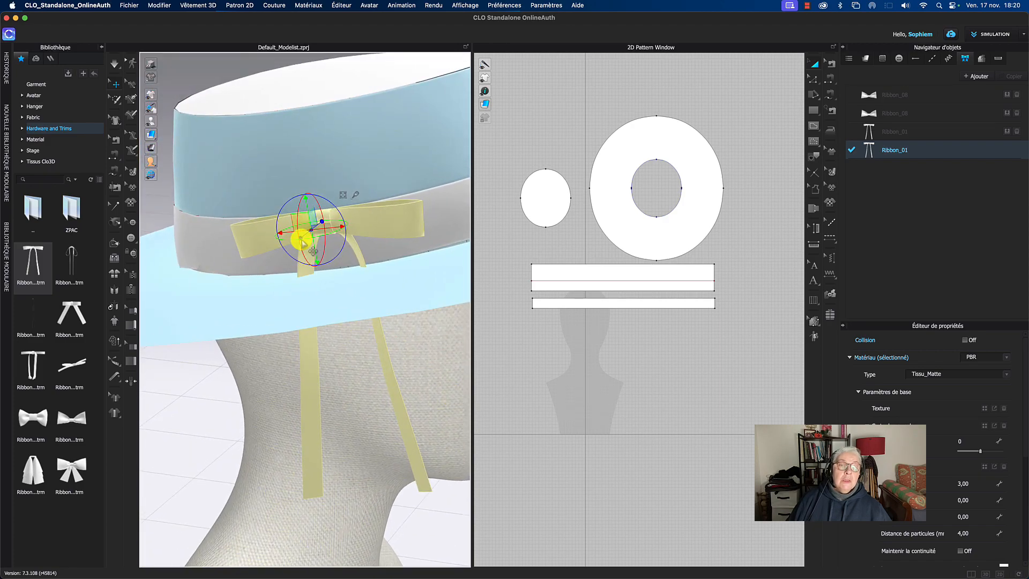
left_click(343, 196)
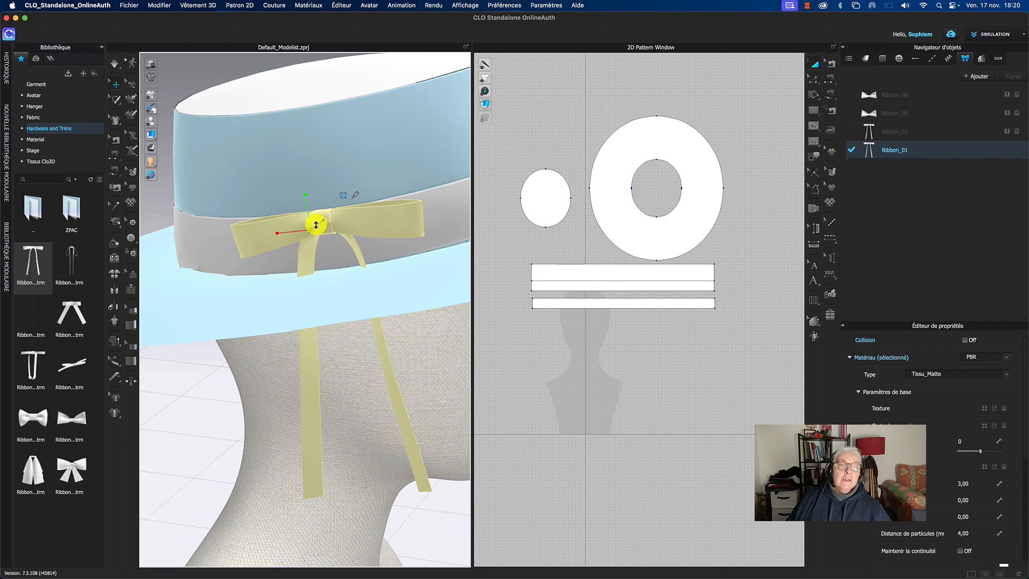
left_click_drag(324, 223, 309, 204)
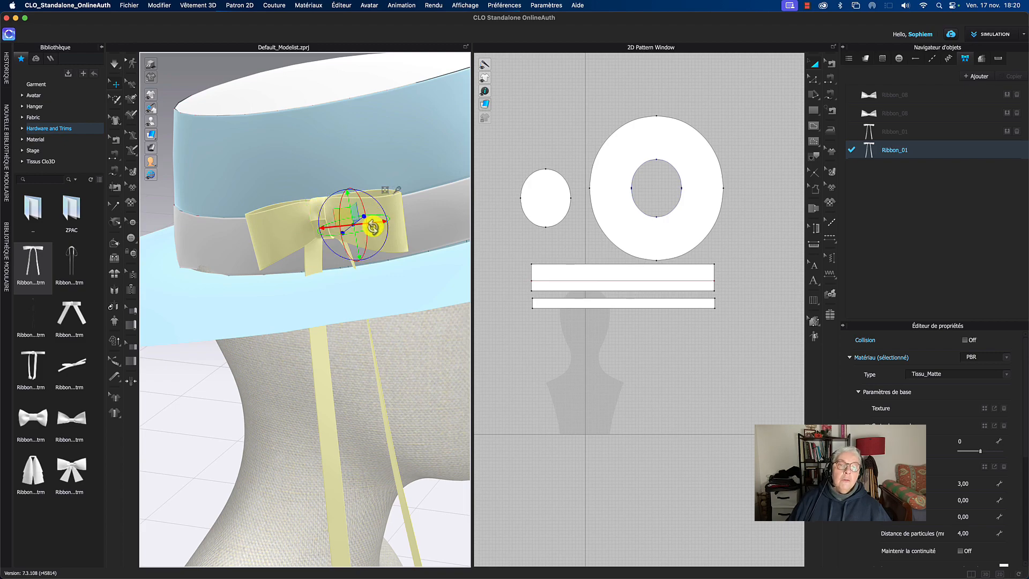
Step: Rotate the enlarged bow and move it back over the hatband, checking its distance from the hat
left_click_drag(370, 229, 257, 227)
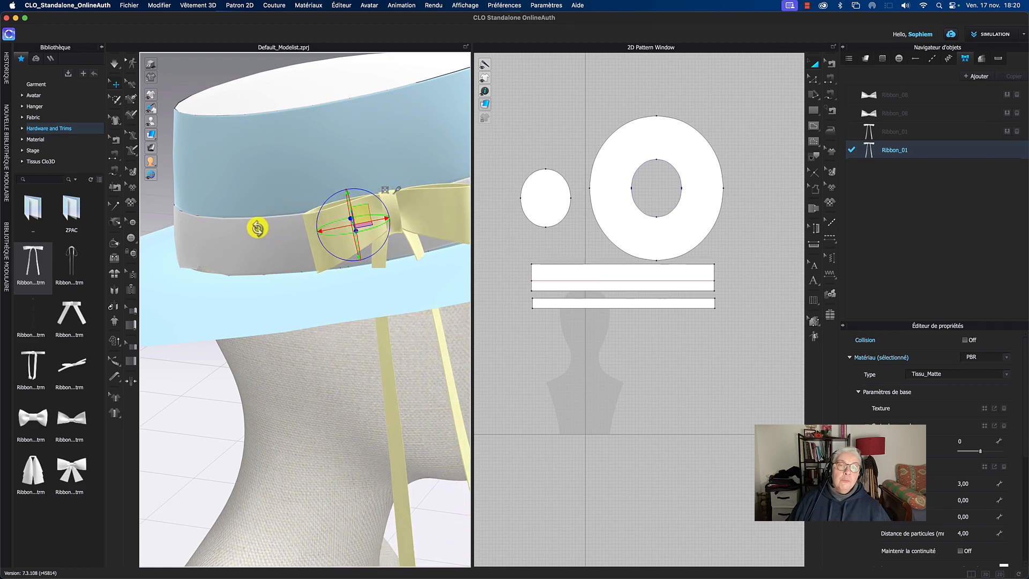
left_click_drag(362, 216, 291, 236)
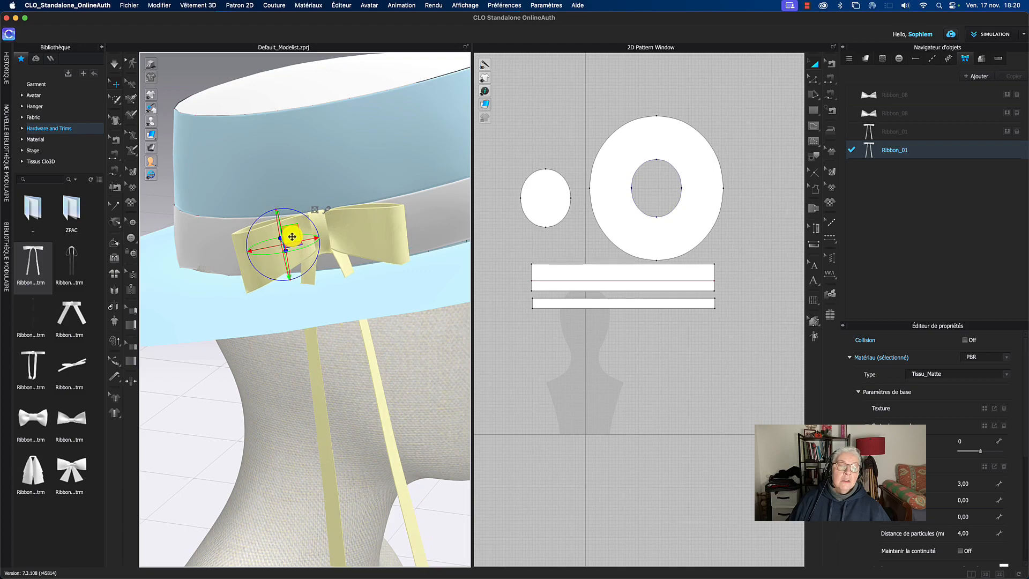
left_click(358, 240)
right_click_drag(293, 162, 305, 232)
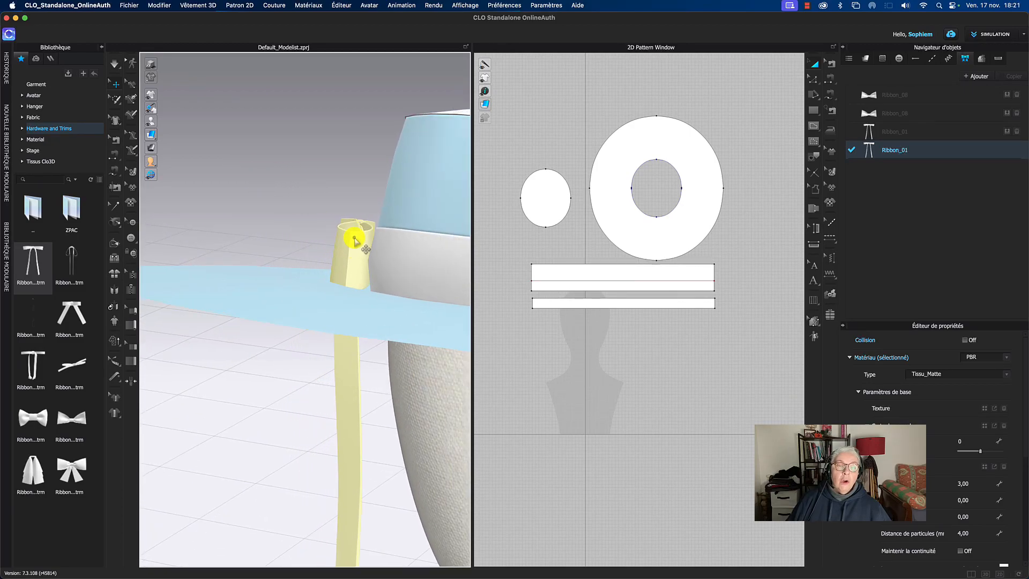
right_click_drag(319, 193, 367, 193)
Step: Reselect the bow and adjust its angle and position so it follows the curve of the hatband
left_click(342, 295)
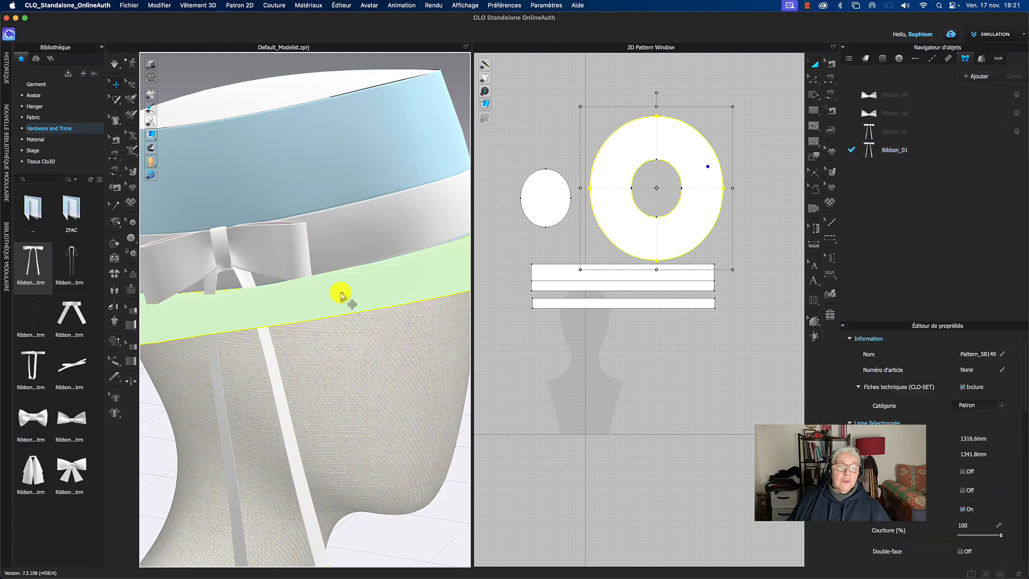
right_click_drag(386, 413, 528, 401)
left_click(262, 294)
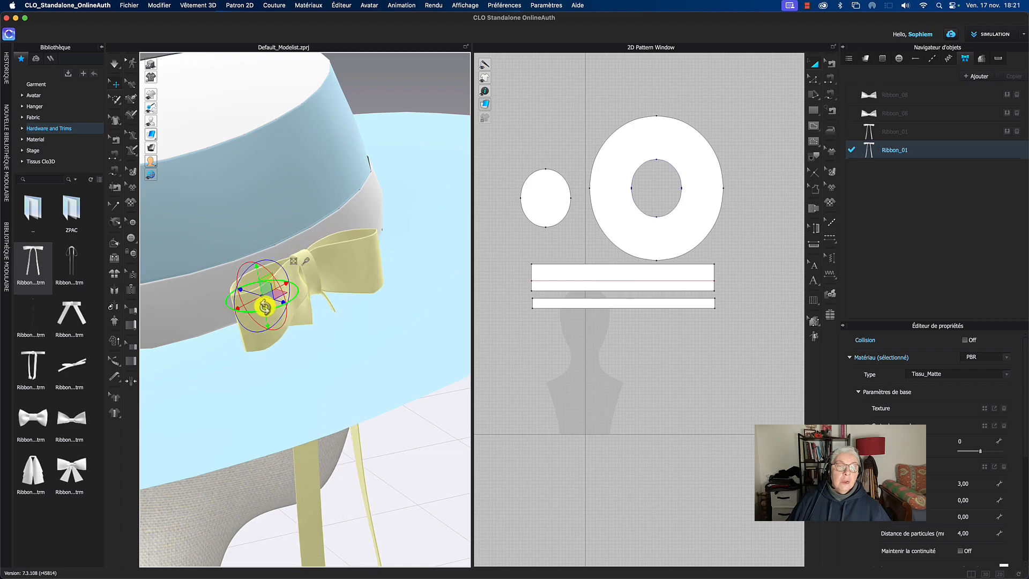
left_click_drag(318, 285, 281, 260)
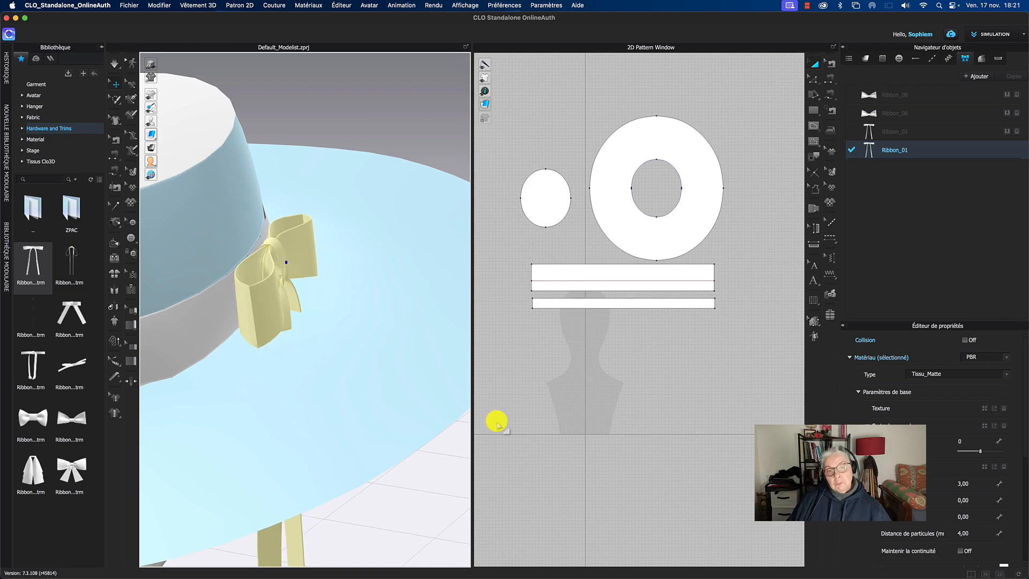
Step: Delete the ribbon bow trim from the hat
scroll(358, 502, "down", 3)
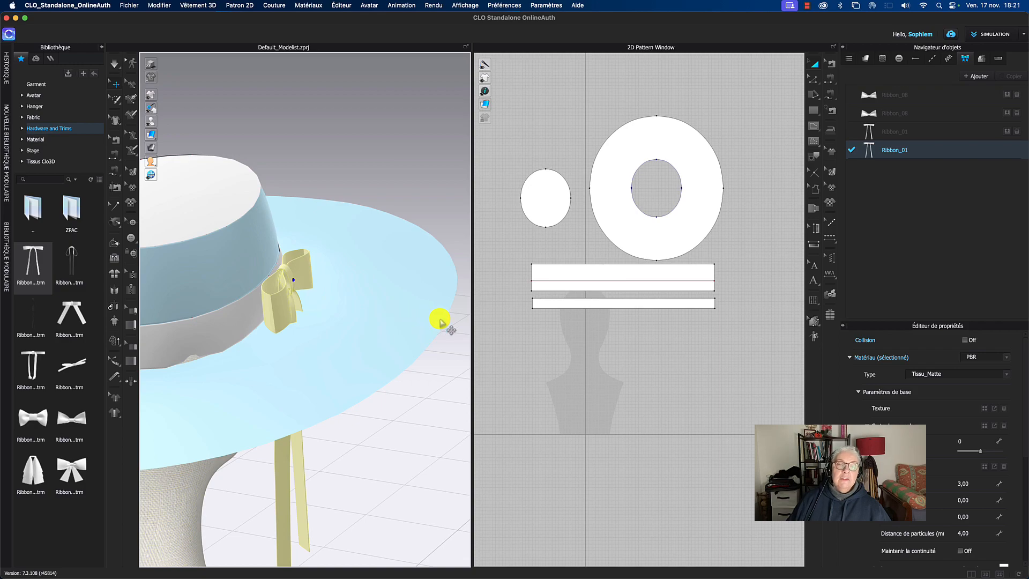
scroll(576, 370, "down", 5)
middle_click_drag(580, 374, 631, 349)
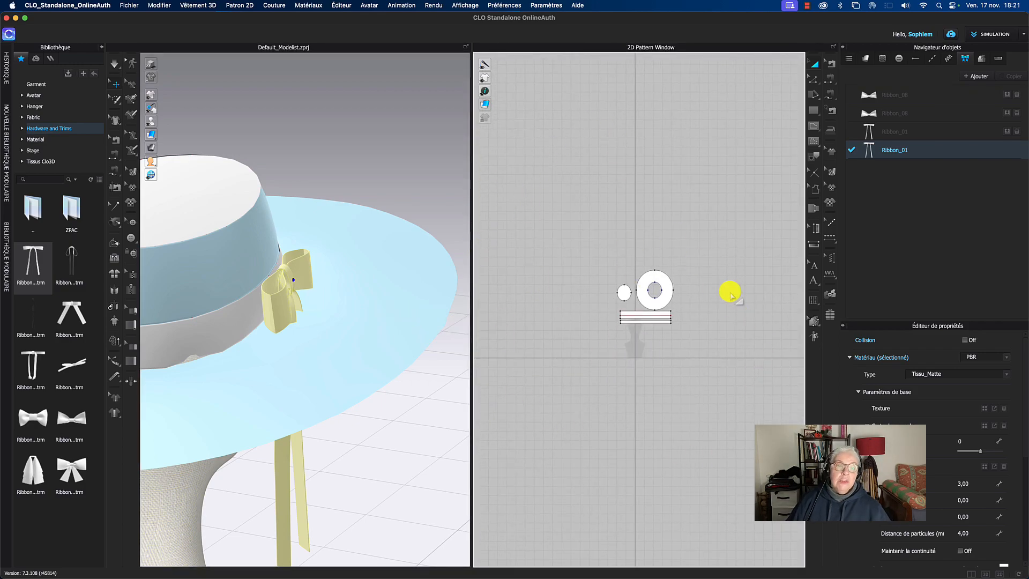
left_click(274, 298)
right_click_drag(367, 199, 323, 200)
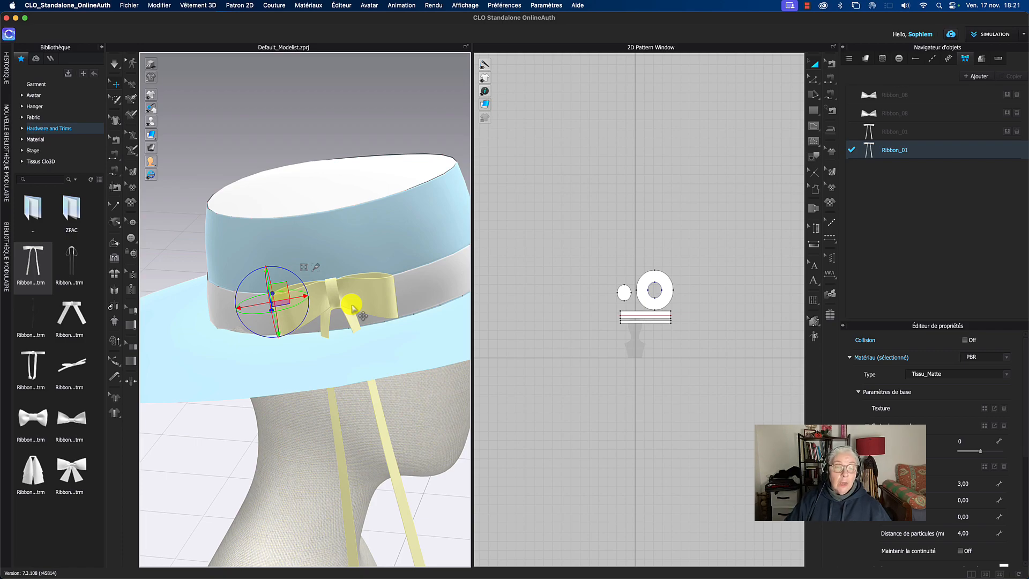
key("Delete")
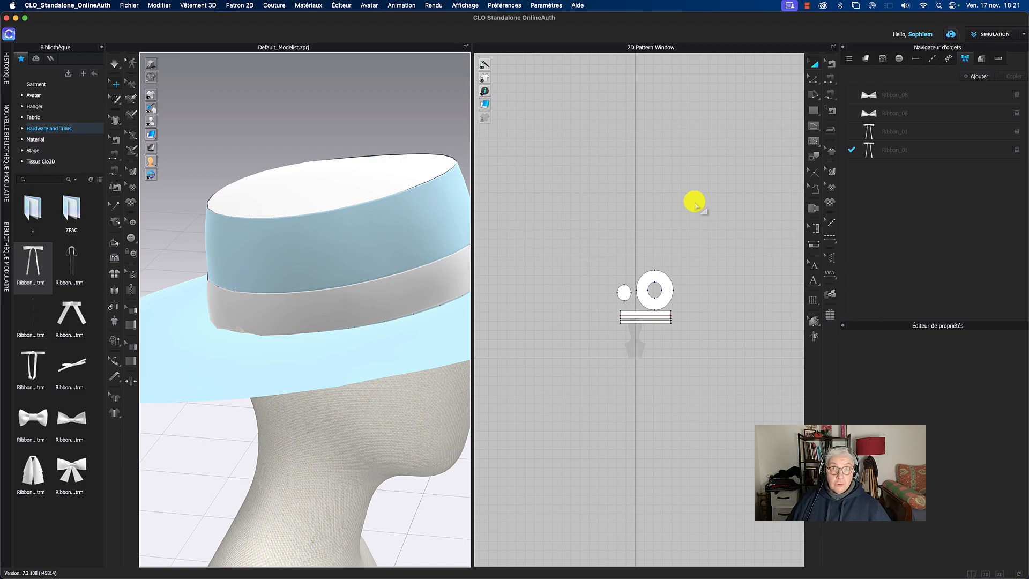
Step: Draw a small internal rectangle across the full height of the narrow hatband pattern with the internal Rectangle tool
left_click(806, 6)
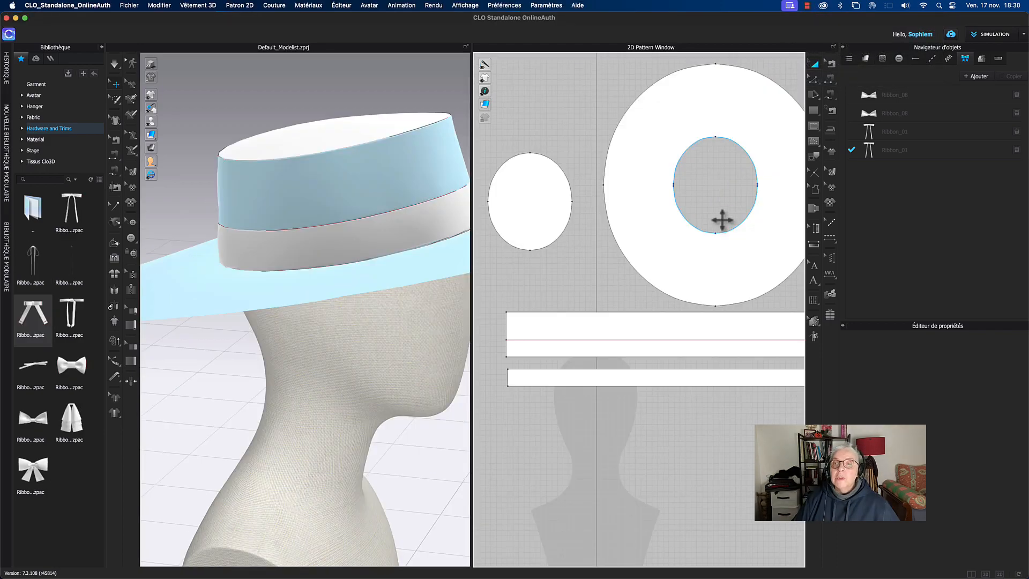
left_click(812, 126)
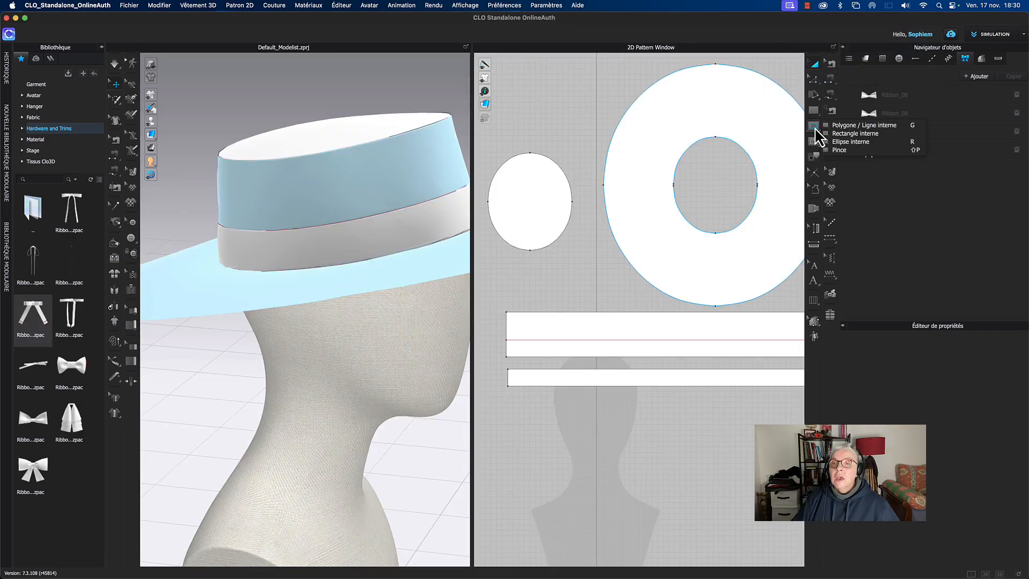
left_click(846, 134)
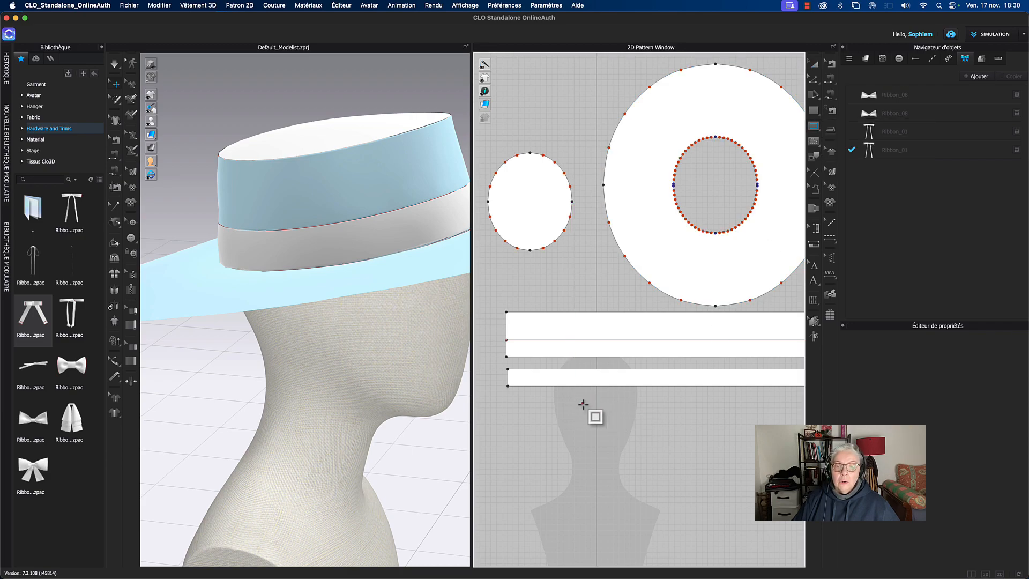
scroll(592, 413, "up", 3)
left_click_drag(591, 358, 623, 381)
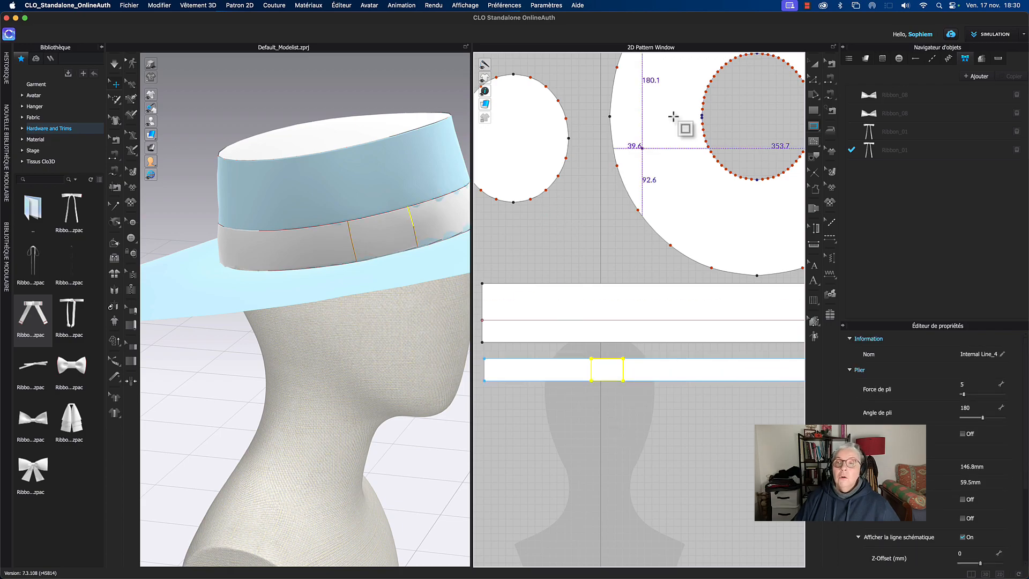
Step: Slide the internal rectangle along the hatband pattern toward its left end and run the simulation on the hat
left_click(817, 65)
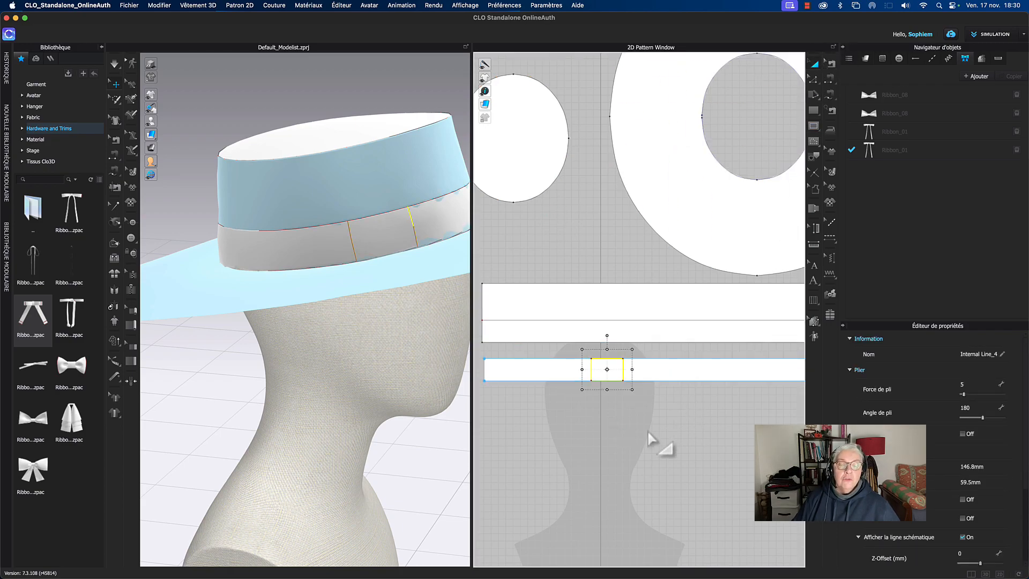
left_click_drag(625, 374, 614, 376)
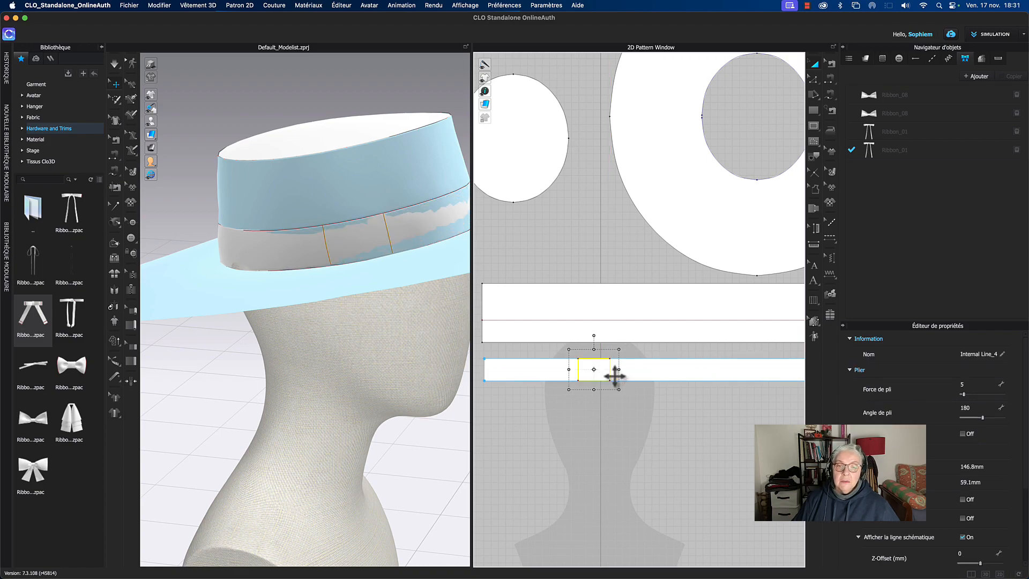
left_click(609, 374)
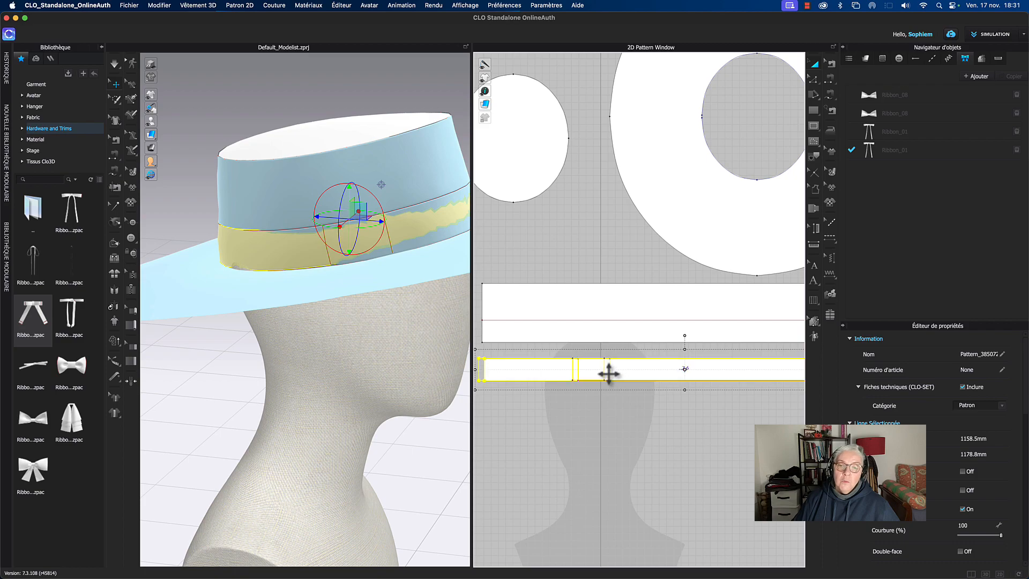
left_click(610, 375)
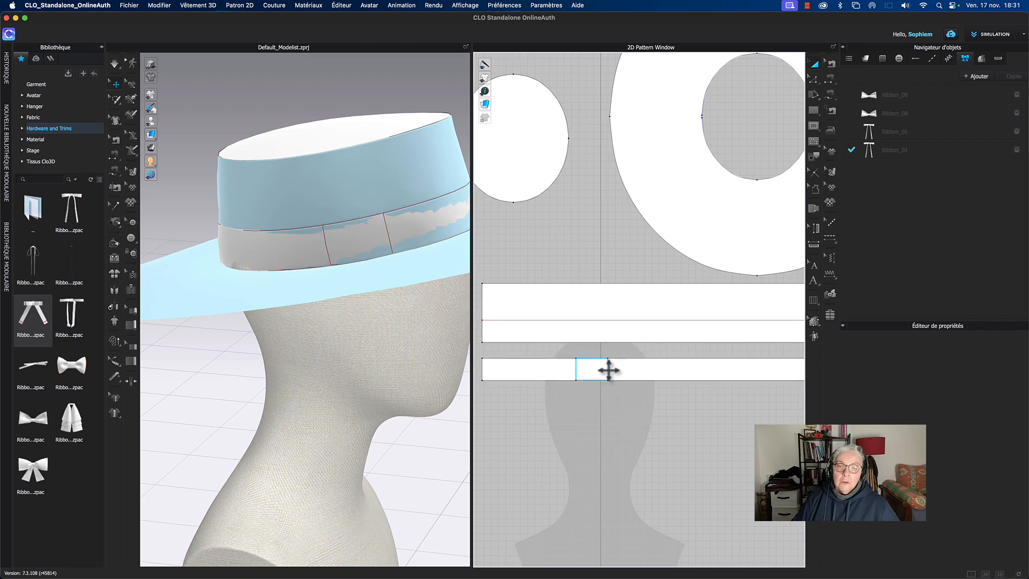
left_click_drag(606, 373, 602, 370)
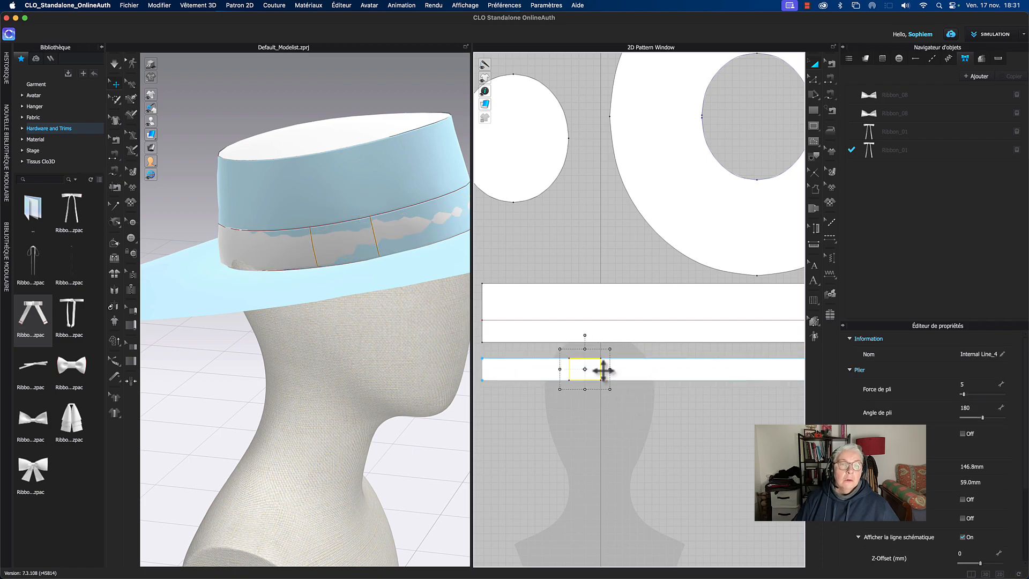
key("space")
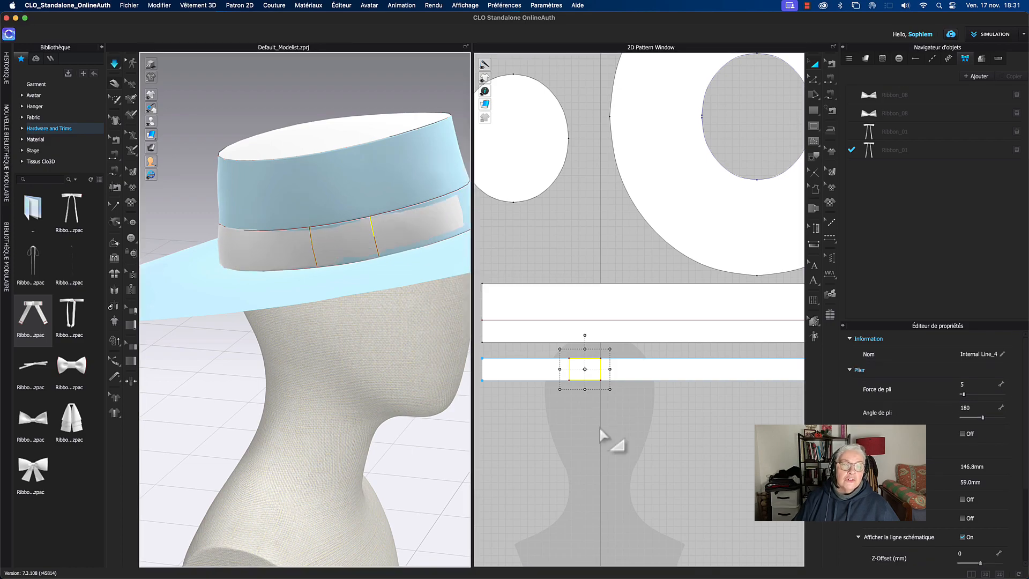
right_click_drag(404, 409, 405, 395)
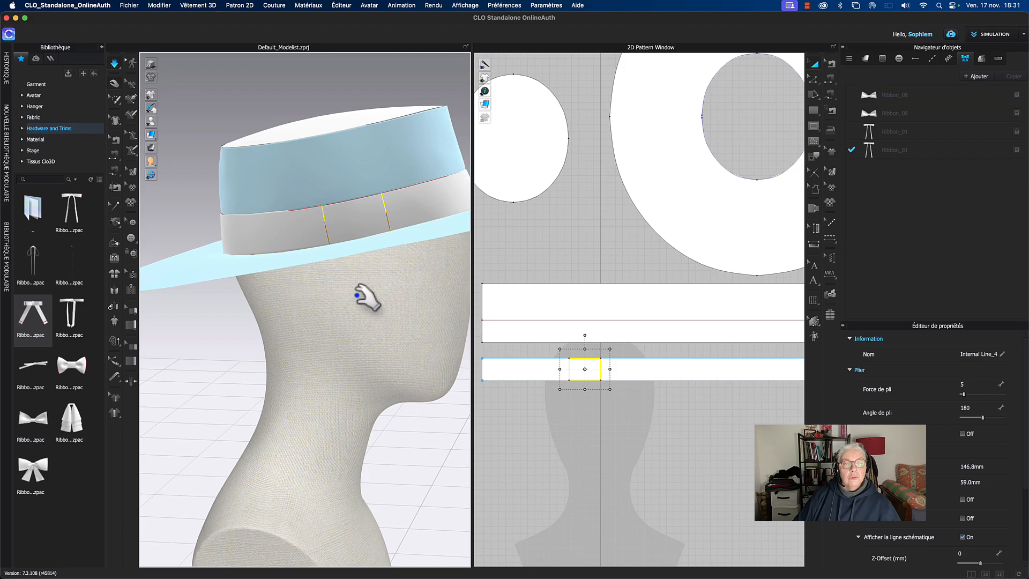
Step: Shift the internal rectangle slightly farther along the hatband pattern toward its left end
left_click(610, 445)
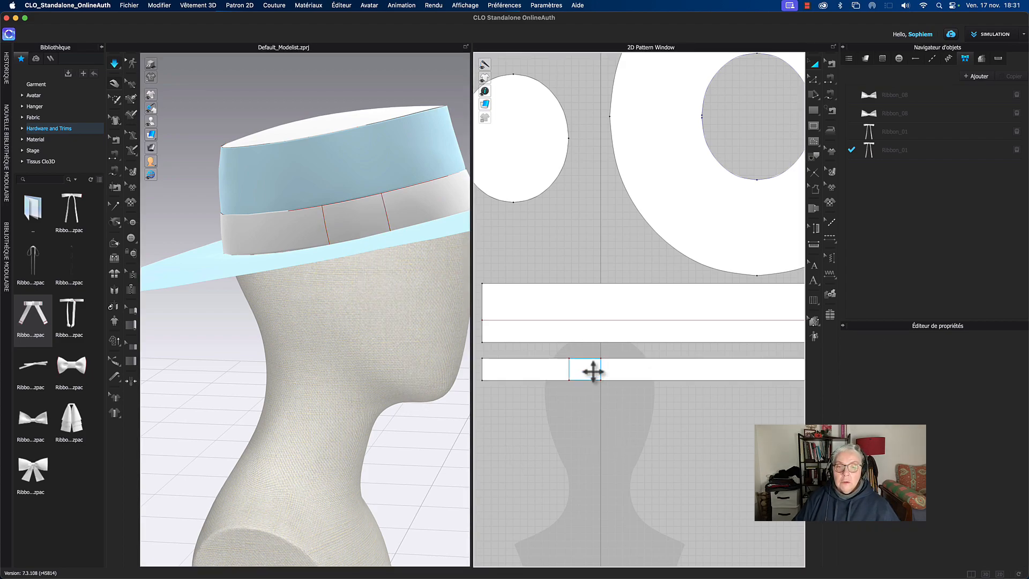
left_click(600, 373)
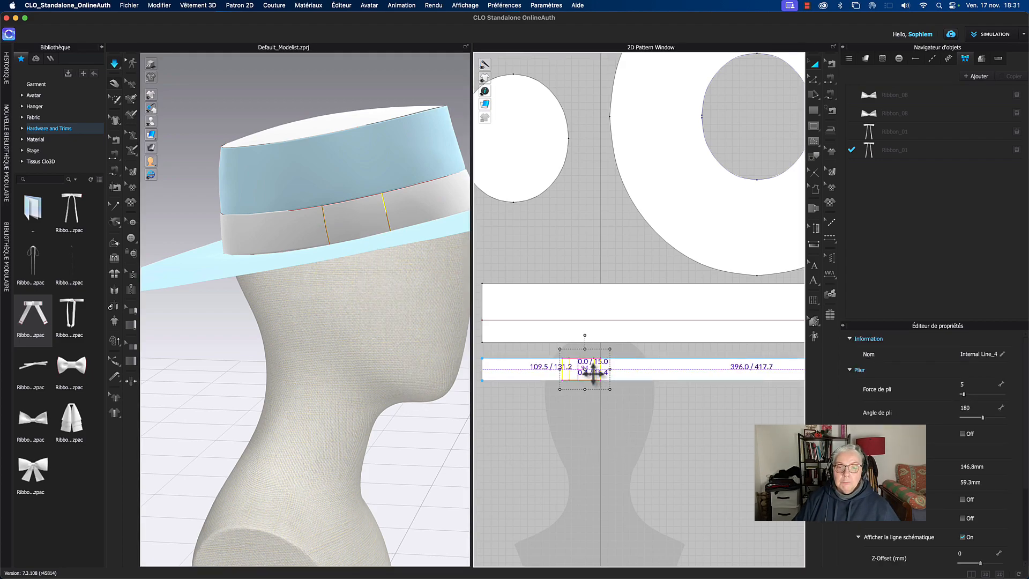
left_click_drag(599, 409, 596, 414)
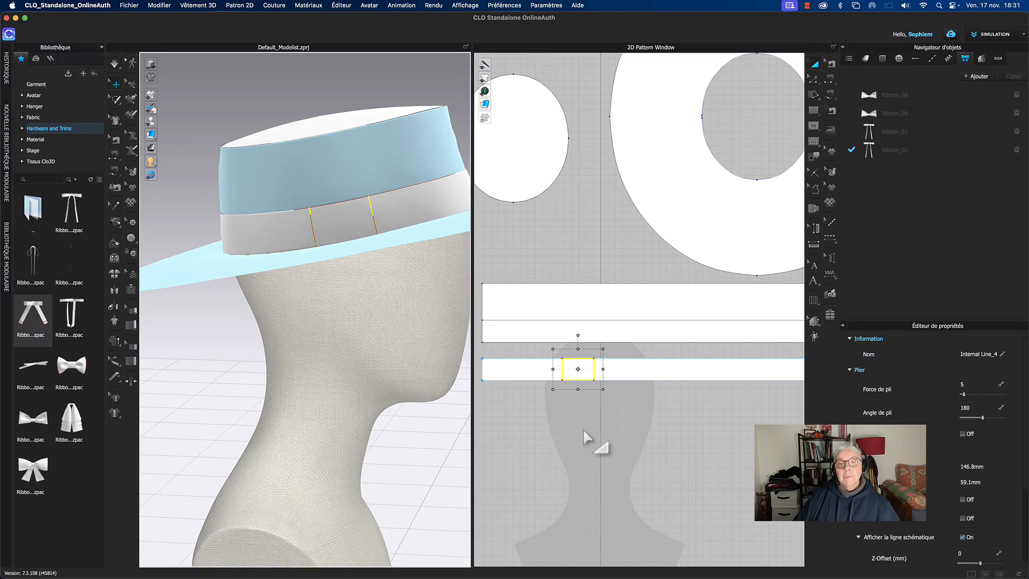
left_click(614, 248)
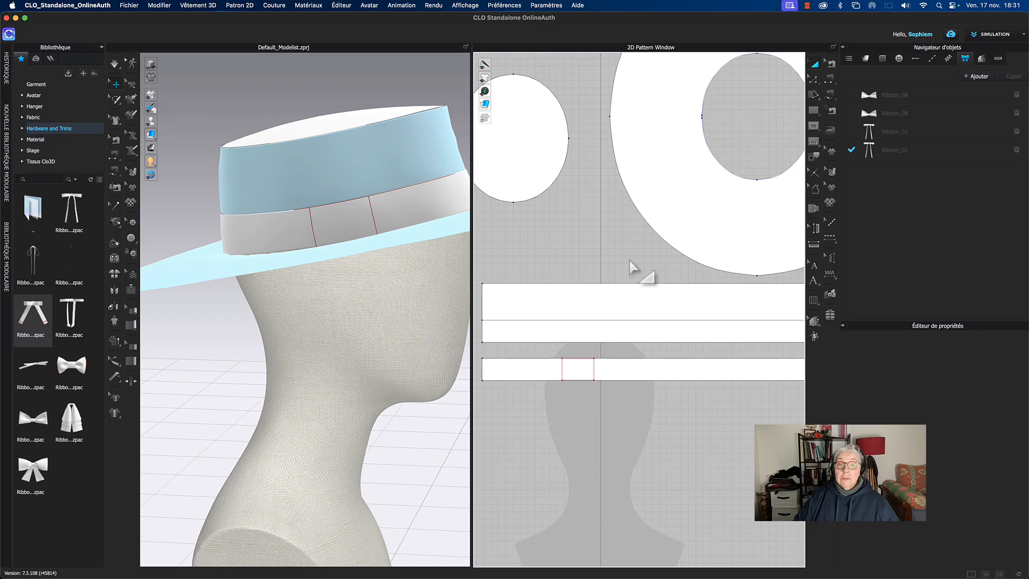
Step: Trace the hatband's internal rectangle as a separate pattern piece and place it just below the band
middle_click_drag(620, 259, 635, 202)
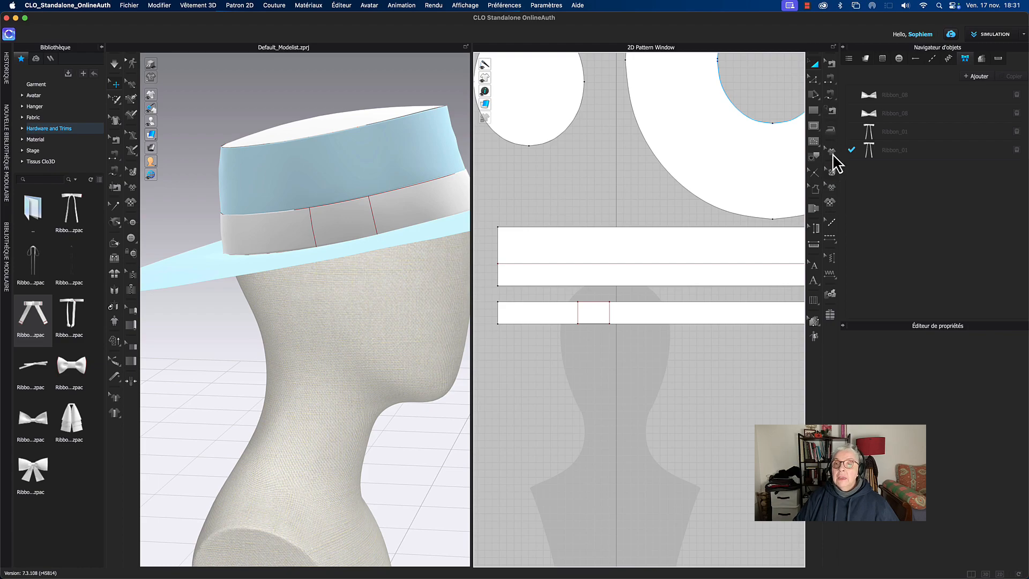
left_click(578, 317)
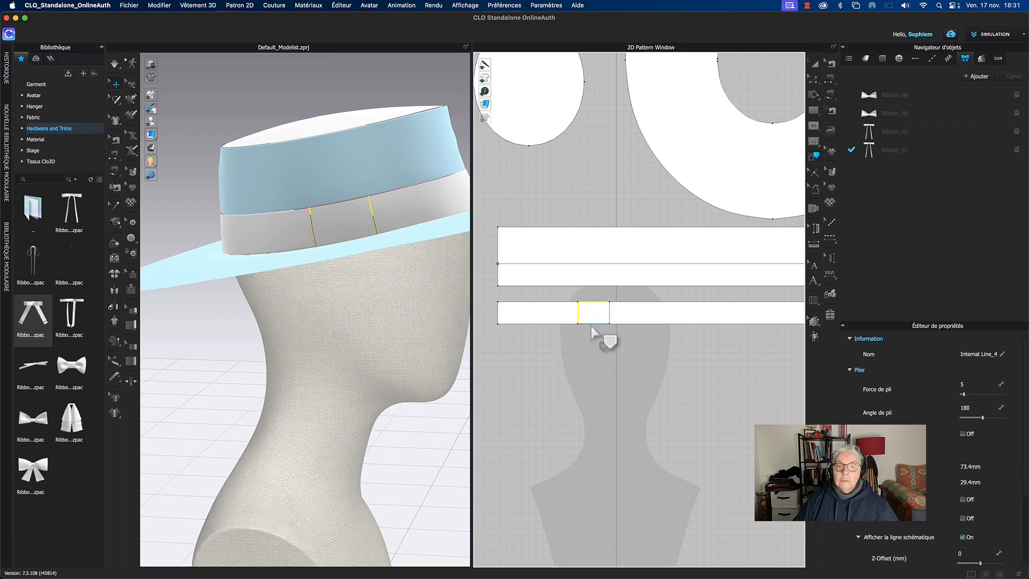
right_click(611, 319)
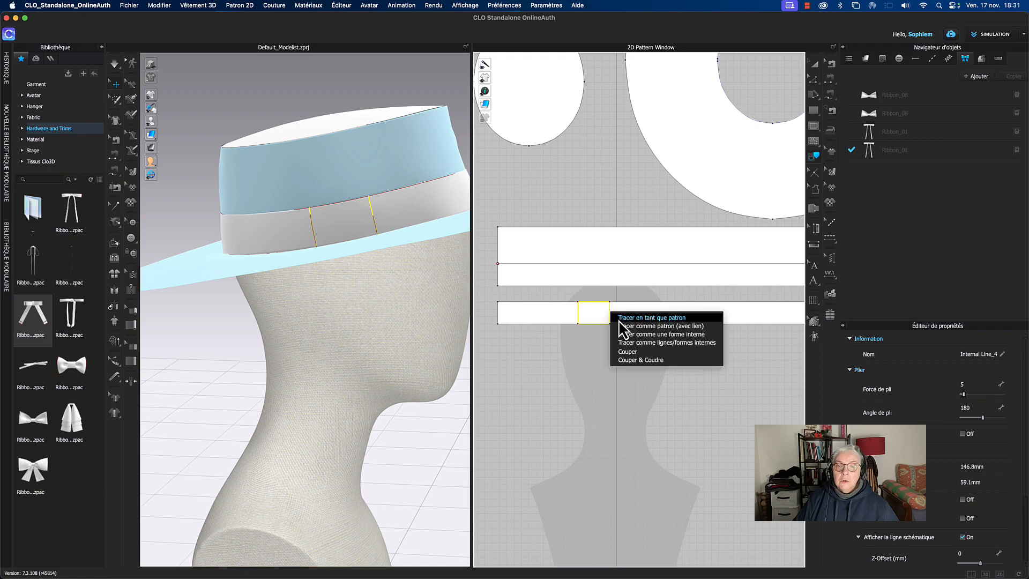
left_click(617, 330)
left_click(597, 374)
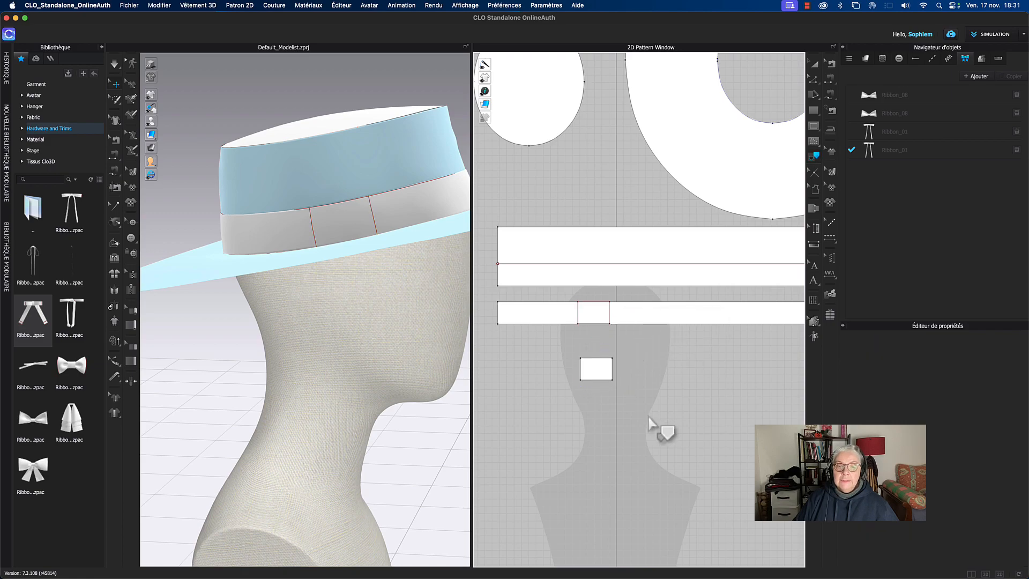
Step: Offset the left edge of the traced rectangle piece outward by 21.2 mm
left_click(814, 65)
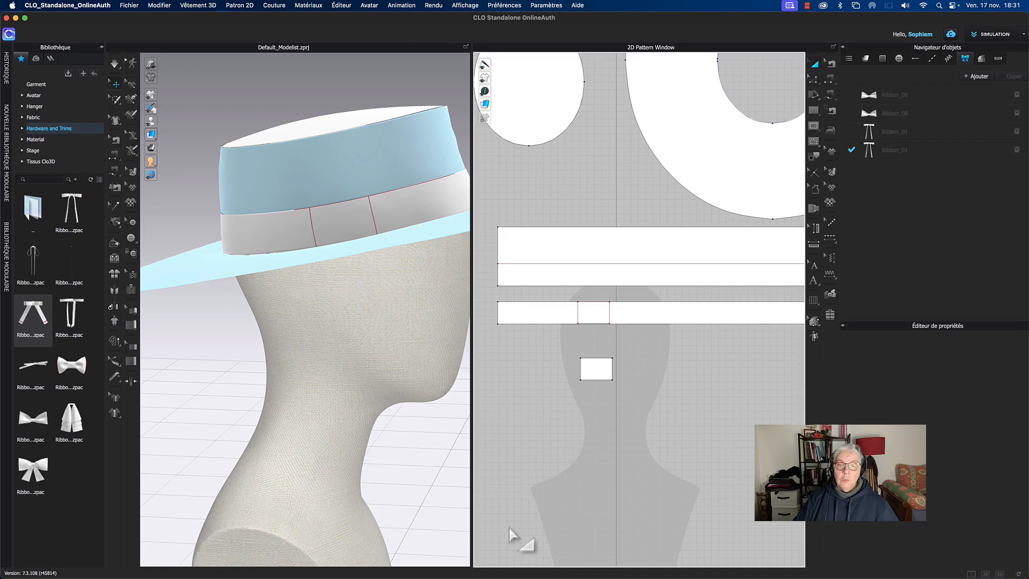
middle_click_drag(570, 414, 567, 442)
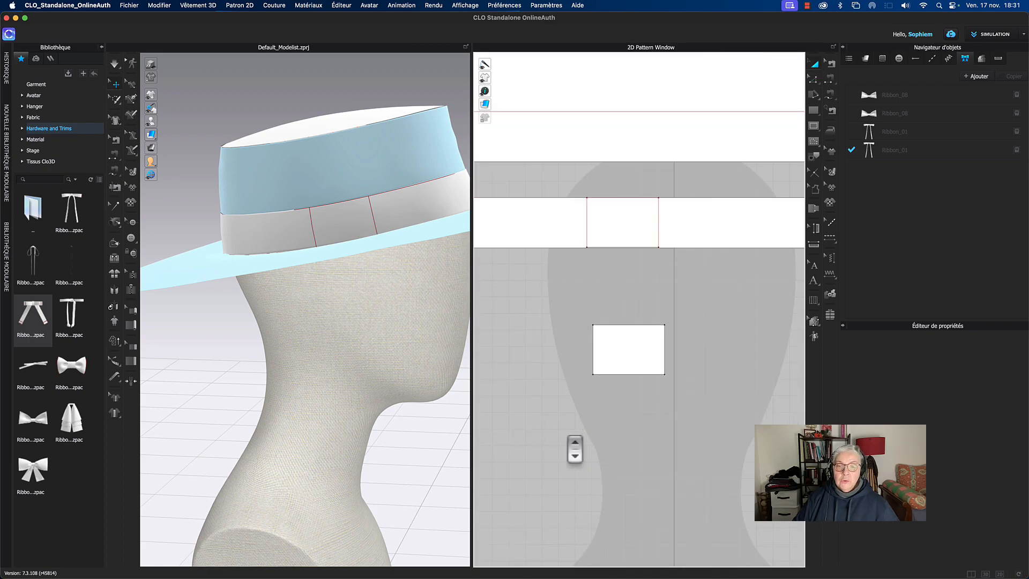
scroll(670, 103, "down", 2)
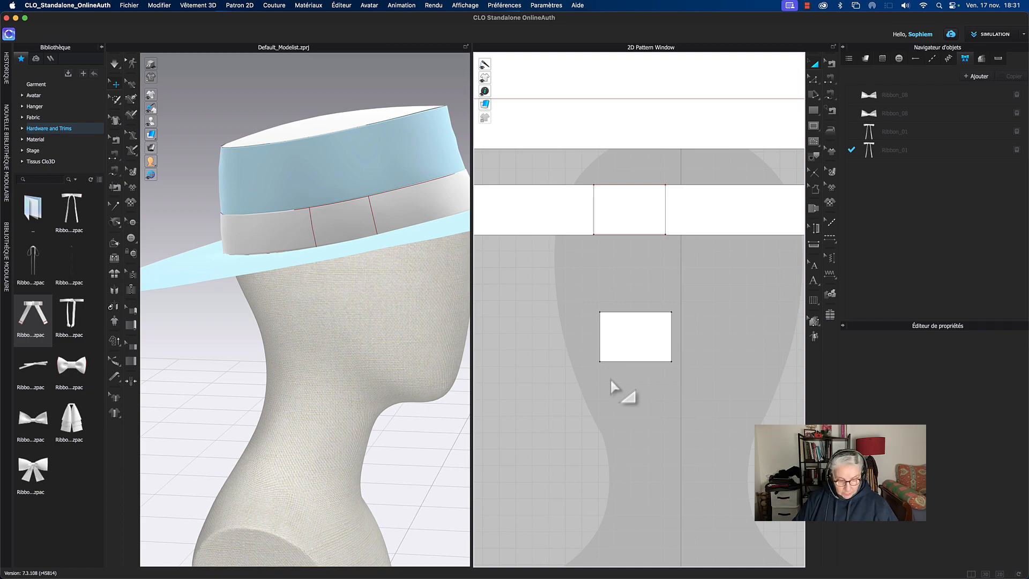
key("z")
left_click(601, 340)
right_click(602, 338)
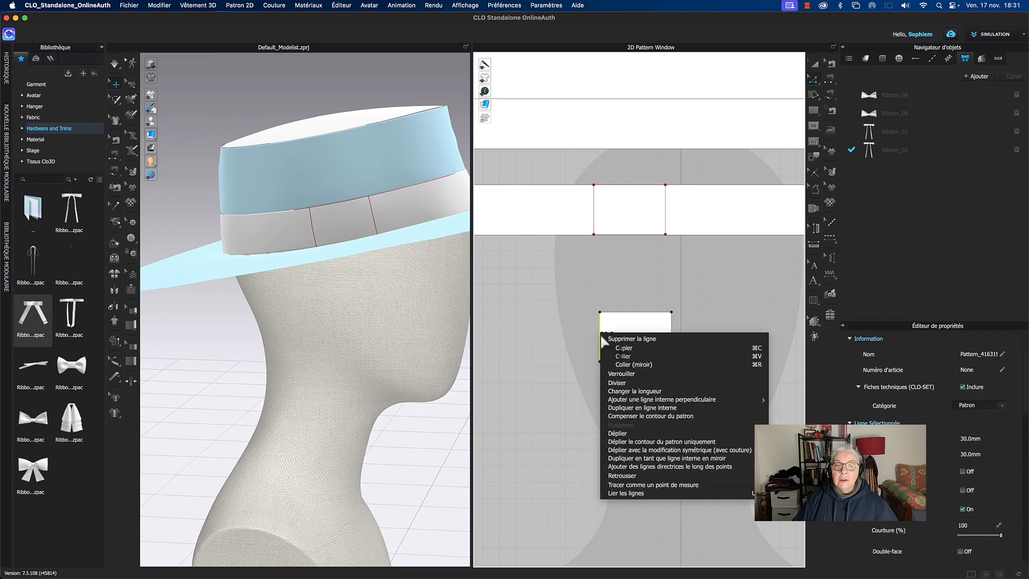
left_click(614, 417)
left_click_drag(494, 185, 443, 248)
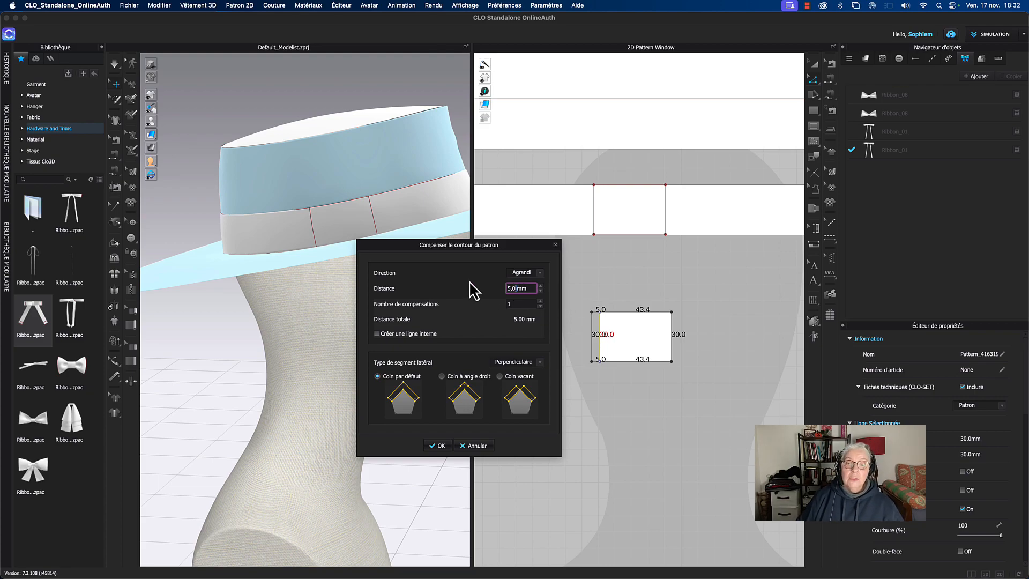
left_click_drag(529, 288, 498, 290)
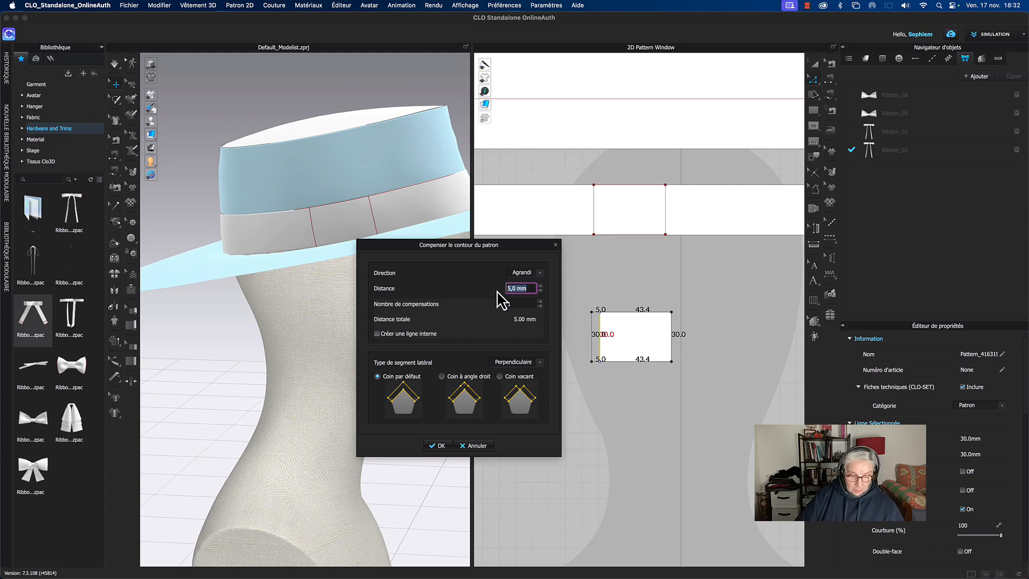
type("21")
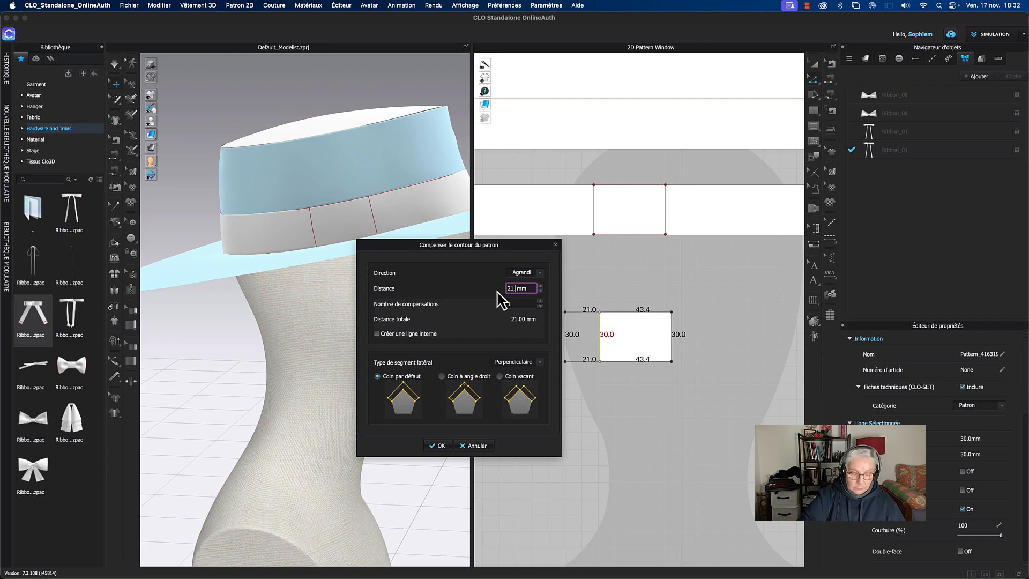
left_click(437, 445)
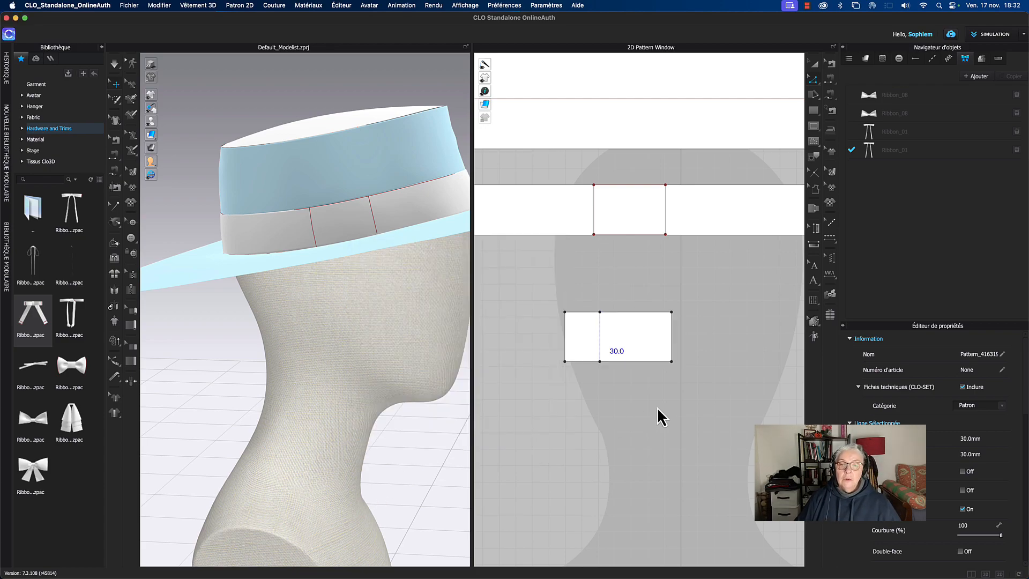
Step: Offset the right edge of the traced rectangle piece outward by 21.2 mm
right_click(672, 347)
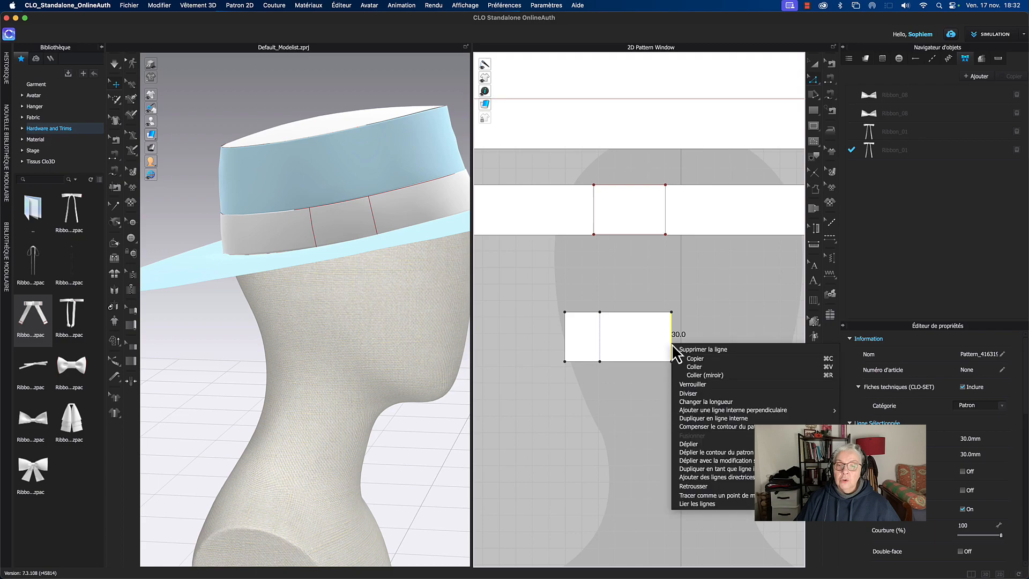
left_click(699, 426)
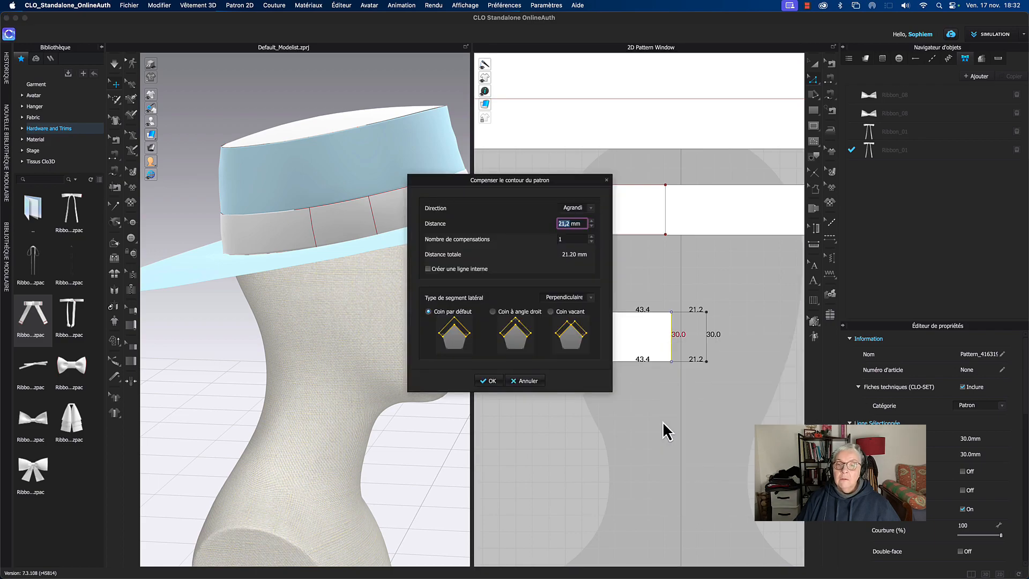
left_click(492, 382)
left_click(562, 404)
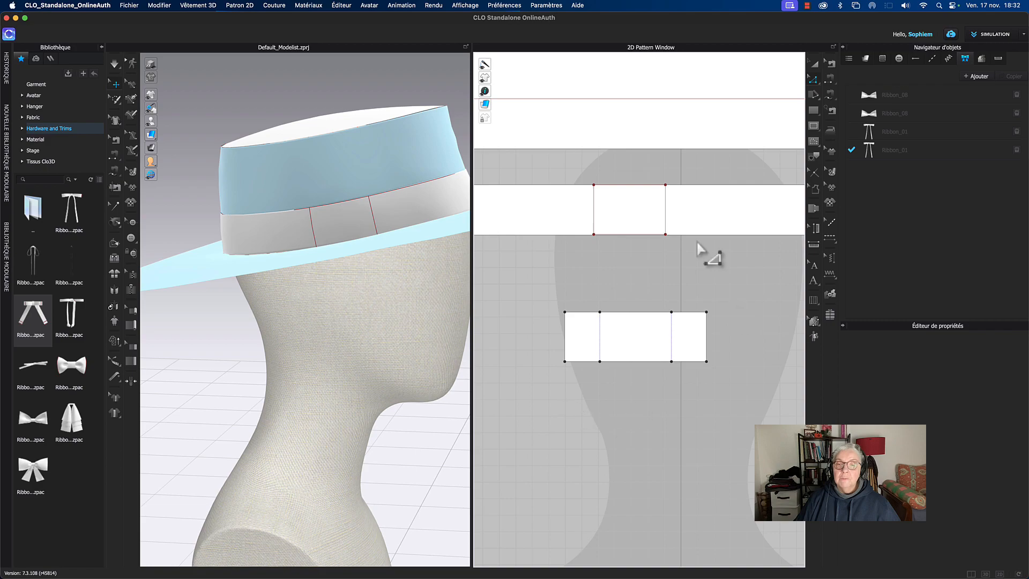
Step: Convert the two vertical baselines inside the widened piece into internal lines
left_click(813, 65)
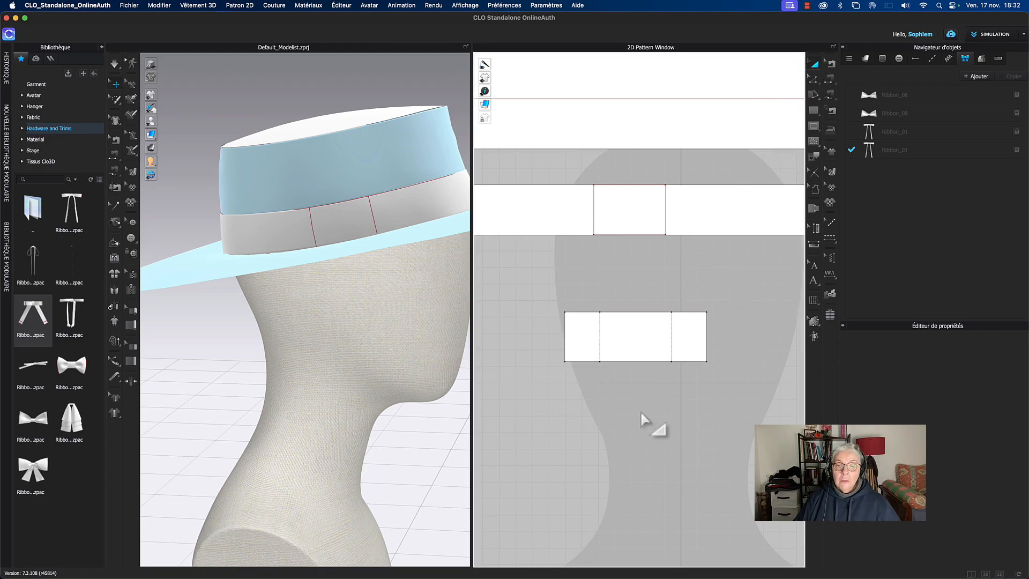
left_click(604, 348)
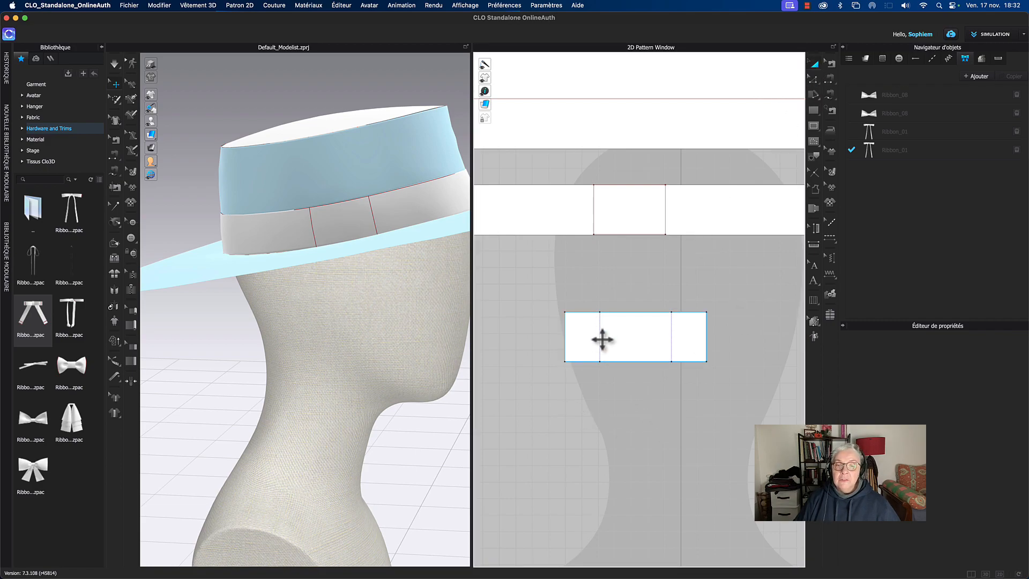
left_click(595, 139)
mouse_move(487, 117)
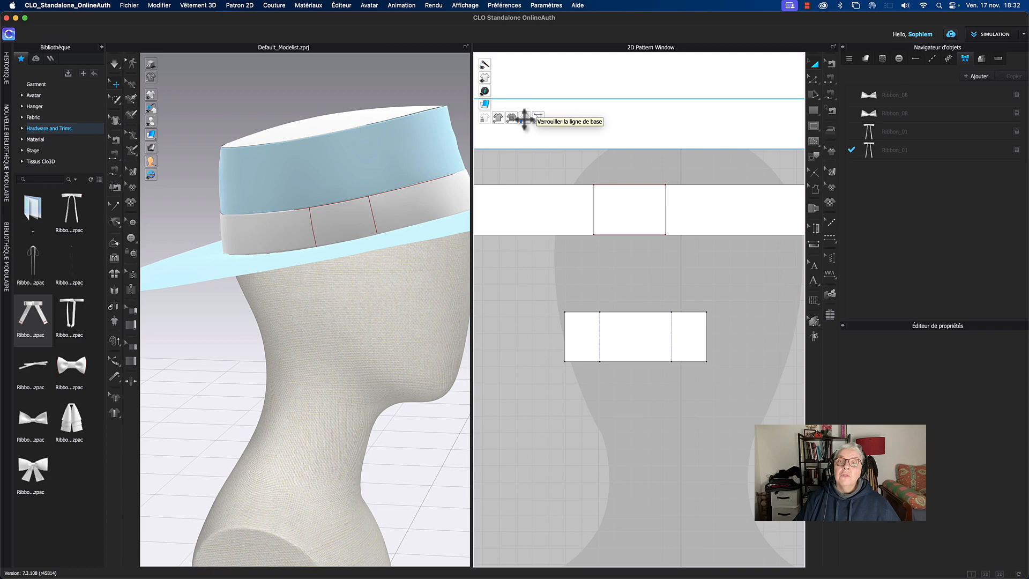
left_click(599, 344)
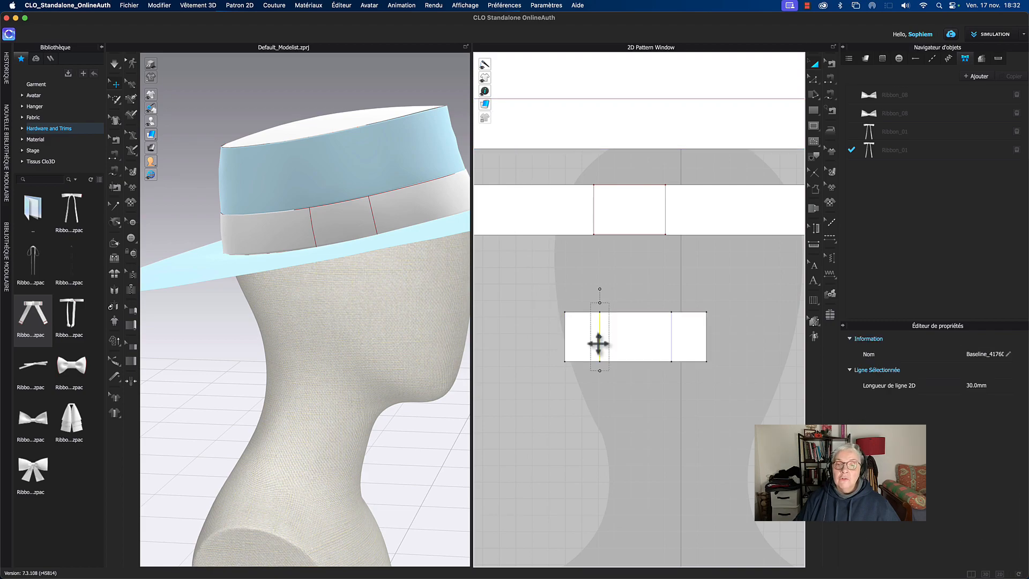
left_click(671, 346, "shift")
right_click(671, 346)
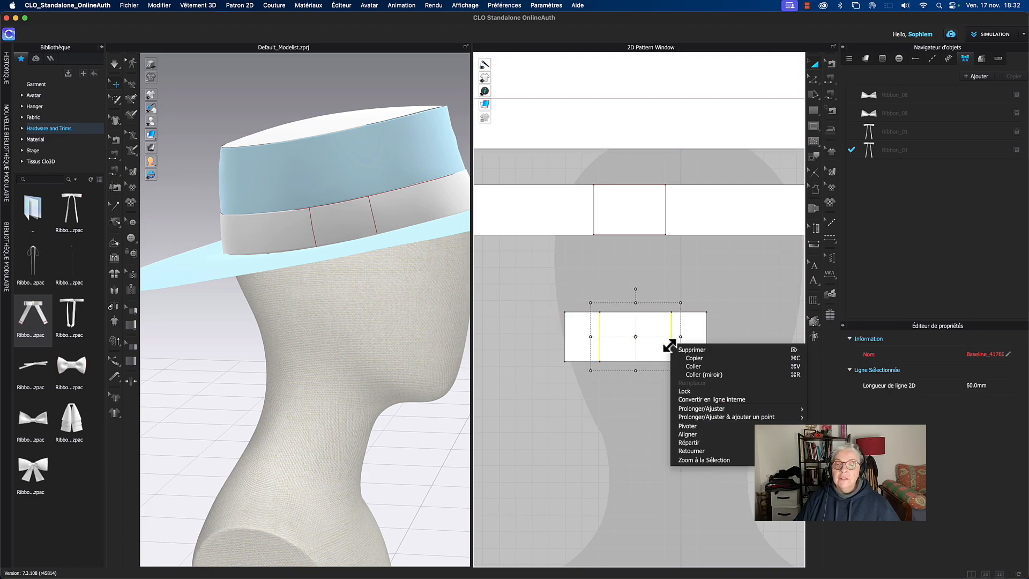
mouse_move(722, 419)
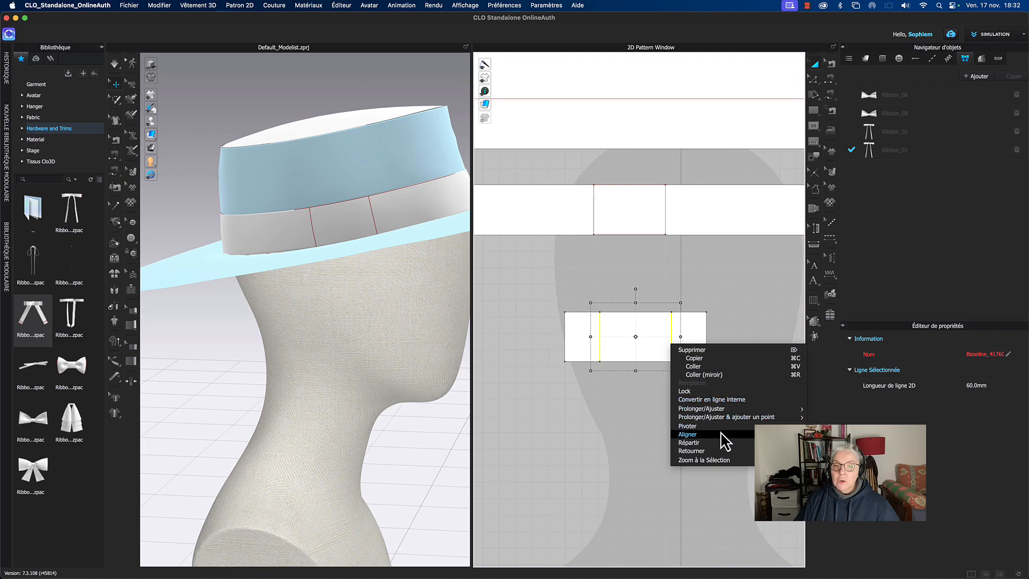
left_click(715, 403)
left_click(638, 435)
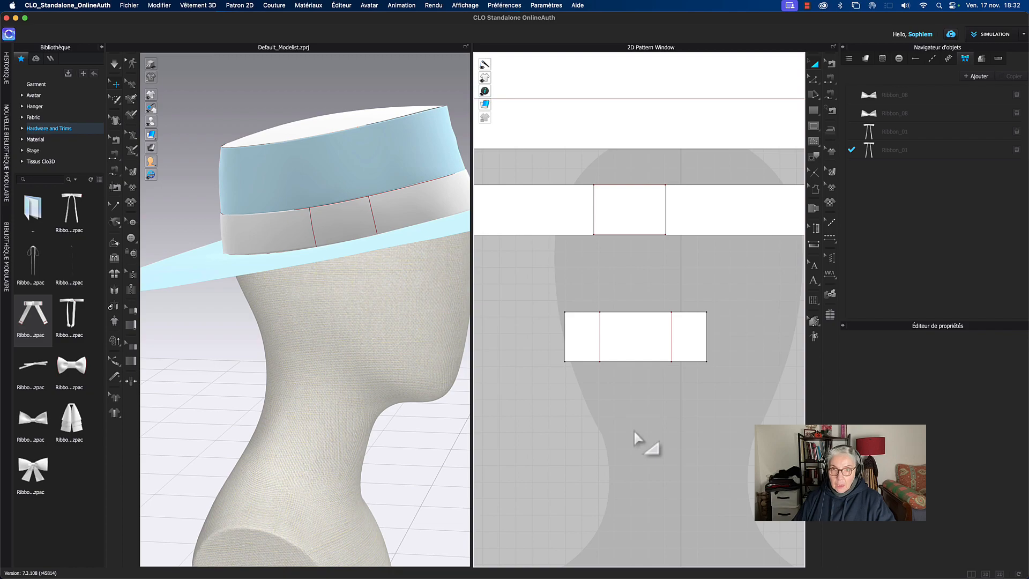
Step: Split the middle segments of the piece's upper and lower edges in two, with the first line at 21.7 mm
key("z")
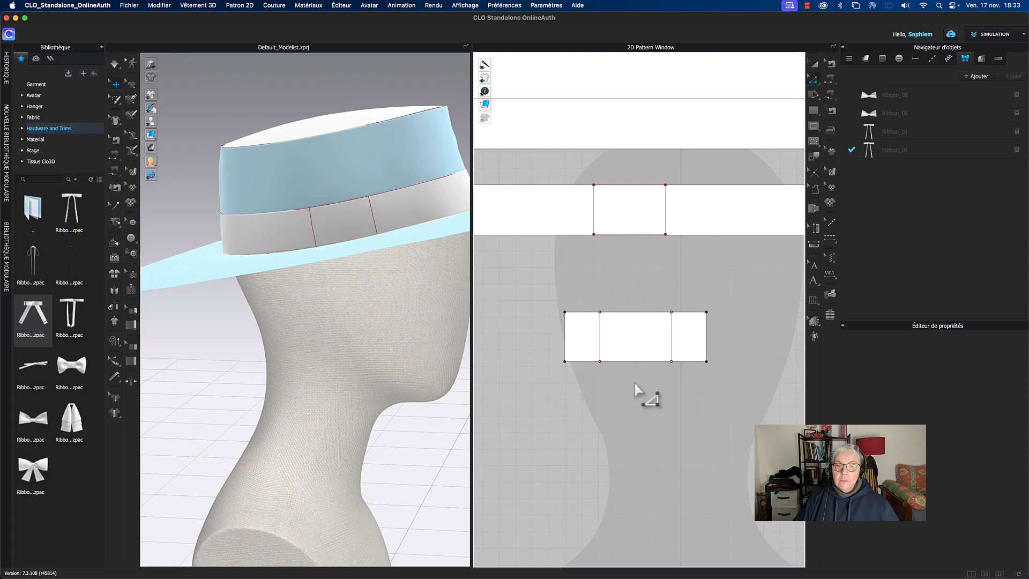
key("j")
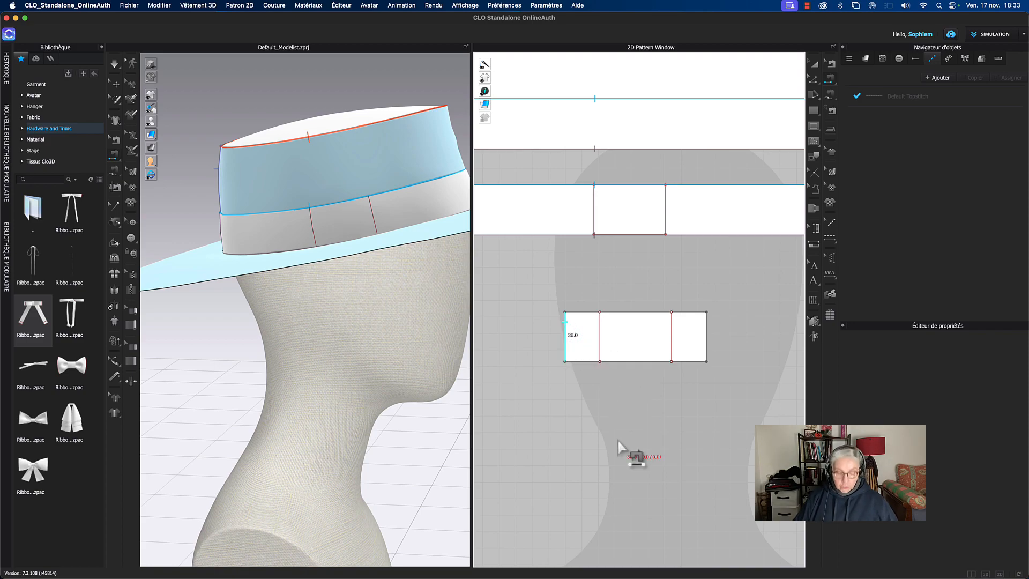
key("x")
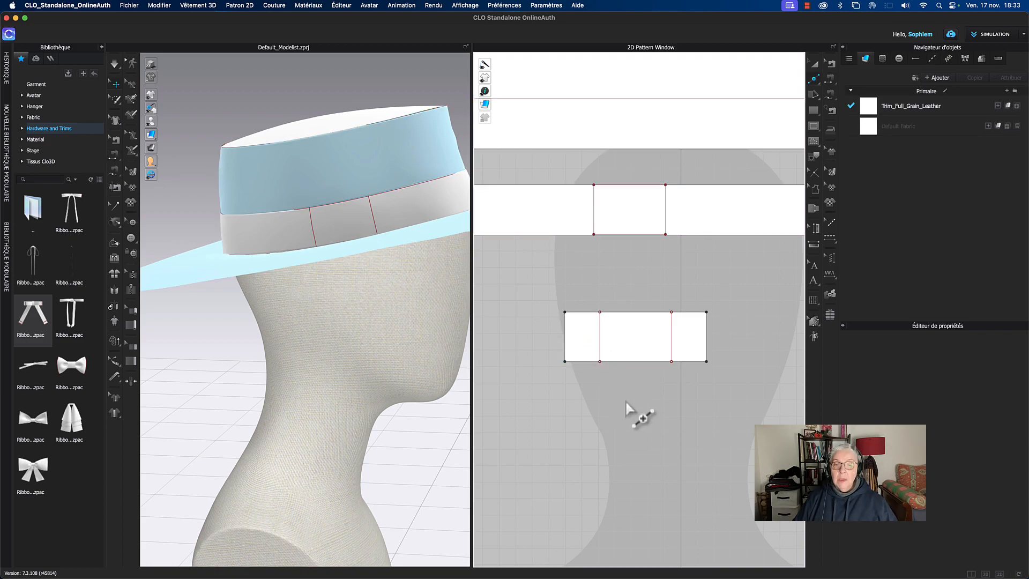
right_click(636, 314)
left_click(496, 381)
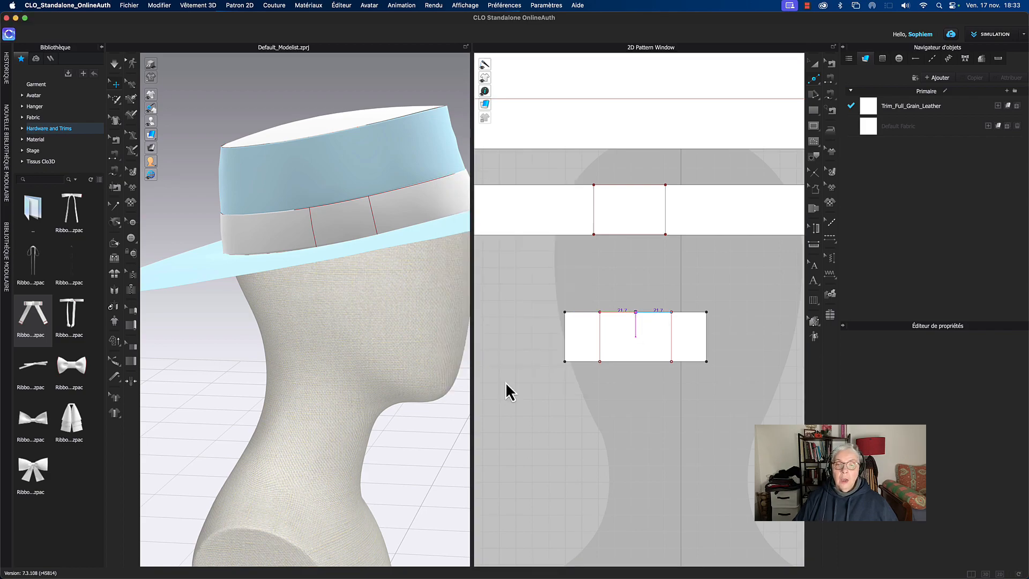
right_click(637, 362)
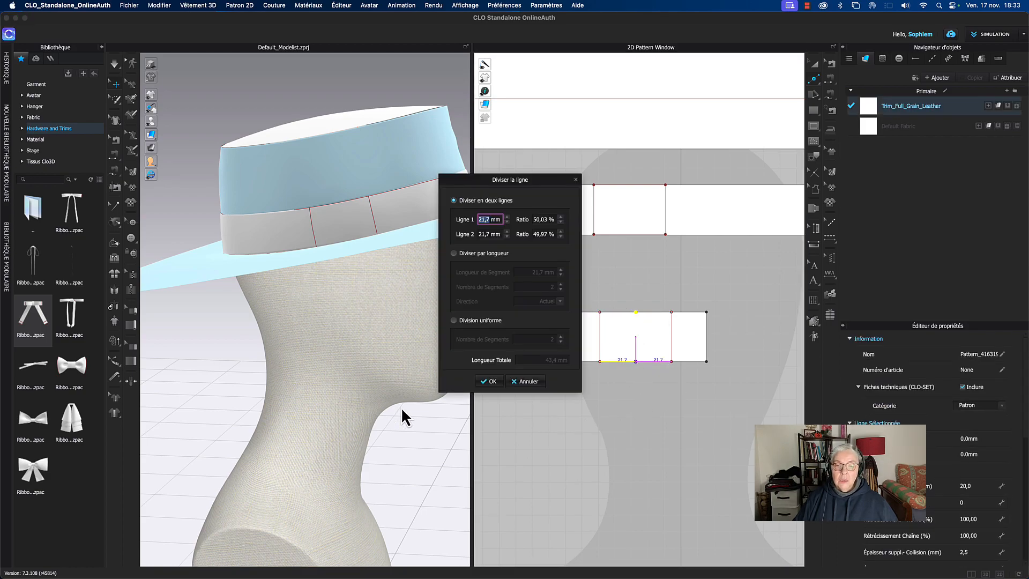
left_click(490, 381)
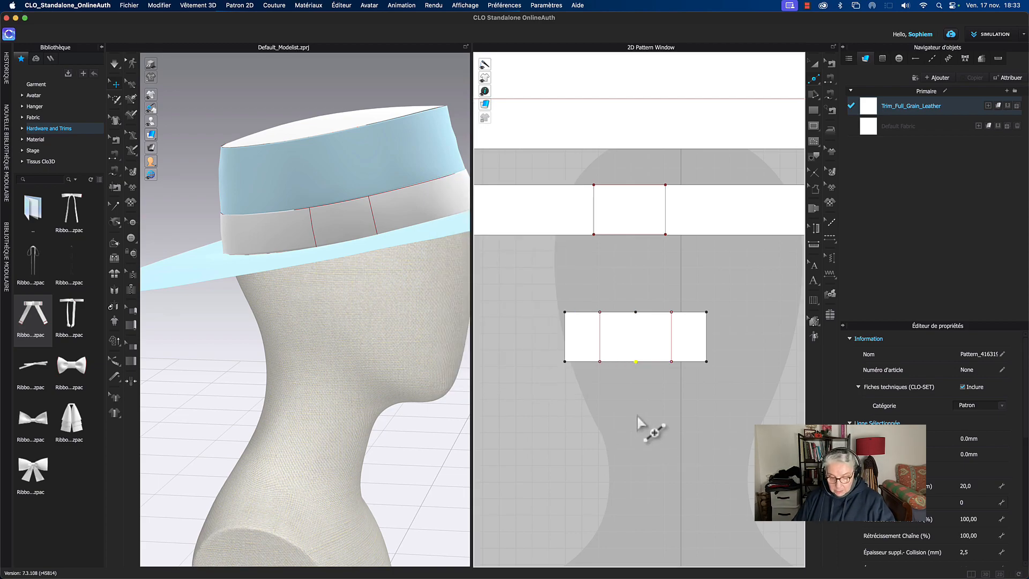
Step: Draw a vertical internal line through the piece's centre, joining the upper and lower midpoints
key("g")
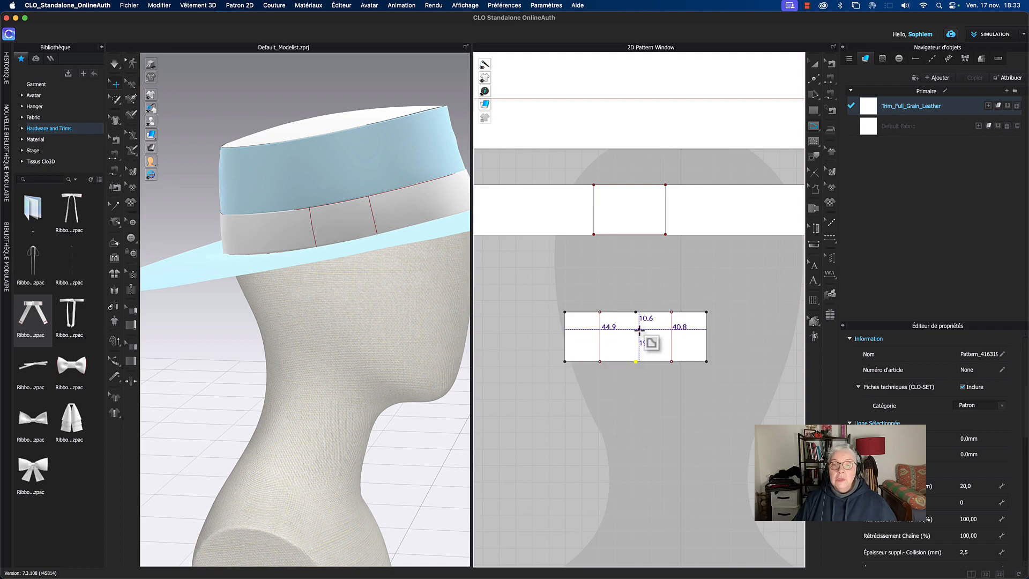
left_click(635, 312)
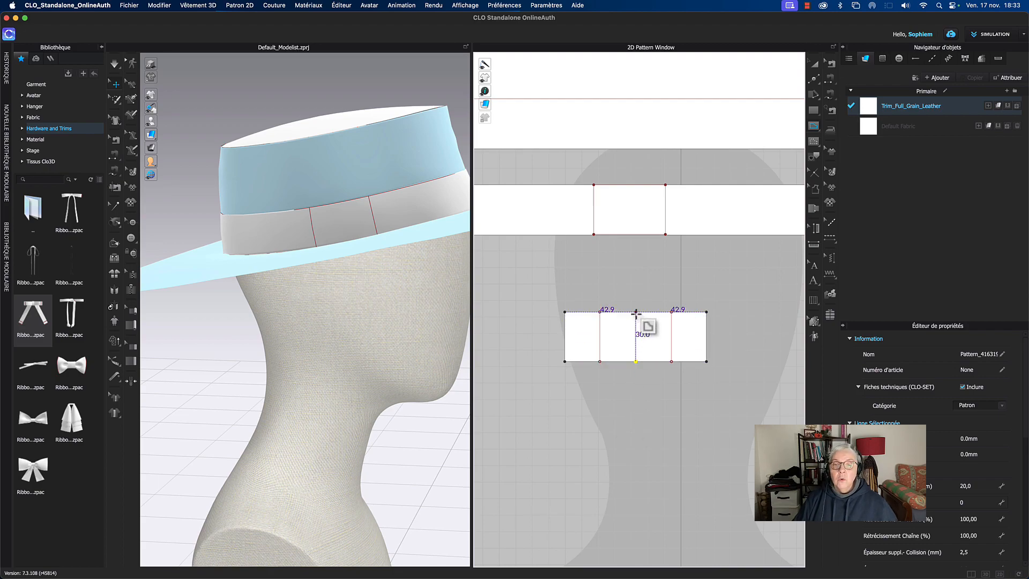
left_click(635, 361)
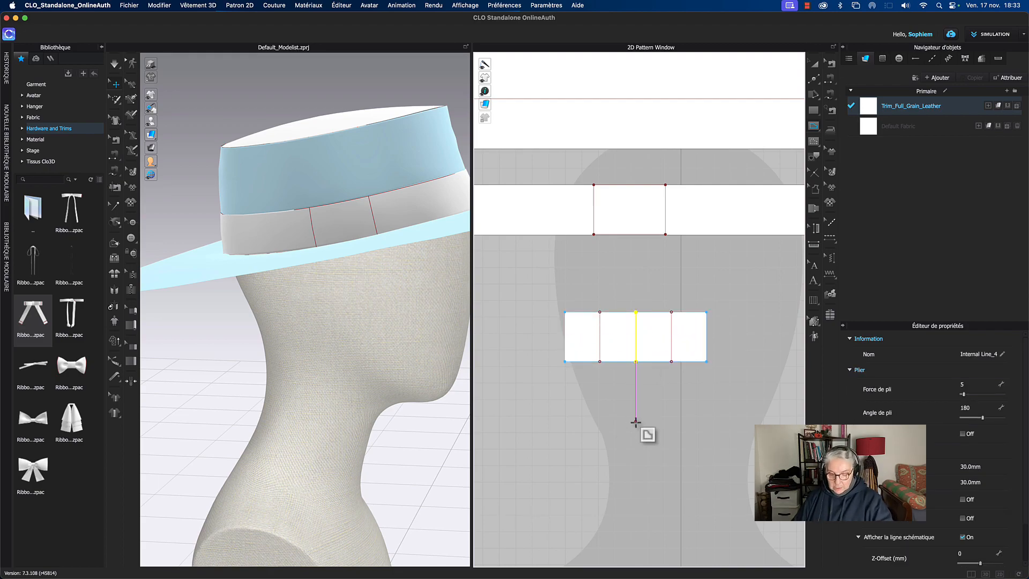
Step: Sew the bow piece's two outer vertical edges to its central internal line, one seam per side
key("shift+t")
left_click(567, 344)
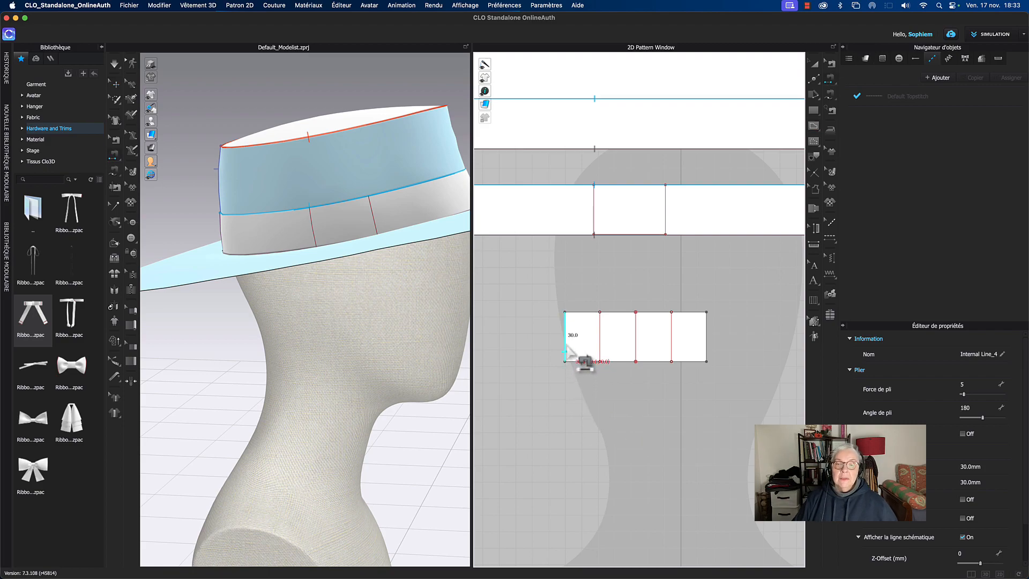
left_click(634, 348)
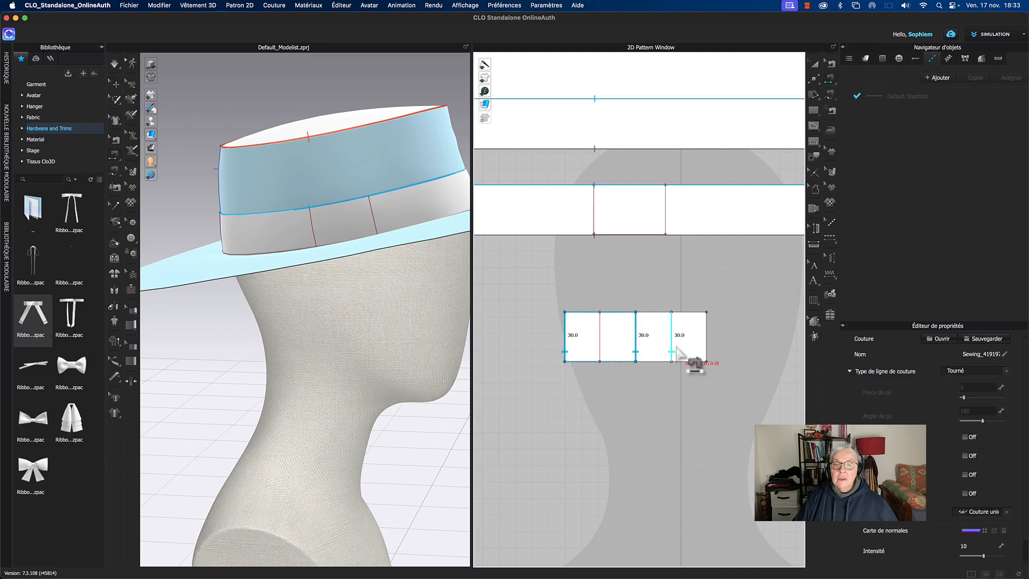
left_click(707, 335)
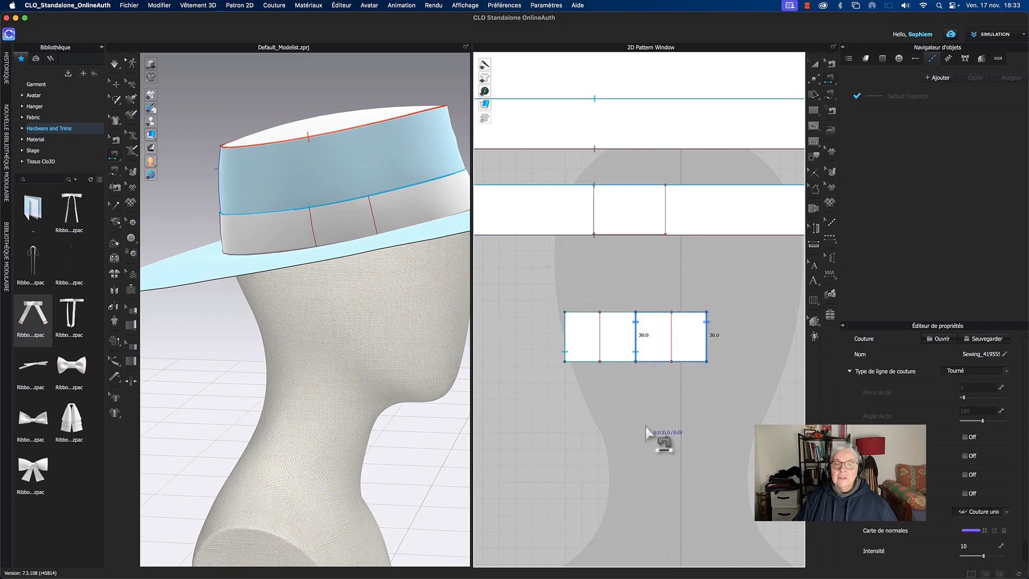
left_click(815, 64)
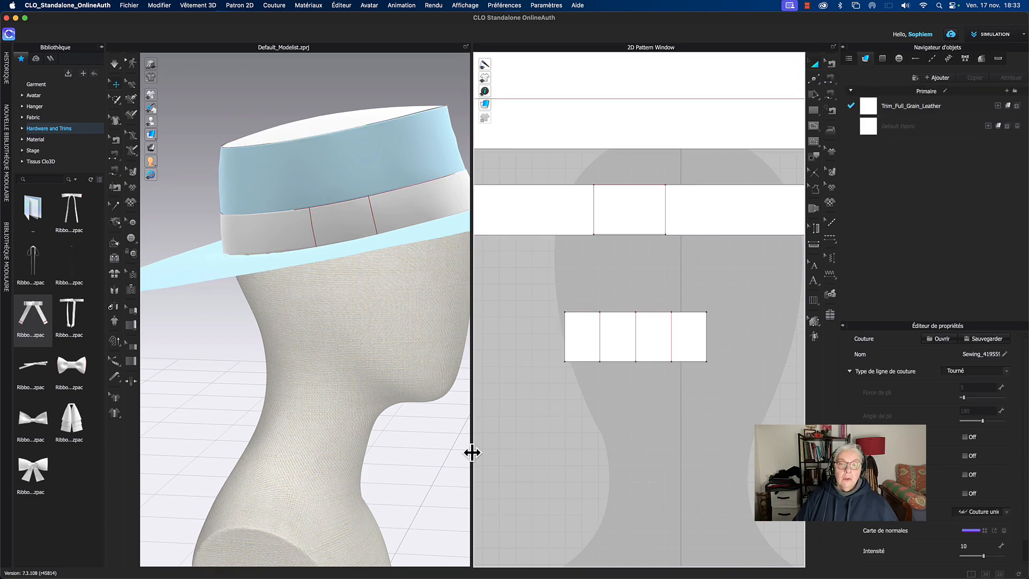
Step: Show the avatar's arrangement points and place the bow piece against the side of the hatband, over the traced rectangle
scroll(448, 436, "down", 8)
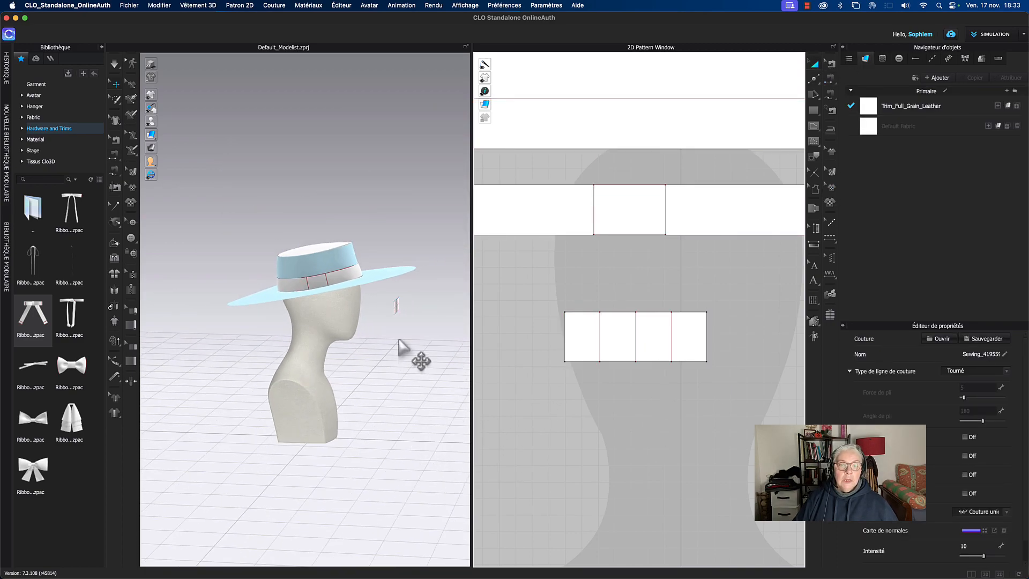
left_click(405, 324)
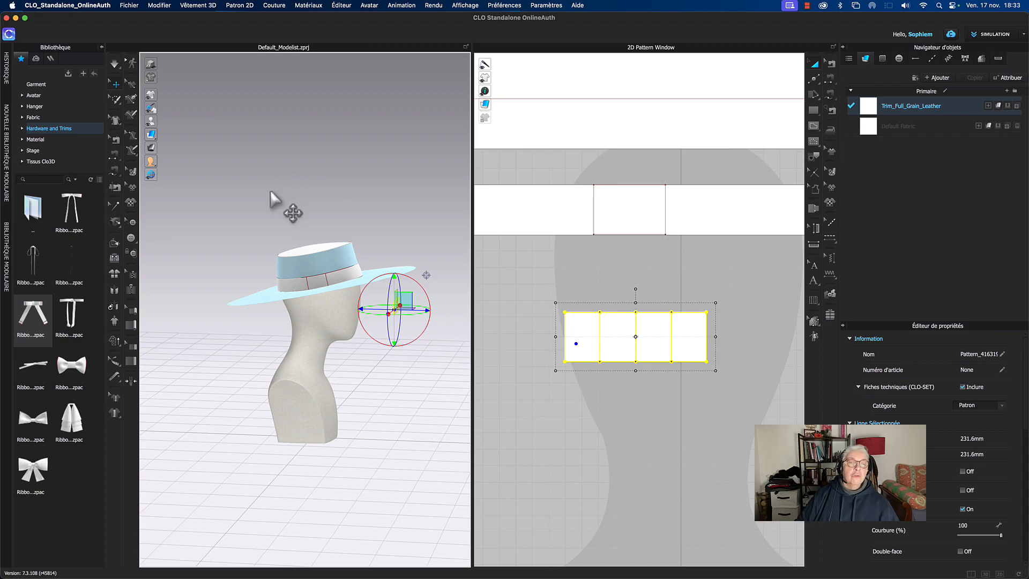
scroll(270, 189, "up", 3)
left_click(336, 320)
left_click(240, 164)
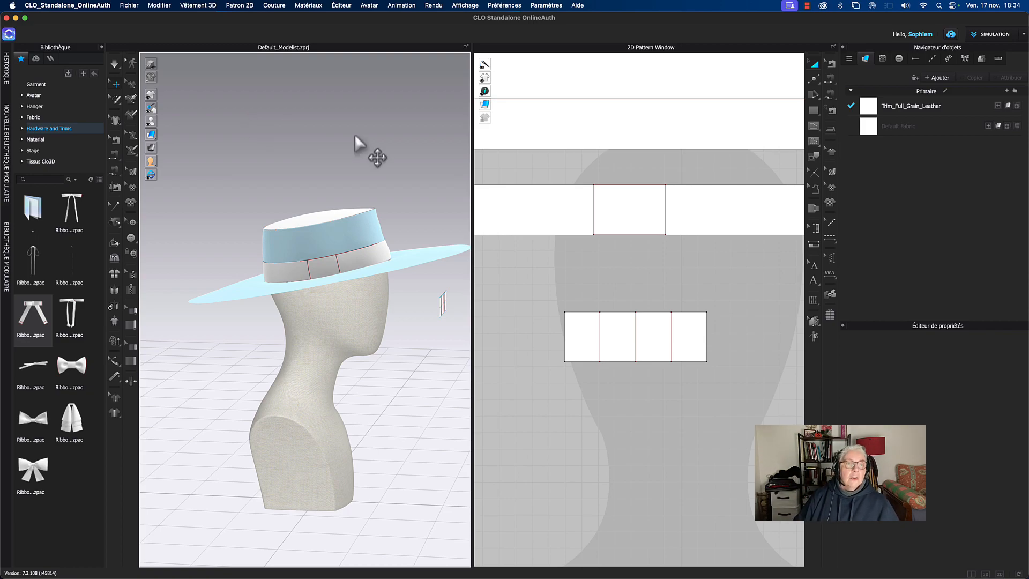
middle_click_drag(355, 135, 348, 136)
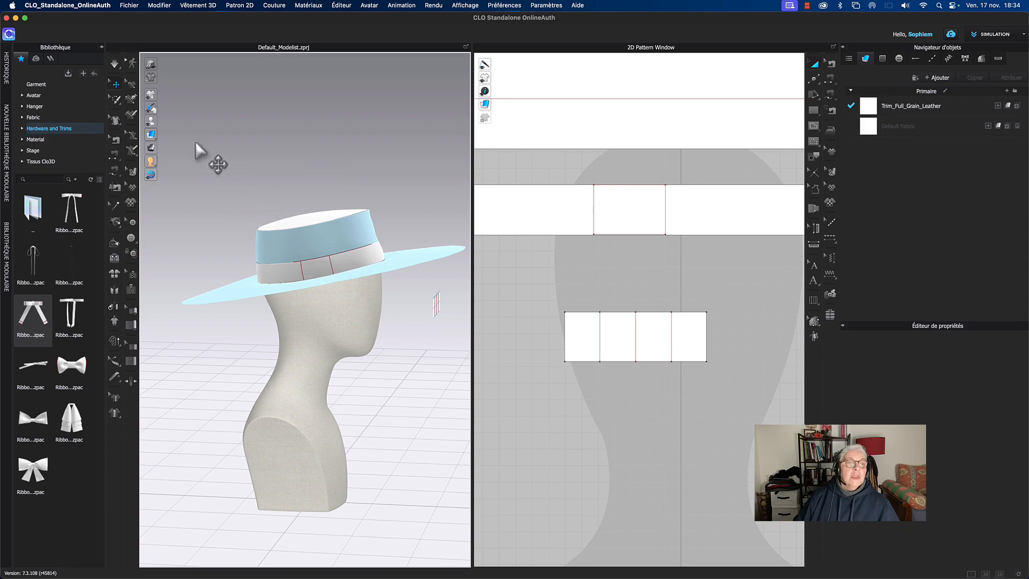
left_click(174, 122)
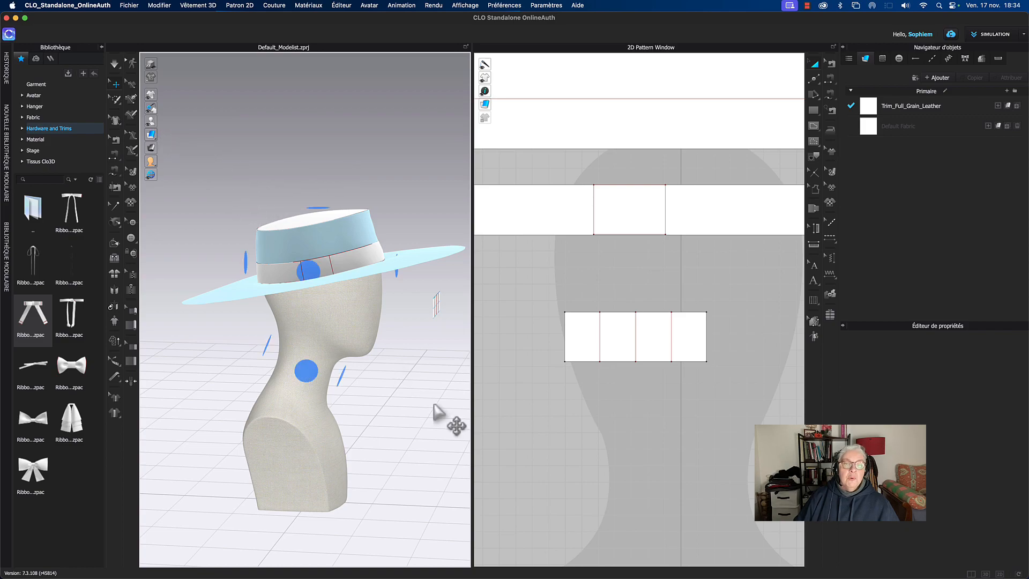
left_click(437, 313)
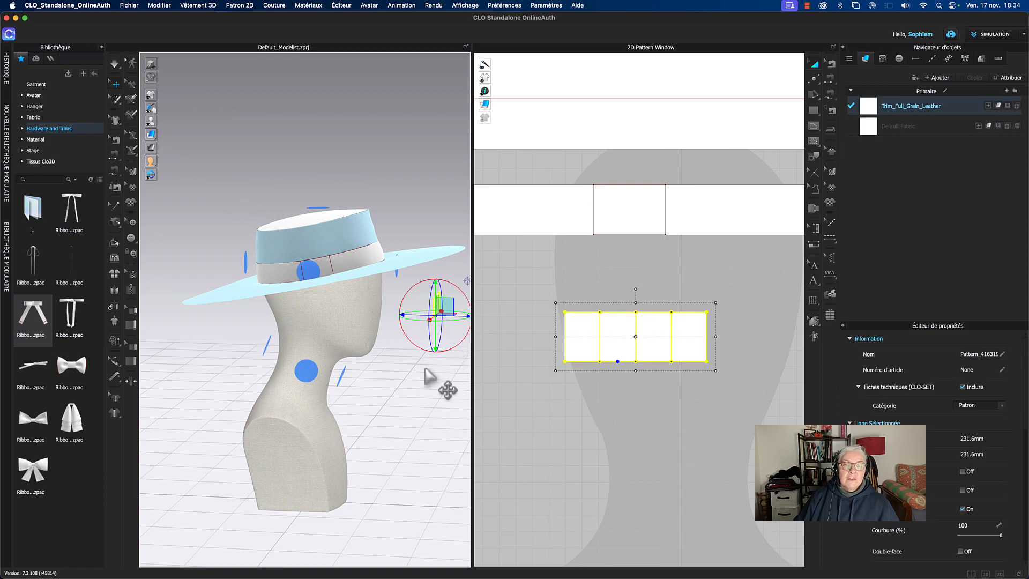
left_click(311, 273)
left_click(314, 271)
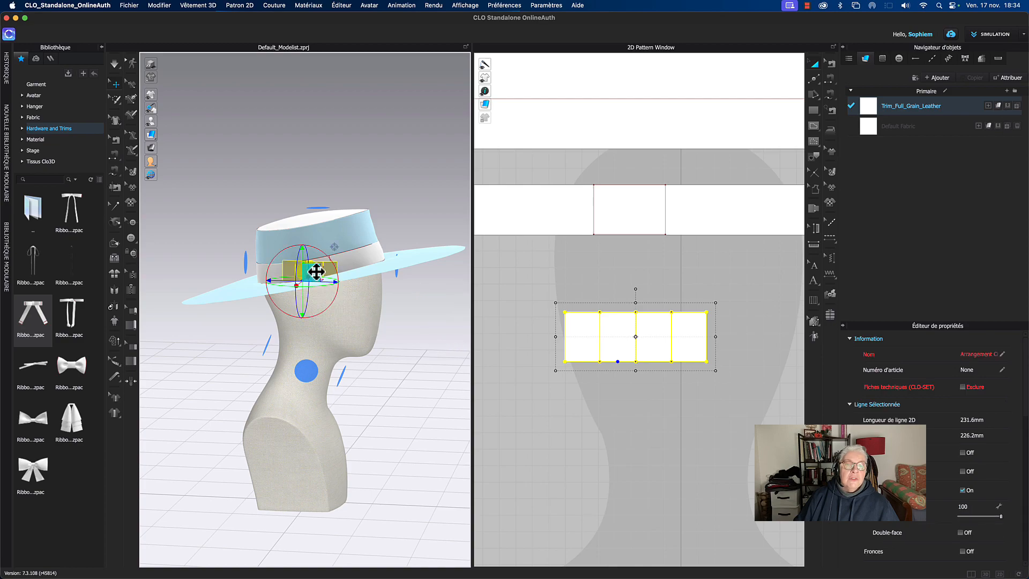
left_click_drag(318, 251, 313, 248)
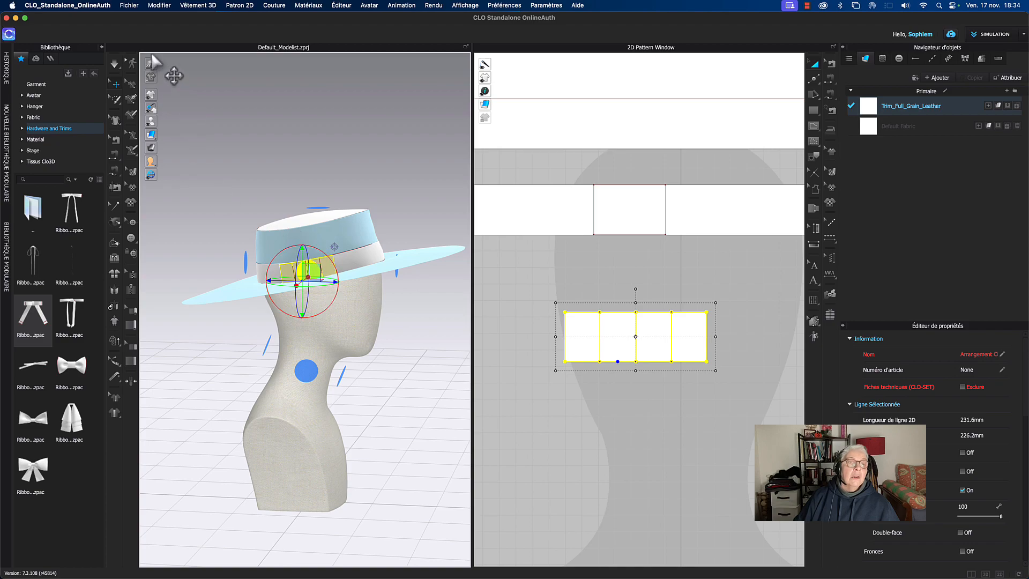
left_click(116, 84)
left_click(340, 143)
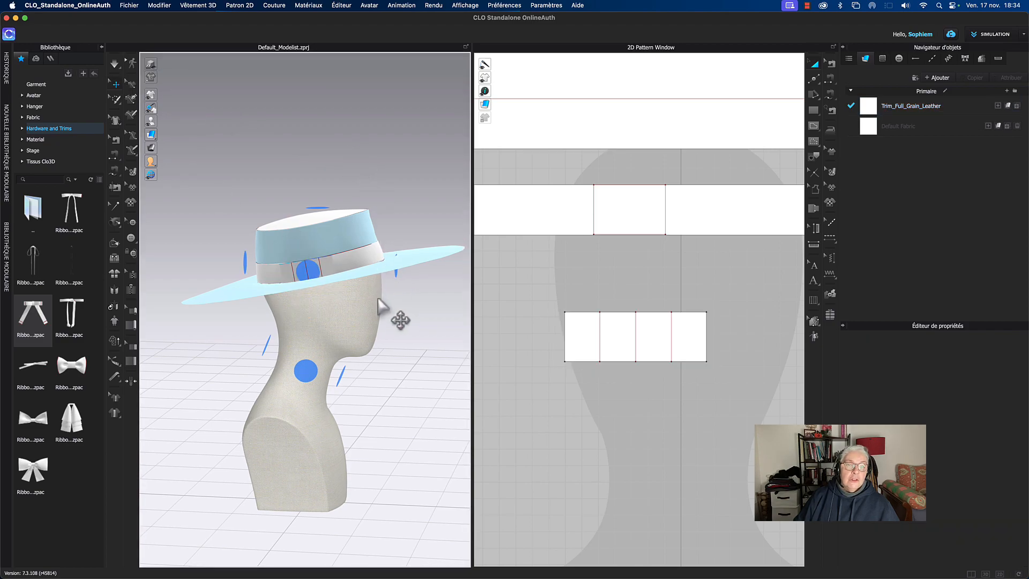
Step: Fold the bow piece's two end sections inward along its outer internal lines with Fold Arrangement, using a 12° angle for the right line
scroll(374, 286, "up", 6)
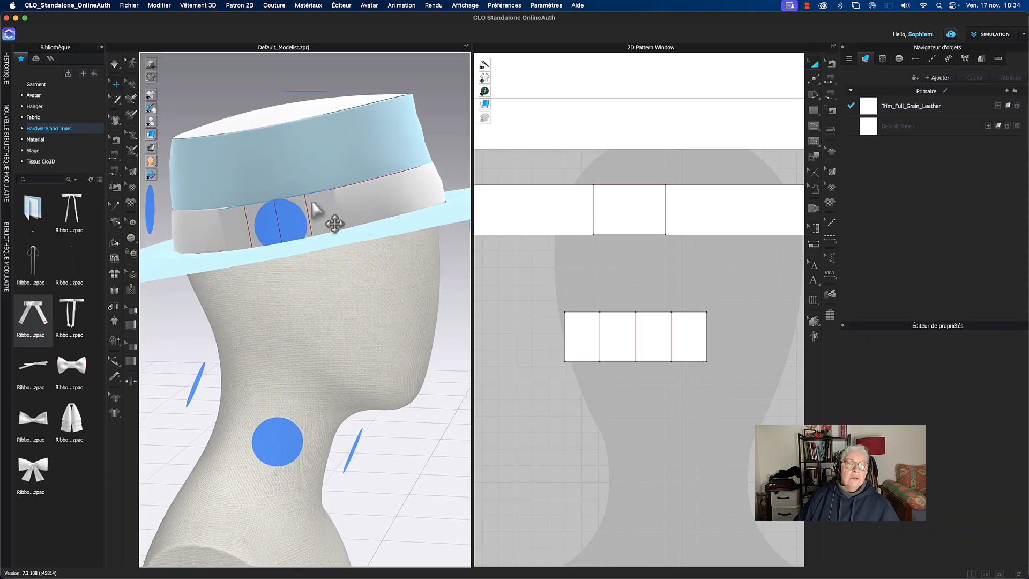
left_click(323, 215)
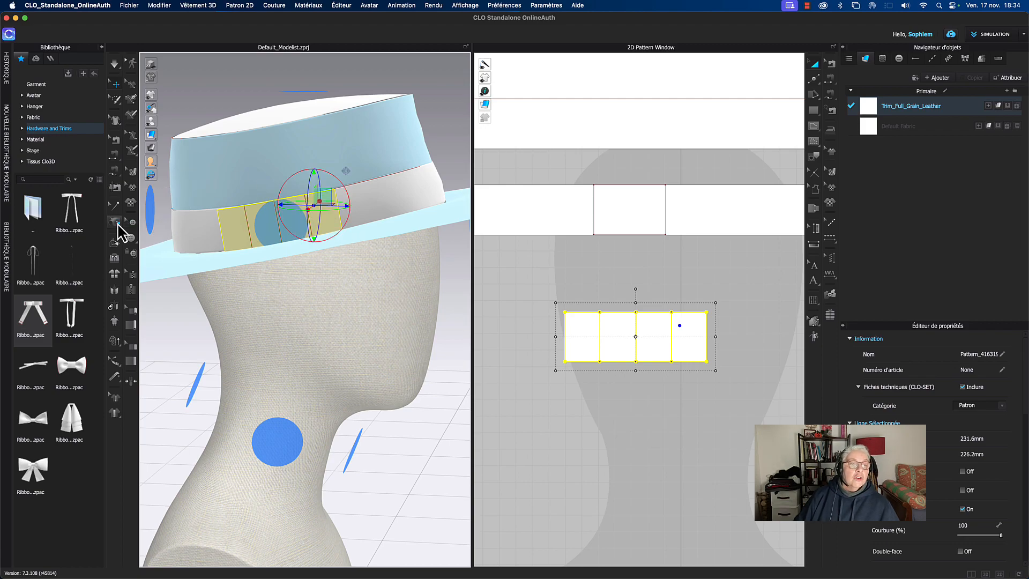
left_click(115, 243)
left_click(248, 234)
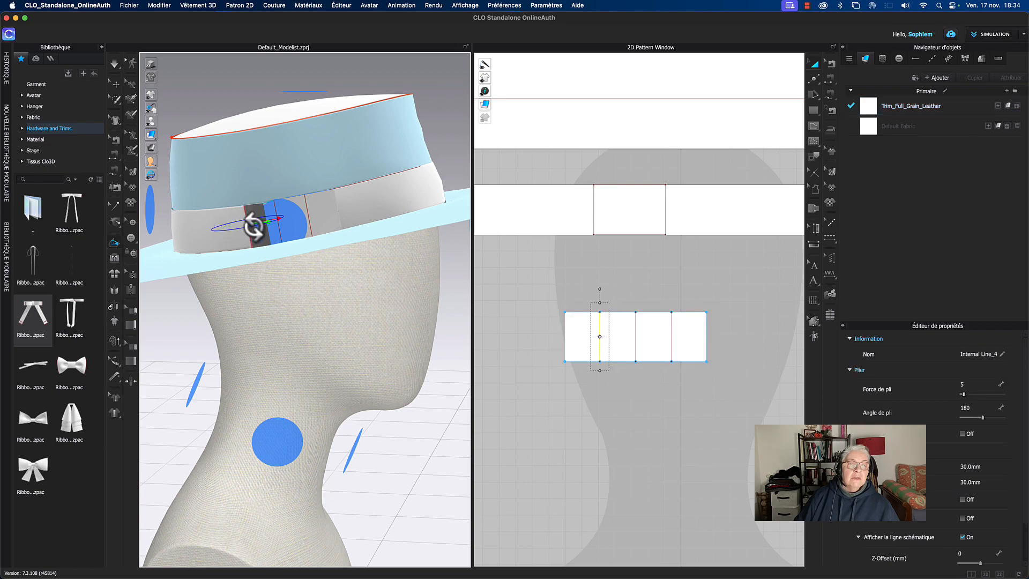
left_click_drag(253, 226, 328, 209)
left_click(308, 214)
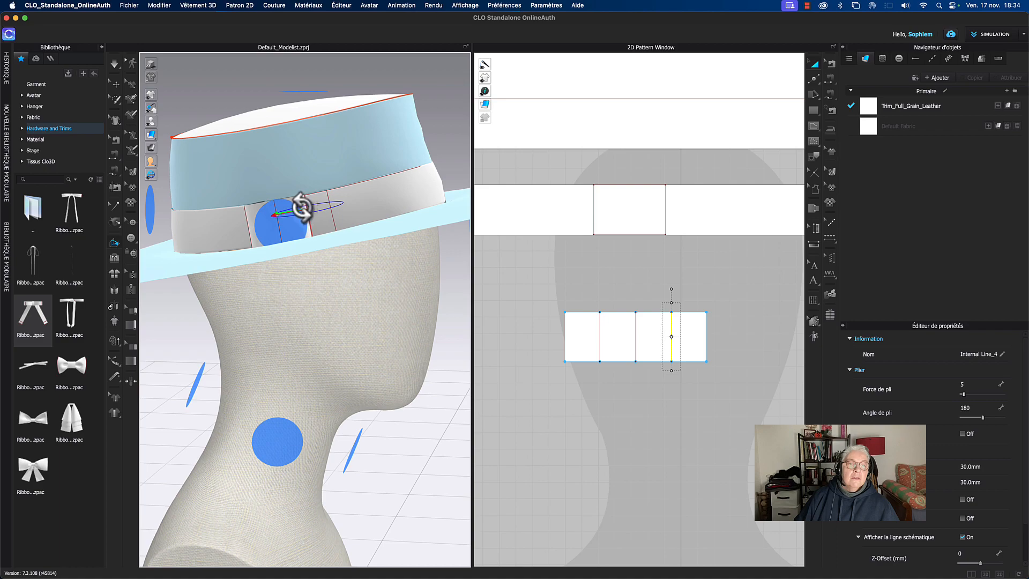
left_click_drag(300, 208, 294, 206)
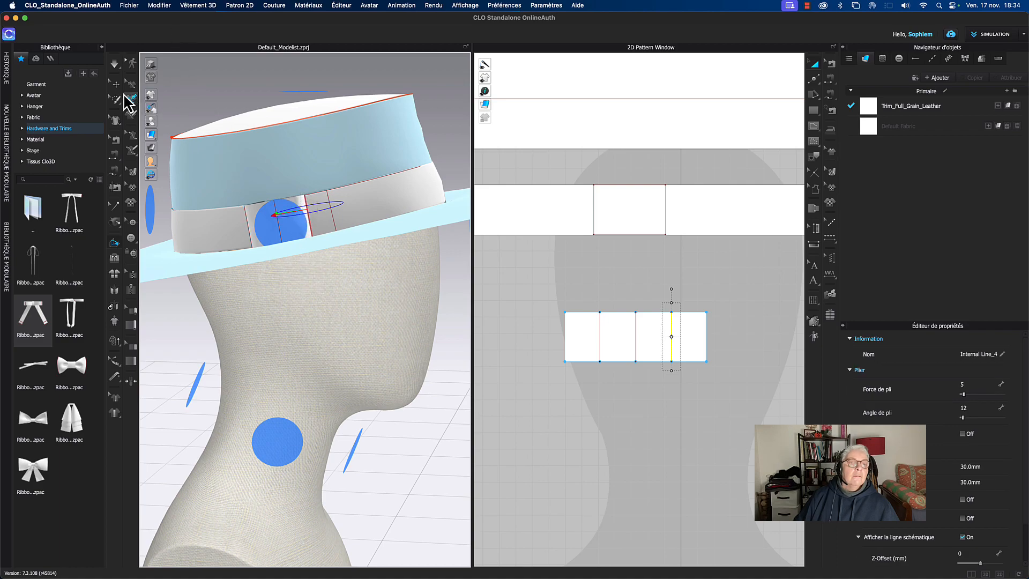
left_click(116, 85)
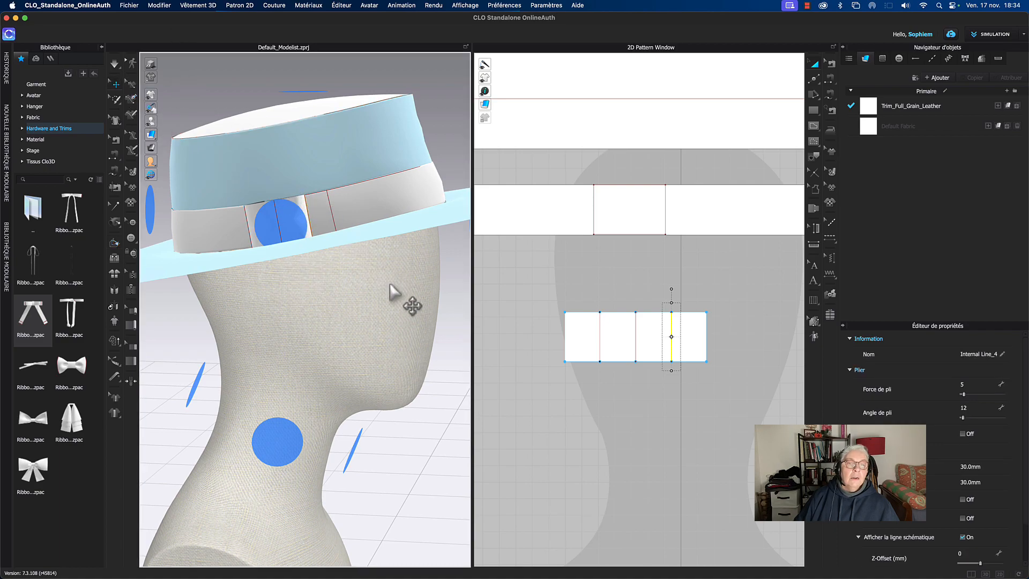
left_click(302, 206)
left_click(302, 206)
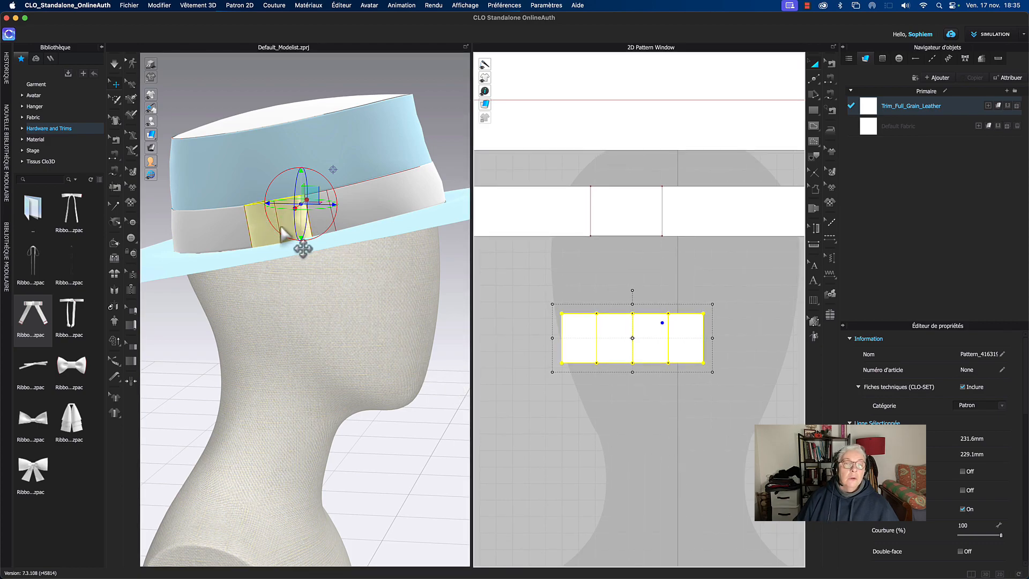
Step: Split the lower and upper edges of the hatband's traced rectangle at their midpoints, into 21.7 mm halves
scroll(620, 288, "up", 3)
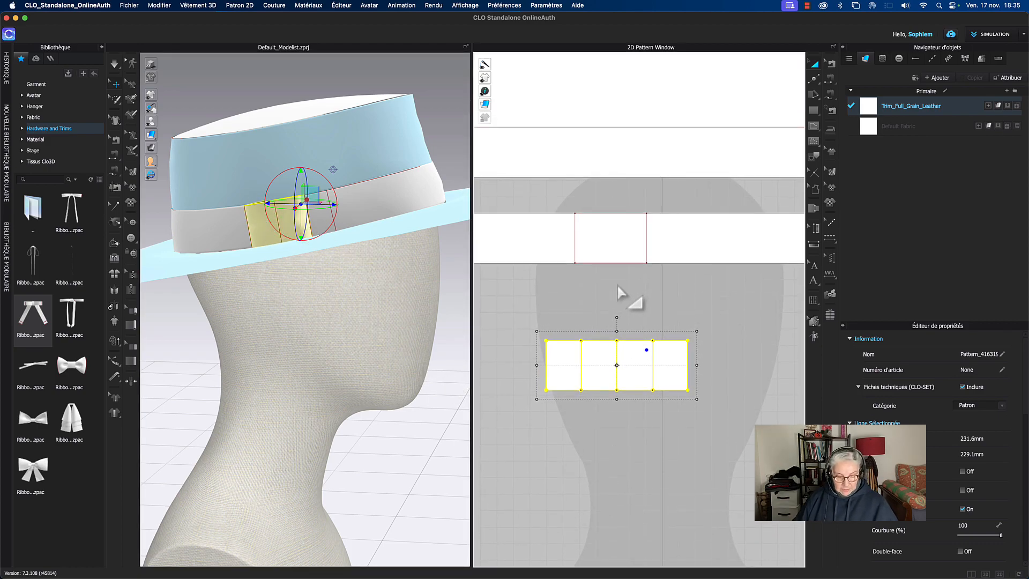
key("z")
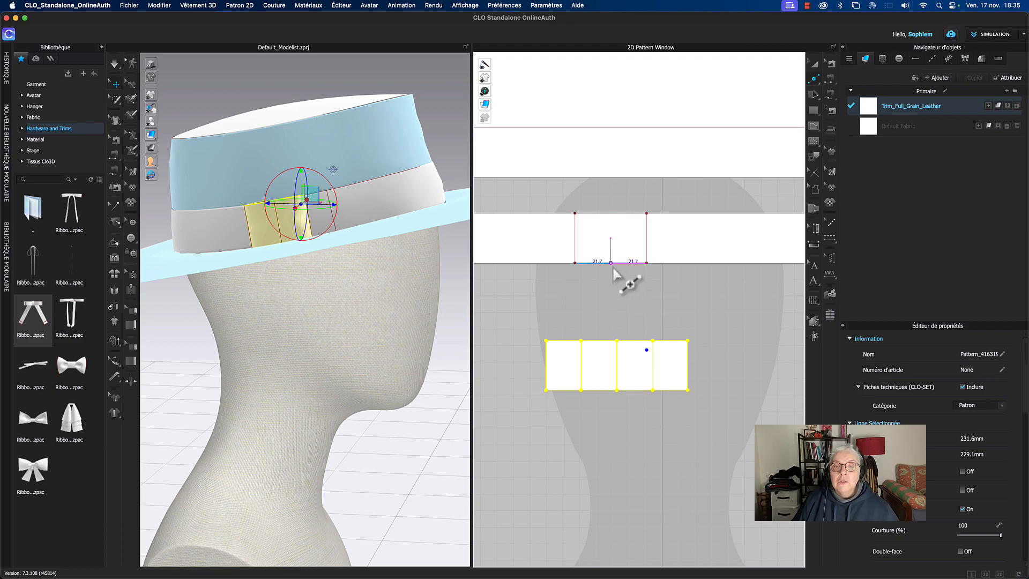
left_click(611, 236)
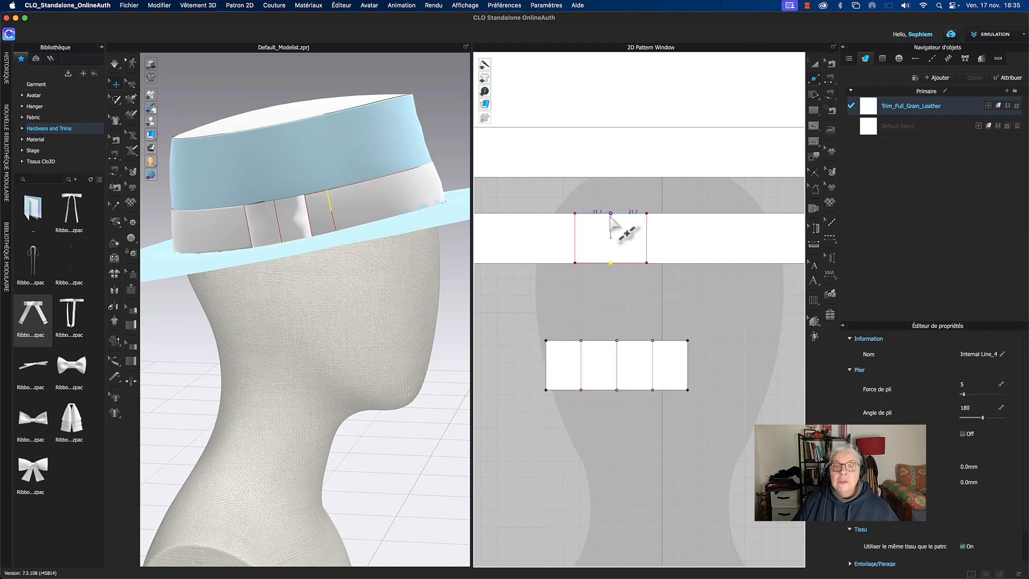
Step: Draw a 30 mm vertical internal line joining the upper and lower midpoints of the rectangle on the hatband
key("g")
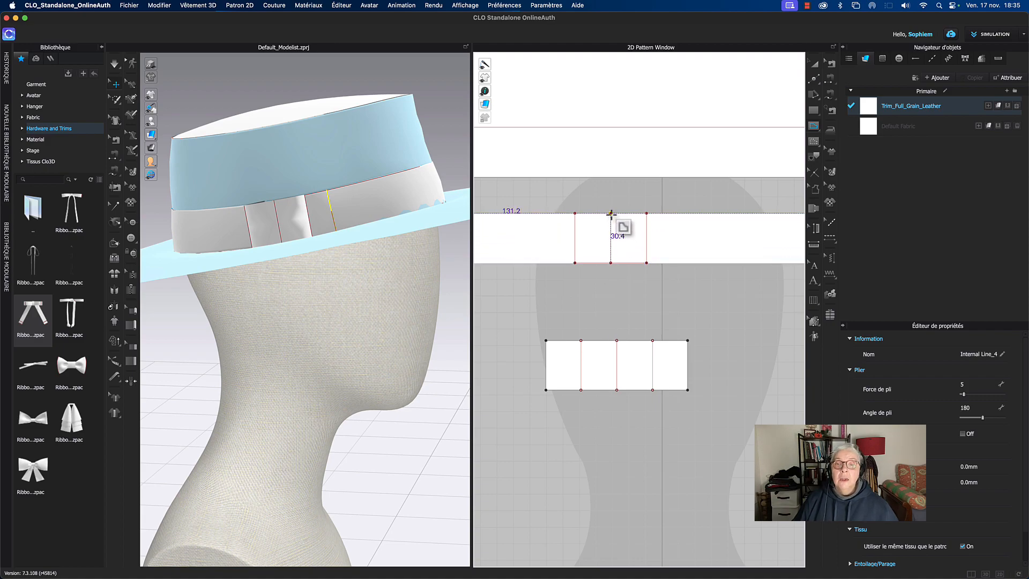
left_click(610, 262)
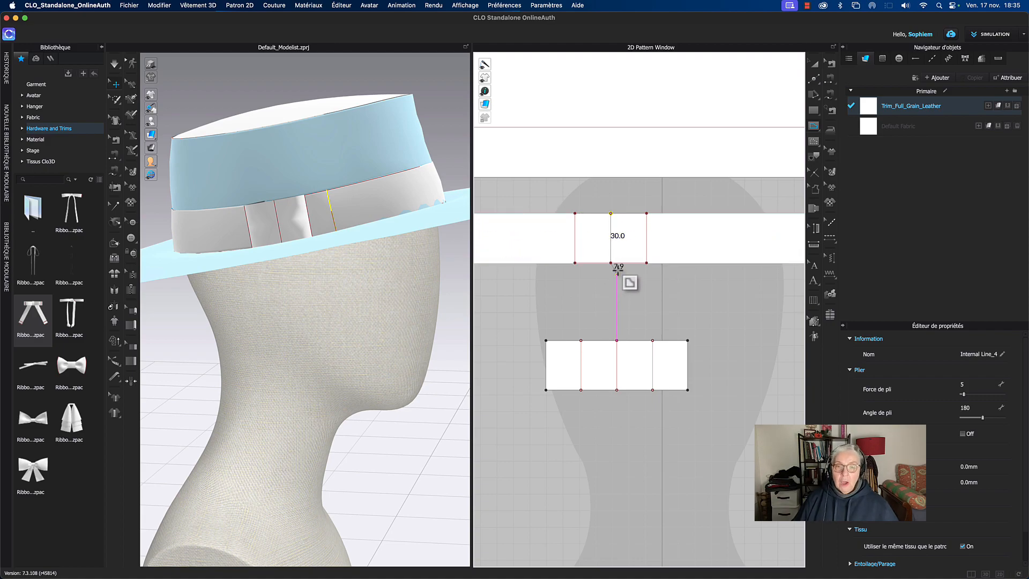
left_click(611, 262)
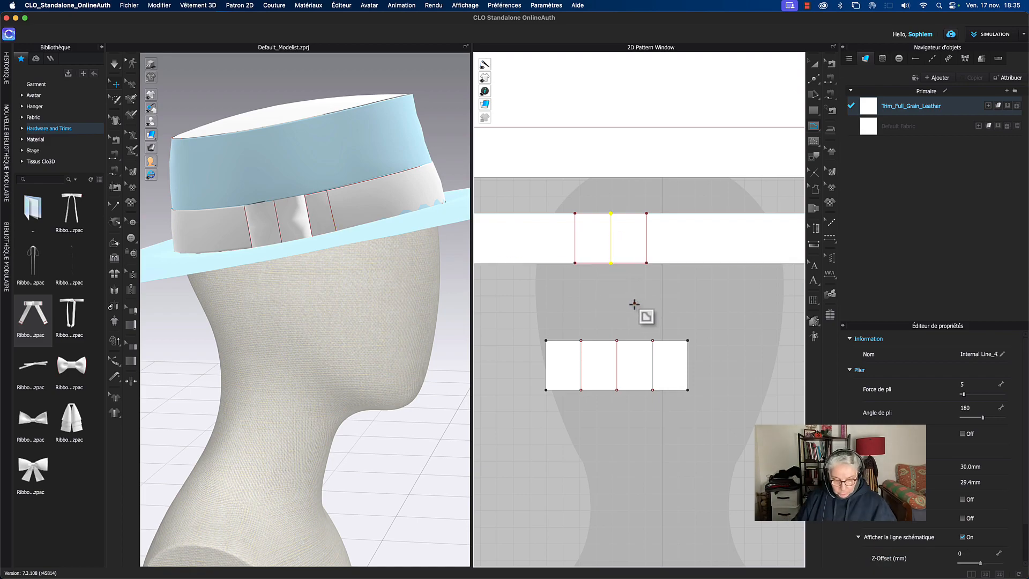
Step: Sew the bow piece's central internal line to the centre line of the rectangle on the hatband
key("1")
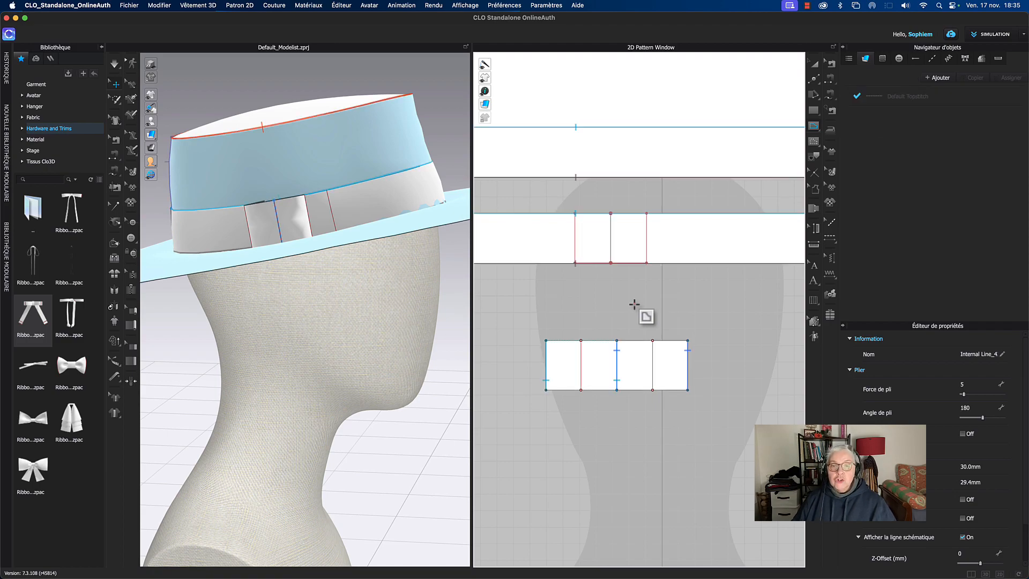
left_click(617, 370)
left_click(613, 254)
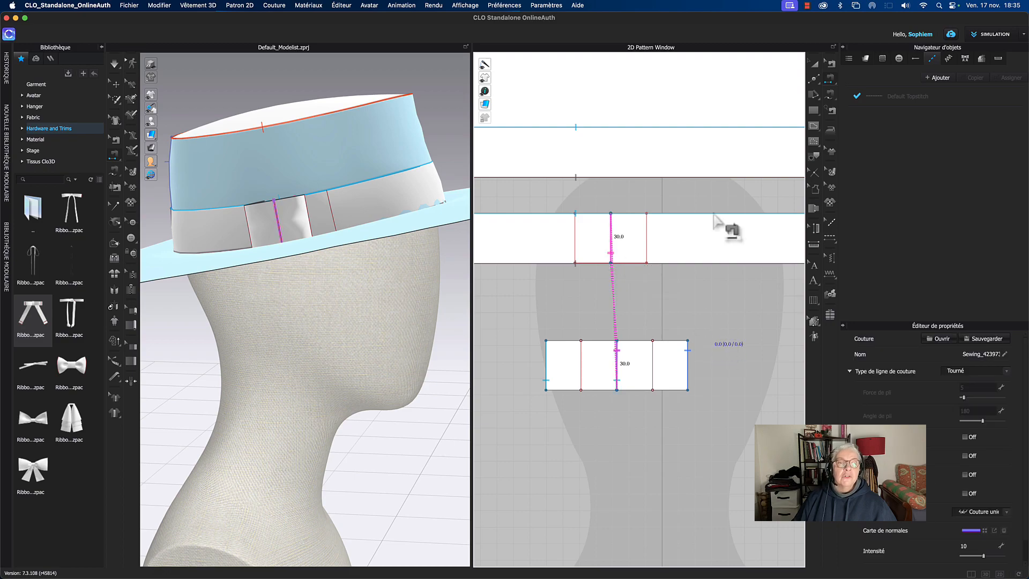
left_click(815, 64)
Step: Run the simulation until the bow attaches to the hatband, stop it and inspect the bow in 3D
key("space")
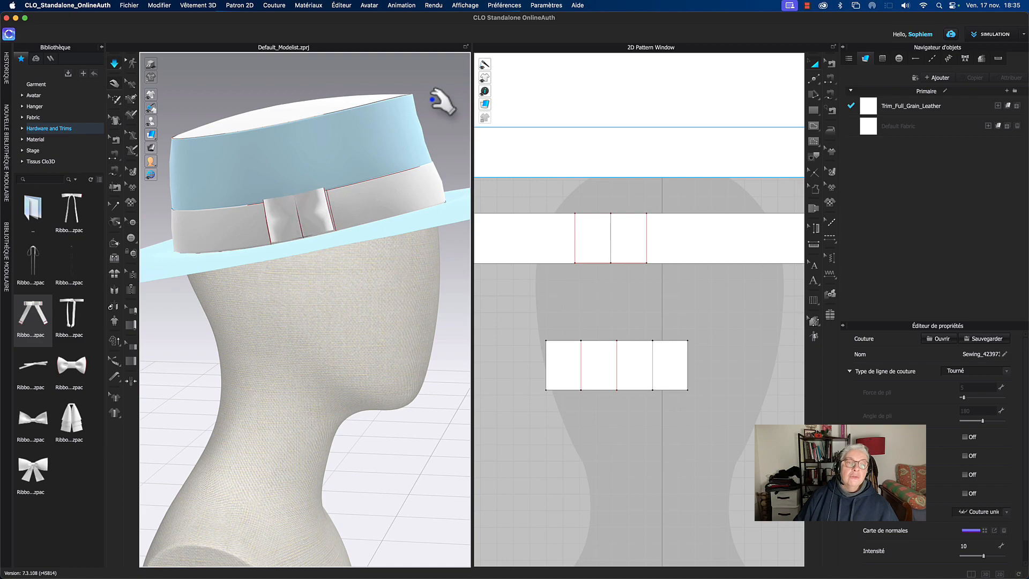
key("space")
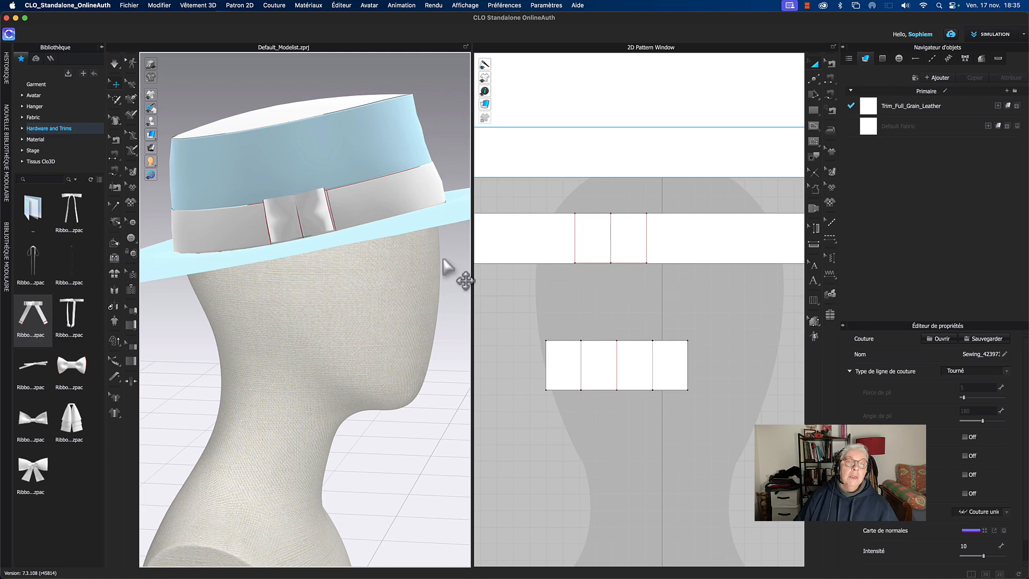
mouse_move(449, 276)
right_mouse_down()
mouse_move(490, 278)
mouse_move(456, 276)
right_mouse_up()
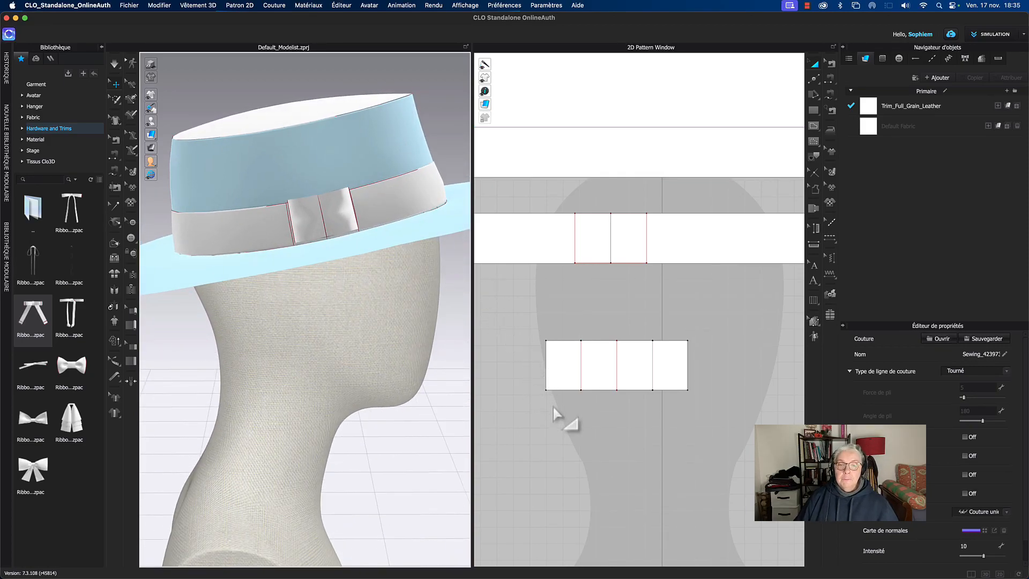
Step: Move the bow piece up and slightly left in the 2D layout, closer to the hatband
left_click(546, 375)
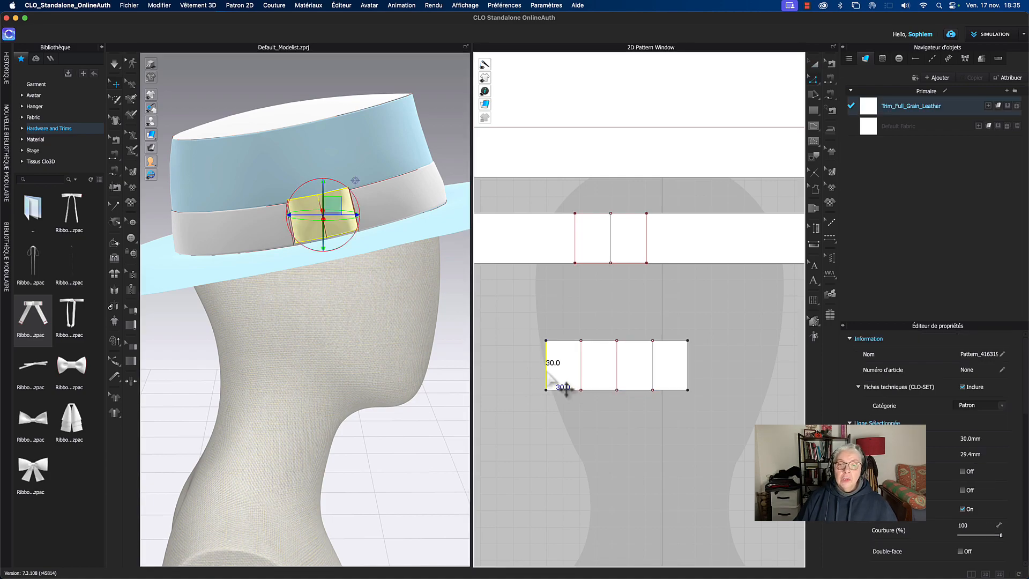
left_click(814, 63)
left_click_drag(604, 371, 590, 329)
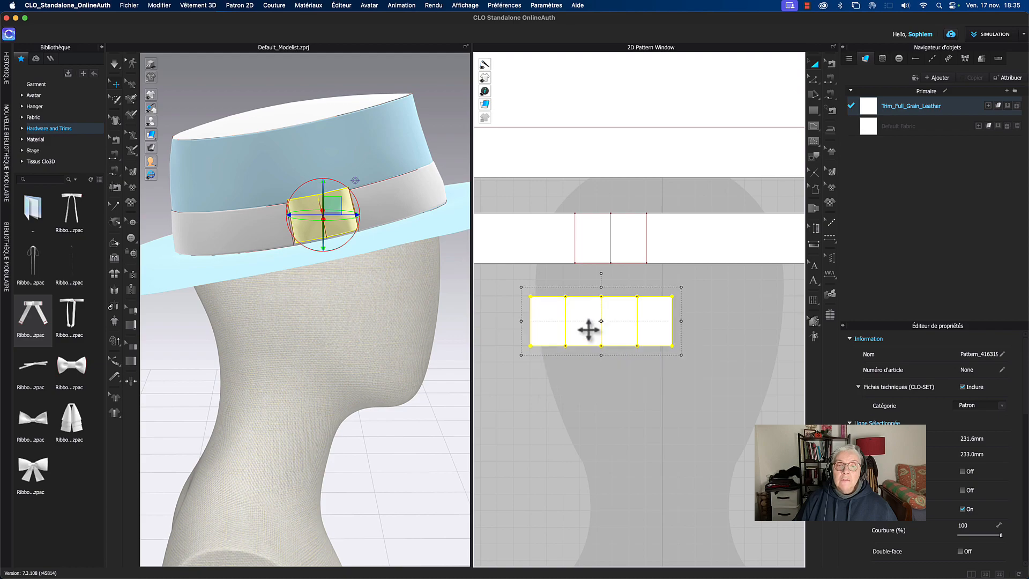
scroll(530, 321, "up", 5)
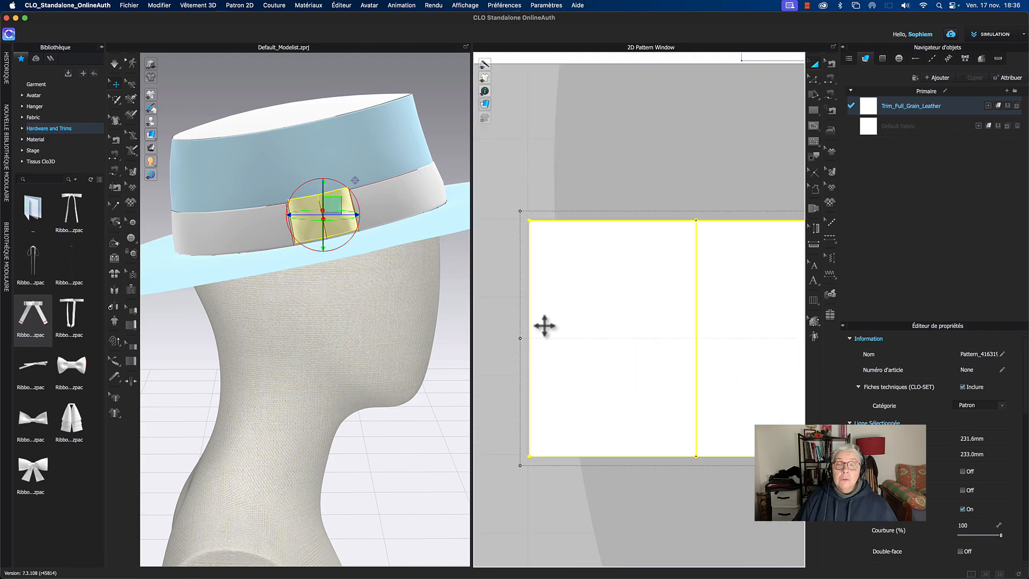
right_click_drag(544, 325, 587, 330)
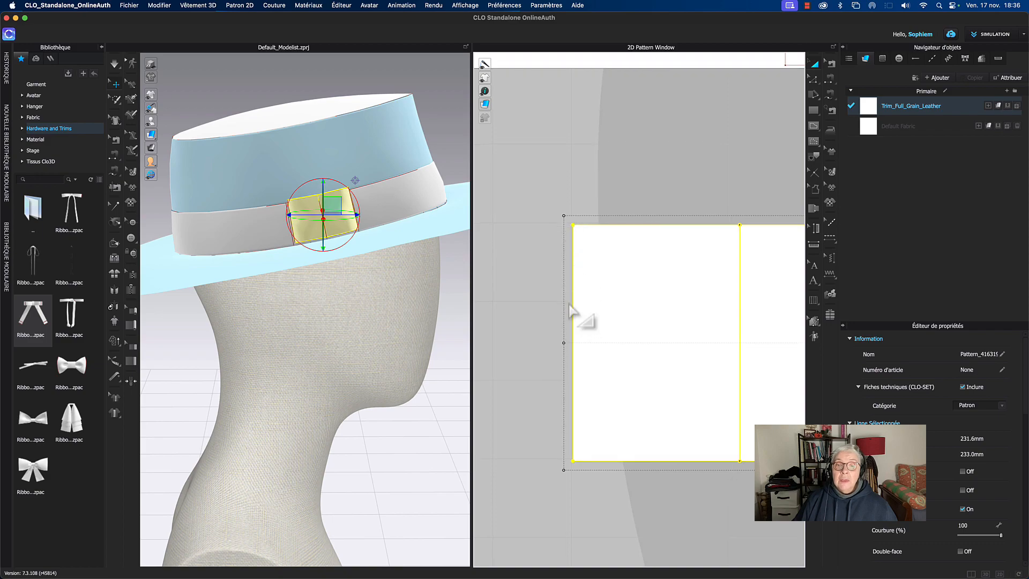
Step: Move the bow piece's left edge outward so that its end section is about 61 mm long
scroll(529, 313, "down", 4)
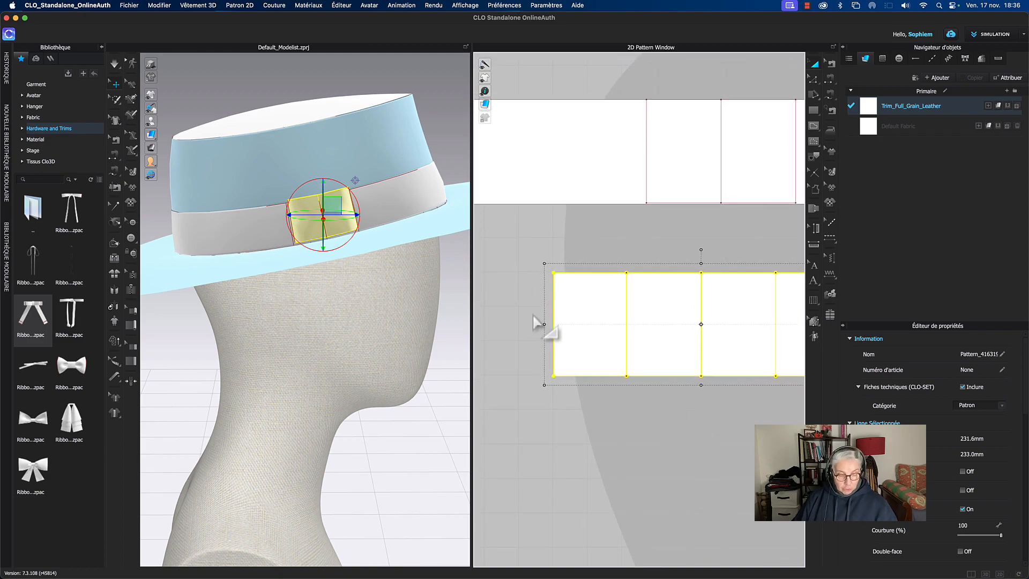
scroll(533, 345, "down", 4)
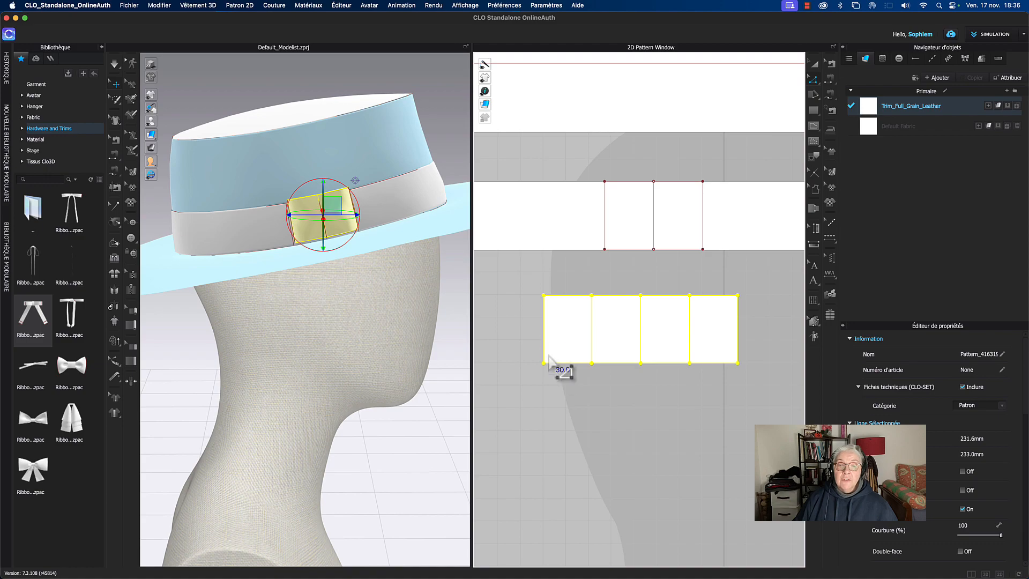
left_click(555, 378)
right_click_drag(557, 383, 627, 402)
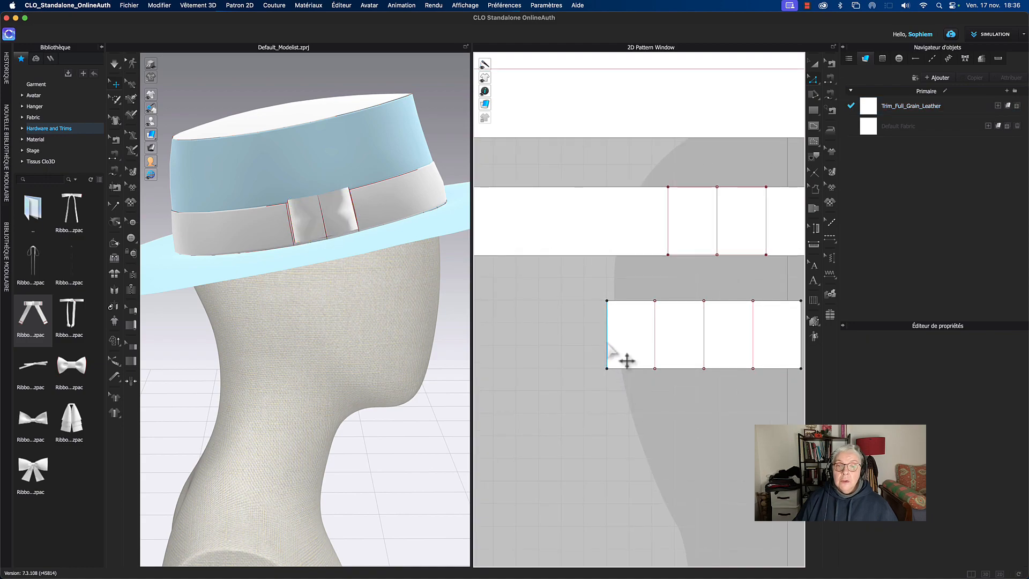
left_click_drag(607, 346, 518, 346)
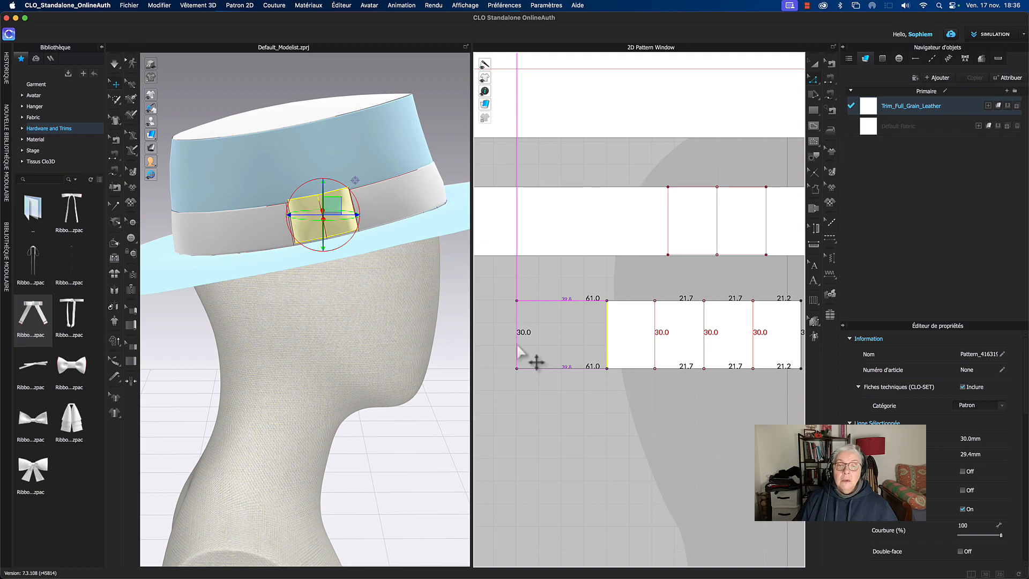
left_click_drag(517, 346, 518, 346)
Step: Move the bow piece's right edge outward so that its end section is about 61 mm long
scroll(619, 436, "down", 4)
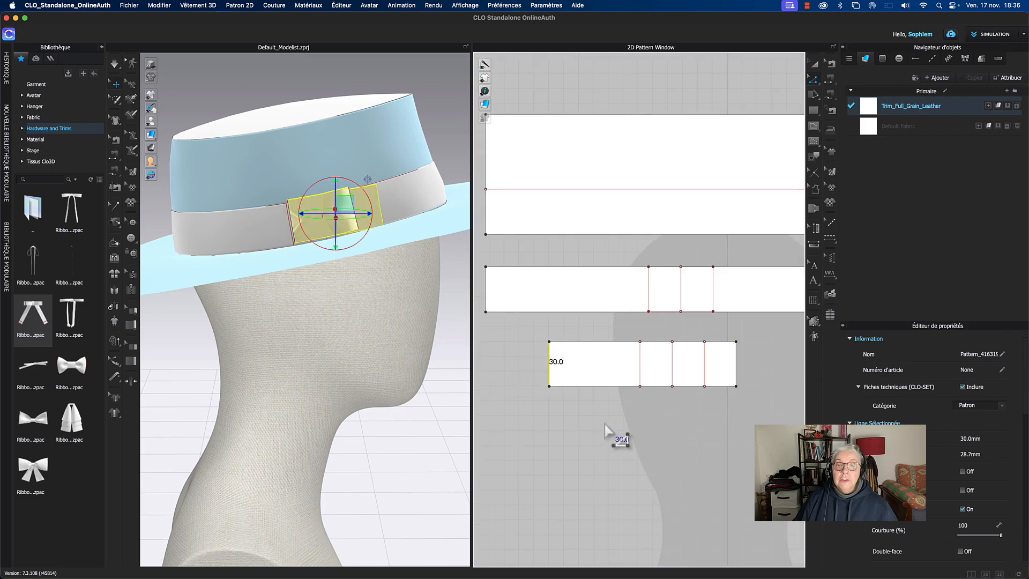
scroll(593, 436, "right", 2)
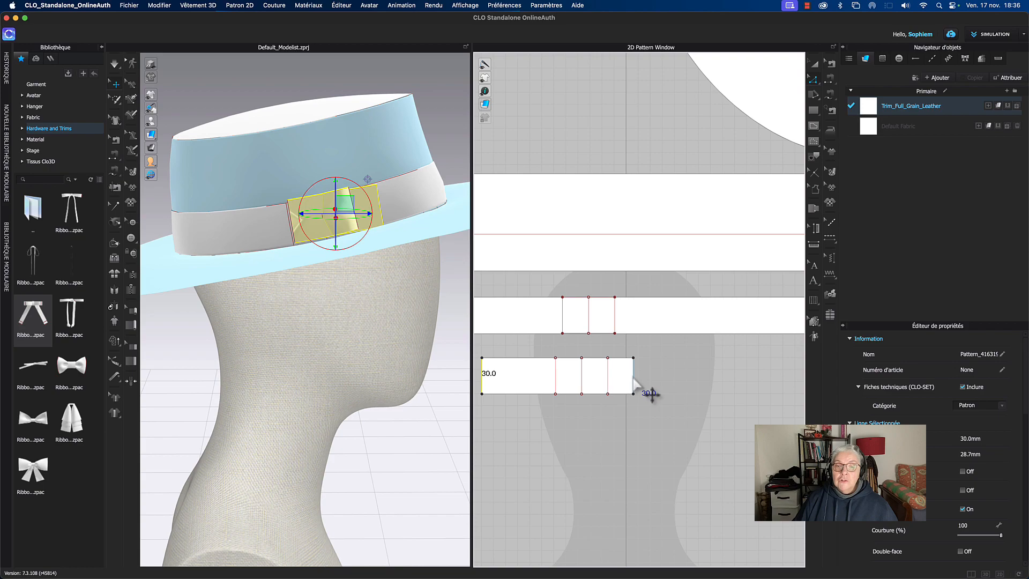
scroll(633, 379, "up", 5)
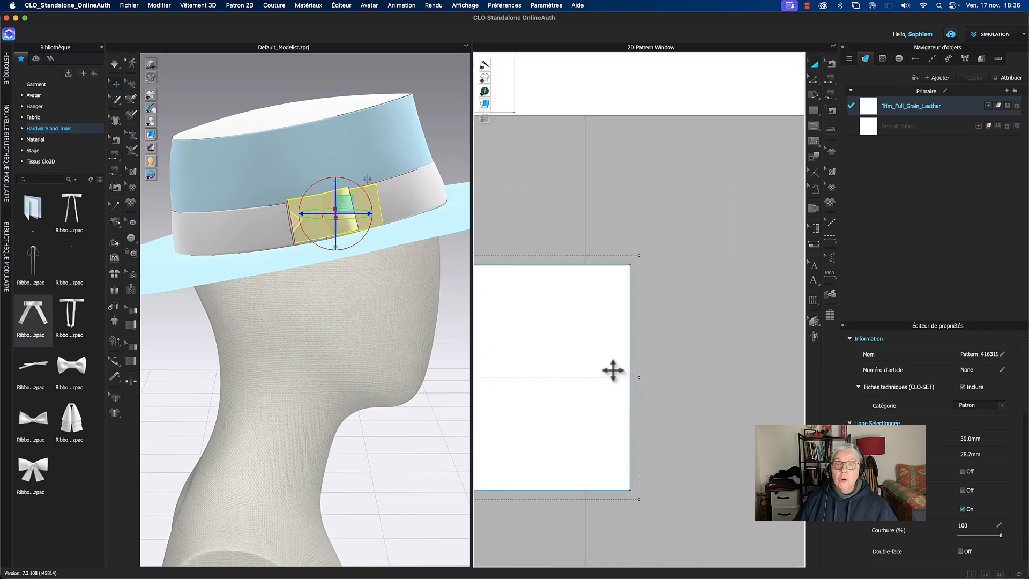
scroll(612, 363, "down", 5)
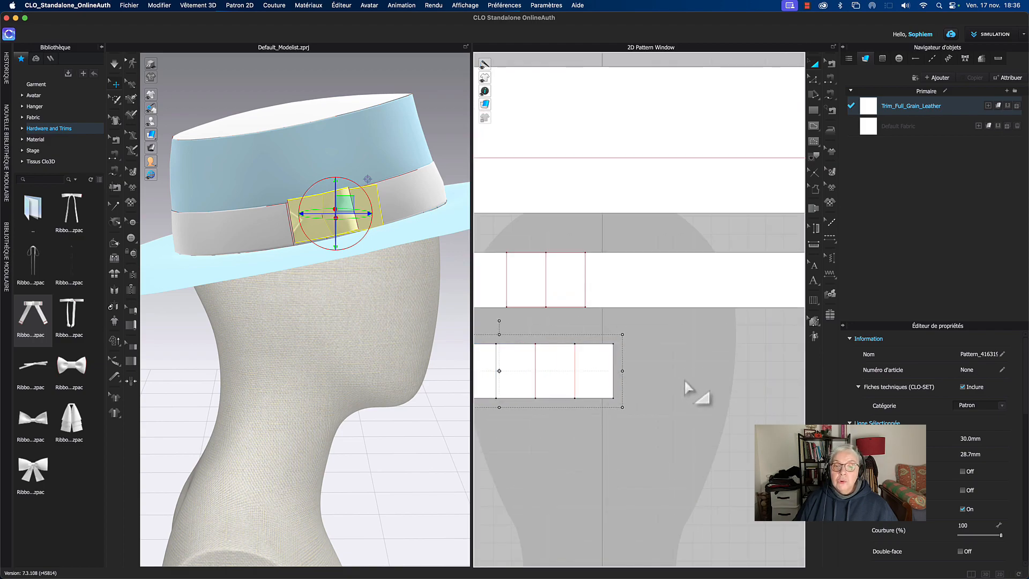
scroll(678, 388, "up", 2)
left_click(579, 391)
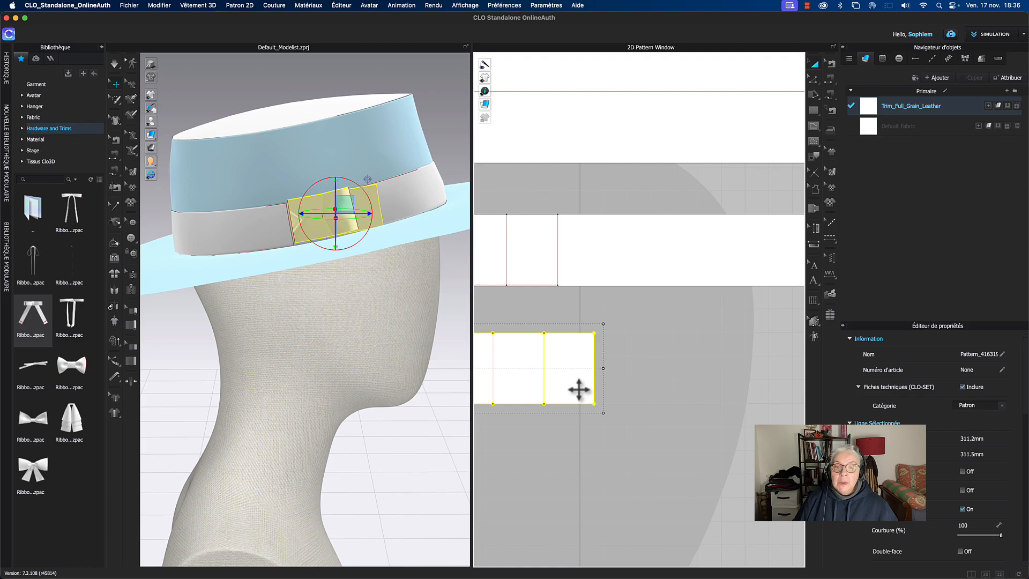
left_click(668, 408)
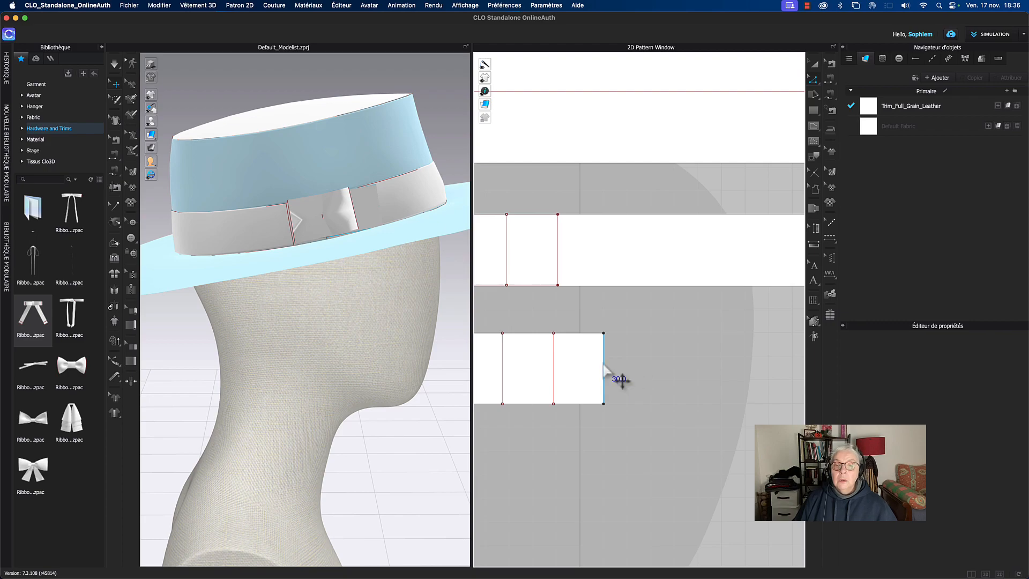
left_click_drag(604, 365, 698, 365)
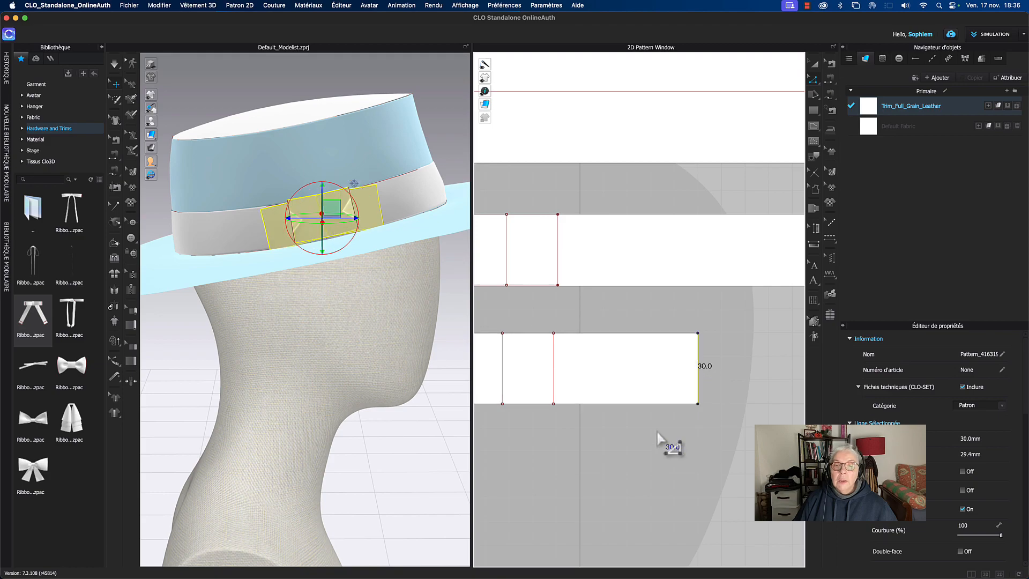
Step: Run the simulation and pull the bow's left and right loops outward in 3D, then inspect the folds
middle_click_drag(658, 435, 703, 434)
key("space")
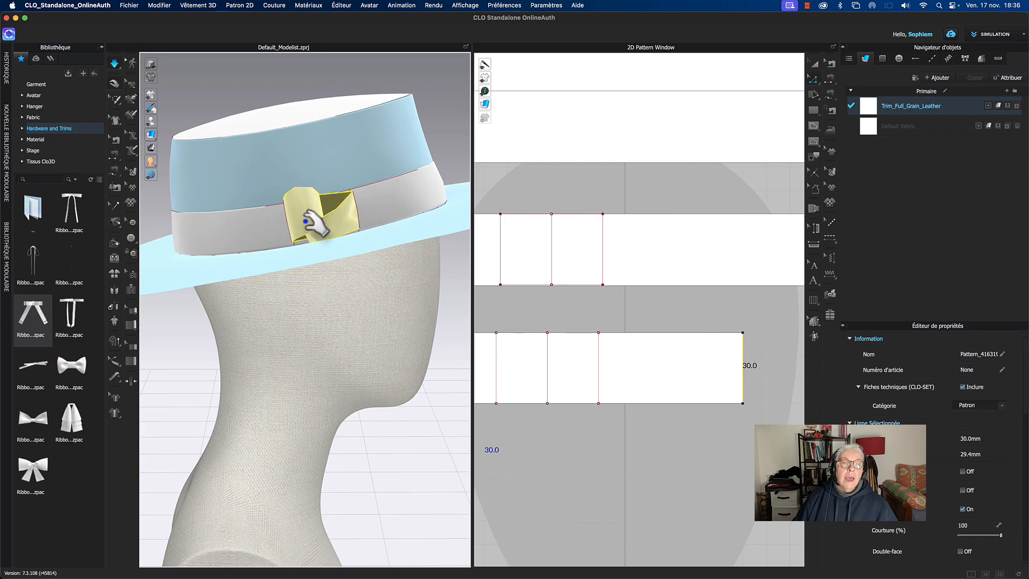
left_click_drag(291, 227, 260, 230)
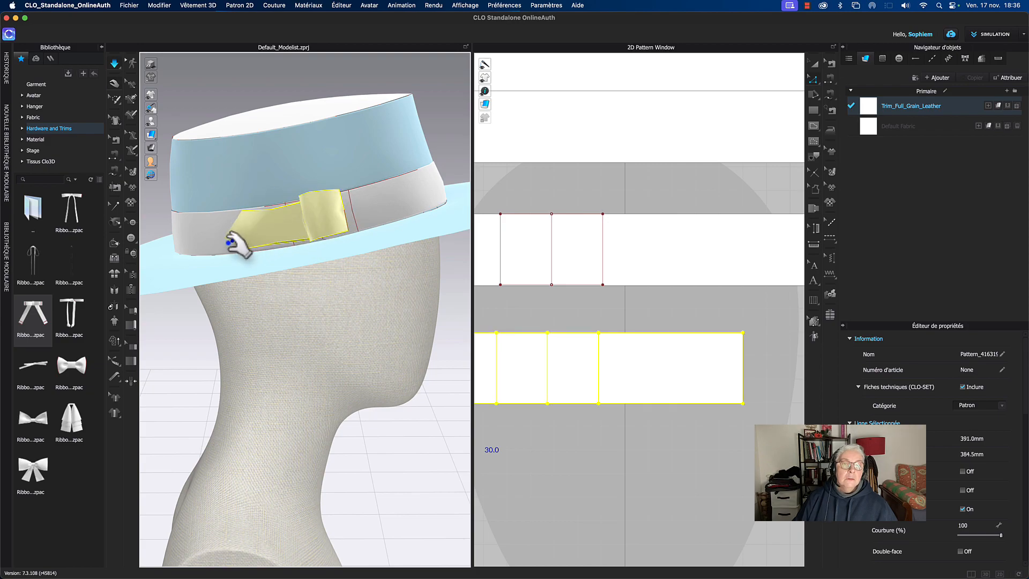
left_click(333, 226)
left_click_drag(333, 227, 402, 217)
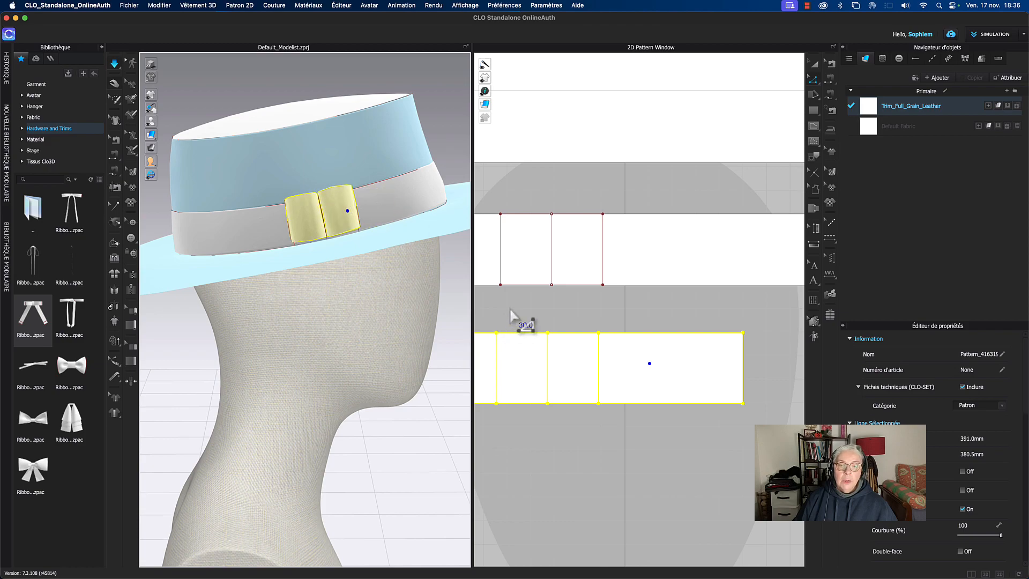
middle_click_drag(513, 316, 555, 319)
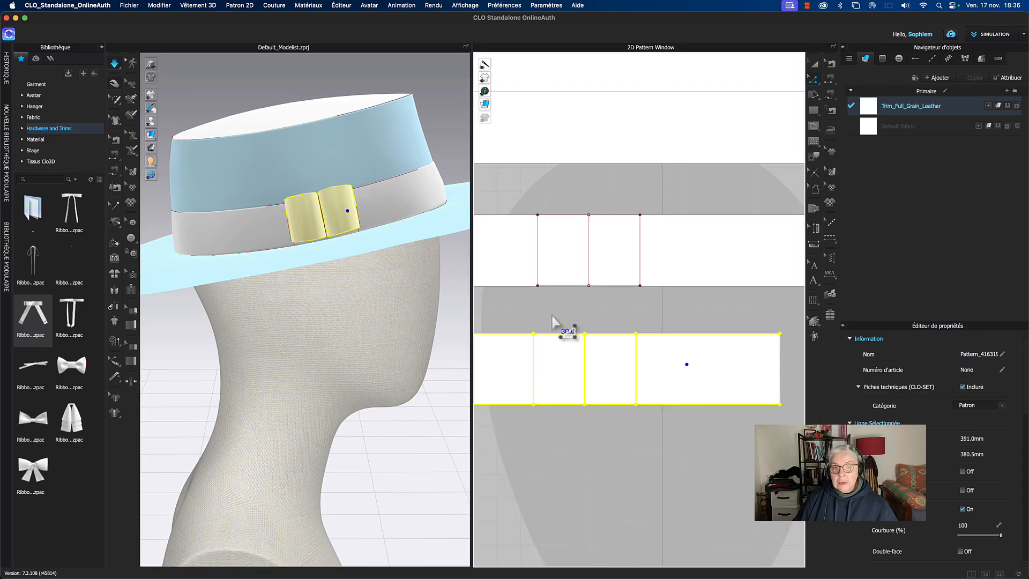
mouse_move(360, 310)
right_mouse_down()
mouse_move(406, 333)
mouse_move(349, 305)
right_mouse_up()
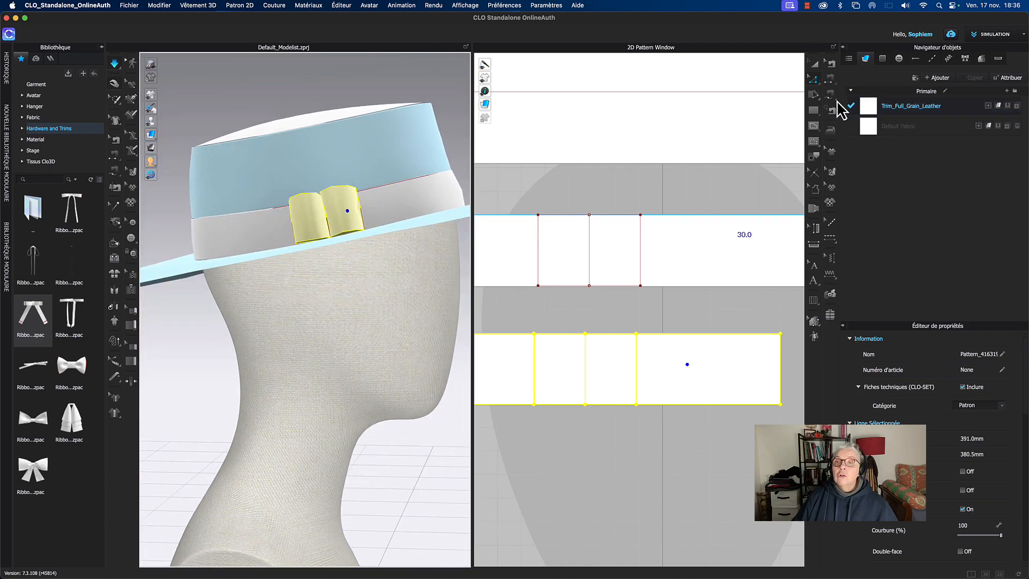
Step: Set the particle distance of the bow piece to 5 mm
left_click(814, 64)
scroll(691, 321, "down", 6)
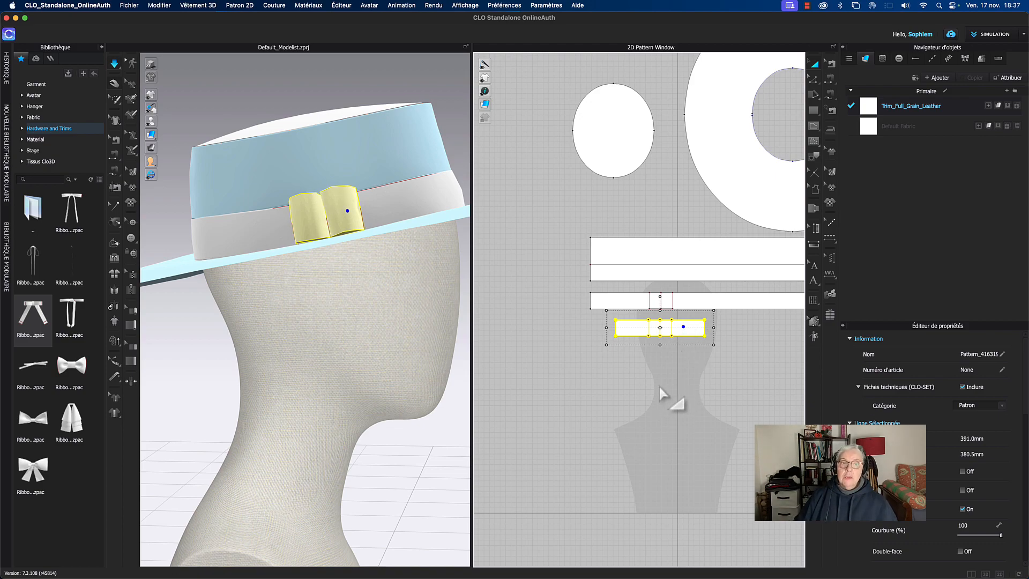
left_click(641, 368)
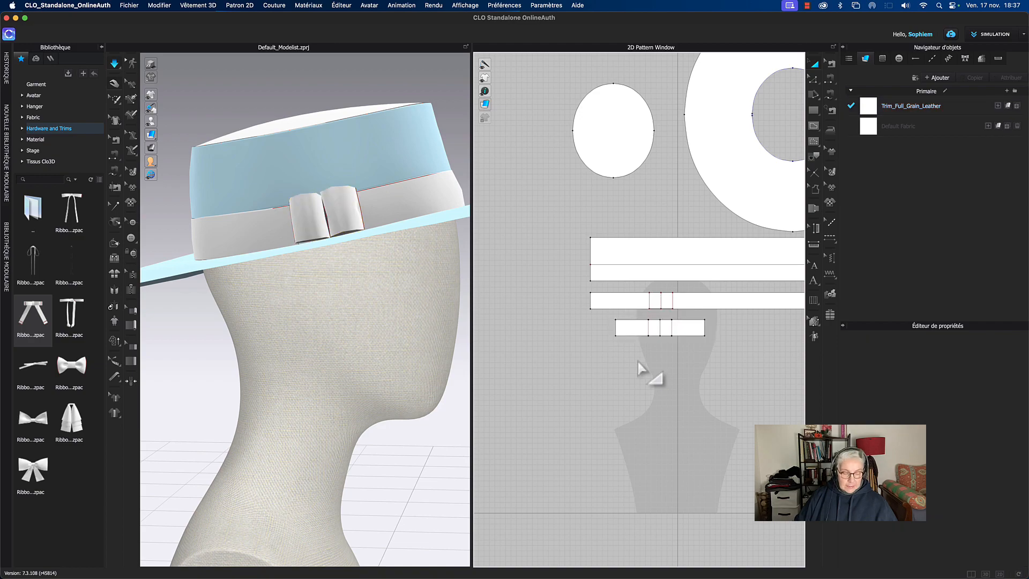
left_click(634, 328)
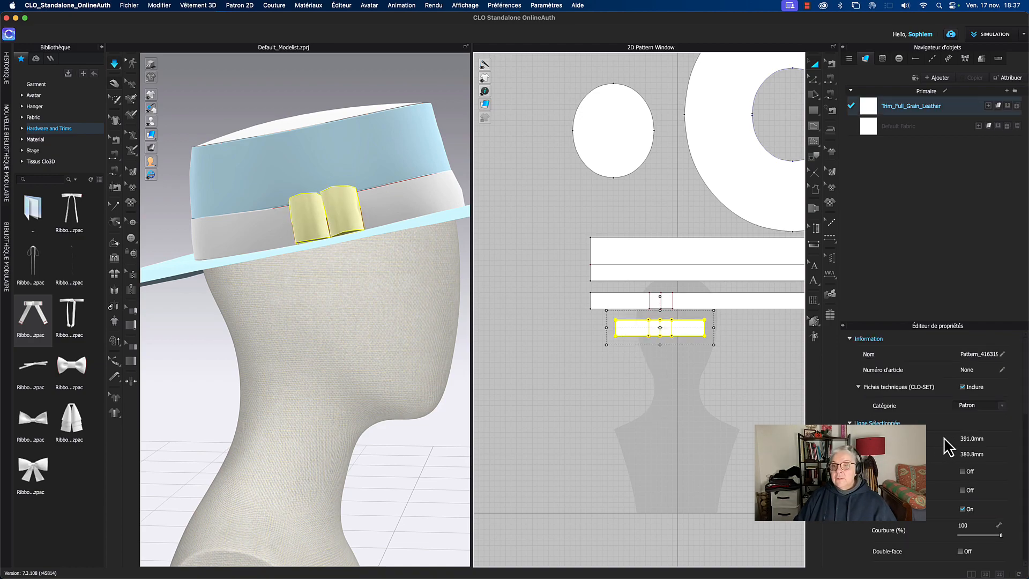
scroll(943, 438, "down", 10)
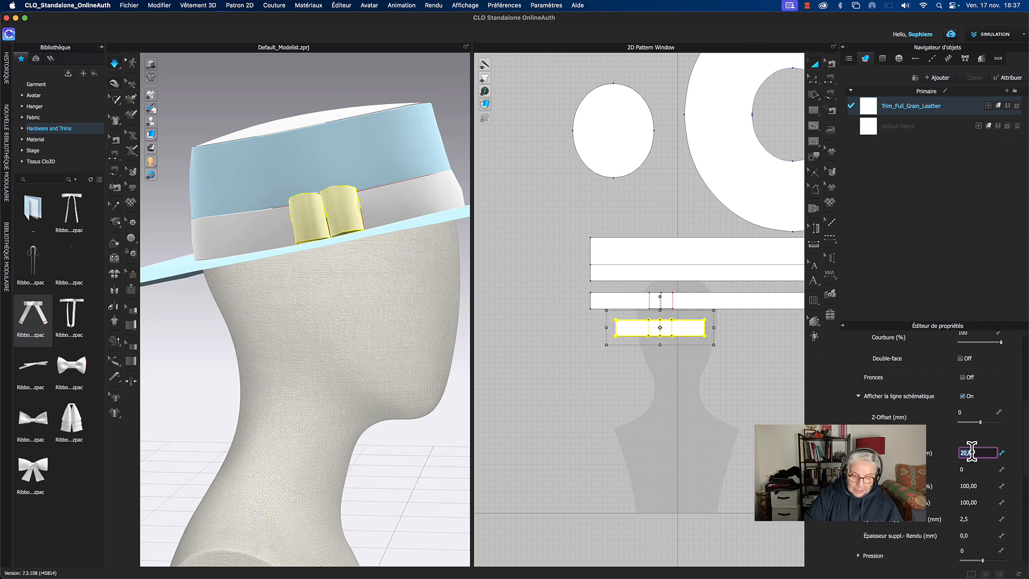
key("Return")
key("w")
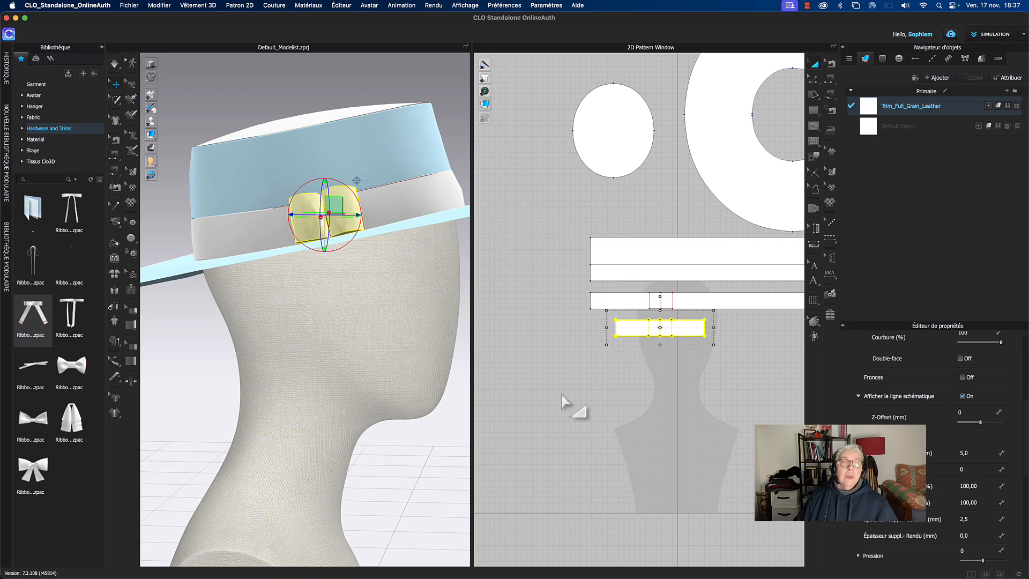
Step: Simulate the refined bow again, pull its right loop sideways in 3D and clear the selection
key("q")
left_click_drag(351, 214, 383, 214)
left_click(622, 346)
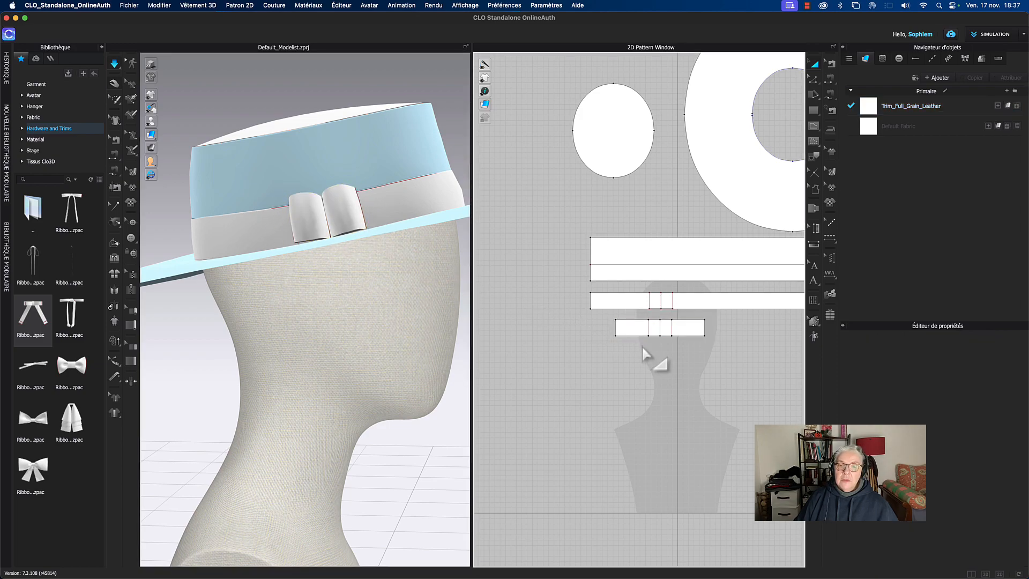
Step: Move the bow piece's two outer internal lines outward, to about 42 mm from the end edges, to widen the loops
scroll(643, 348, "up", 5)
key("v")
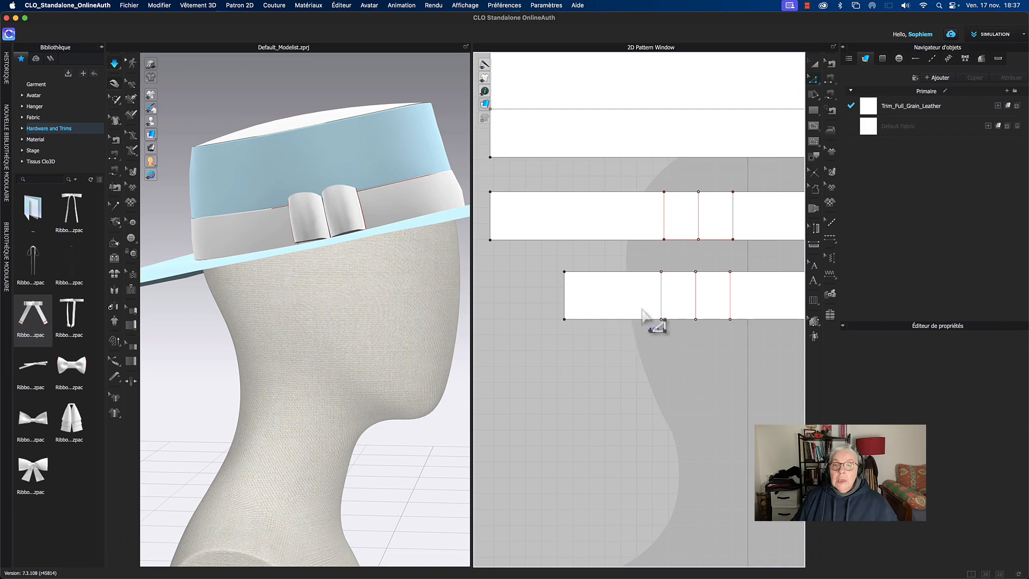
left_click_drag(680, 318, 651, 319)
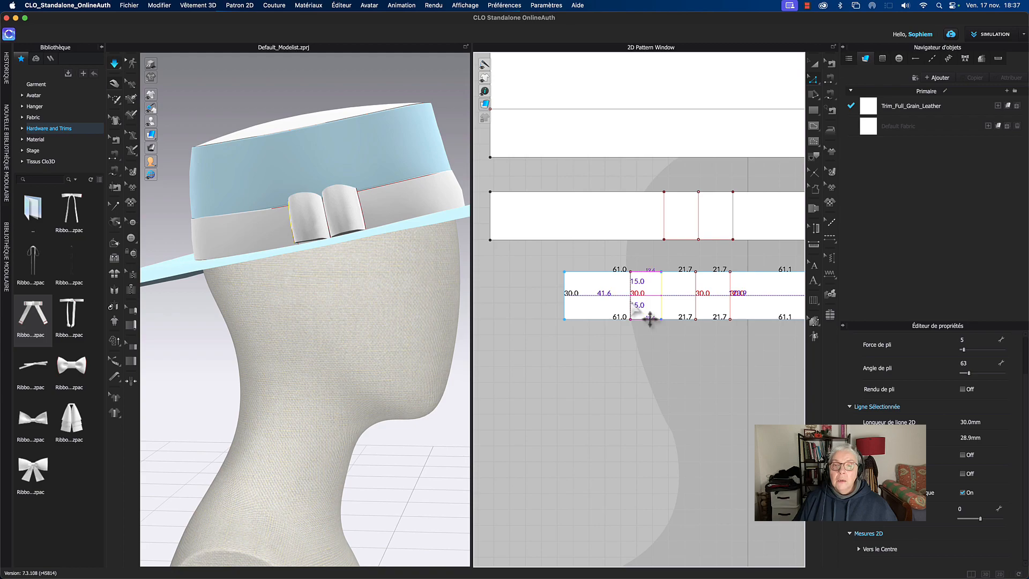
left_click_drag(629, 302, 629, 302)
middle_click_drag(645, 339, 577, 344)
left_click_drag(679, 309, 713, 308)
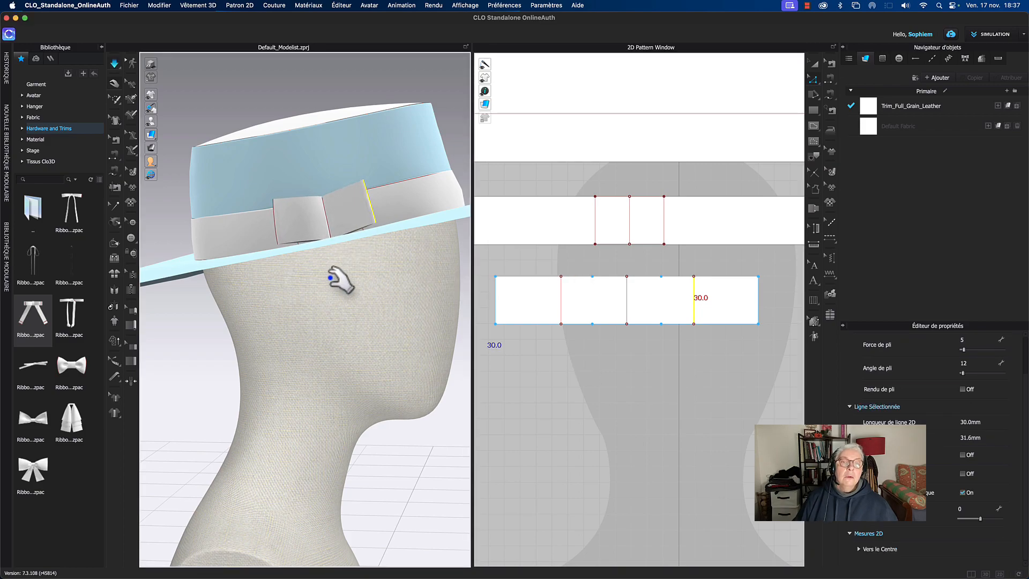
Step: Let the simulation settle the widened bow against the hatband and inspect it in 3D from slightly above
left_click(279, 229)
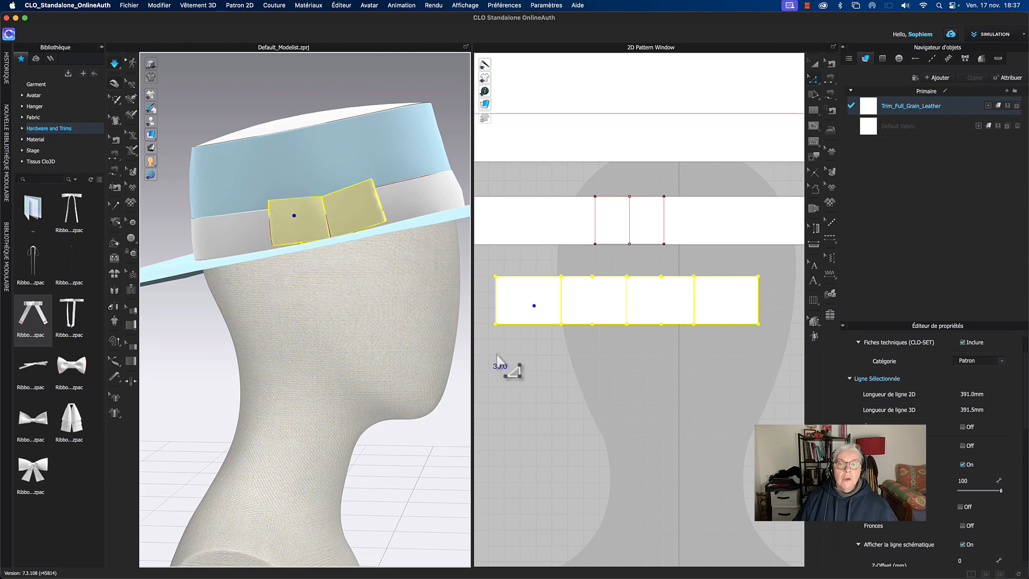
left_click(560, 374)
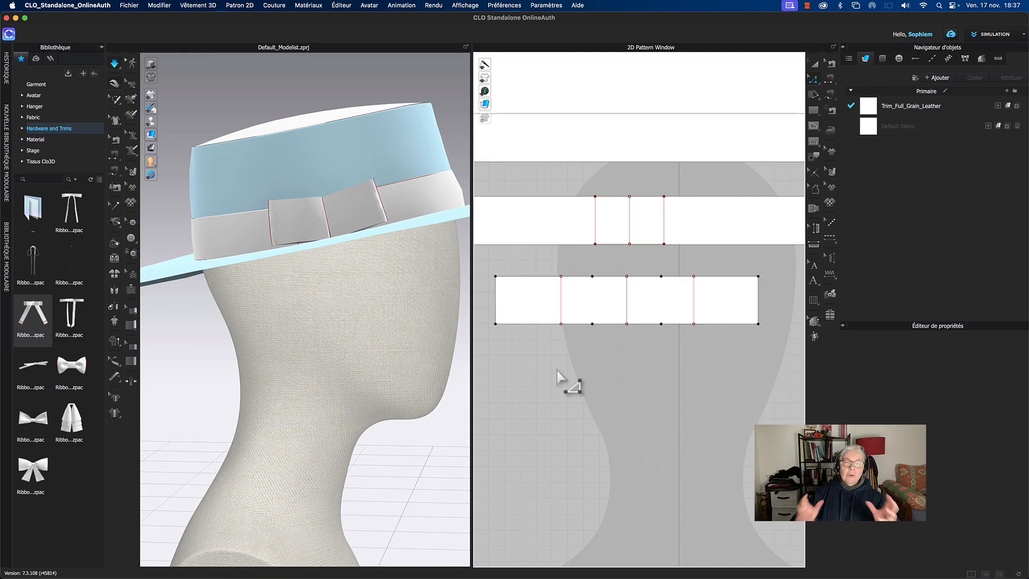
left_click(115, 244)
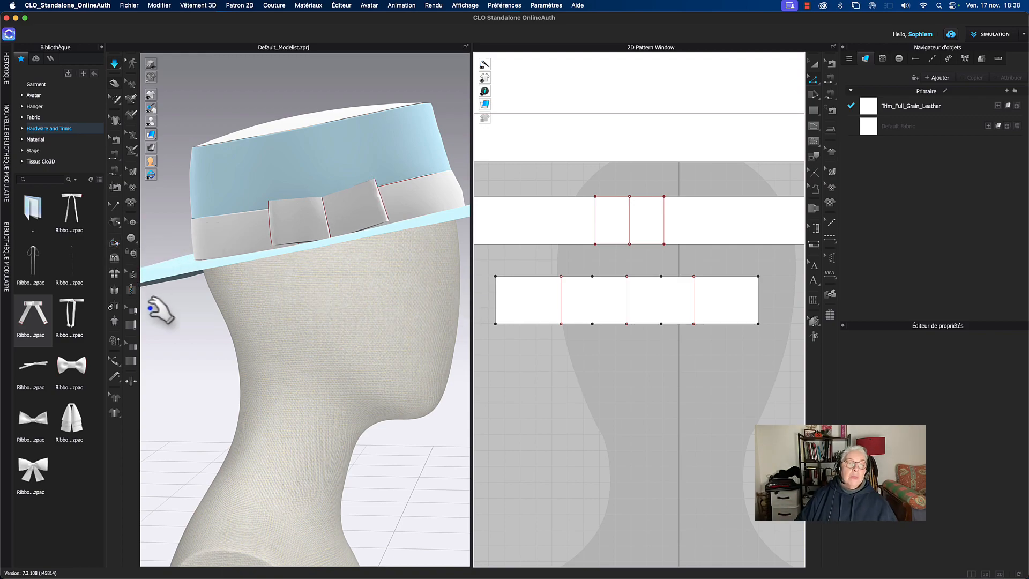
key("space")
mouse_move(212, 327)
right_mouse_down()
mouse_move(261, 322)
mouse_move(246, 342)
mouse_move(255, 351)
mouse_move(163, 340)
mouse_move(212, 339)
right_mouse_up()
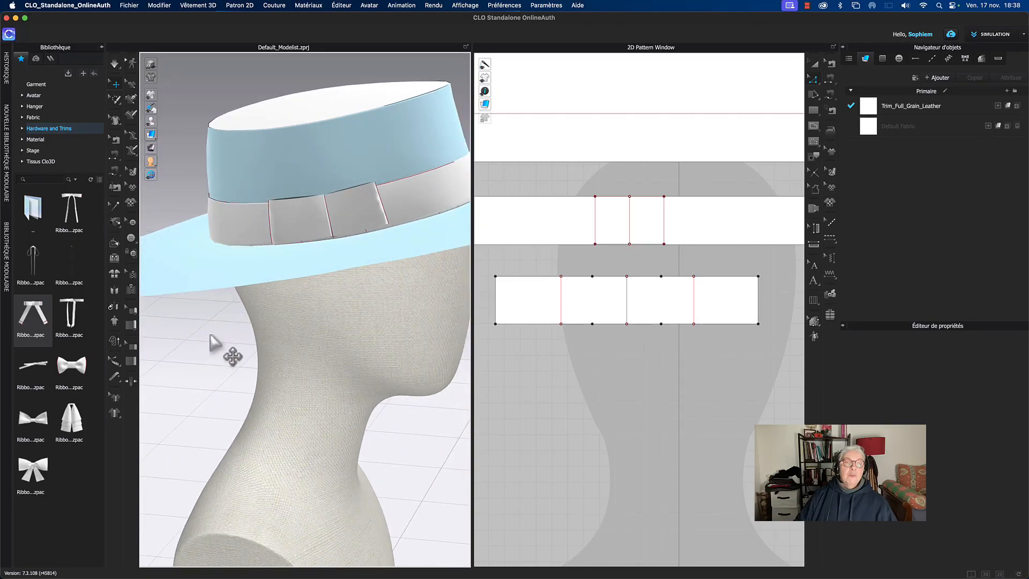
key("q")
left_click(277, 215)
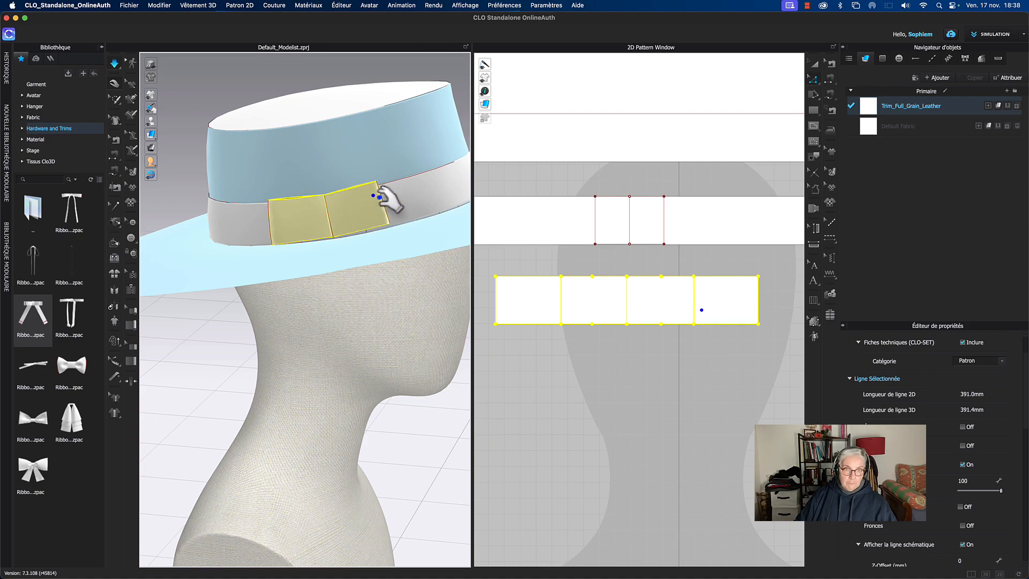
left_click(400, 293)
Step: Extend the bow piece's two outer internal lines to the pattern outline, adding points where they meet it
right_click_drag(577, 375, 565, 351)
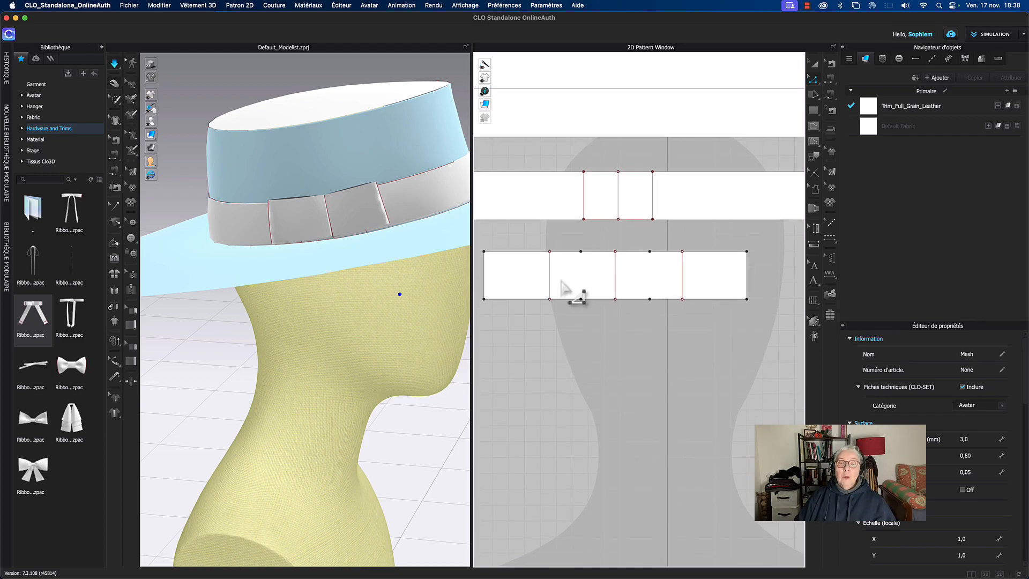
left_click(550, 274)
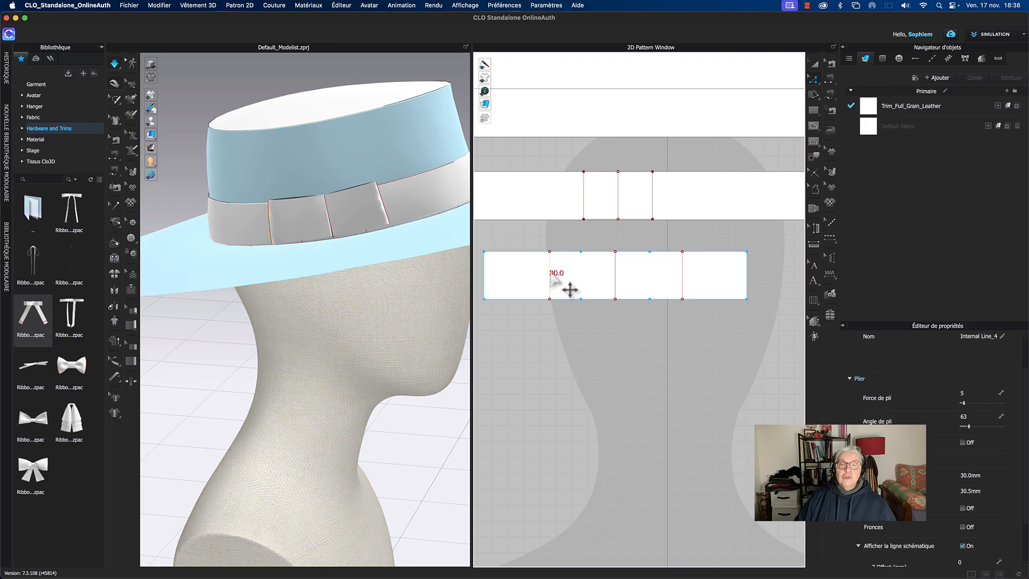
right_click(681, 269)
mouse_move(708, 413)
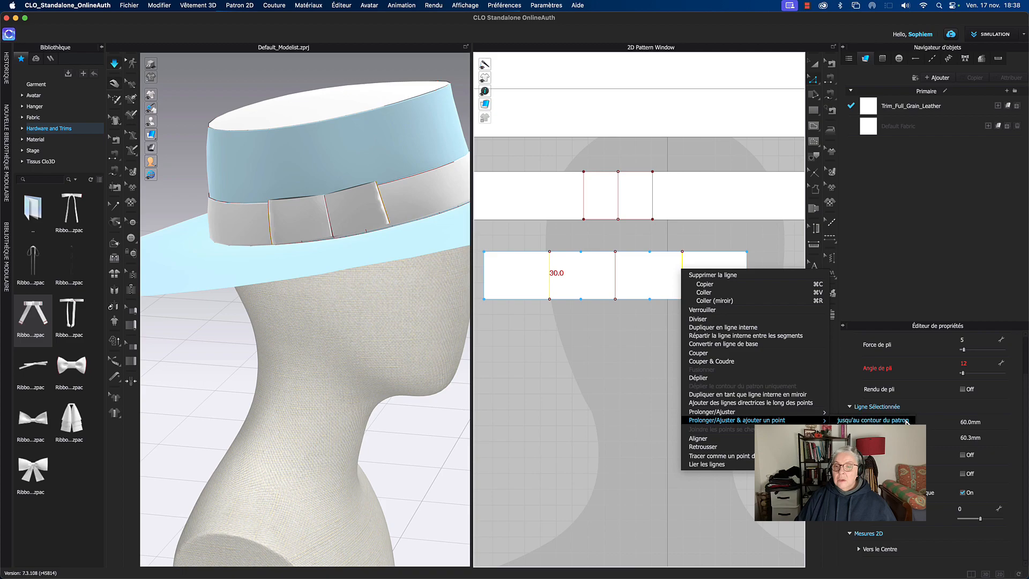
left_click(904, 421)
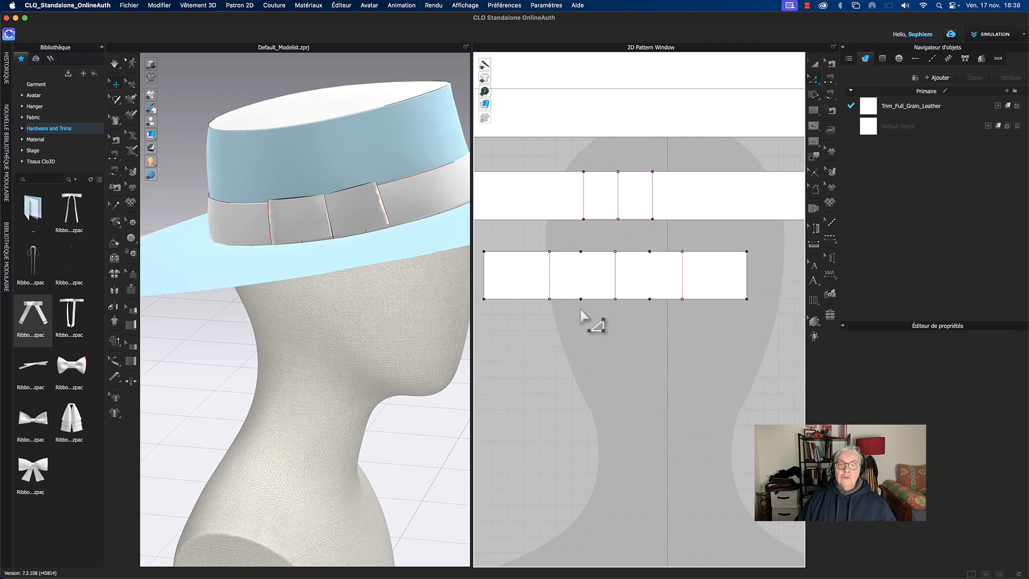
Step: Delete the four leftover outline points on the bow piece, simulate it briefly and clear the selection
left_click(580, 298)
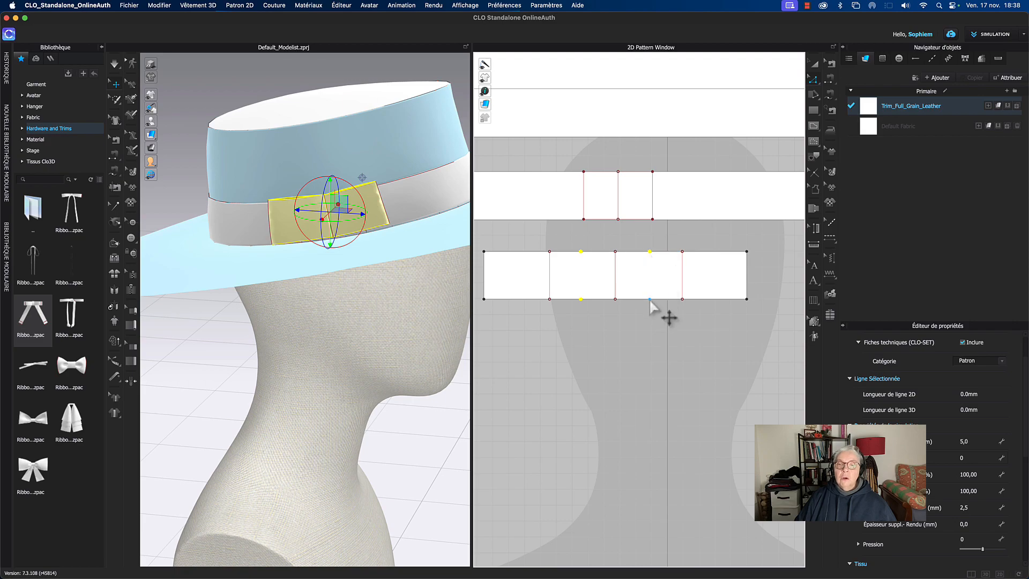
left_click(648, 444)
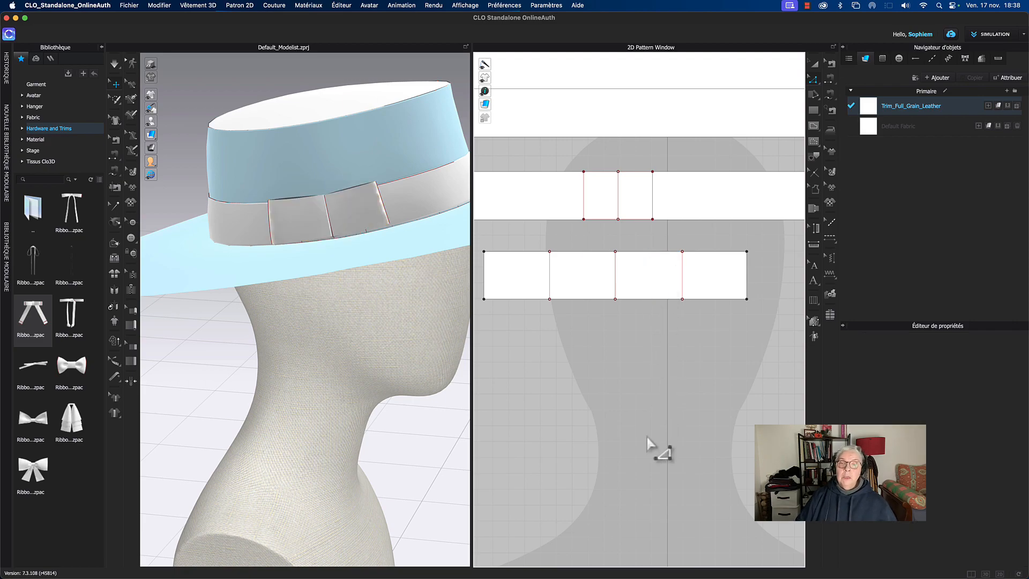
left_click(410, 374)
left_click(378, 197)
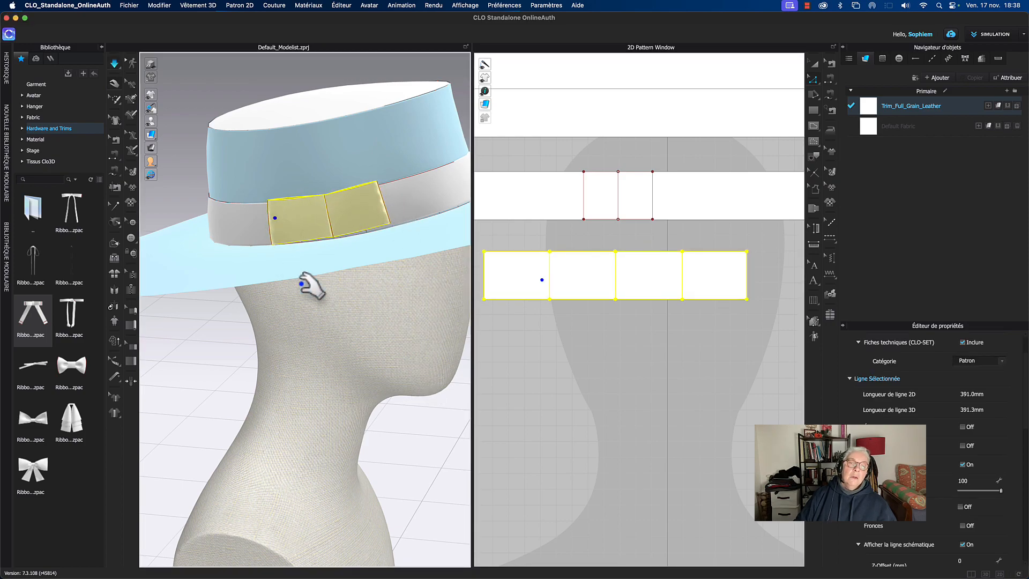
left_click(656, 396)
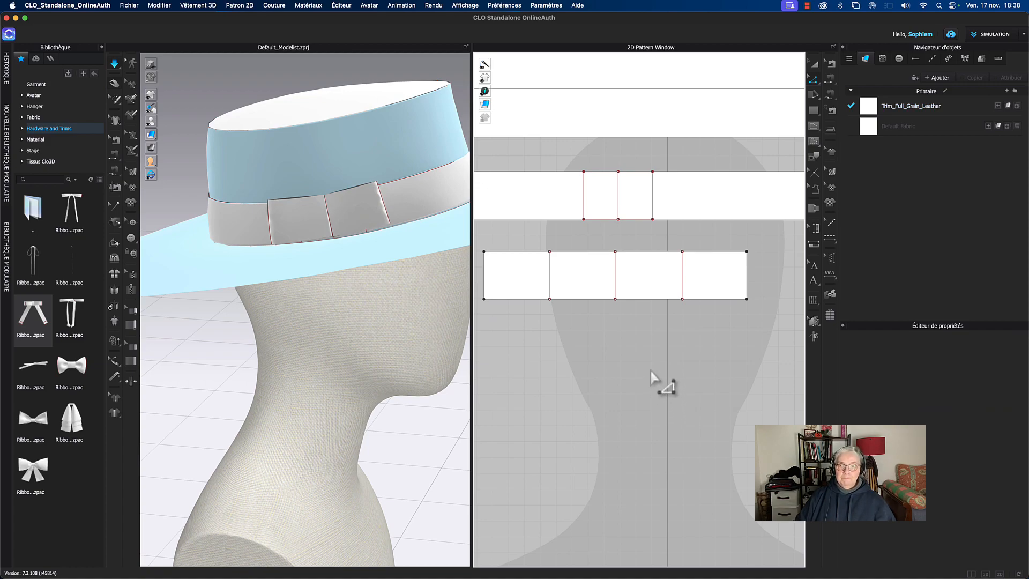
Step: Duplicate the bow piece and place the copy below the original in the 2D pattern layout
right_click_drag(650, 369, 669, 354)
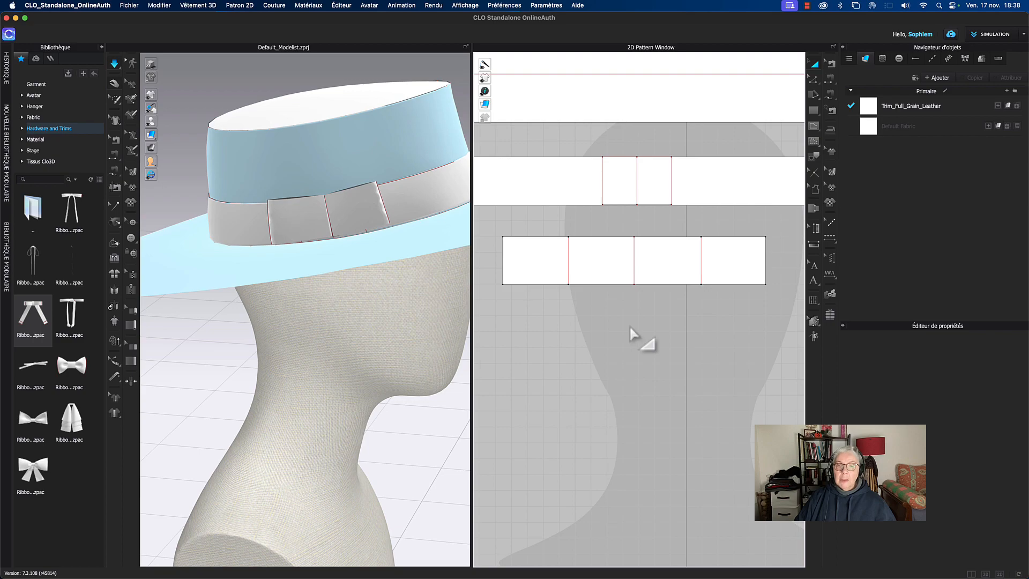
scroll(627, 327, "down", 4)
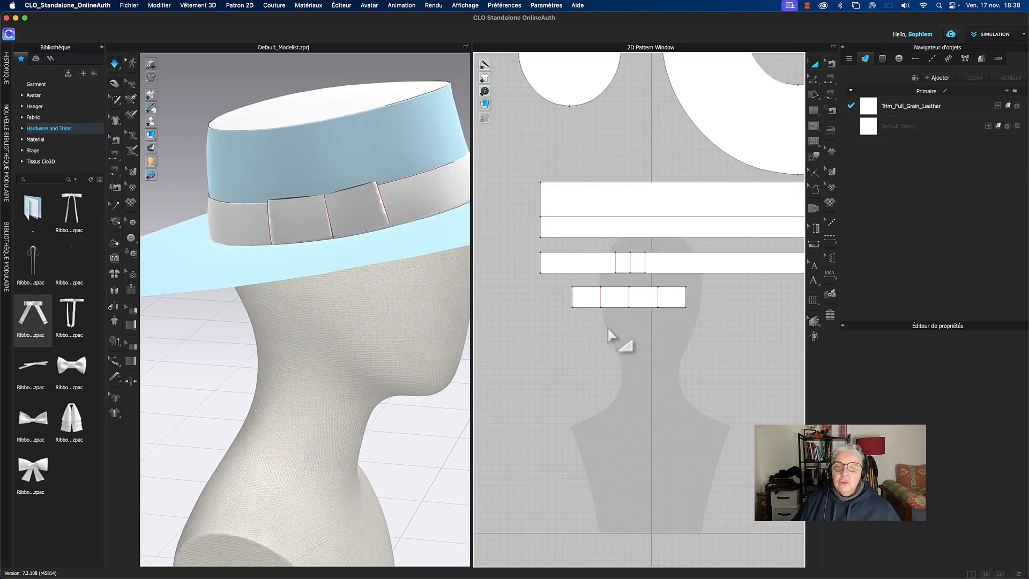
left_click(592, 301)
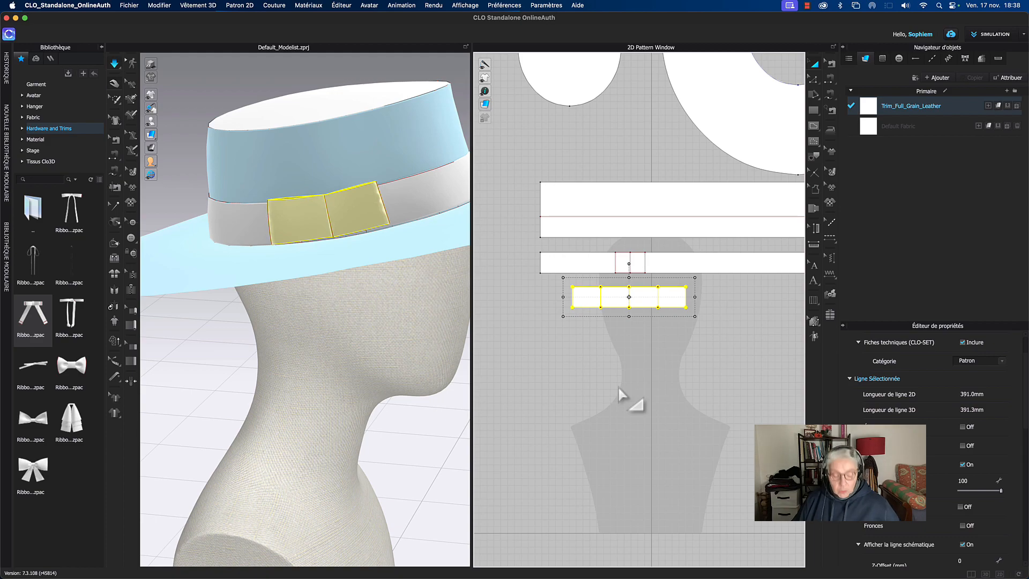
key("ctrl+v")
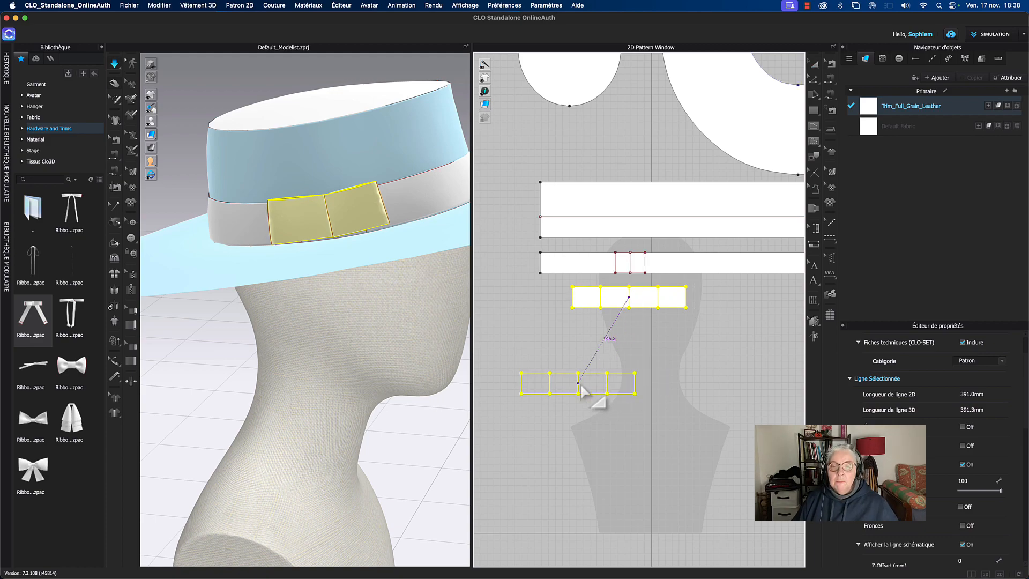
left_click(621, 359)
left_click(625, 417)
Step: Delete the three vertical internal lines from the copied bow piece
scroll(624, 414, "up", 3)
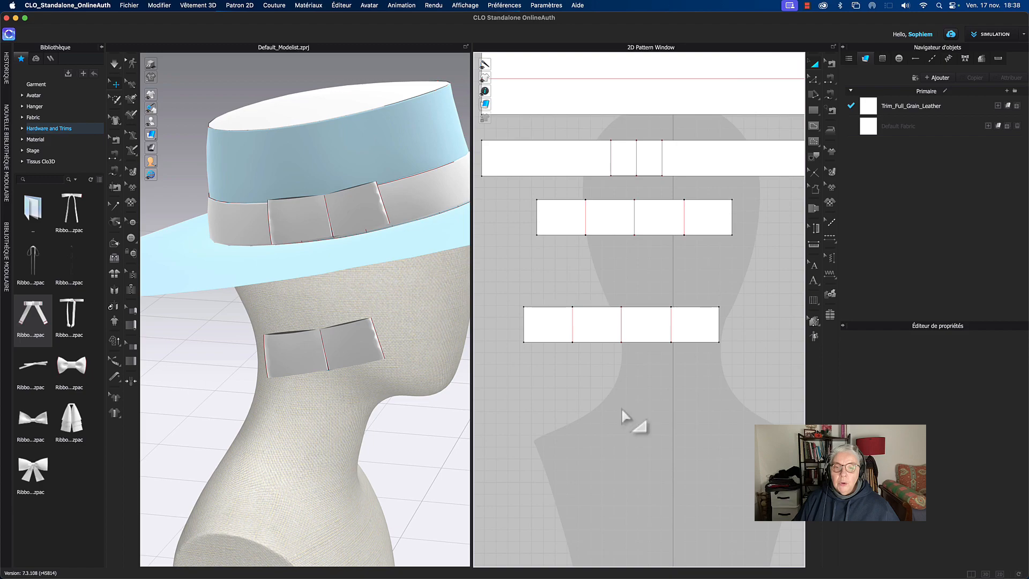
left_click(574, 328)
key("Delete")
left_click(623, 328)
key("Delete")
left_click(674, 331)
key("Delete")
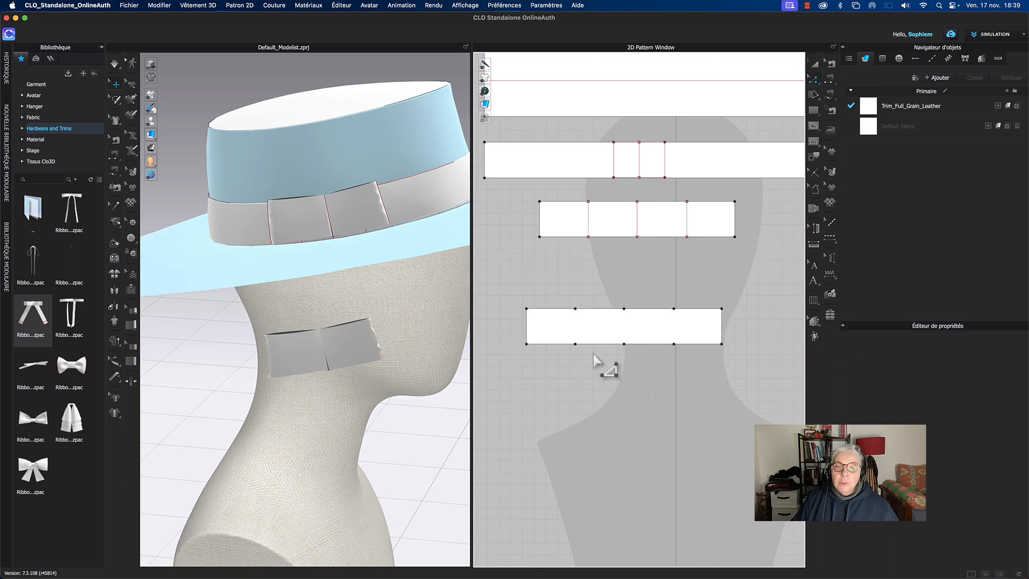
Step: Delete the six leftover outline points from the copied piece so it becomes a plain rectangular strip
left_click_drag(570, 296, 593, 360)
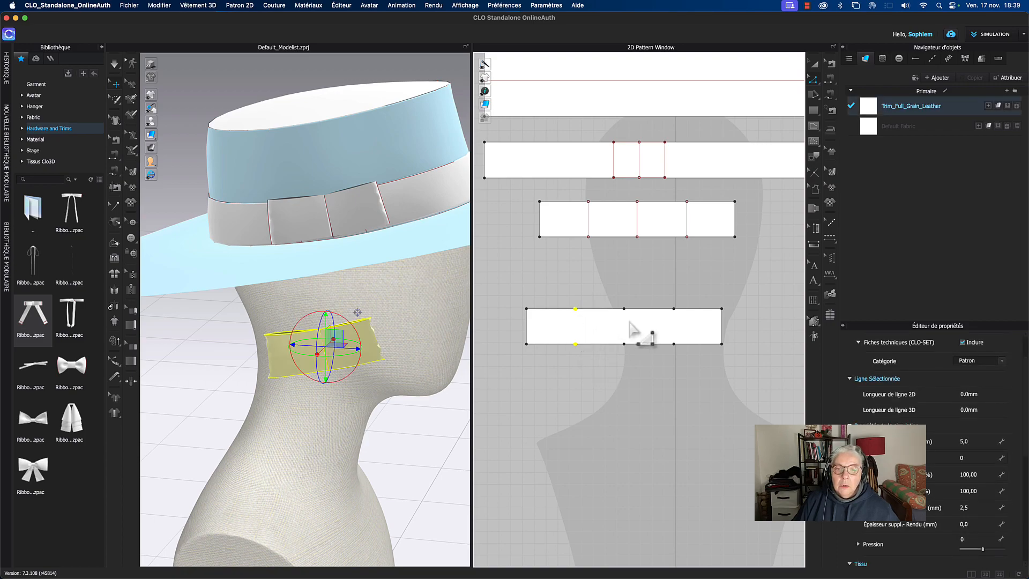
left_click_drag(616, 298, 634, 369, "shift")
left_click_drag(663, 296, 683, 353)
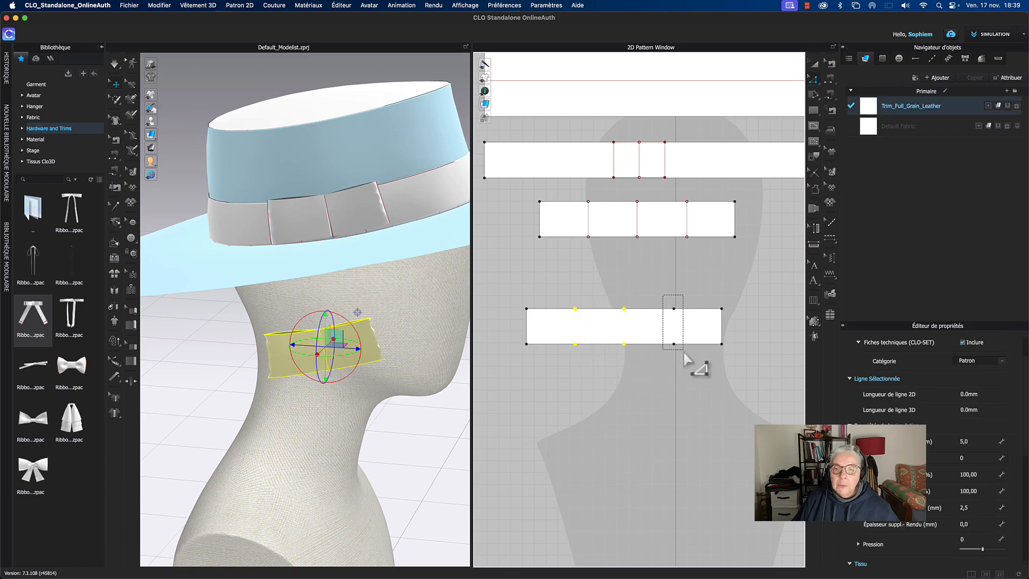
left_click(691, 384)
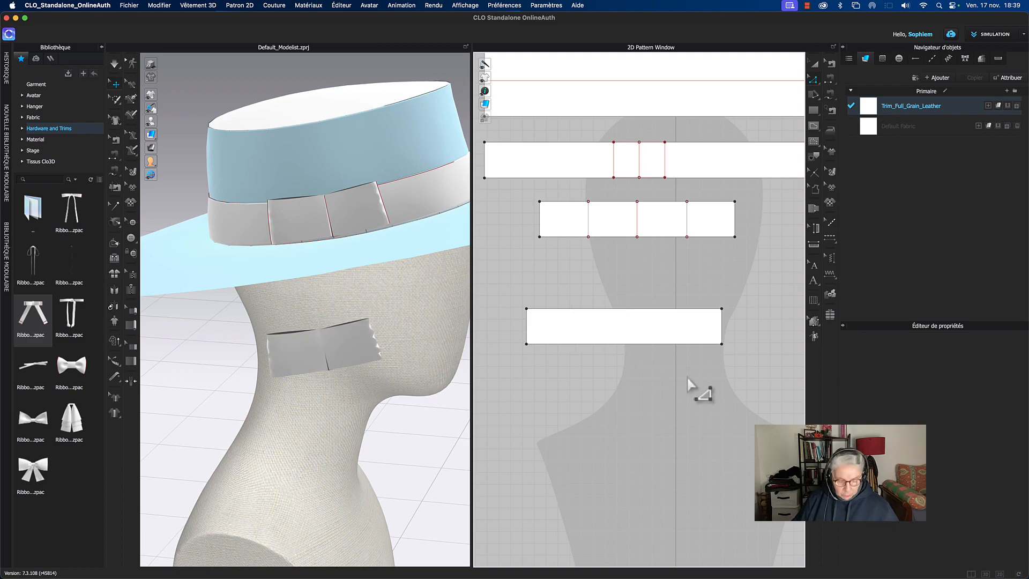
Step: Reset the 3D arrangement of the plain copied strip so it lies flat
key("b")
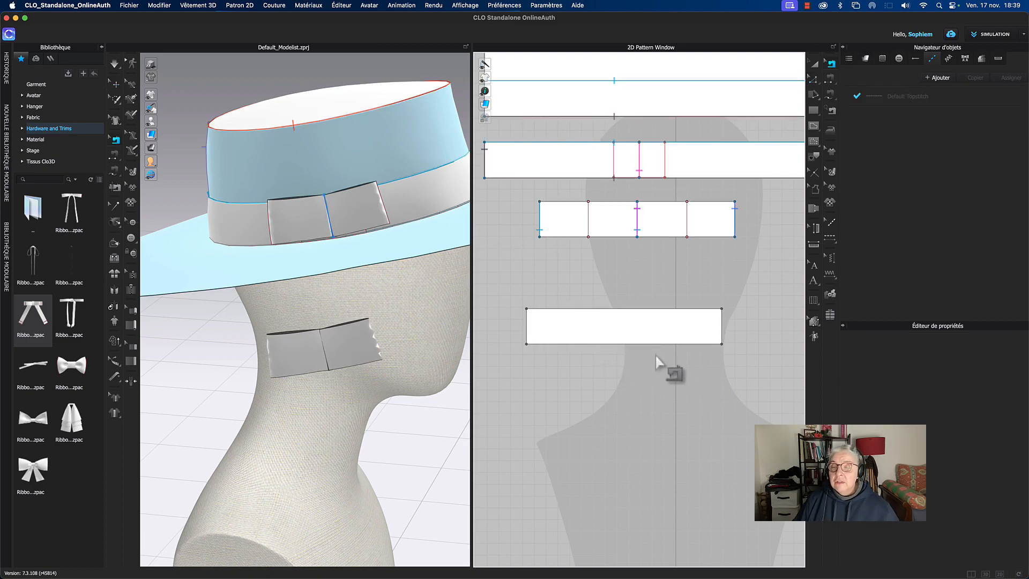
left_click(815, 65)
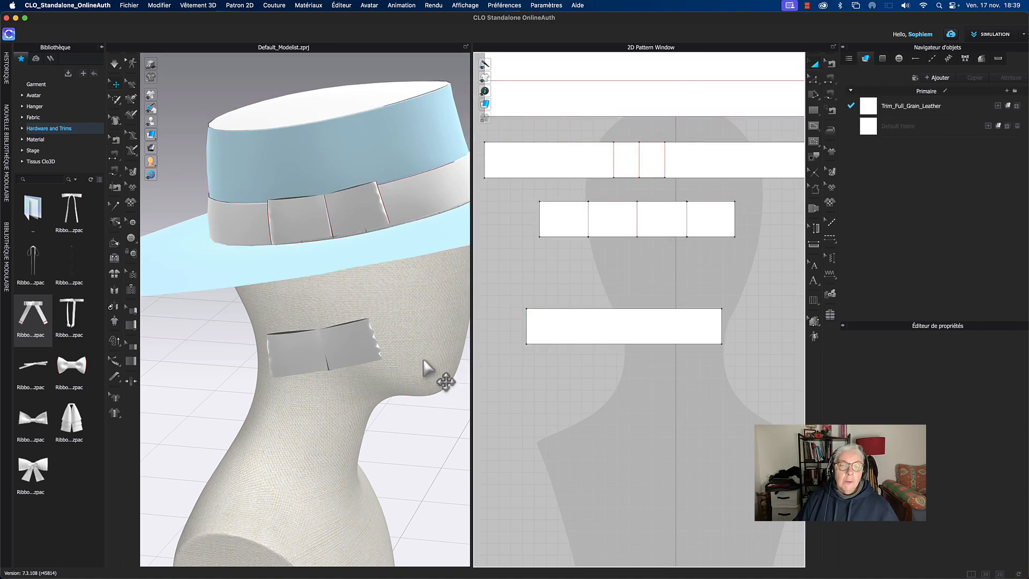
left_click(339, 347)
right_click(333, 347)
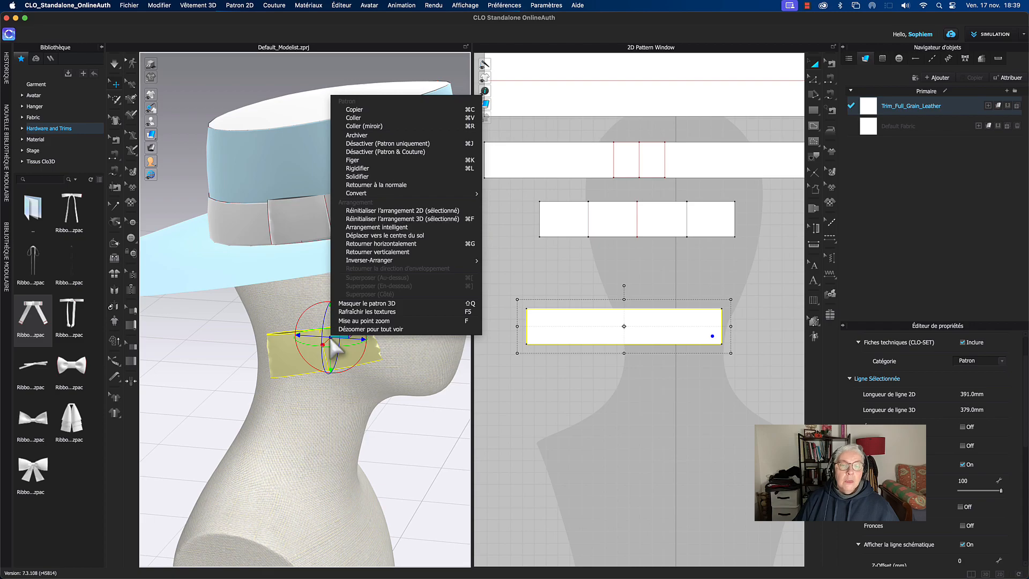
left_click(413, 211)
Step: Move the flat strip in 3D from in front of the face to the side of the hat near the bow
scroll(364, 343, "down", 5)
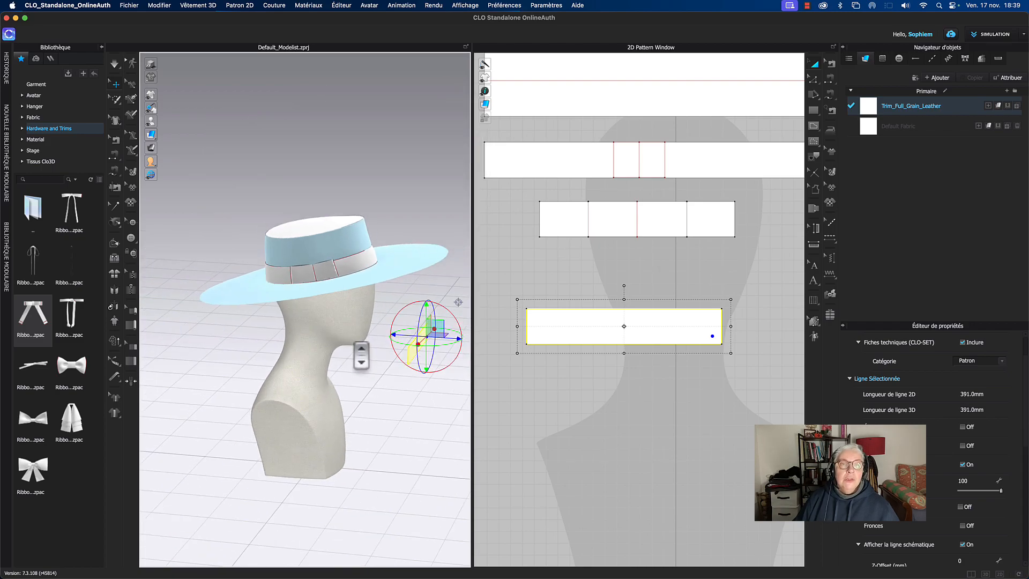
scroll(416, 380, "up", 3)
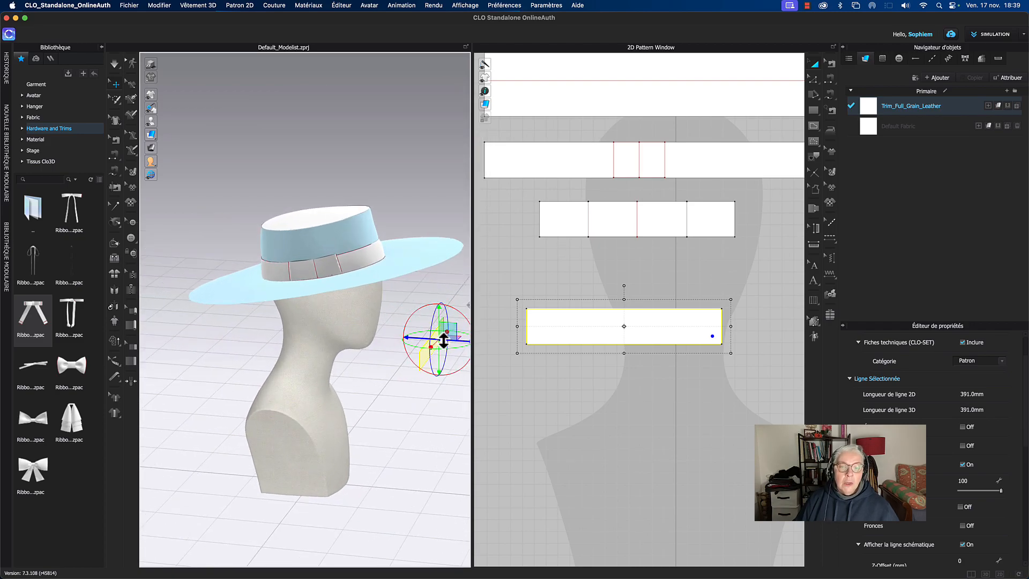
left_click_drag(446, 339, 345, 313)
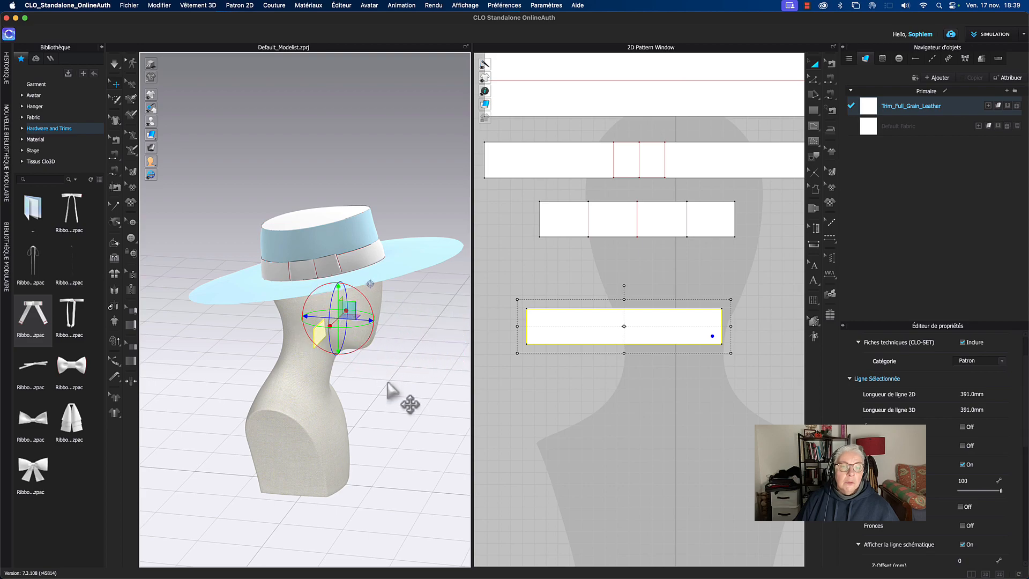
right_click_drag(401, 402, 361, 386)
left_click_drag(400, 303, 290, 247)
scroll(316, 217, "up", 10)
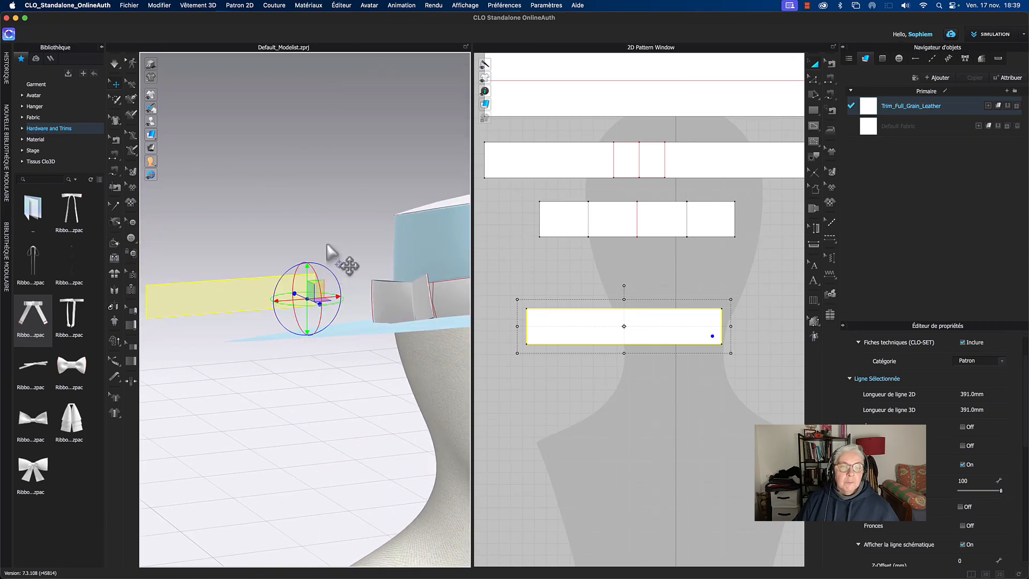
Step: Sew the strip's right short edge to the central internal line of the bow piece
scroll(622, 380, "up", 3)
middle_click_drag(619, 373, 637, 419)
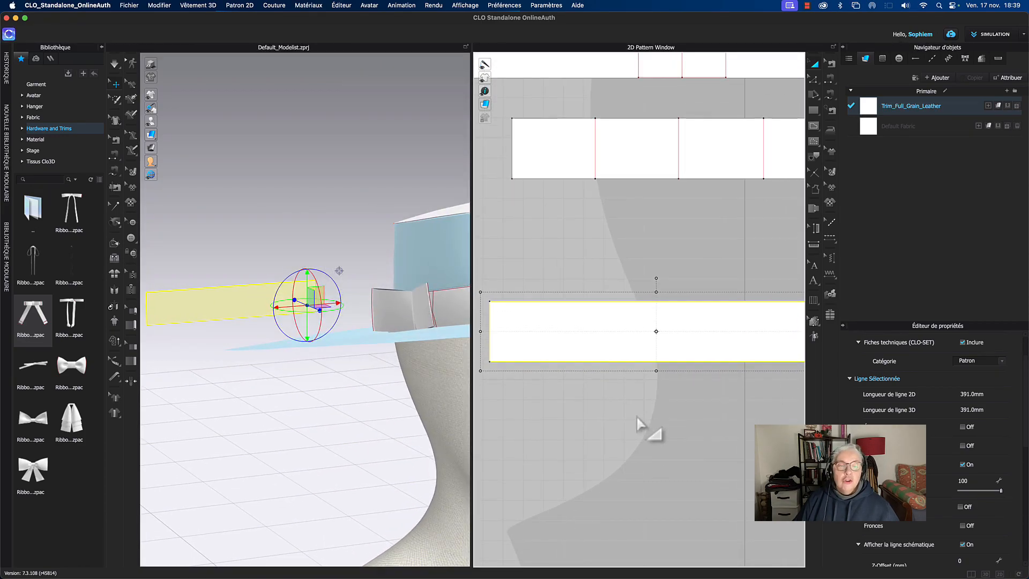
right_click_drag(337, 238, 351, 241)
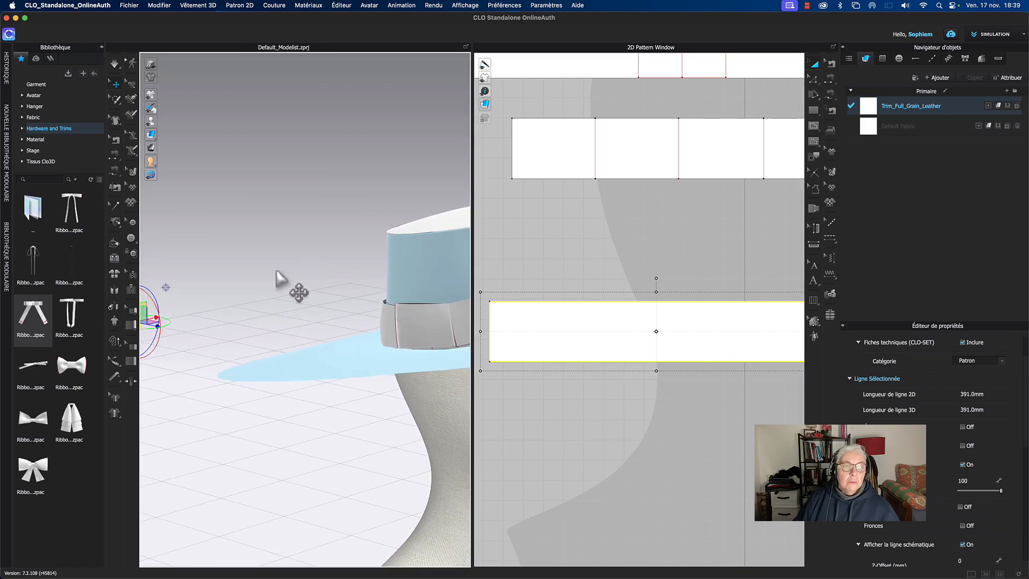
right_click_drag(285, 280, 337, 271)
right_click_drag(206, 298, 410, 127)
right_click_drag(275, 306, 209, 401)
right_click_drag(342, 382, 268, 410)
scroll(647, 378, "down", 3)
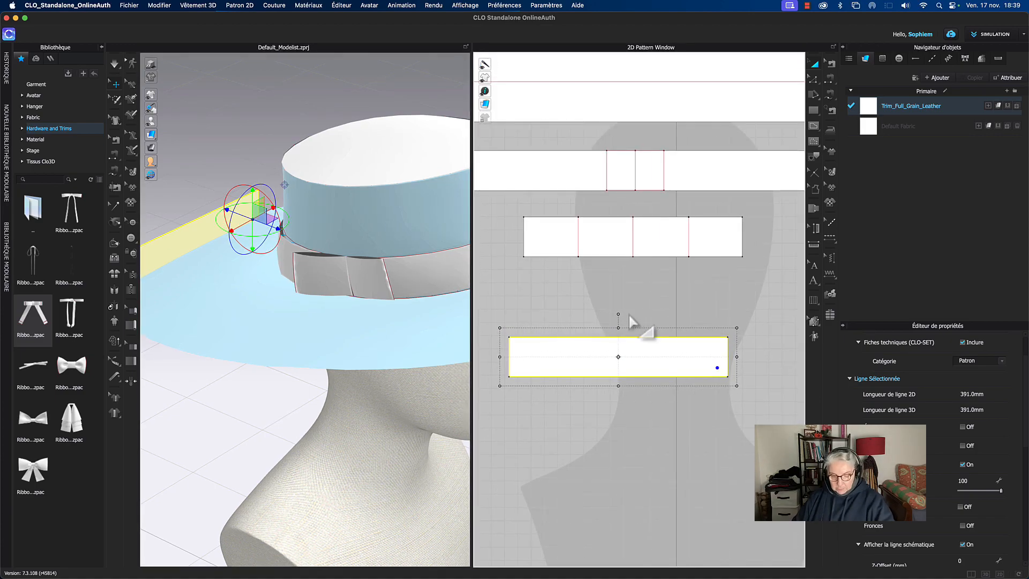
key("n")
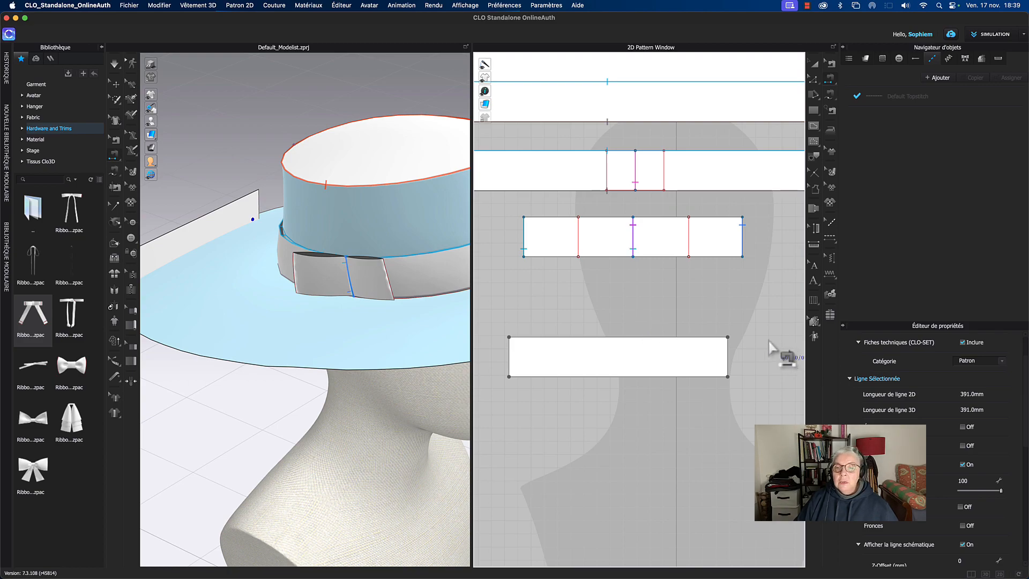
left_click(728, 350)
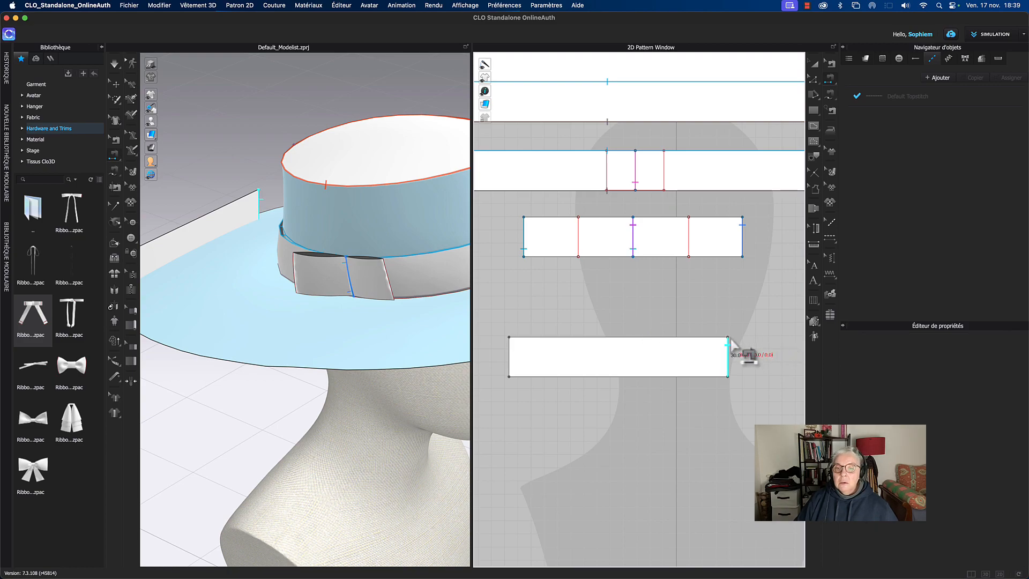
left_click(634, 246)
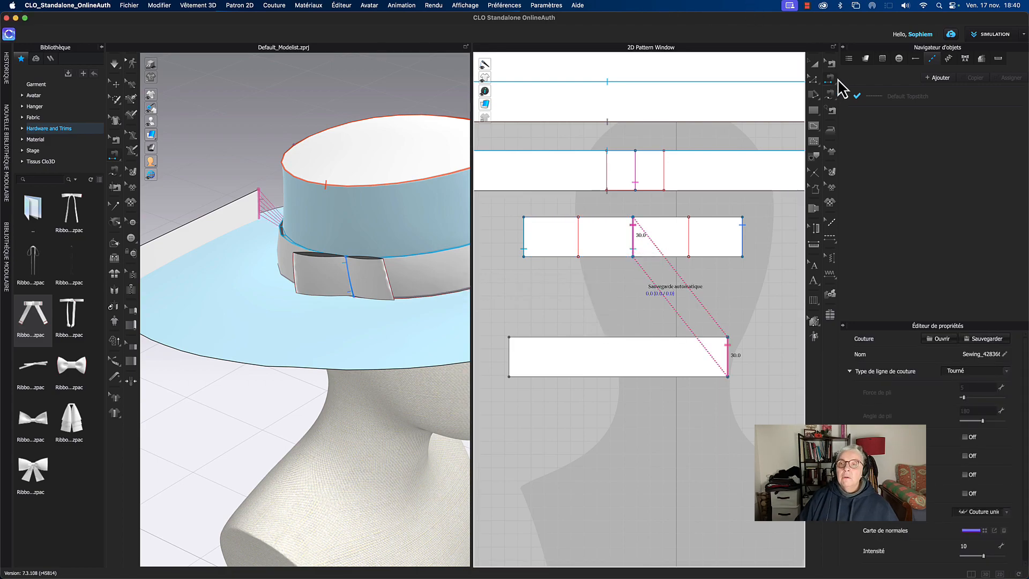
Step: Reposition the sewn strip in 3D beside the brim, level with the hatband bow
left_click(815, 65)
left_click_drag(230, 234, 315, 349)
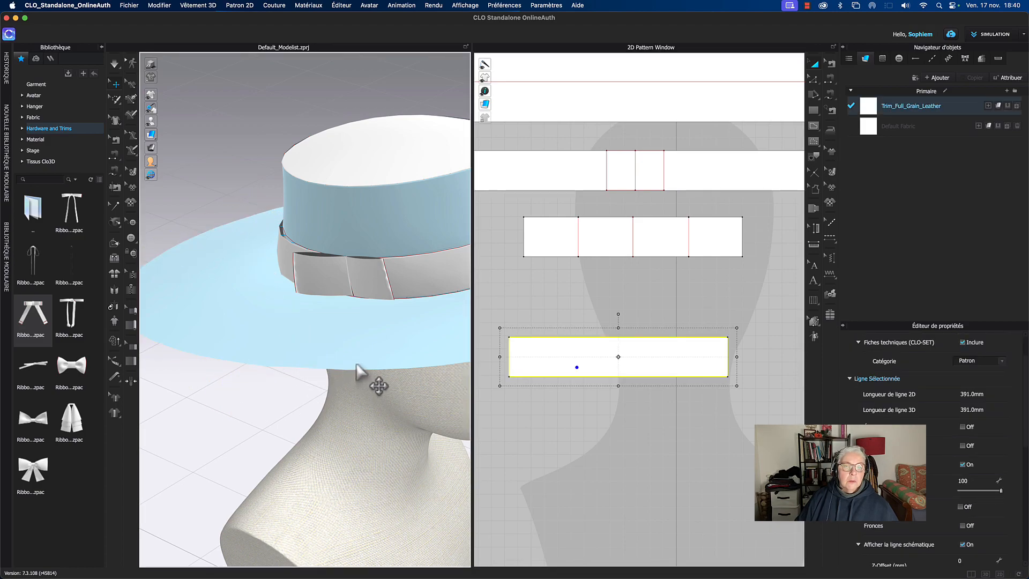
right_click_drag(357, 364, 363, 356)
left_click_drag(287, 301, 219, 376)
right_click_drag(282, 374, 319, 361)
left_click_drag(320, 360, 547, 232)
right_click_drag(428, 127, 354, 163)
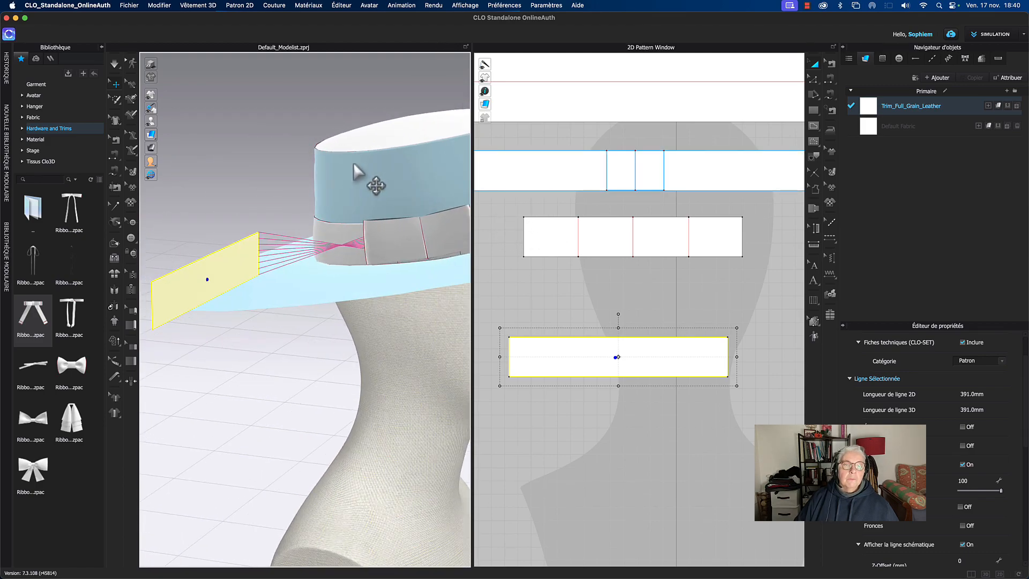
Step: Tilt the strip, move its sewn end up against the bow's centre and simulate it briefly
left_click(243, 272)
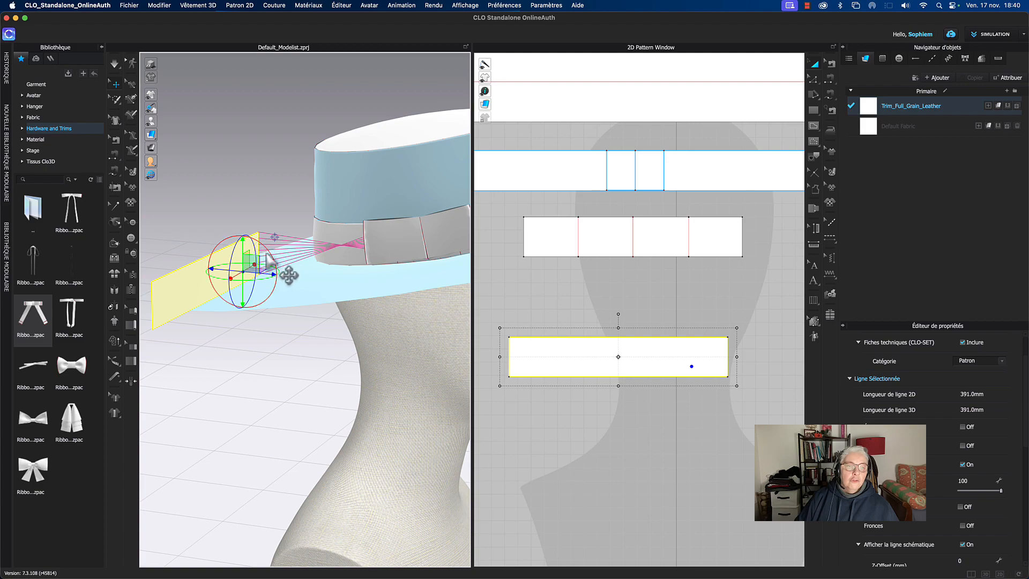
left_click_drag(268, 248, 234, 237)
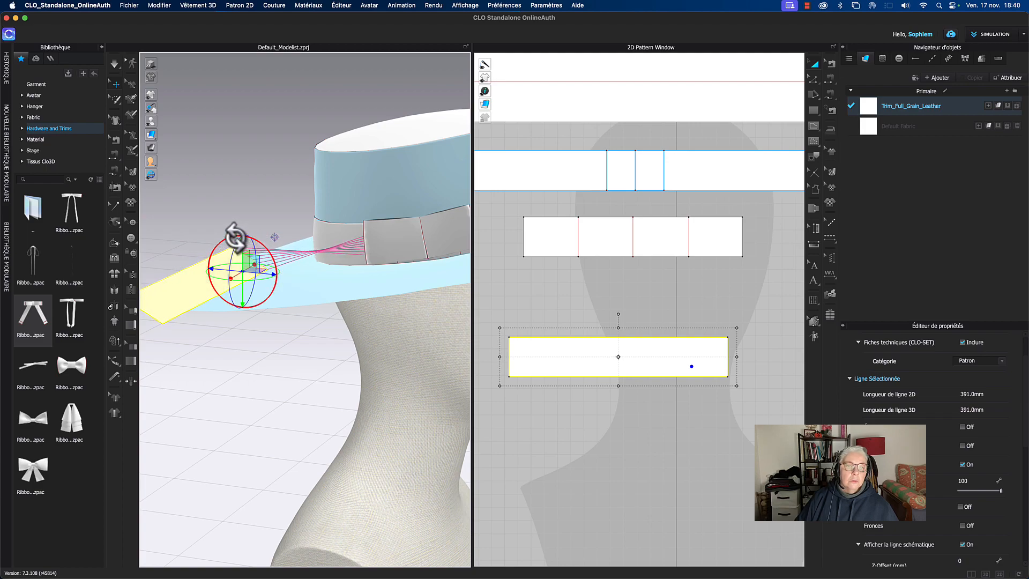
left_click_drag(245, 273, 419, 264)
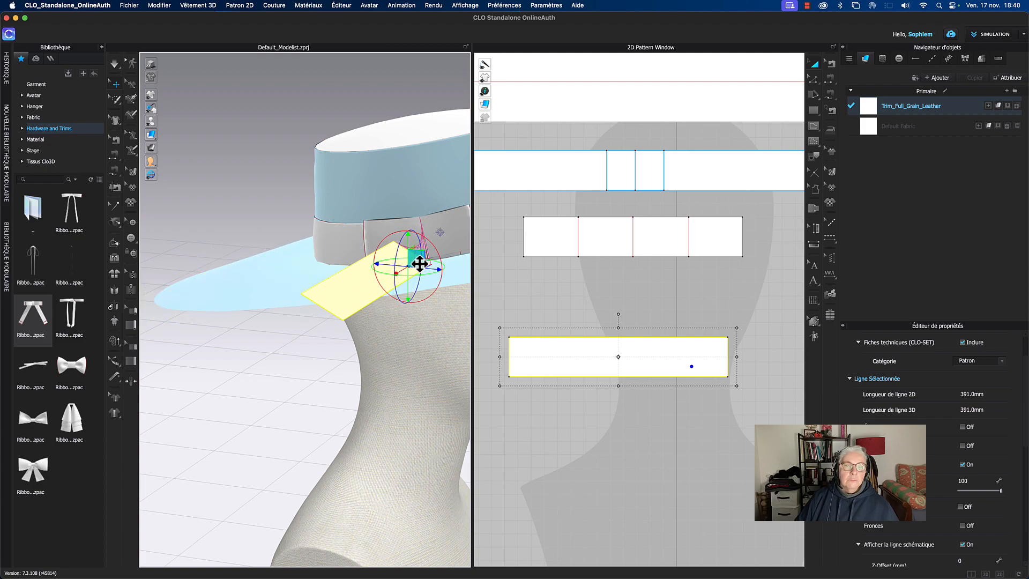
key("space")
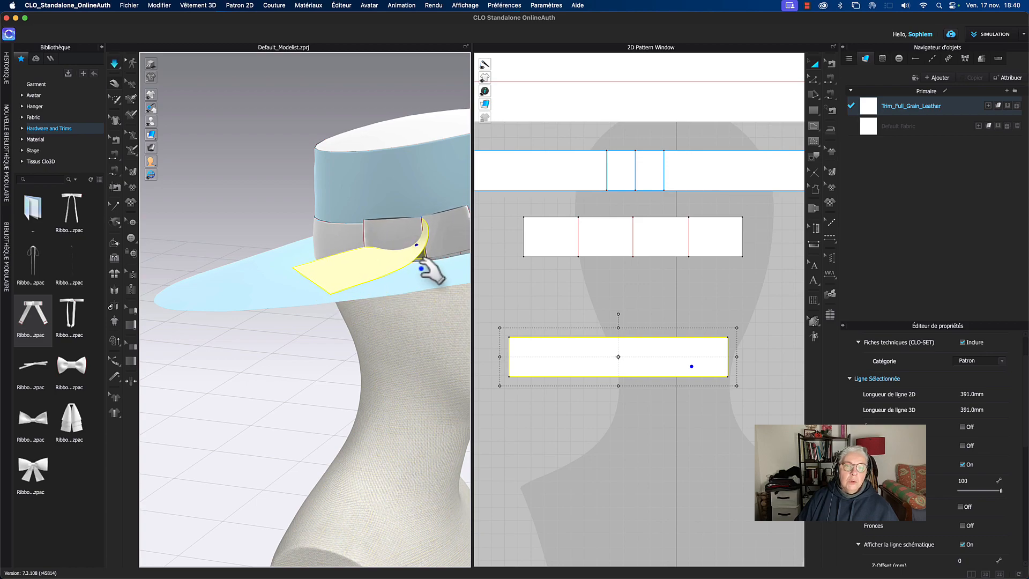
key("space")
Step: Flip the strip's normal so that its other face points outward
left_click(355, 268)
right_click(356, 270)
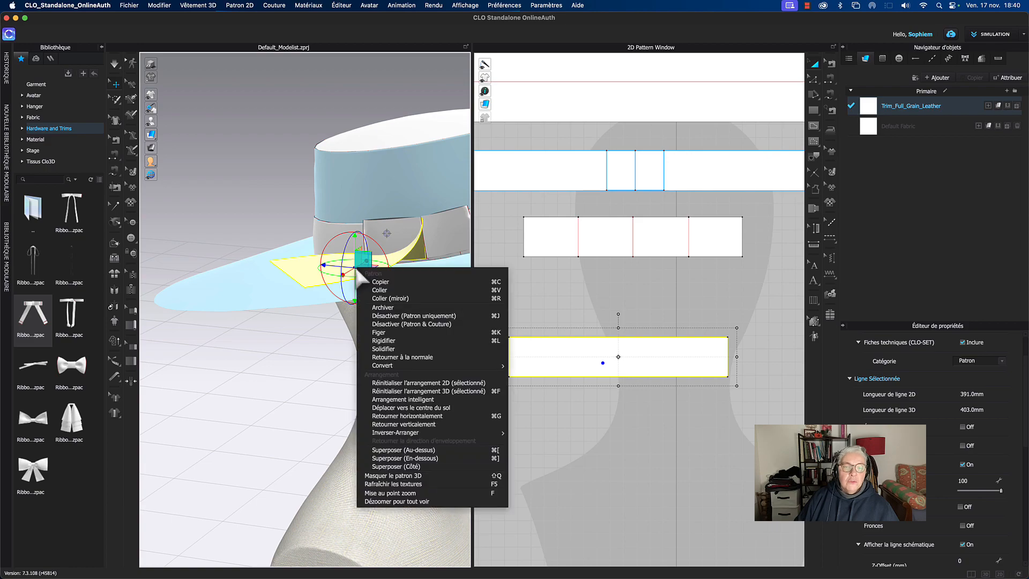
left_click(402, 357)
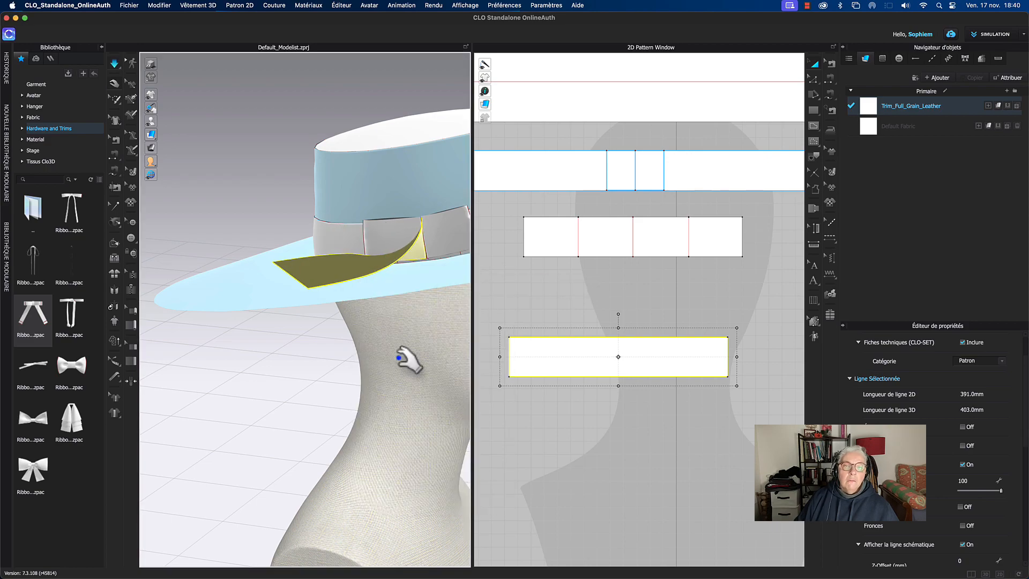
Step: Pull the strip's free end in the running simulation, drawing it away from the bow and out beyond the brim
mouse_move(292, 271)
left_mouse_down()
mouse_move(300, 264)
mouse_move(295, 304)
mouse_move(290, 268)
left_mouse_up()
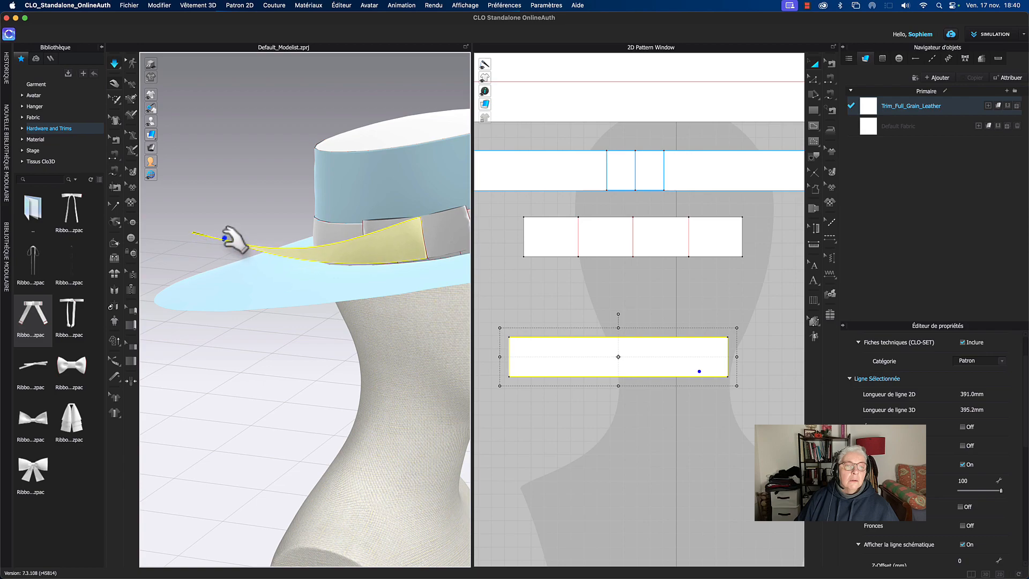
right_click_drag(280, 261, 248, 252)
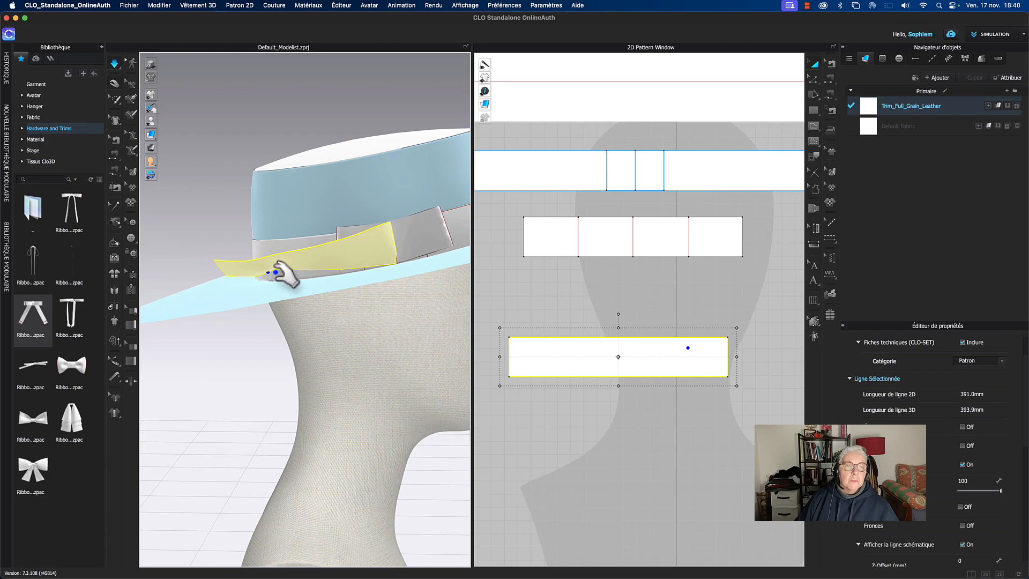
left_click_drag(306, 276, 397, 329)
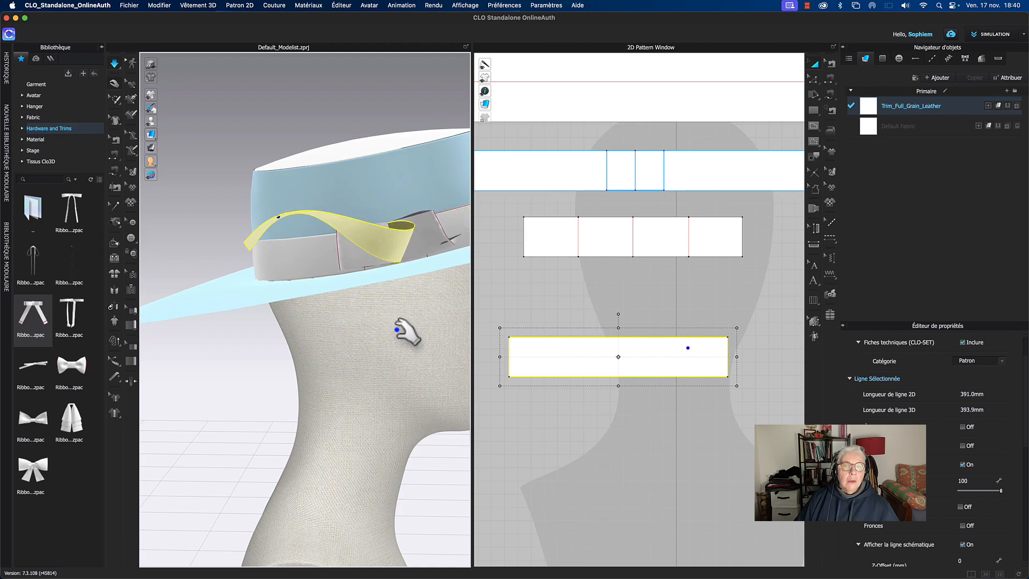
key("space")
right_click_drag(399, 330, 394, 372)
key("space")
left_click_drag(232, 322, 177, 324)
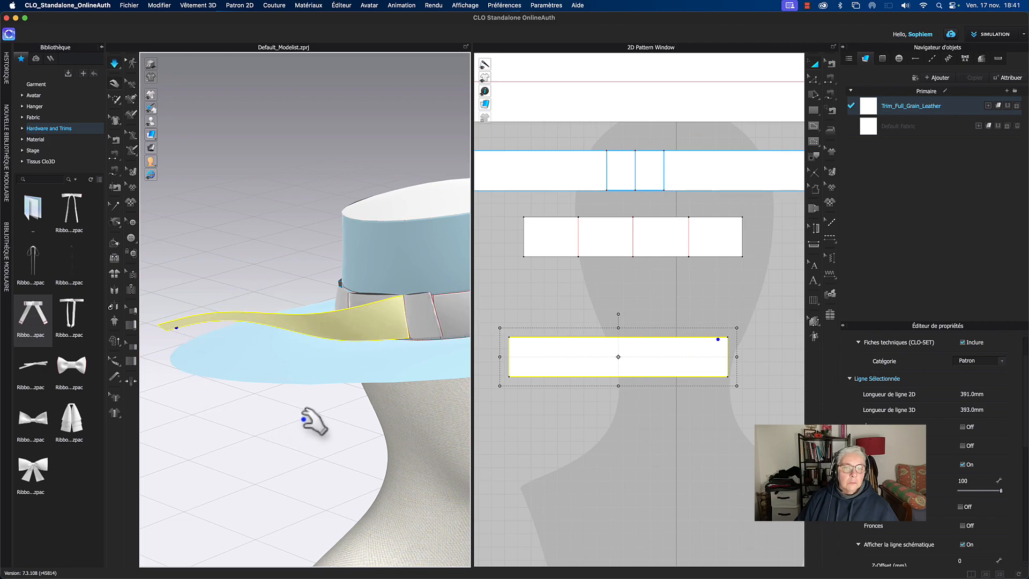
Step: Swing the strip's free end round during the simulation so it lies outward over the brim in front of the bow
right_click_drag(303, 420, 302, 413)
left_click_drag(190, 315, 186, 322)
right_click_drag(286, 388, 244, 337)
left_click_drag(201, 319, 345, 291)
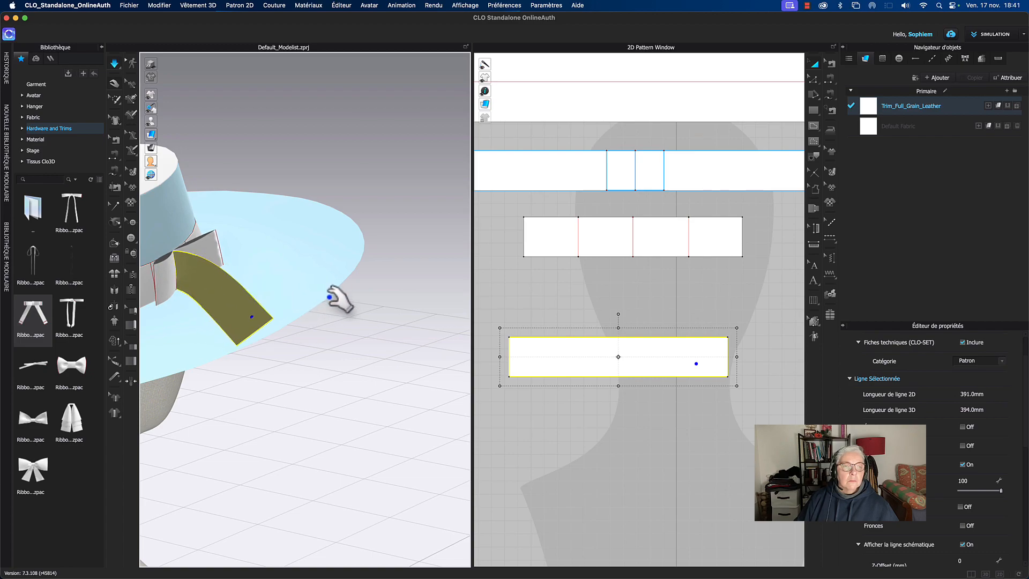
right_click_drag(371, 324, 354, 325)
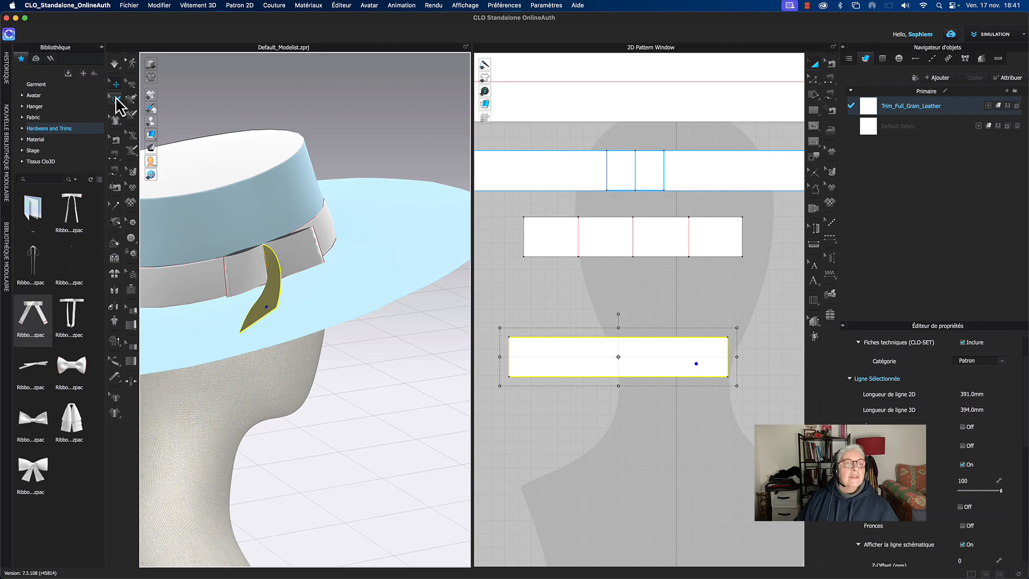
left_click(116, 98)
left_click(160, 127)
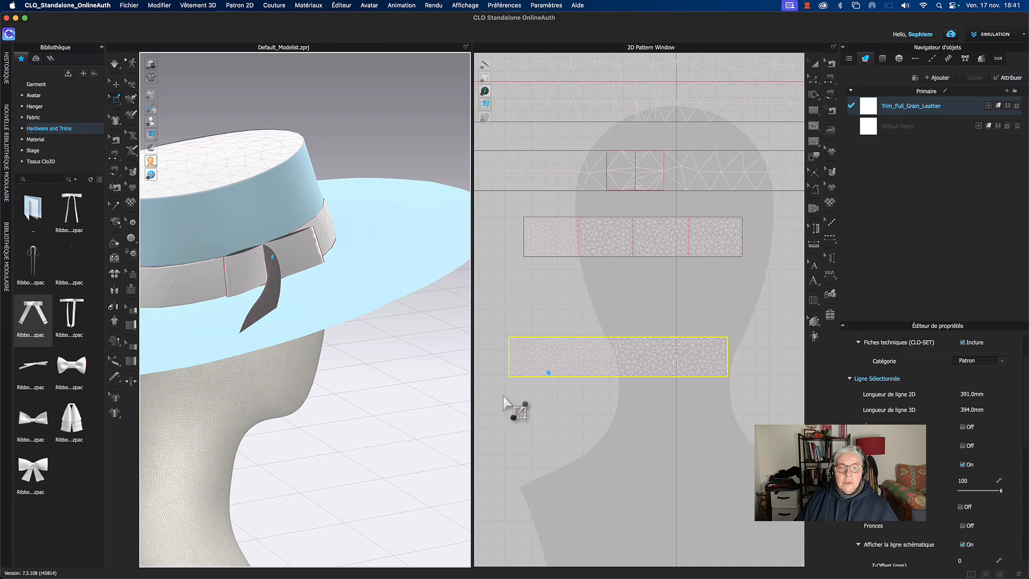
left_click_drag(502, 329, 523, 379)
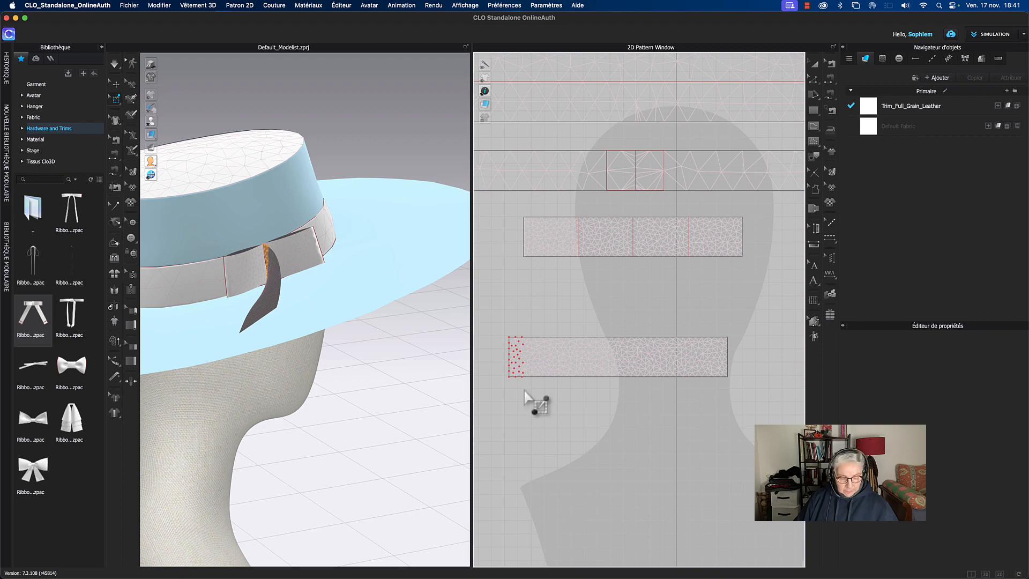
right_click(270, 259)
left_click(289, 266)
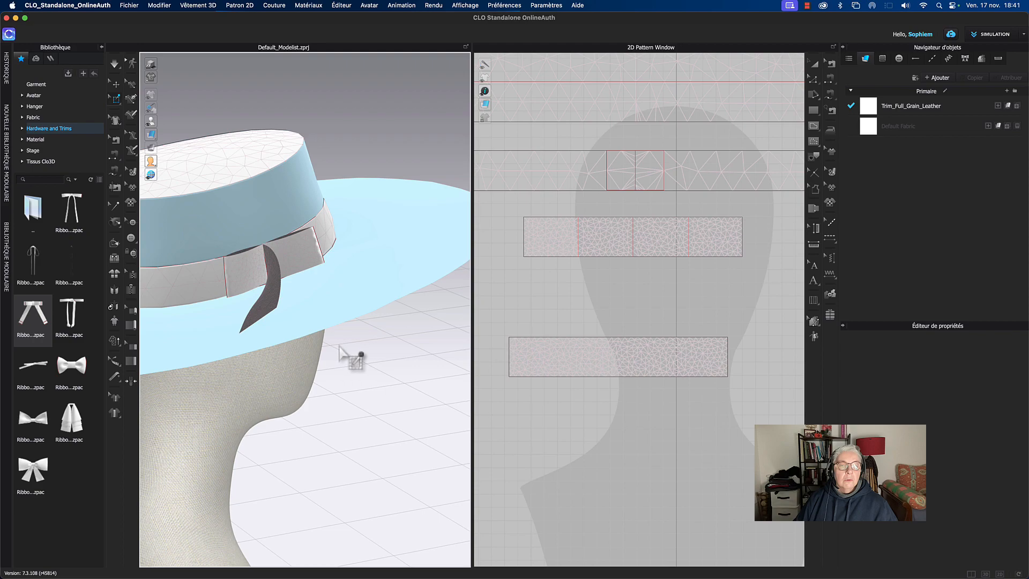
Step: Pin the strip's free short end with a box selection and rotate the pinned end in 3D to untwist the strip
left_click_drag(702, 337, 727, 377)
left_click(274, 320)
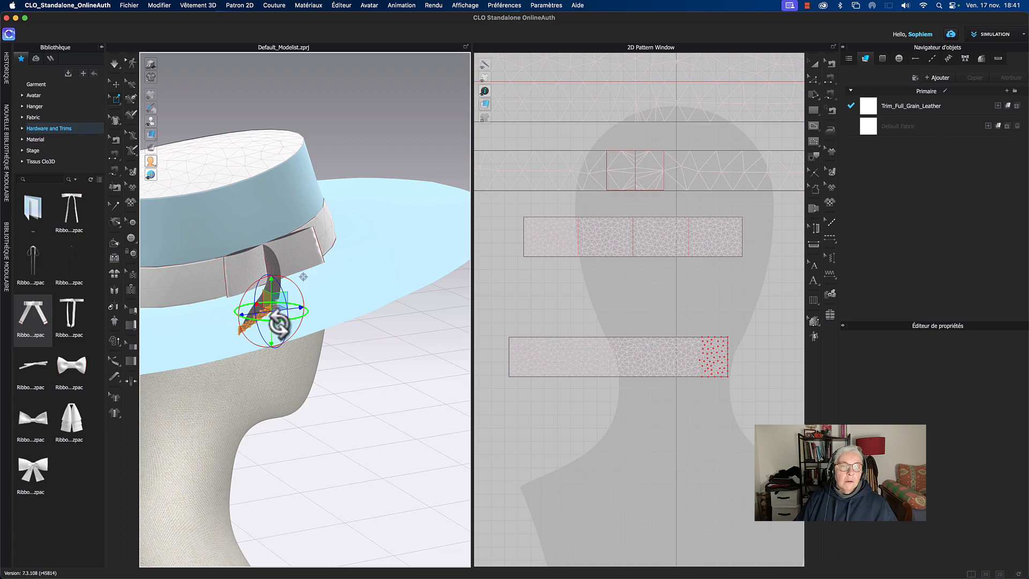
left_click_drag(279, 323, 245, 293)
left_click_drag(237, 306, 239, 314)
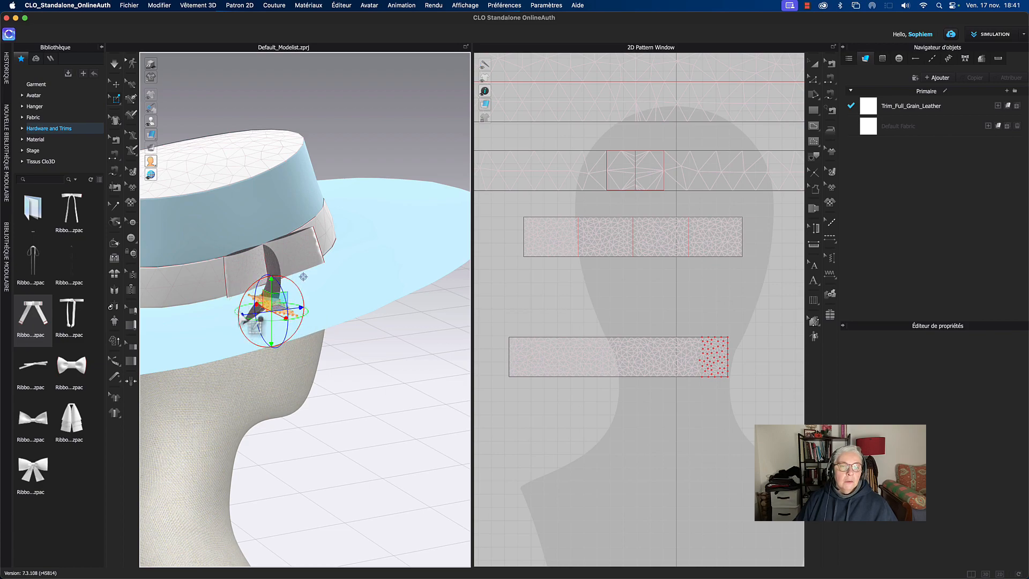
Step: Simulate and move the pinned end outward and below the brim so the strip hangs from the bow's centre
key("q")
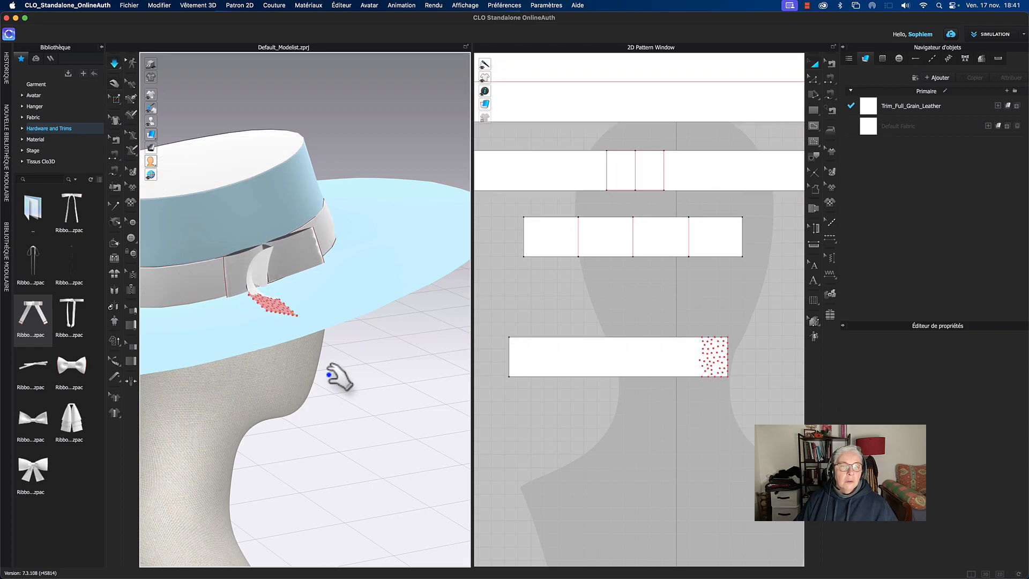
right_click_drag(360, 371, 324, 371)
left_click(302, 321)
left_click_drag(301, 321, 299, 416)
right_click_drag(367, 416, 338, 427)
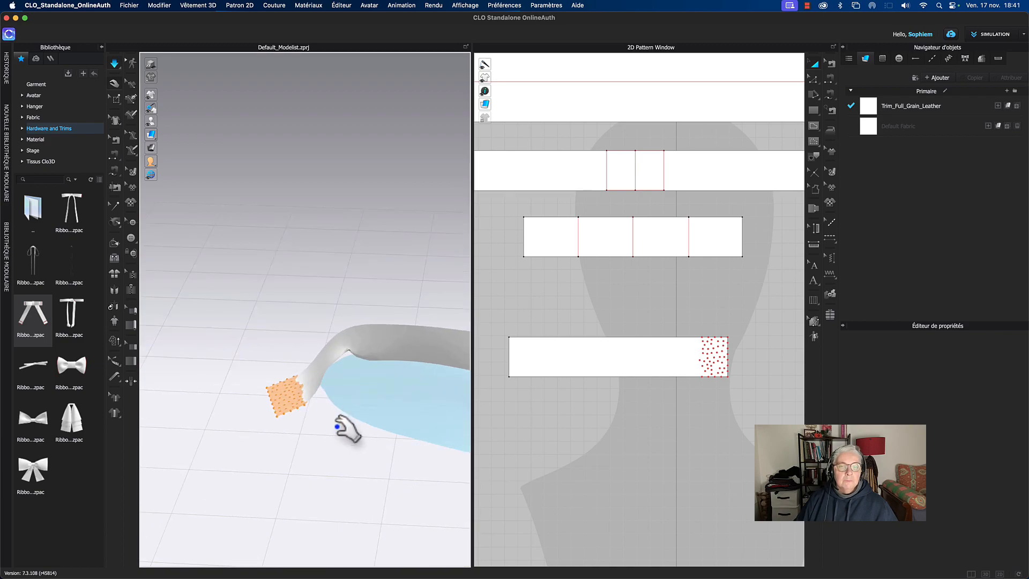
left_click_drag(286, 394, 271, 344)
right_click_drag(385, 271, 295, 246)
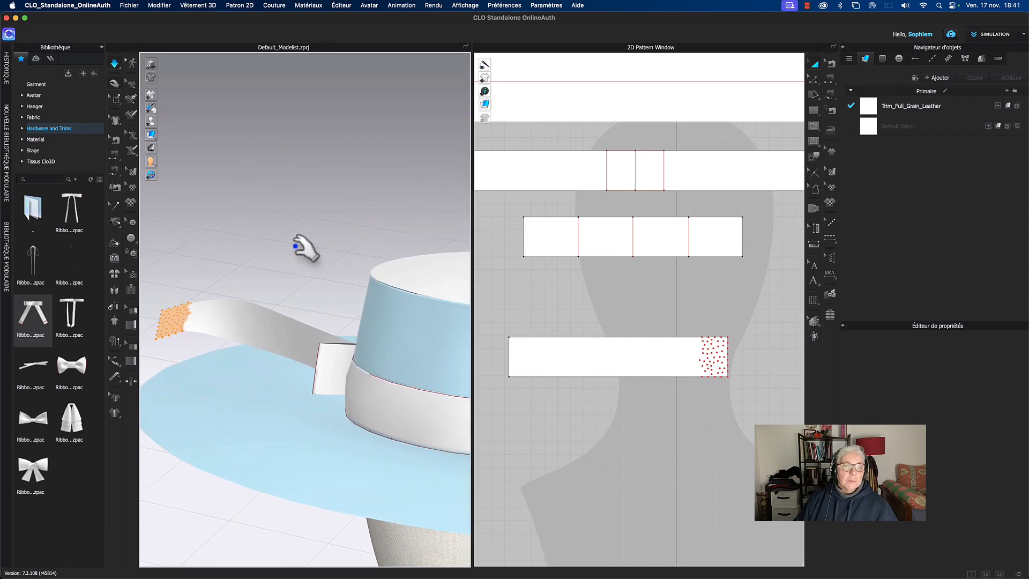
right_click_drag(195, 314, 211, 328)
right_click_drag(269, 284, 284, 289)
left_click_drag(200, 318, 221, 328)
right_click_drag(261, 244, 318, 260)
left_click_drag(229, 311, 313, 324)
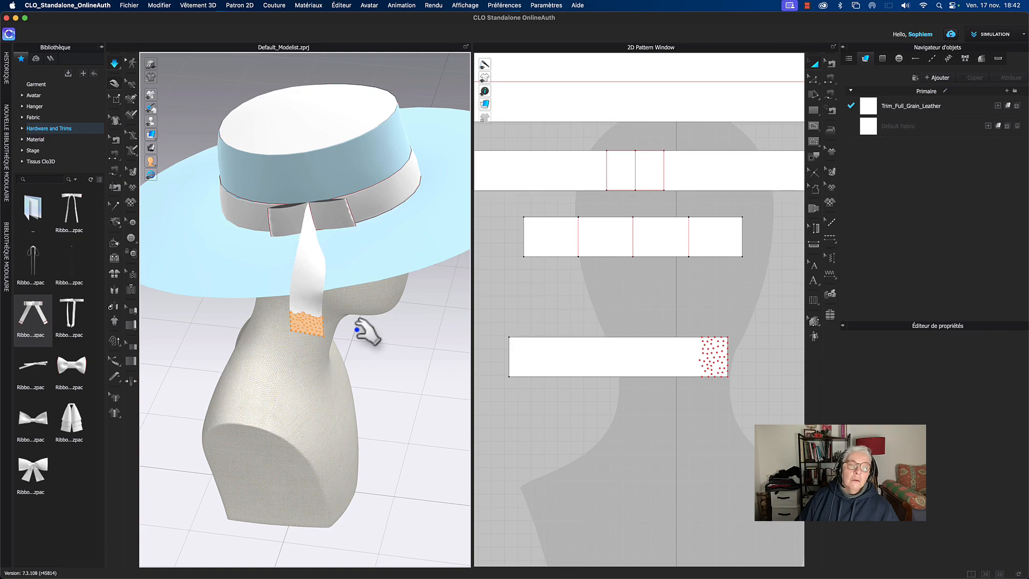
Step: Rotate the pinned end of the hanging strip in 3D and simulate it briefly
key("w")
right_click_drag(387, 339, 368, 336)
left_click(275, 351)
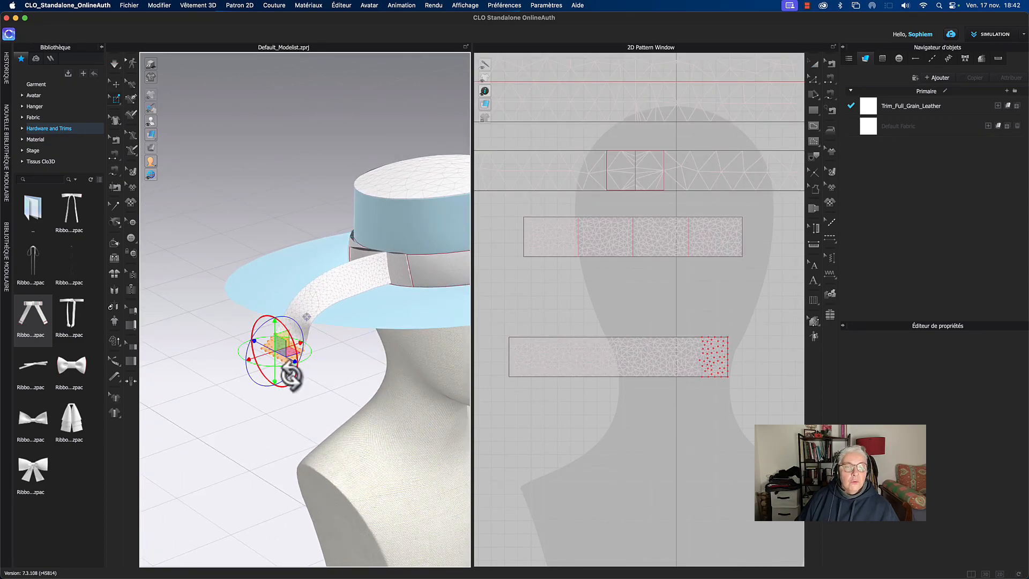
right_click_drag(349, 380, 368, 379)
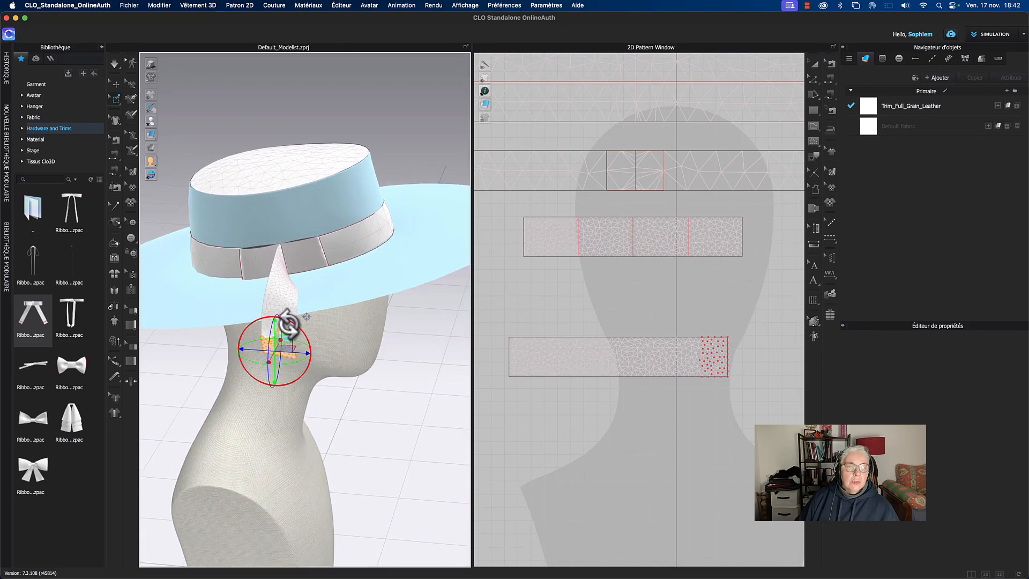
key("space")
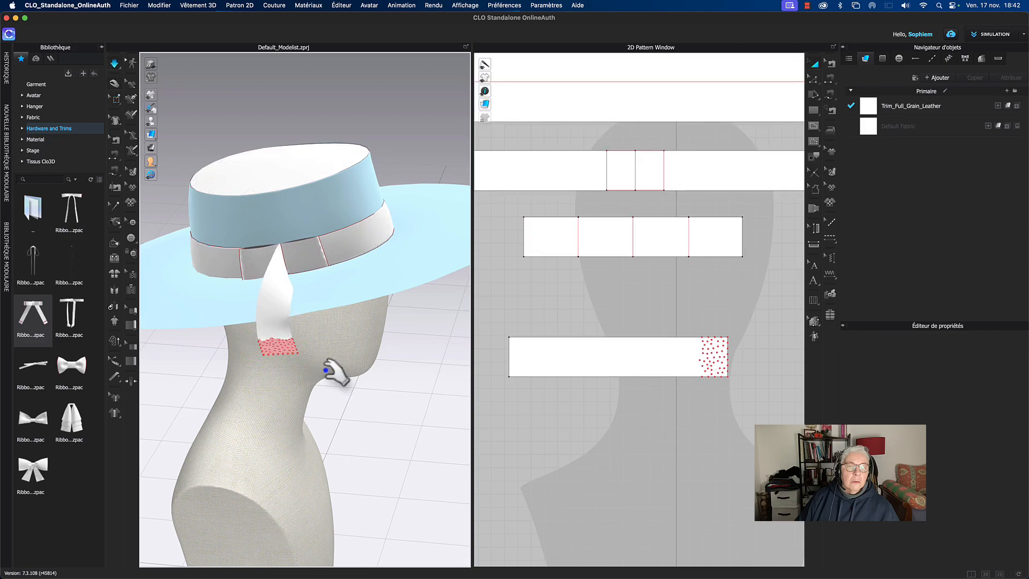
key("space")
Step: Delete all the pins, simulate the strip and pull its free end down to hang beside the neck
left_click(278, 351)
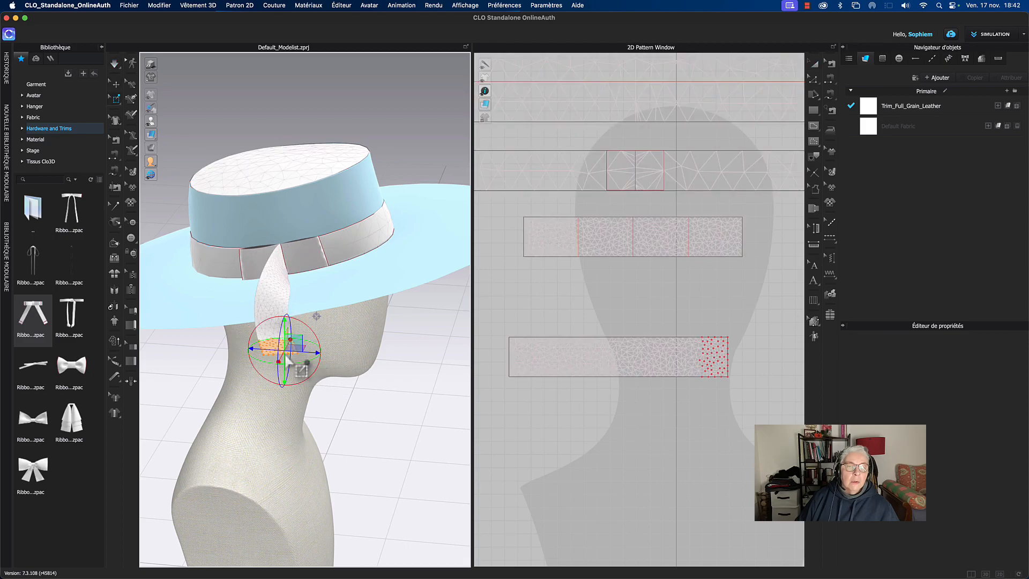
right_click(287, 363)
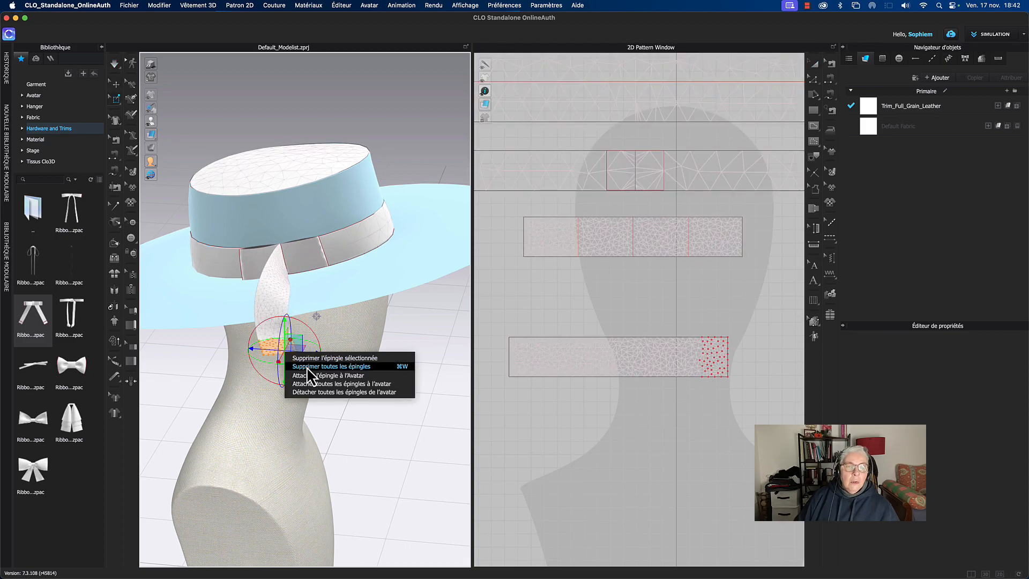
left_click(305, 367)
key("space")
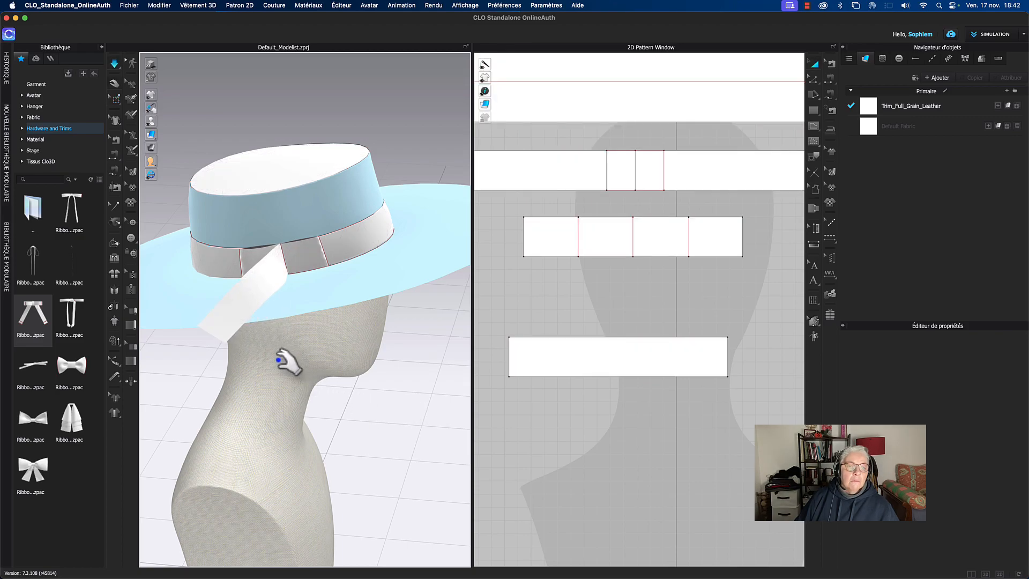
left_click_drag(215, 332, 285, 372)
key("space")
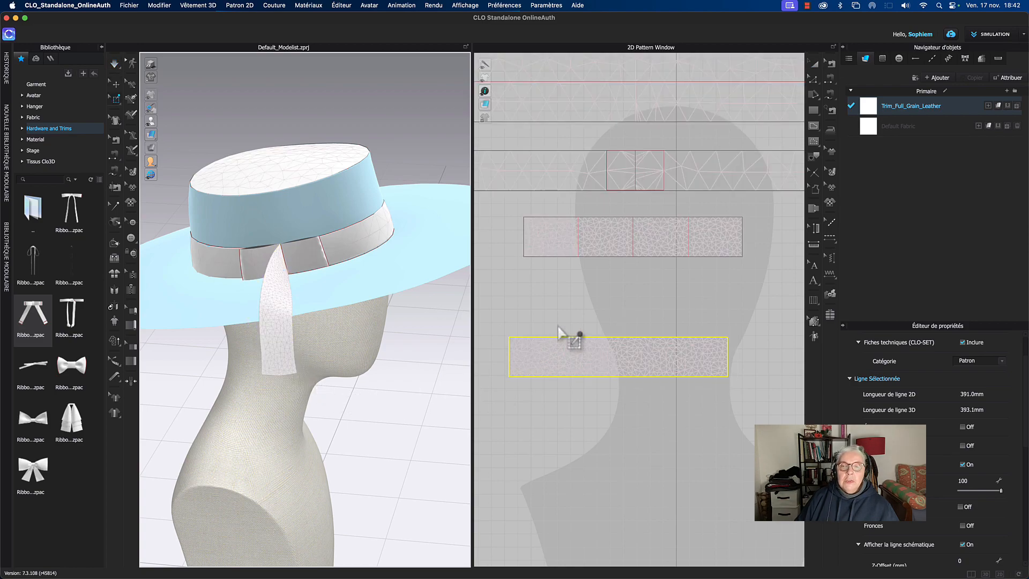
Step: Lengthen the strip in 2D to about 553 mm by moving its free short edge outward
left_click(814, 64)
middle_click_drag(734, 289, 603, 316)
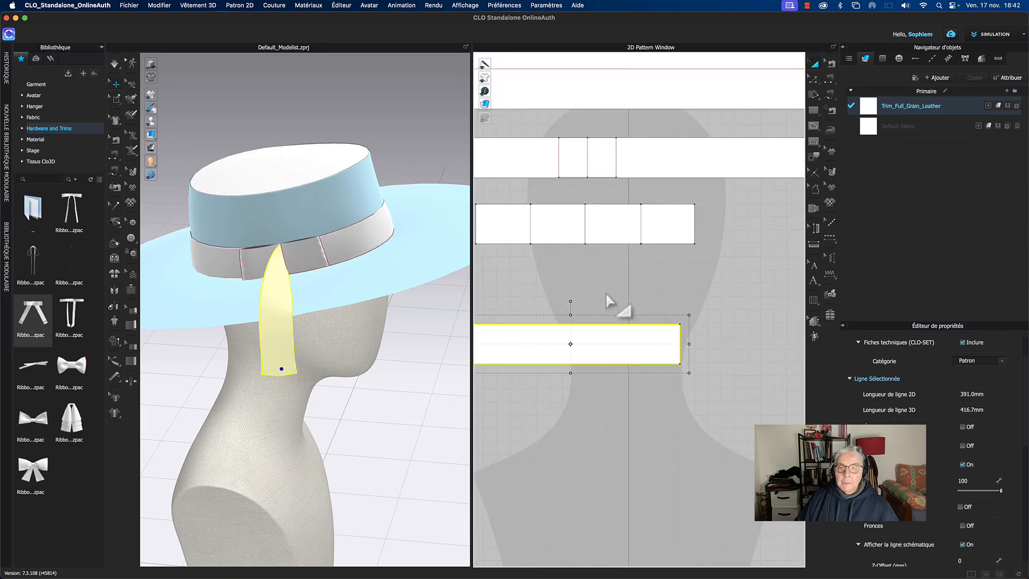
left_click(694, 361)
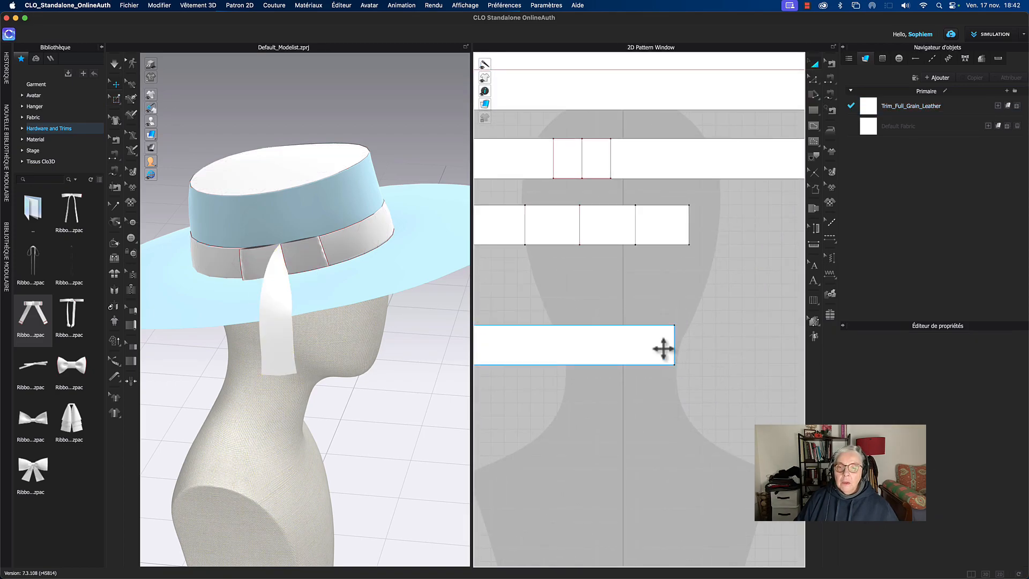
left_click(667, 348)
key("z")
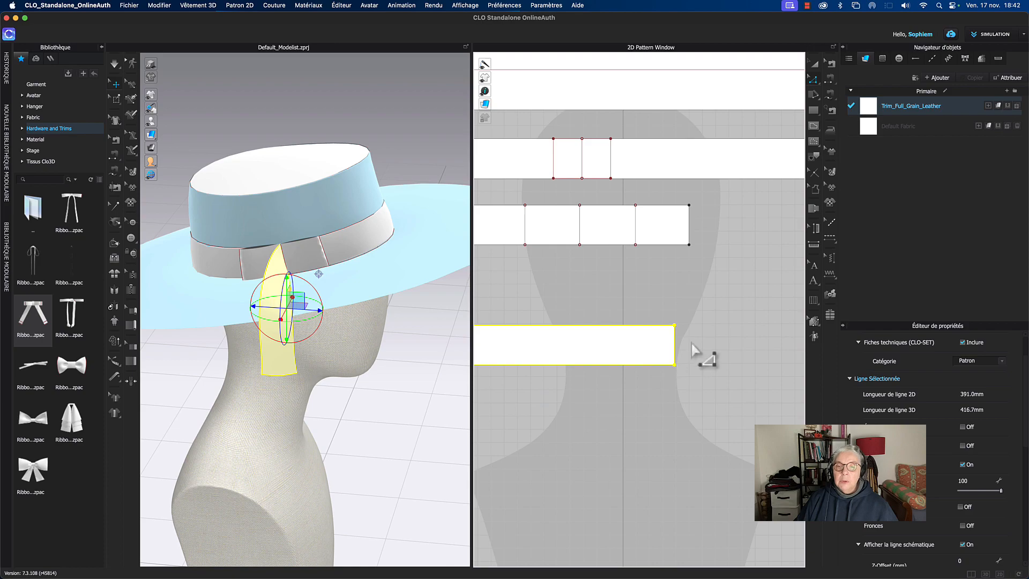
left_click(691, 345)
left_click_drag(675, 346, 783, 347)
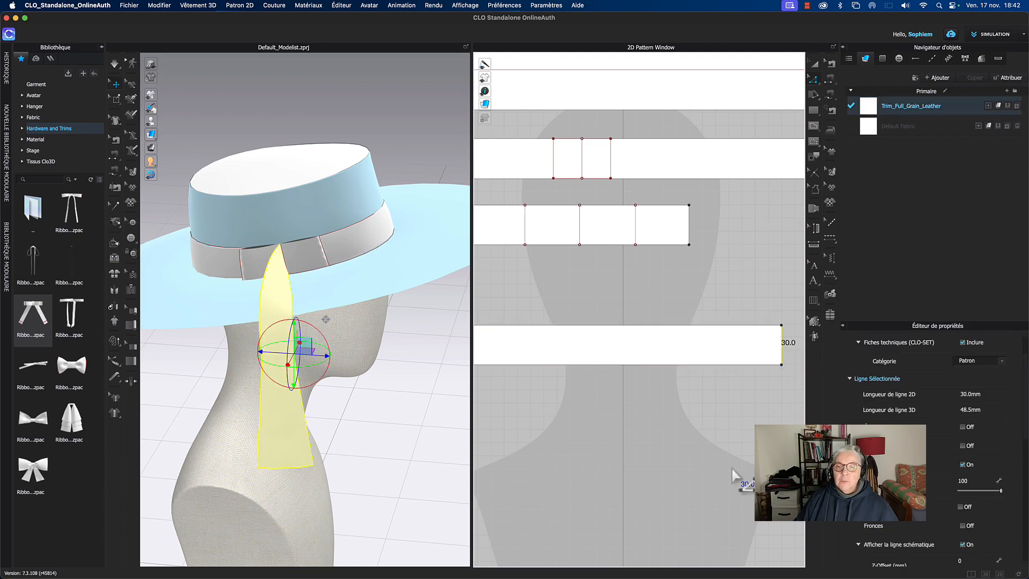
Step: Simulate the lengthened strip and pull its free end forward so it hangs straight below the brim
key("space")
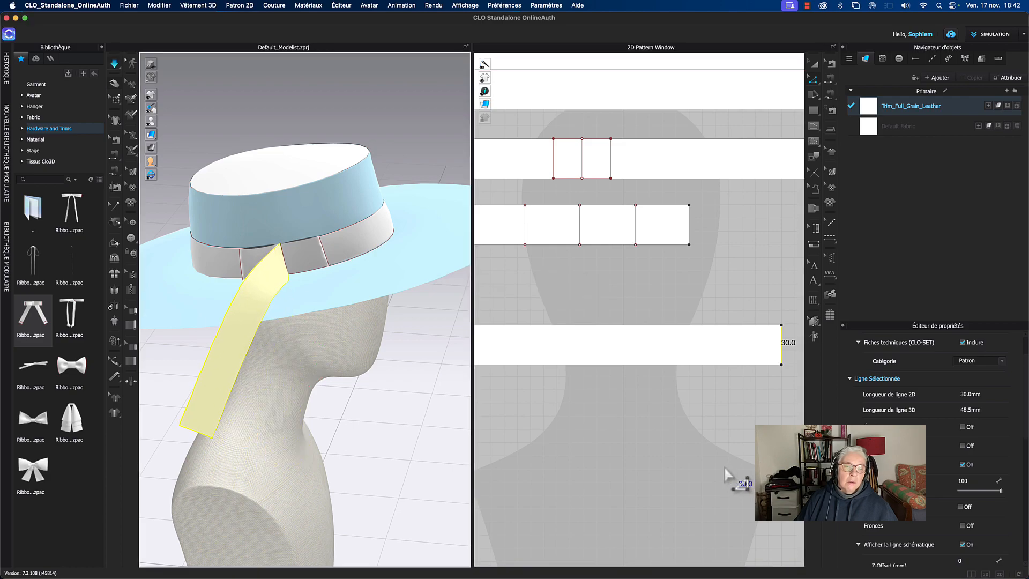
left_click_drag(213, 404, 325, 426)
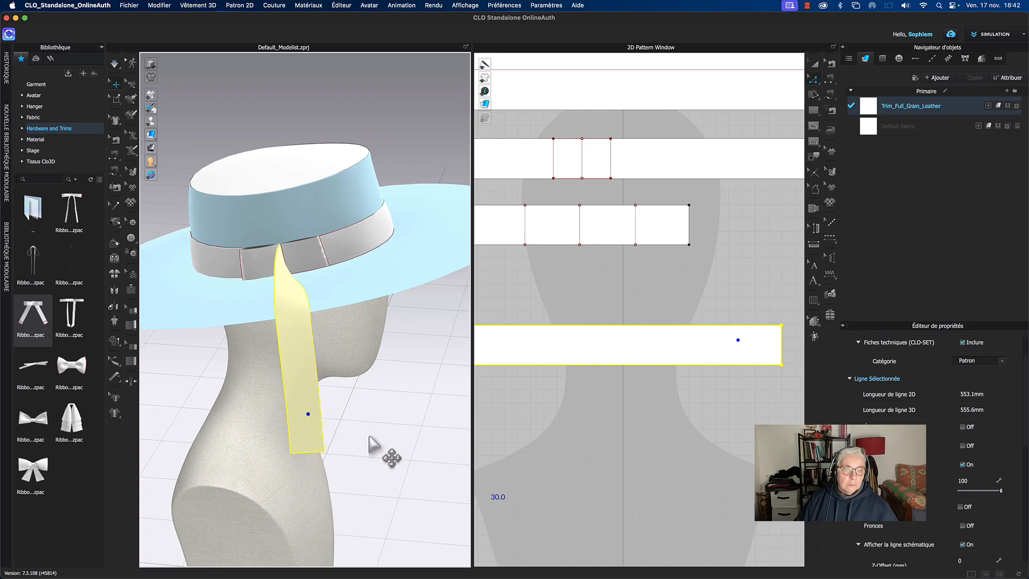
left_click(369, 396)
Step: Move the upper corner of the strip's free end inward in 2D to cut the end on a slant
middle_click_drag(356, 380, 352, 368)
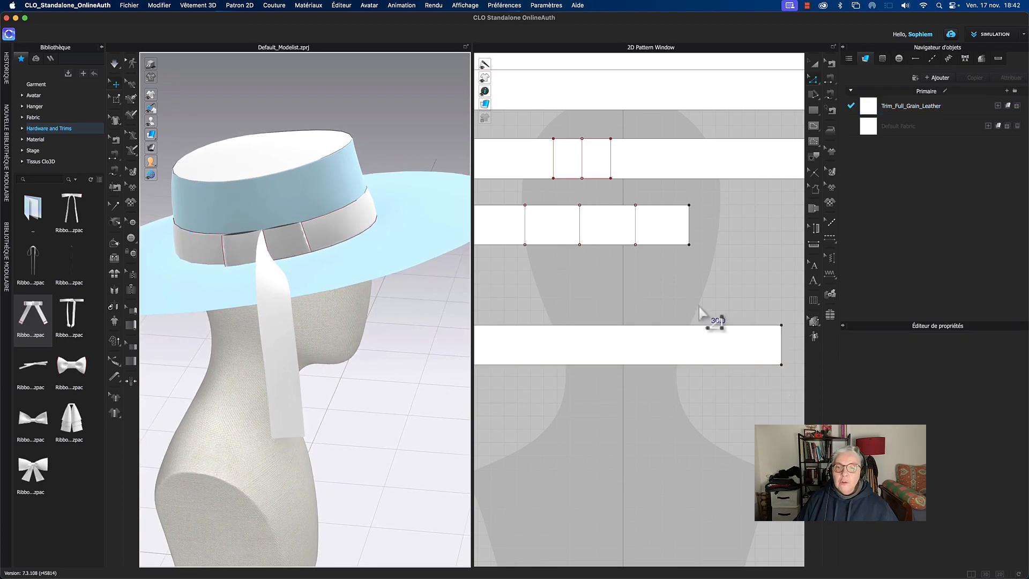
middle_click_drag(713, 317, 683, 305)
scroll(683, 303, "right", 2)
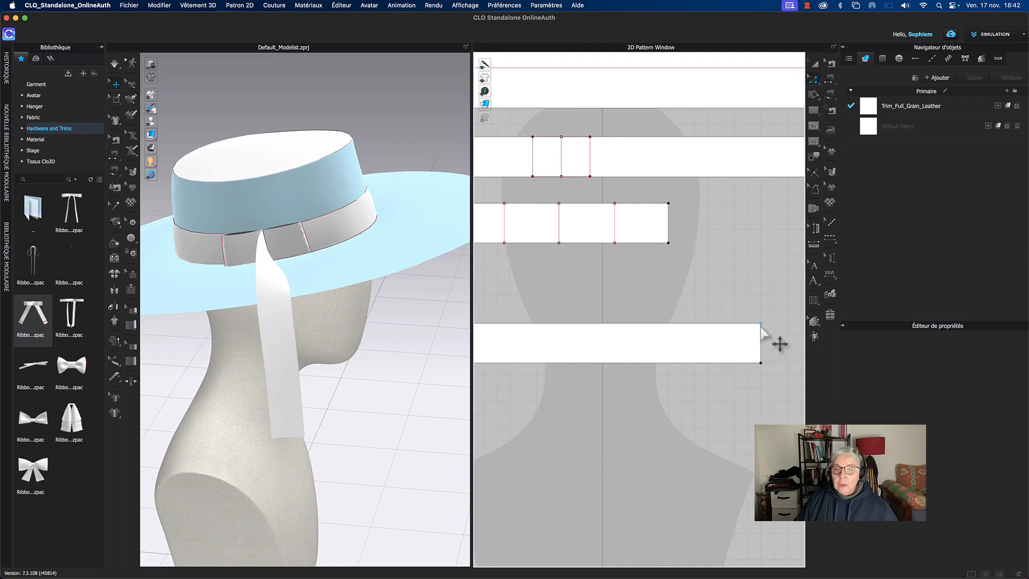
left_click_drag(760, 323, 720, 323)
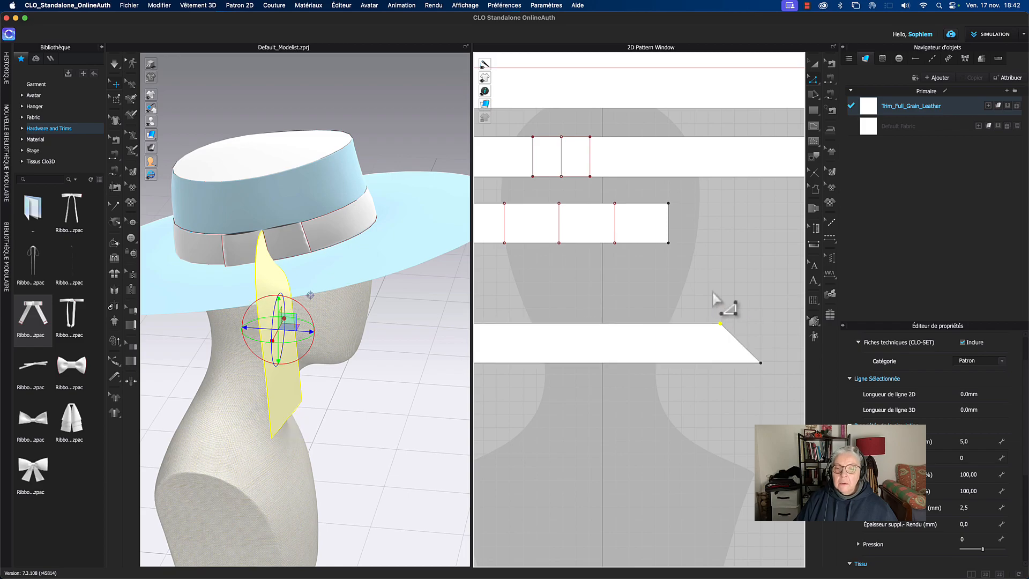
right_click_drag(420, 367, 384, 358)
middle_click_drag(386, 356, 433, 385)
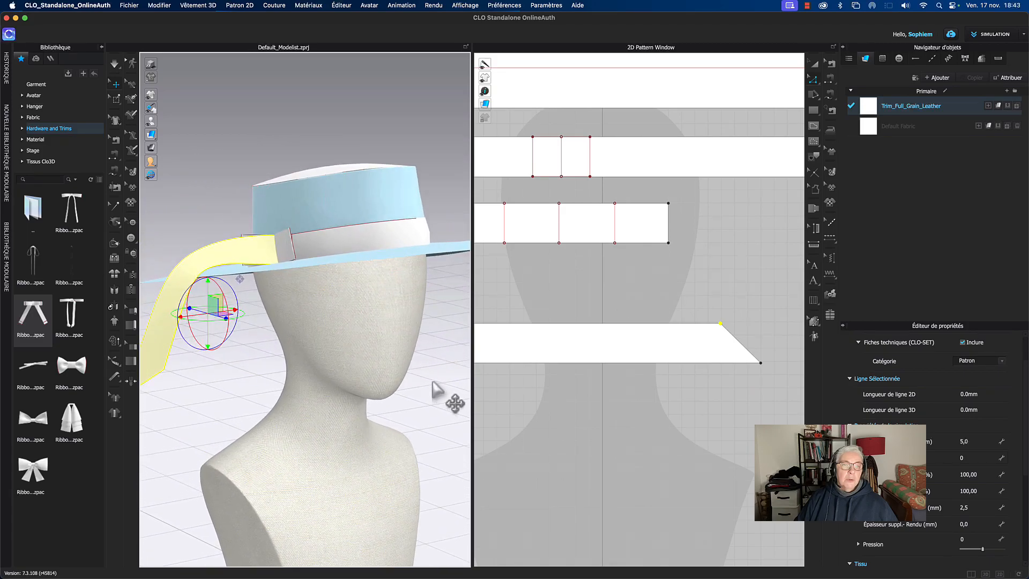
middle_click_drag(590, 301, 687, 299)
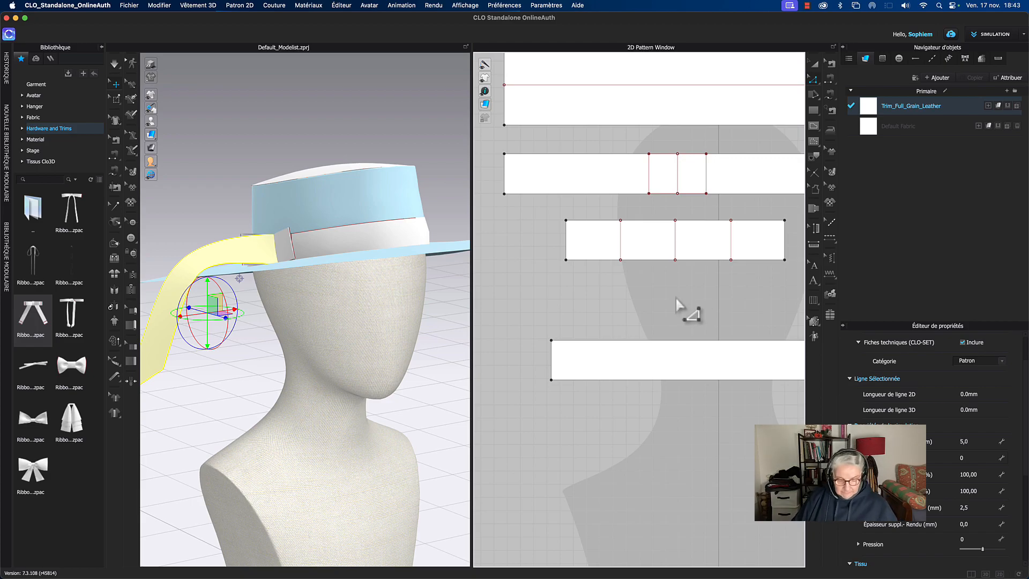
Step: Try shortening the seam between the strip and the bow's centre line to about 22.3 mm on the strip's short edge
key("n")
left_click(675, 240)
left_click(552, 364)
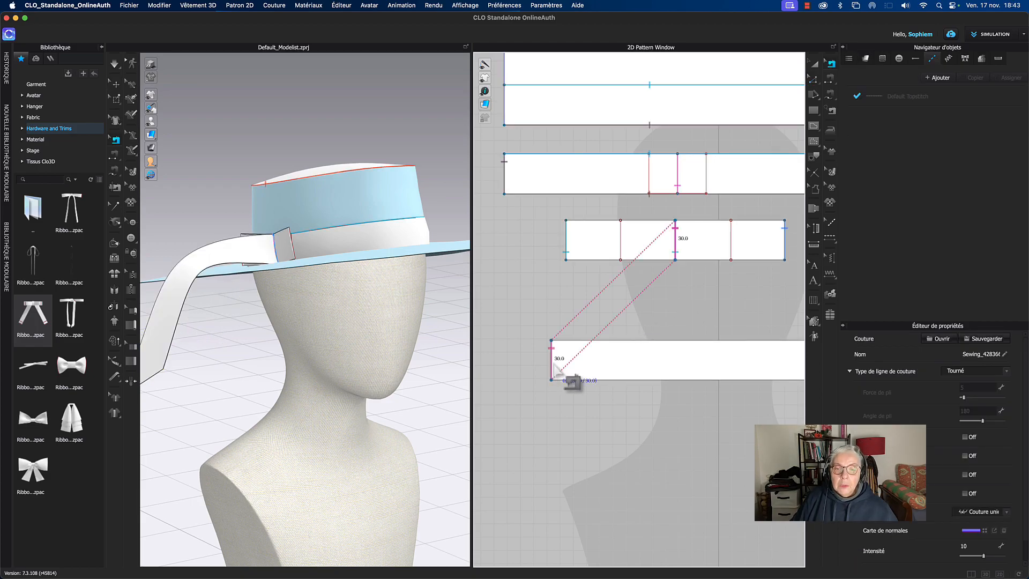
scroll(676, 227, "up", 3)
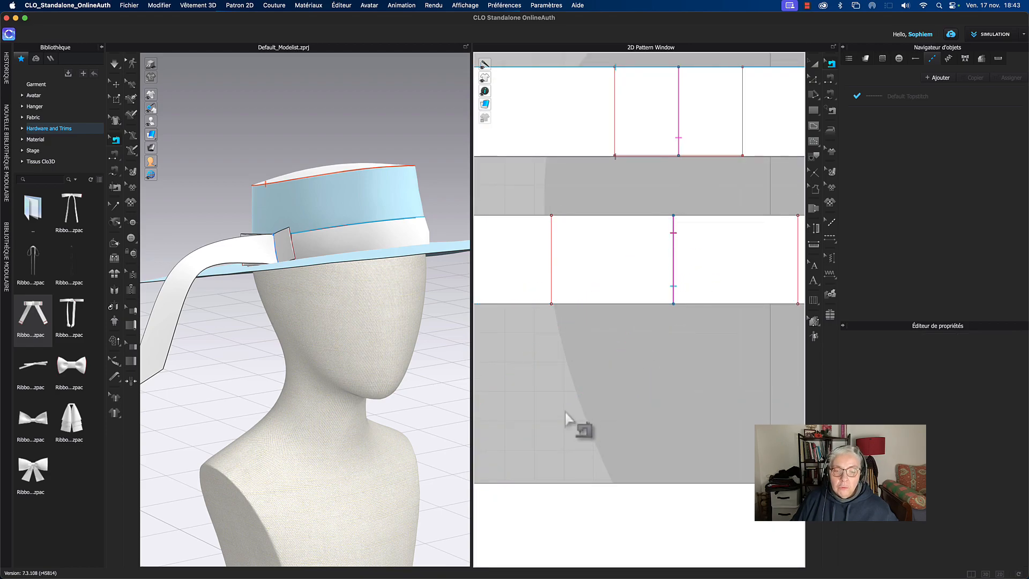
middle_click_drag(685, 424, 718, 328)
left_click(551, 438)
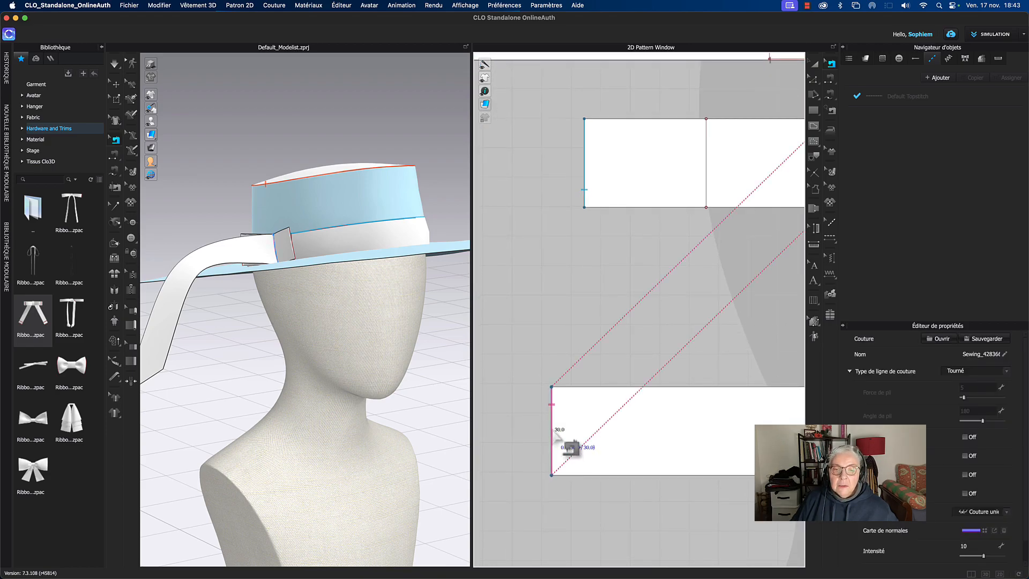
left_click_drag(551, 389, 552, 413)
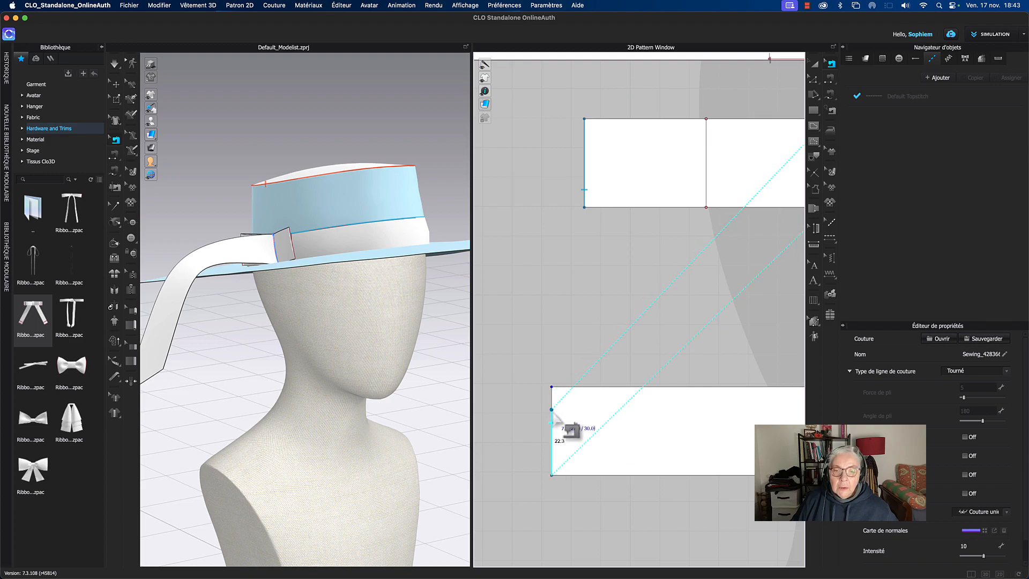
left_click_drag(553, 407, 552, 387)
Step: Shorten the strip's seam to about 21.8 mm on the bow's centre line by raising its lower end in 2D
middle_click_drag(693, 286, 512, 415)
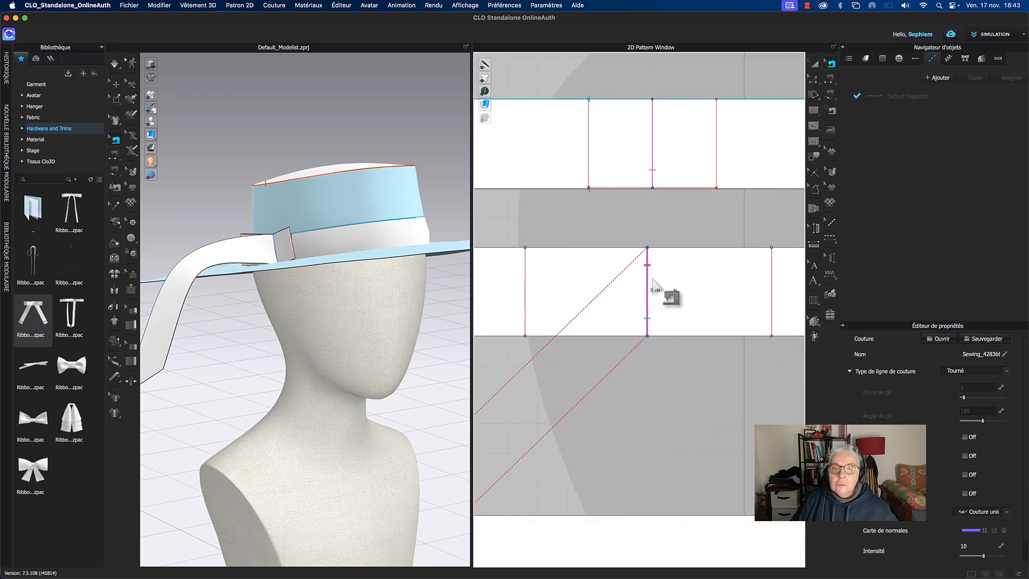
key("Escape")
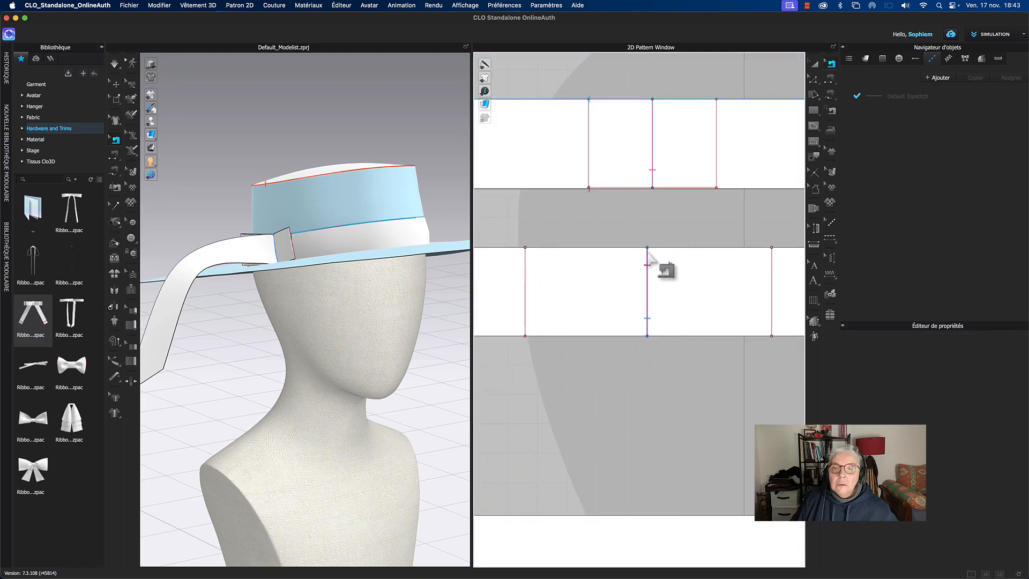
left_click(648, 259)
left_click(663, 280)
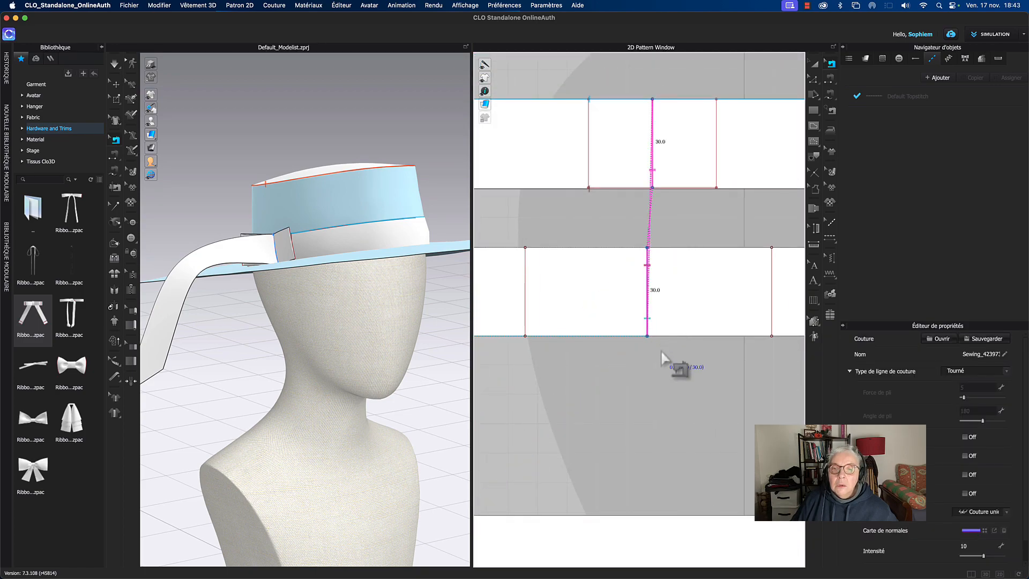
key("Escape")
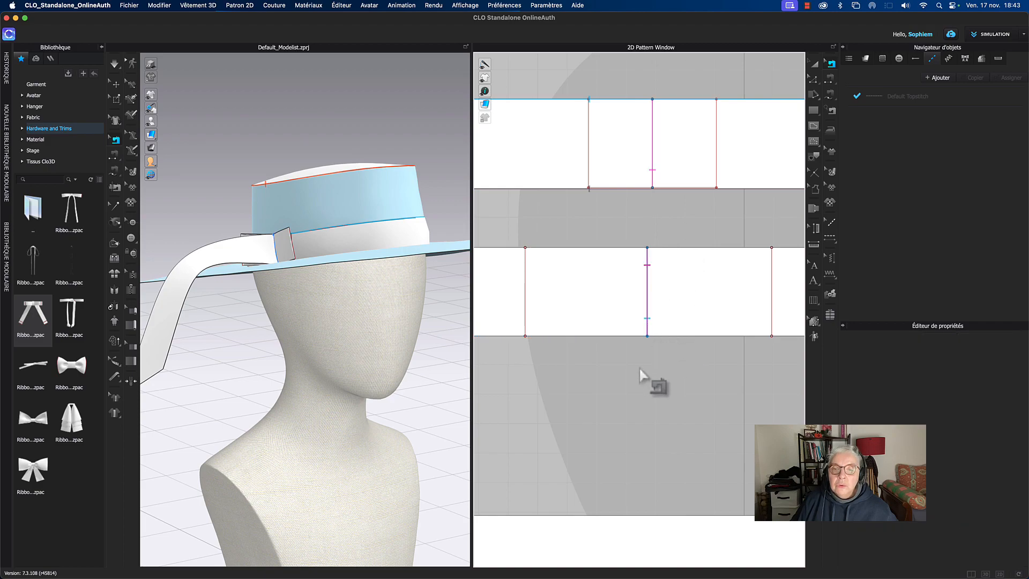
scroll(682, 361, "down", 5)
left_click(529, 447)
left_click_drag(676, 330, 677, 316)
left_click(677, 287)
left_click(531, 450)
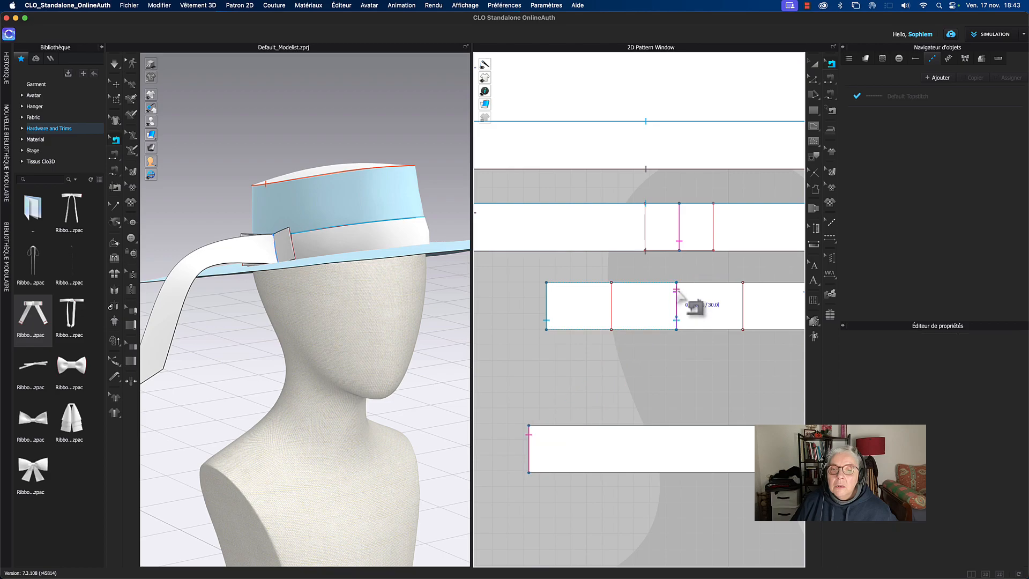
scroll(721, 337, "up", 5)
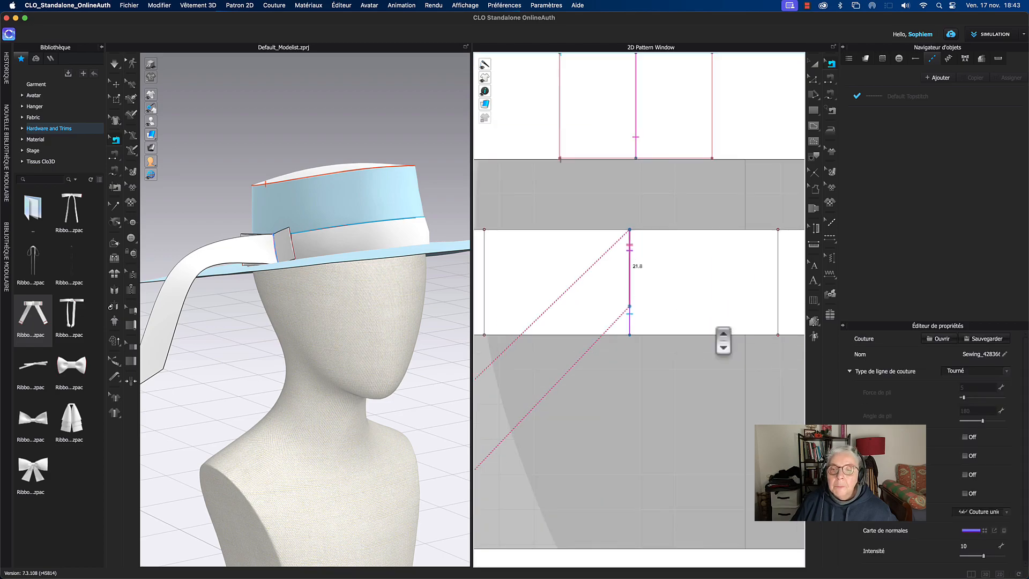
Step: Slide the strip's shortened seam down towards the middle of the bow's centre line and simulate briefly
key("Escape")
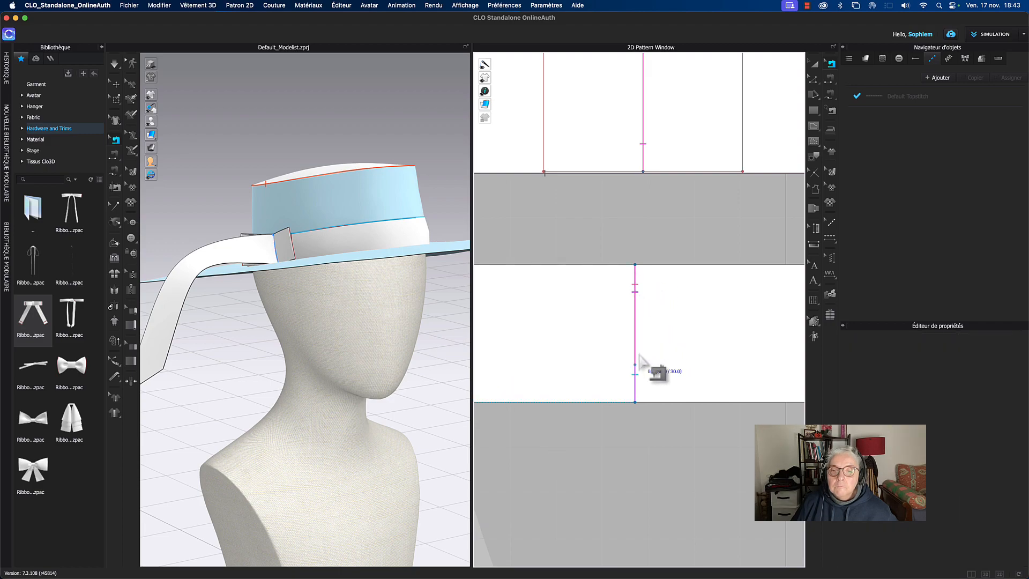
left_click(636, 369)
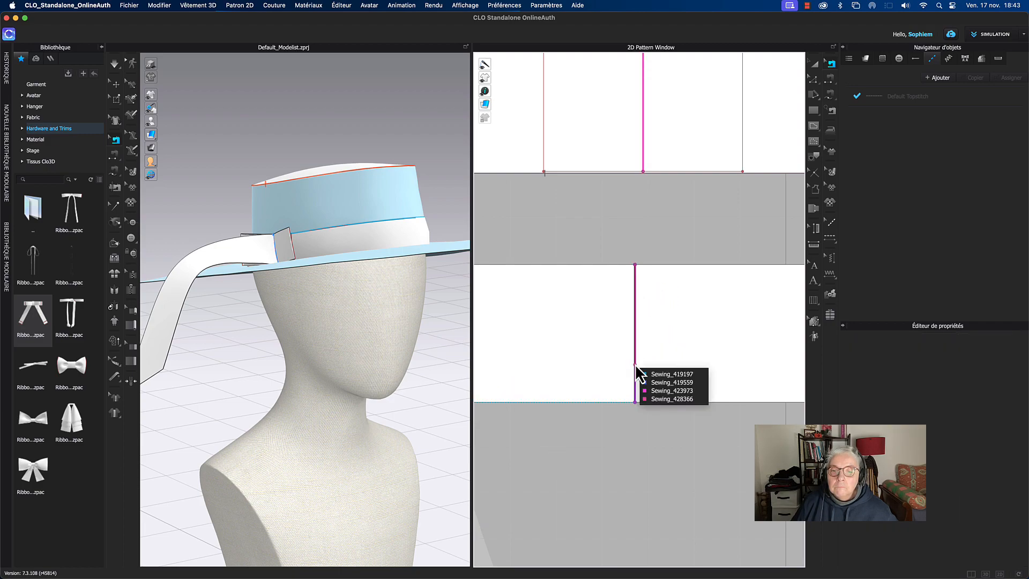
left_click(651, 399)
key("Escape")
left_click(634, 271)
left_click(635, 271)
left_click(637, 275)
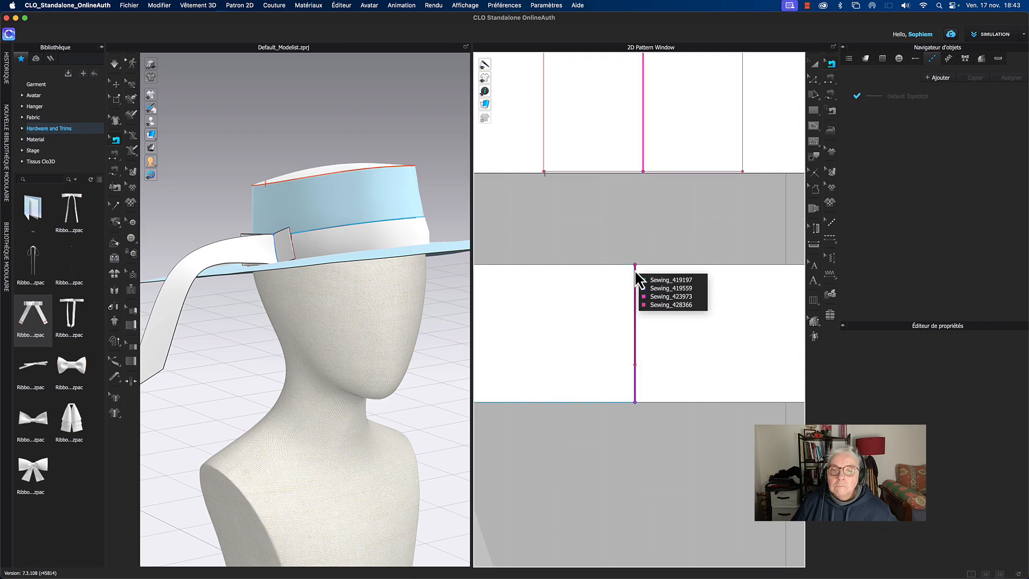
left_click(653, 307)
left_click_drag(637, 320, 637, 334)
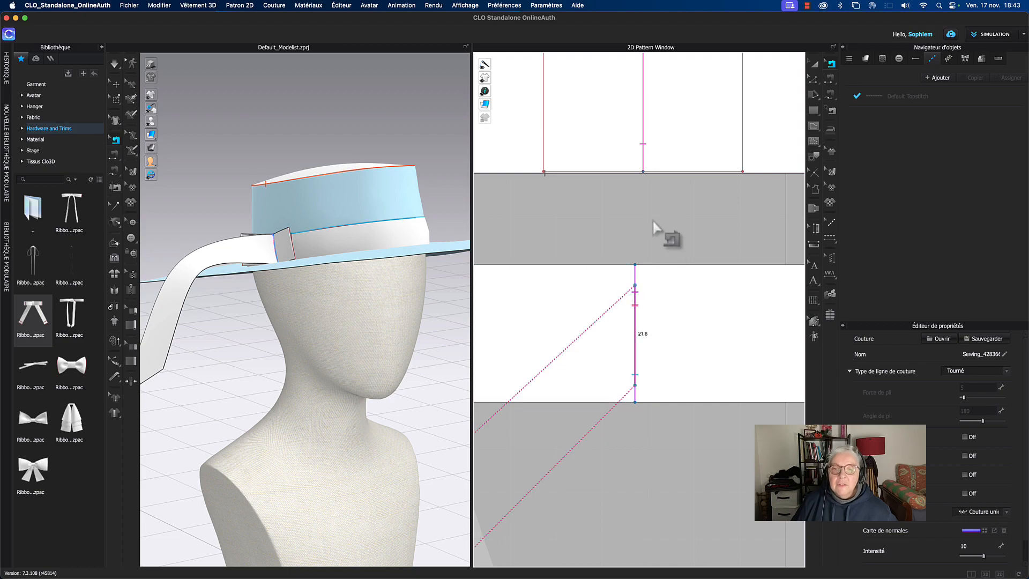
key("space")
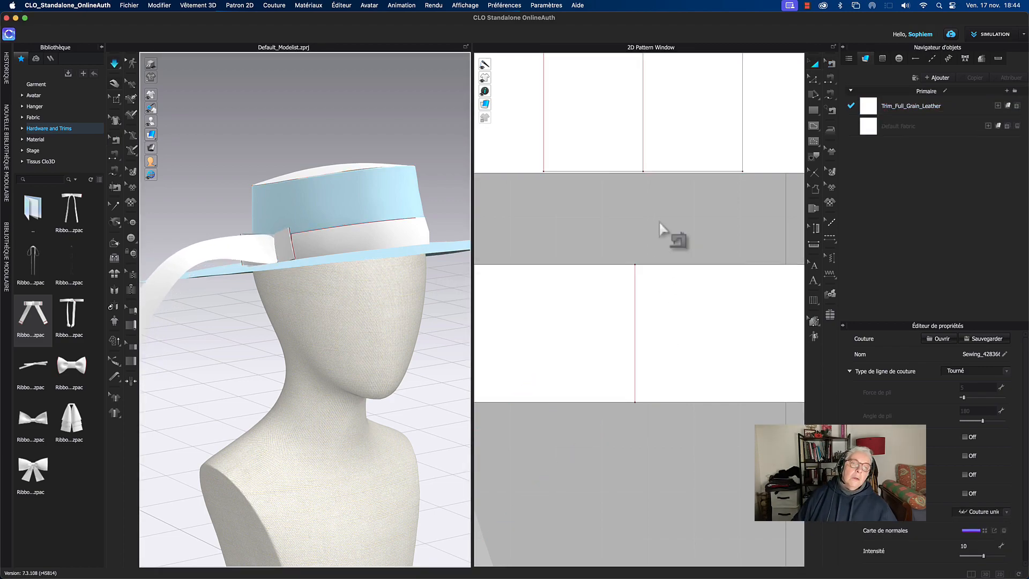
key("space")
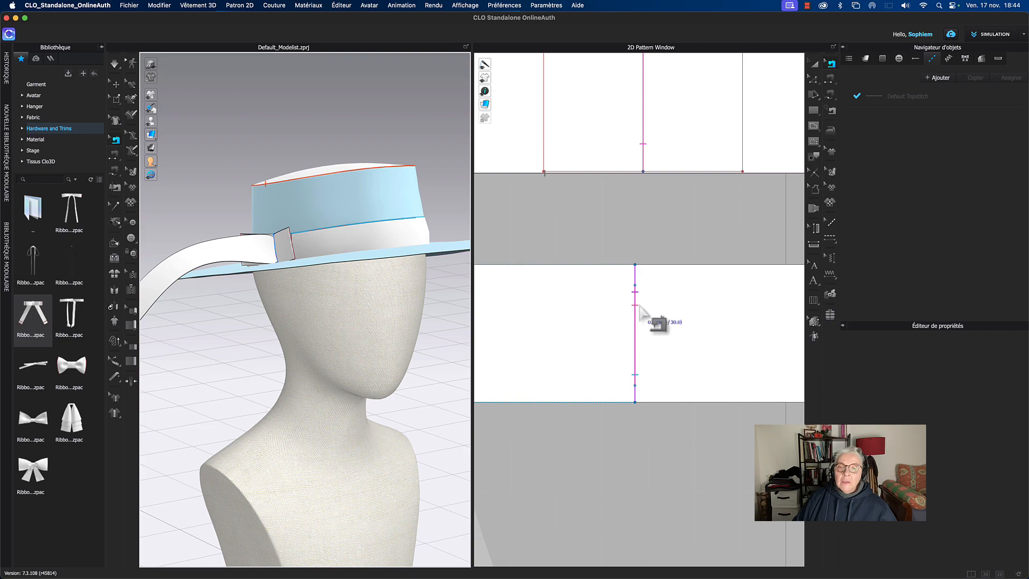
Step: Shorten the strip's seam further from both ends on the bow's centre line and simulate the strip's drape
left_click(635, 386)
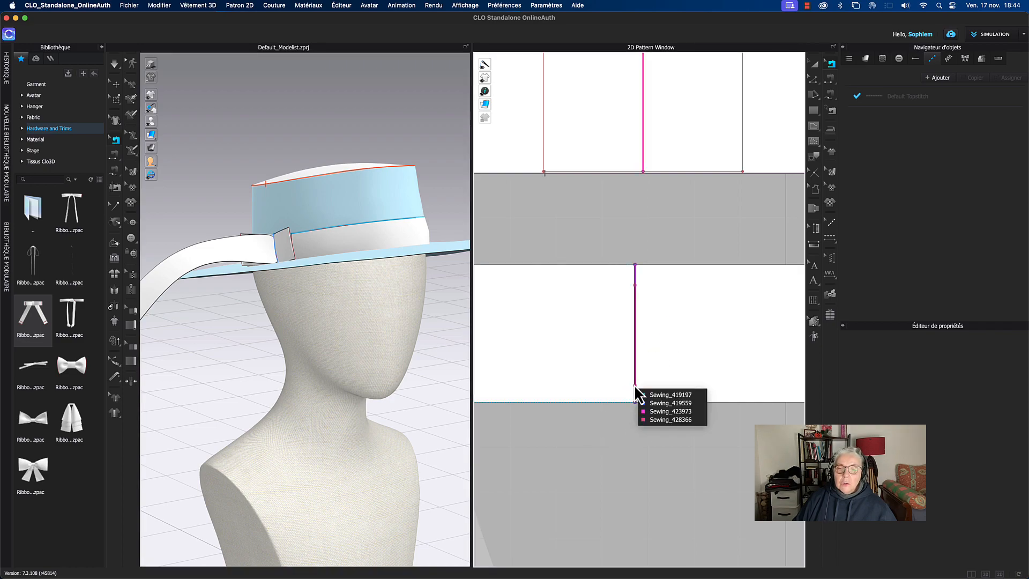
left_click(639, 401)
left_click_drag(635, 385, 634, 352)
key("space")
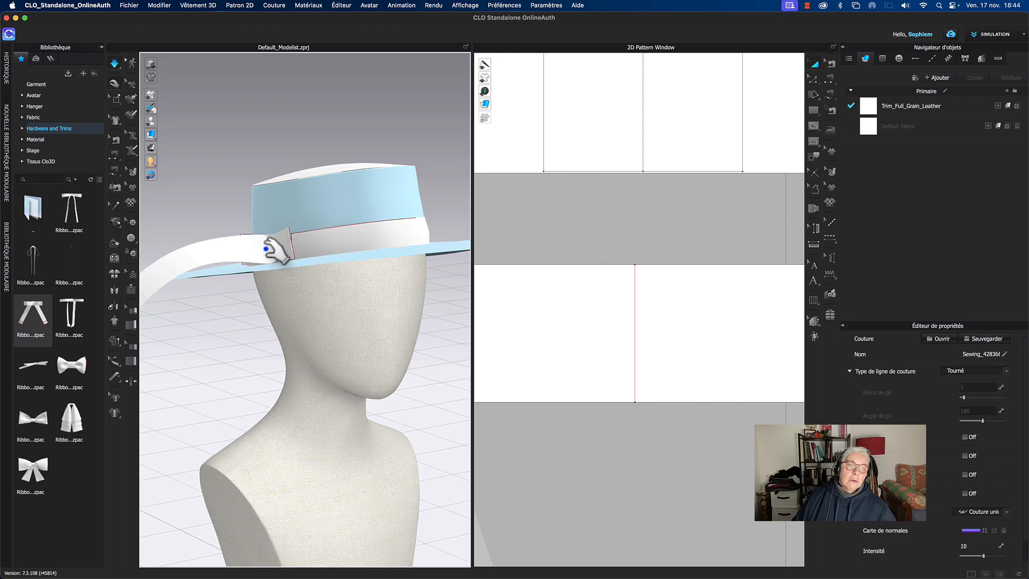
left_click(260, 248)
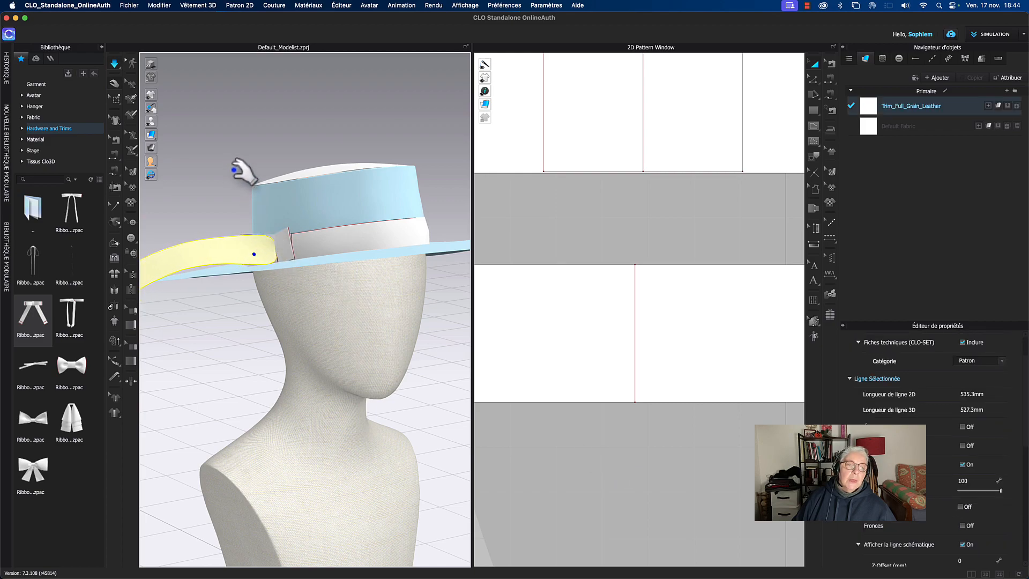
key("space")
middle_click_drag(231, 172, 303, 169)
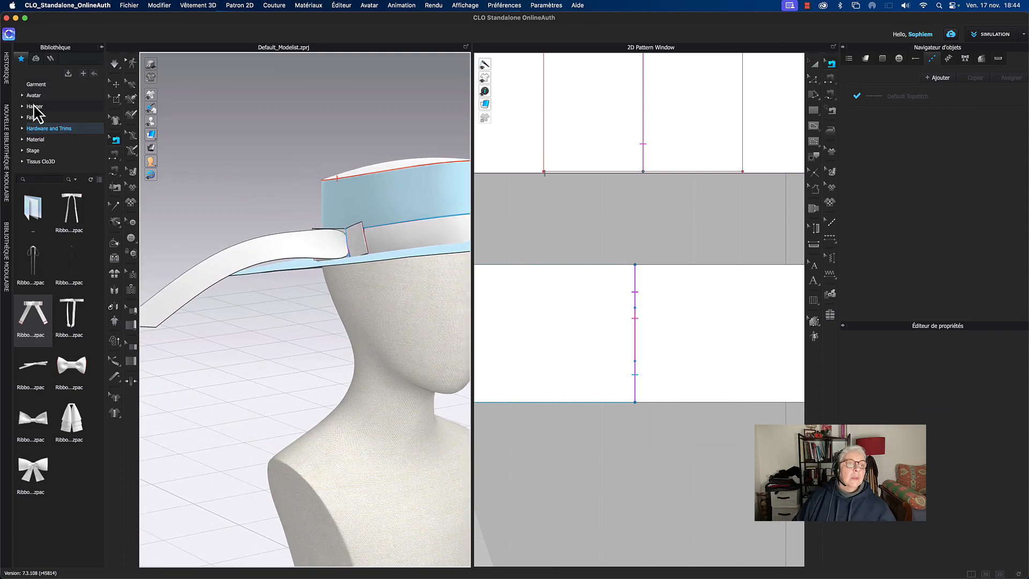
Step: Browse the Fabric library and examine the construction, weight and thickness of candidate fabrics in their previews
left_click(35, 118)
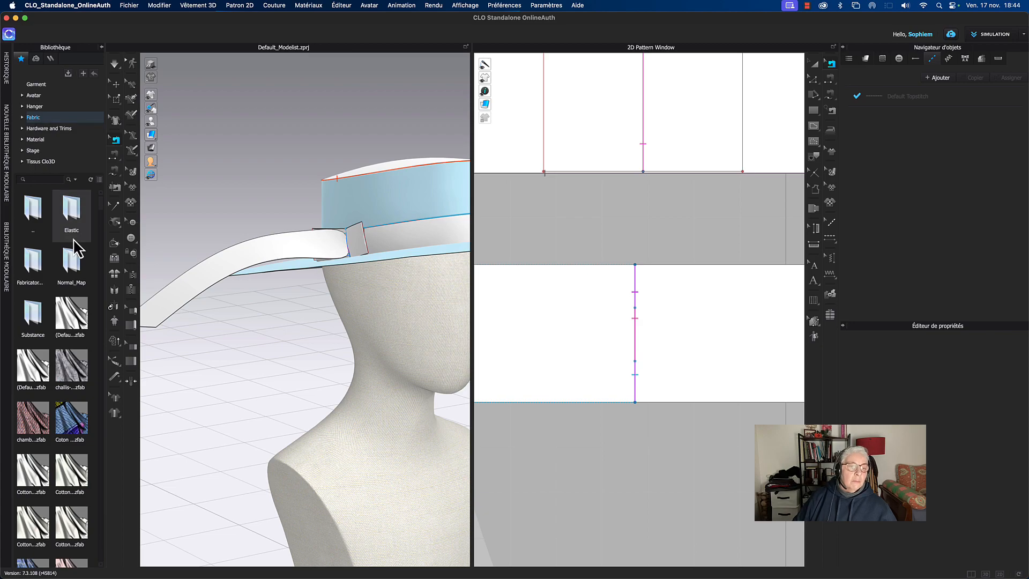
scroll(93, 491, "down", 6)
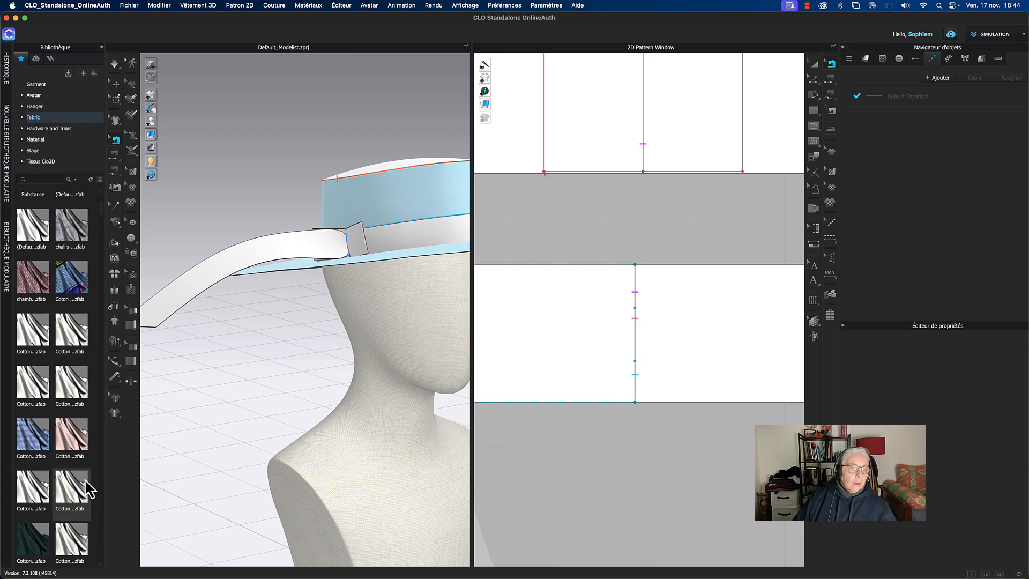
scroll(91, 489, "down", 5)
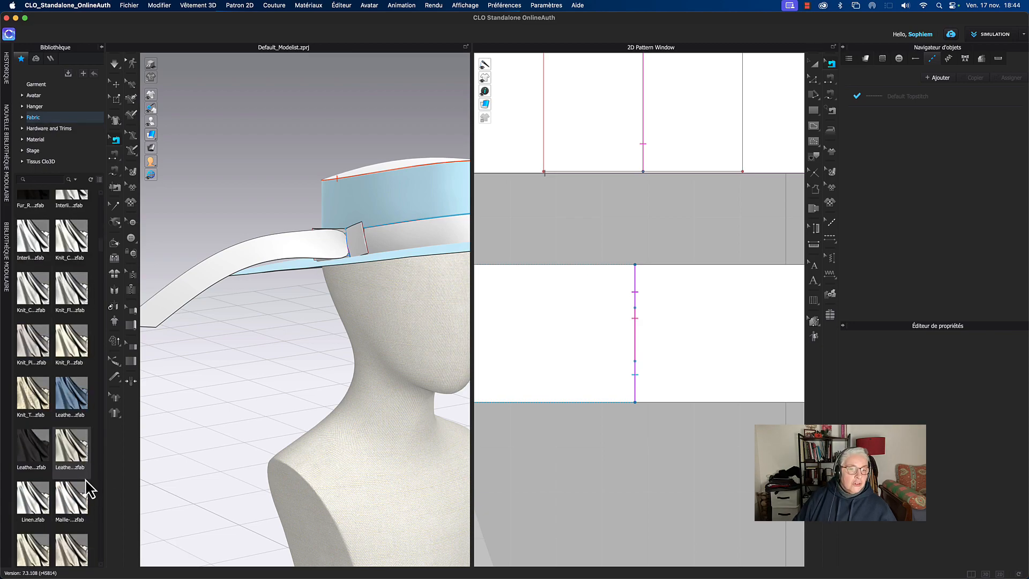
scroll(90, 489, "down", 5)
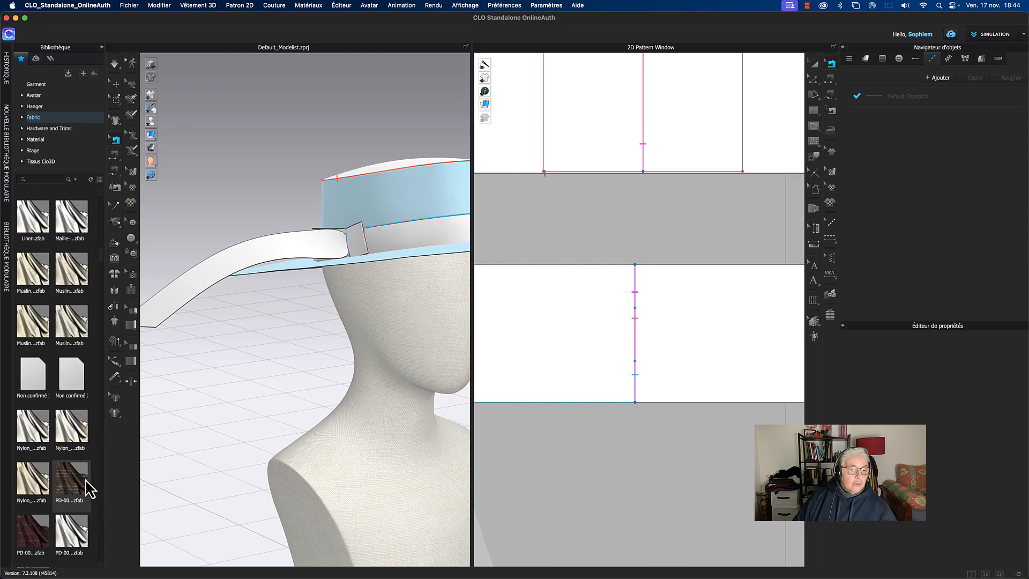
scroll(83, 478, "down", 5)
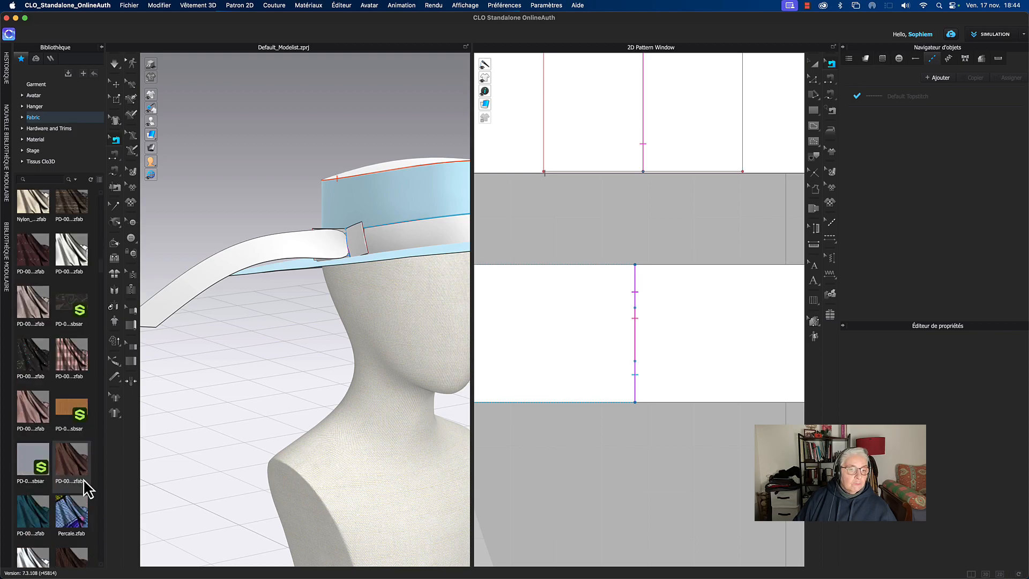
scroll(83, 478, "down", 4)
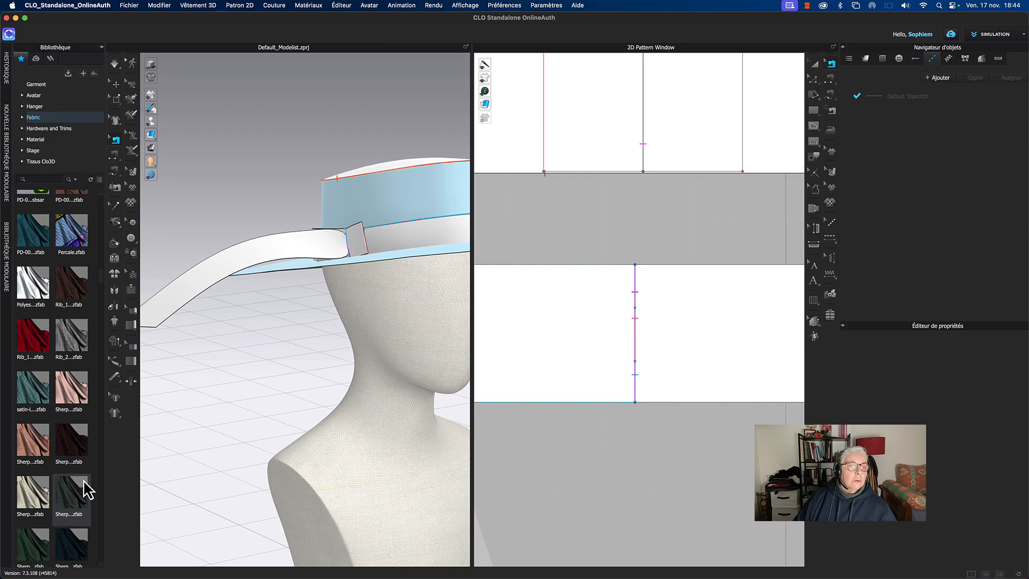
mouse_move(68, 227)
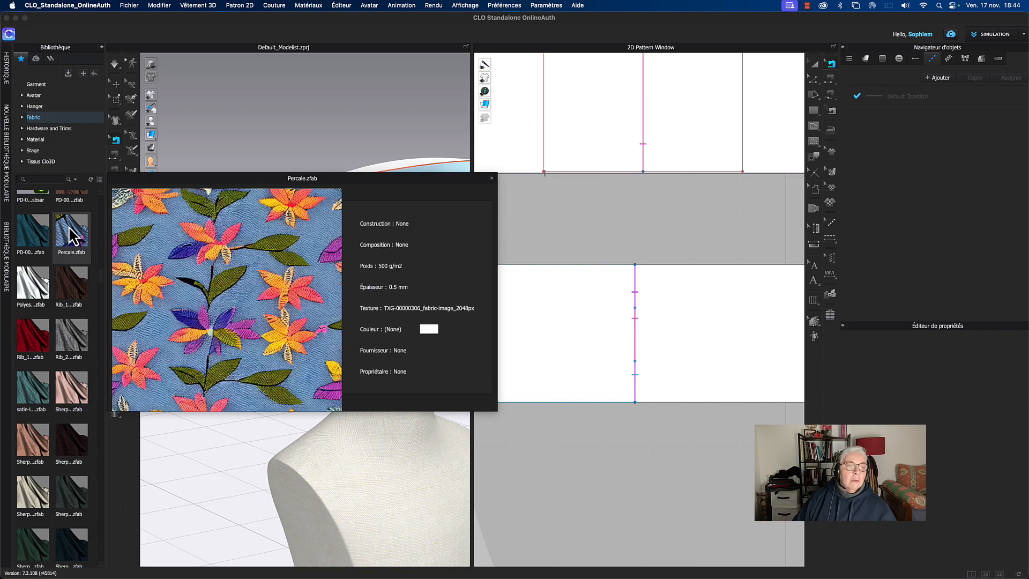
mouse_move(73, 298)
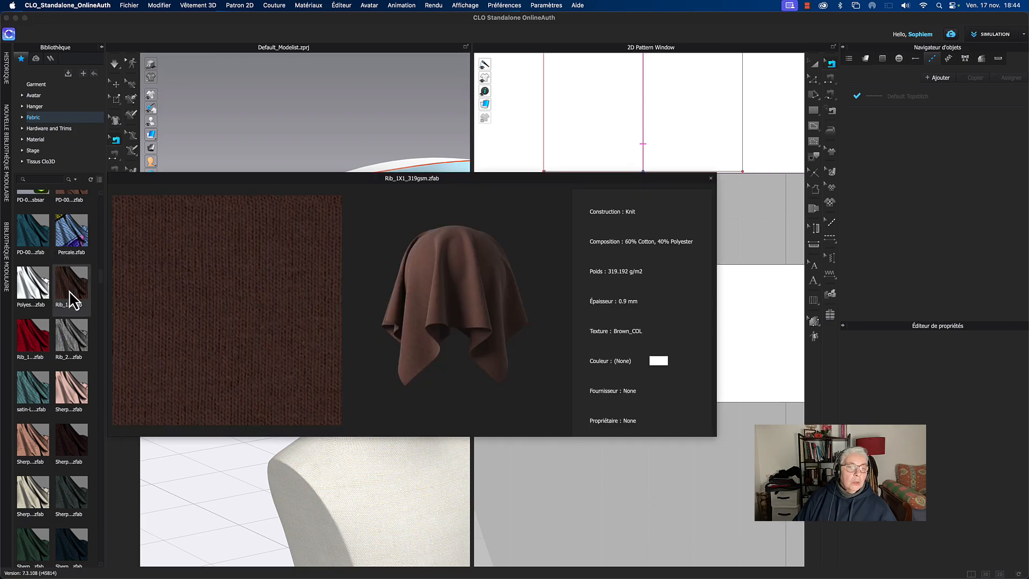
mouse_move(68, 332)
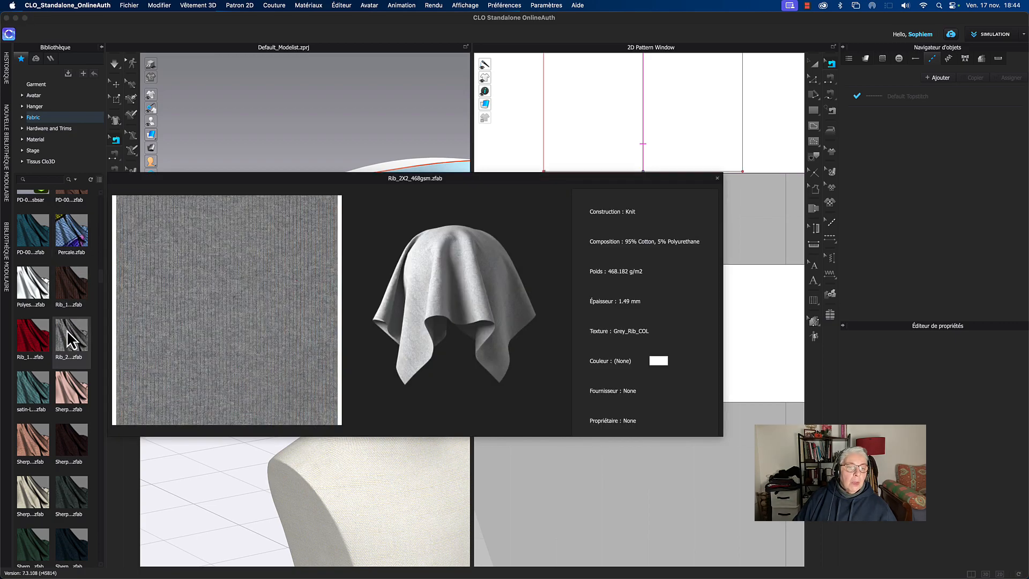
mouse_move(73, 499)
scroll(73, 369, "up", 10)
mouse_move(74, 366)
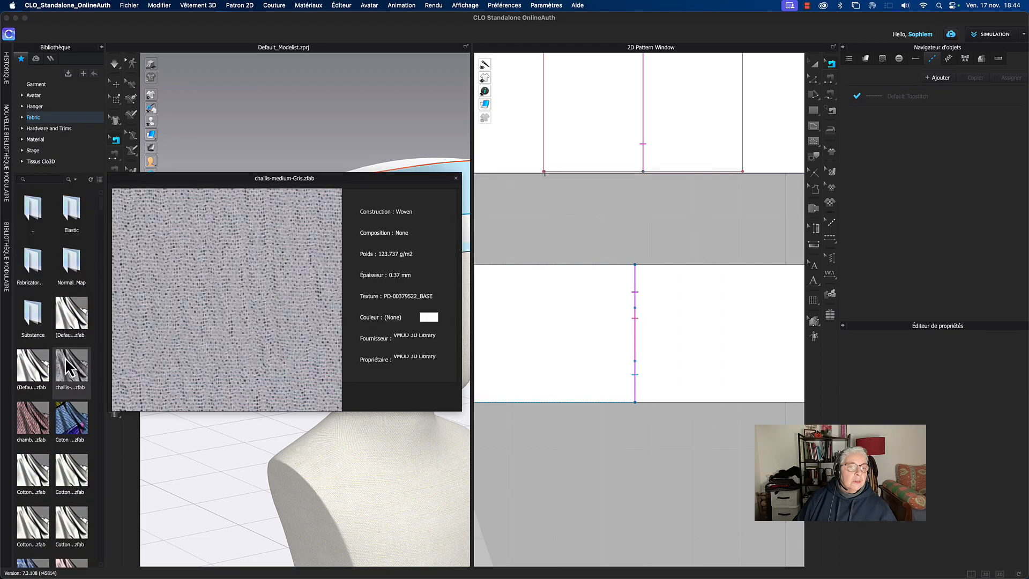
mouse_move(33, 368)
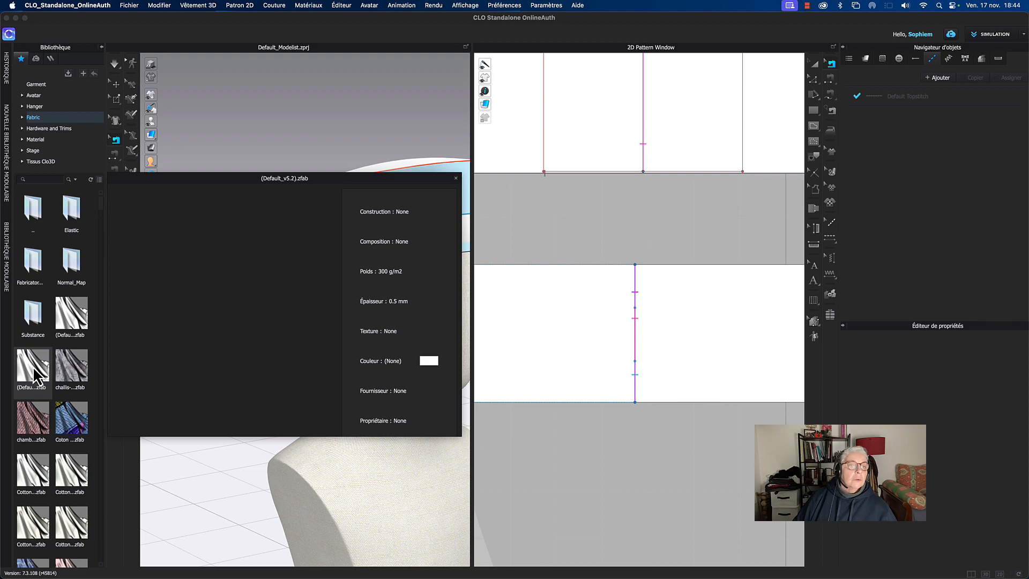
mouse_move(35, 420)
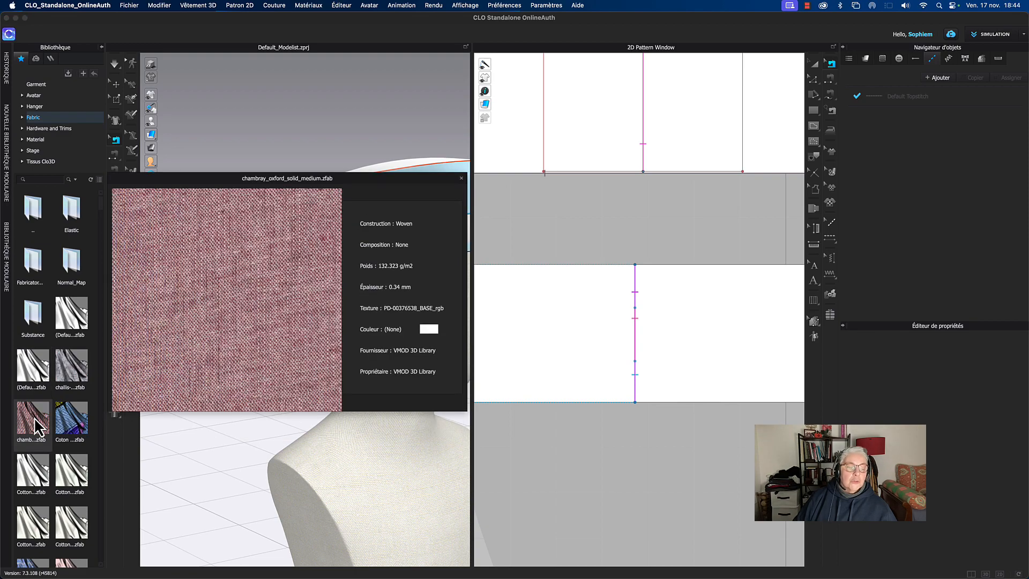
mouse_move(72, 425)
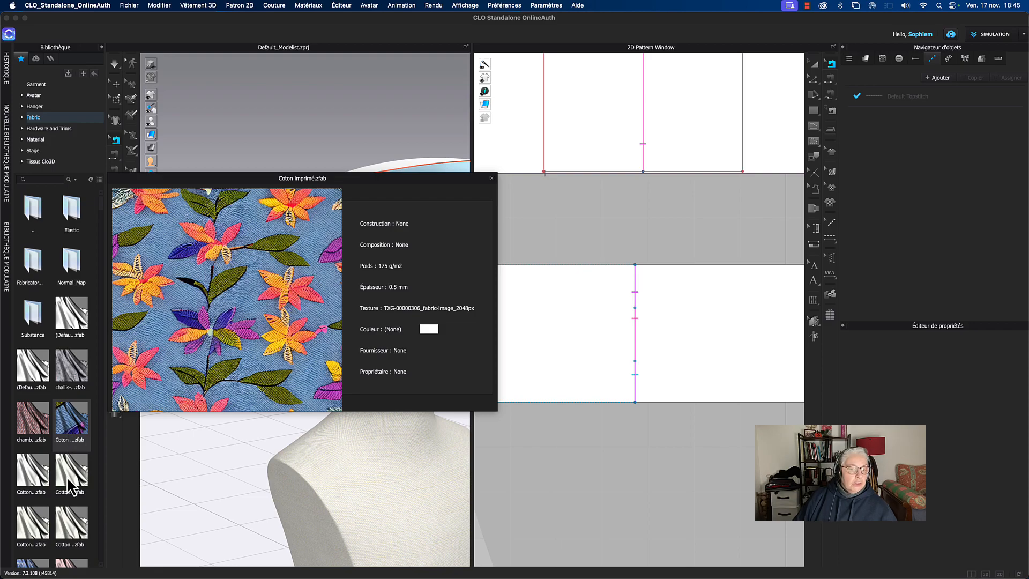
mouse_move(70, 482)
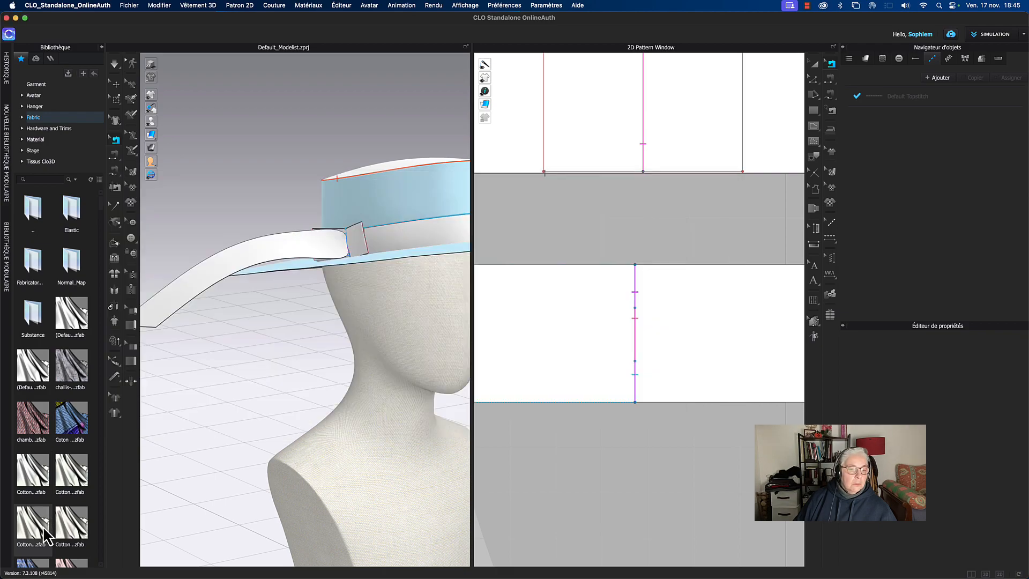
Step: Apply the Cotton_Heavy_Canvas fabric from the Fabric library to the hat's bands and ribbon in place of the leather
mouse_move(46, 535)
left_click_drag(43, 533, 852, 99)
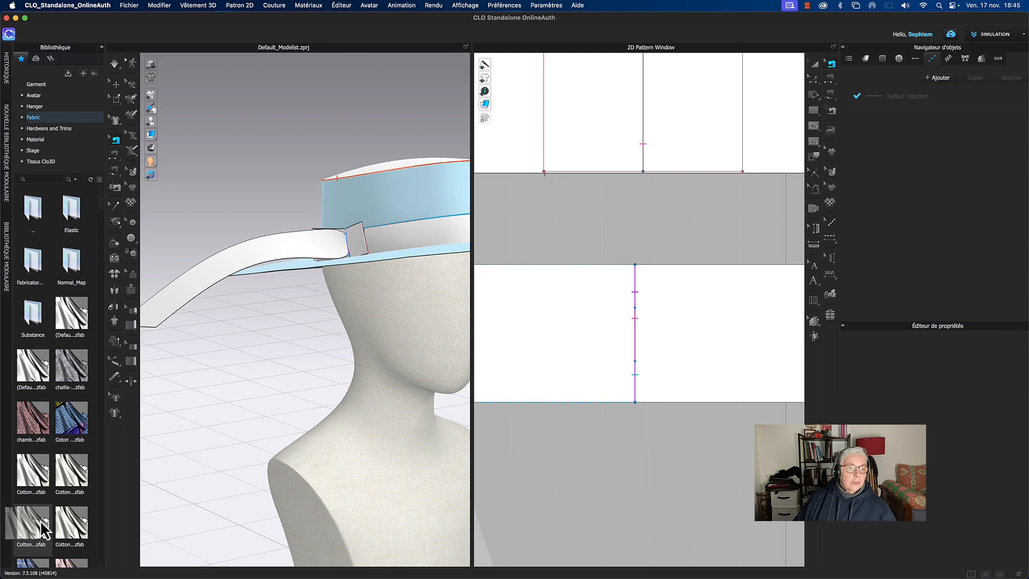
left_click(864, 58)
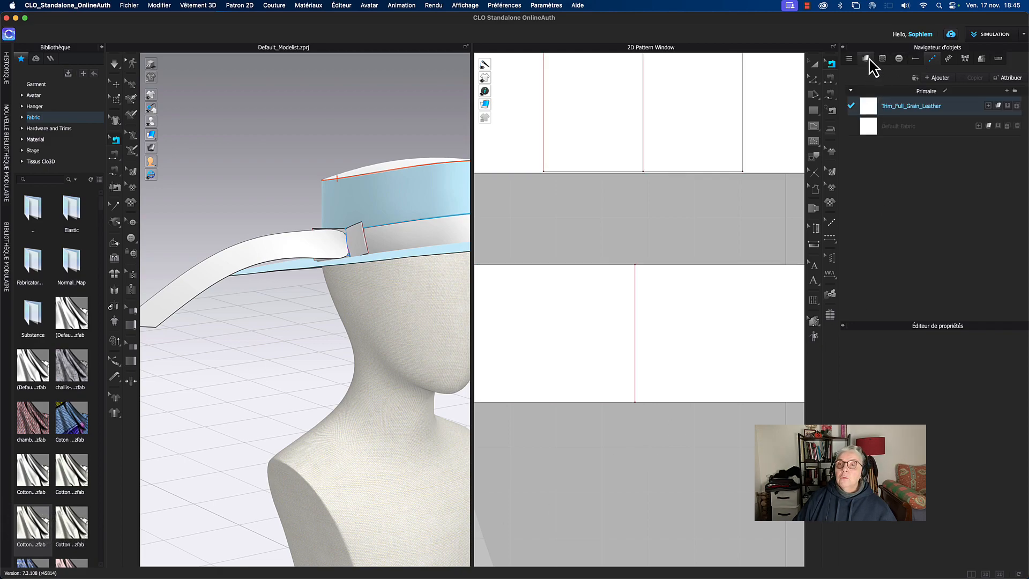
left_click_drag(33, 535, 873, 106)
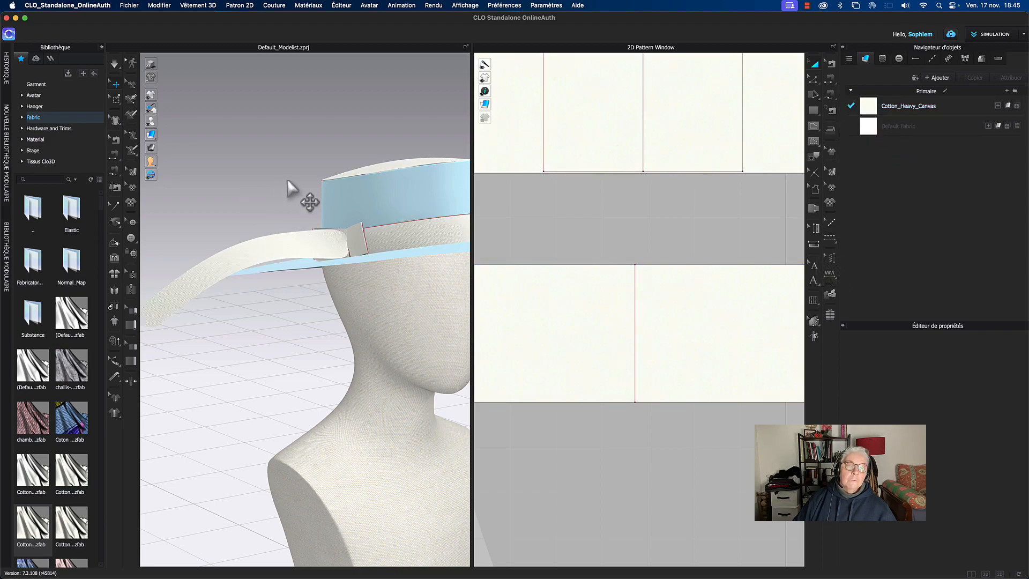
Step: Simulate the strip's drape in the canvas fabric and examine how it falls over the brim
key("space")
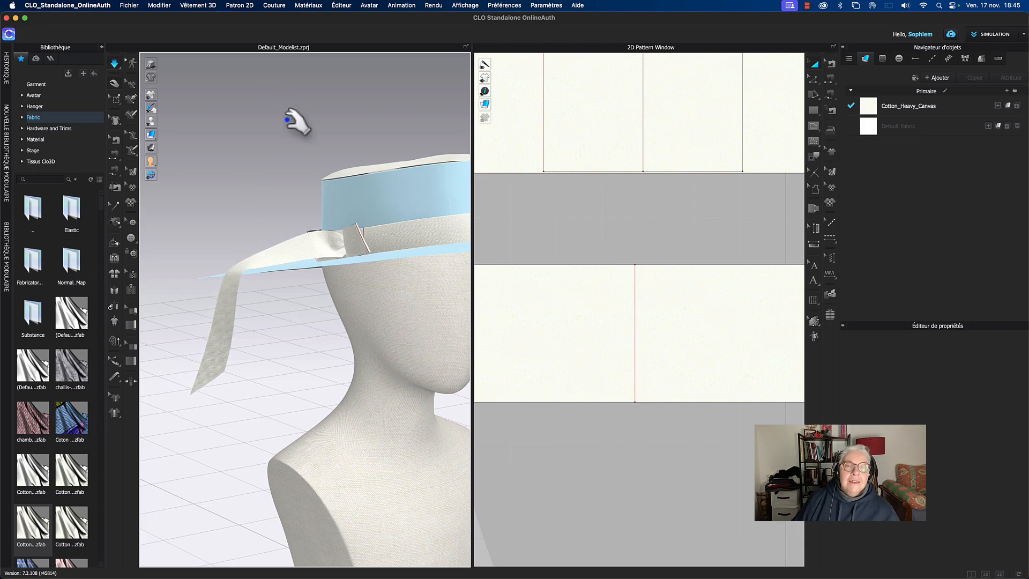
scroll(305, 150, "up", 5)
scroll(303, 145, "up", 3)
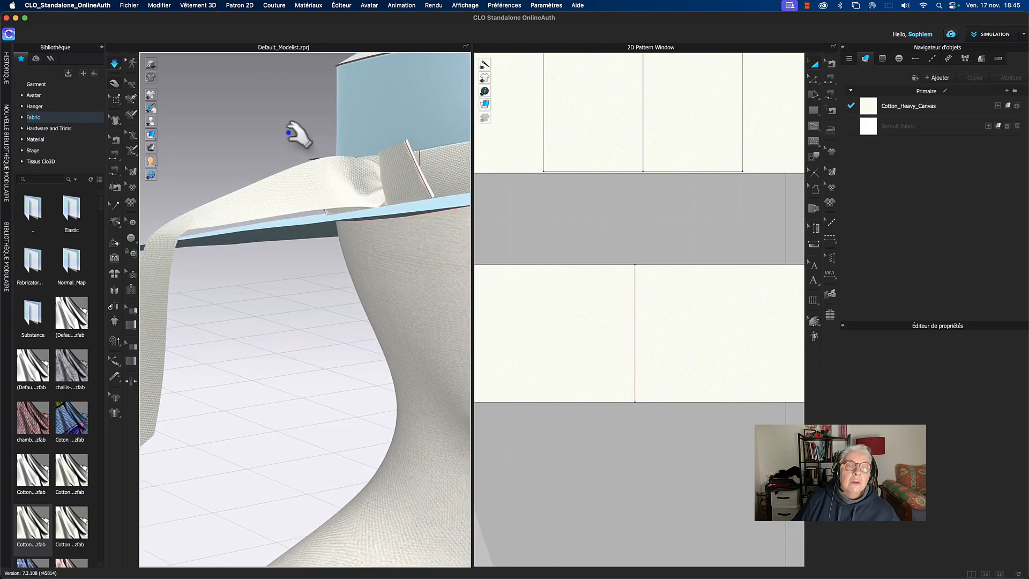
scroll(326, 259, "up", 3)
left_click_drag(276, 248, 310, 214)
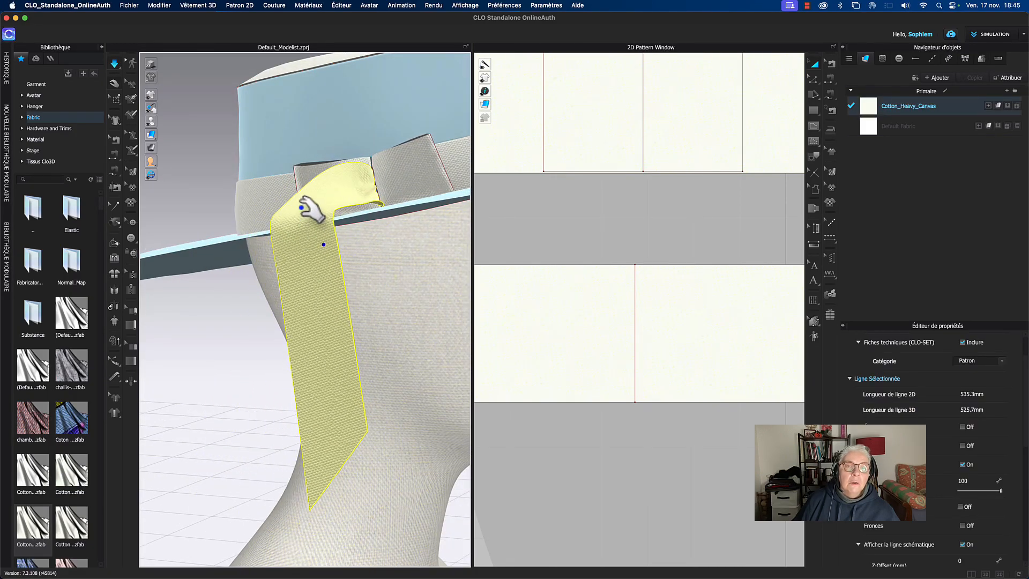
right_click_drag(273, 232, 379, 202)
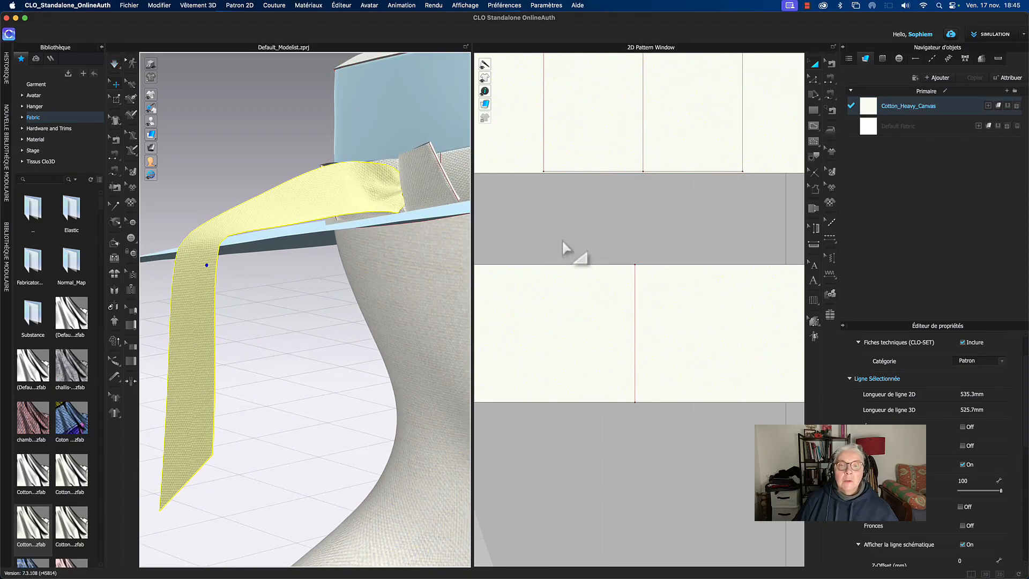
Step: Shorten the strip's seam to about 5.2 mm near the middle of the bow's centre line
scroll(633, 244, "down", 5)
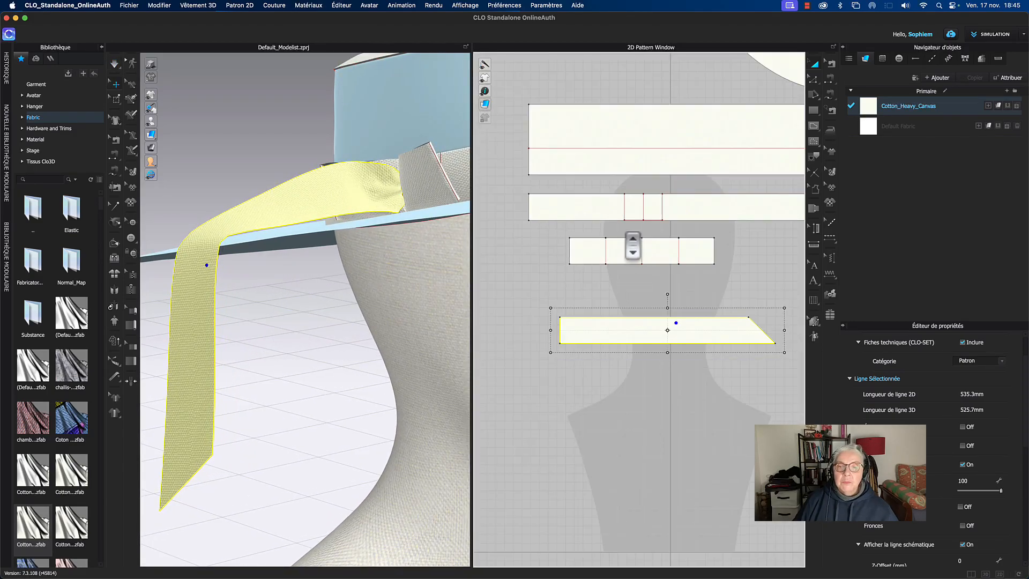
middle_click_drag(647, 298, 638, 258)
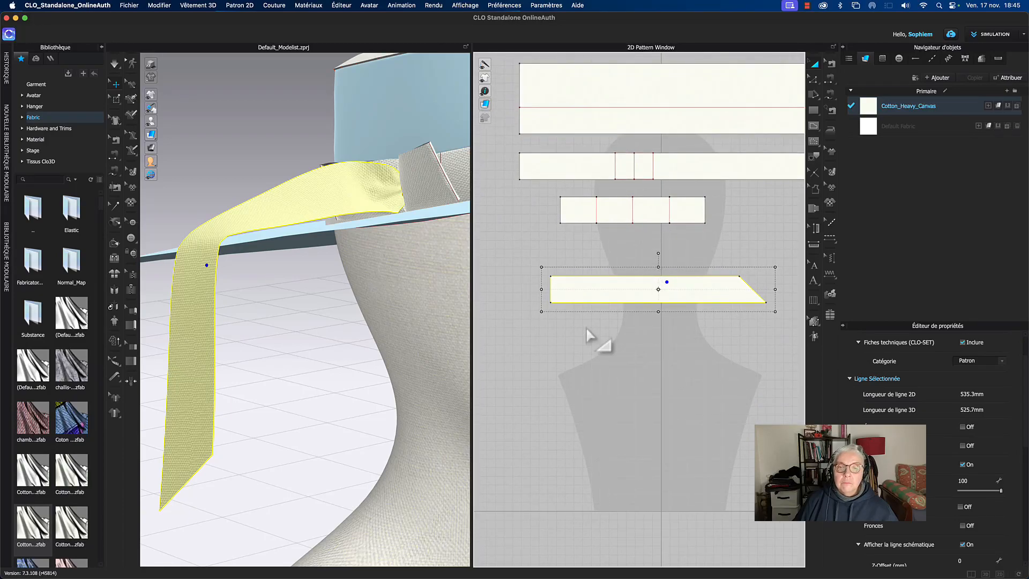
scroll(588, 330, "up", 2)
middle_click_drag(585, 325, 583, 332)
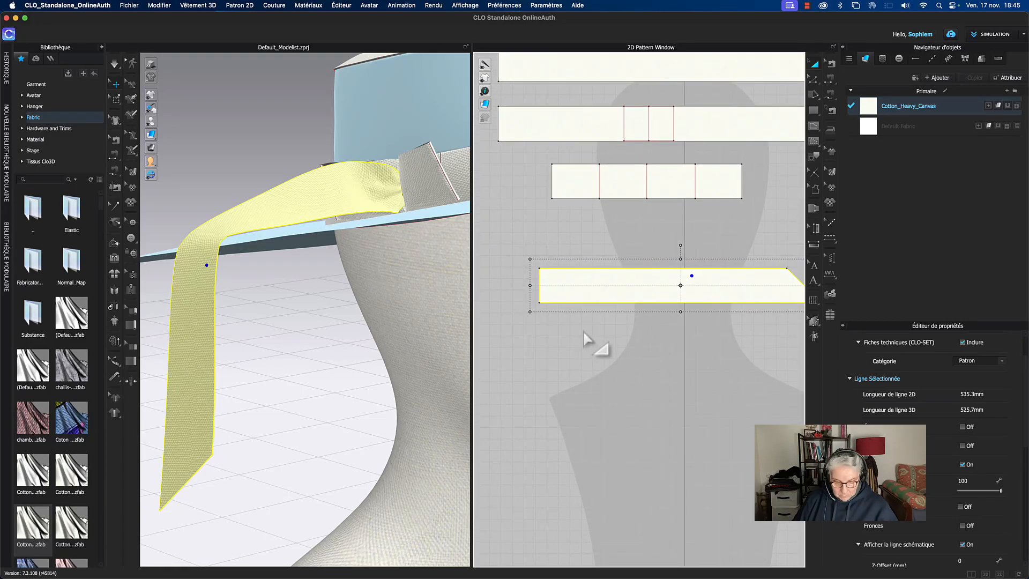
key("b")
left_click(541, 287)
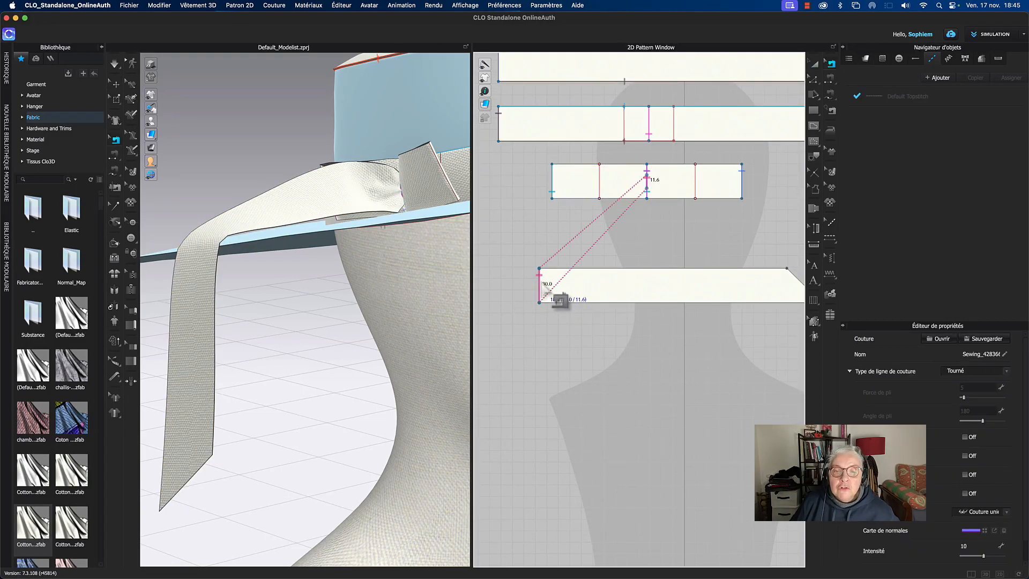
scroll(647, 176, "up", 3)
left_click_drag(649, 182, 650, 216)
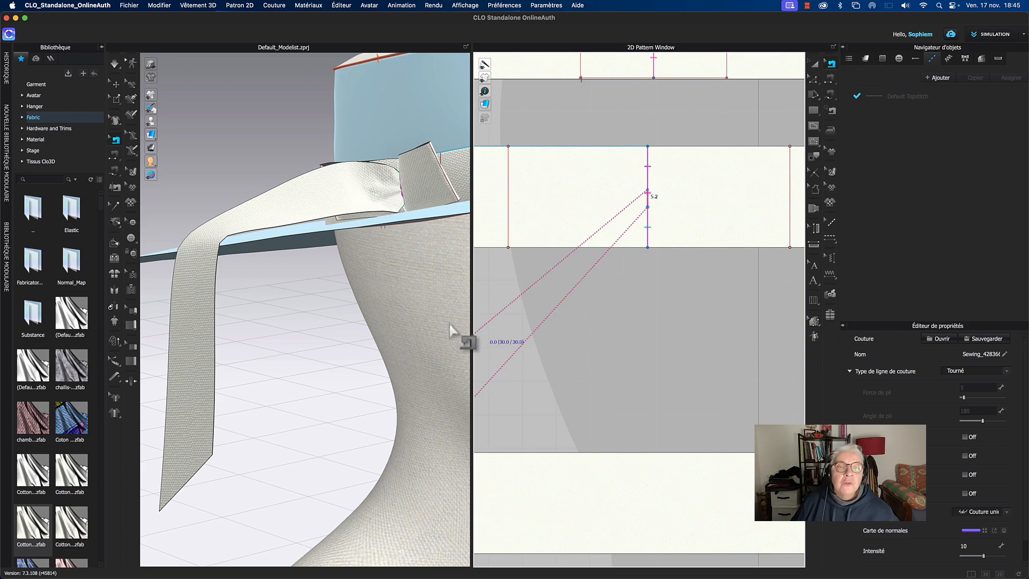
Step: Simulate and pull the strip in 3D until it folds over the bow's centre and hangs below the brim
key("space")
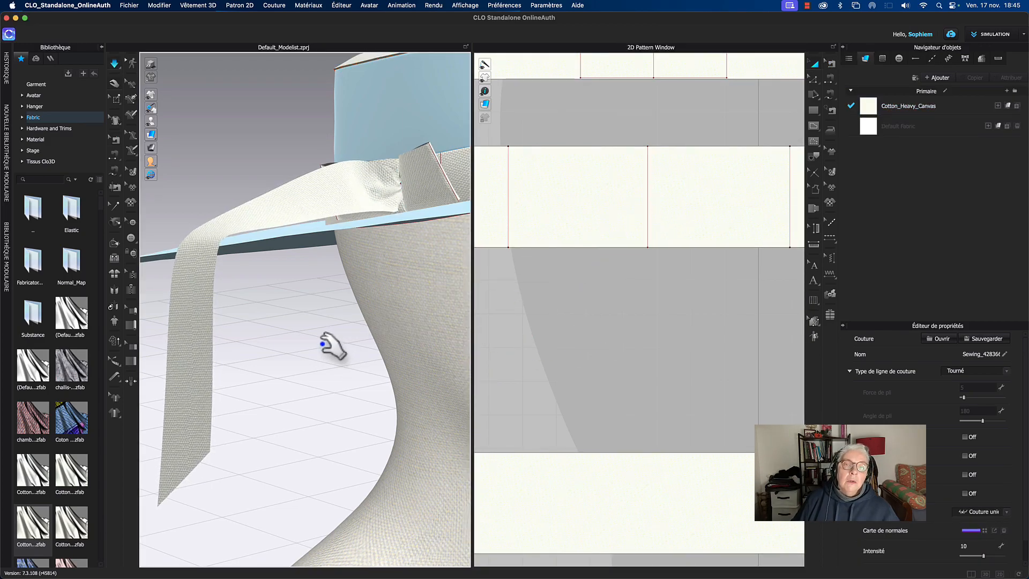
left_click(369, 205)
left_click_drag(375, 206, 360, 266)
left_click(610, 328)
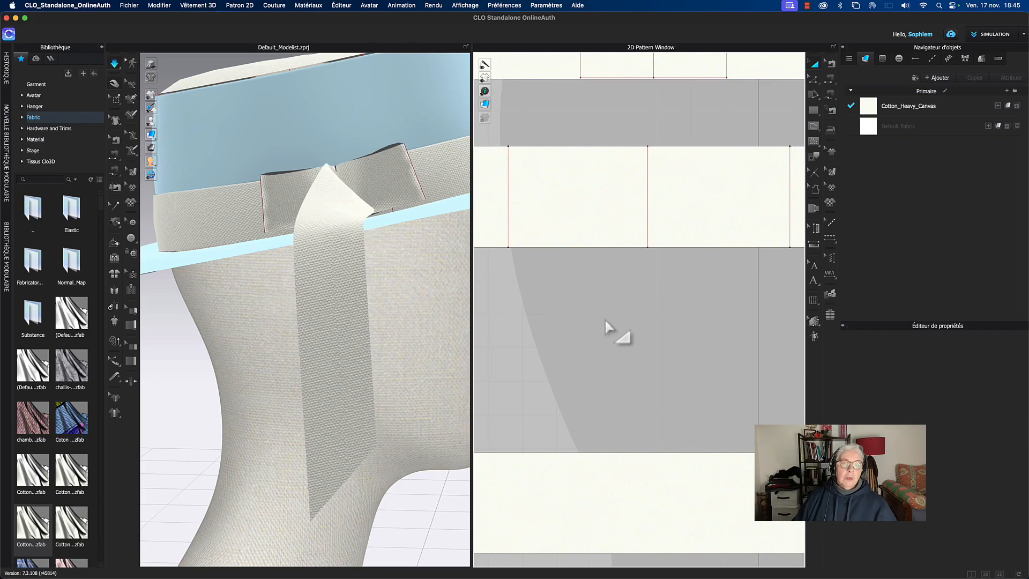
Step: Try to clone the slanted strip as a layer above the original and simulate it
middle_click_drag(608, 321, 598, 323)
scroll(635, 328, "down", 5)
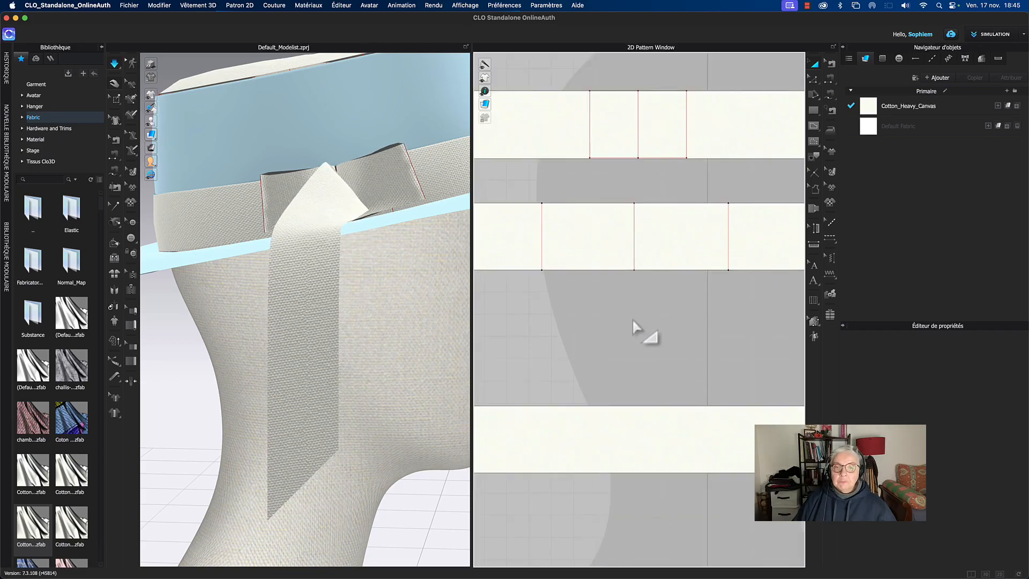
middle_click_drag(638, 354, 633, 353)
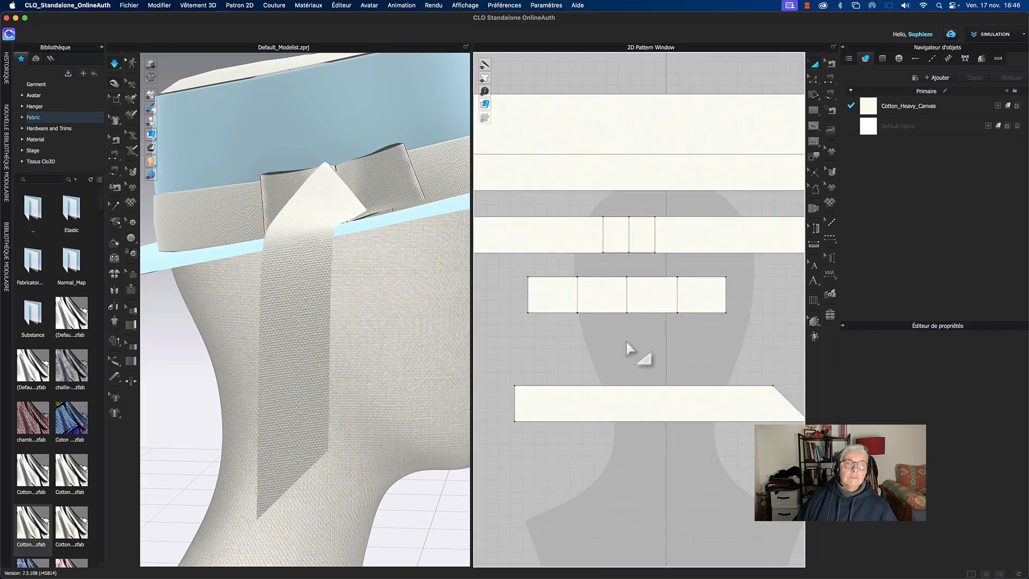
left_click(631, 396)
right_click(626, 401)
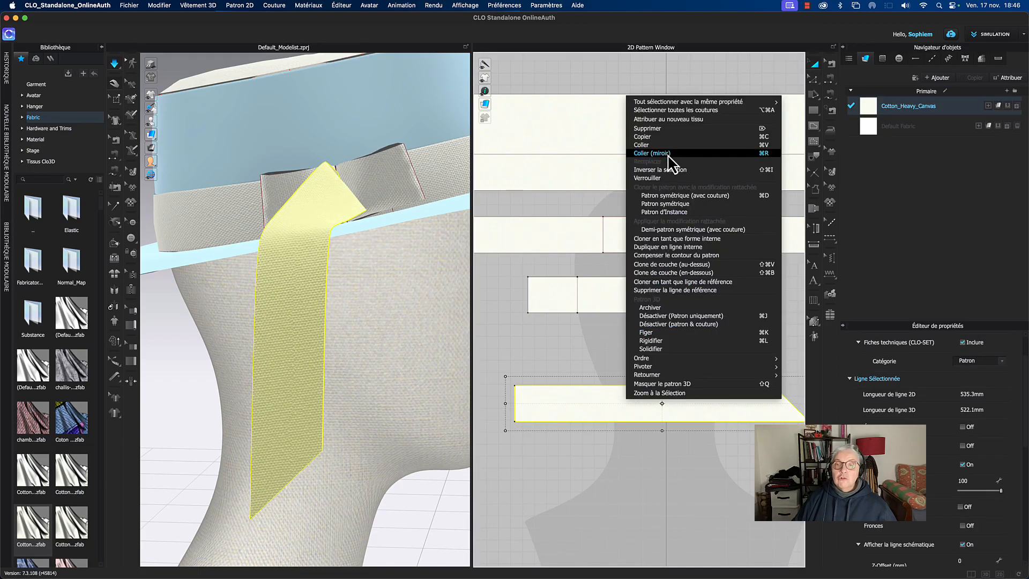
left_click(671, 264)
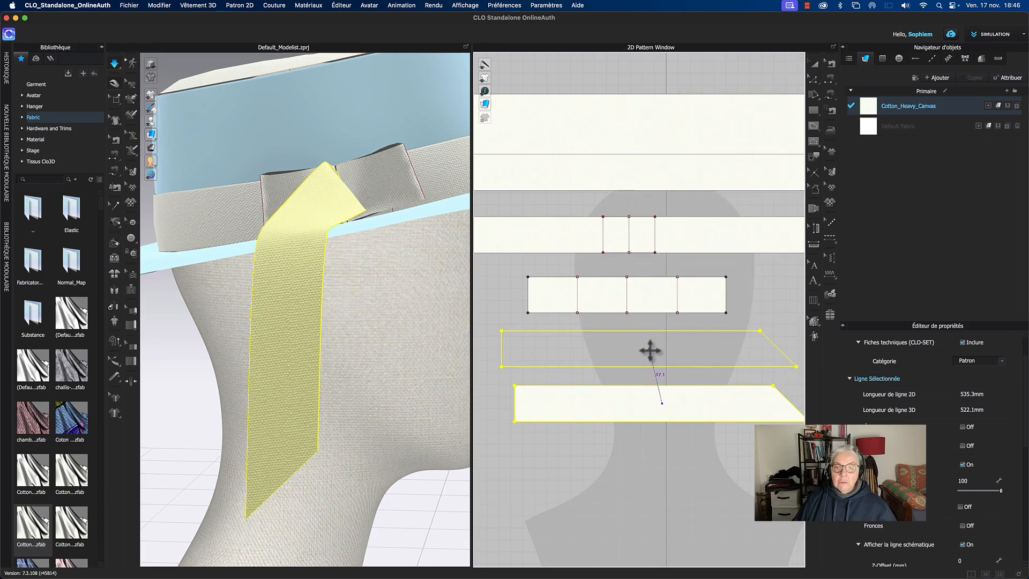
left_click(663, 350)
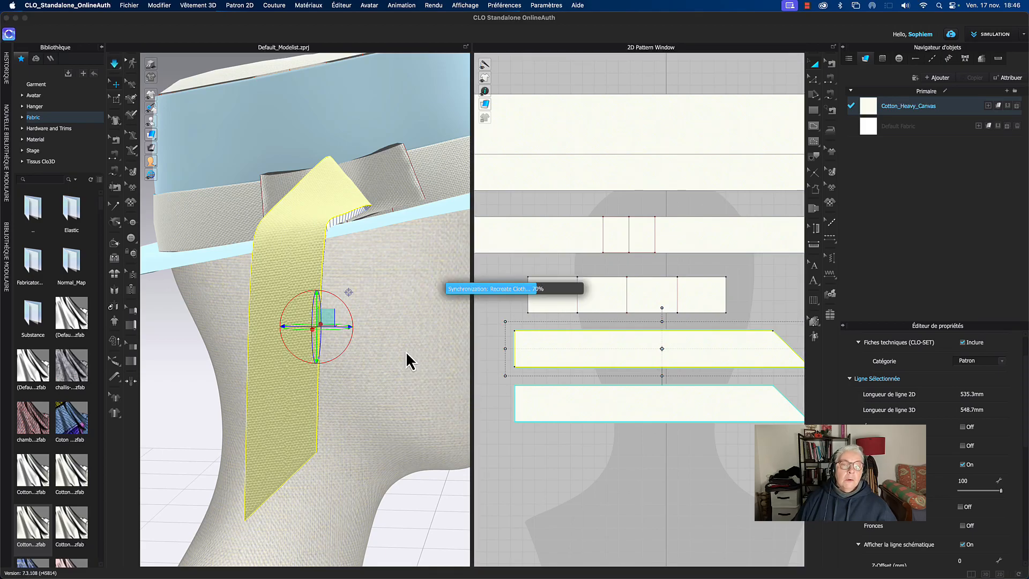
key("space")
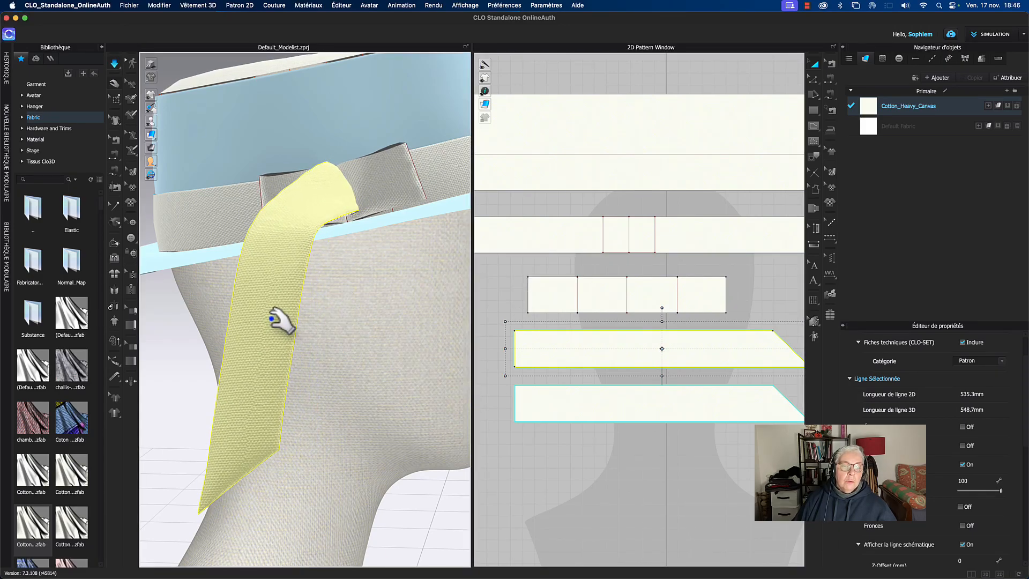
key("space")
key("space")
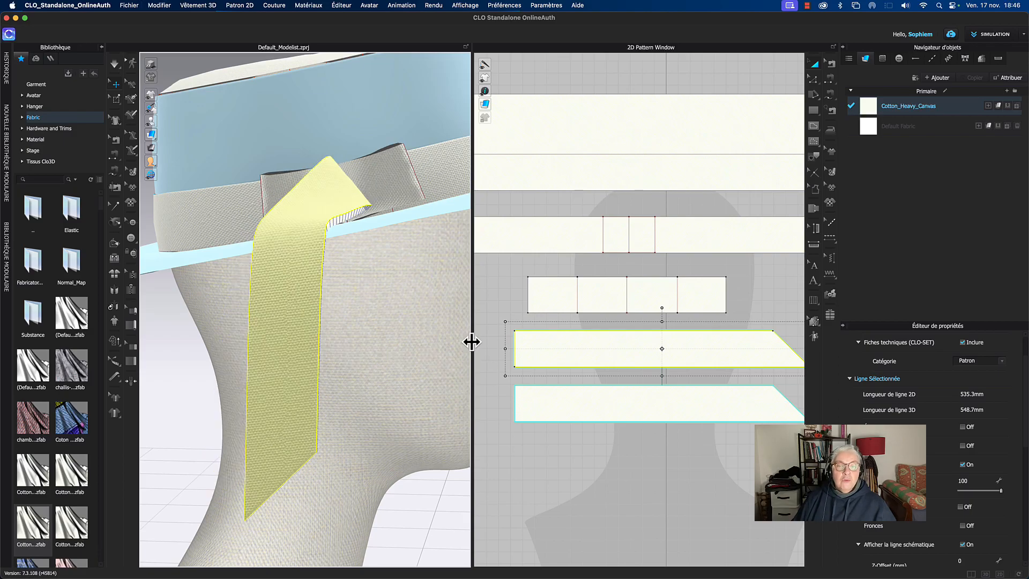
left_click(539, 426)
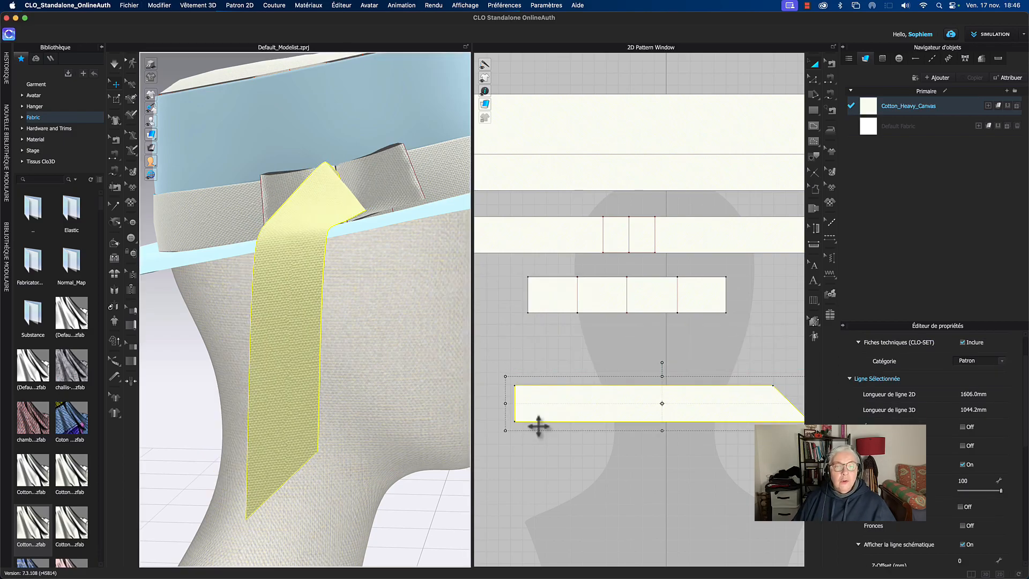
Step: Copy the slanted strip above the original in 2D, then tilt and place the copy at the bow's centre in 3D
left_click(318, 328)
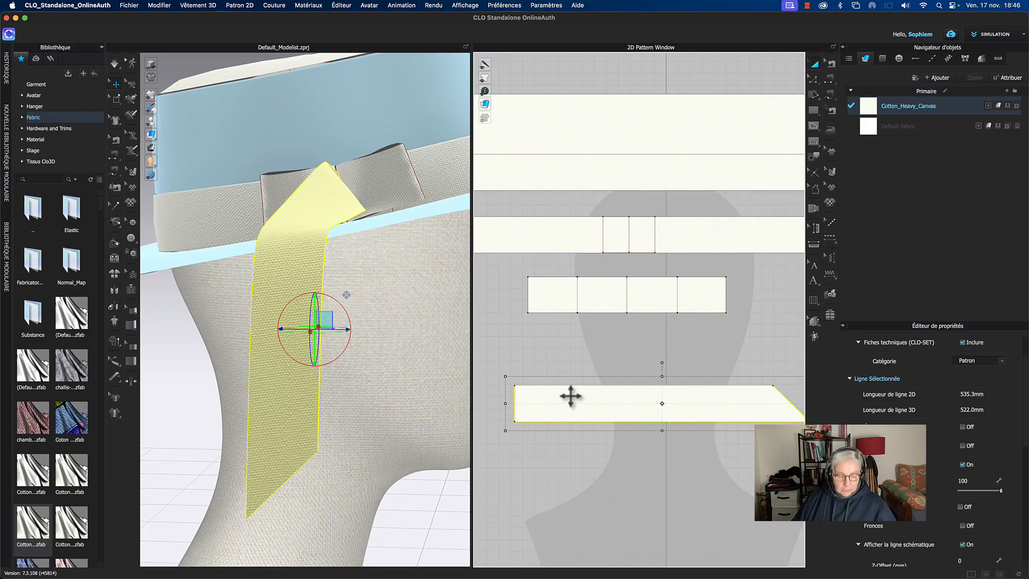
left_click_drag(570, 396, 646, 356, "shift")
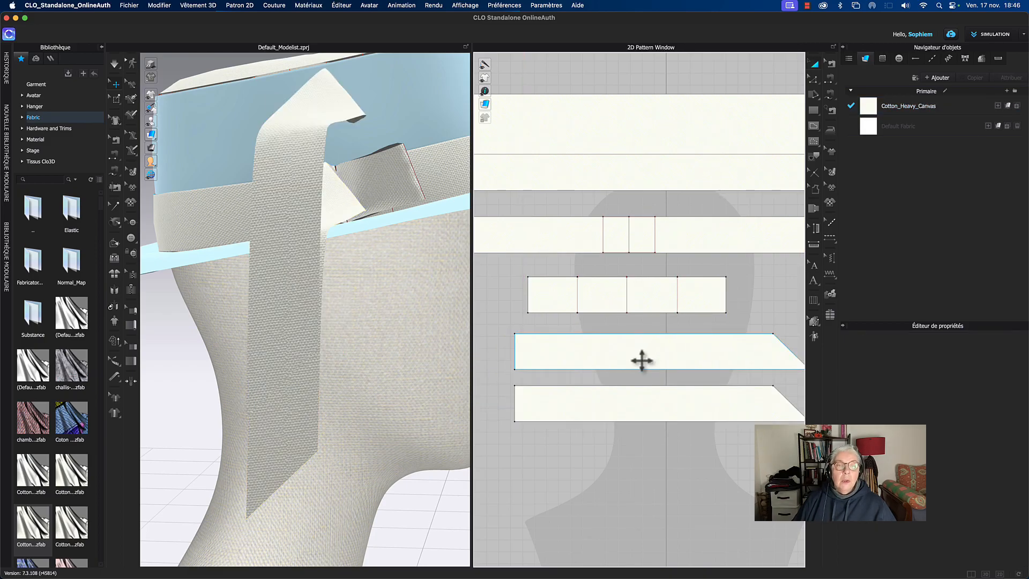
left_click_drag(302, 167, 360, 228)
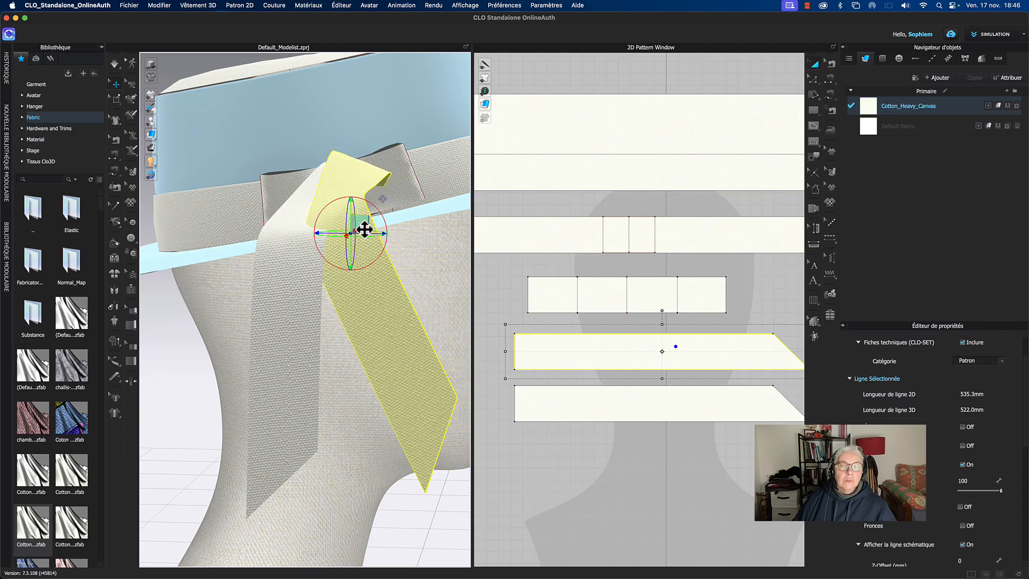
Step: Try to flip the copied strip horizontally in the pattern layout
right_click(582, 359)
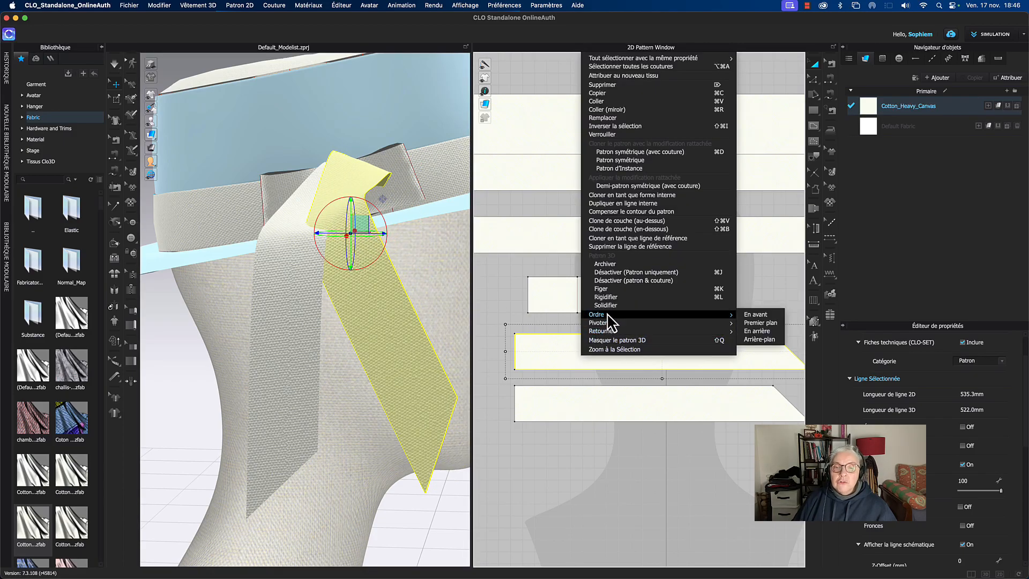
mouse_move(611, 332)
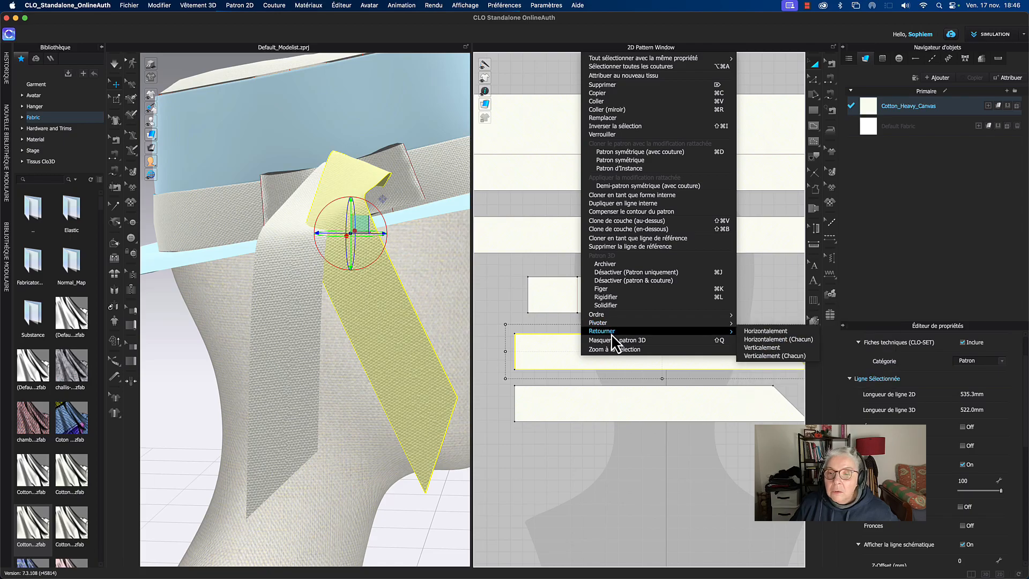
left_click(768, 333)
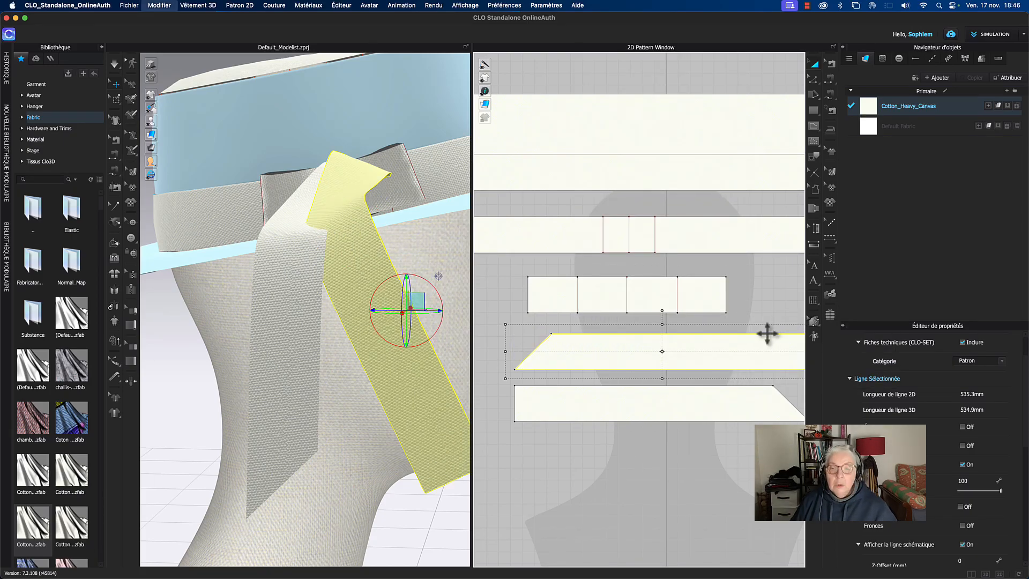
Step: Flip the copied strip vertically in the pattern layout to mirror its slanted end
right_click(718, 360)
mouse_move(760, 337)
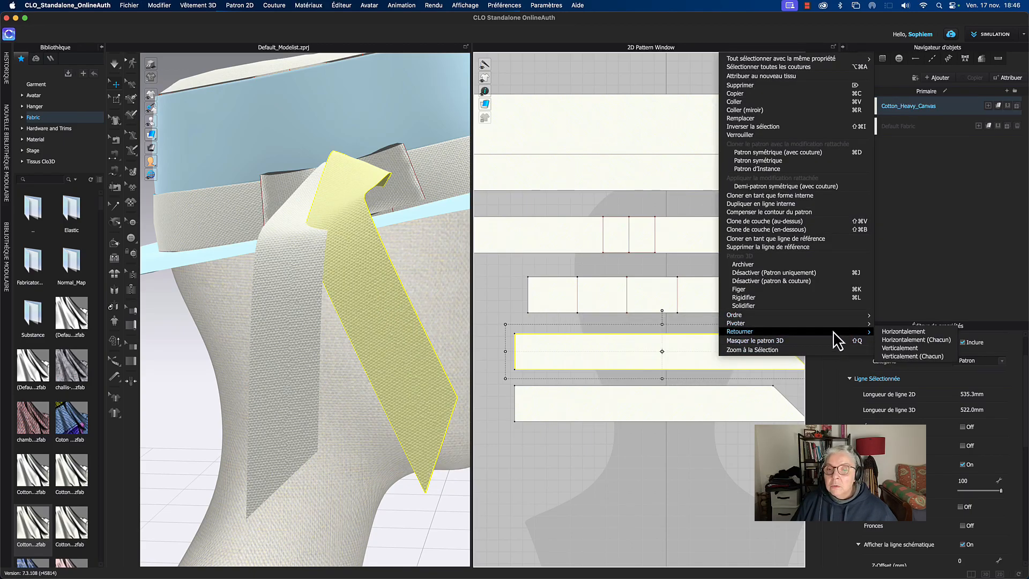
mouse_move(869, 335)
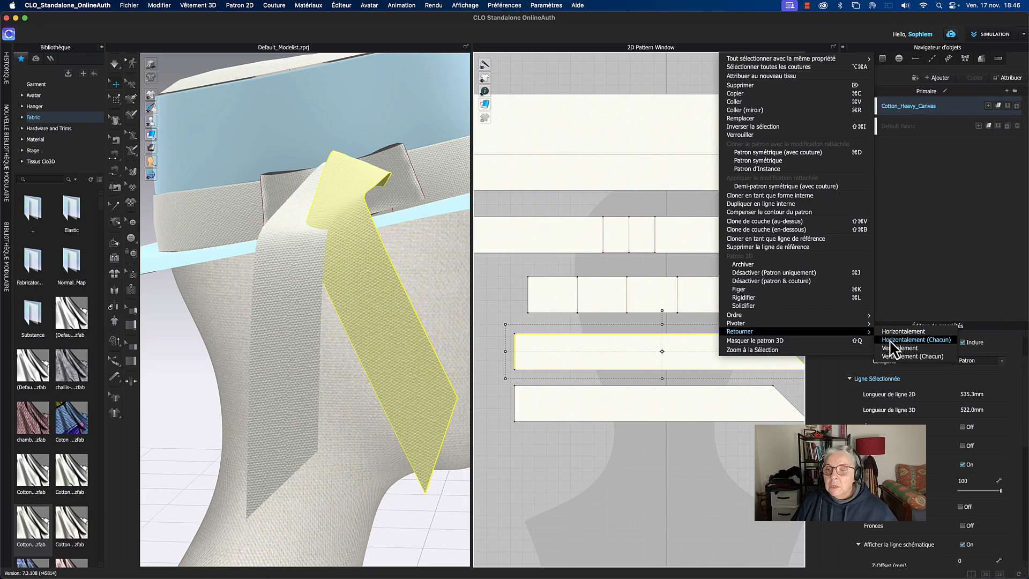
left_click(896, 349)
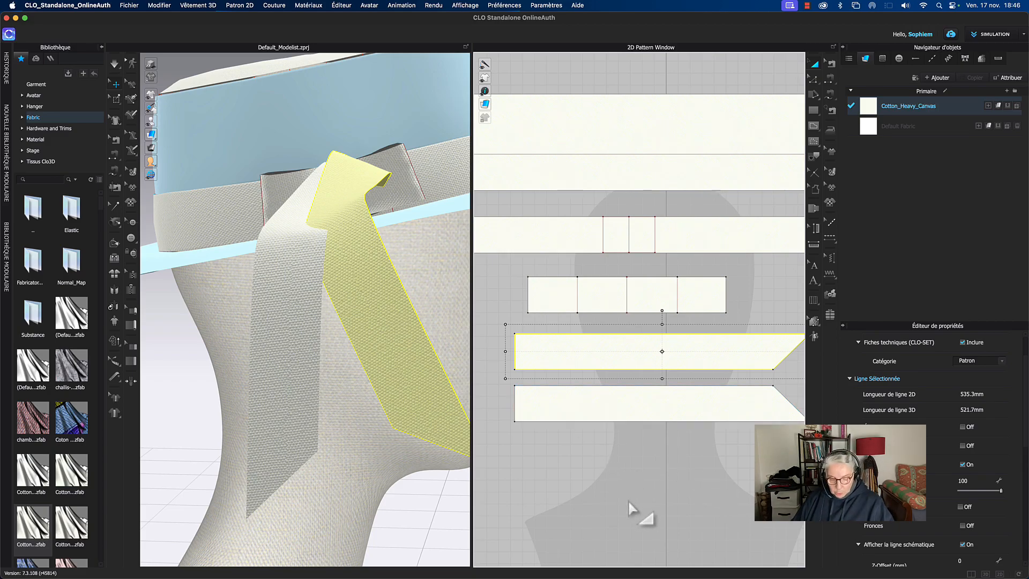
Step: Sew the copied strip's straight short end to the full 30 mm centre line of the bow pattern
key("shift+s")
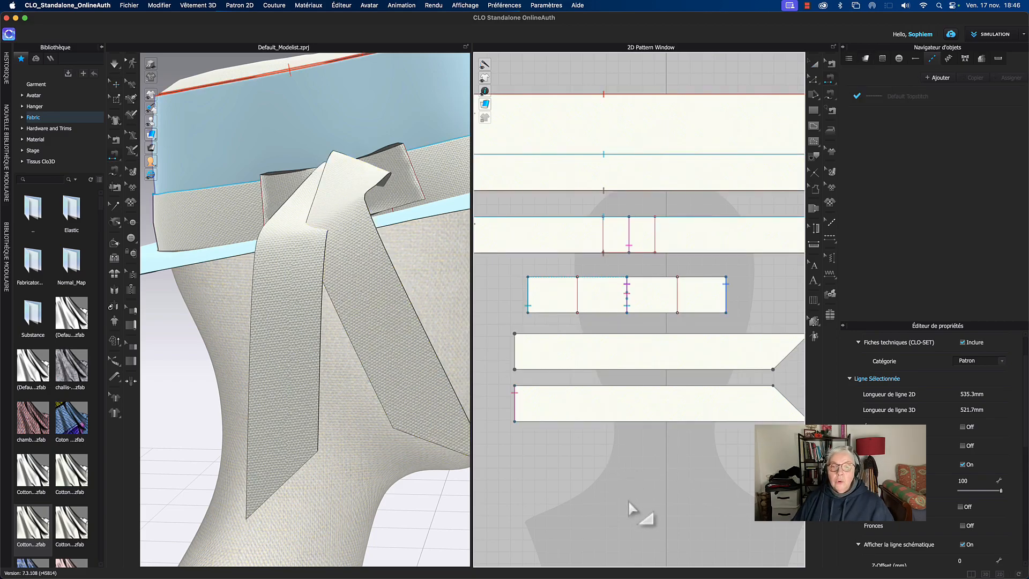
left_click(516, 355)
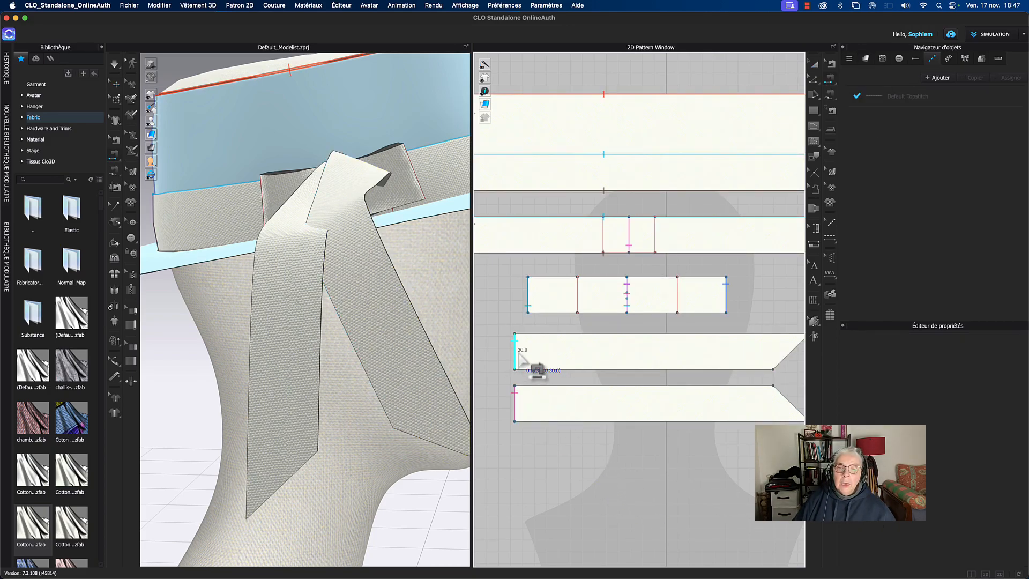
left_click(628, 294)
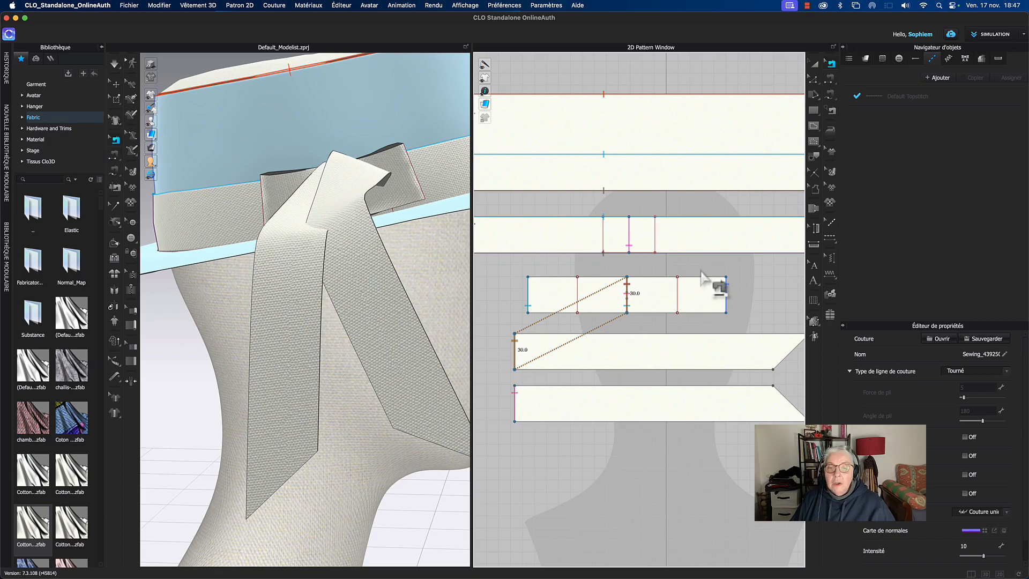
key("Escape")
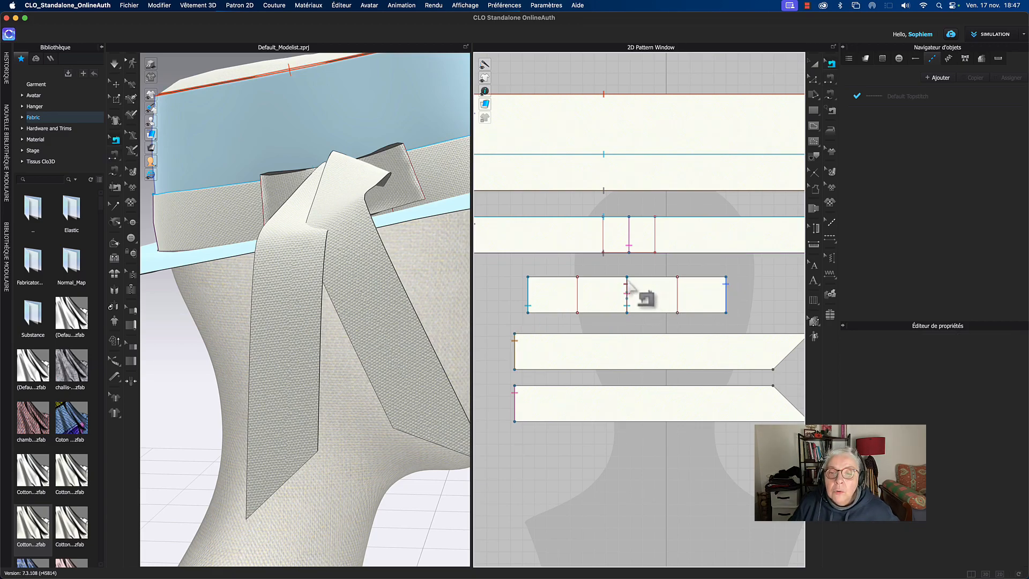
Step: Shorten the copied strip's seam on the bow pattern's centre line to a middle segment of about 6.4 mm
left_click(628, 290)
left_click(641, 319)
scroll(611, 311, "up", 5)
key("Escape")
left_click(605, 298)
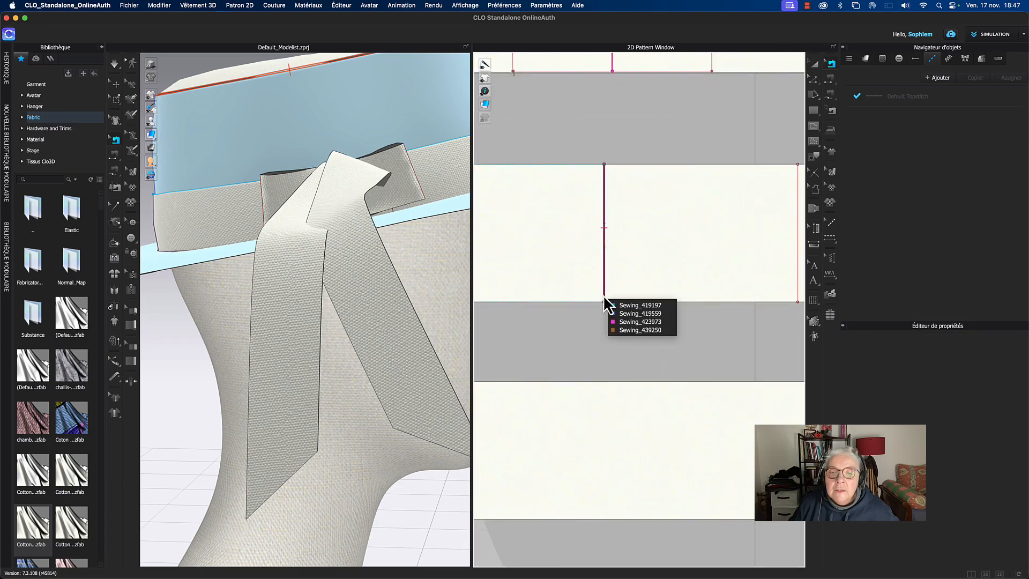
left_click(617, 329)
left_click_drag(605, 303, 604, 252)
left_click_drag(606, 177, 605, 237)
left_click_drag(607, 283, 605, 267)
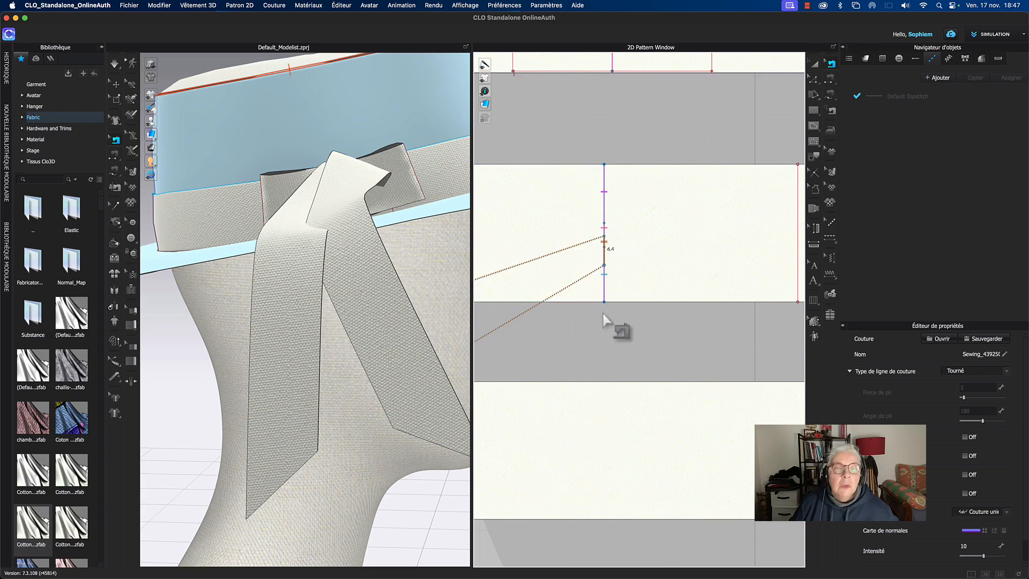
Step: Simulate the garment and pull the hanging strips and the bow's loop into shape on the hatband
key("space")
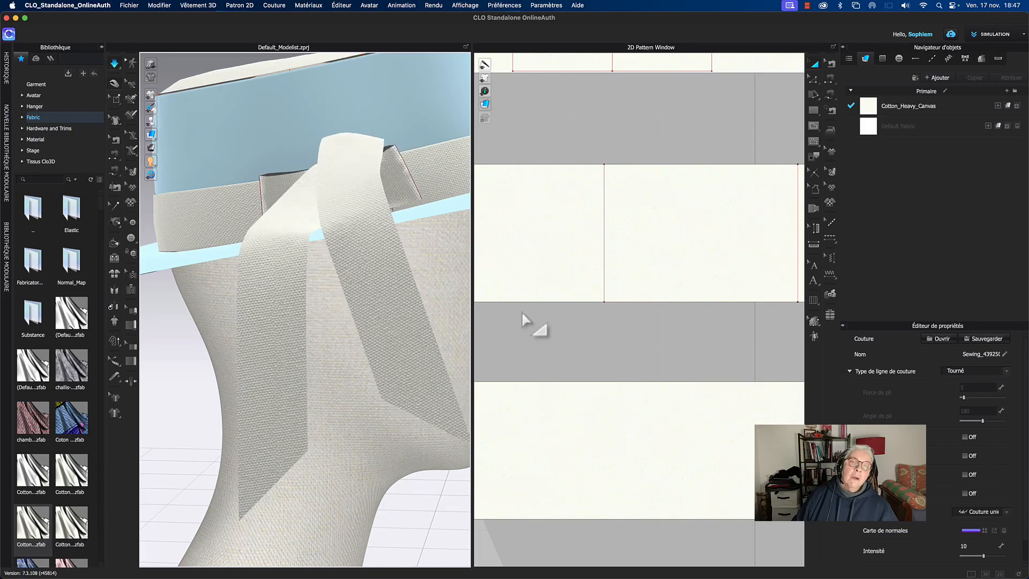
left_click(391, 354)
left_click_drag(391, 355, 397, 208)
right_click_drag(397, 207, 234, 250)
left_click_drag(407, 172, 436, 172)
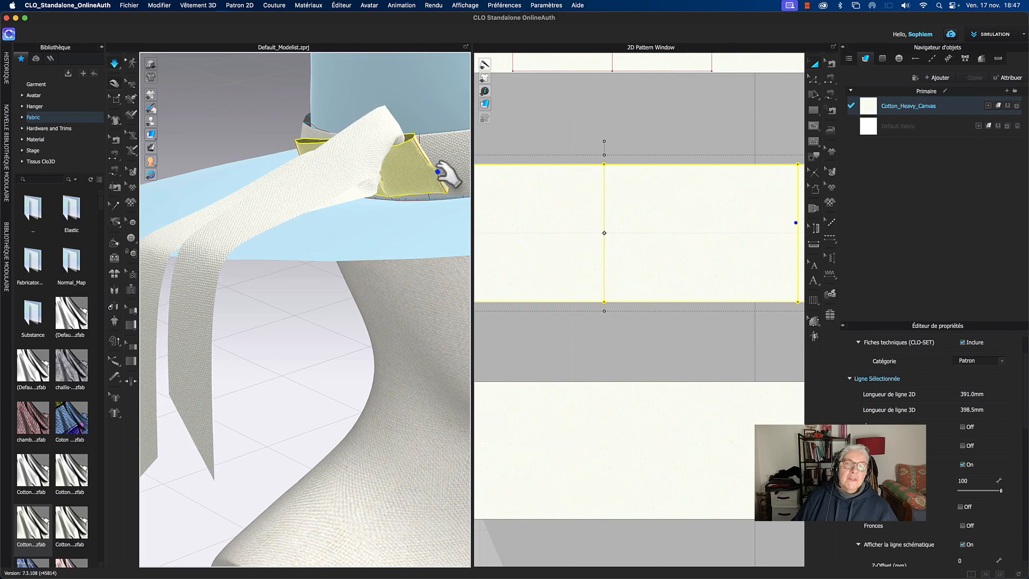
Step: Freeze the folded bow pattern in the 3D garment
key("b")
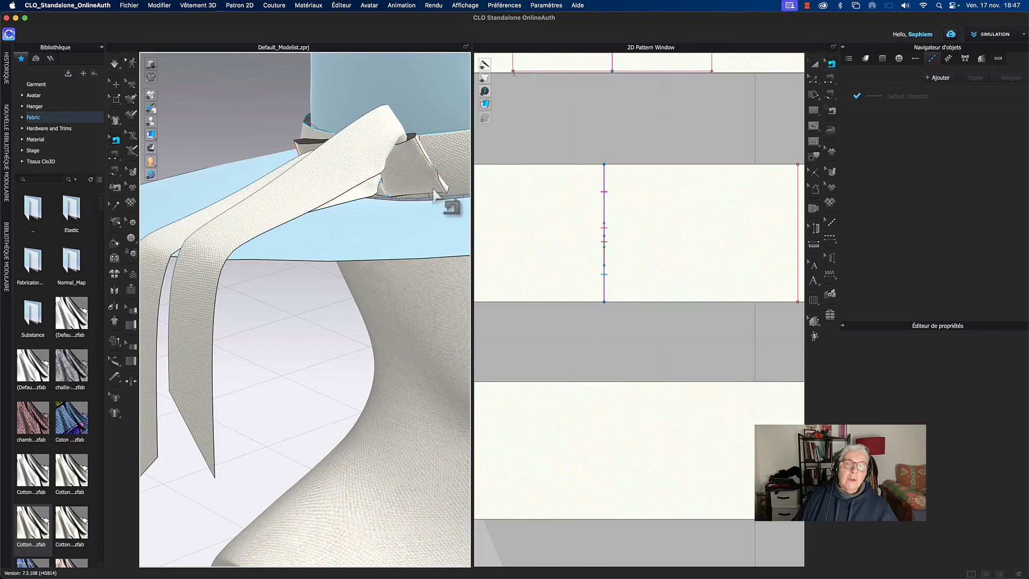
left_click(115, 83)
left_click(396, 178)
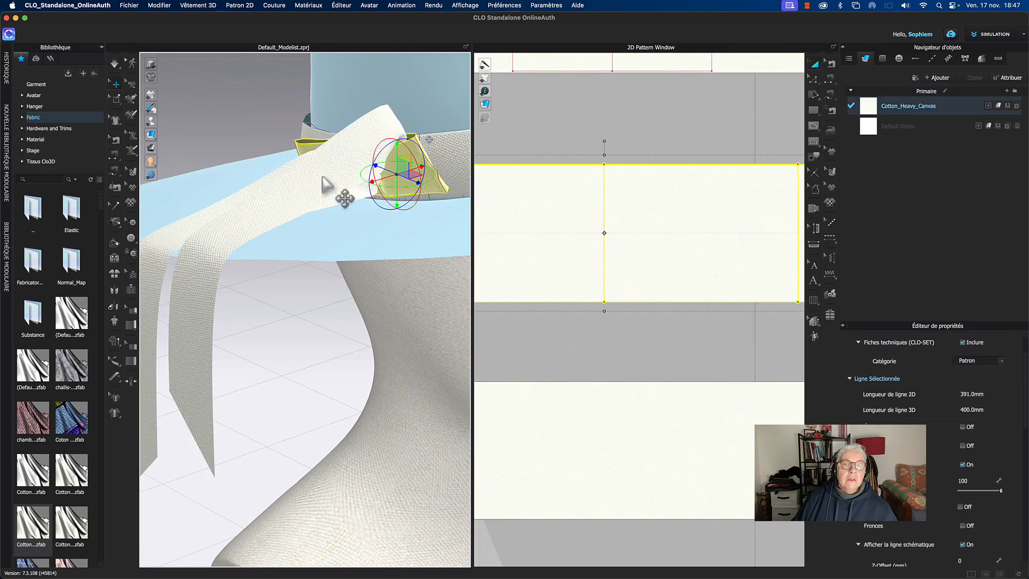
right_click(309, 151)
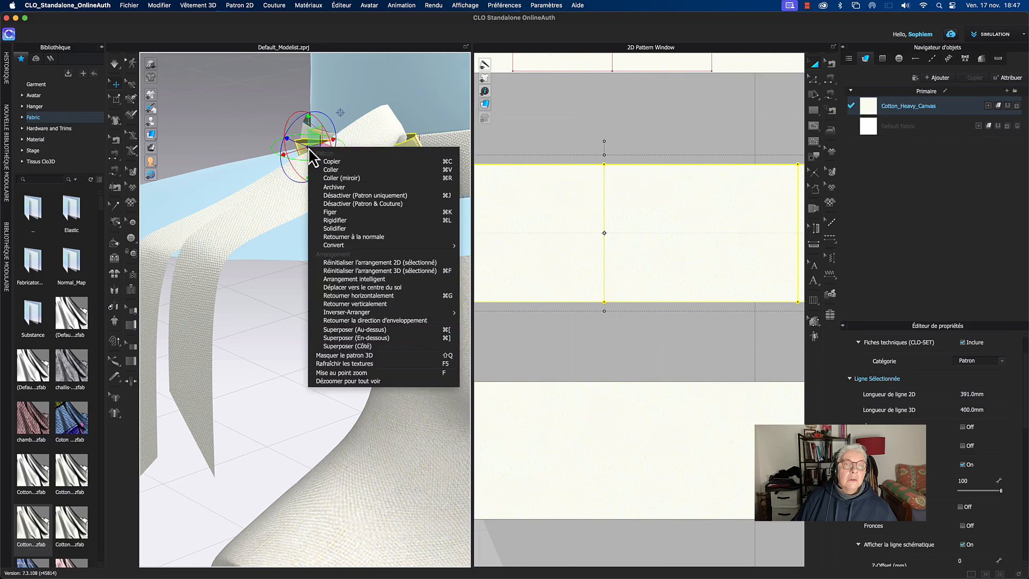
left_click(340, 213)
left_click(247, 97)
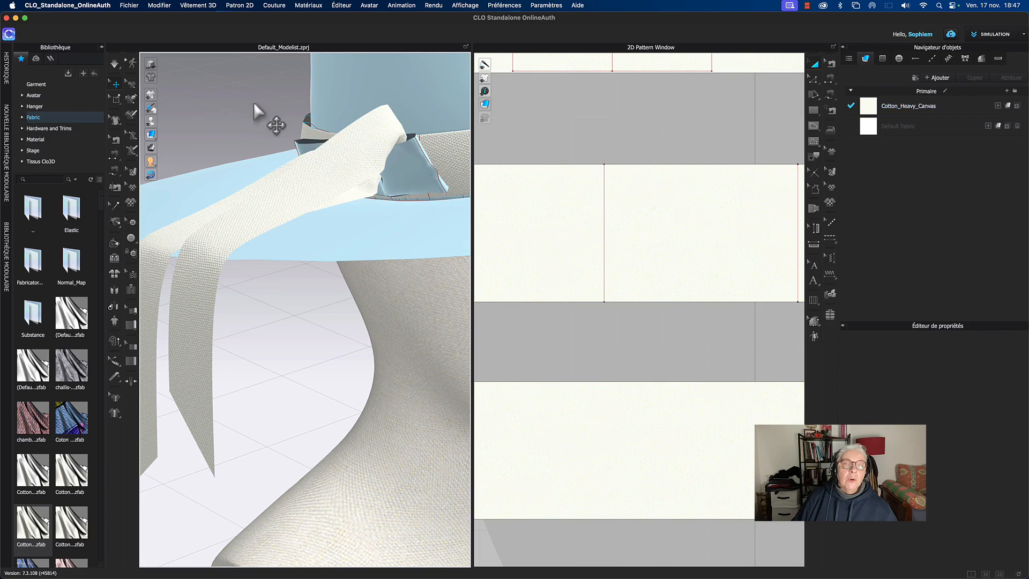
Step: Arrange the two hanging strips below the frozen bow in 3D and inspect the hat from several angles
left_click_drag(345, 169, 318, 225)
right_click_drag(318, 225, 362, 219)
left_click_drag(290, 229, 349, 459)
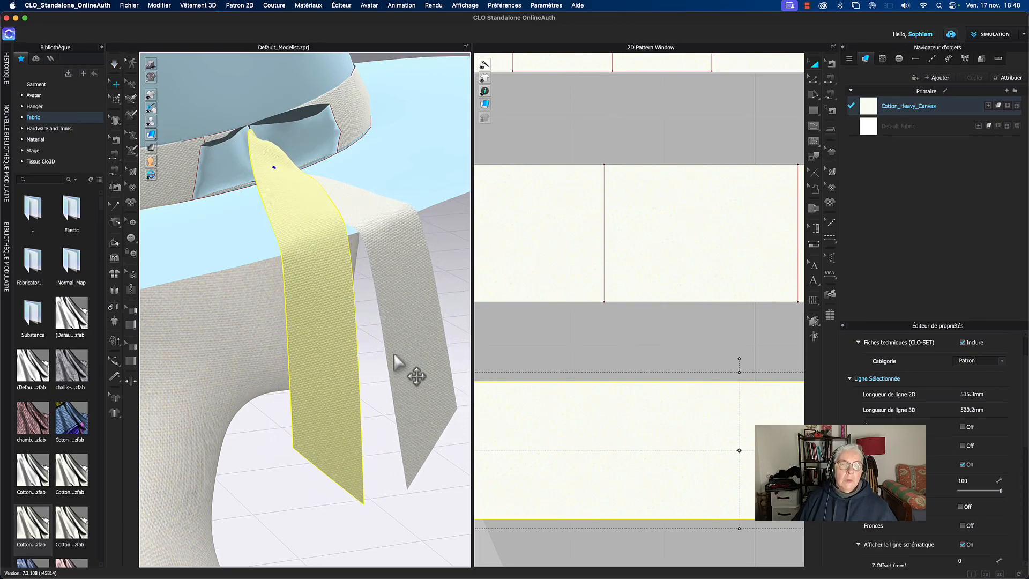
right_click_drag(393, 353, 381, 357)
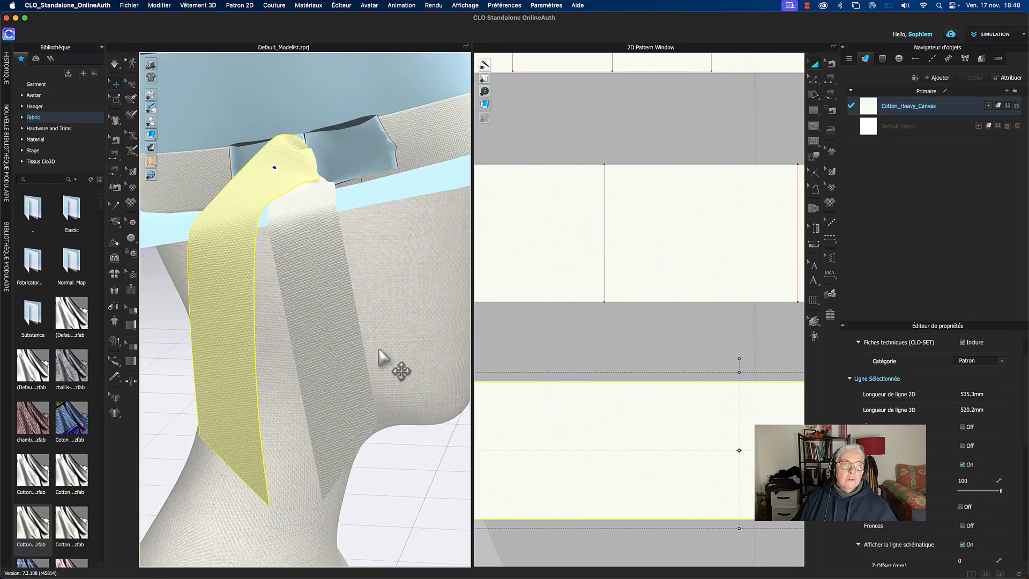
scroll(414, 268, "down", 10)
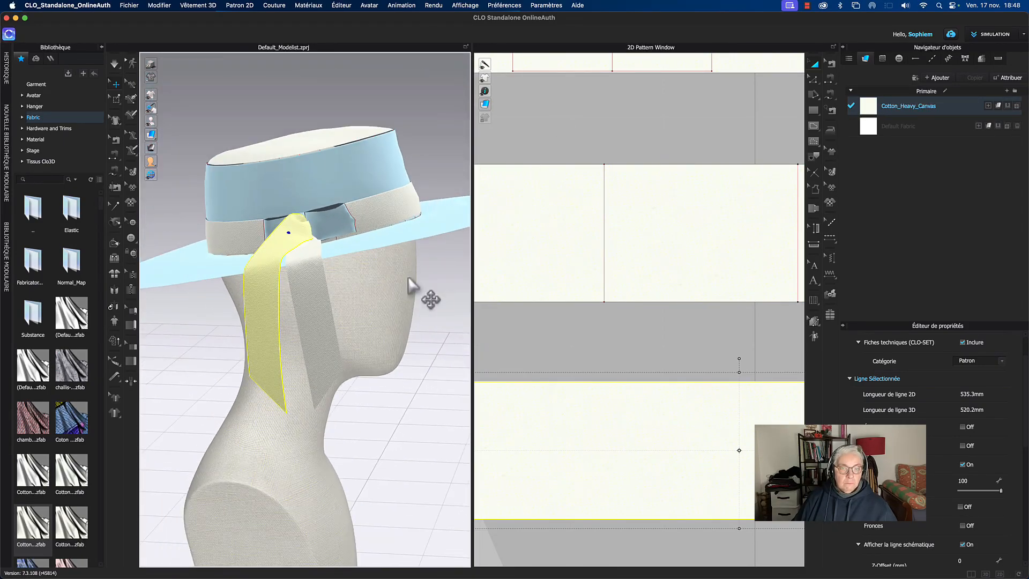
right_click_drag(426, 160, 330, 166)
right_click_drag(364, 166, 416, 163)
scroll(575, 346, "down", 5)
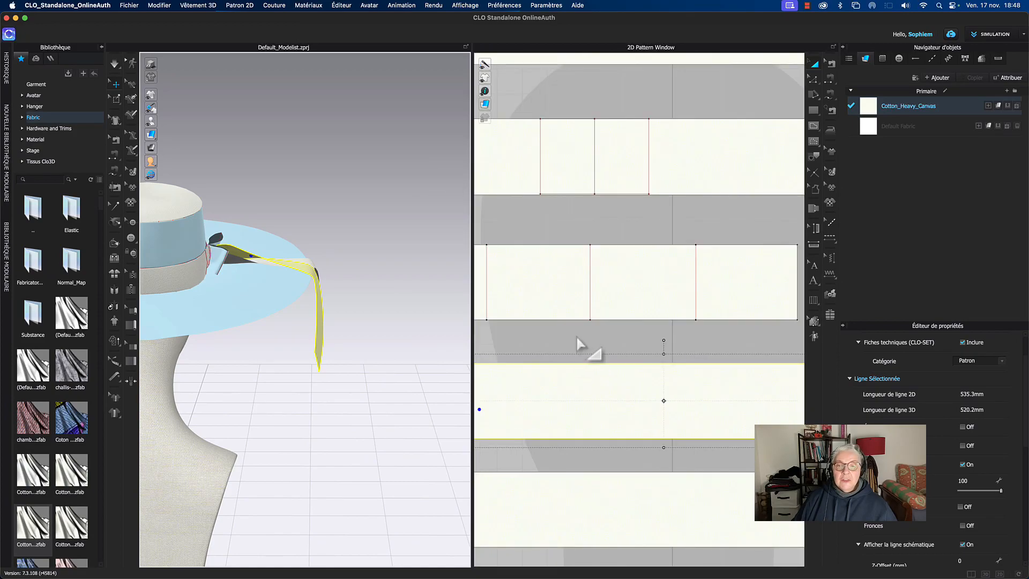
Step: Move the bow's attachment rectangle and its centre line along the hatband pattern to the band's left end
scroll(655, 344, "down", 4)
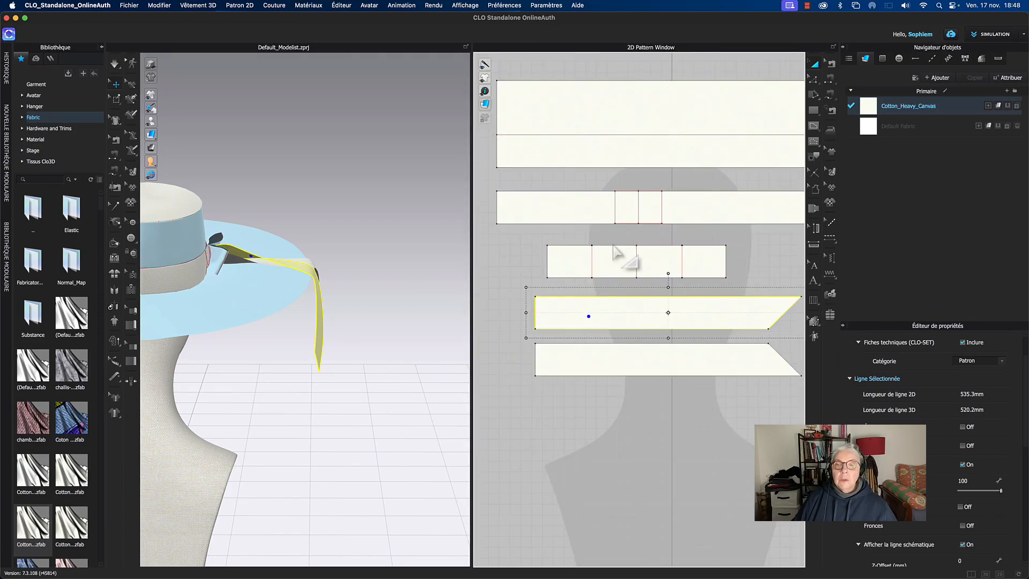
left_click(613, 254)
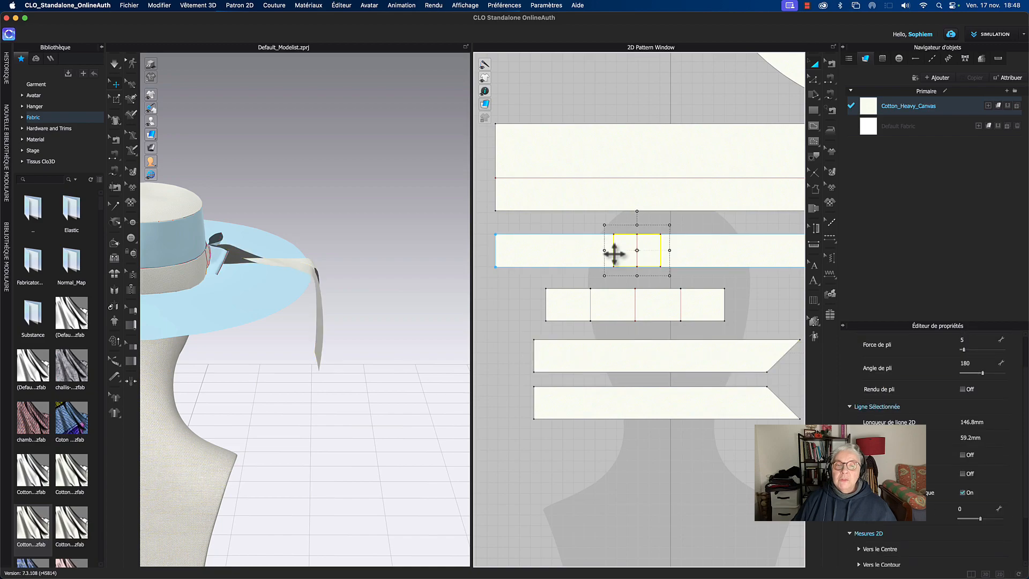
left_click(612, 284)
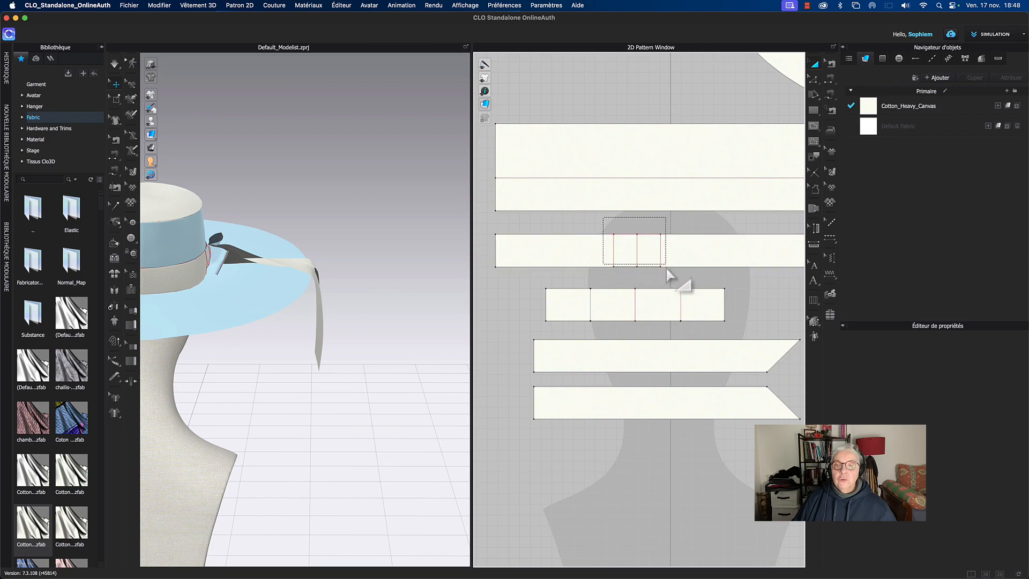
left_click(634, 266)
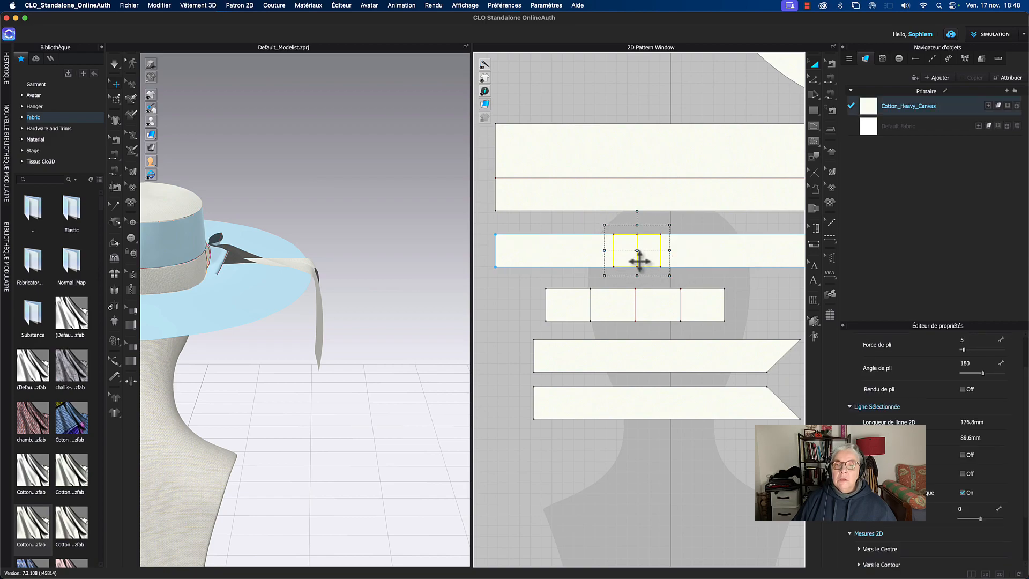
left_click_drag(637, 260, 557, 259)
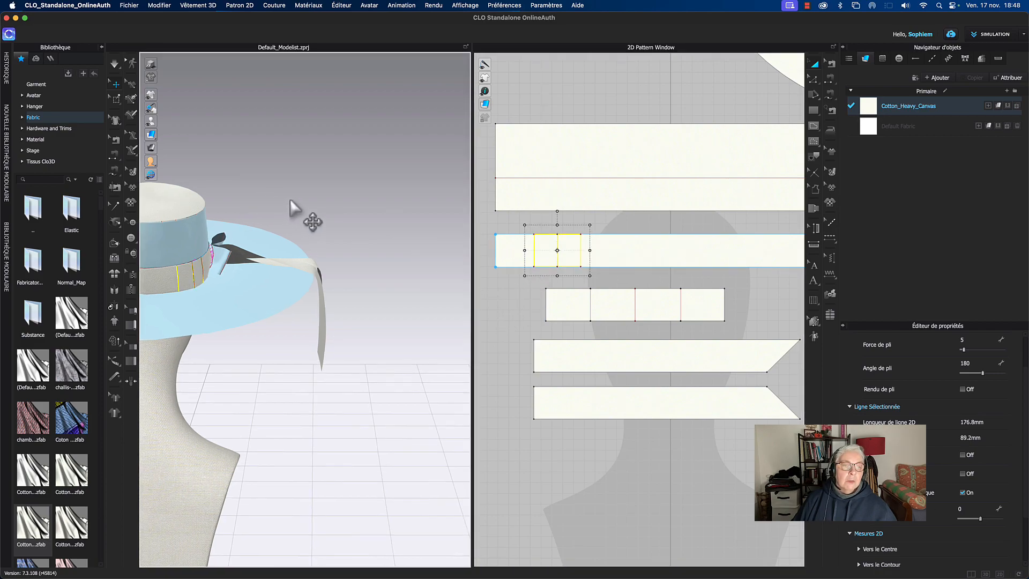
scroll(298, 211, "up", 3)
left_click_drag(558, 260, 523, 260)
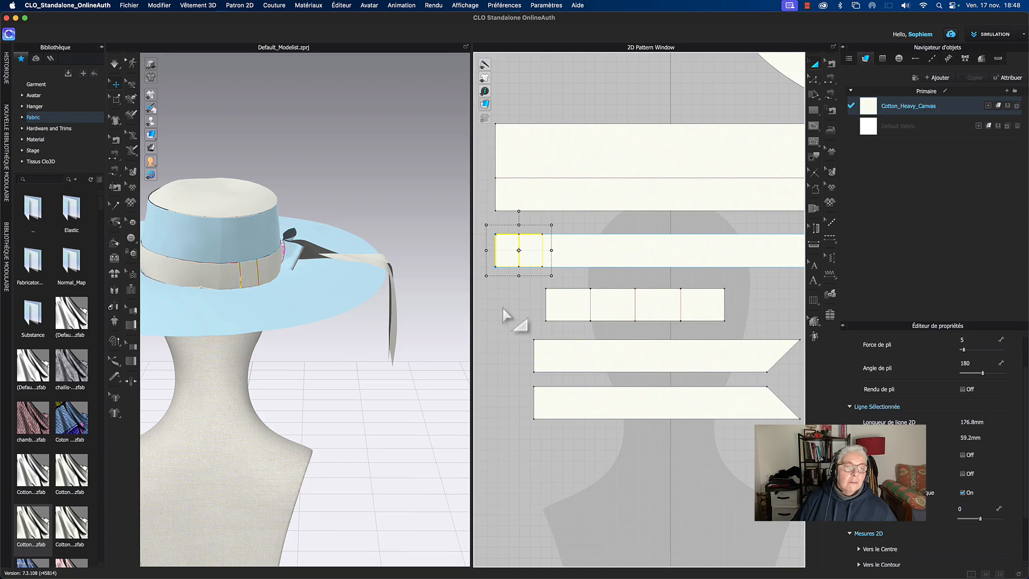
Step: Unfreeze the bow and simulate to bring it to its new attachment position on the hatband
left_click(299, 250)
right_click(297, 248)
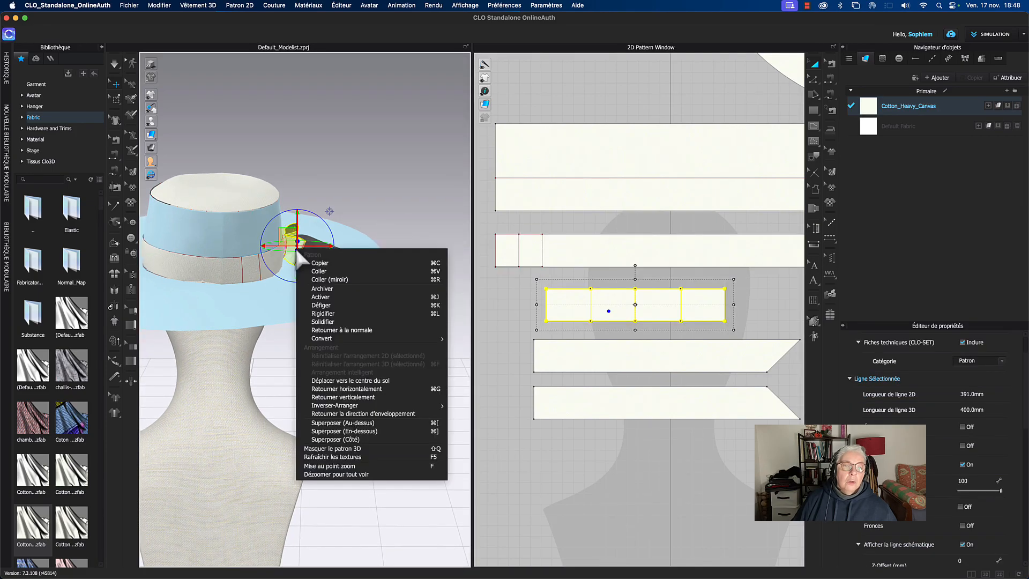
left_click(321, 305)
key("space")
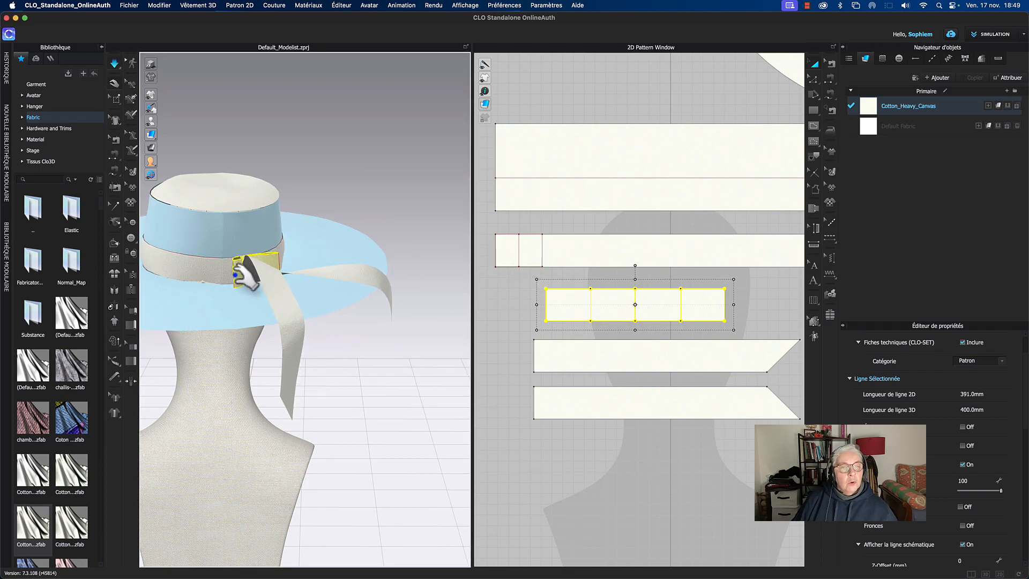
Step: Pull the two strips during simulation to hang side by side below the bow, and check the whole hat
left_click(277, 337)
left_click_drag(277, 337, 271, 344)
left_click_drag(386, 323, 327, 378)
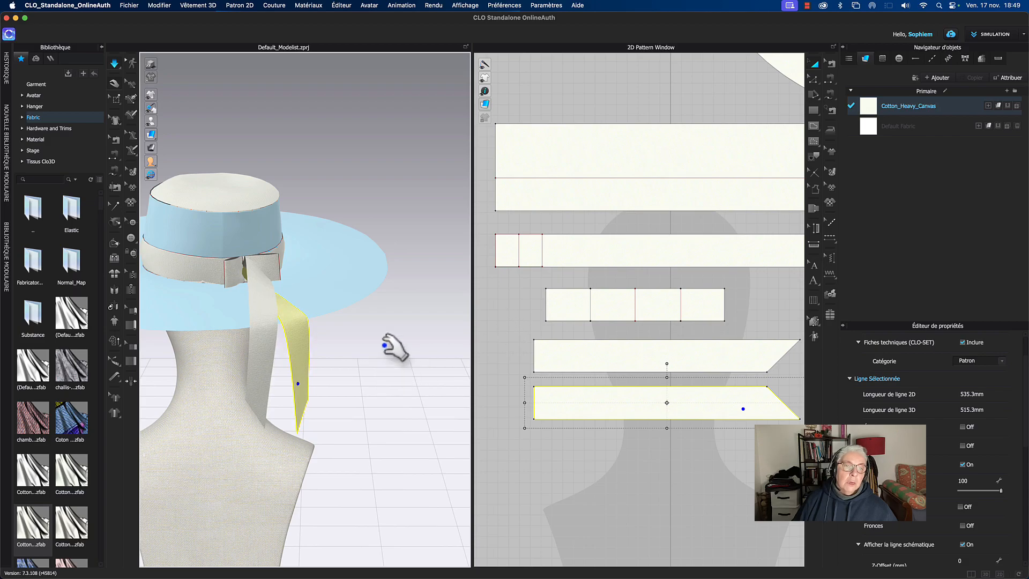
mouse_move(356, 164)
right_mouse_down()
mouse_move(395, 167)
mouse_move(420, 142)
mouse_move(395, 172)
mouse_move(364, 173)
right_mouse_up()
scroll(343, 172, "up", 5)
scroll(354, 170, "down", 5)
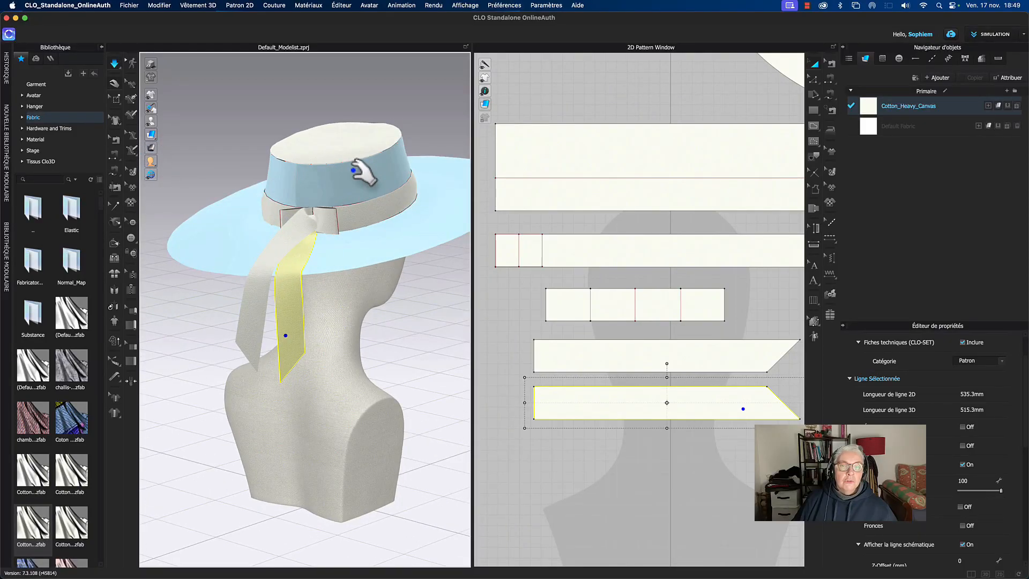
middle_click_drag(511, 304, 506, 304)
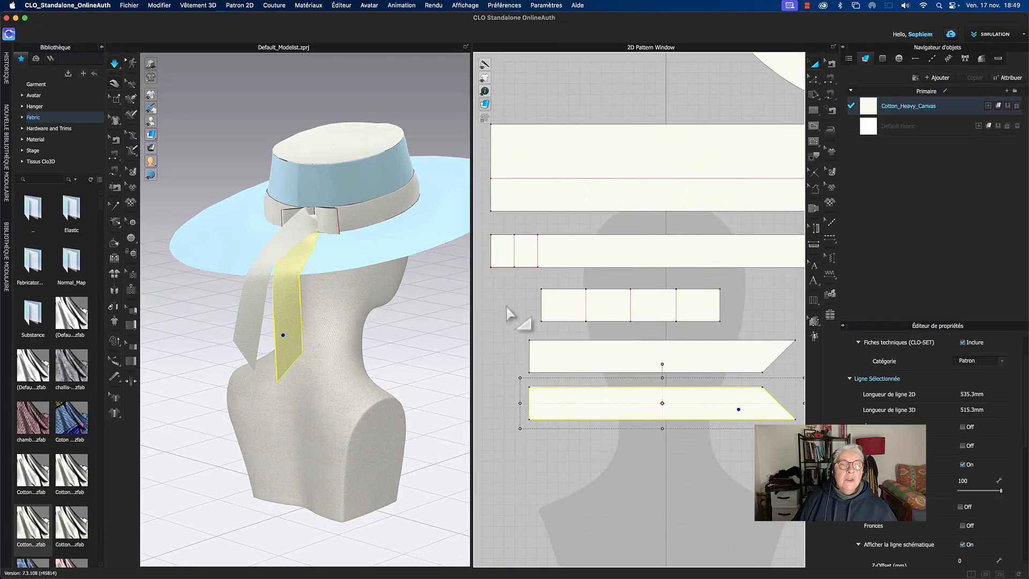
Step: Lengthen the bow pattern by moving both short ends outward, and shift its two side fold lines outward
left_click(529, 307)
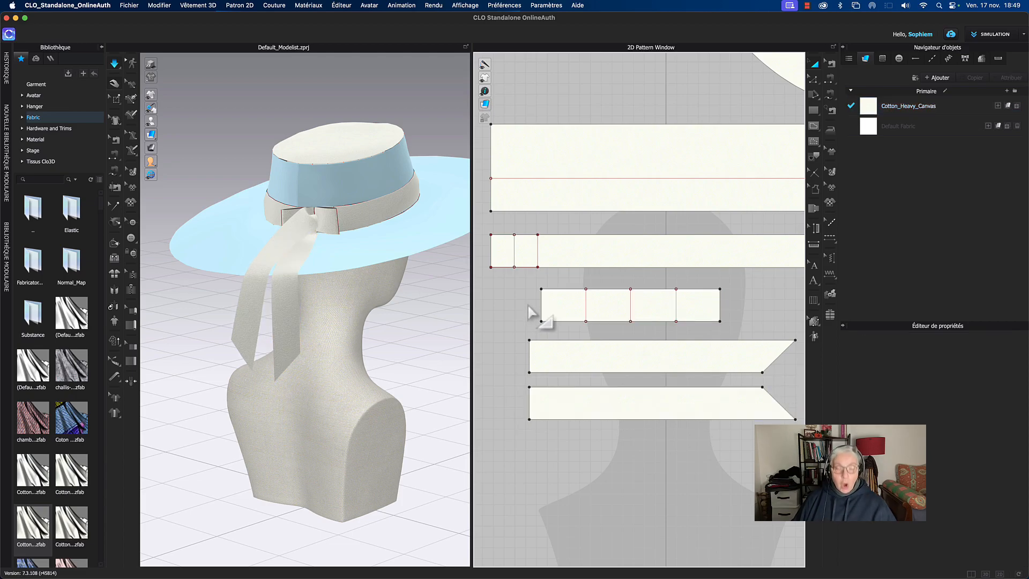
left_click_drag(540, 307, 524, 309)
left_click_drag(721, 310, 745, 312)
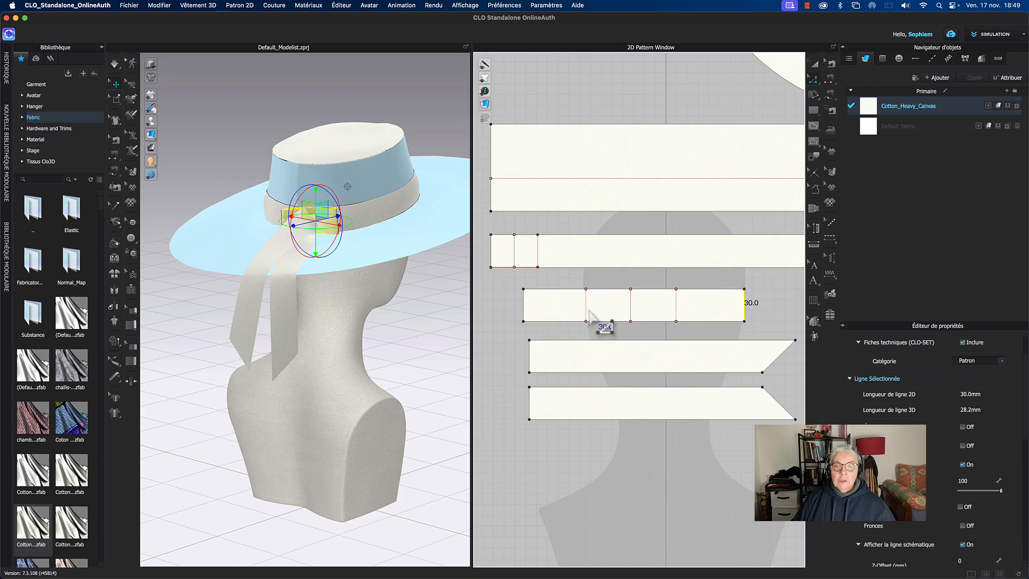
left_click_drag(586, 311, 579, 316)
left_click_drag(676, 313, 688, 315)
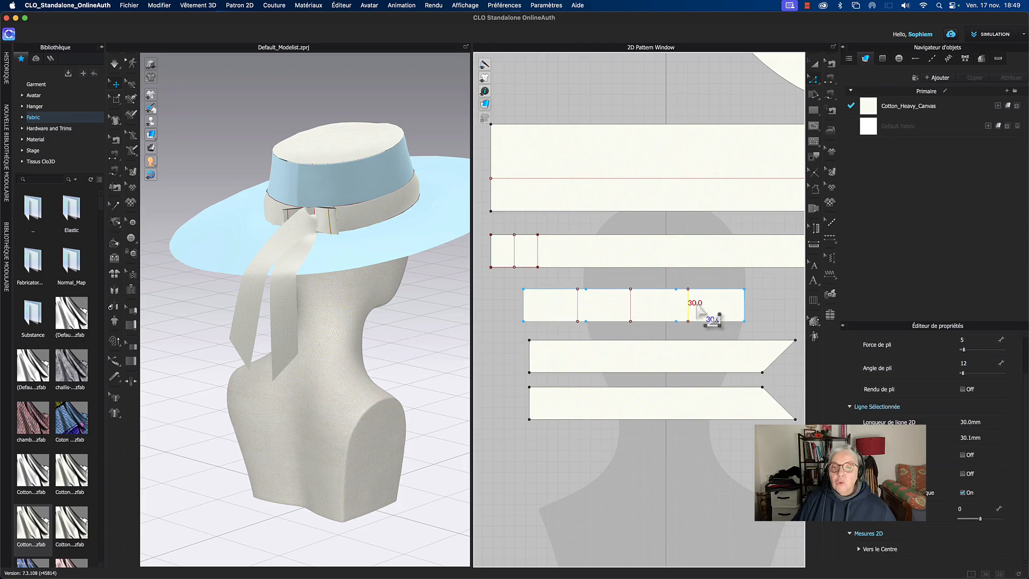
Step: Simulate the lengthened bow and pull its loop open on the hatband
left_click(429, 349)
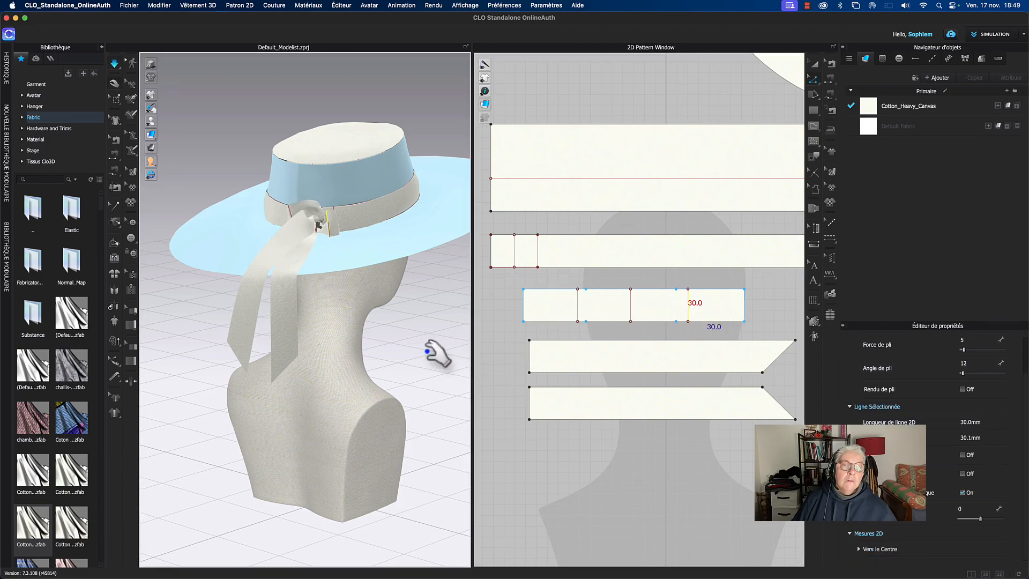
left_click(335, 229)
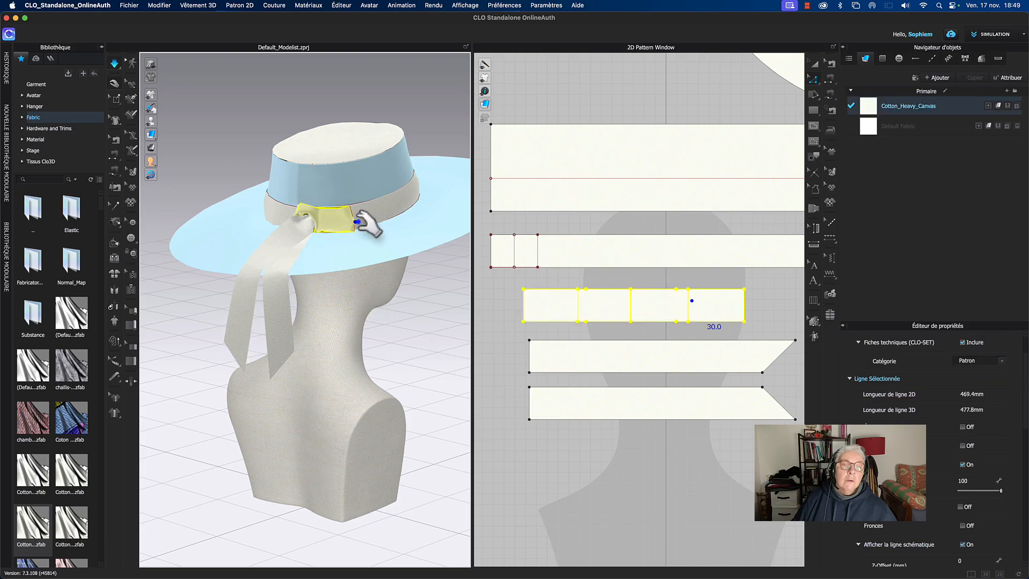
Step: Tug the bow strip around its centre in the running simulation to straighten it, and stop the simulation
right_click_drag(355, 257, 375, 259)
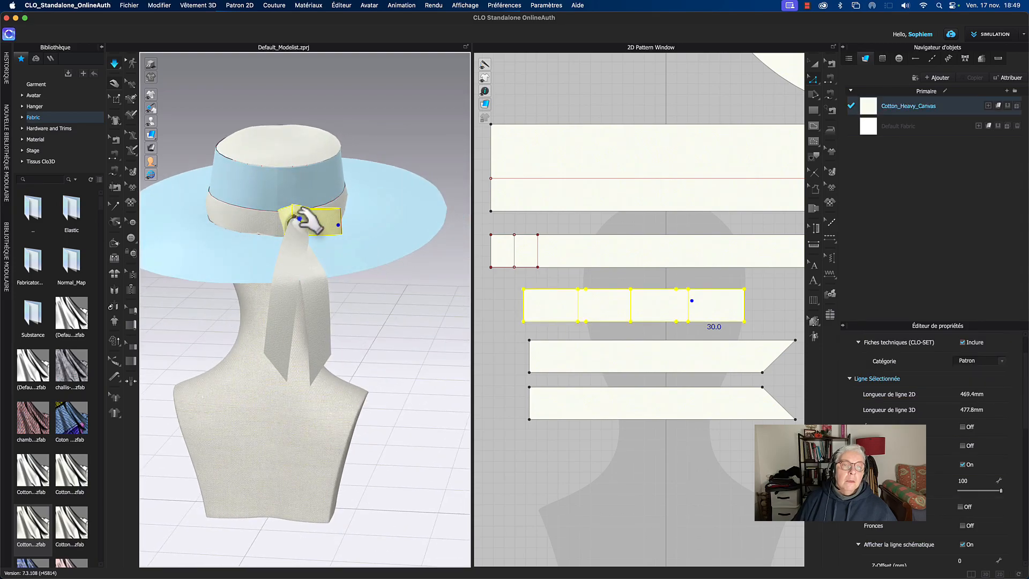
mouse_move(296, 215)
left_mouse_down()
mouse_move(225, 230)
mouse_move(231, 244)
mouse_move(301, 237)
mouse_move(321, 252)
left_mouse_up()
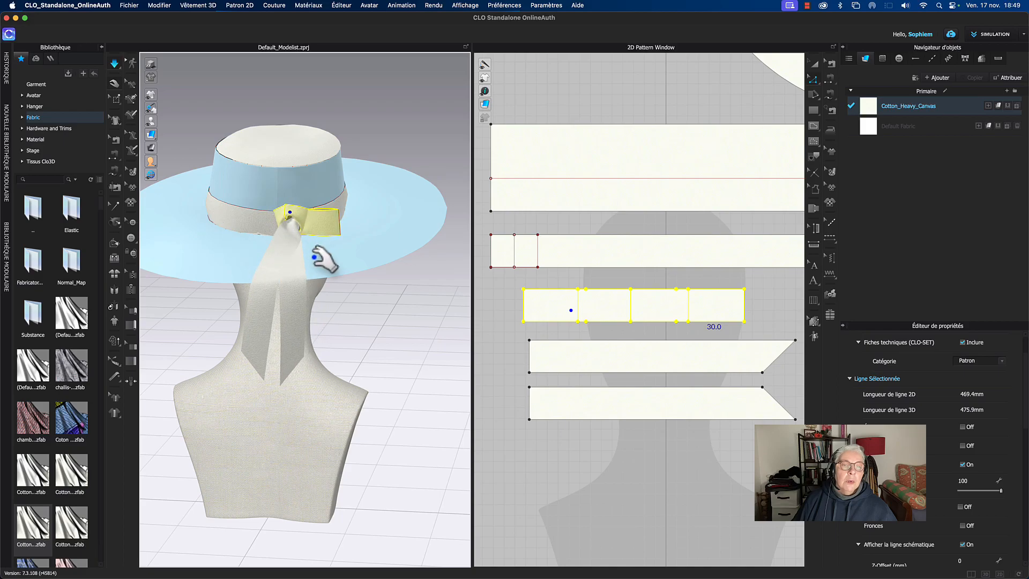
left_click(406, 368)
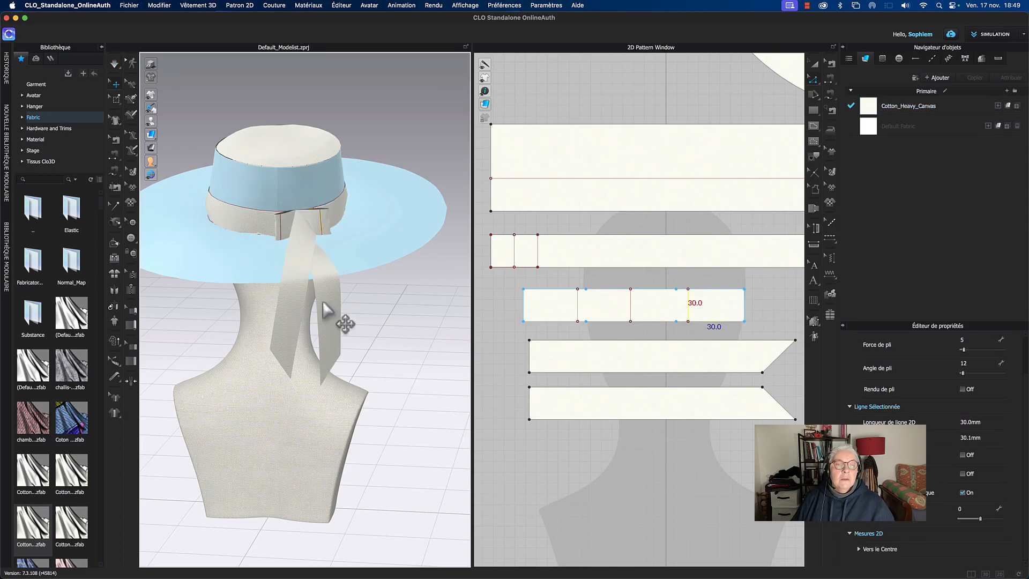
Step: Freeze (Figer) both hanging ribbon tails together and restart the simulation
left_click(316, 280)
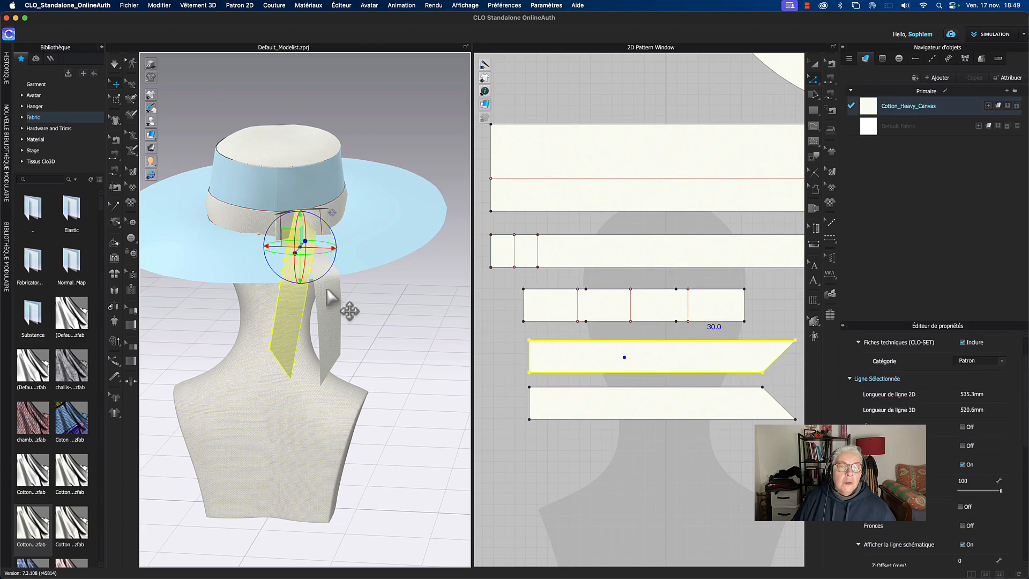
left_click(329, 296, "shift")
right_click(329, 289)
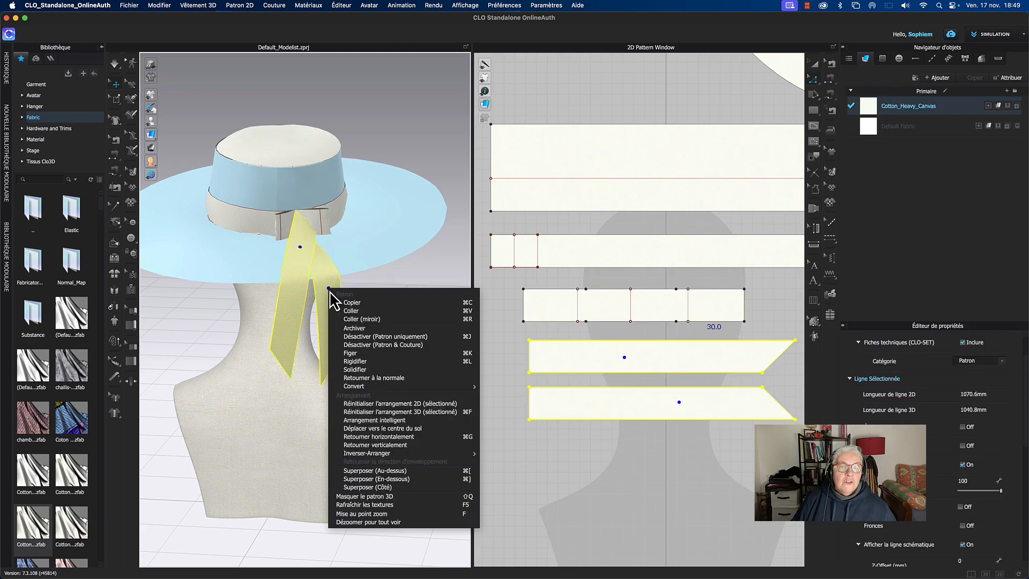
left_click(357, 361)
key("q")
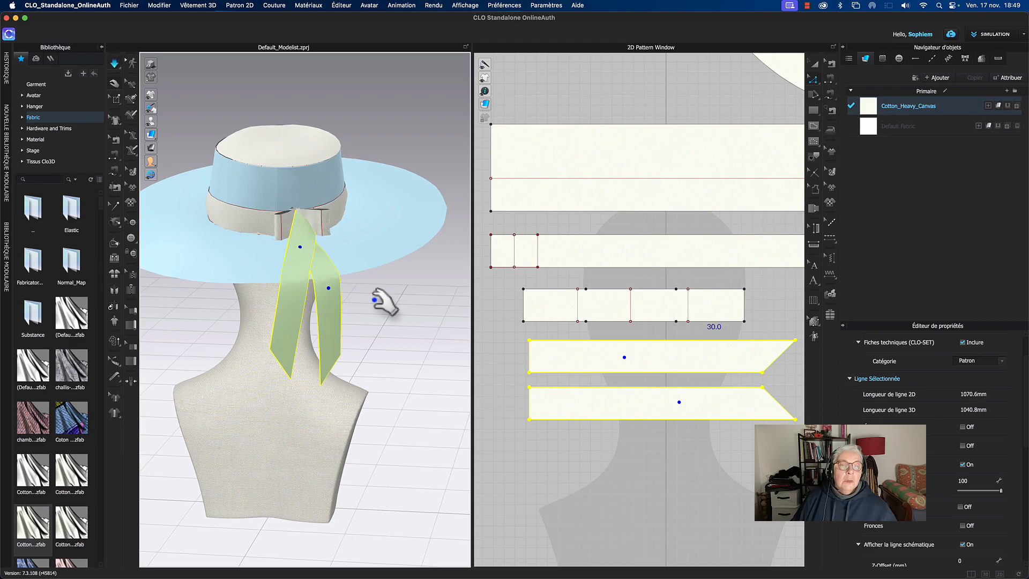
Step: Pull the bow's two loops outward to opposite sides in the simulation so the bow spreads flat against the hat band
left_click_drag(308, 210, 422, 222)
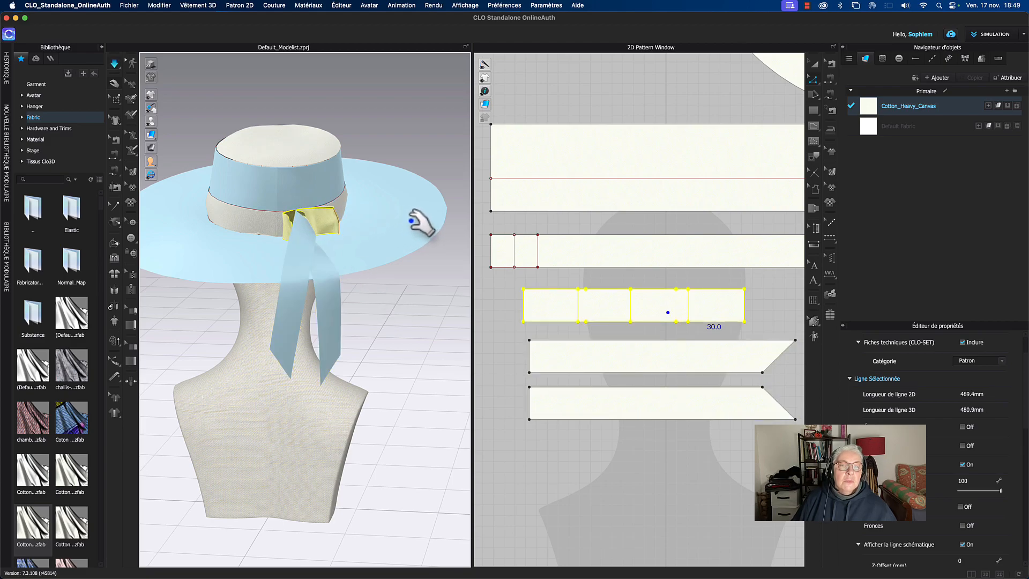
left_click_drag(321, 237, 202, 229)
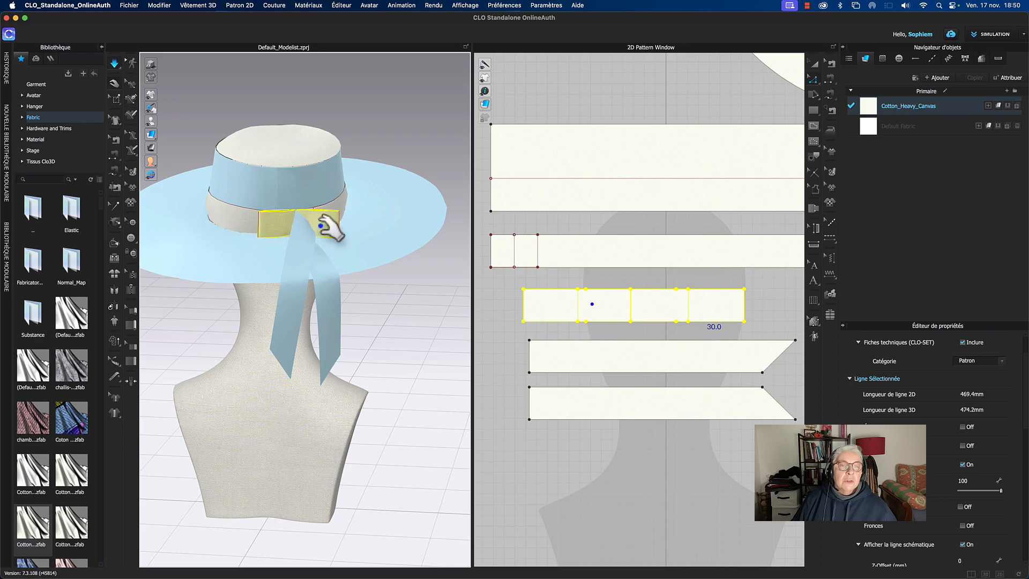
left_click(420, 323)
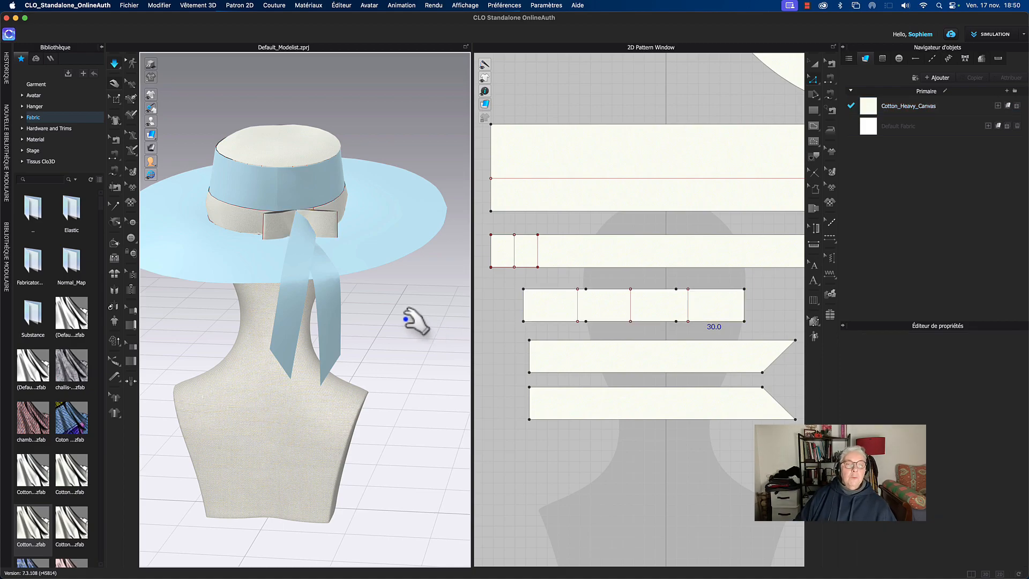
middle_click_drag(413, 319, 402, 310)
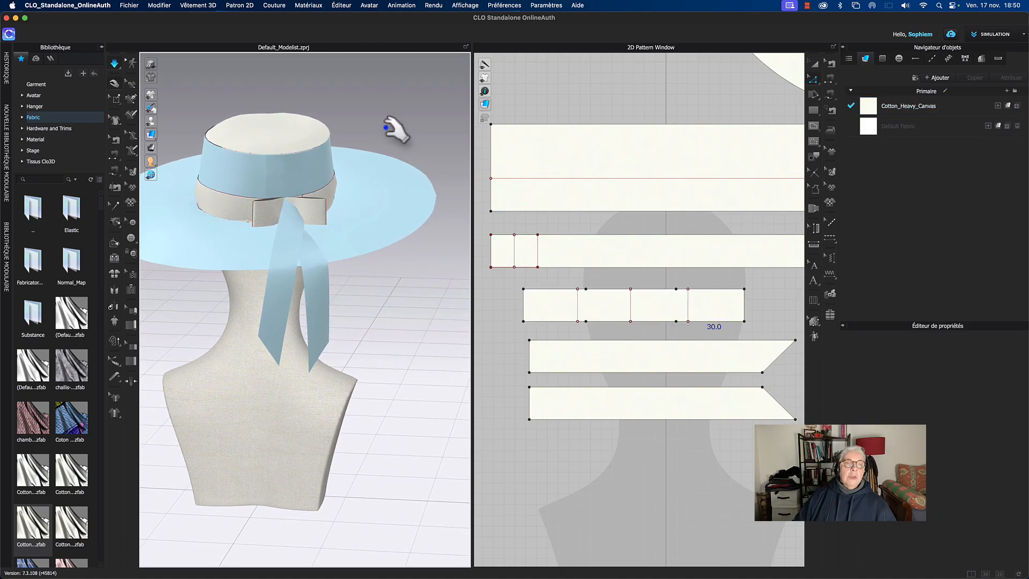
mouse_move(402, 126)
right_mouse_down()
mouse_move(368, 131)
mouse_move(405, 129)
right_mouse_up()
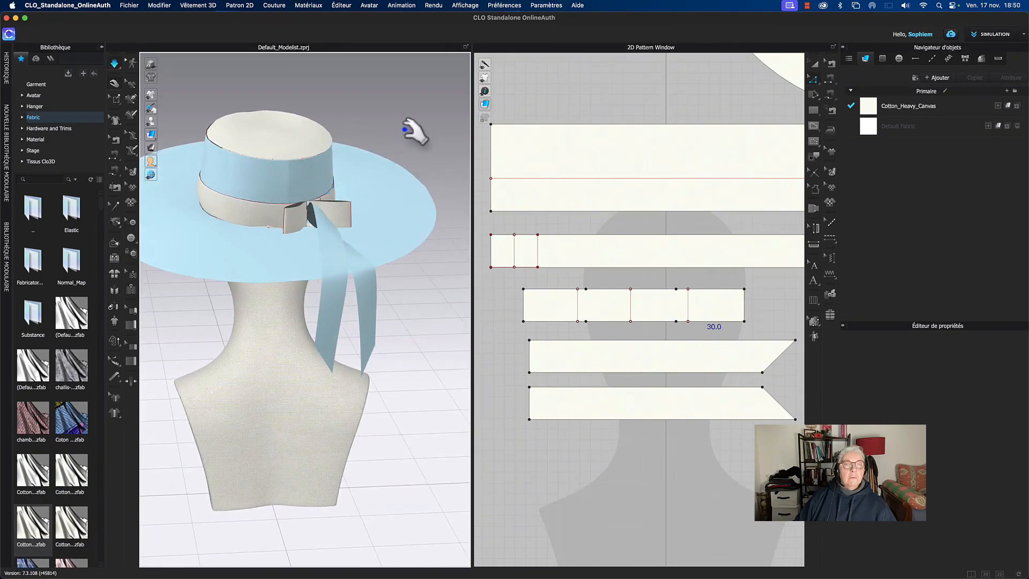
Step: Copy the two inner fold lines near the hat band pattern's left end and paste them at its right end, against the end edge
right_click_drag(523, 306, 554, 309)
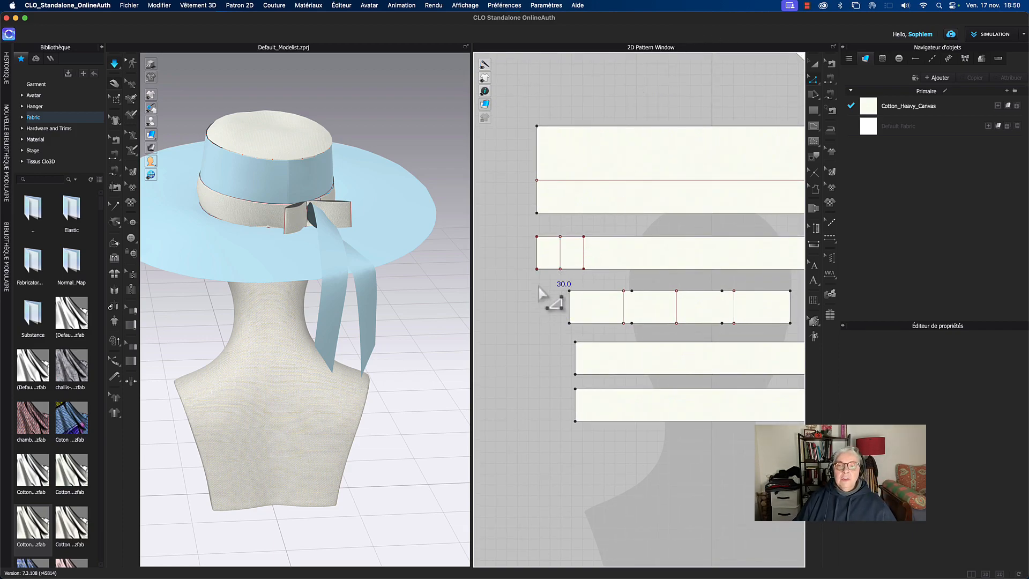
scroll(539, 289, "down", 4)
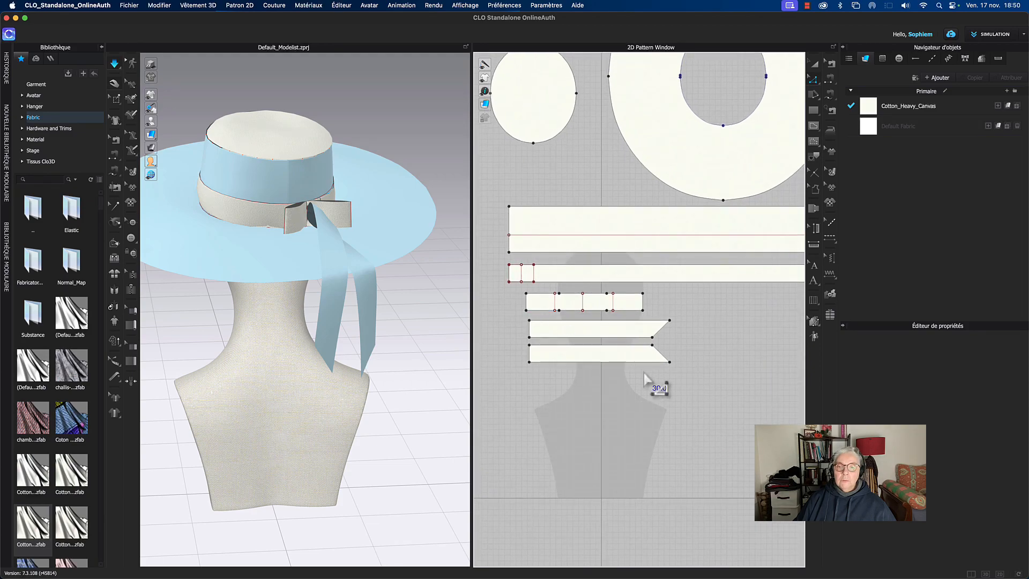
scroll(644, 378, "down", 3)
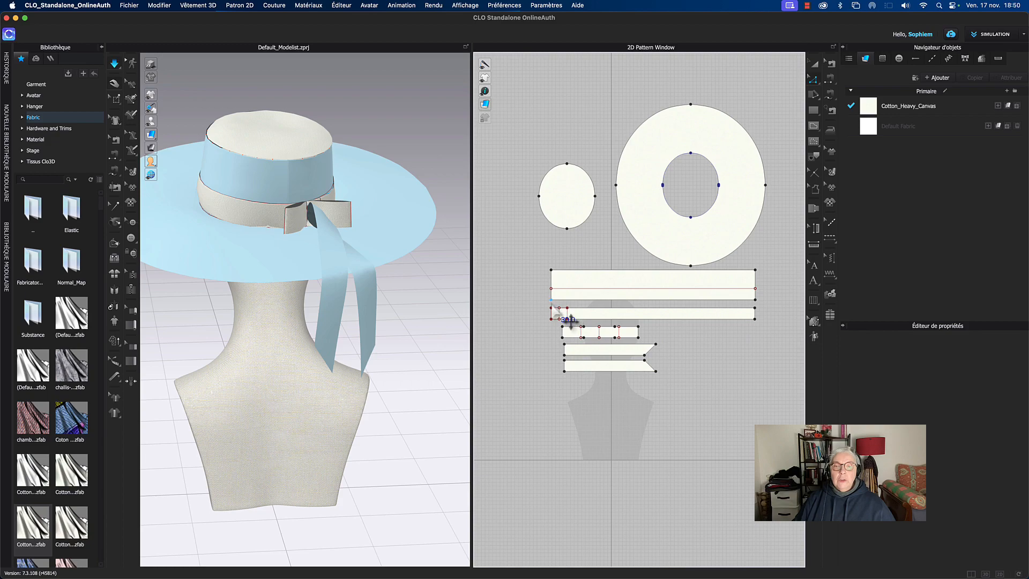
scroll(555, 305, "up", 5)
middle_click_drag(584, 313, 574, 301)
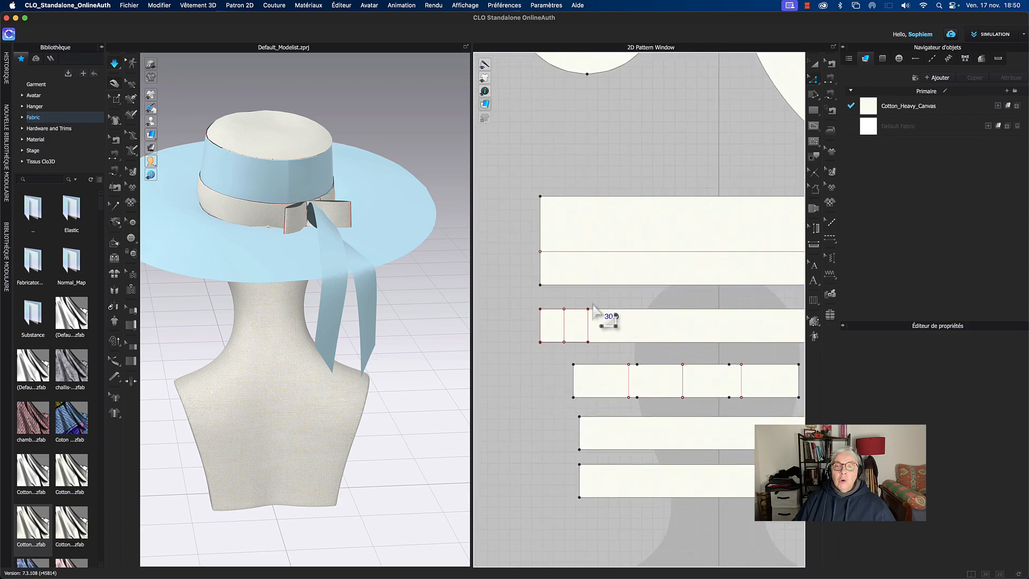
left_click(589, 335)
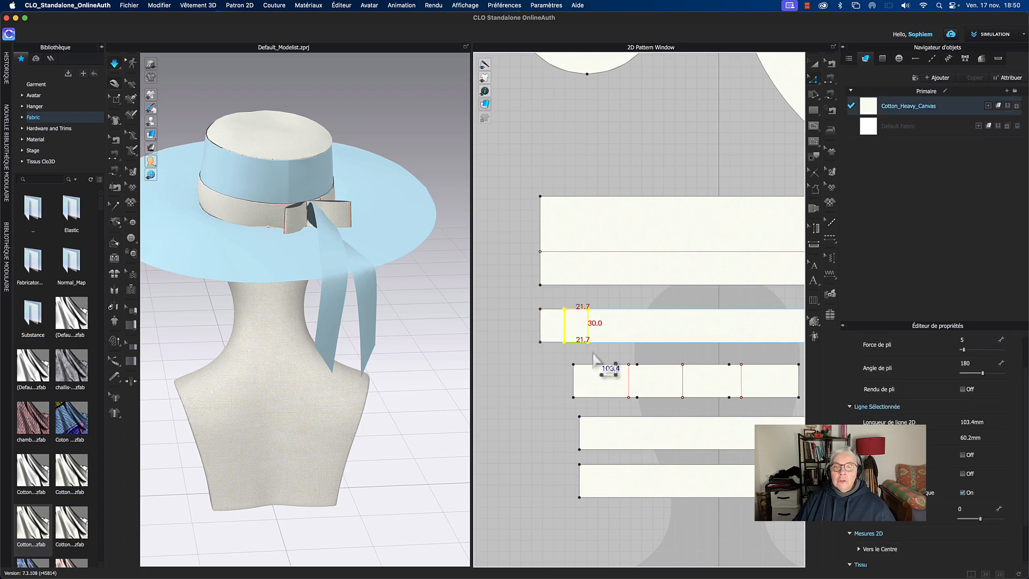
key("super+v")
middle_click_drag(642, 325, 480, 318)
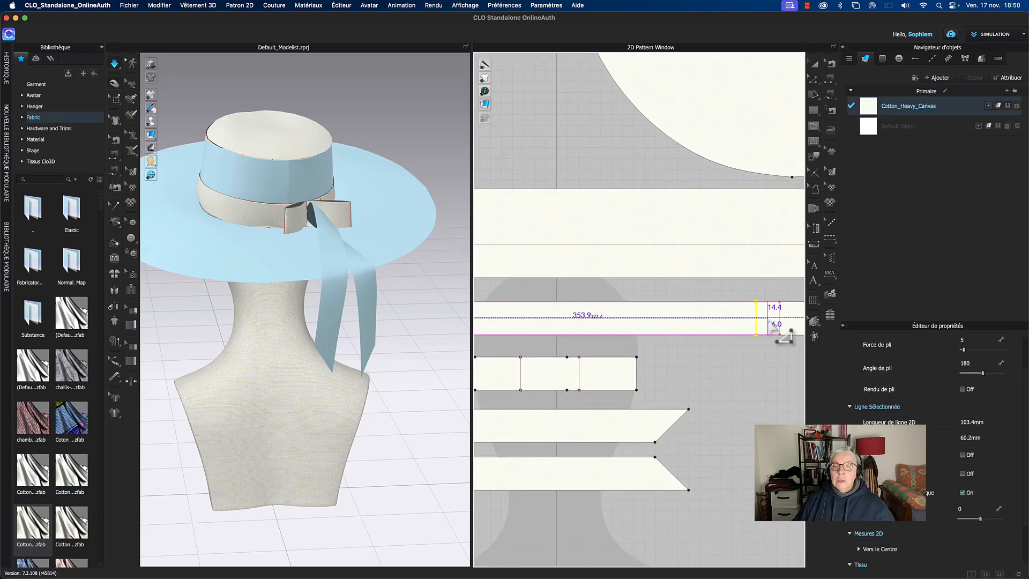
middle_click_drag(783, 337, 592, 326)
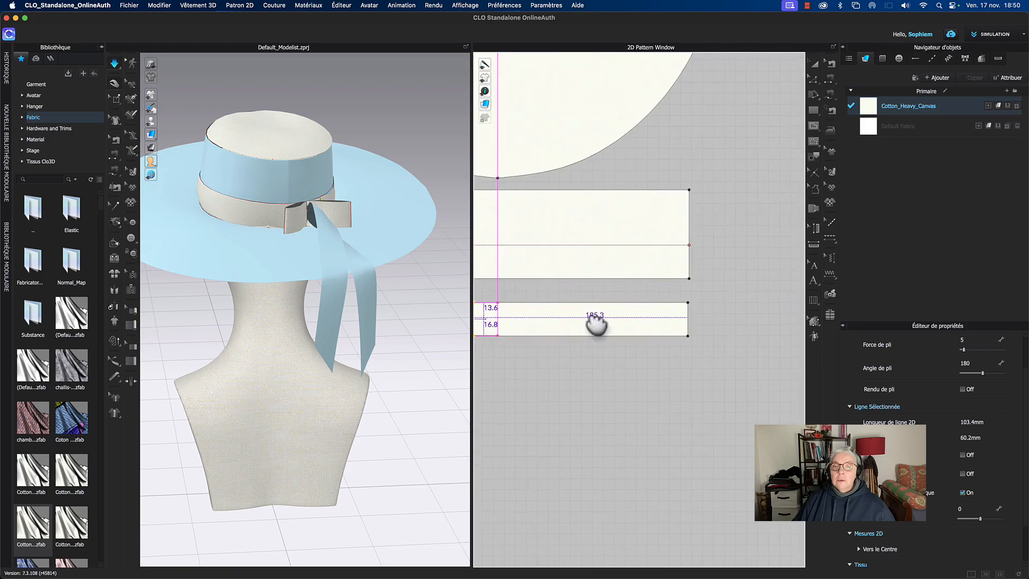
left_click(681, 326)
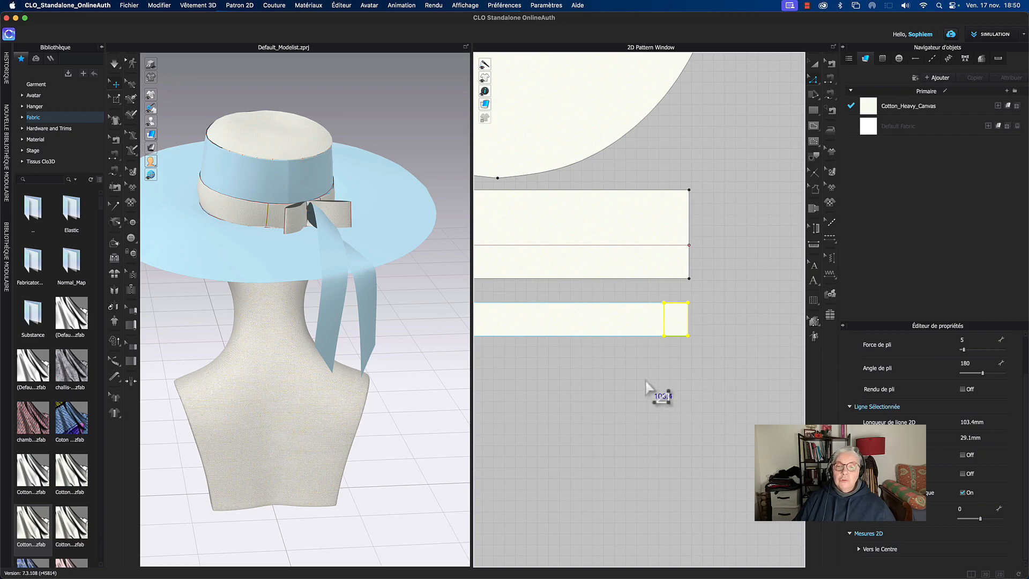
Step: Delete the fold line farthest from the left end of the hat band pattern
middle_click_drag(673, 388, 771, 379)
scroll(608, 395, "down", 6)
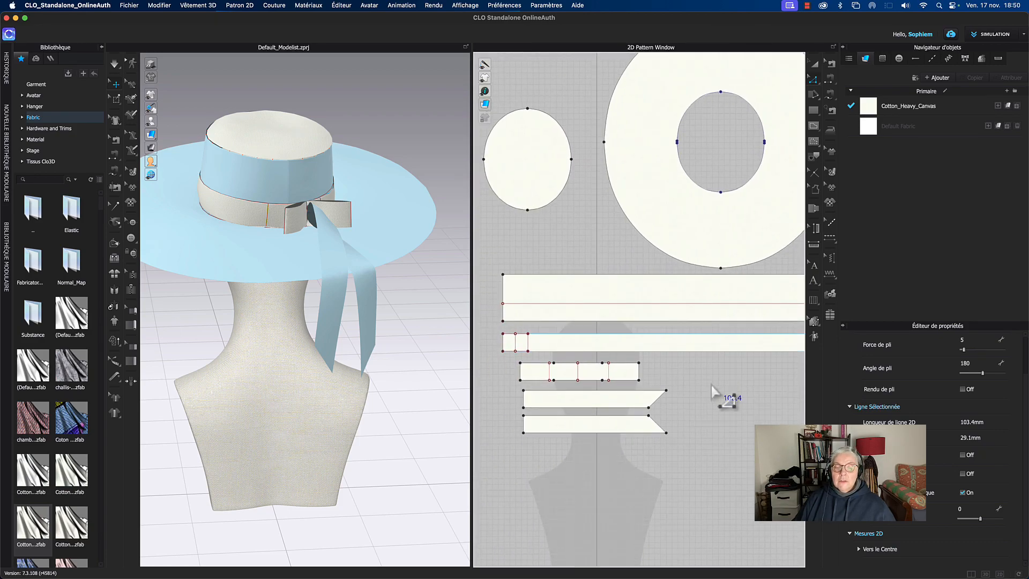
left_click(530, 343)
left_click(546, 356)
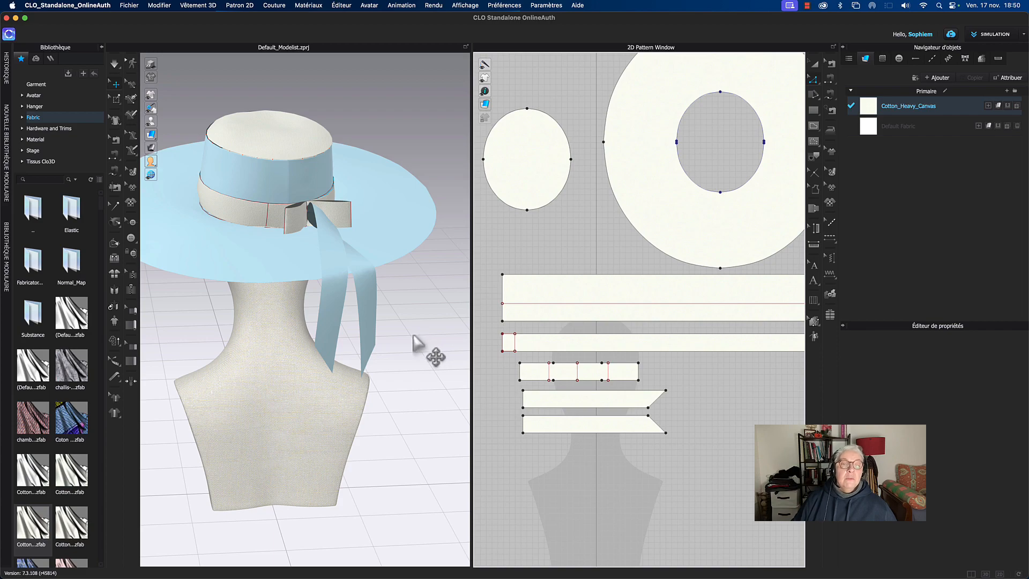
Step: Delete the seam joining the hat band's left fold line to the centre line of the bow pattern
middle_click_drag(665, 383, 666, 379)
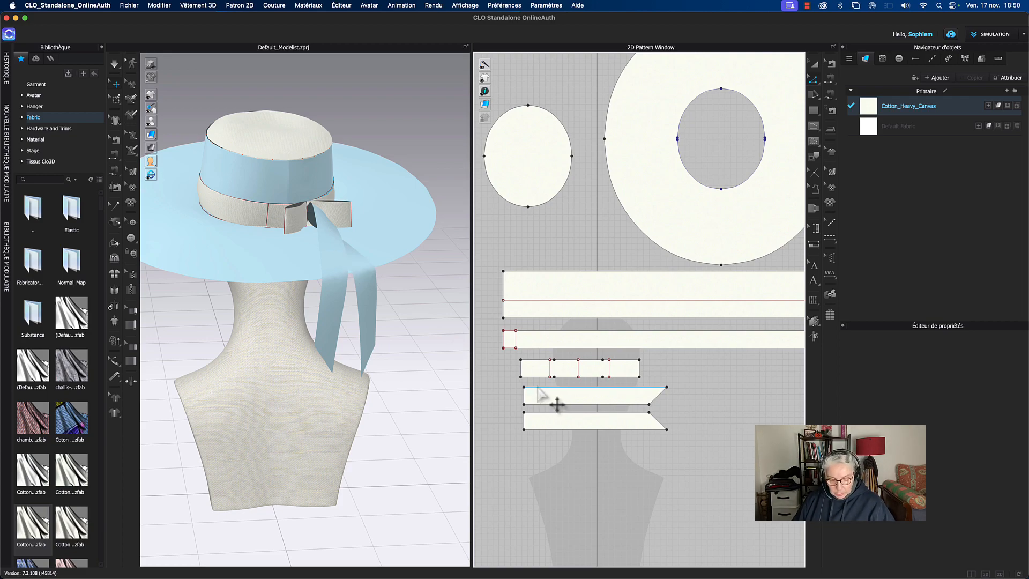
key("b")
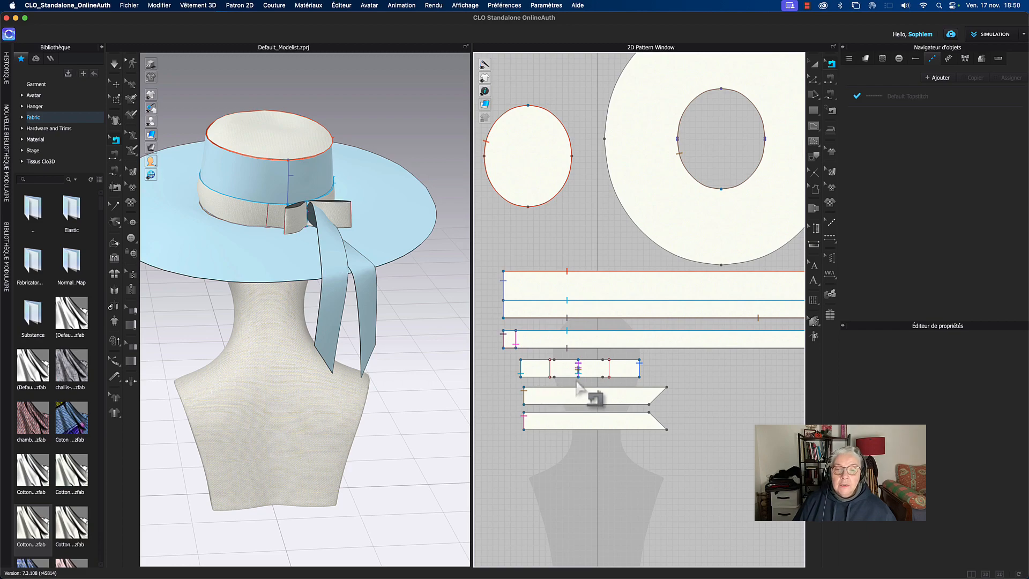
left_click(504, 343)
scroll(718, 369, "down", 5)
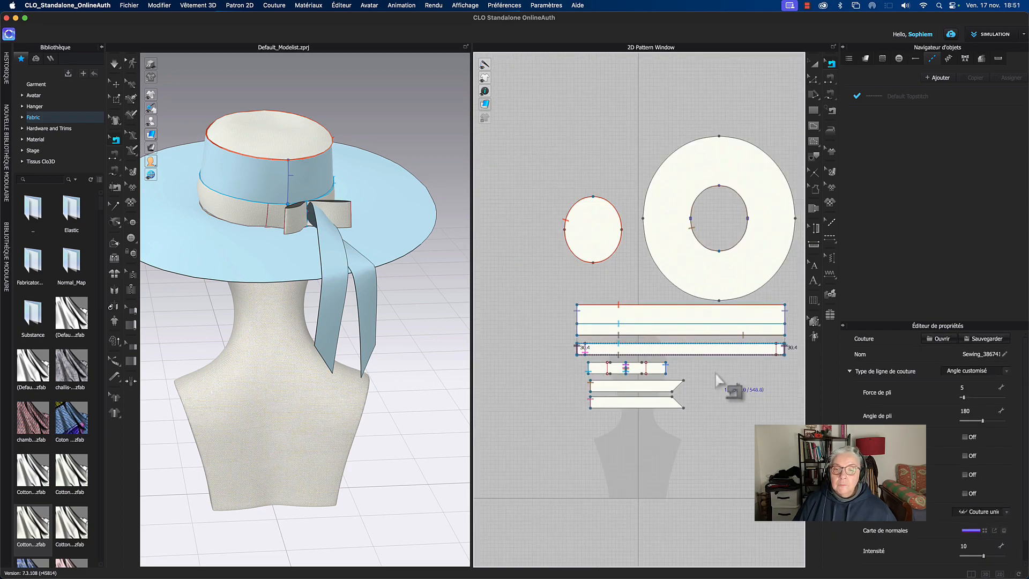
scroll(718, 381, "up", 4)
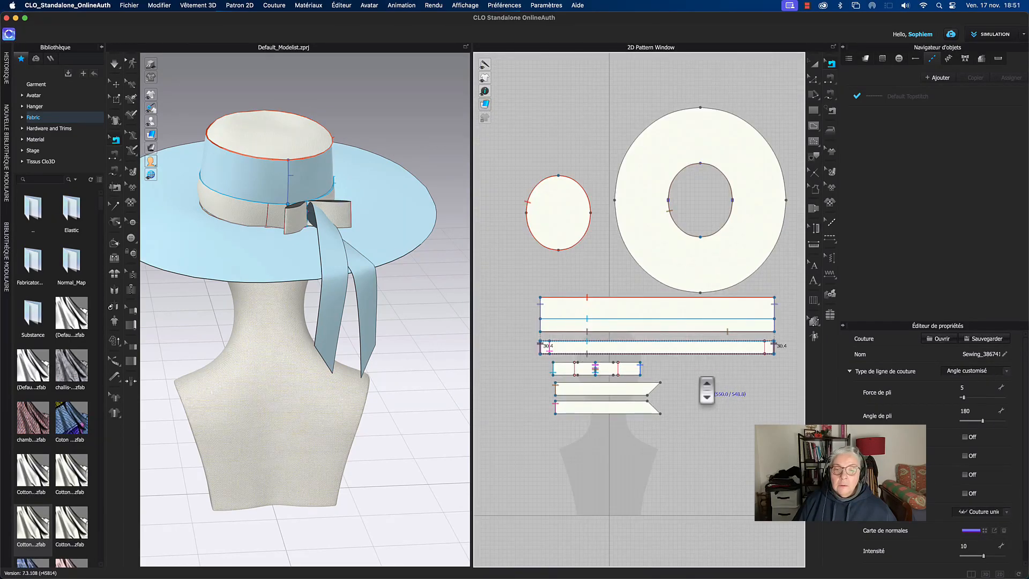
left_click(556, 354)
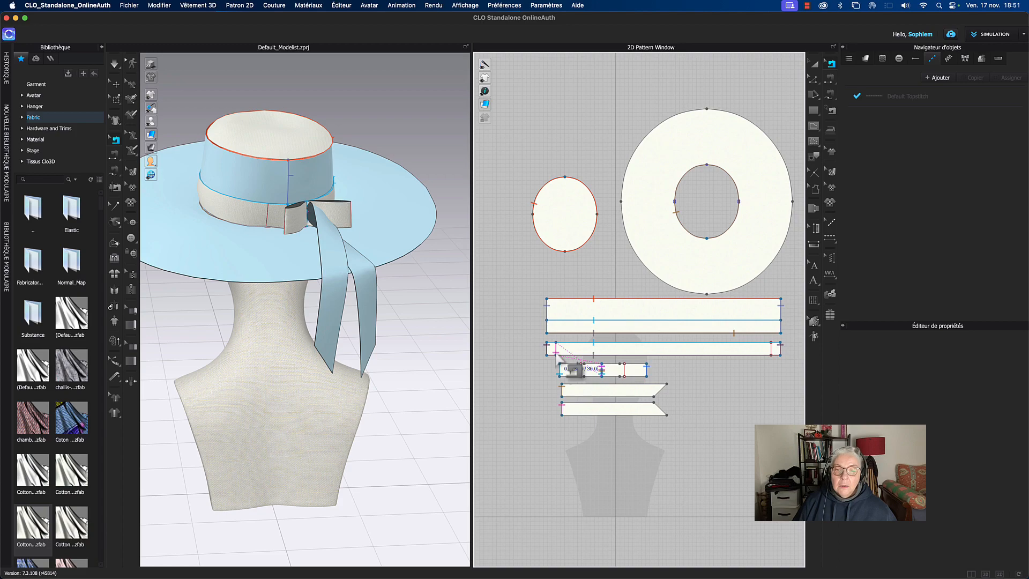
left_click(573, 369)
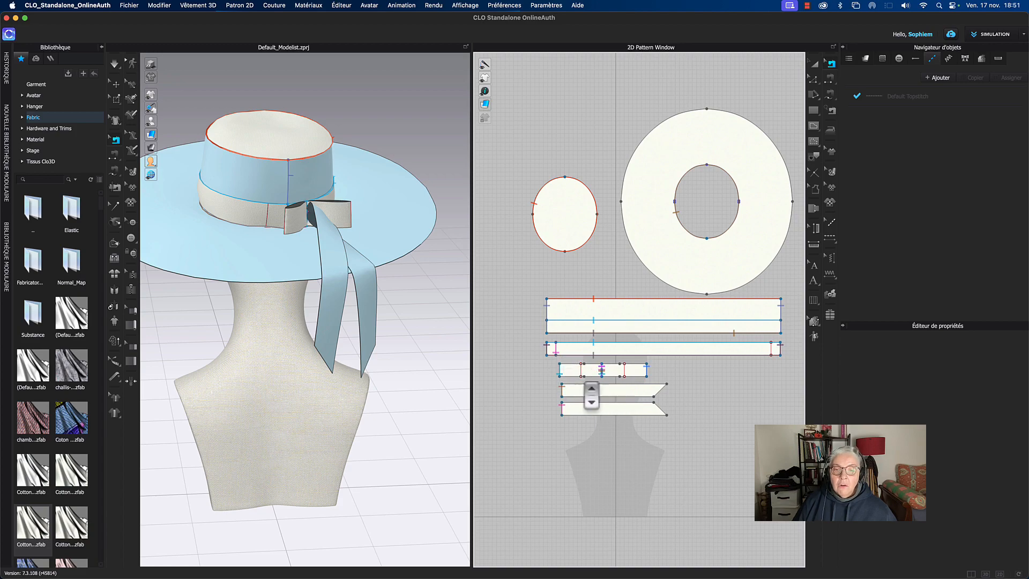
scroll(585, 386, "up", 3)
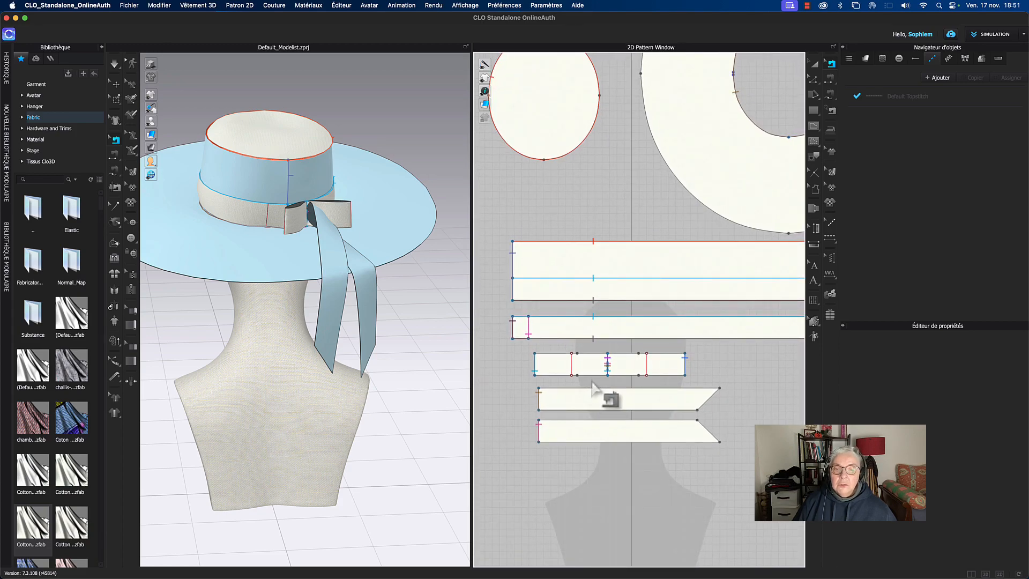
scroll(594, 386, "up", 3)
left_click(619, 354)
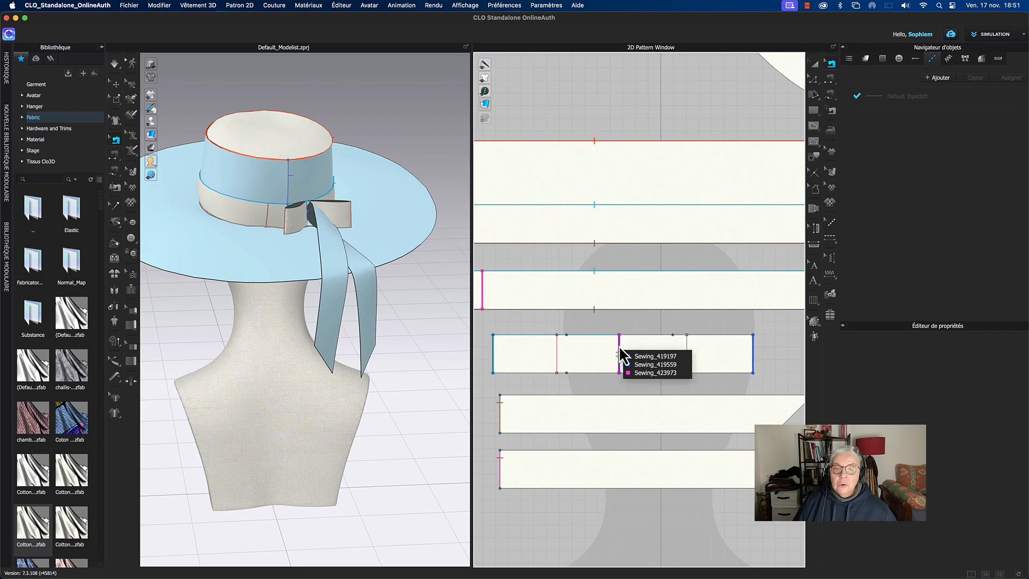
left_click(643, 372)
middle_click_drag(605, 386, 677, 397)
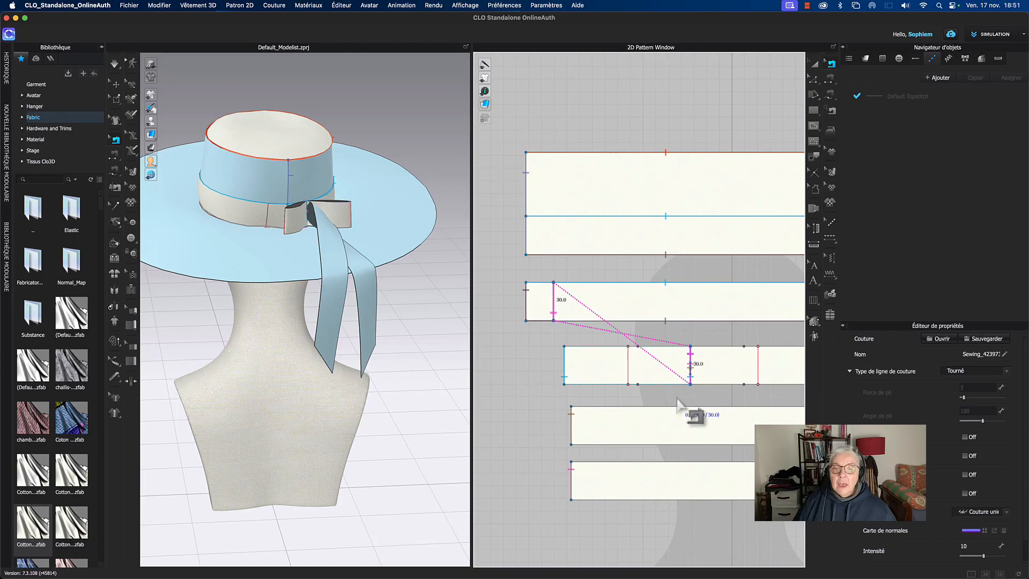
left_click(677, 398)
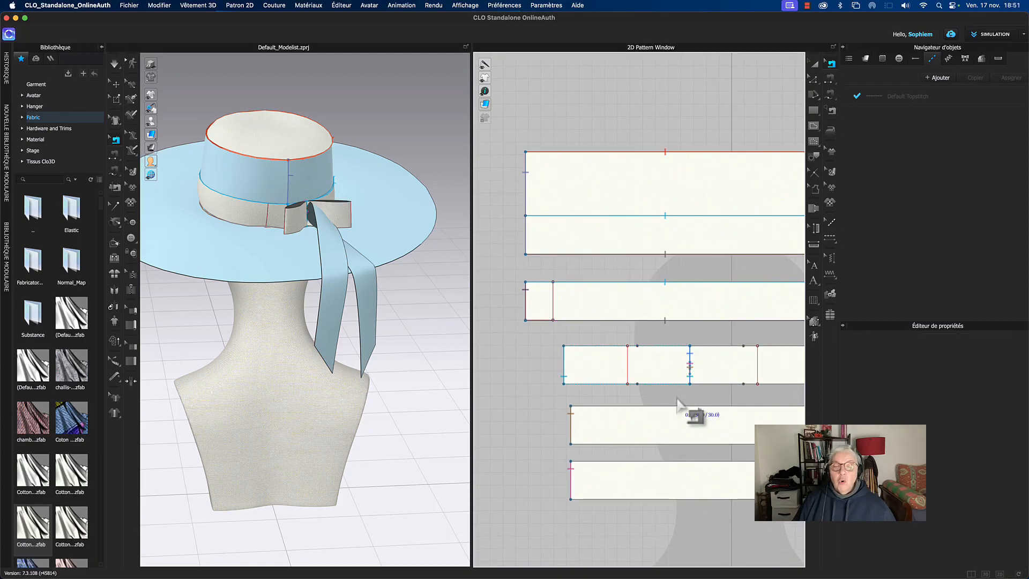
Step: Delete seam Sewing_428366, which joins the short end of the lower ribbon tail to the bow's centre line
scroll(649, 399, "down", 4)
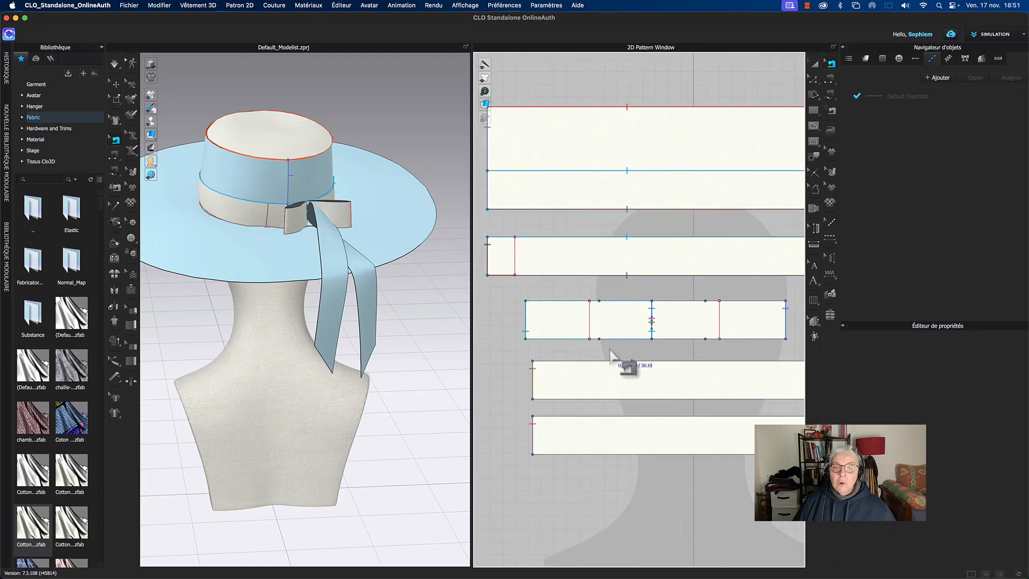
middle_click_drag(582, 361, 574, 364)
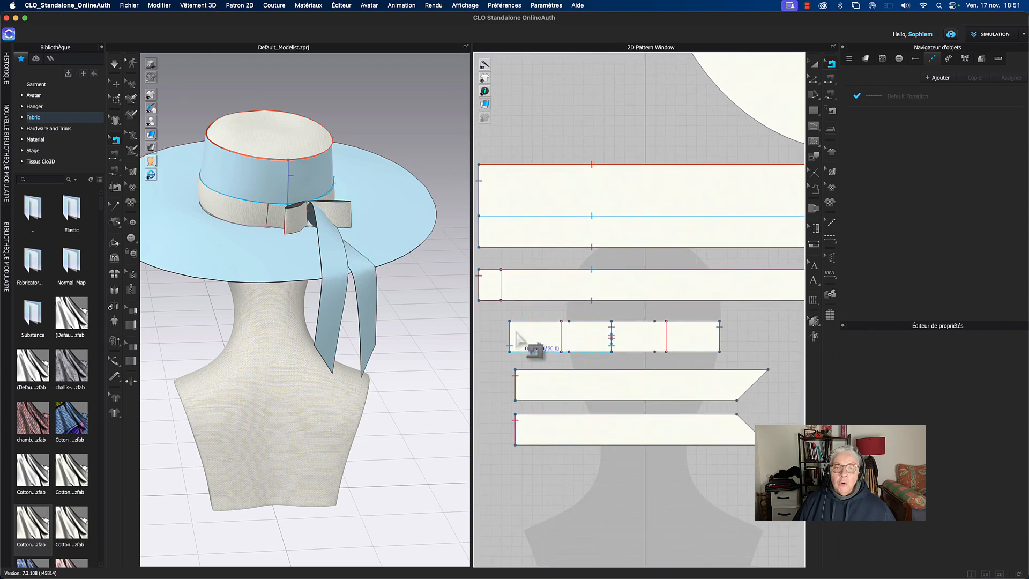
left_click(614, 339)
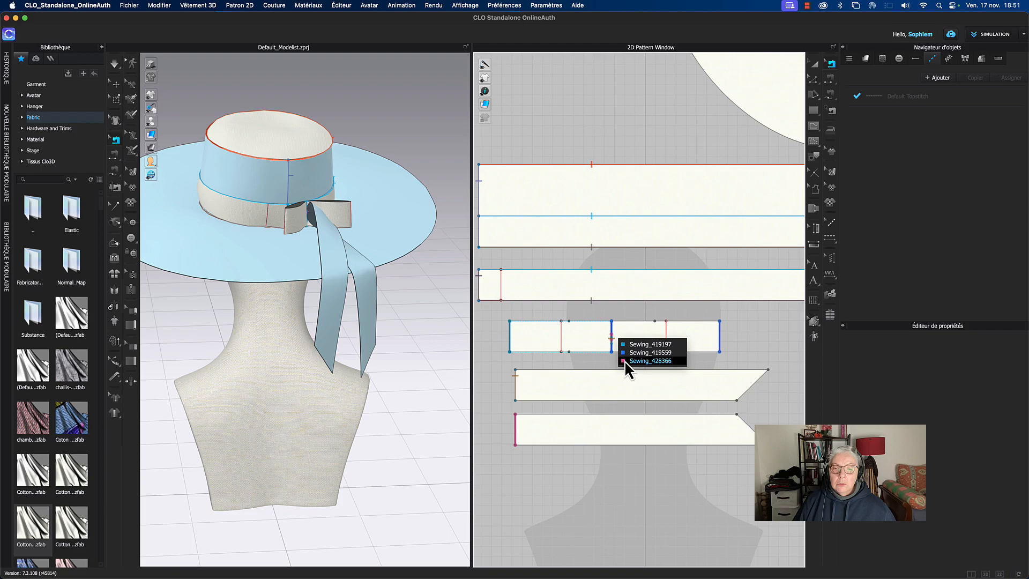
left_click(625, 360)
key("Delete")
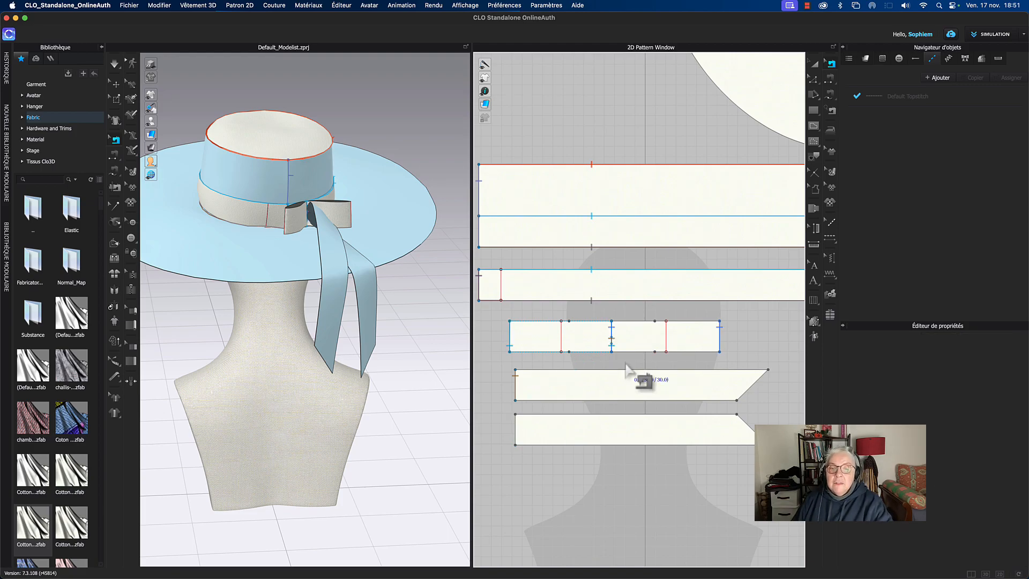
Step: Delete seam Sewing_439250, which joins the short end of the upper ribbon tail to the bow's centre line
left_click(614, 347)
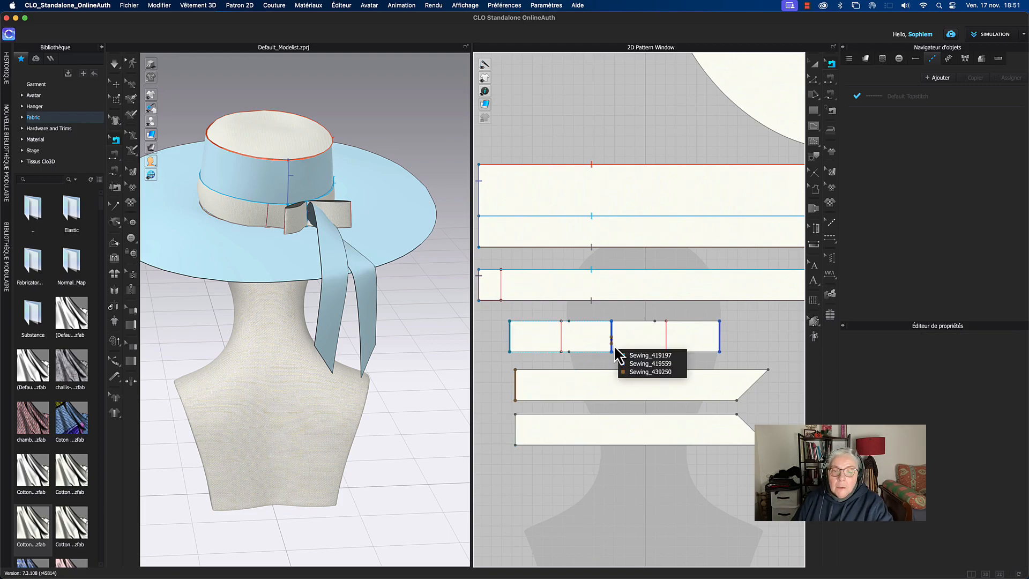
left_click(624, 372)
key("Delete")
middle_click_drag(614, 368, 628, 368)
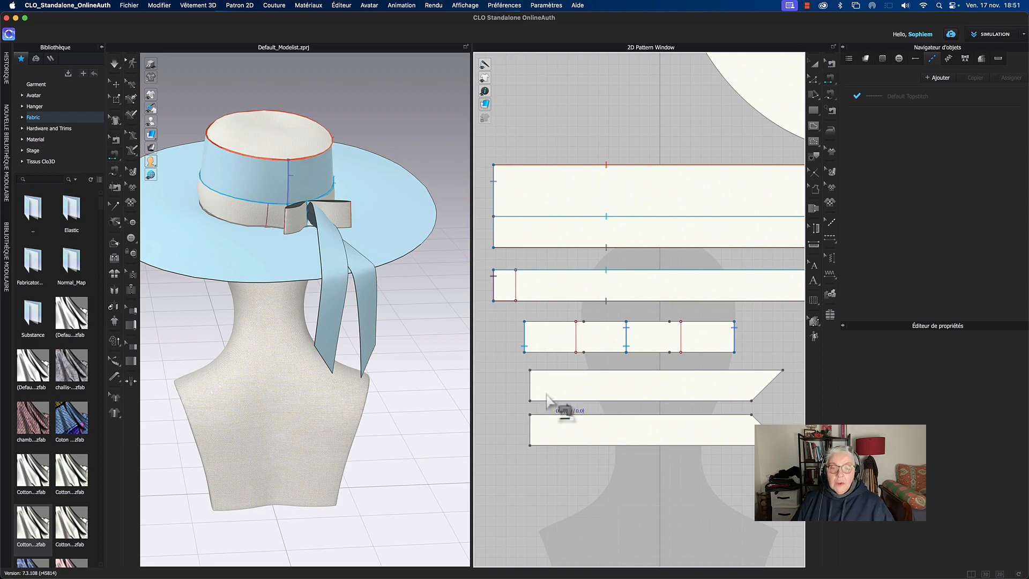
Step: Sew the hat band pattern's left end edge to the short end of the upper ribbon tail
left_click(494, 292)
middle_click_drag(518, 408, 489, 402)
middle_click_drag(768, 322, 775, 309)
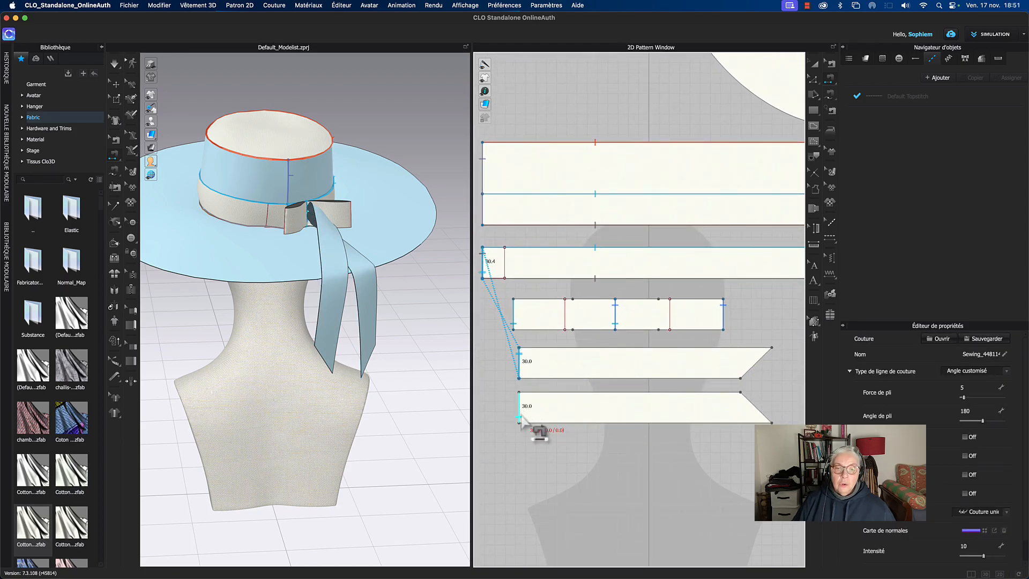
Step: Sew the short end of the lower ribbon tail to the hat band pattern's right end edge
left_click(521, 418)
middle_click_drag(801, 356, 540, 448)
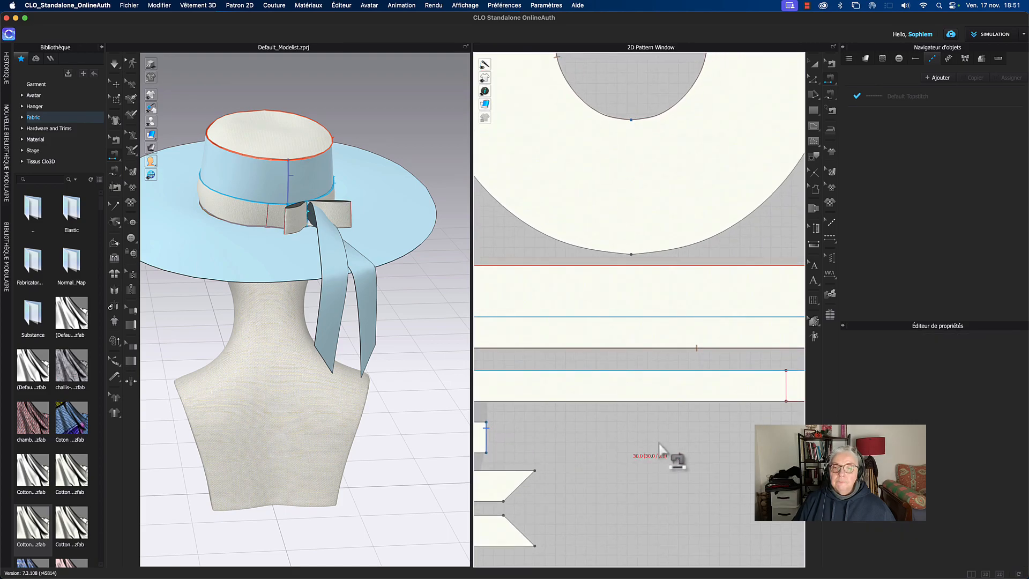
middle_click_drag(717, 450, 505, 431)
left_click(602, 374)
middle_click_drag(602, 459, 788, 420)
middle_click_drag(573, 471, 777, 414)
scroll(750, 454, "down", 3)
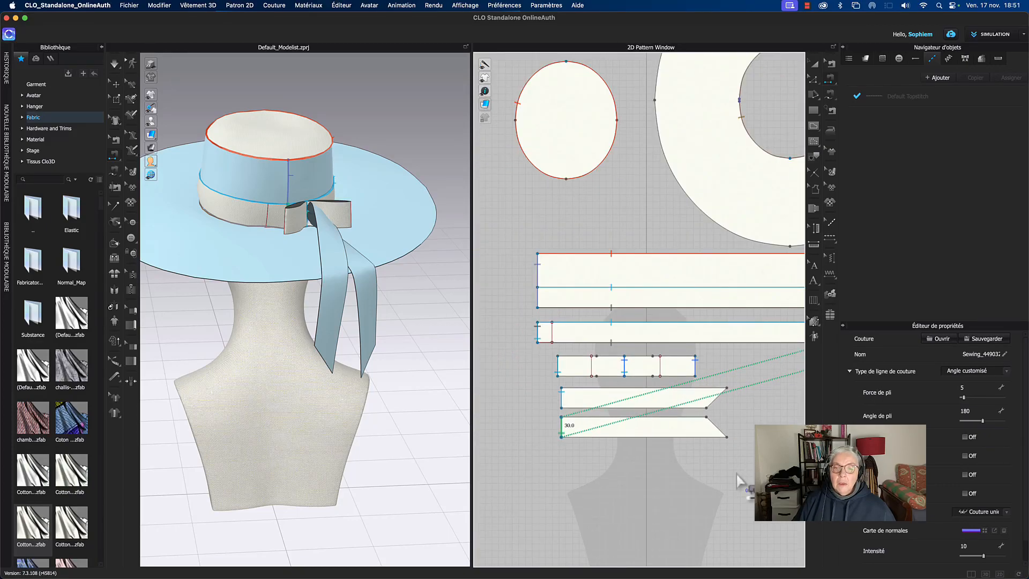
Step: Try simulating the hat with the new ribbon tail seams while the tails stay frozen
left_click(814, 64)
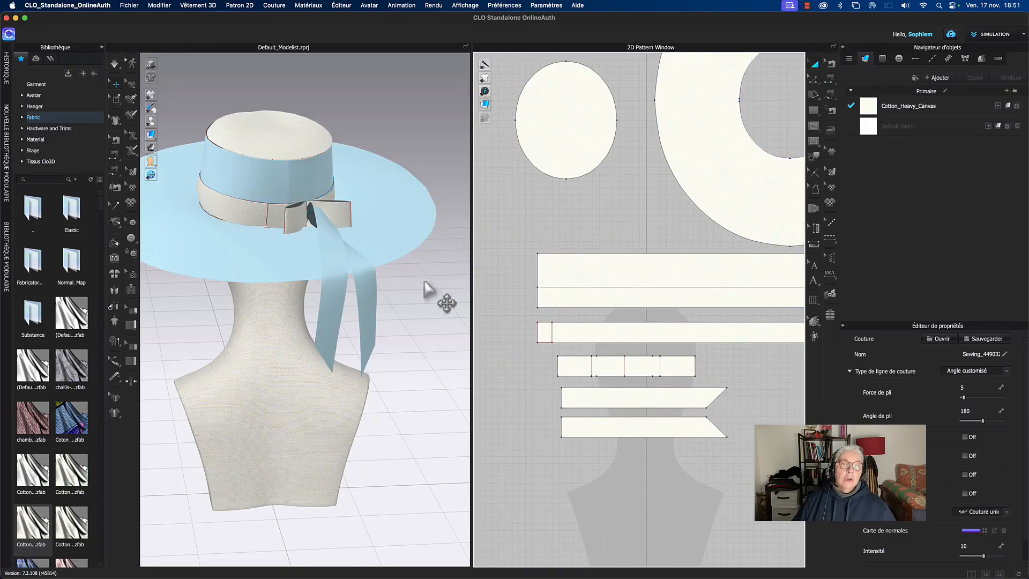
left_click(376, 365)
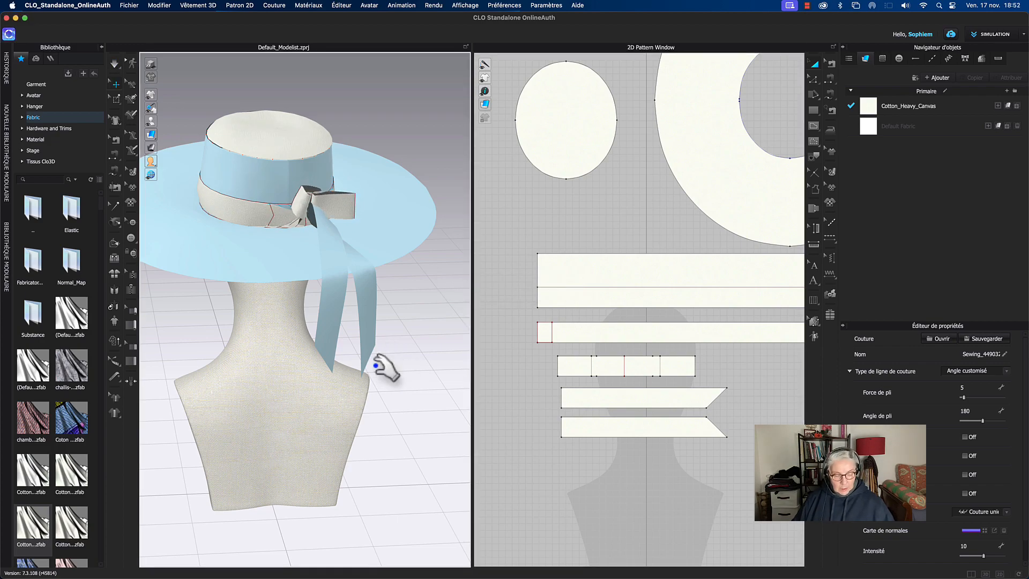
left_click(645, 236)
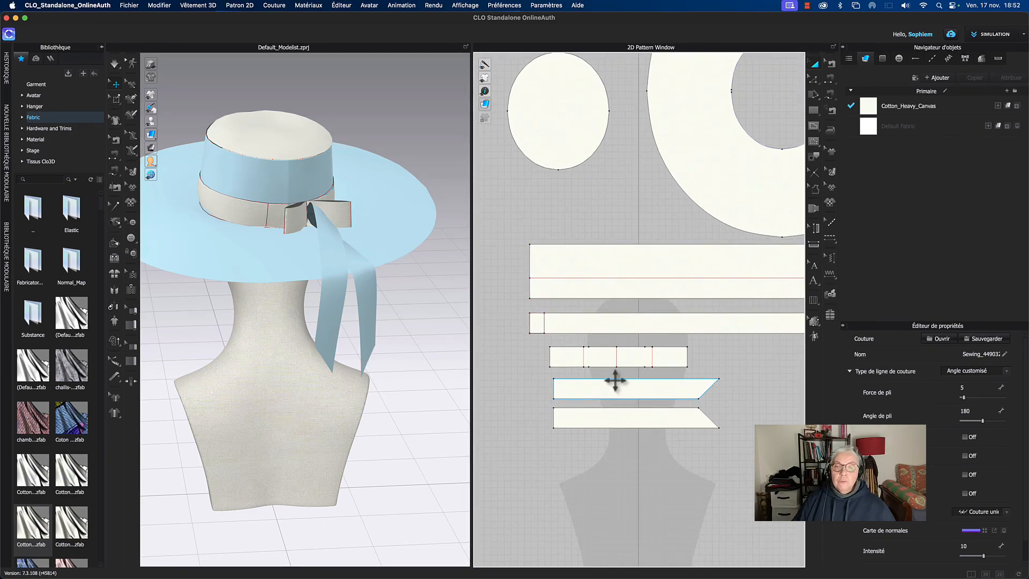
left_click(609, 359)
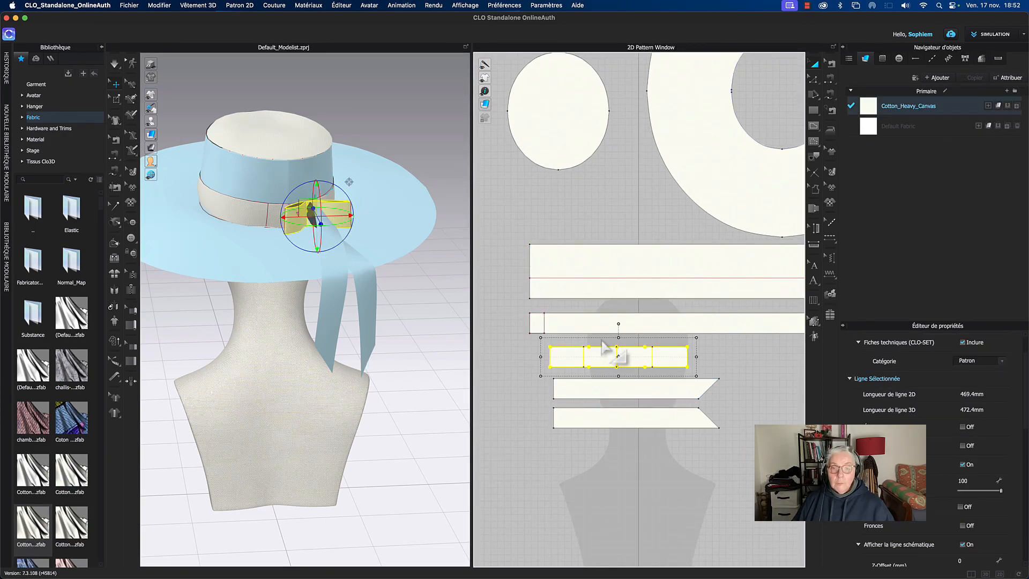
left_click(512, 390)
Step: Check the seams on the bow's centre line and sew that line to the hat band pattern's left end edge
key("h")
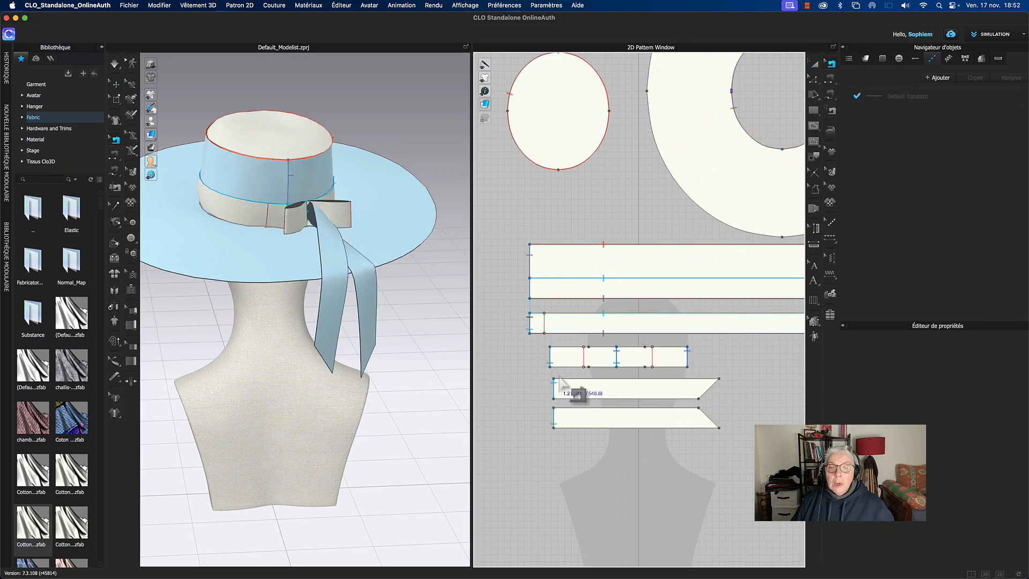
left_click(621, 368)
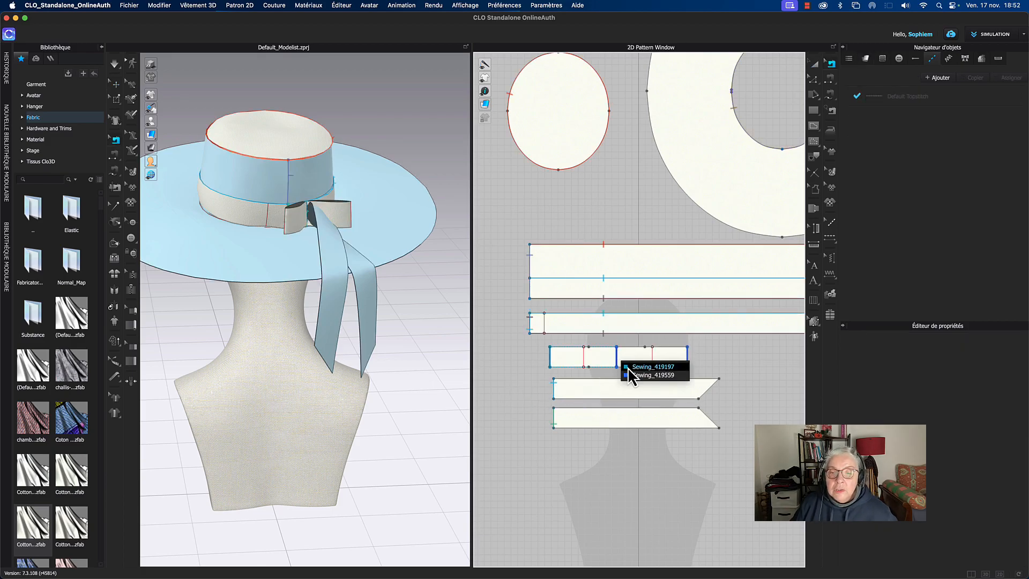
left_click(653, 366)
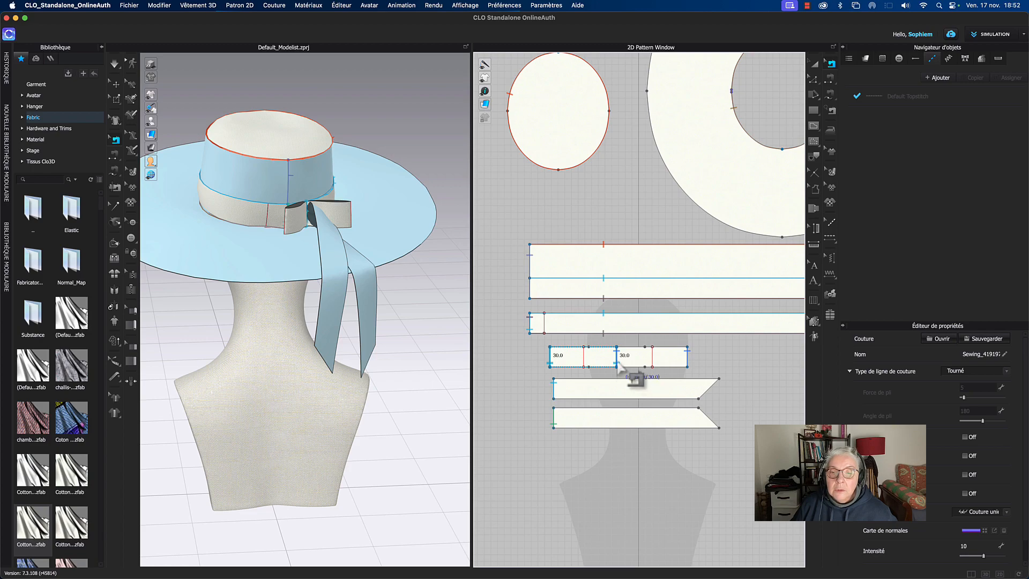
right_click(617, 362)
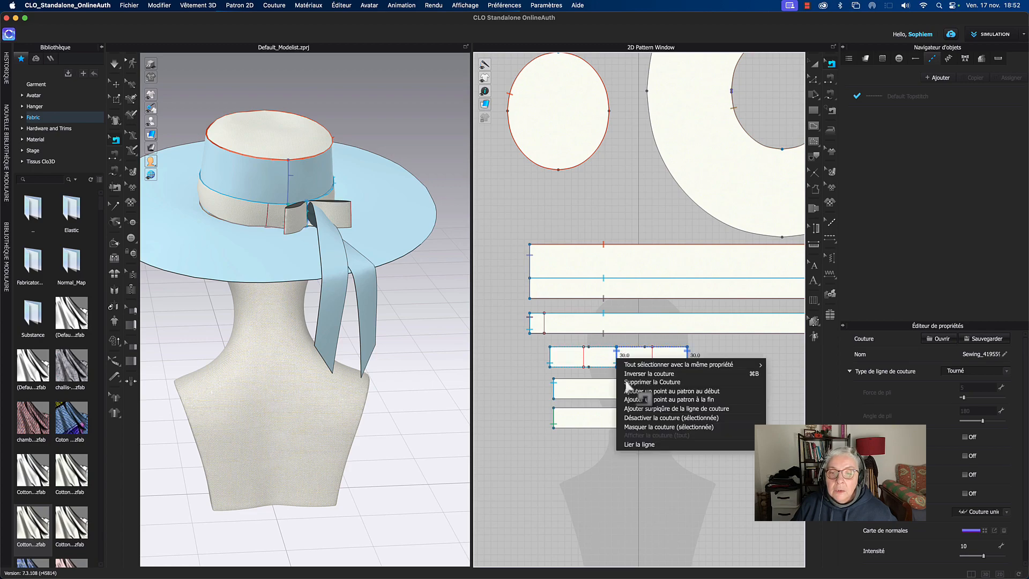
key("Escape")
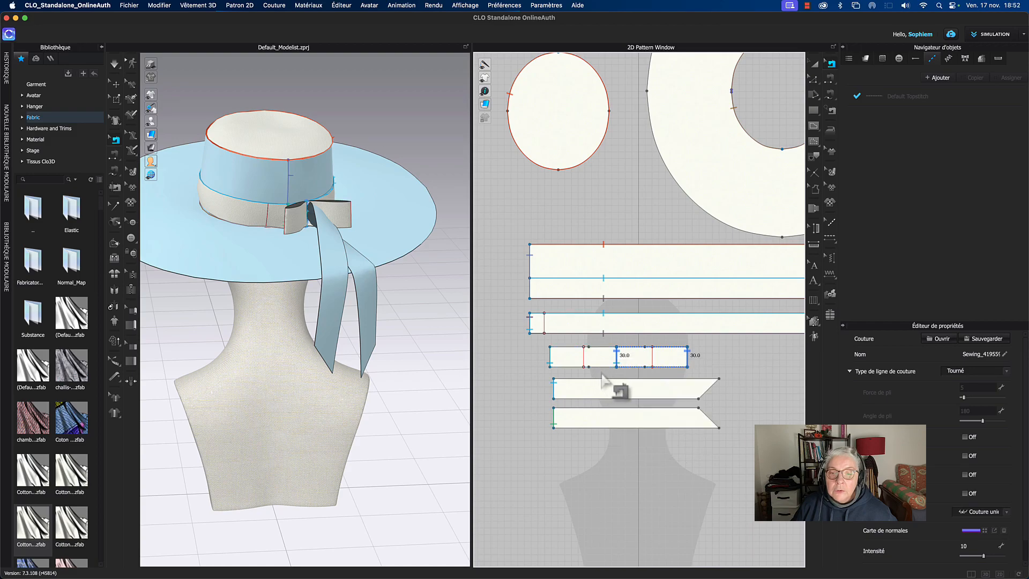
scroll(611, 383, "up", 5)
scroll(656, 386, "down", 3)
middle_click_drag(645, 376, 633, 385)
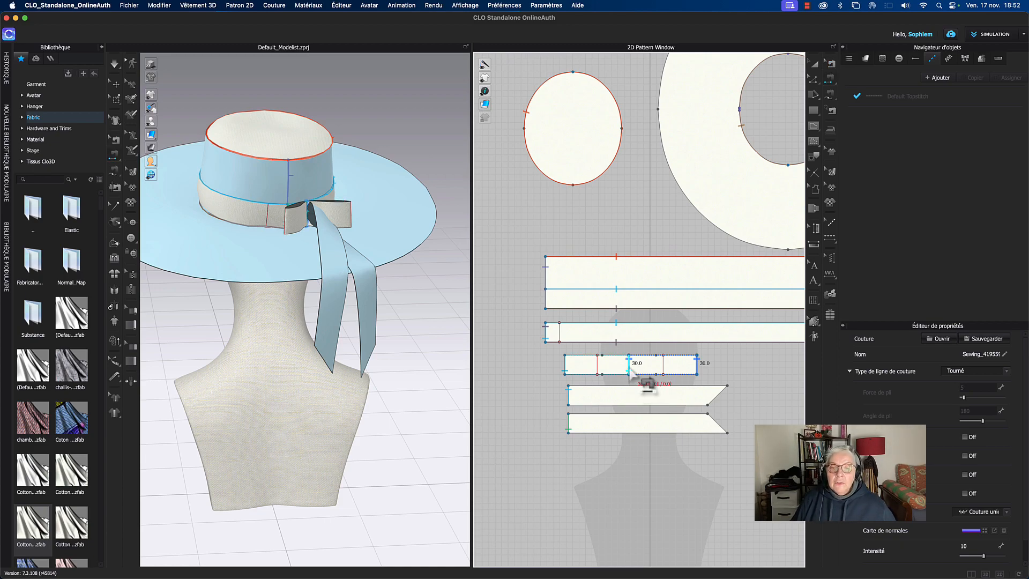
left_click(630, 370)
left_click(546, 338)
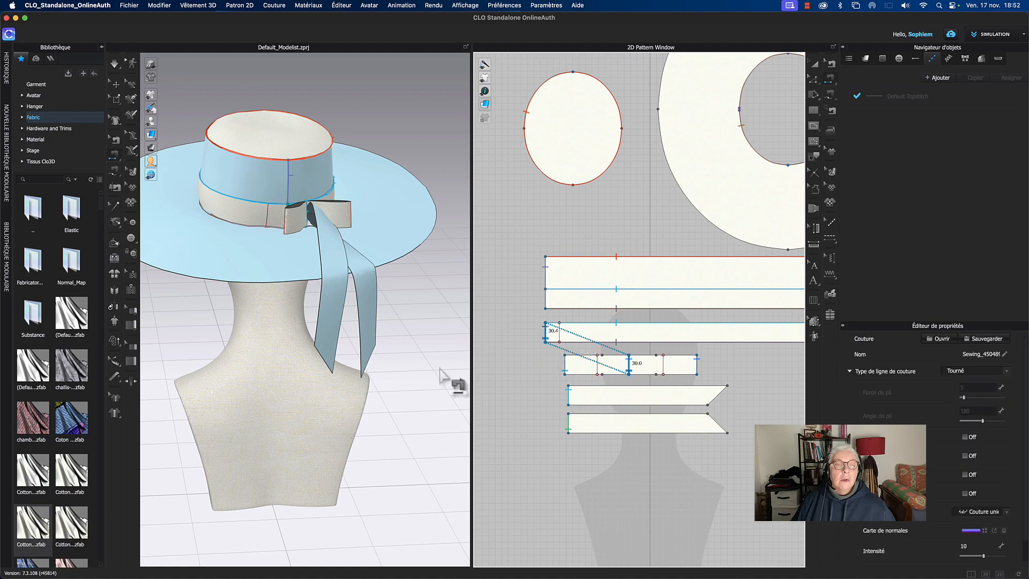
Step: Unfreeze both ribbon tails together in the 3D garment
left_click(815, 63)
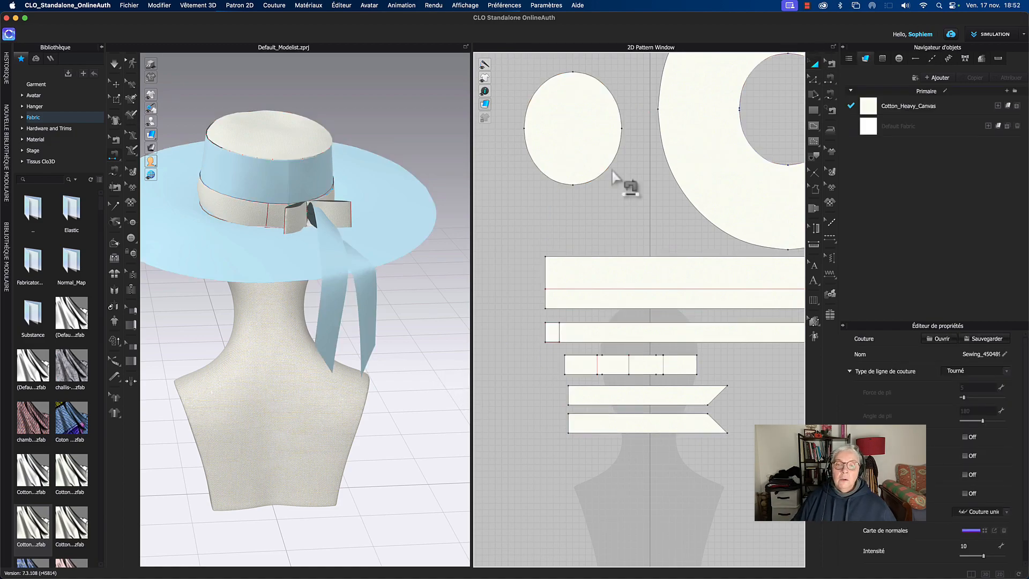
left_click(352, 222)
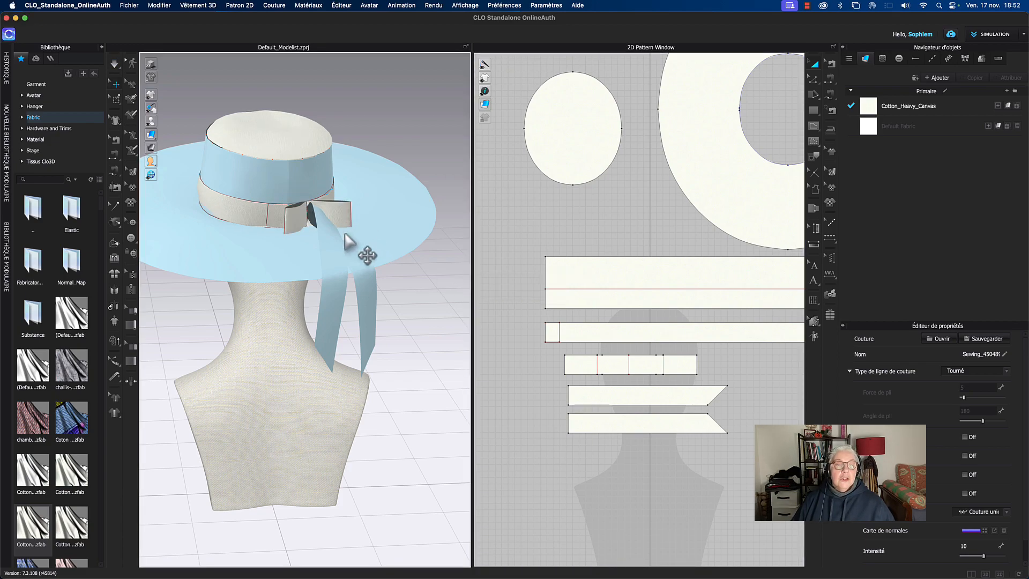
left_click(358, 278)
left_click(371, 313, "shift")
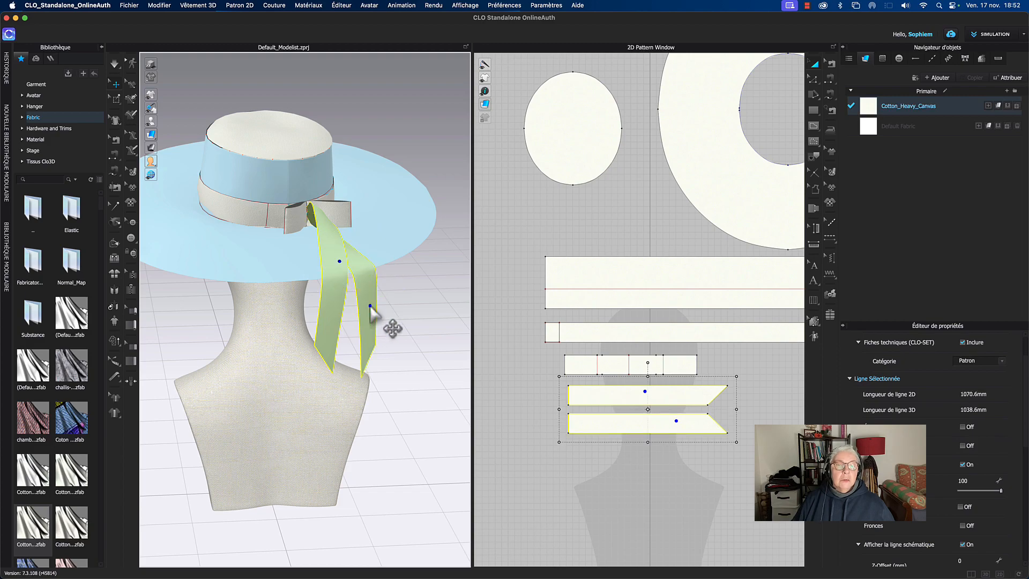
right_click(368, 303)
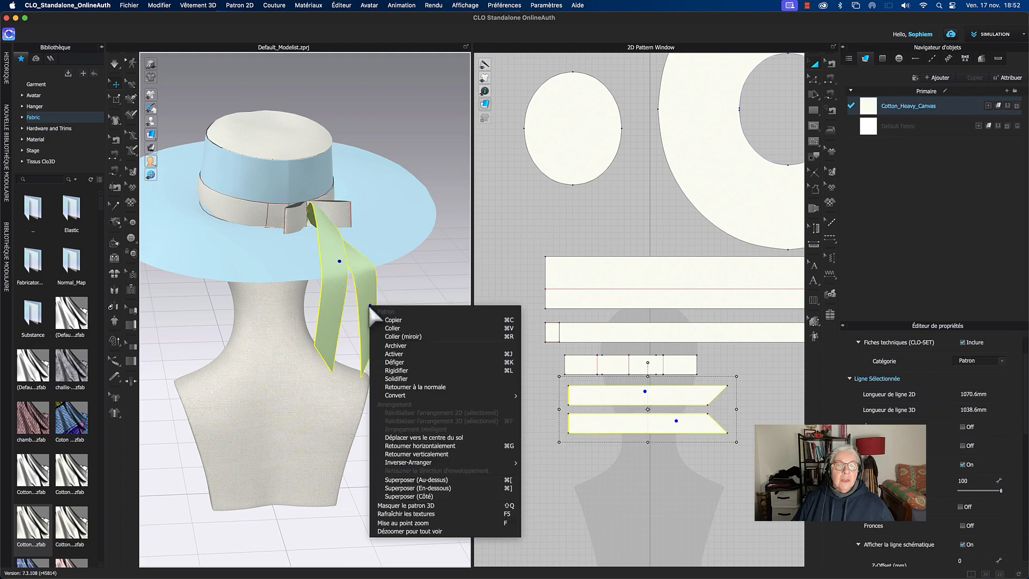
left_click(395, 363)
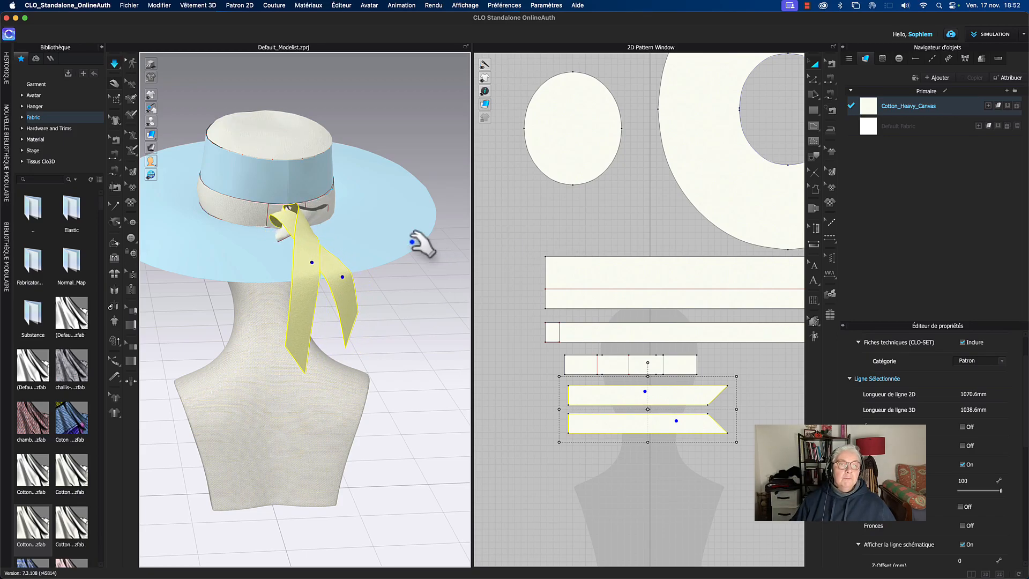
Step: Simulate the hat and pull the two ribbon tails to opposite sides, clear of the bow
left_click_drag(328, 252, 192, 290)
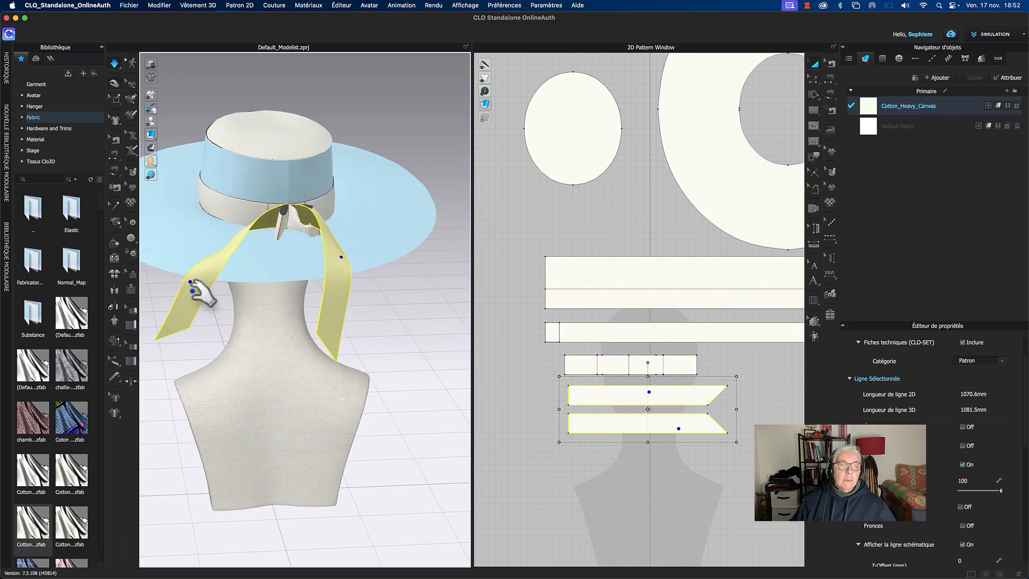
mouse_move(292, 242)
left_mouse_down()
mouse_move(271, 273)
mouse_move(329, 213)
mouse_move(310, 222)
mouse_move(371, 200)
mouse_move(289, 225)
mouse_move(255, 256)
mouse_move(255, 271)
mouse_move(270, 252)
mouse_move(266, 265)
mouse_move(282, 257)
left_mouse_up()
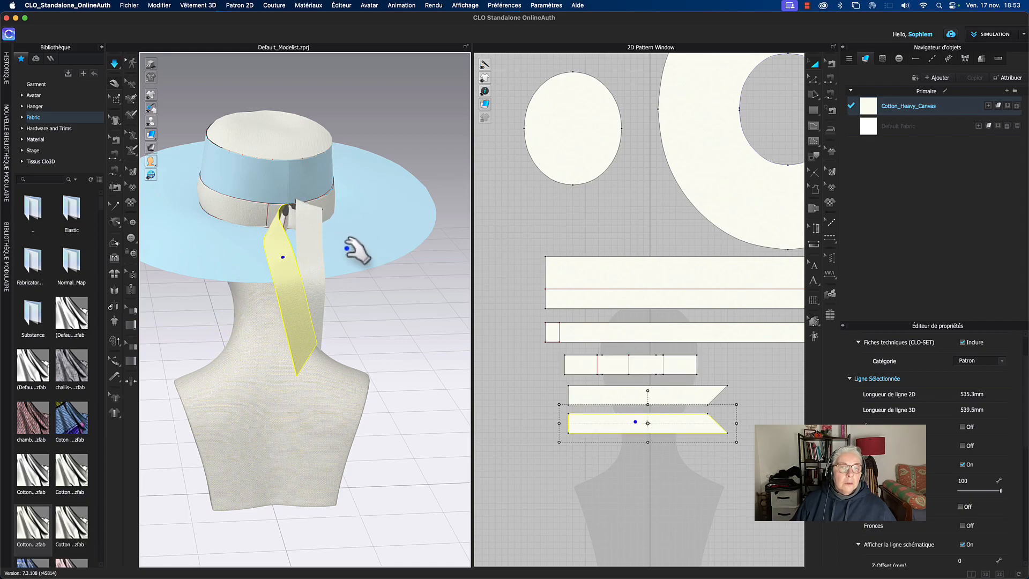
key("2")
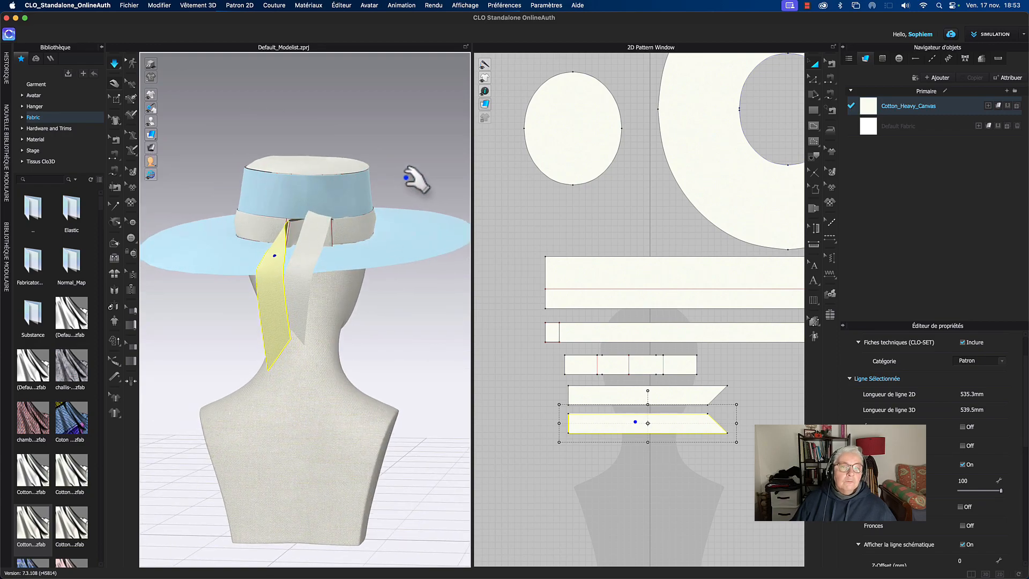
middle_click_drag(405, 177, 416, 178)
scroll(304, 234, "up", 4)
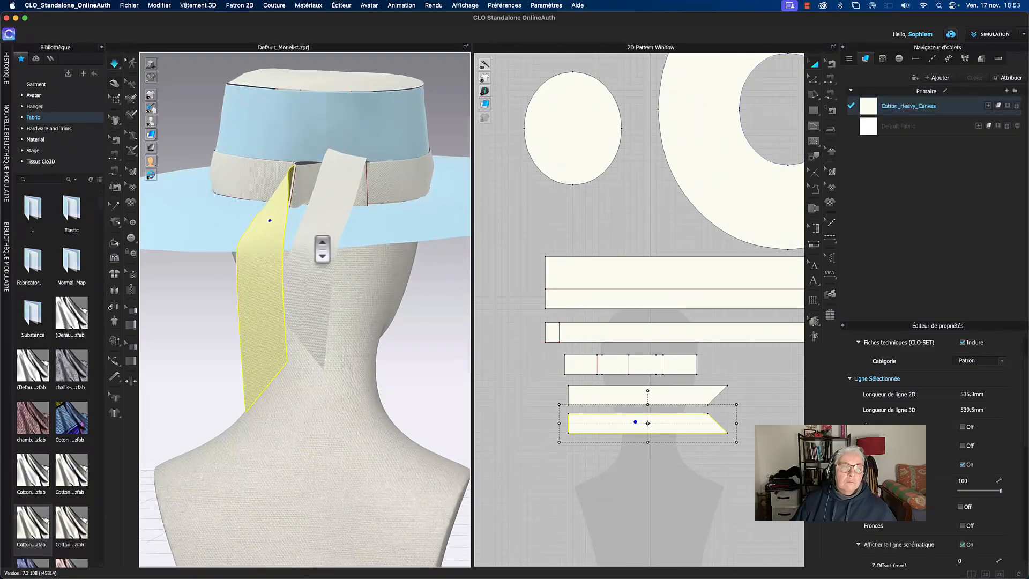
left_click_drag(344, 163, 479, 217)
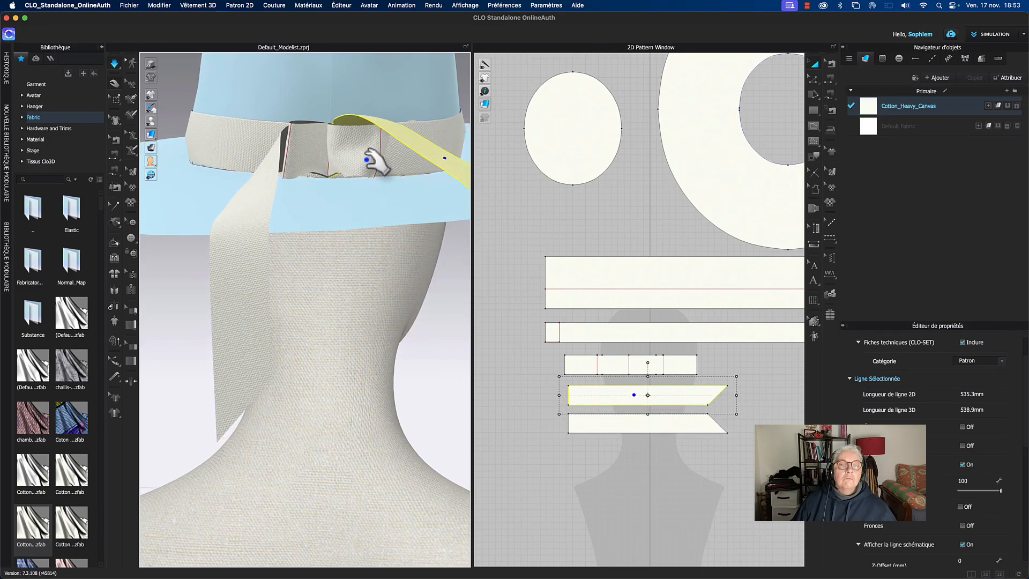
Step: Tug the bow's loop into place against the hat band during the simulation
left_click_drag(367, 159, 374, 139)
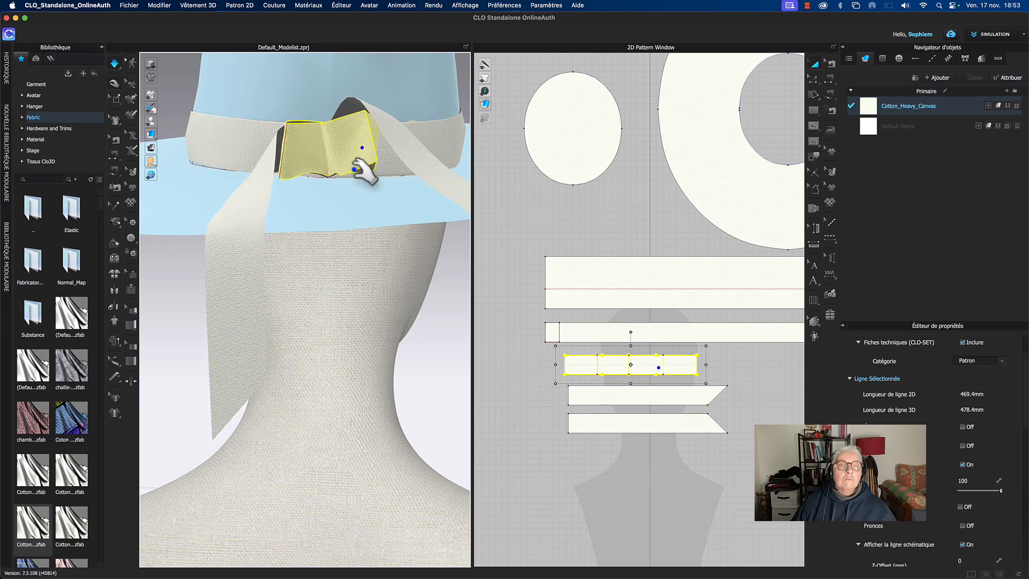
left_click_drag(354, 203, 355, 179)
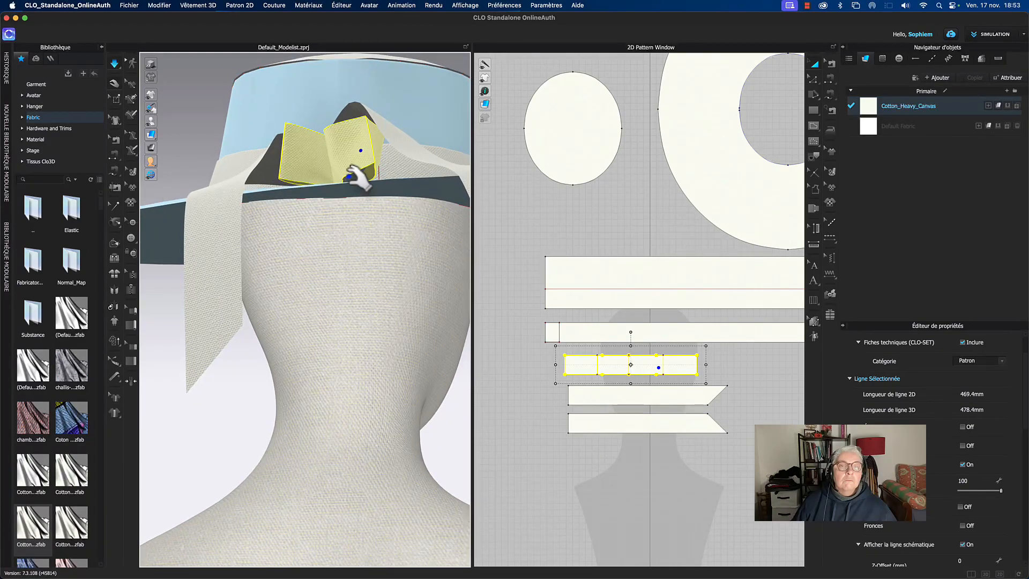
left_click(354, 182)
Step: Try to pull the upper pattern's ribbon tail down from the bow, and undo the last moves
mouse_move(328, 258)
left_mouse_down()
mouse_move(336, 273)
mouse_move(335, 241)
left_mouse_up()
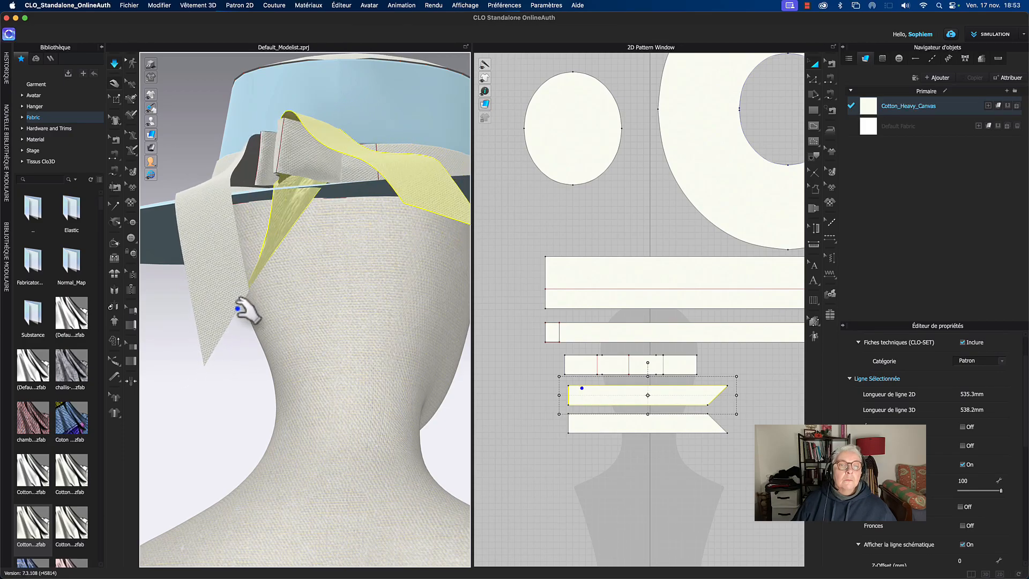
left_click_drag(236, 380, 150, 536)
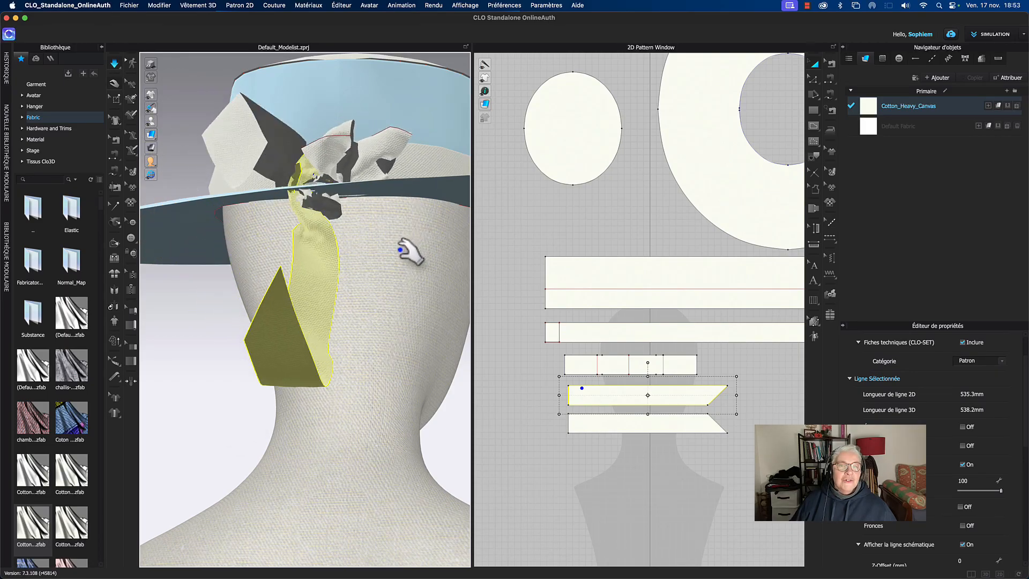
scroll(404, 252, "down", 3)
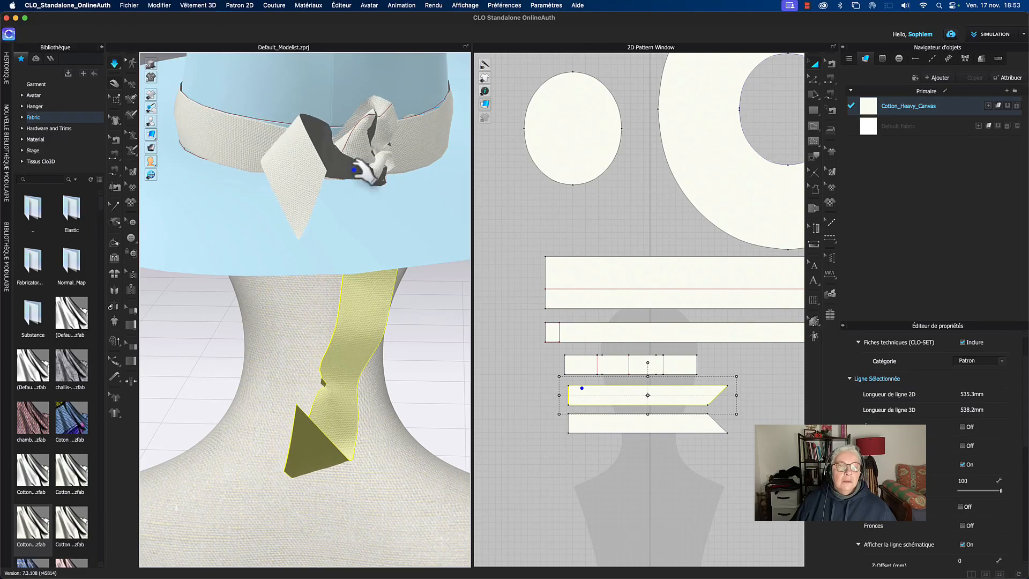
left_click_drag(354, 169, 351, 177)
key("super+z")
key("super+z")
key("super+z")
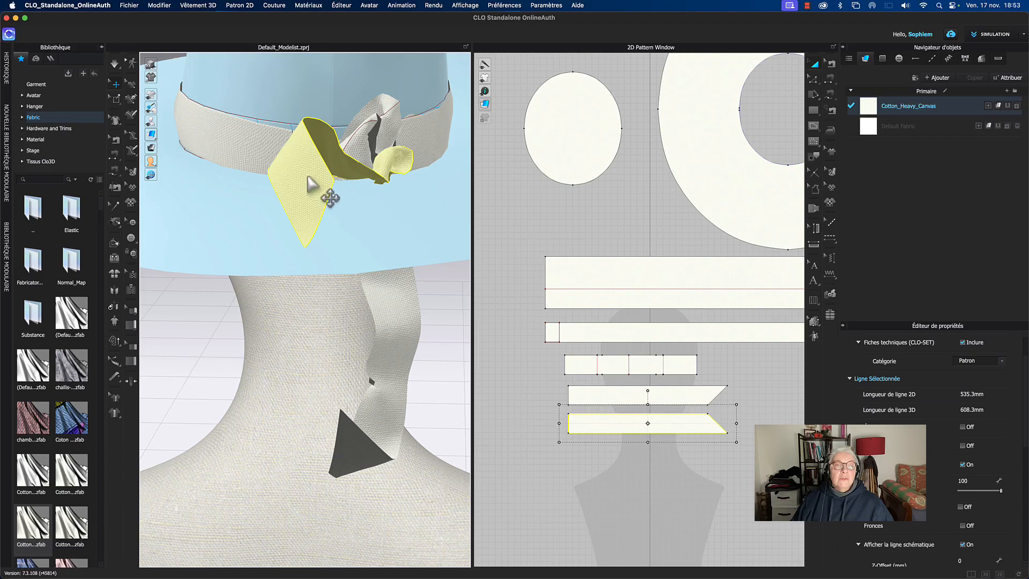
Step: Move both ribbon tails away from the bow in 3D, then simulate and pull the upper pattern's tail down behind the hat
left_click_drag(319, 192, 155, 315)
right_click_drag(398, 232, 349, 239)
left_click_drag(455, 362, 216, 308)
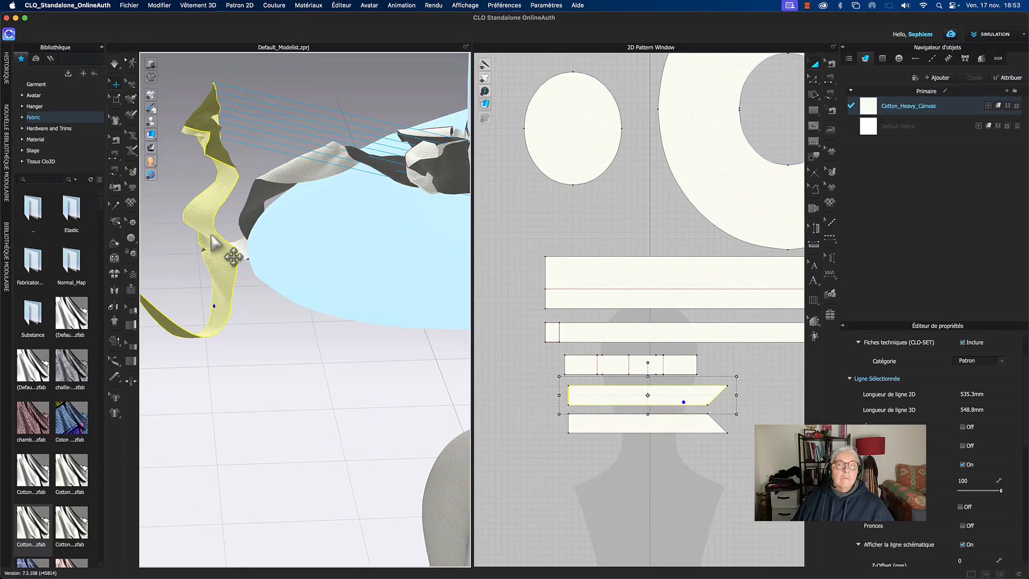
right_click_drag(303, 74, 332, 75)
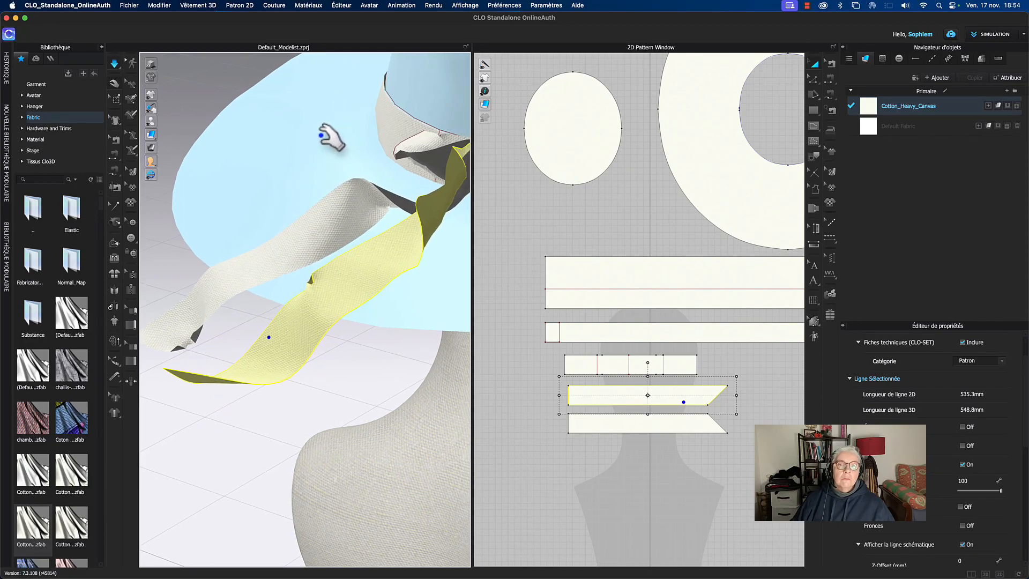
right_click_drag(322, 135, 256, 165)
mouse_move(300, 295)
left_mouse_down()
mouse_move(338, 293)
mouse_move(320, 287)
mouse_move(305, 301)
left_mouse_up()
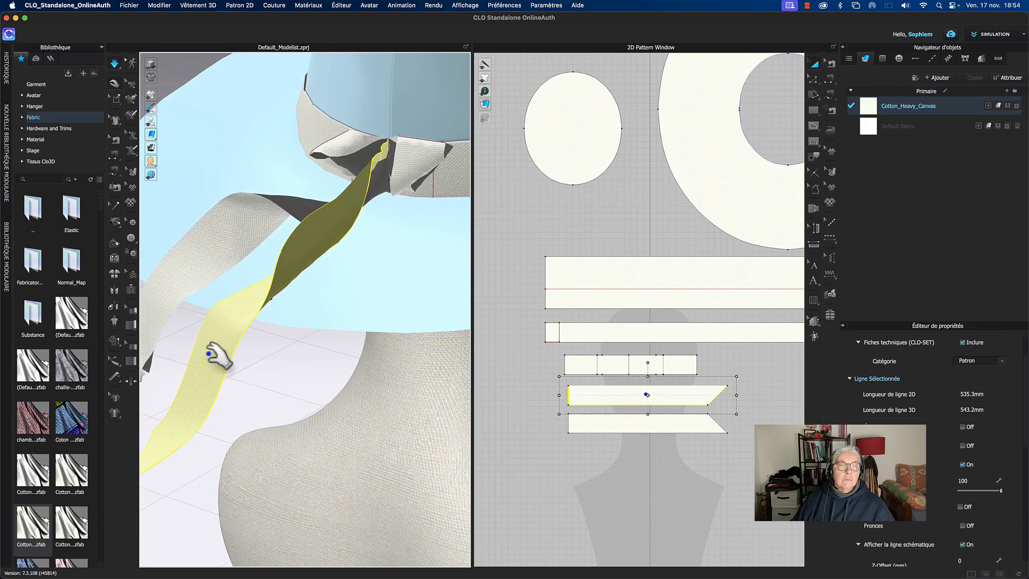
Step: Tug the bow's two loops outwards to opposite sides along the hat band during the simulation
right_click_drag(303, 168, 341, 155)
left_click(389, 142)
mouse_move(456, 173)
left_mouse_down()
mouse_move(528, 172)
mouse_move(440, 181)
left_mouse_up()
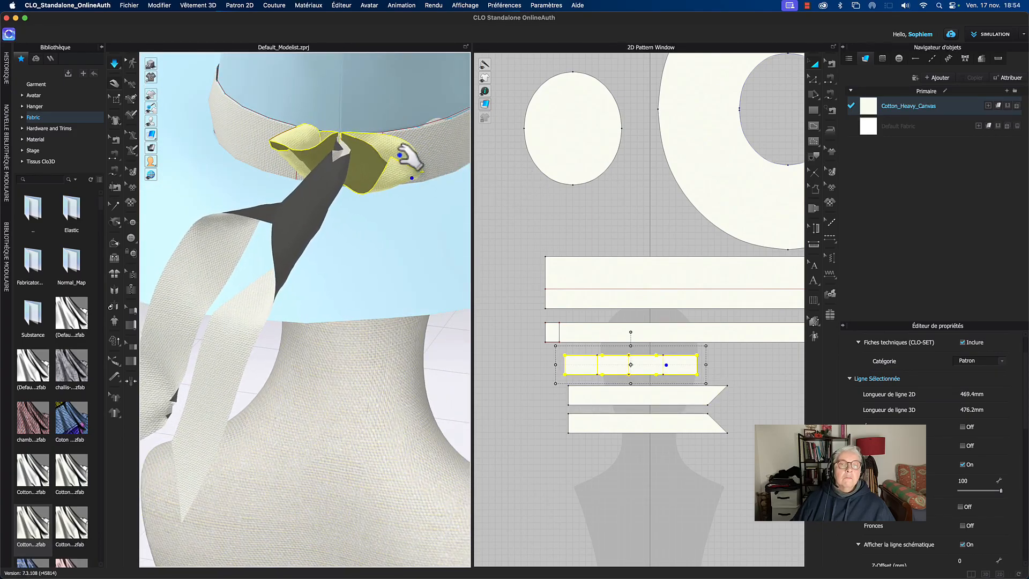
left_click_drag(481, 131, 415, 170)
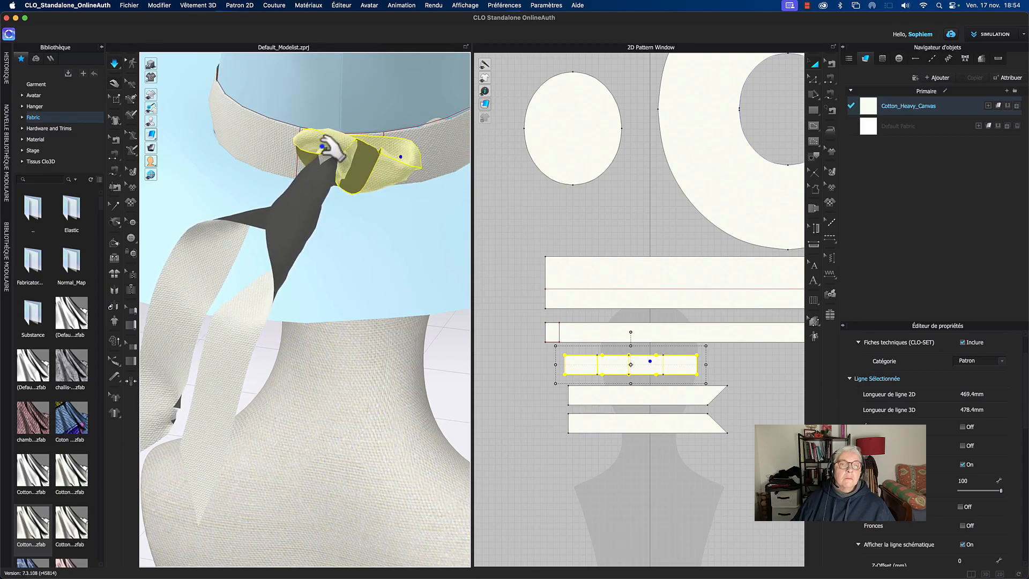
left_click_drag(225, 141, 212, 106)
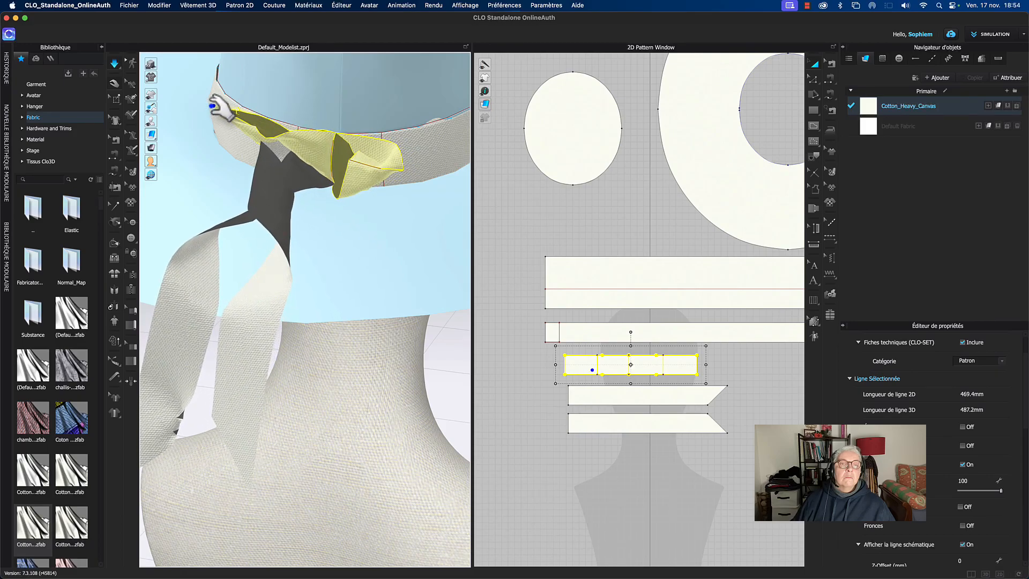
Step: Pull the upper pattern's tail sideways from under the knot, and adjust the bow's small loop
right_click_drag(227, 152, 252, 161)
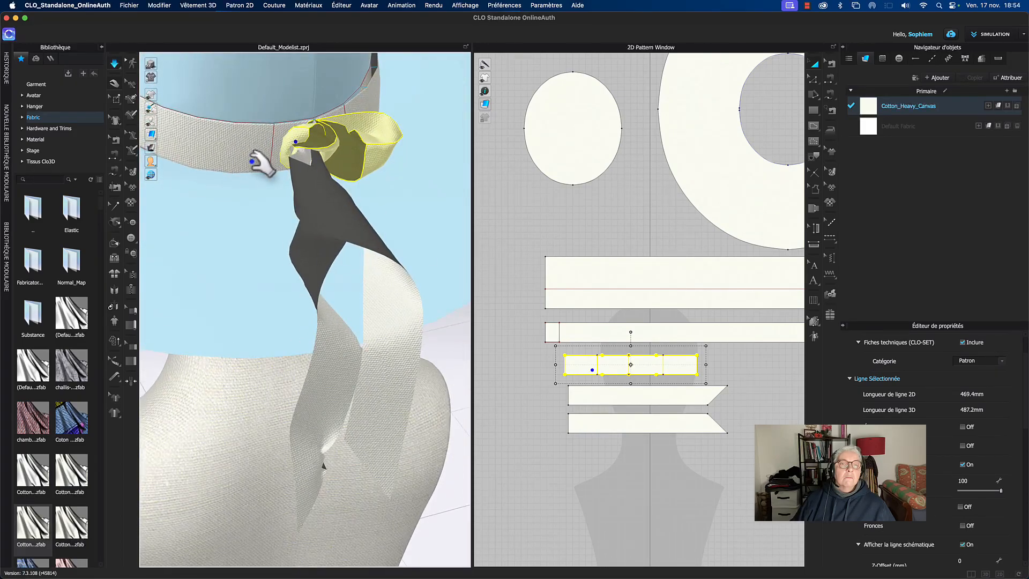
left_click_drag(350, 199, 416, 218)
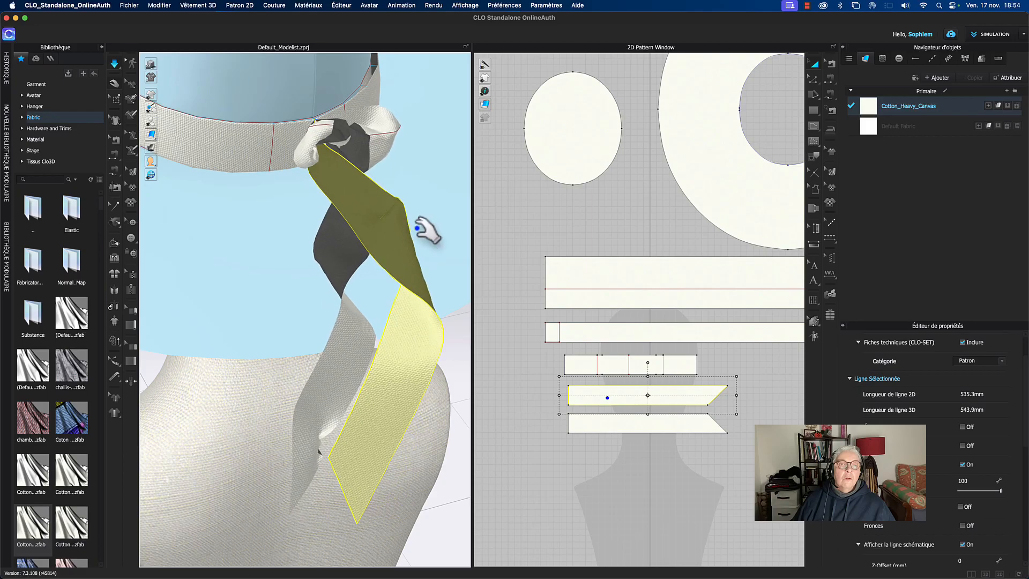
left_click(310, 139)
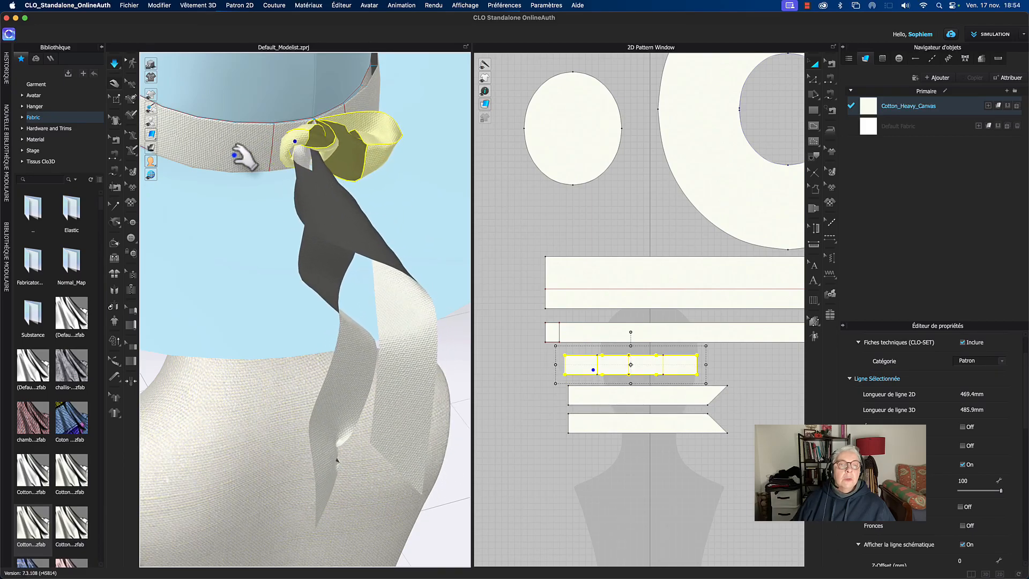
Step: Try reversing the seam between the bow strip's far end and its middle line after inspecting the neighbouring seams, and resimulate
left_click(625, 246)
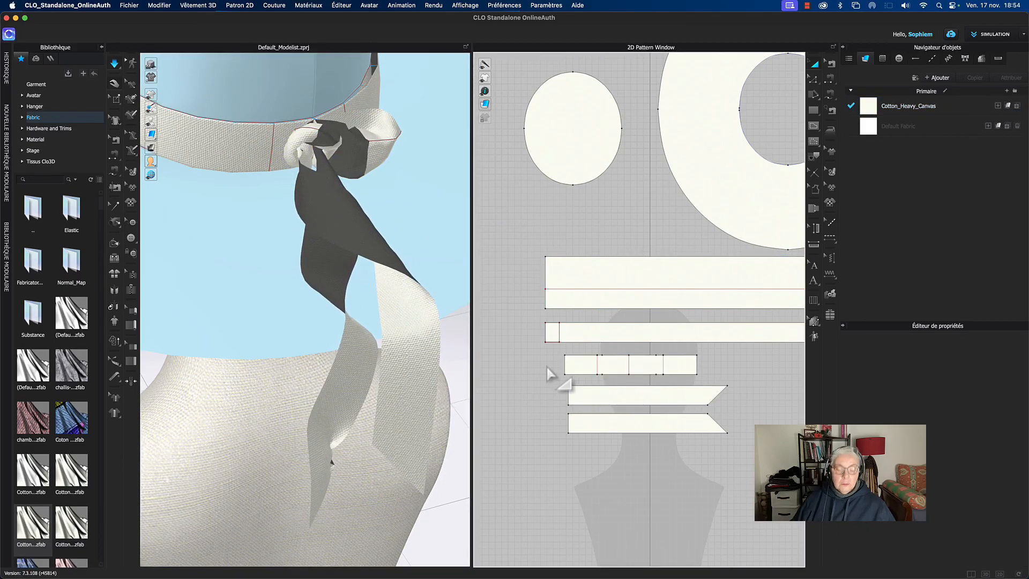
key("b")
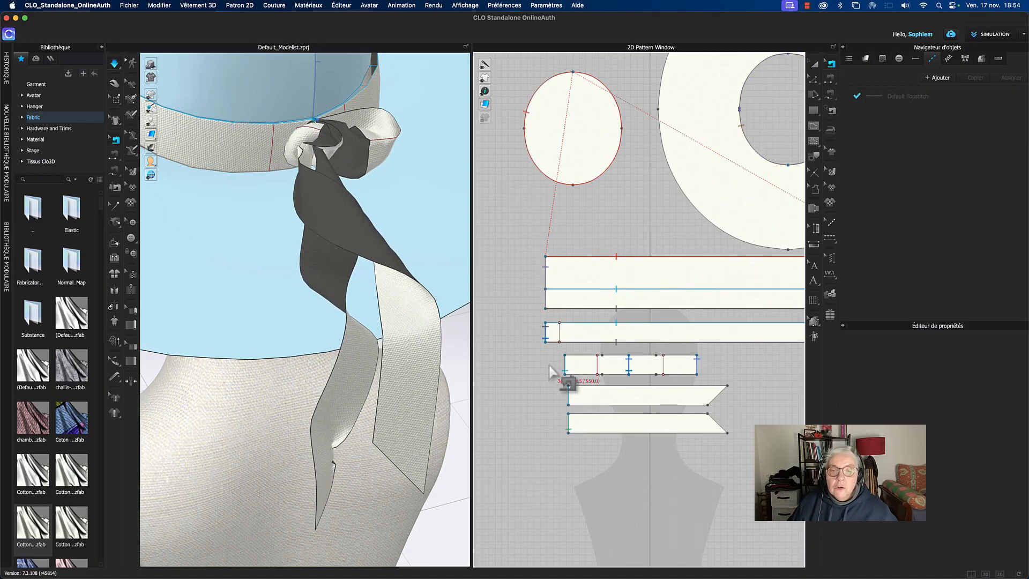
left_click(545, 333)
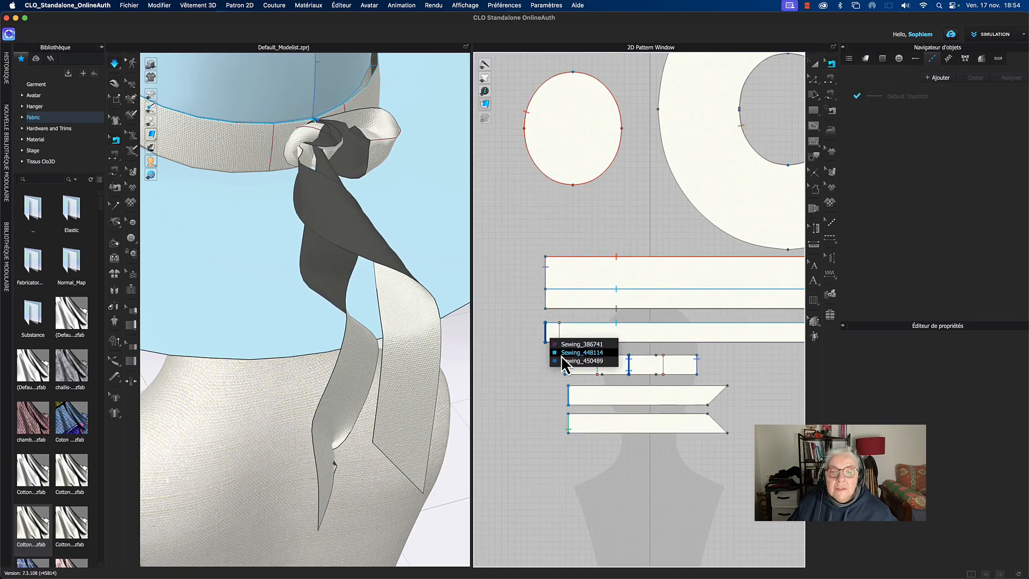
left_click(561, 354)
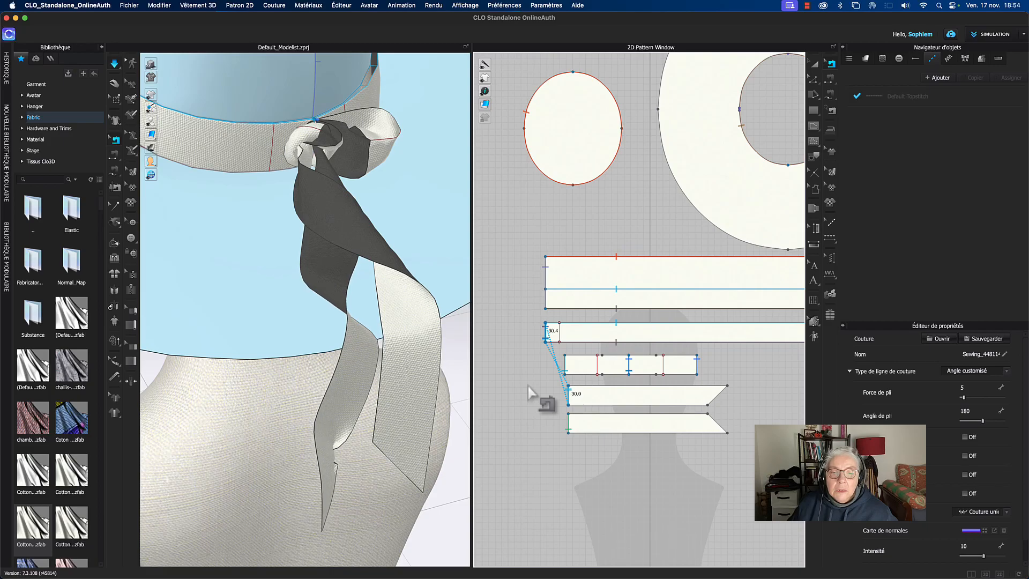
left_click(566, 370)
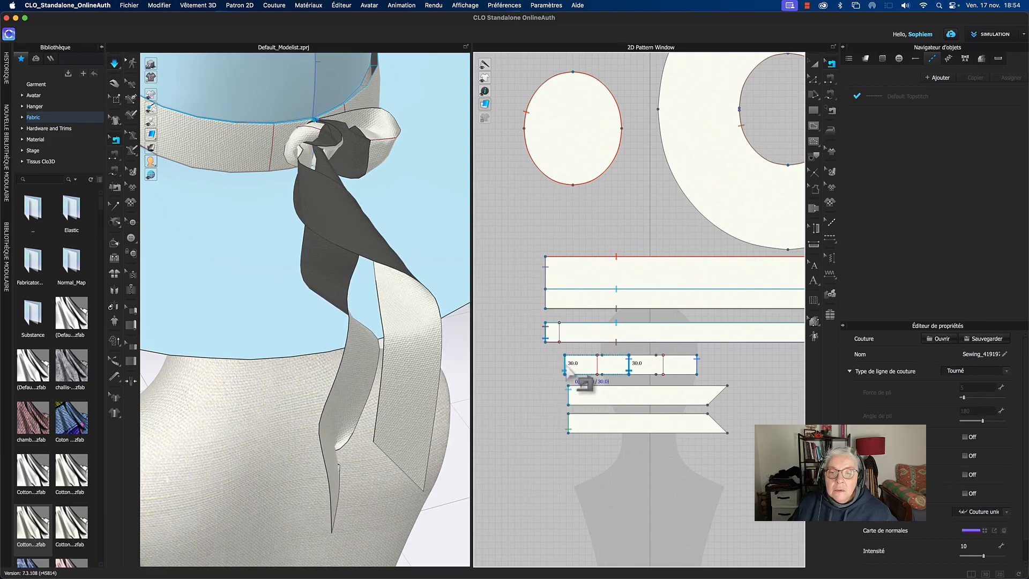
right_click(698, 375)
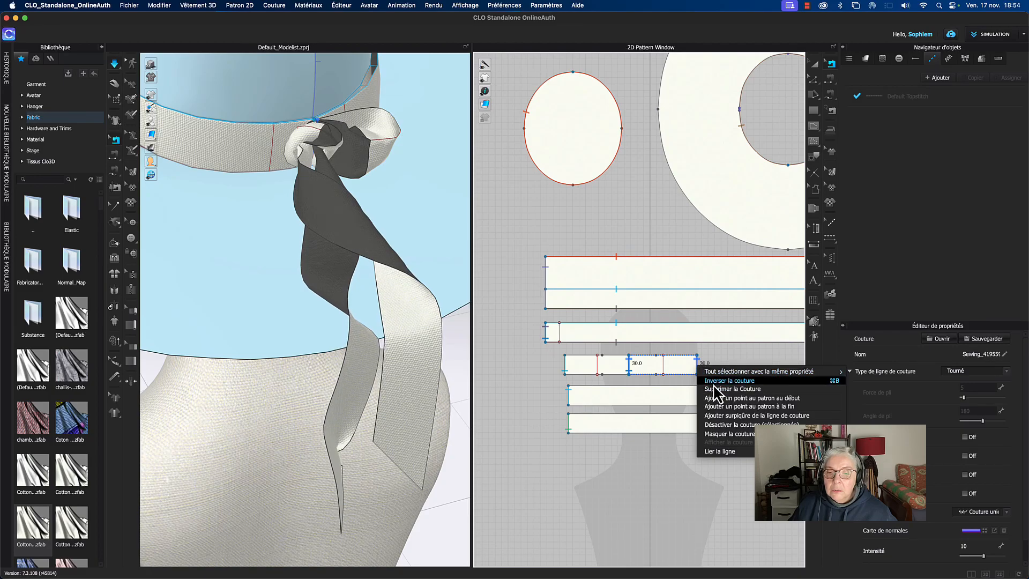
left_click(712, 380)
key("space")
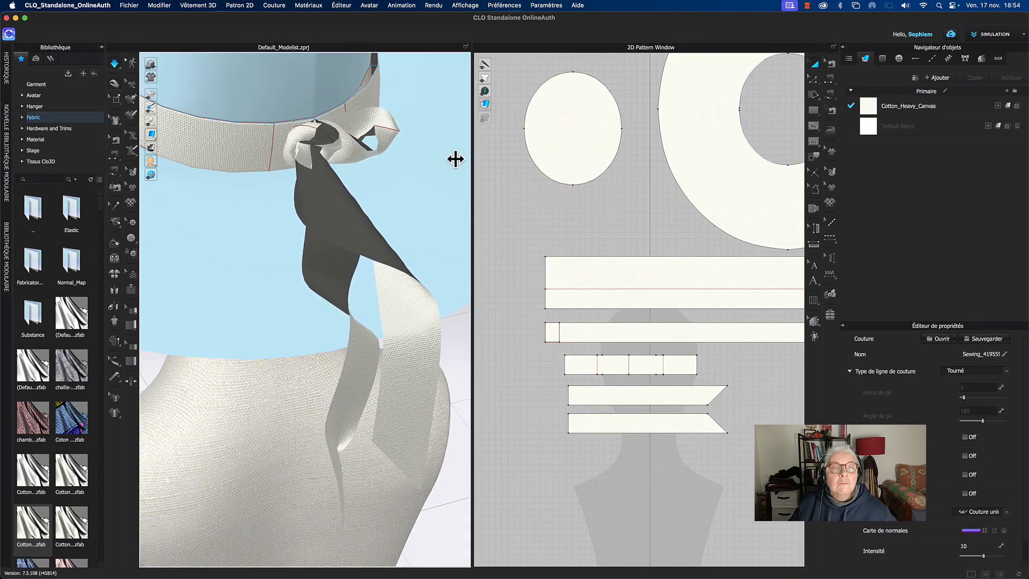
Step: Try to tug the bow's loop down and outwards against the hat band, and undo the last changes
left_click_drag(391, 133, 421, 155)
right_click_drag(422, 155, 406, 144)
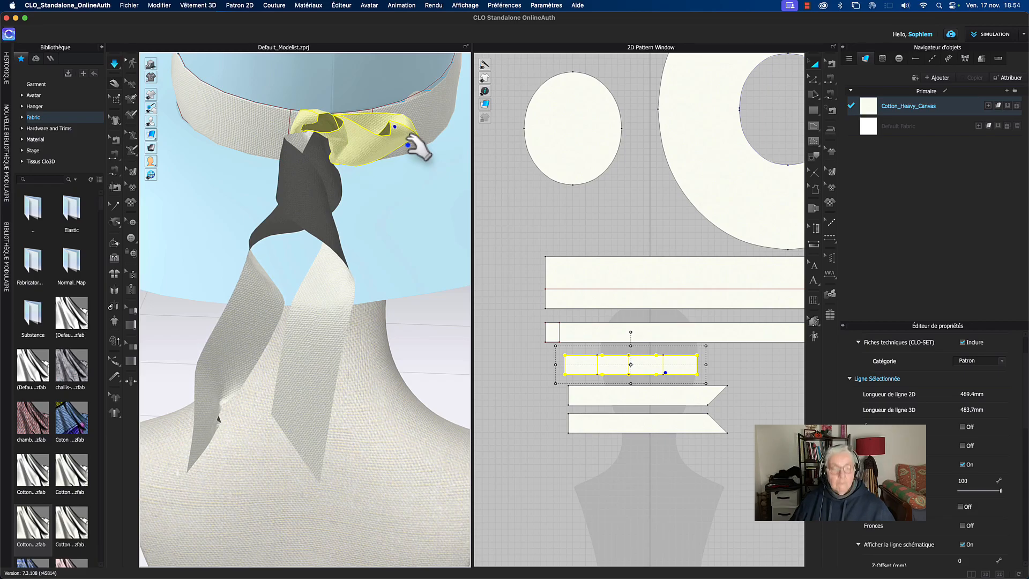
left_click(410, 144)
key("super+z")
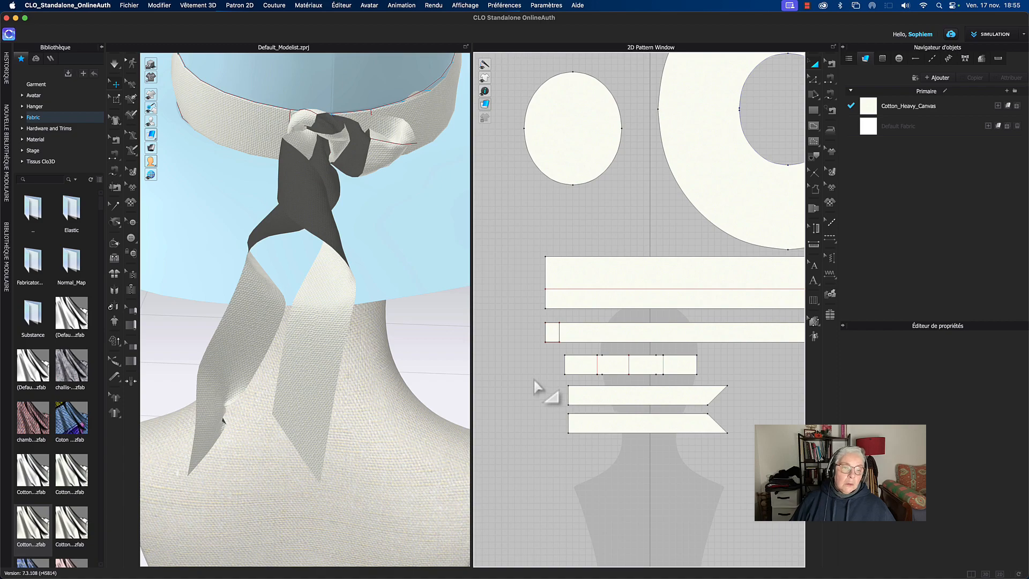
Step: Uncross the two ribbon tails and pull them apart so they hang on opposite sides below the bow
left_click_drag(241, 450, 263, 410)
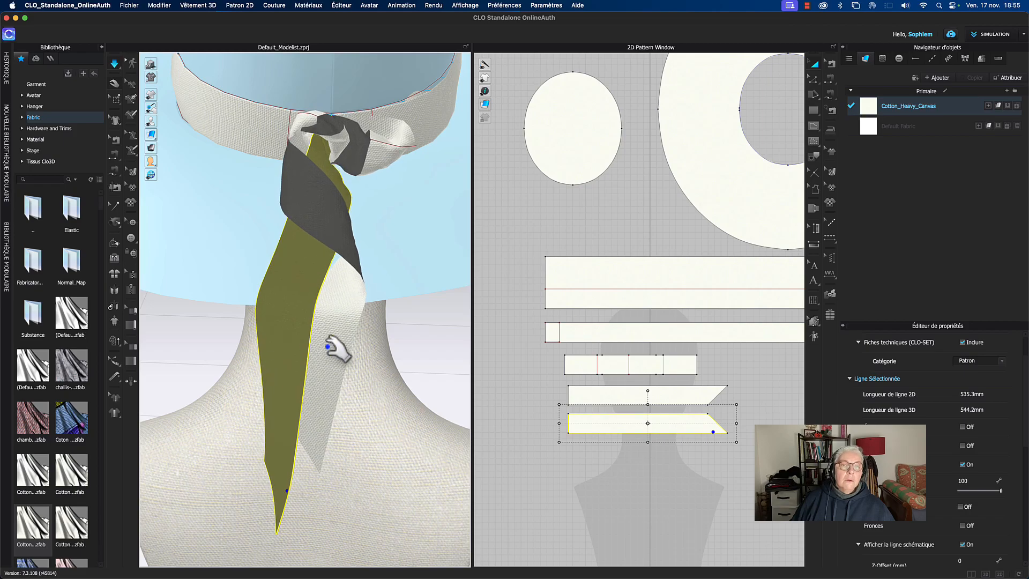
left_click_drag(340, 345, 157, 296)
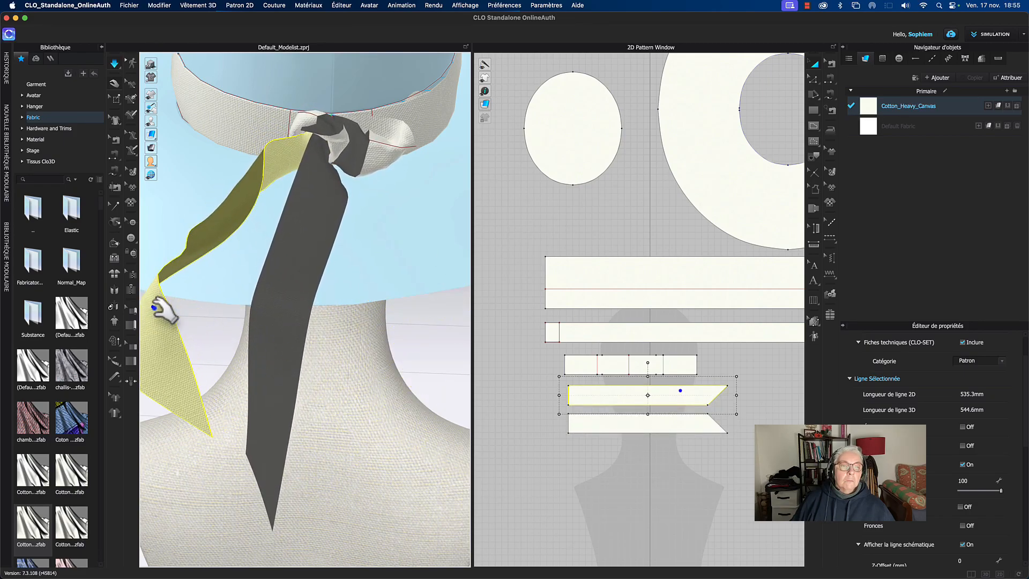
left_click_drag(275, 356, 346, 365)
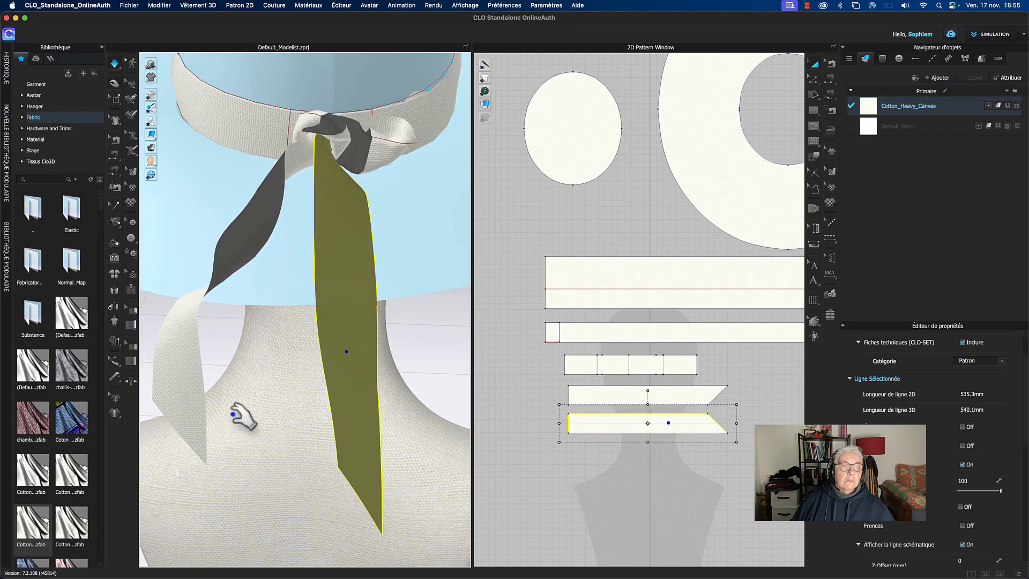
left_click_drag(179, 413, 185, 425)
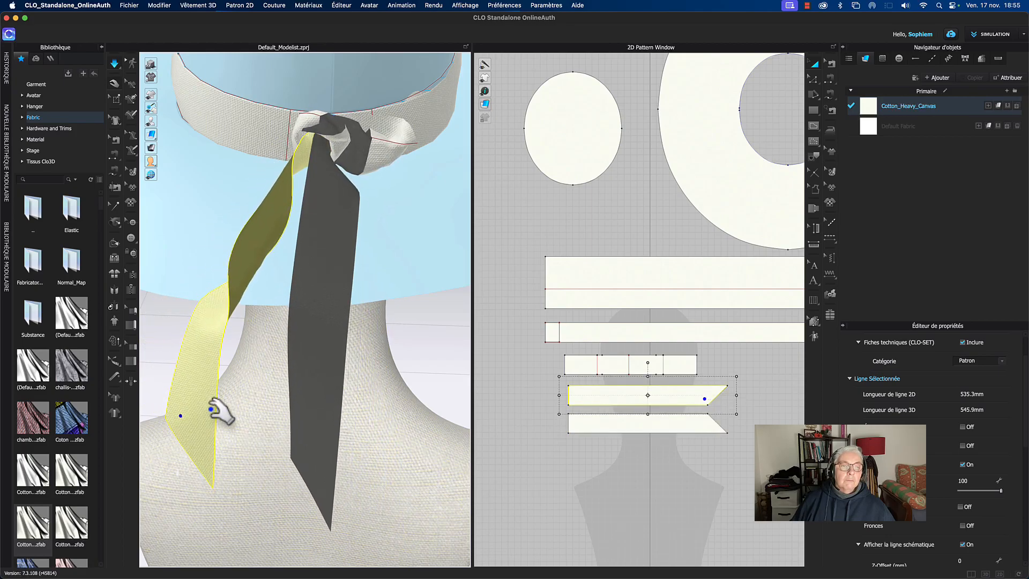
right_click_drag(248, 344, 253, 340)
left_click_drag(284, 353, 418, 280)
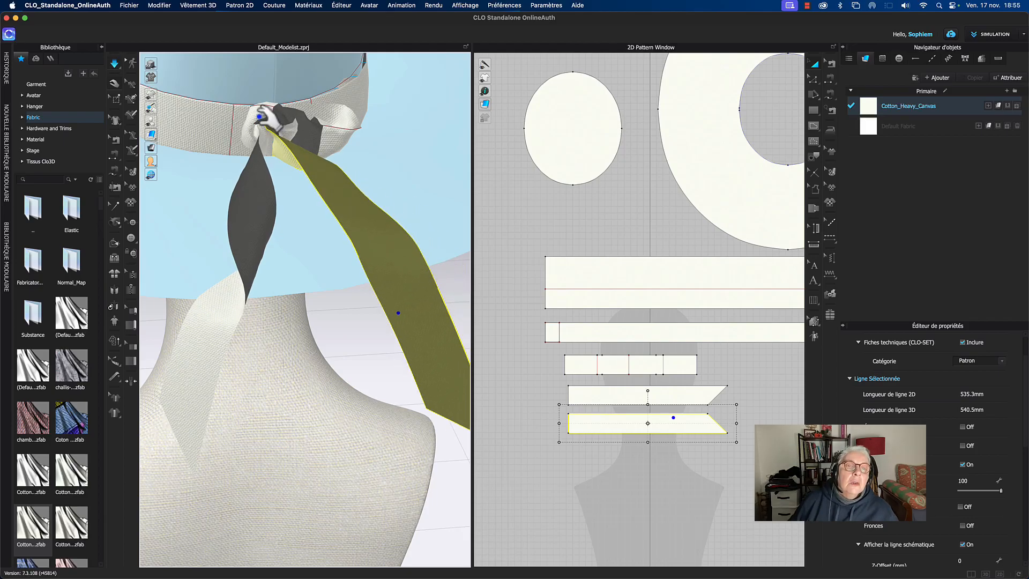
Step: Pin a band of mesh across the upper pattern's tail, a little below the knot, with the box pin tool
left_click(240, 252)
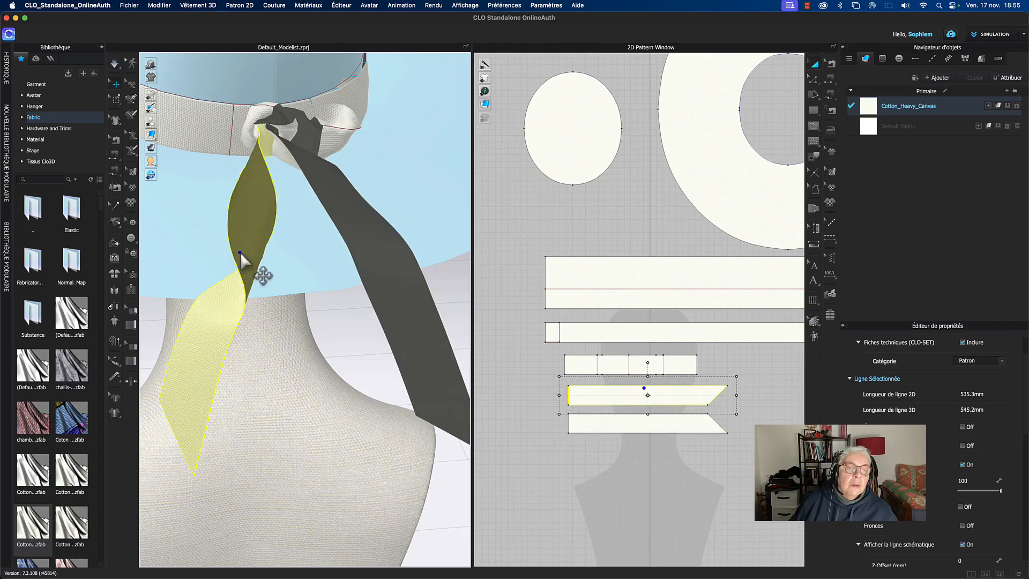
left_click(217, 337)
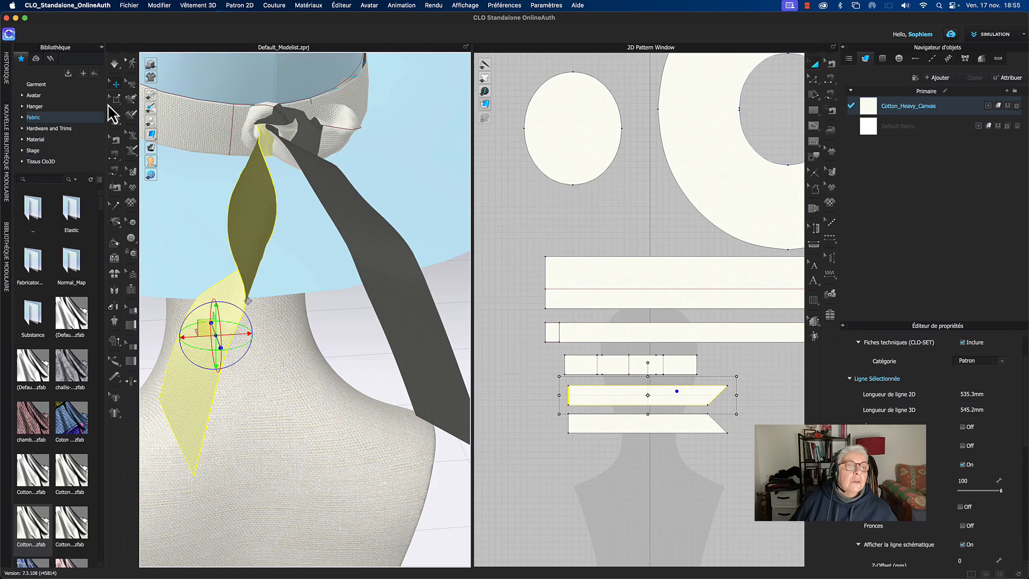
left_click(116, 97)
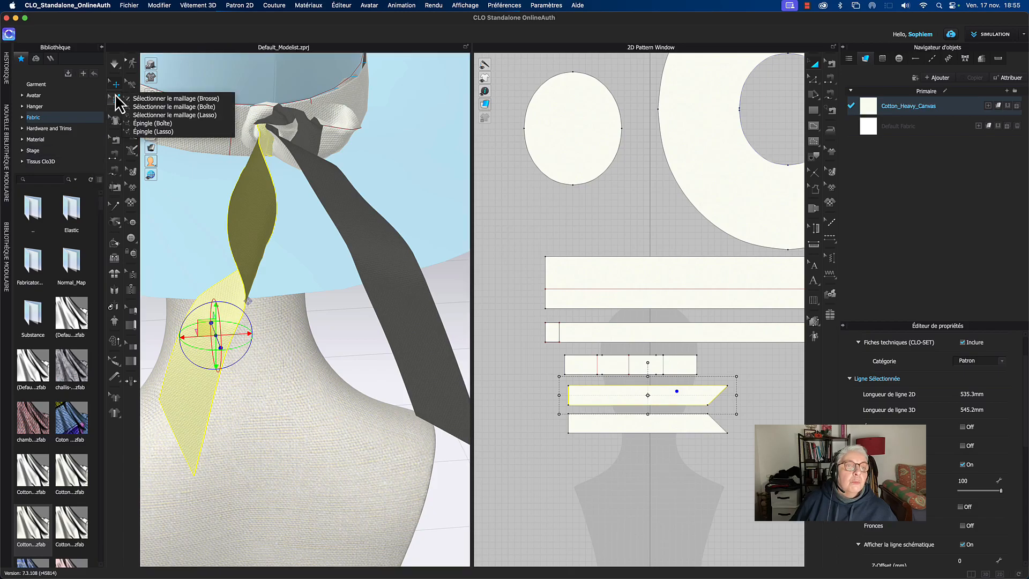
left_click(151, 123)
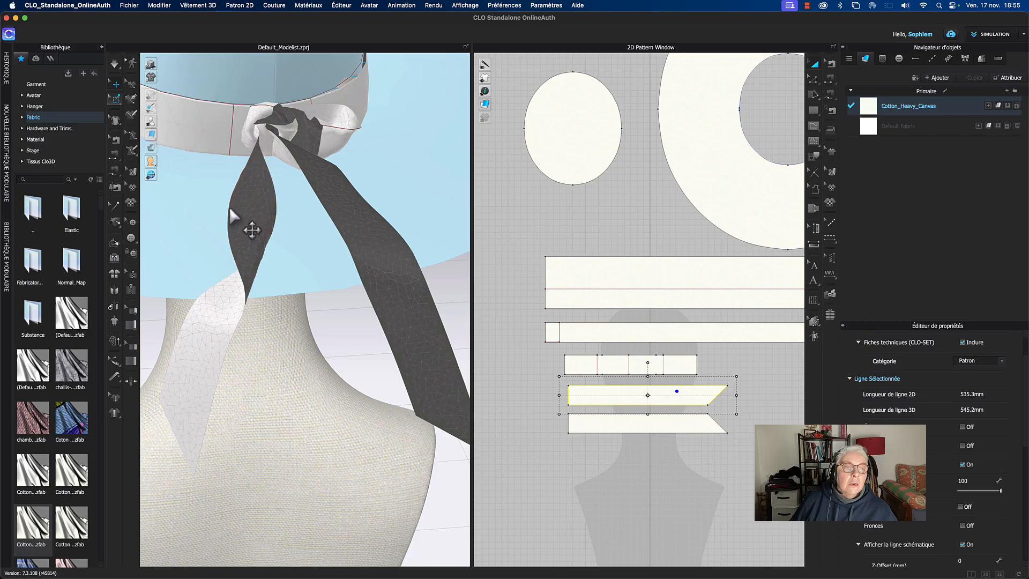
left_click_drag(229, 208, 283, 222)
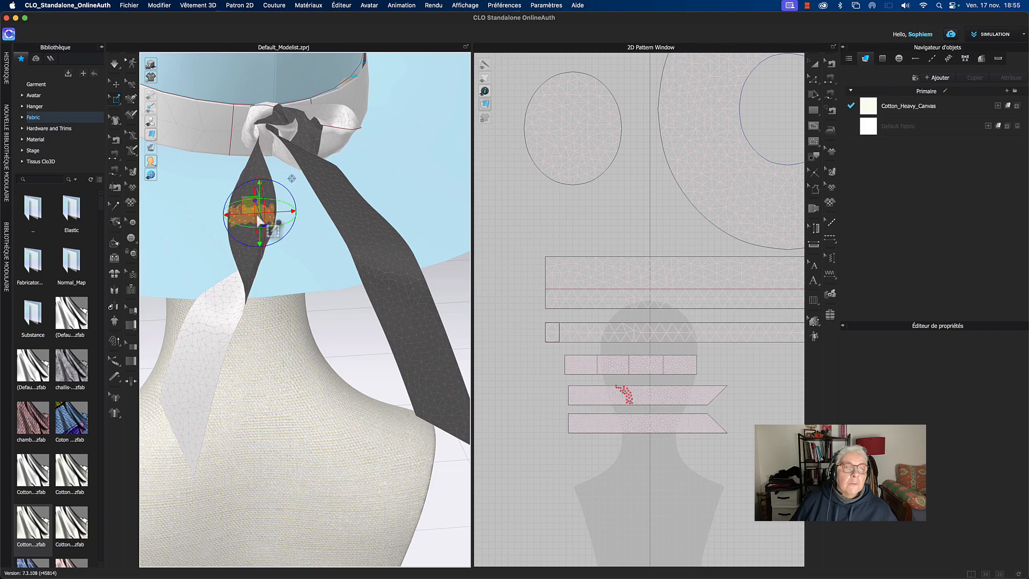
Step: Rotate the pinned band to turn the ribbon's light face outwards, and simulate while tugging the tail straight
left_click_drag(233, 217, 173, 206)
key("q")
key("space")
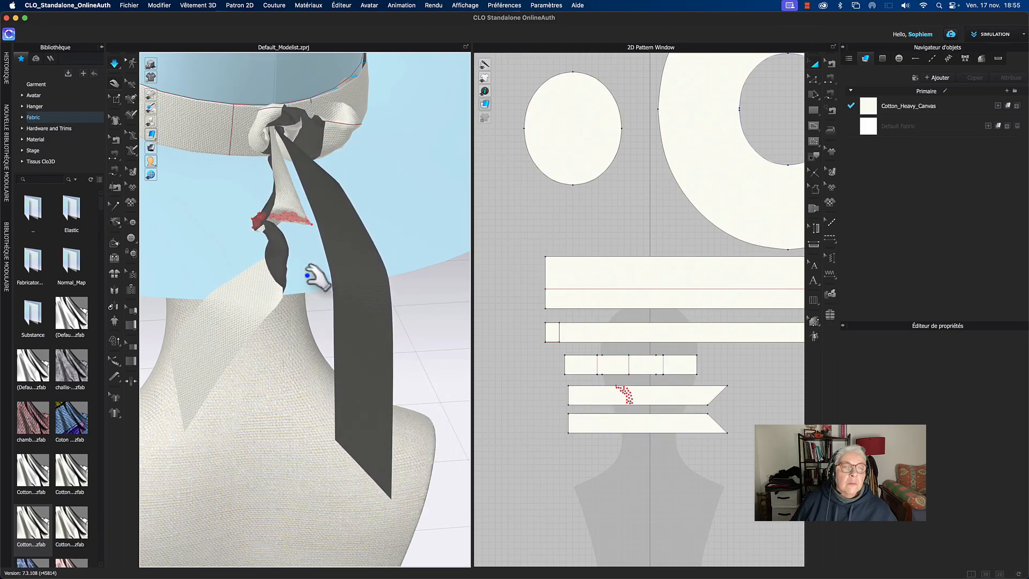
left_click(287, 221)
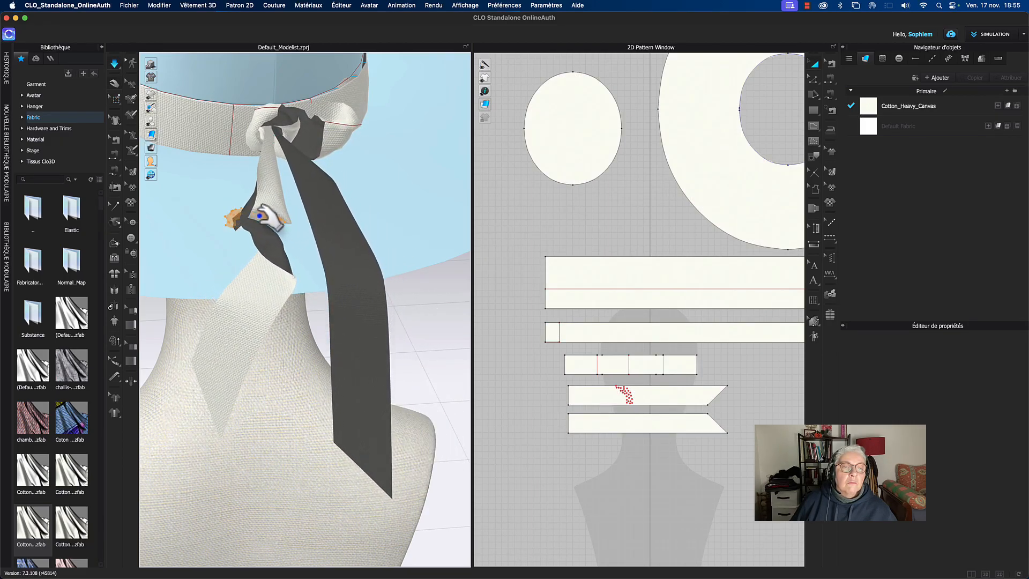
left_click(280, 299)
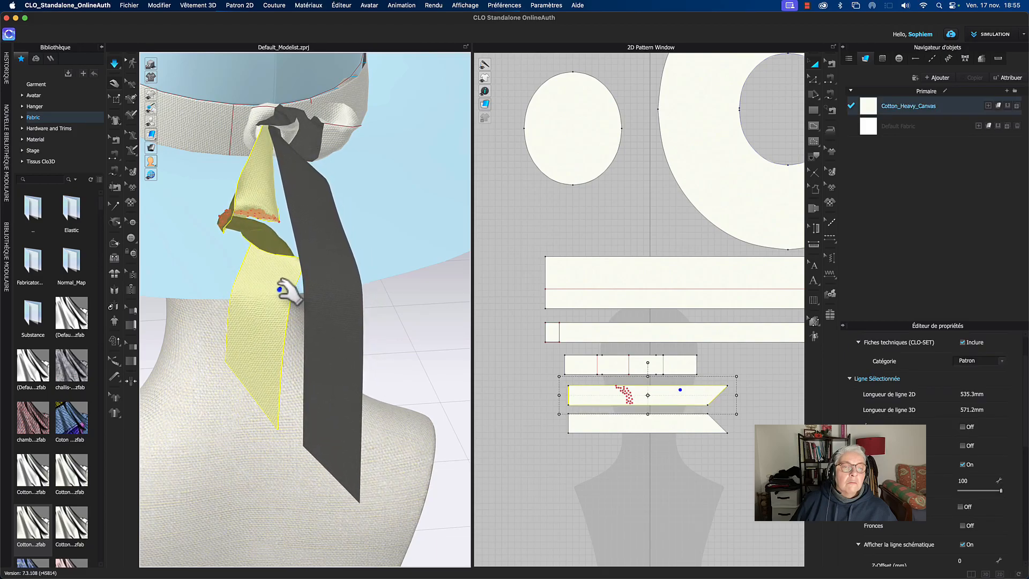
Step: Shift the tail's pinned band away from the other tail, rotate it further, and resume the simulation
left_click_drag(259, 218, 216, 218)
key("w")
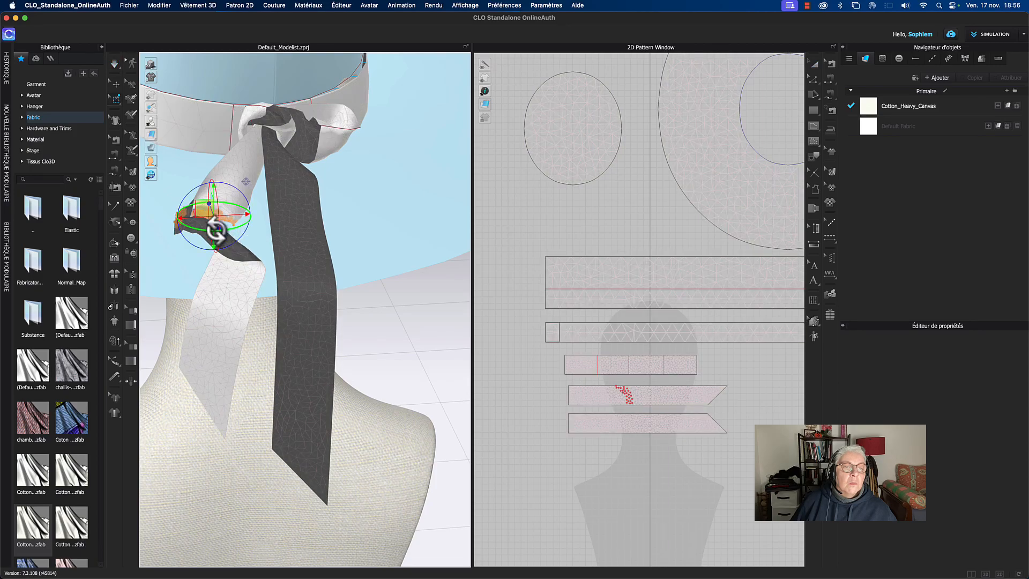
key("w")
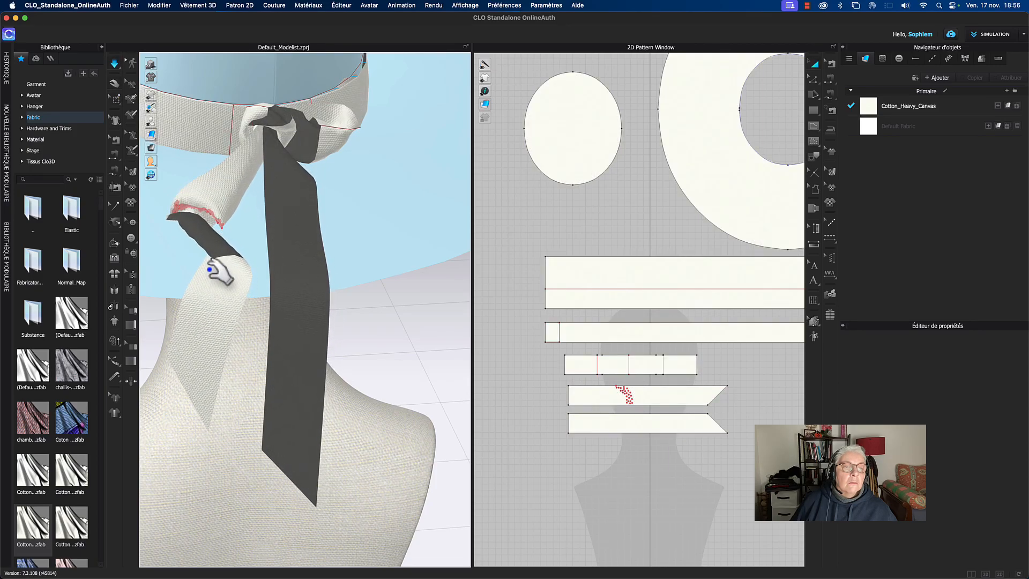
Step: Pull the upper pattern's pinned tail in several directions during simulation to work out the twist below the knot
left_click(234, 264)
left_click_drag(200, 229, 138, 344)
right_click_drag(348, 312, 377, 278)
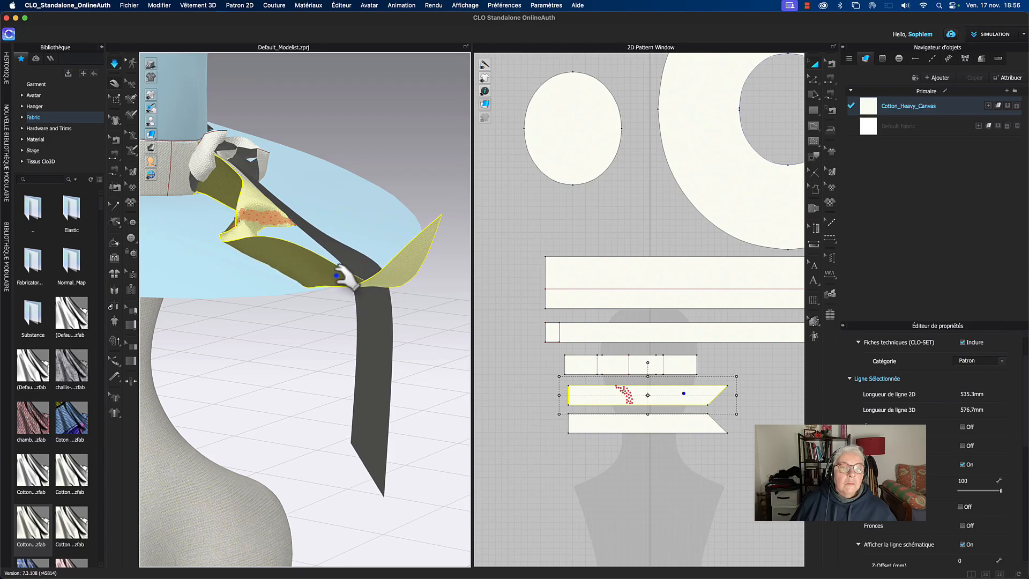
left_click_drag(336, 275, 263, 274)
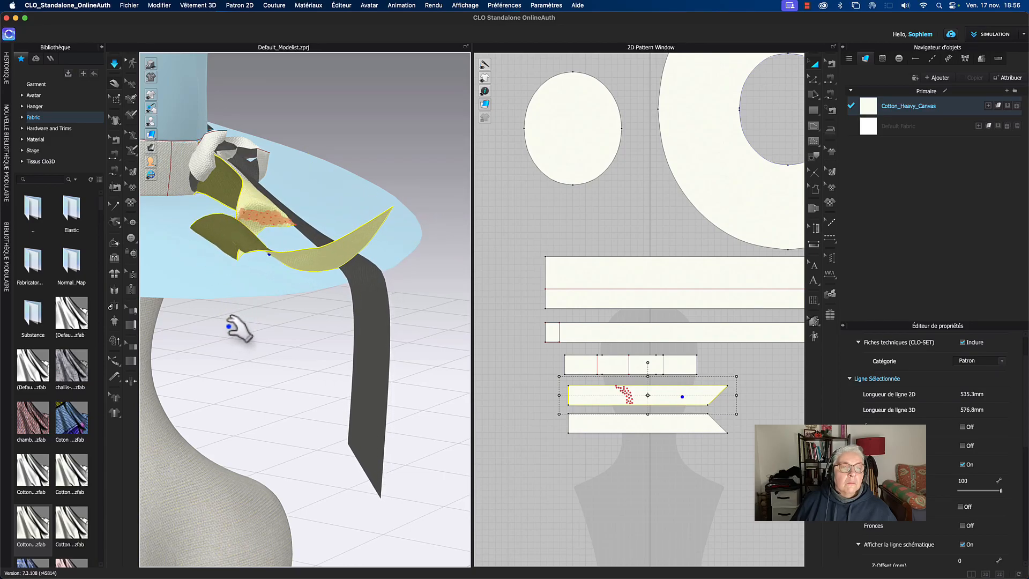
left_click_drag(185, 276, 299, 423)
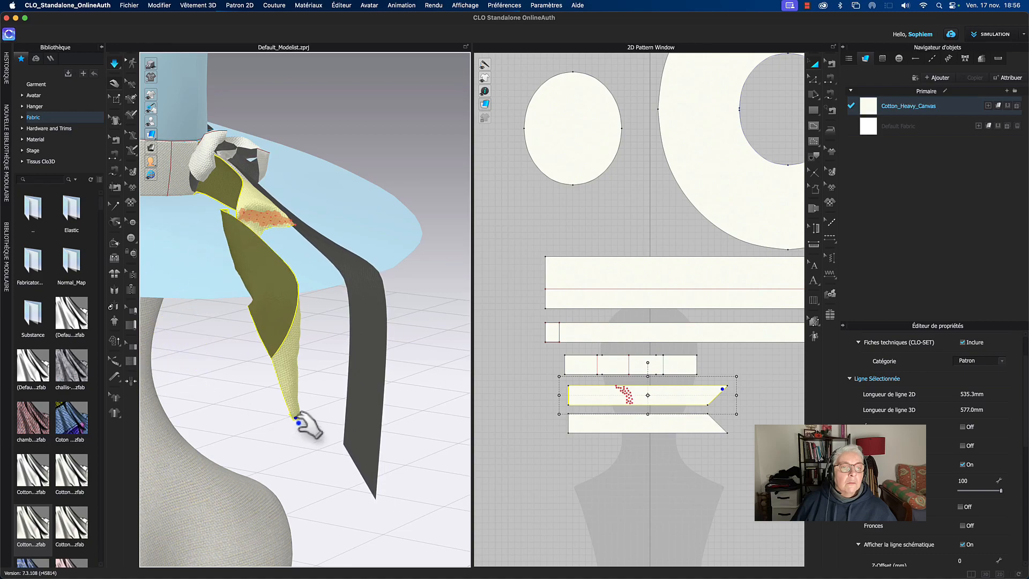
left_click_drag(269, 280, 410, 287)
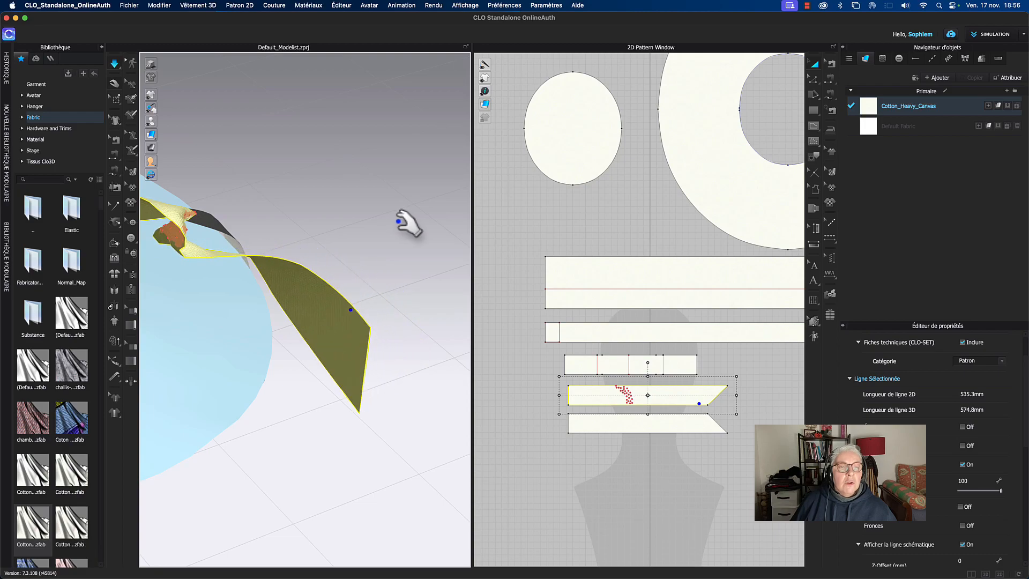
right_click_drag(388, 227, 338, 209)
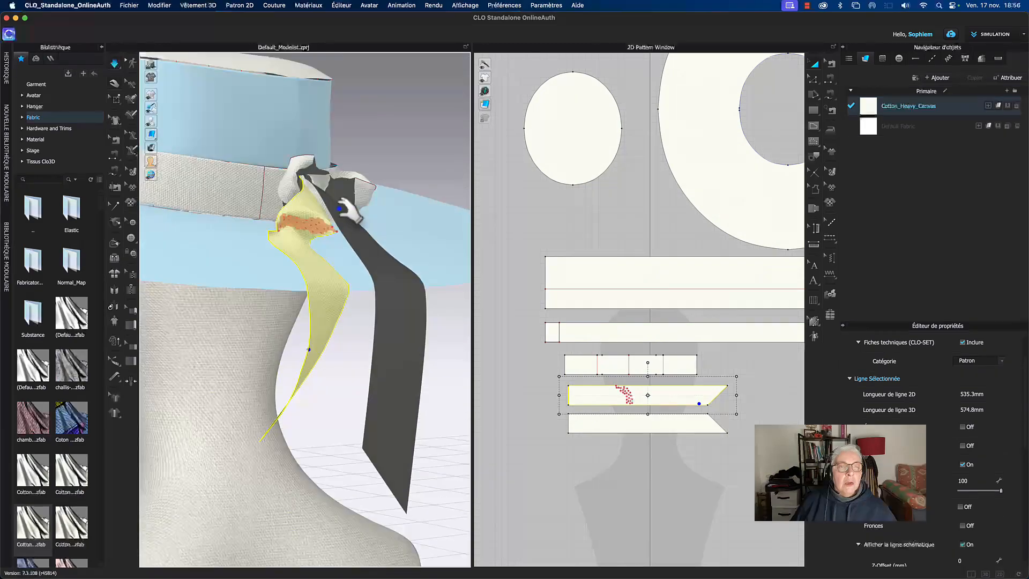
Step: Remove all pins from the tail, resume the simulation, and tug the tail so it hangs straight
left_click(319, 227)
left_click(318, 228)
right_click(317, 228)
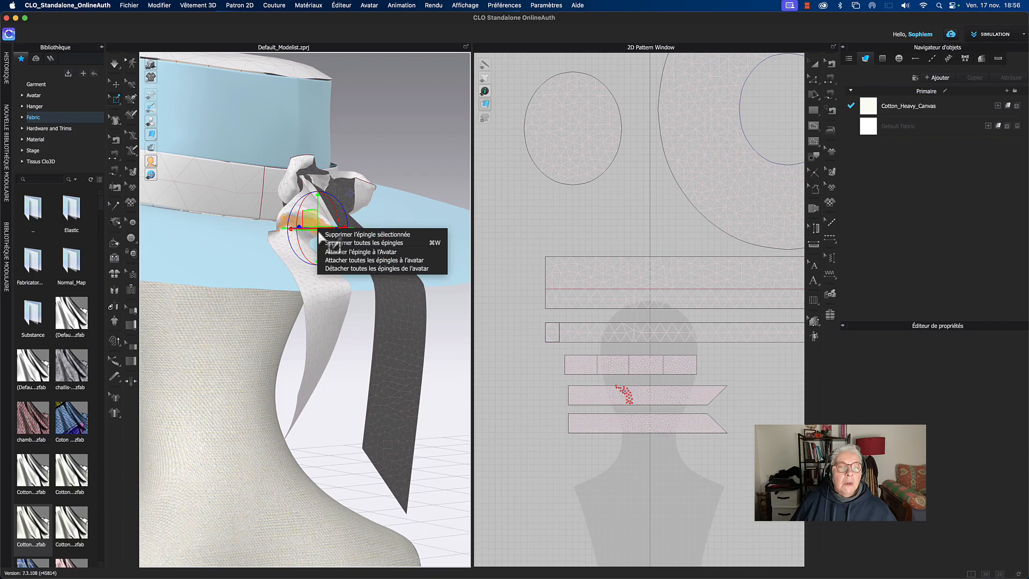
left_click(338, 243)
key("space")
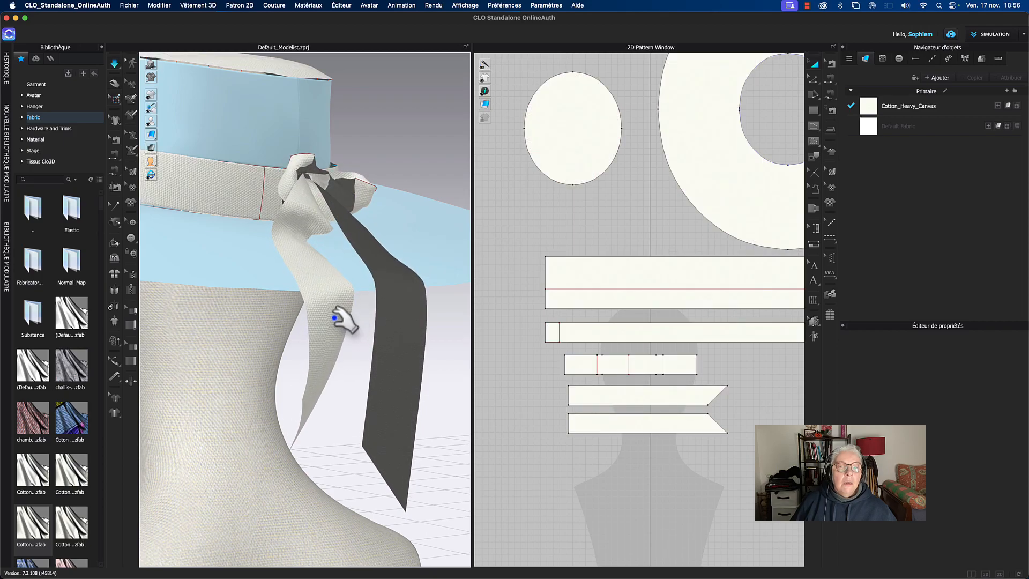
left_click(337, 332)
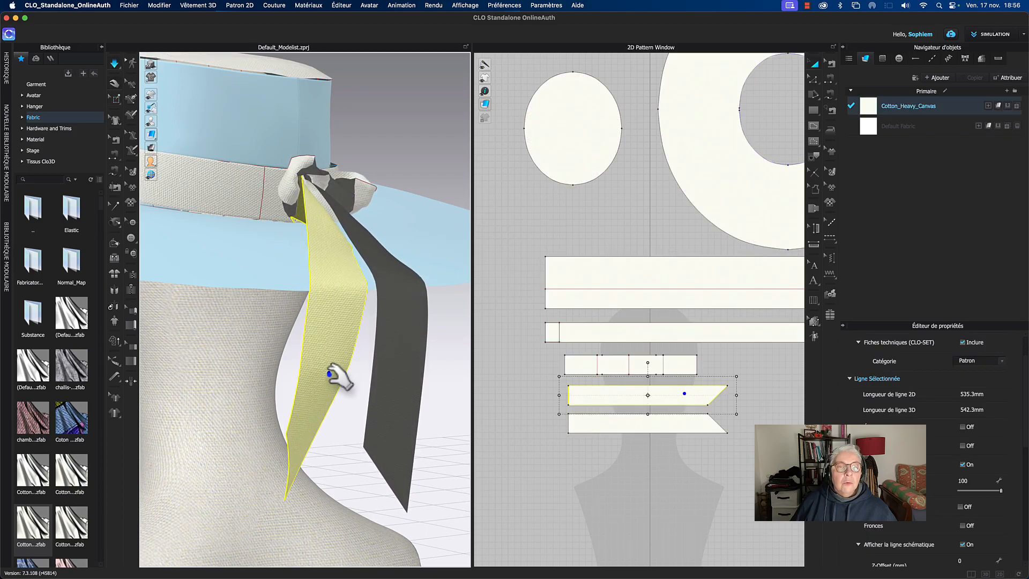
key("space")
scroll(410, 158, "up", 5)
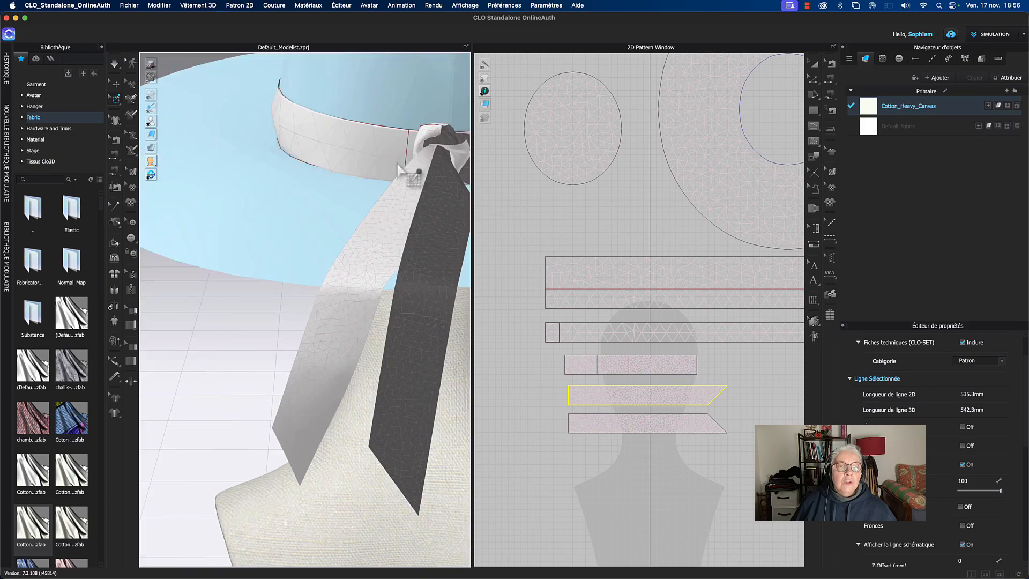
middle_click_drag(326, 180, 228, 192)
left_click(419, 191)
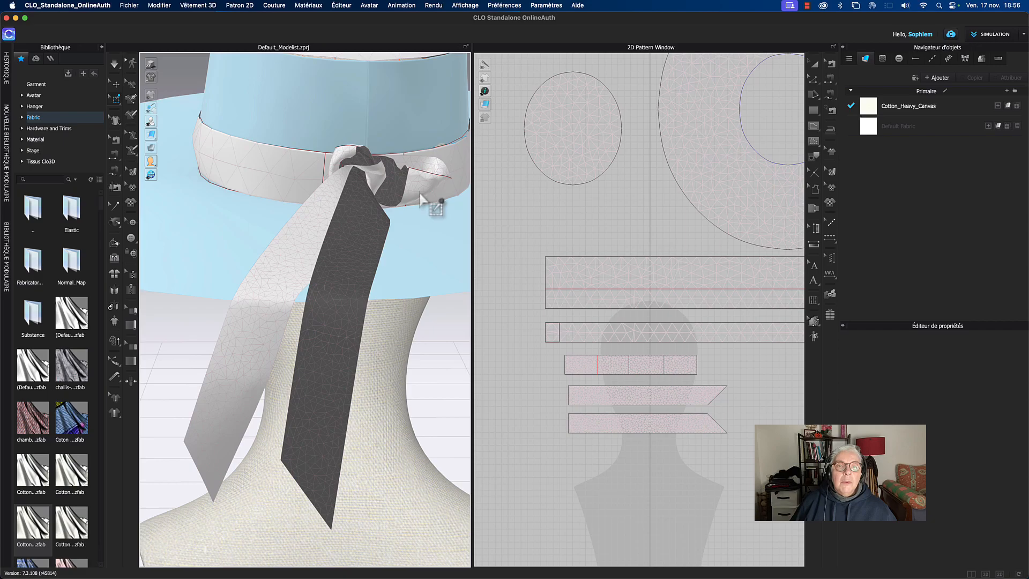
Step: Simulate while tugging the bow loop and the light tail into place around the knot
key("space")
left_click(325, 162)
left_click_drag(324, 162, 276, 183)
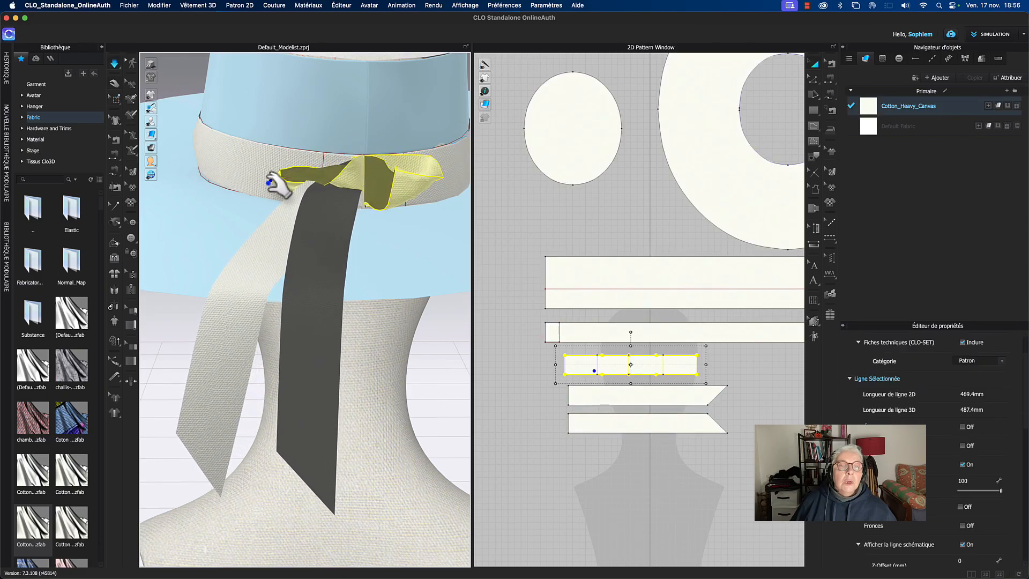
left_click(346, 300)
left_click_drag(359, 239, 340, 171)
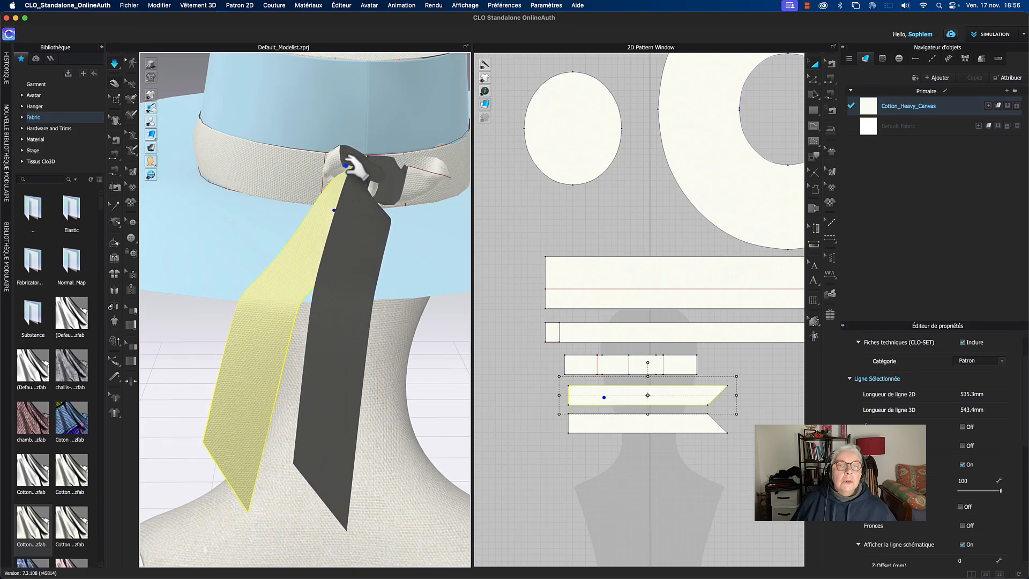
left_click(630, 253)
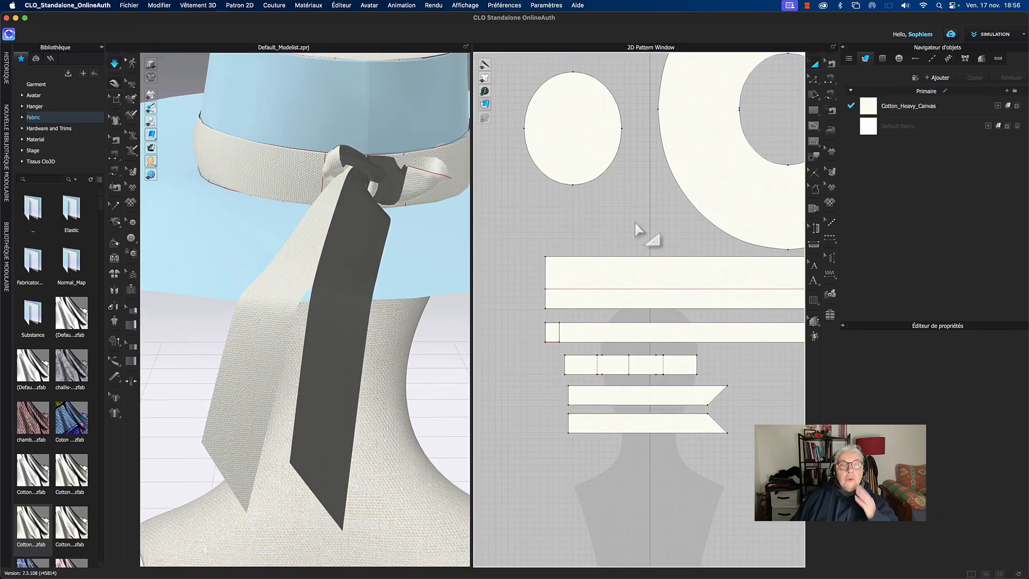
Step: Delete the two seams joining the bow strip's short ends to its centre line
key("b")
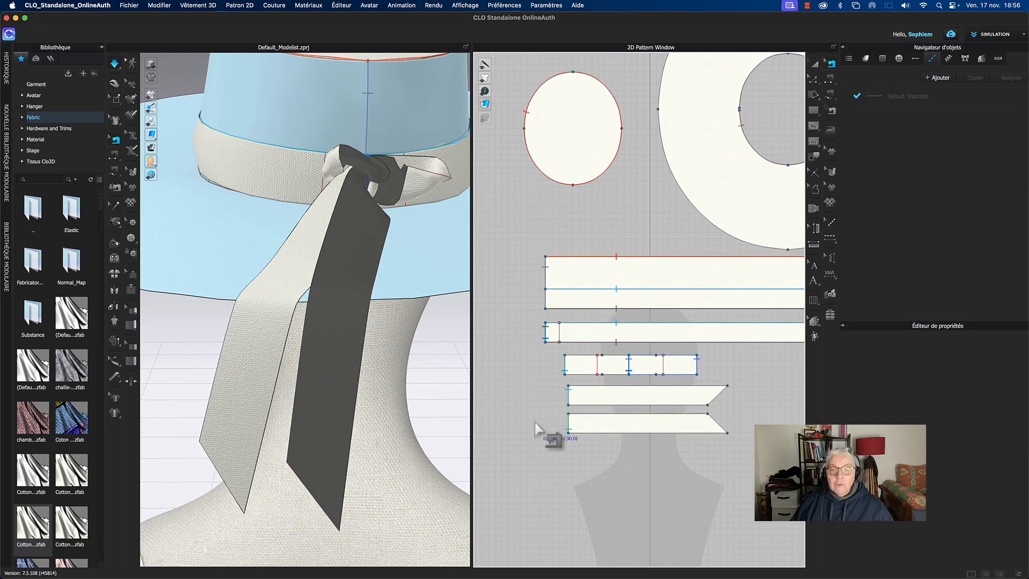
left_click(566, 368)
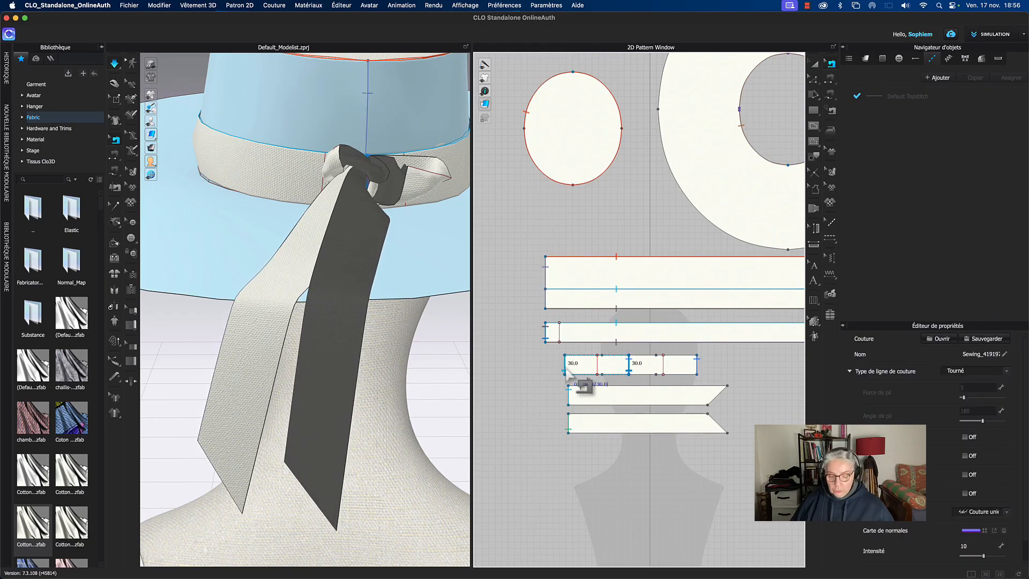
key("Escape")
left_click(697, 371)
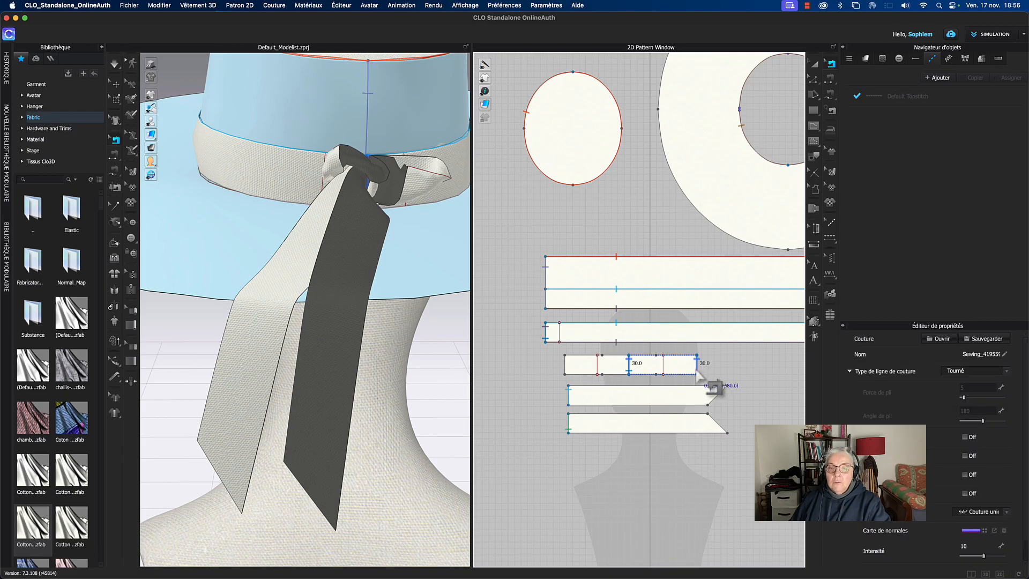
key("Escape")
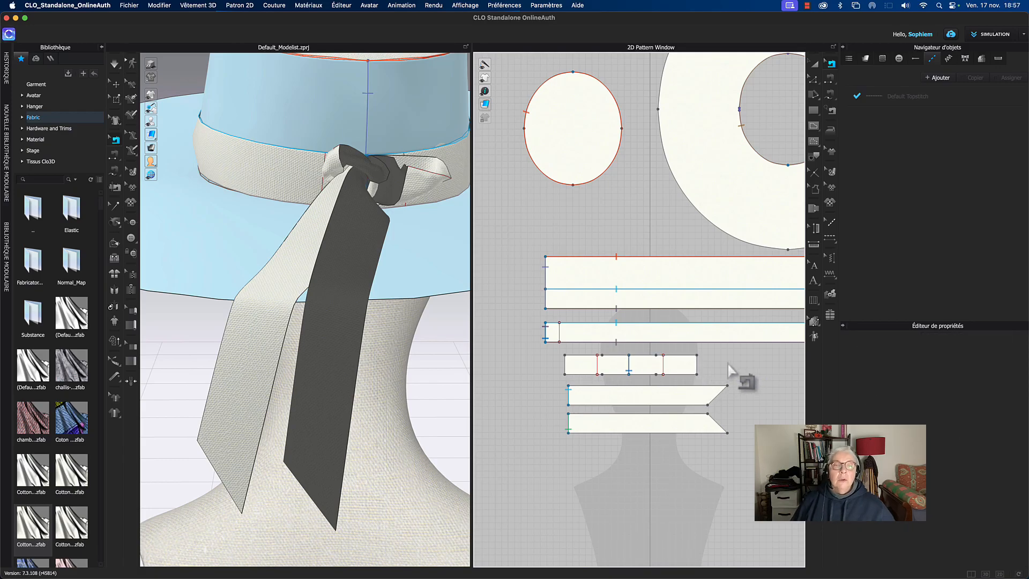
Step: Simulate and pull both loose ends of the bow strip out of the knot to open the loops
key("space")
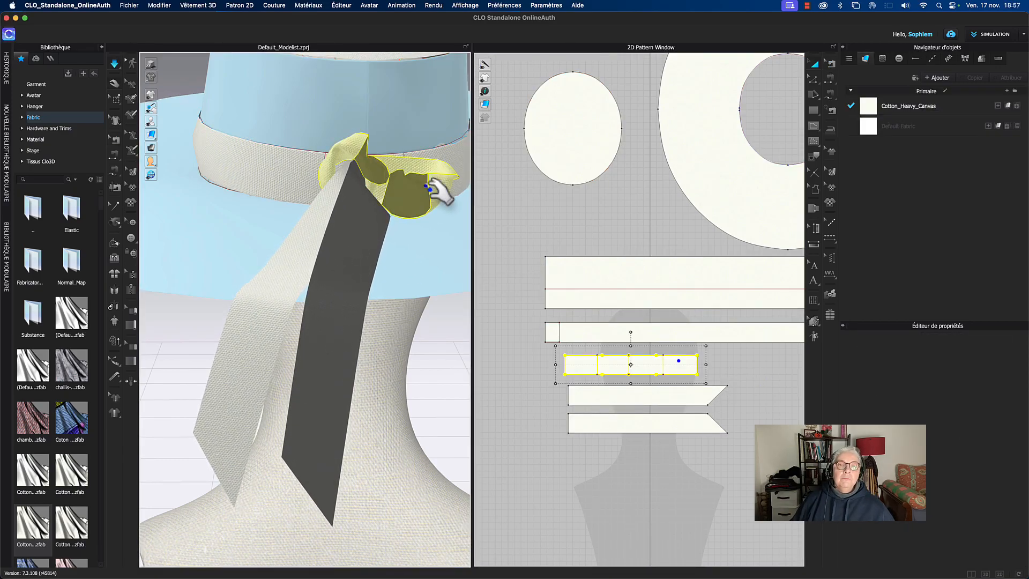
left_click_drag(431, 188, 473, 185)
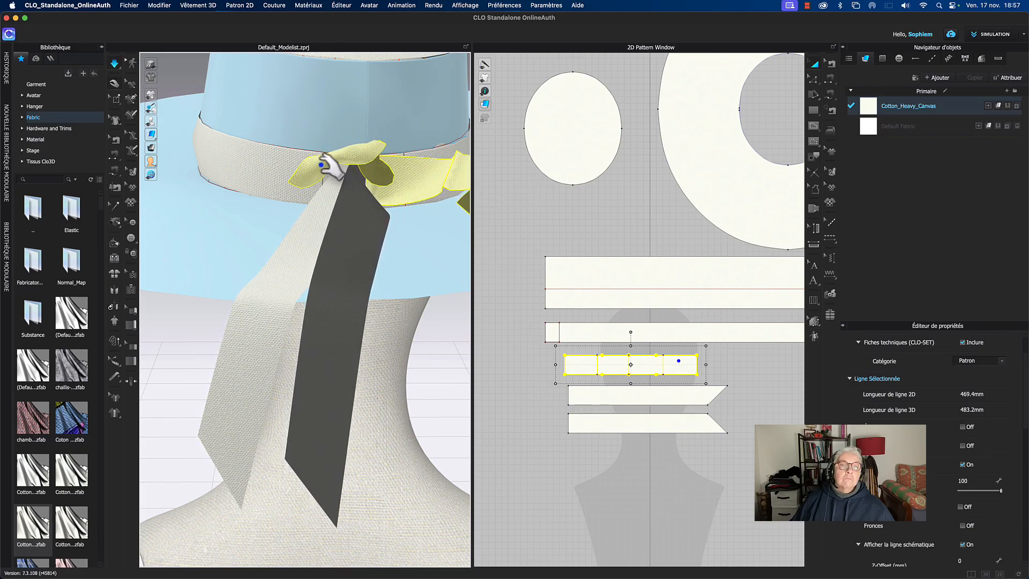
left_click_drag(304, 167, 373, 158)
left_click(244, 134)
left_click_drag(368, 204, 369, 229)
left_click_drag(400, 151, 360, 266)
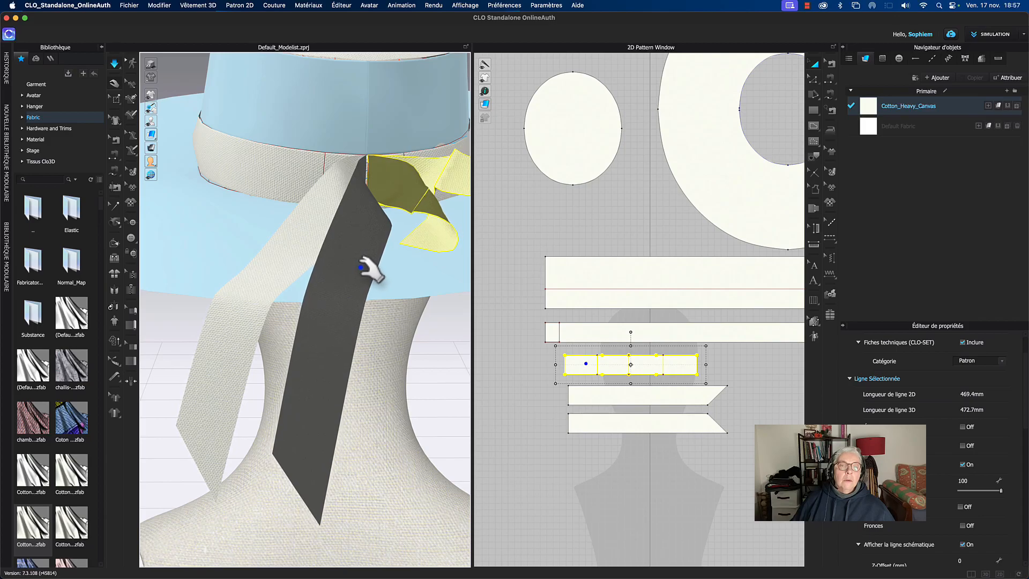
Step: Flip the normal of the dark tail to turn its light face outwards
left_click(360, 266)
right_click(361, 267)
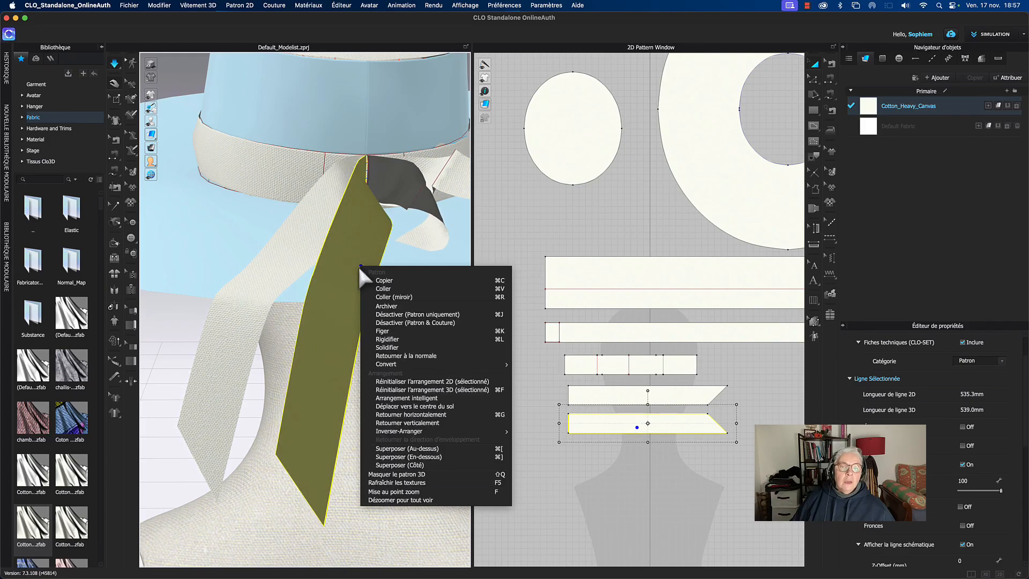
left_click(412, 356)
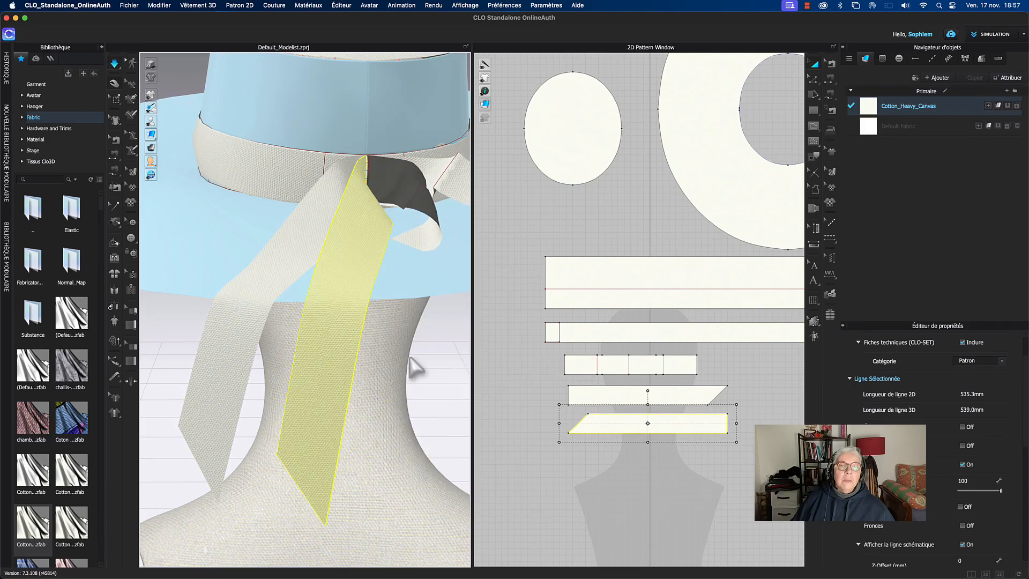
left_click(427, 350)
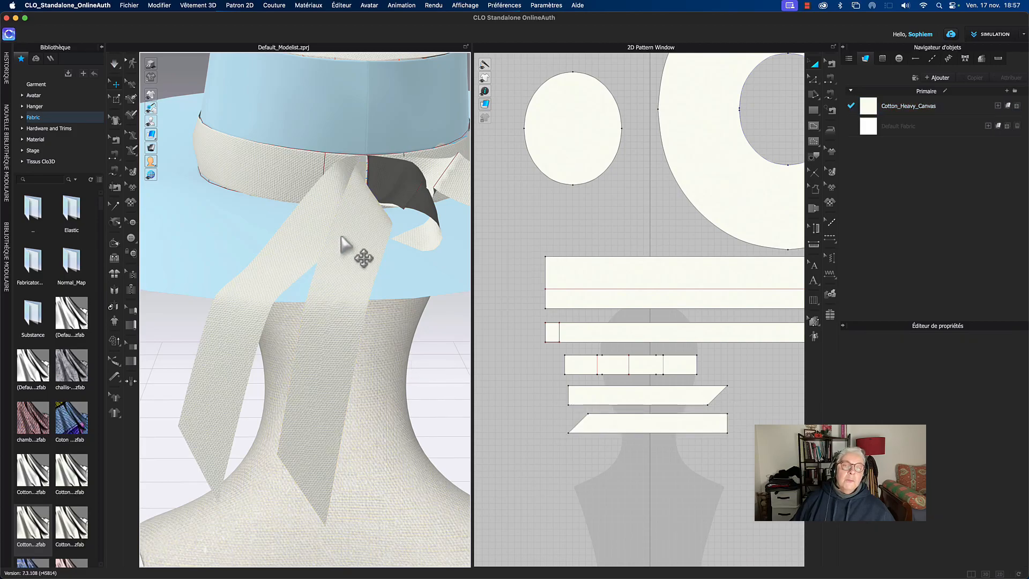
Step: Deactivate both ribbon tail patterns, pattern only, leaving their seams active
left_click(370, 268)
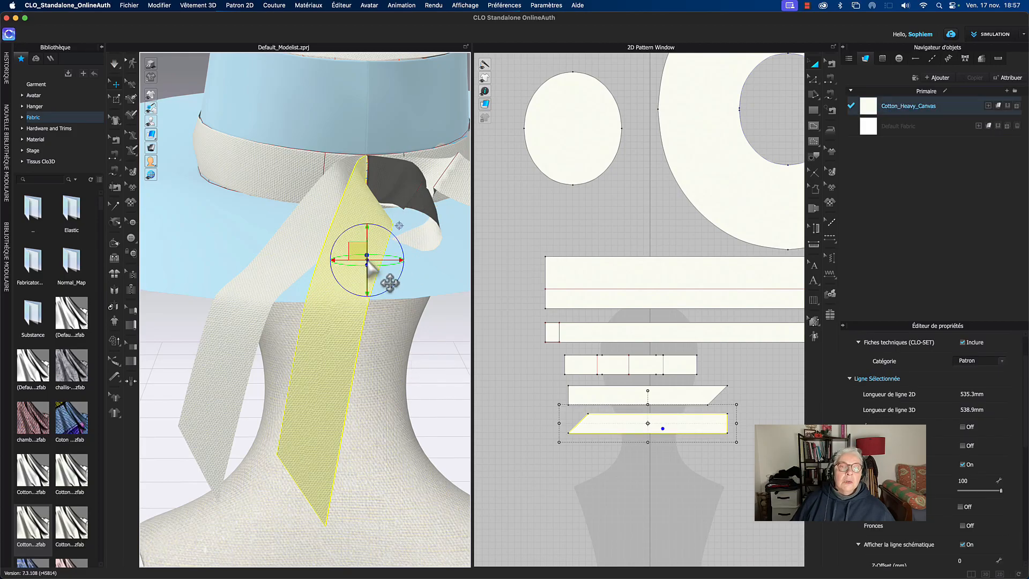
left_click(311, 251, "shift")
right_click(311, 249)
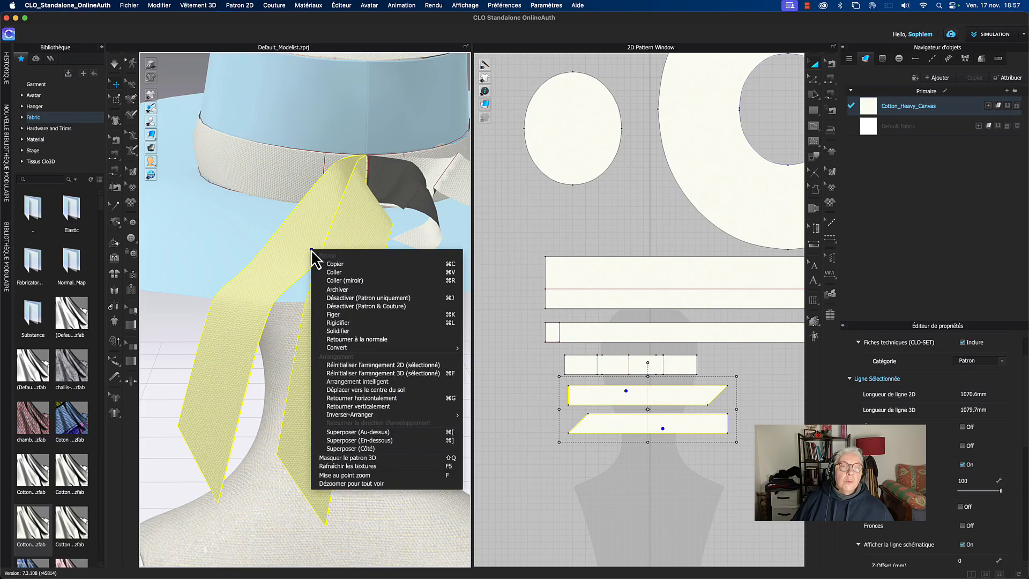
left_click(345, 297)
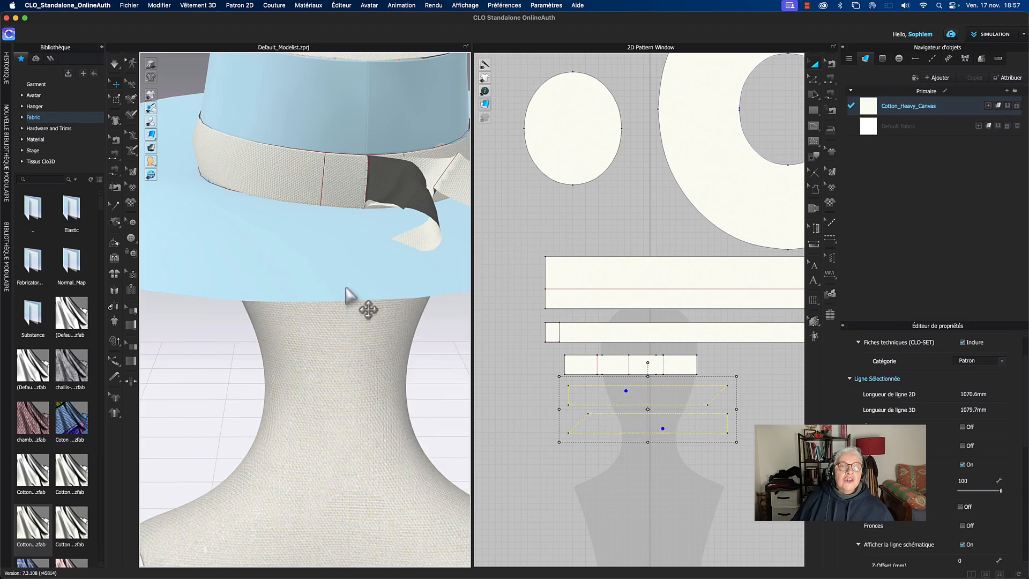
Step: Spread the bow strip flat across the hat band in simulation and flip its normal
key("space")
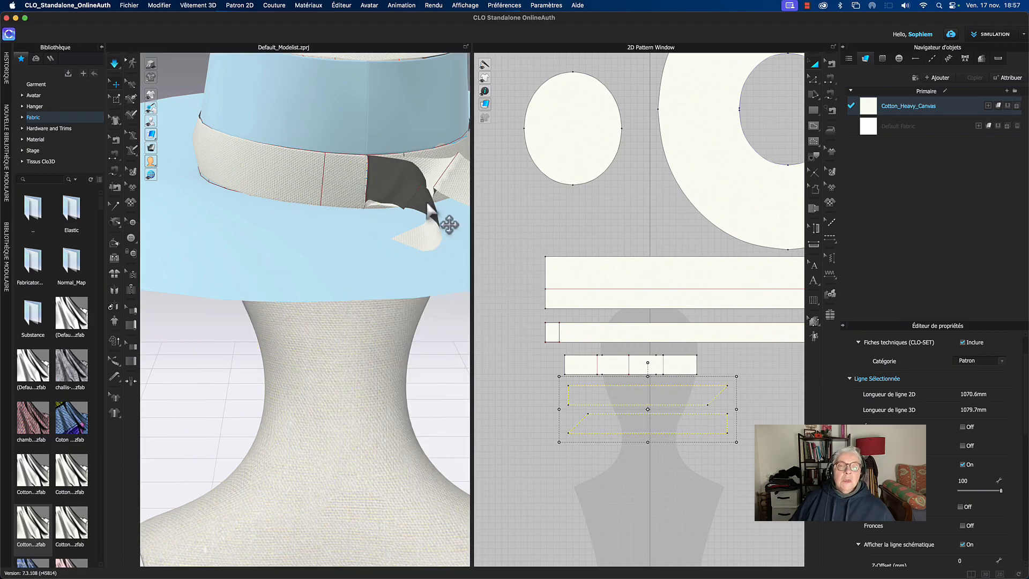
left_click_drag(415, 197, 239, 187)
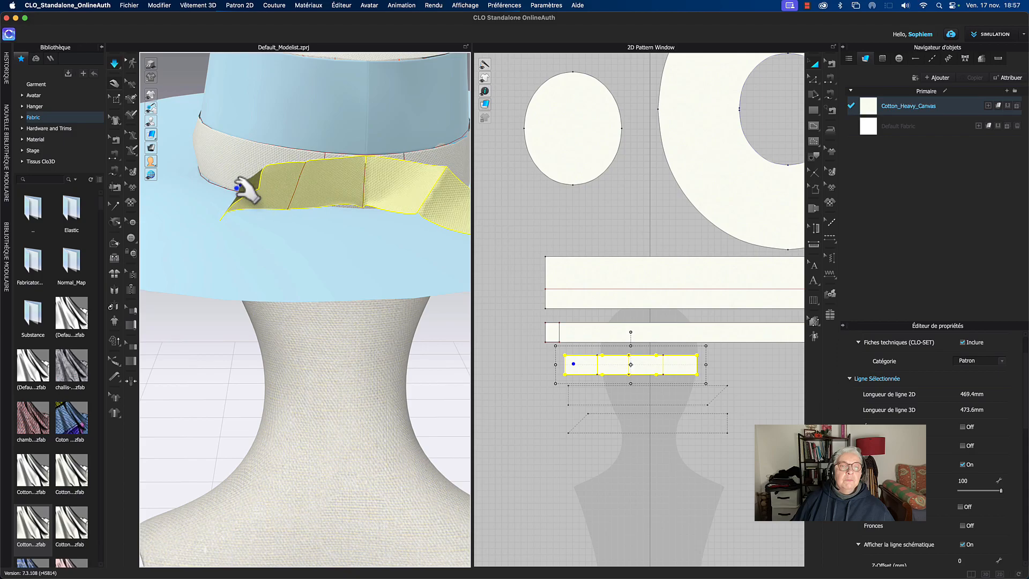
right_click(315, 184)
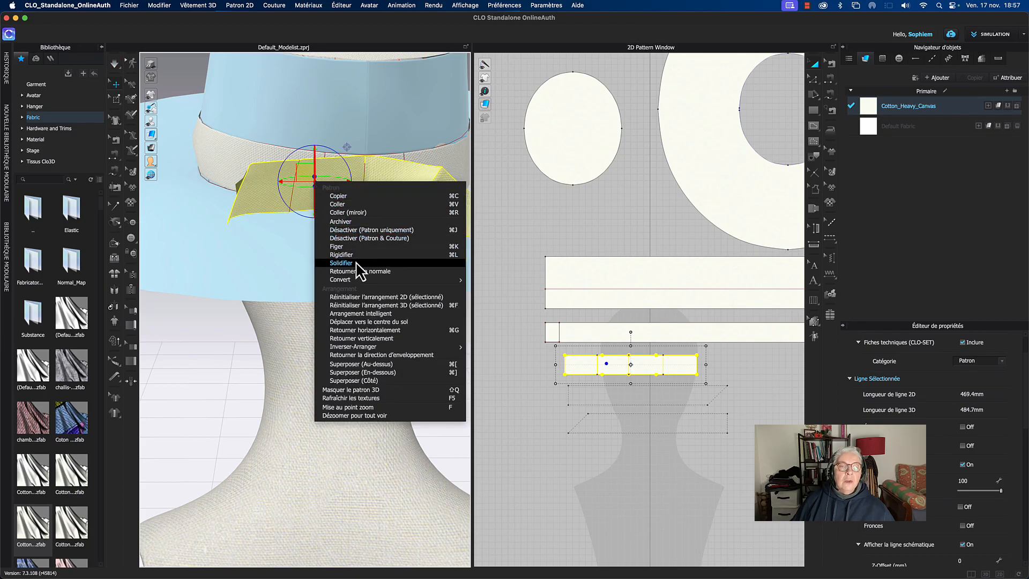
left_click(379, 272)
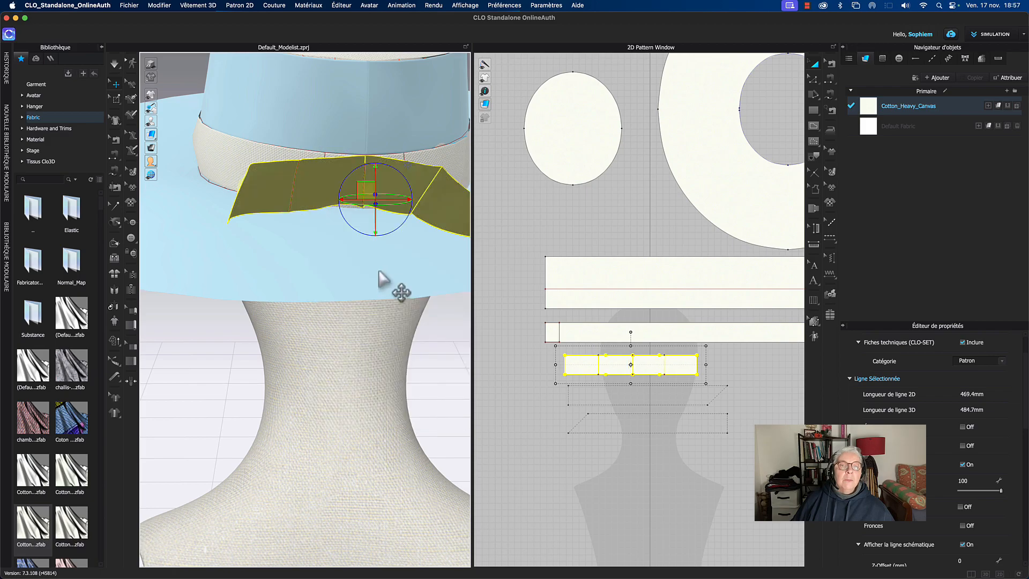
left_click(272, 175)
middle_click_drag(417, 178, 422, 174)
middle_click_drag(386, 205, 336, 246)
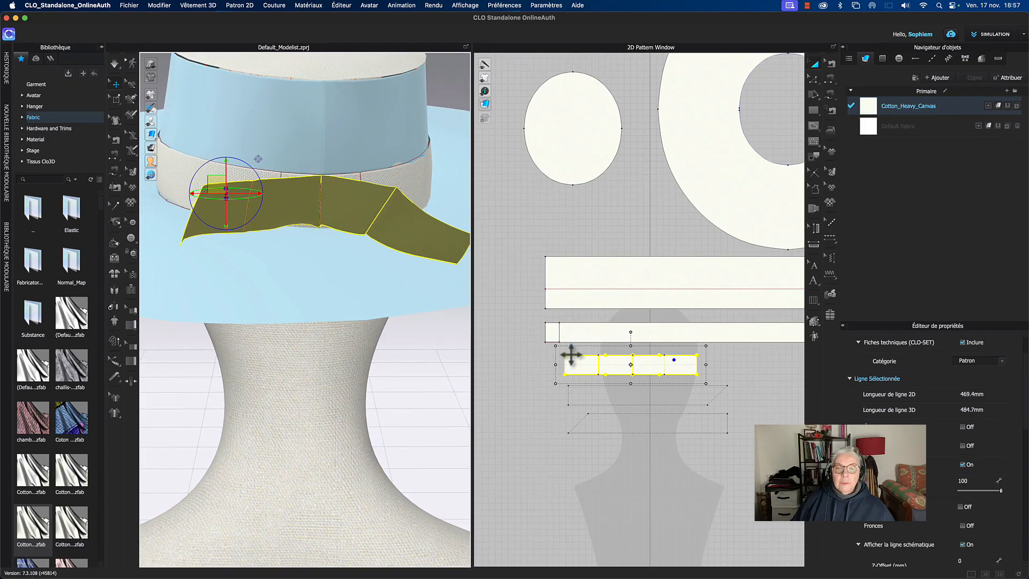
Step: Sew each short end of the bow strip to its centre line again
left_click(530, 384)
key("n")
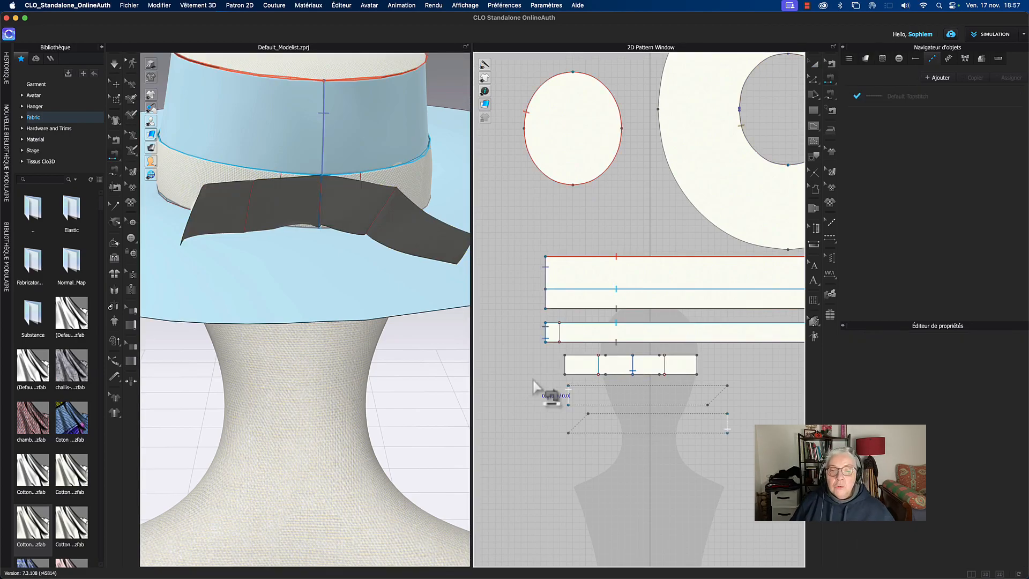
left_click(624, 370)
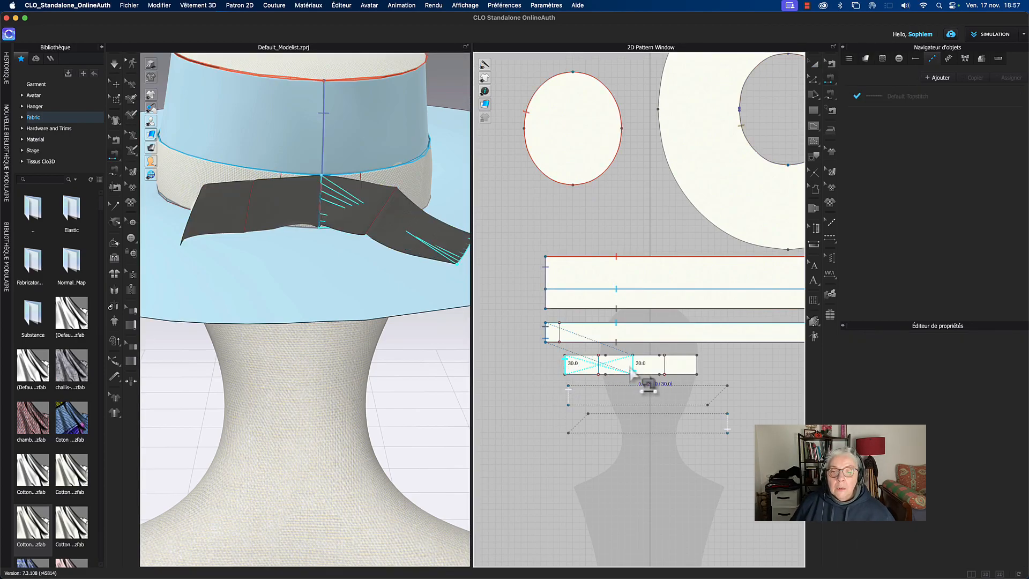
left_click(634, 369)
left_click(697, 371)
key("Return")
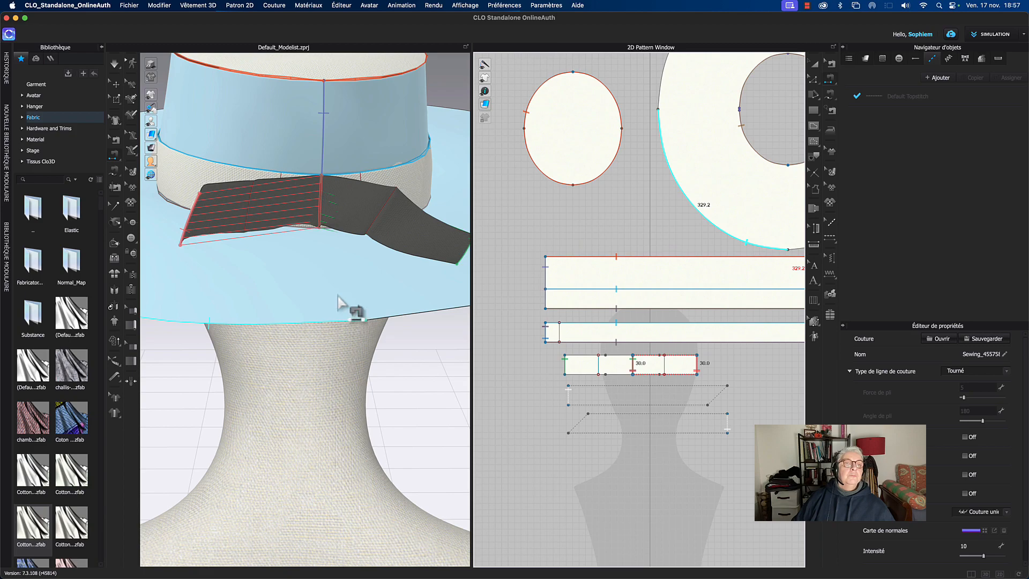
left_click(117, 85)
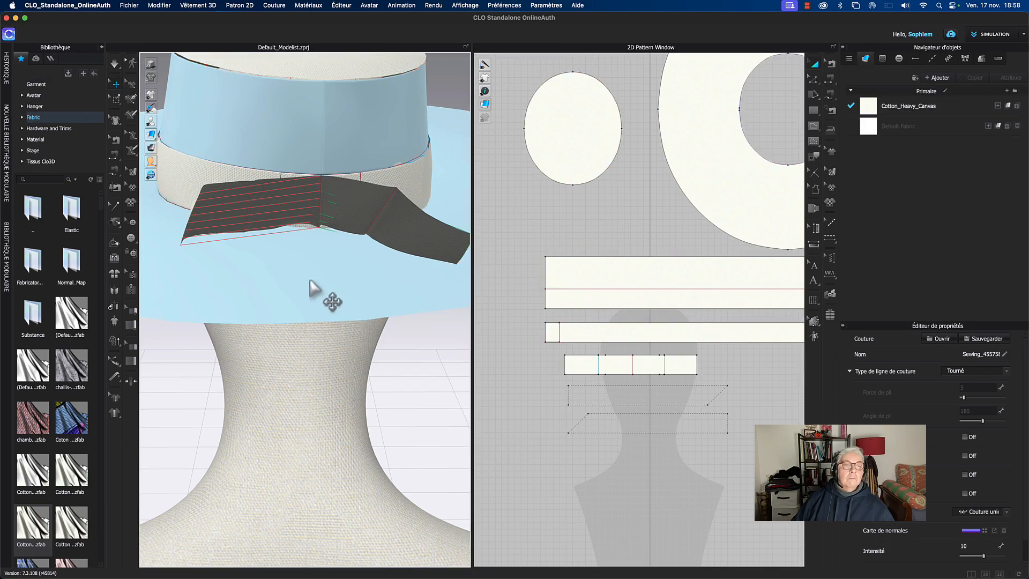
Step: Fold both loops of the bow strip inwards along their internal fold lines, giving fold angles of 44 and 140
left_click(114, 247)
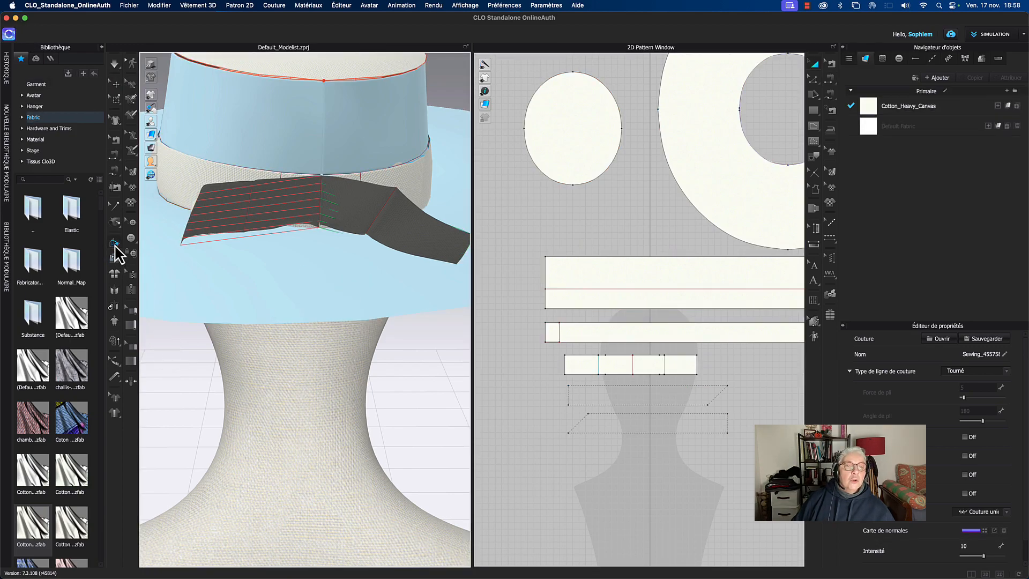
left_click(250, 220)
left_click_drag(234, 213, 261, 213)
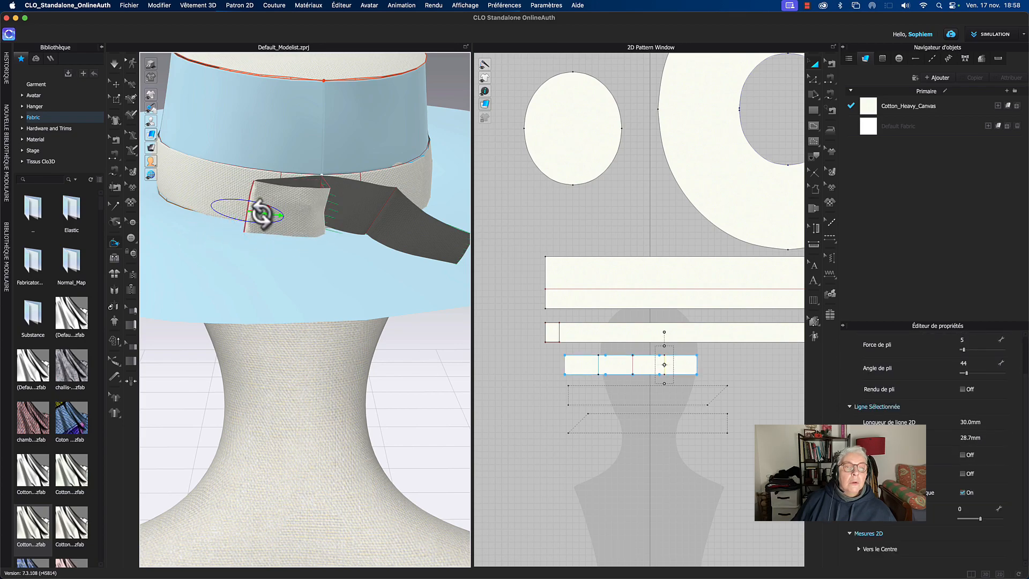
left_click(380, 210)
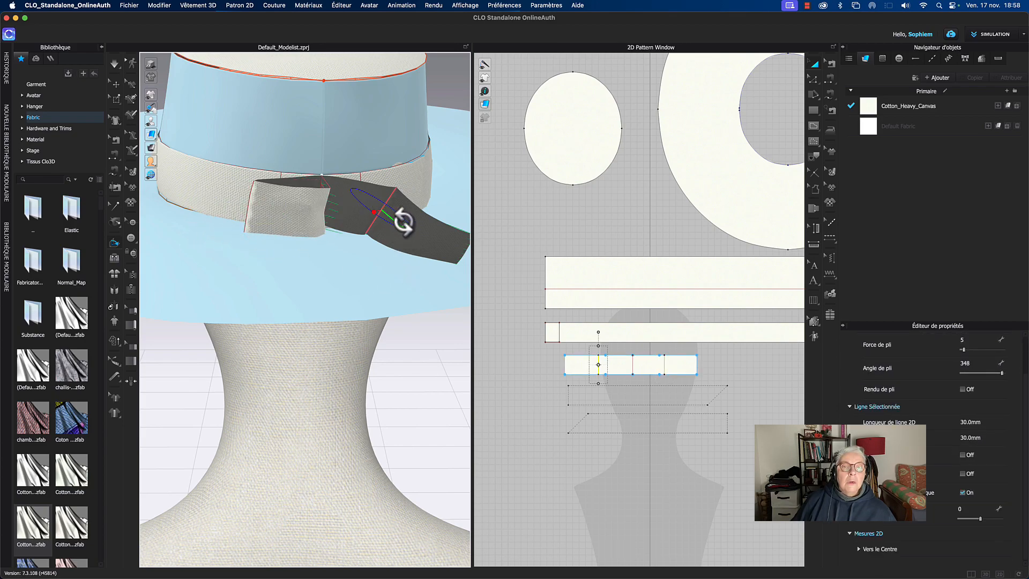
left_click_drag(398, 226, 363, 192)
Step: Simulate the bow and pull its two loops outwards to shape them evenly on the hat band
key("space")
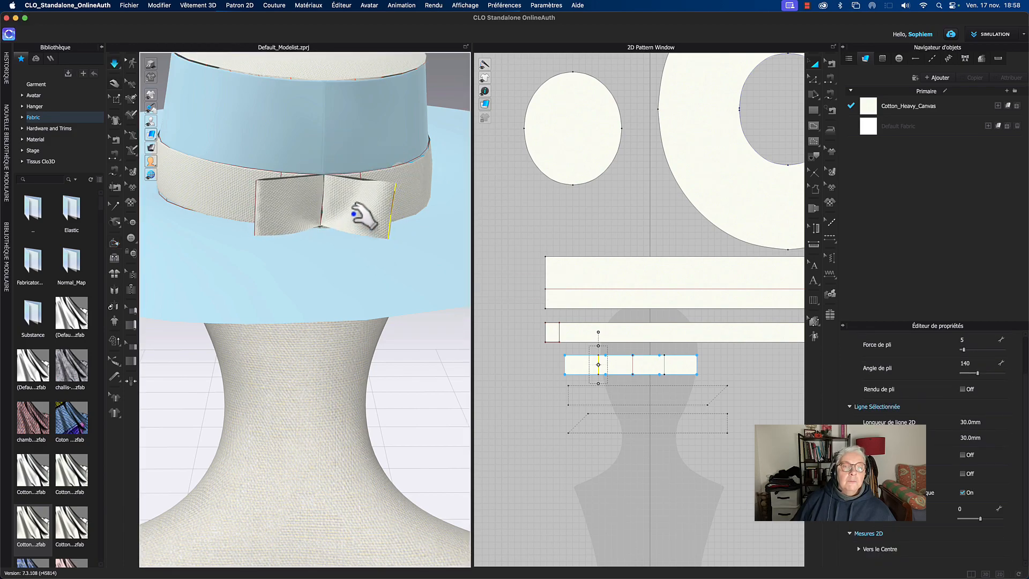
left_click_drag(395, 205, 400, 204)
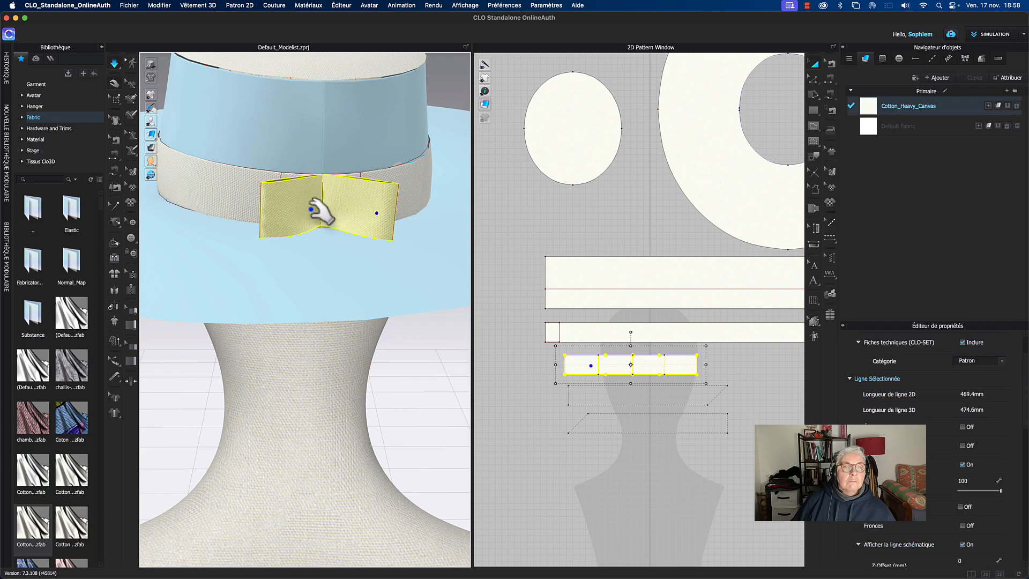
left_click_drag(282, 209, 270, 209)
left_click(499, 400)
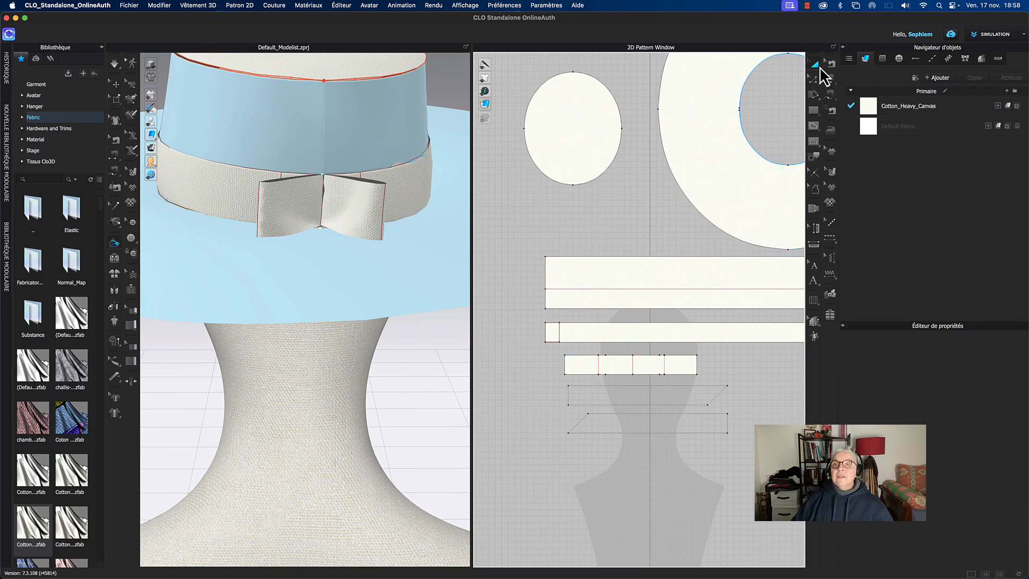
Step: Reactivate both ribbon tail patterns, move them together in front of the bow and try simulating them
left_click(630, 402)
right_click(629, 424)
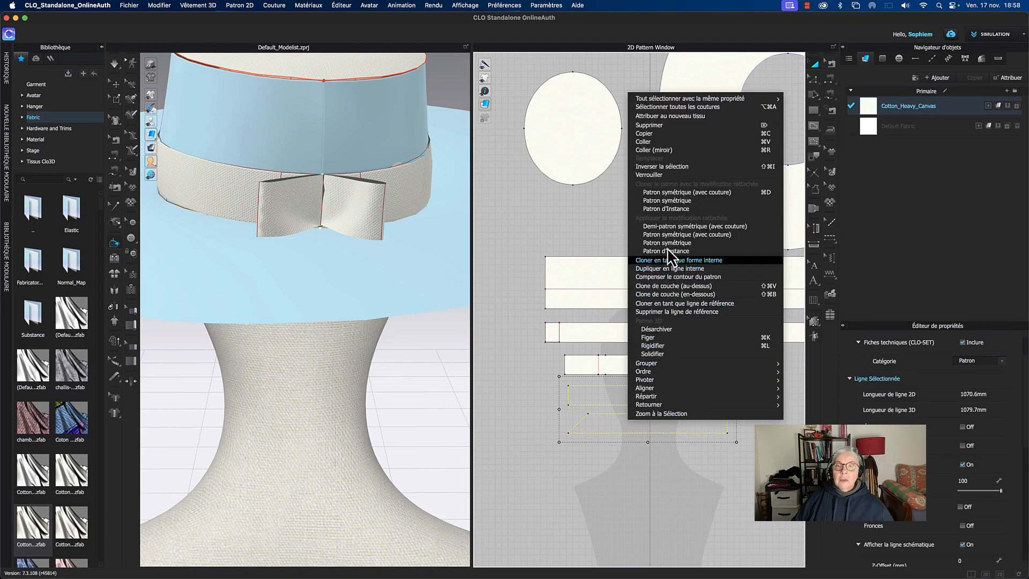
left_click(664, 329)
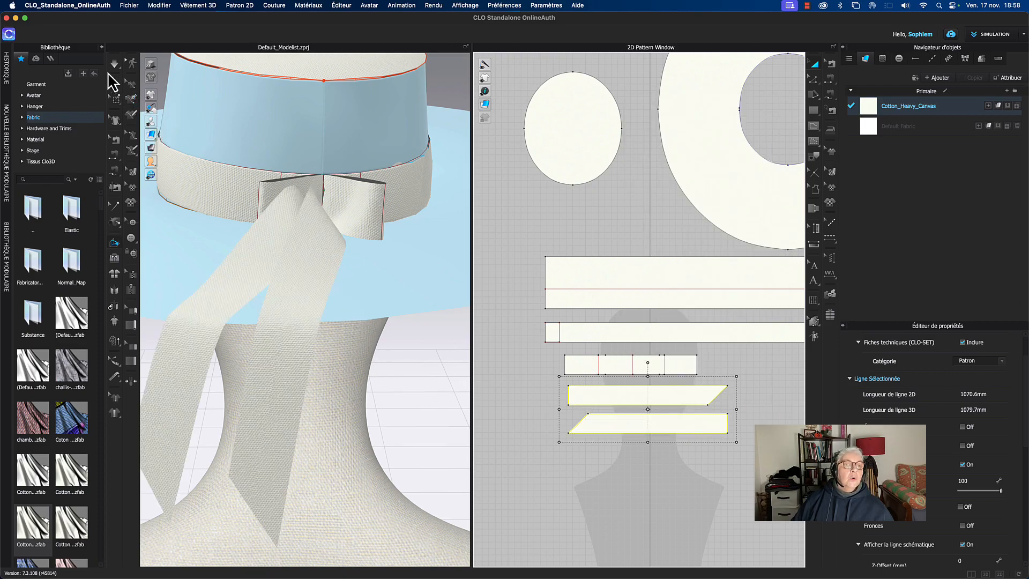
left_click_drag(331, 256, 343, 263)
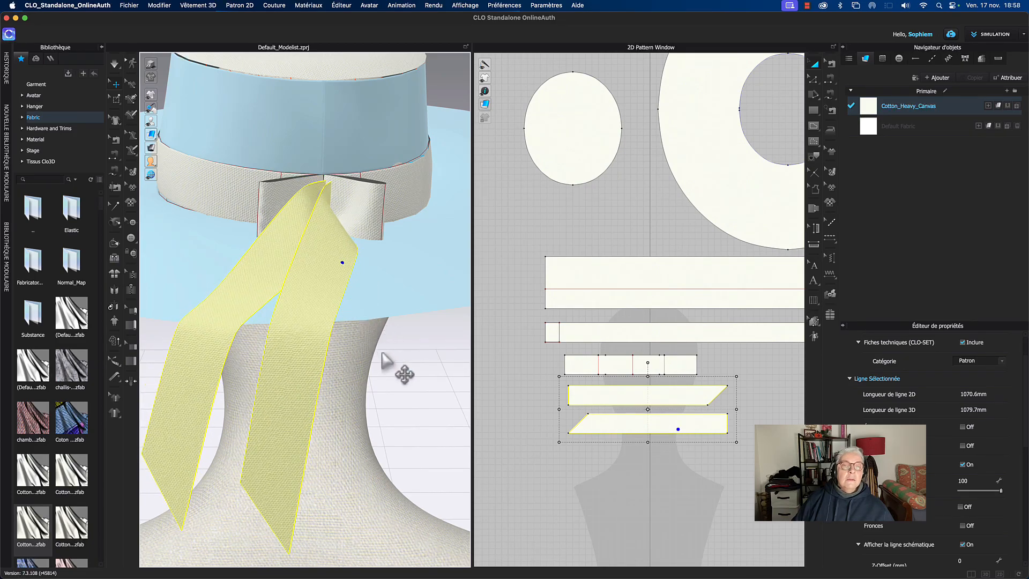
key("space")
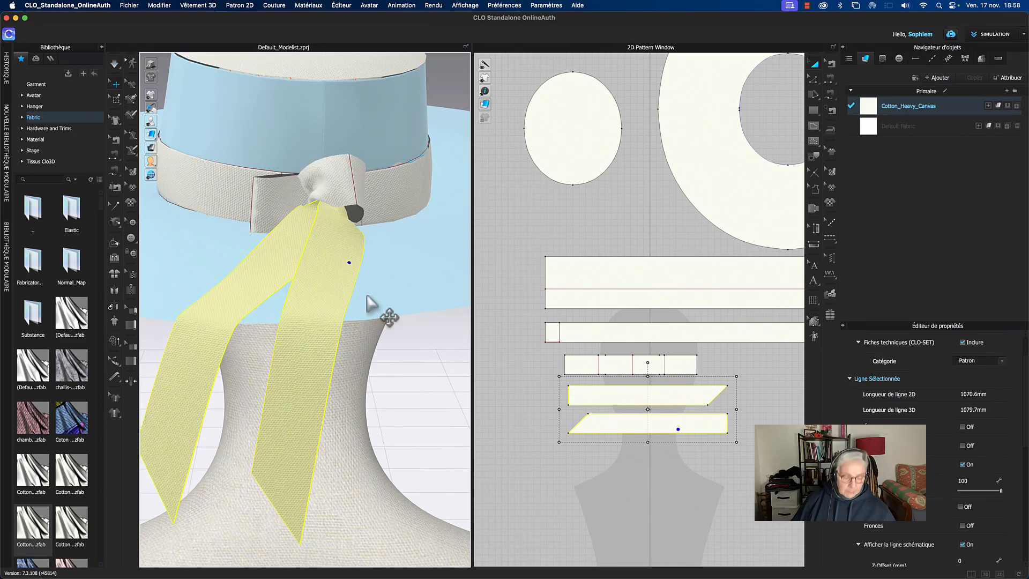
Step: Freeze the bow pattern and run the simulation on the ribbon tails
left_click(309, 228)
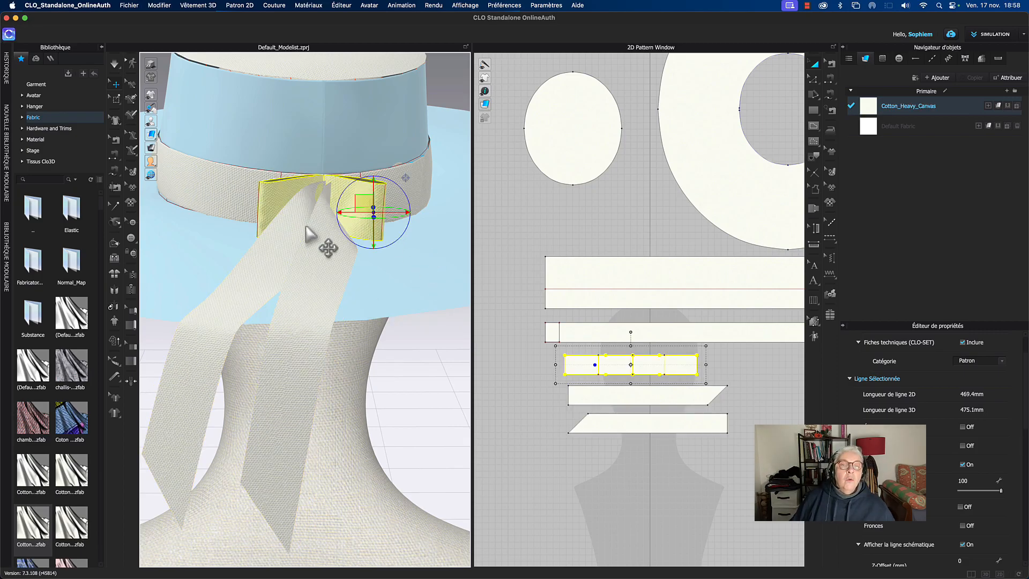
right_click(287, 187)
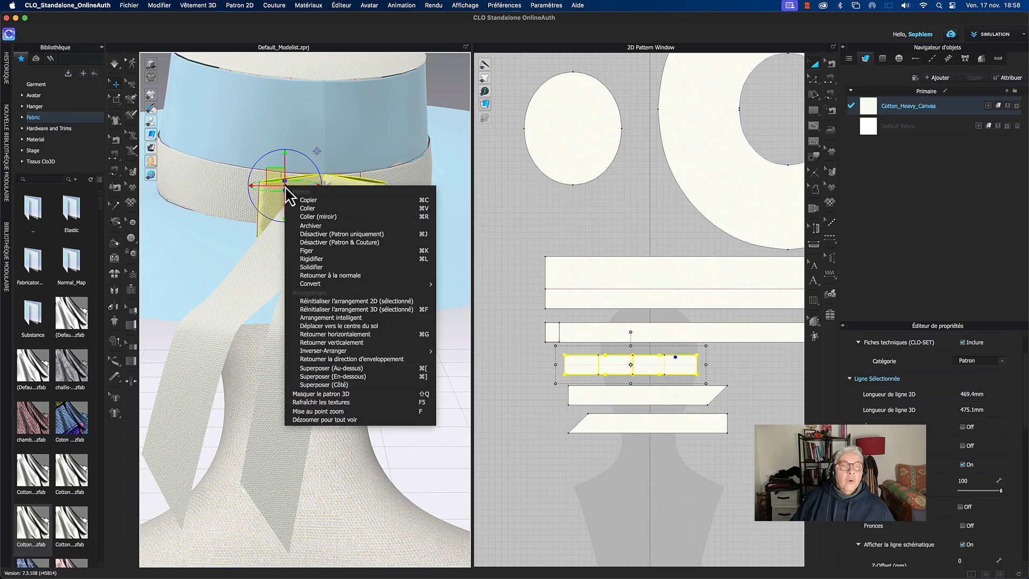
left_click(300, 238)
key("q")
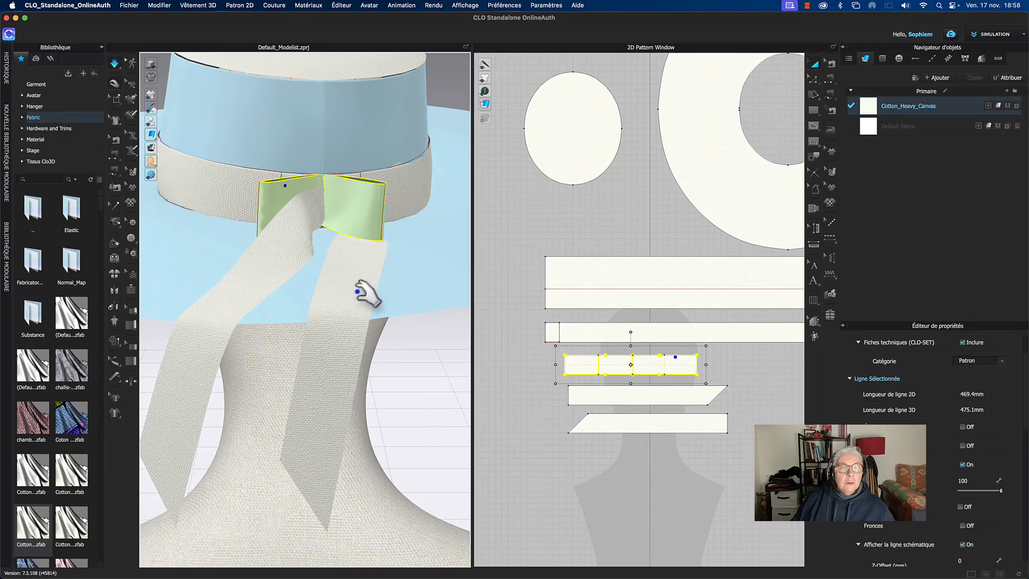
Step: Pull the ribbon tails apart in simulation so one hangs on each side of the frozen bow
left_click(367, 291)
left_click_drag(393, 288, 142, 429)
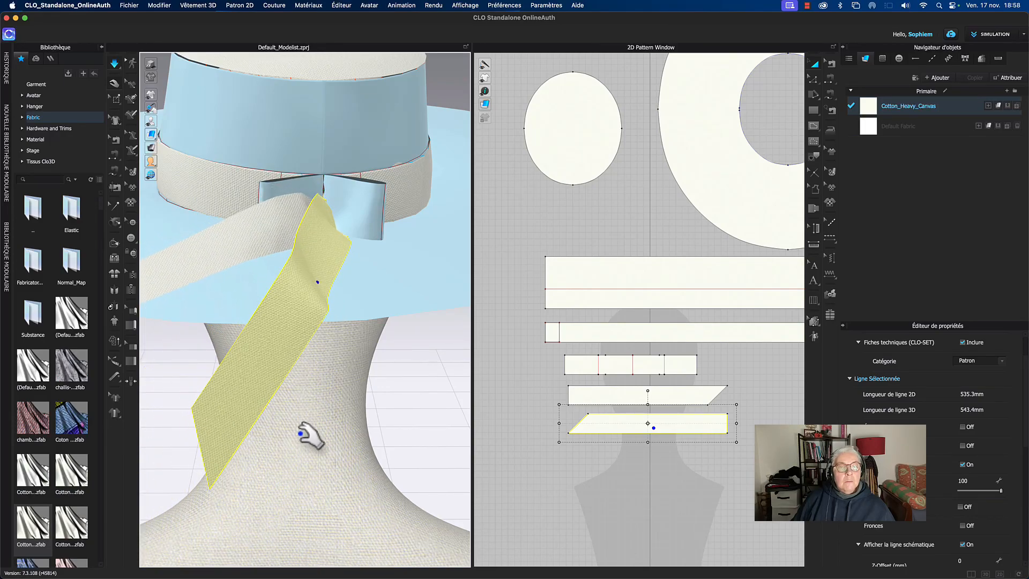
key("space")
left_click(331, 301)
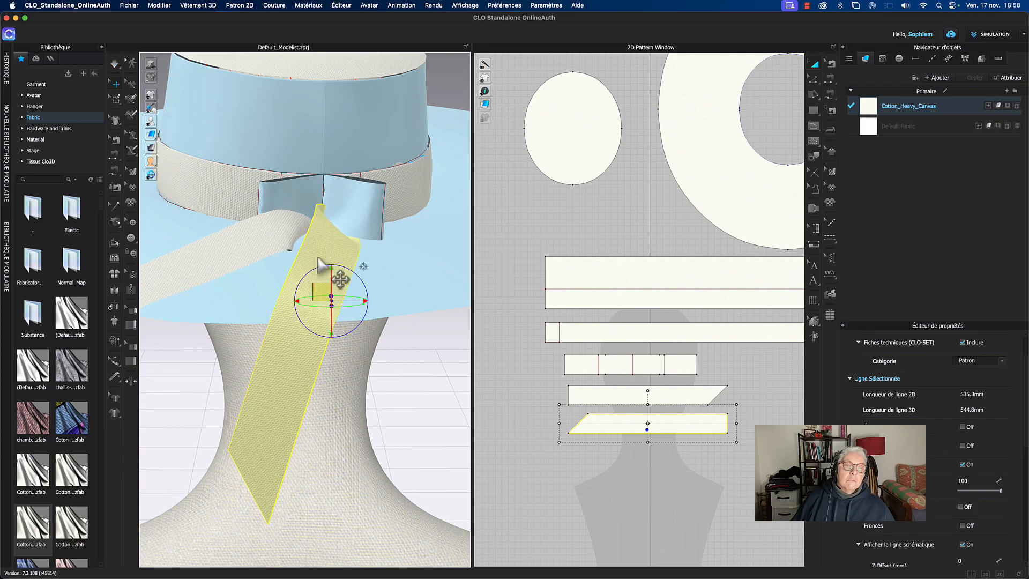
key("space")
left_click_drag(333, 265, 403, 287)
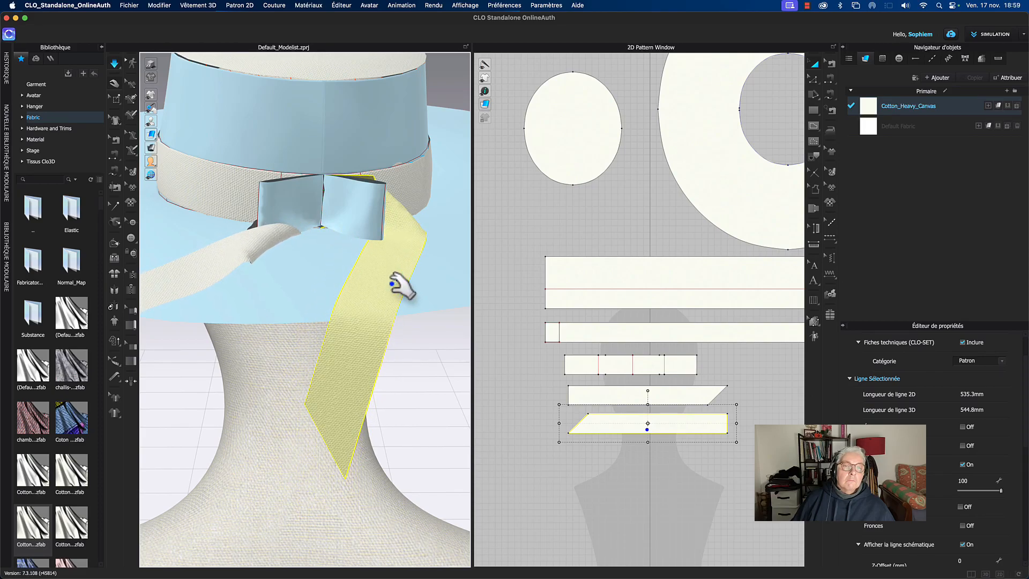
left_click_drag(391, 284, 434, 382)
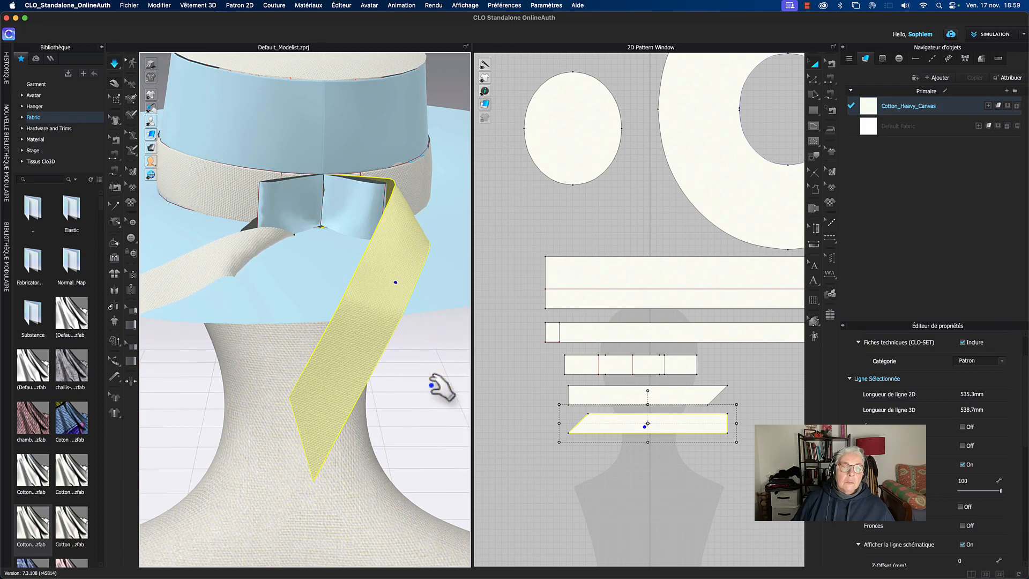
Step: Delete the seam joining the lower tail pattern's straight end to the short end of the hat band
scroll(571, 220, "down", 3)
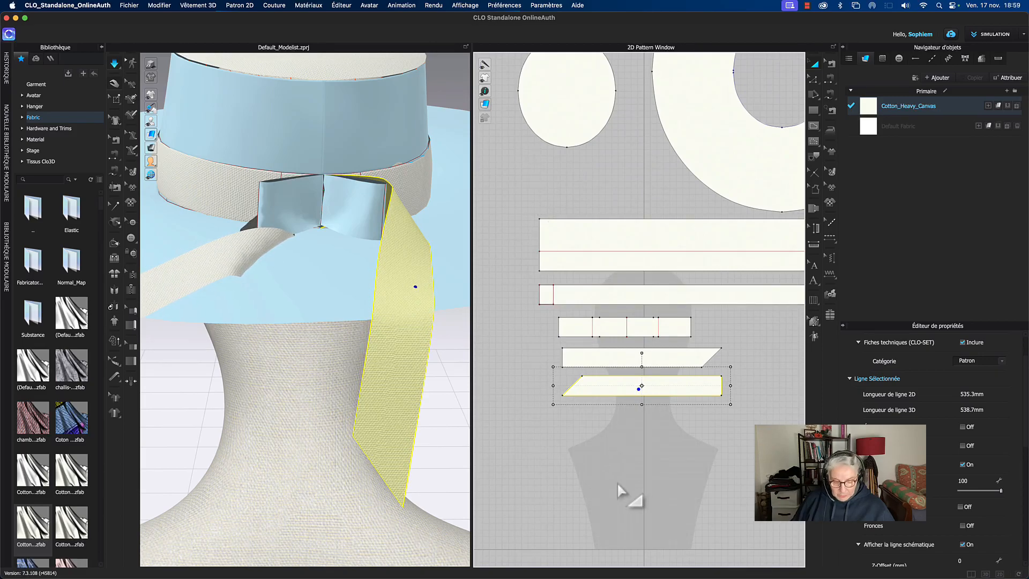
key("n")
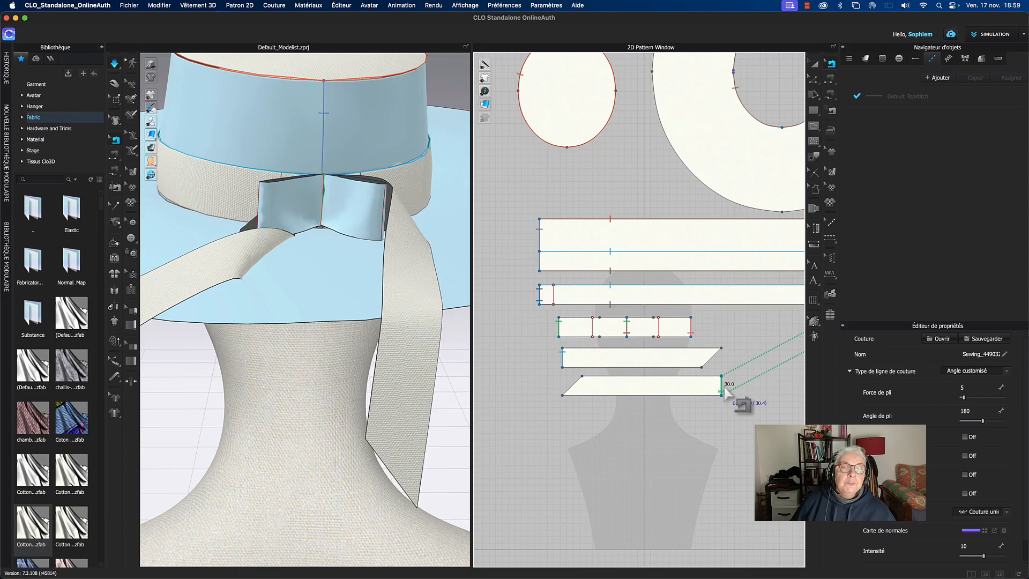
right_click_drag(734, 416, 613, 419)
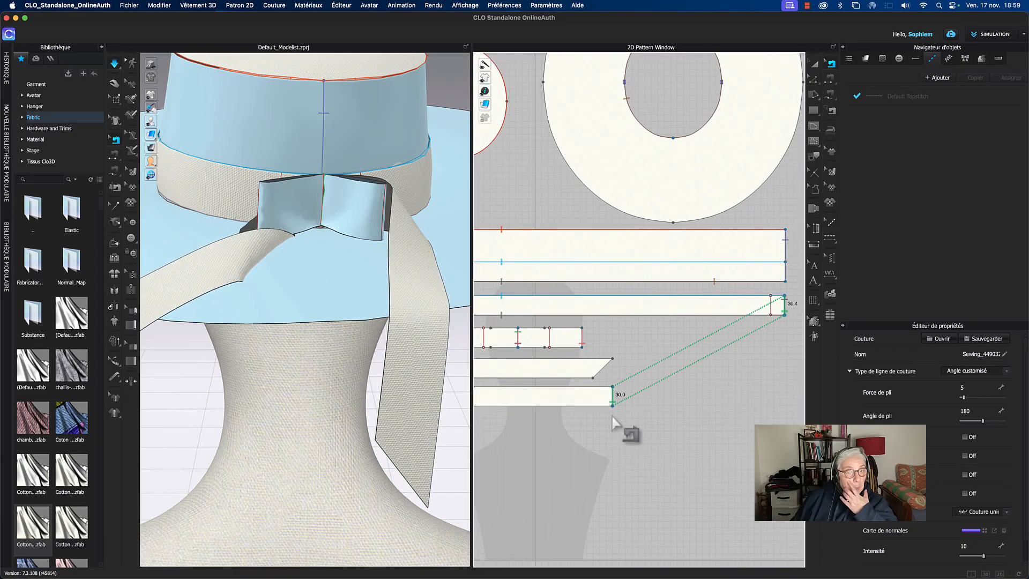
key("Delete")
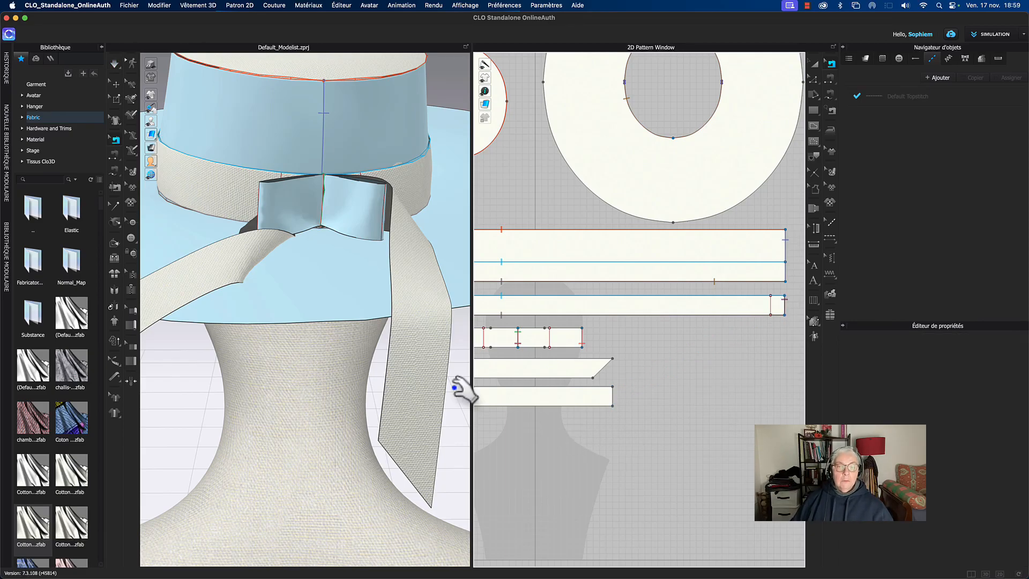
Step: Pull the unsewn tail away from the bow and reset its 3D arrangement
left_click(116, 84)
left_click_drag(412, 238, 450, 267)
right_click(441, 259)
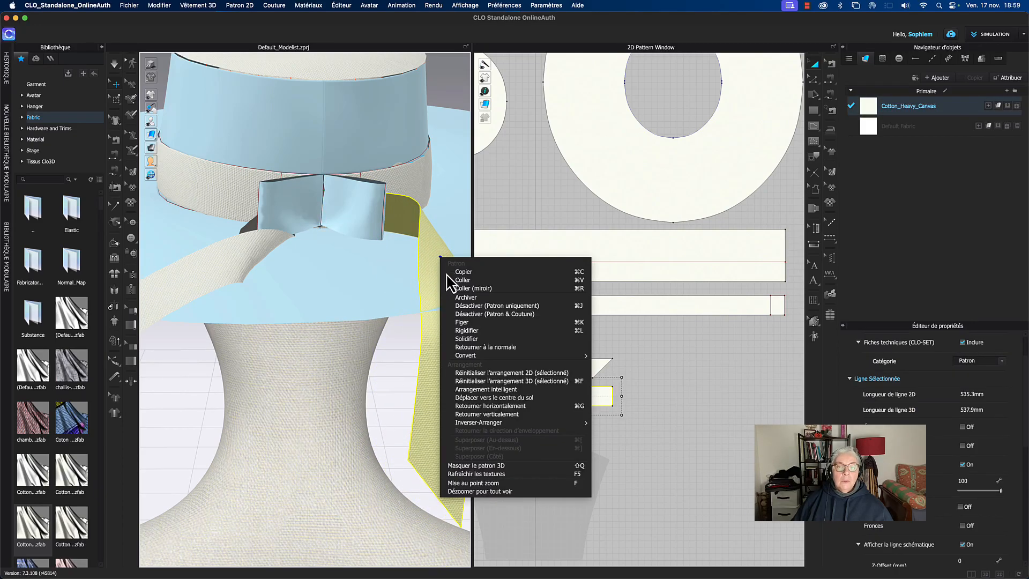
left_click(481, 380)
Step: Move the flattened tail up in 3D to the height of the hat band, outside the hat beside the bow
left_click_drag(414, 330, 432, 355)
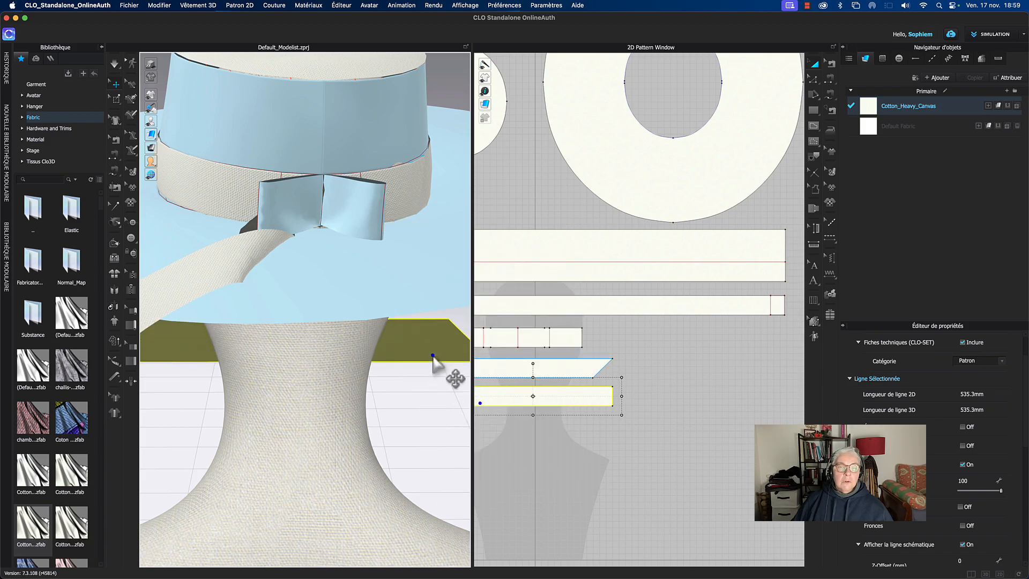
scroll(427, 374, "down", 5)
right_click_drag(427, 373, 413, 344)
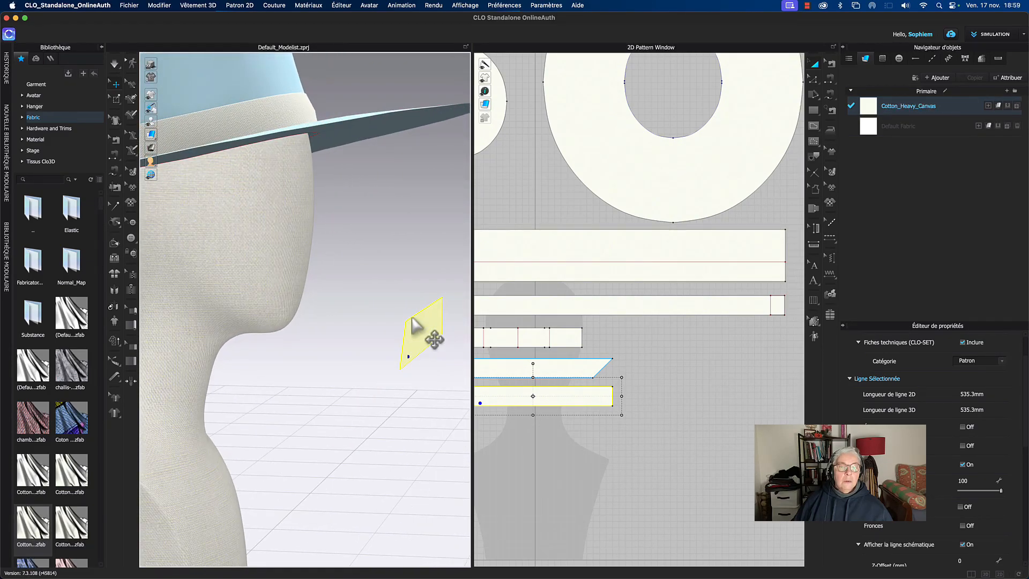
left_click_drag(396, 316, 172, 225)
right_click_drag(294, 252, 404, 294)
left_click_drag(387, 284, 179, 213)
right_click_drag(179, 213, 259, 191)
left_click_drag(260, 191, 357, 221)
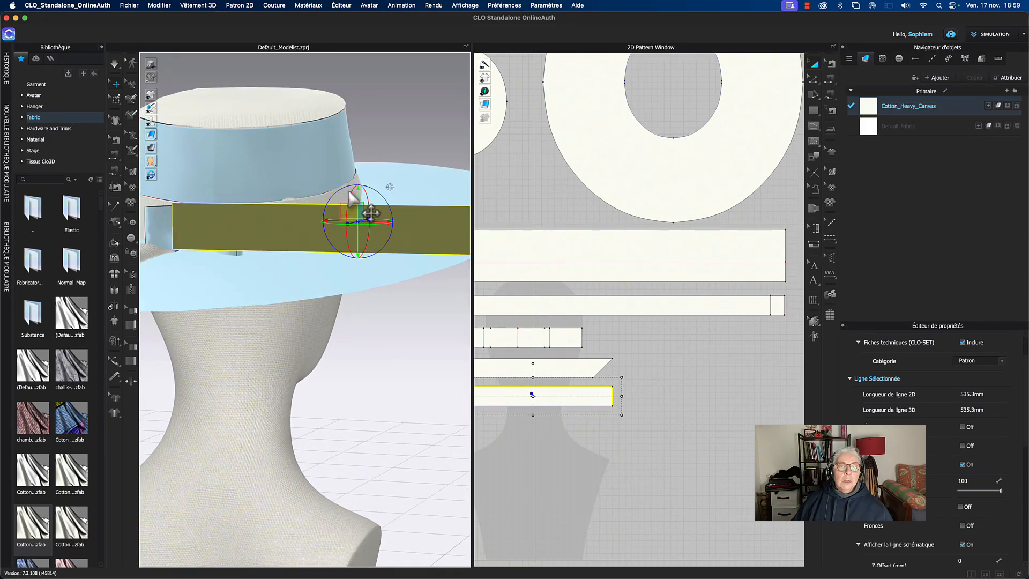
Step: Rotate the tail so its light face points outwards and place it above the brim beside the bow
left_click_drag(353, 194, 361, 318)
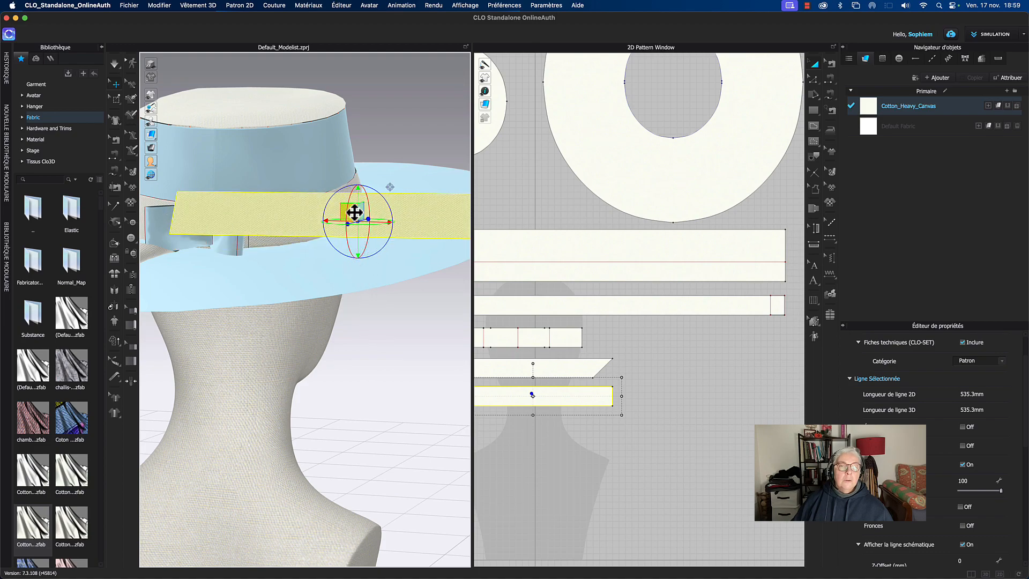
right_click_drag(425, 281, 392, 313)
left_click_drag(368, 259, 264, 254)
scroll(295, 297, "up", 6)
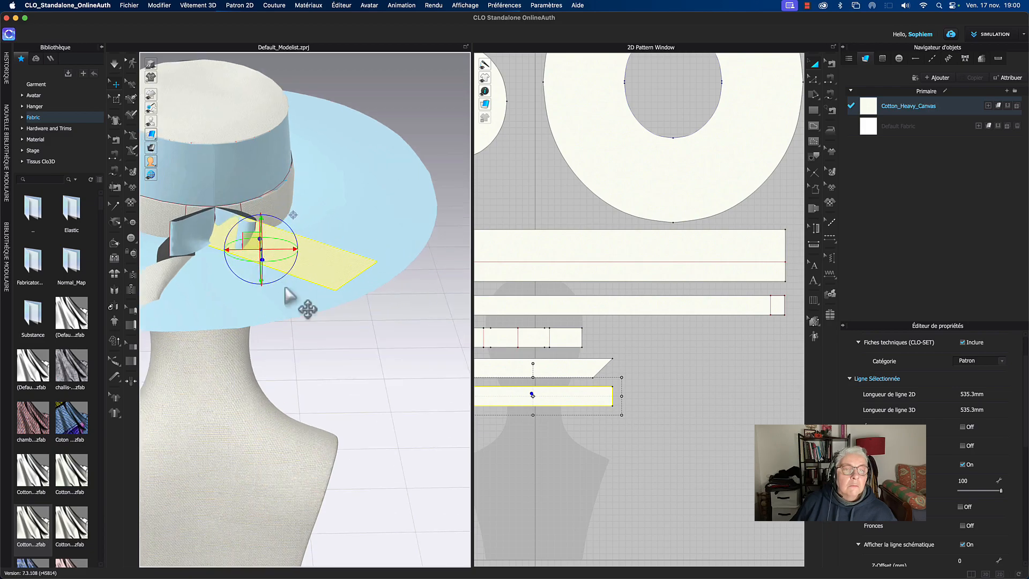
left_click_drag(362, 249, 385, 189)
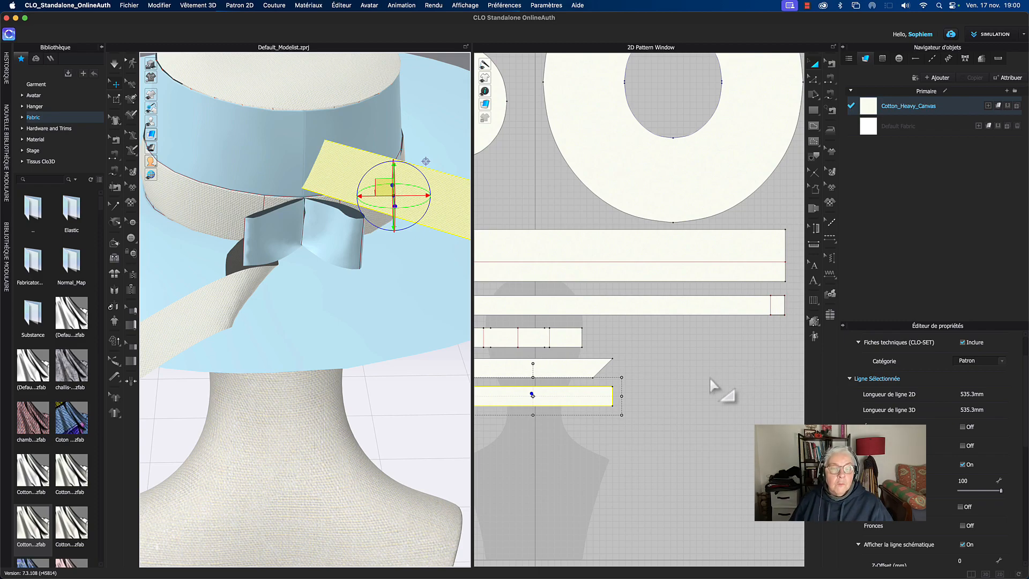
Step: Sew the lower tail pattern's straight 30 mm end to the short end of the hat band with free sewing
key("m")
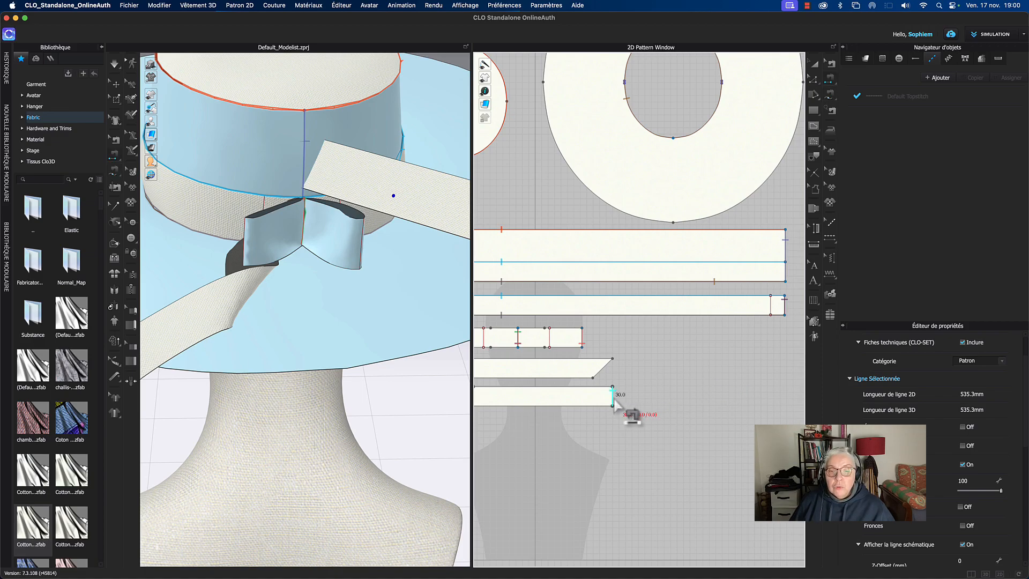
left_click(614, 404)
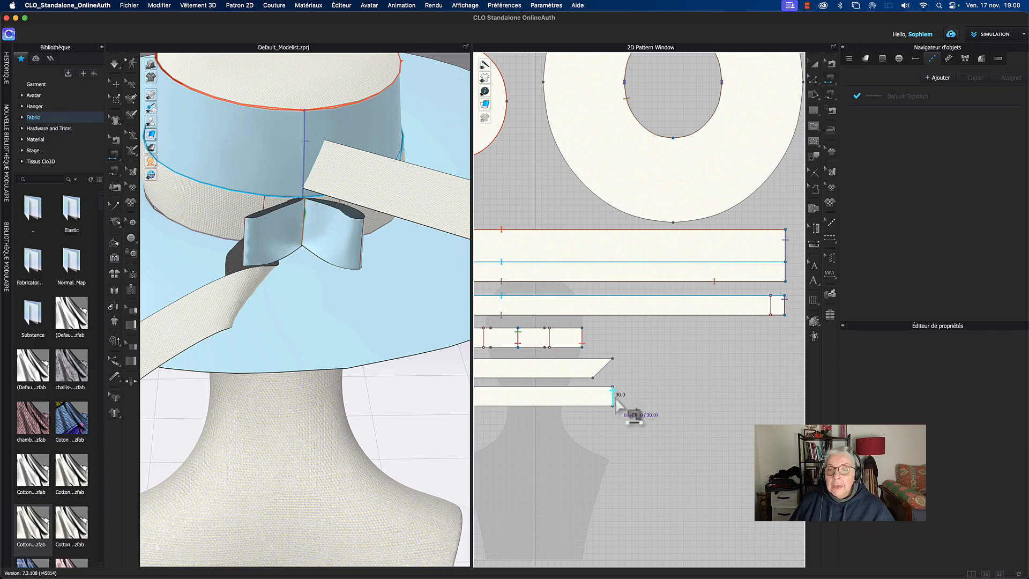
left_click(786, 306)
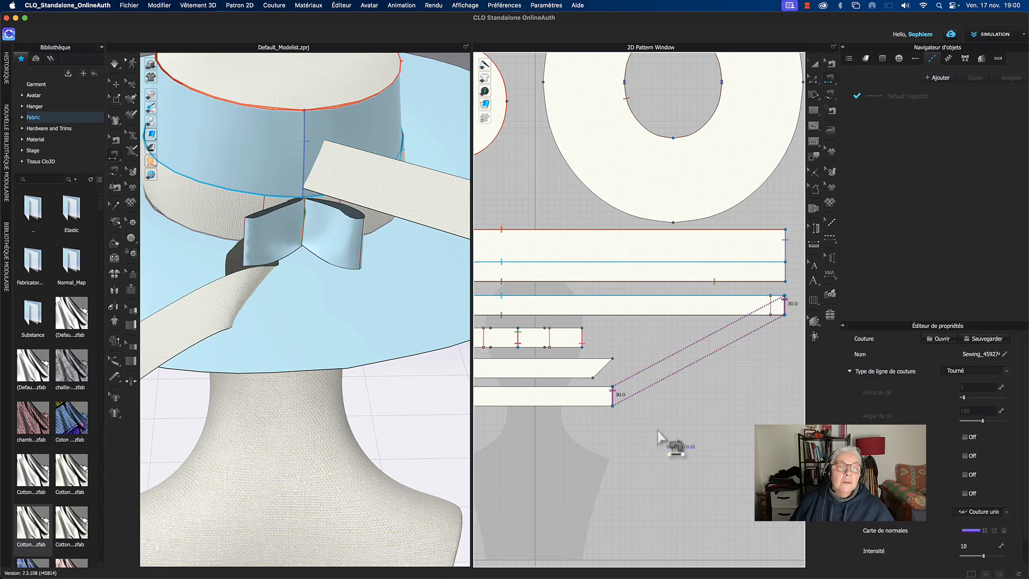
left_click(815, 65)
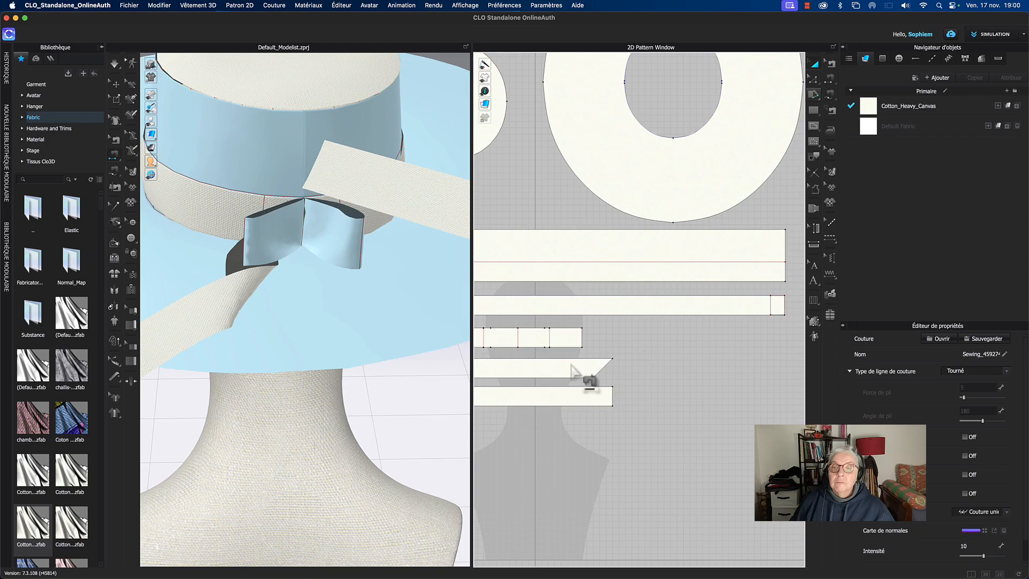
Step: Reposition the loose tail in 3D from beside the bow to below the hat brim, near the avatar's shoulder
left_click_drag(384, 205, 378, 272)
right_click_drag(405, 360, 374, 357)
left_click_drag(349, 275, 322, 271)
right_click_drag(351, 308, 381, 315)
left_click_drag(373, 289, 422, 292)
middle_click_drag(425, 292, 441, 293)
left_click_drag(441, 292, 435, 503)
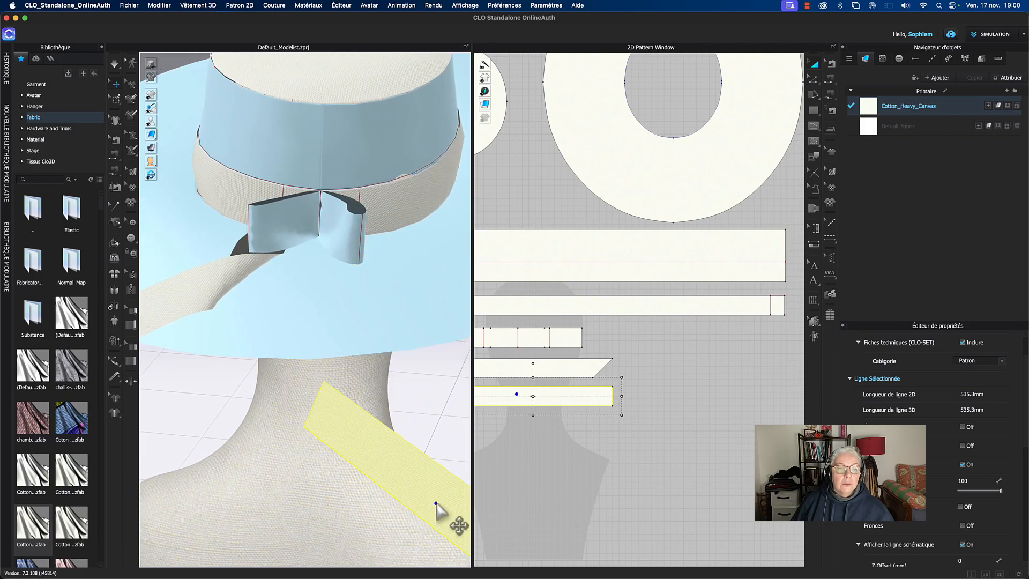
Step: Delete the lower tail's seam to the hat band and free-sew its straight 30 mm end to the adjacent short end of the bow strip
key("b")
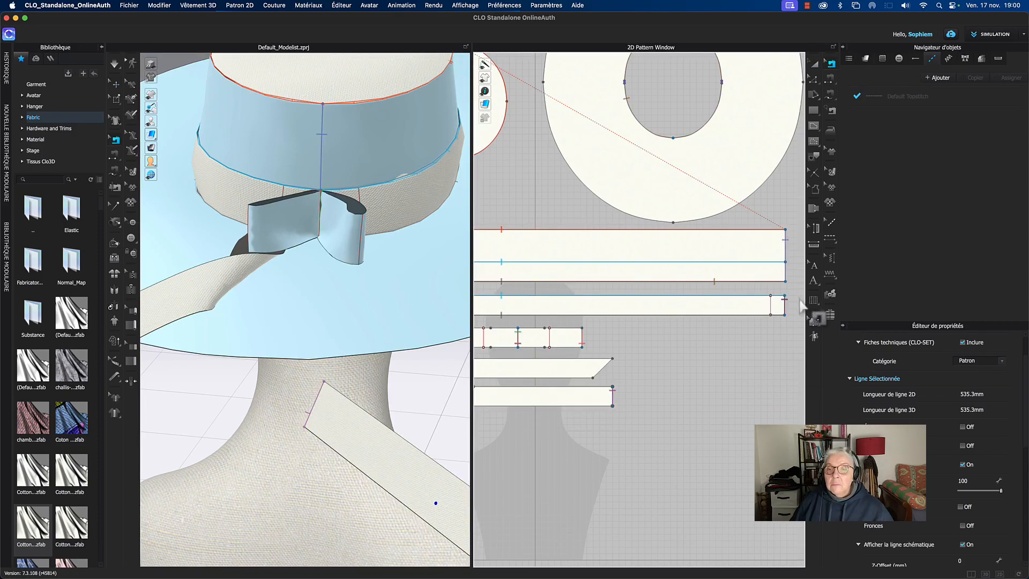
mouse_move(623, 387)
middle_mouse_down()
mouse_move(651, 384)
mouse_move(641, 384)
middle_mouse_up()
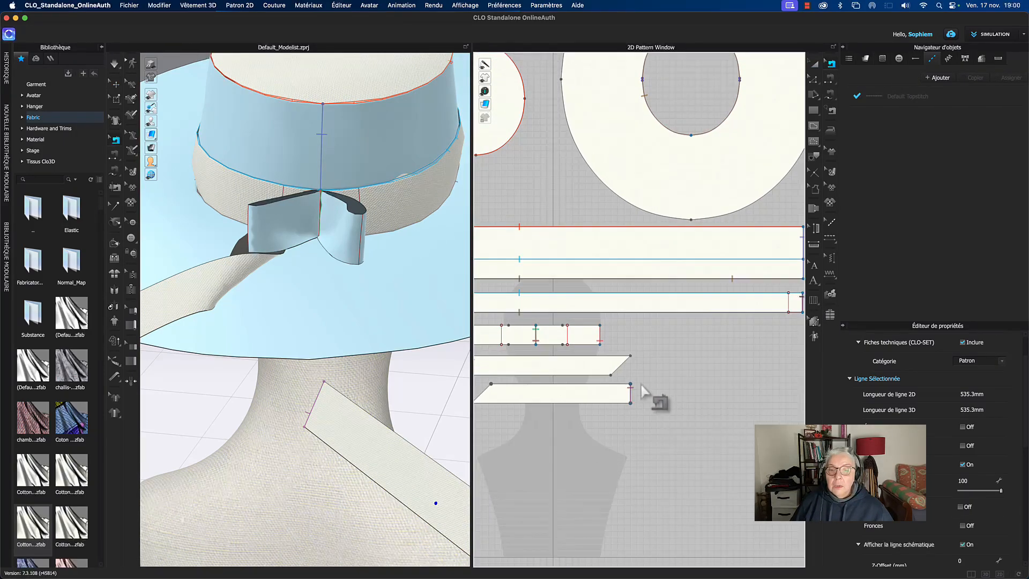
left_click(637, 396)
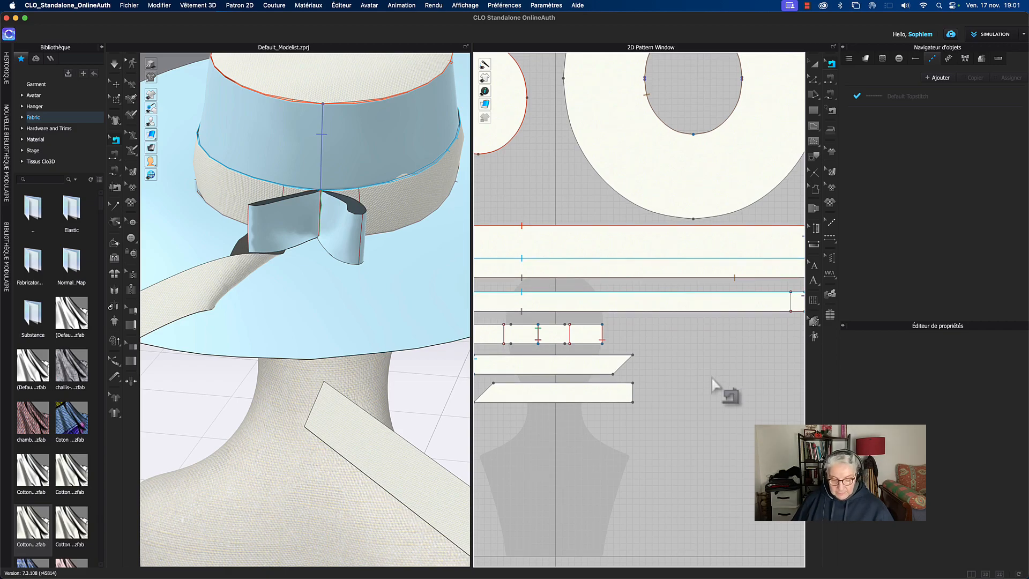
left_click(633, 397)
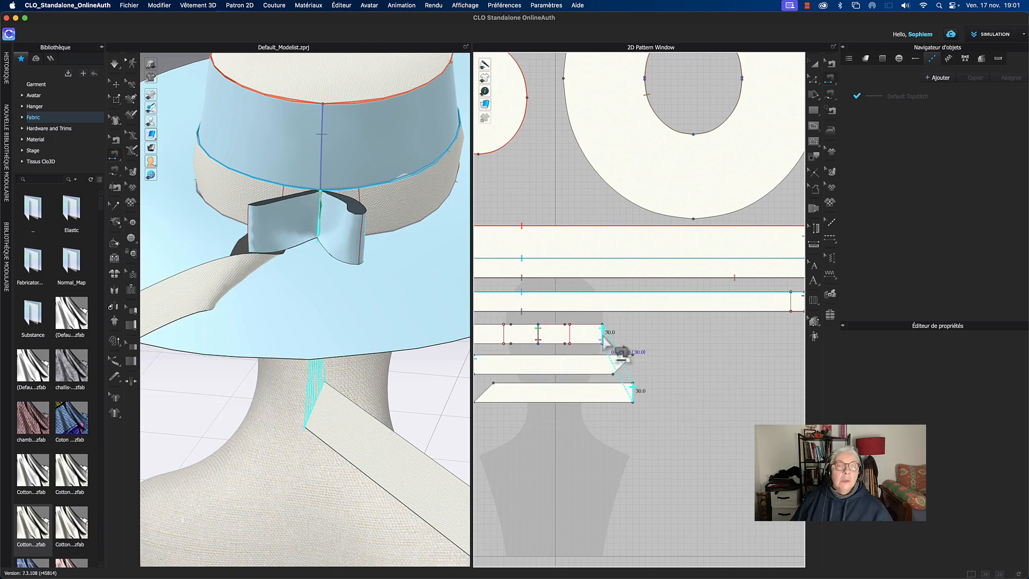
left_click(617, 349)
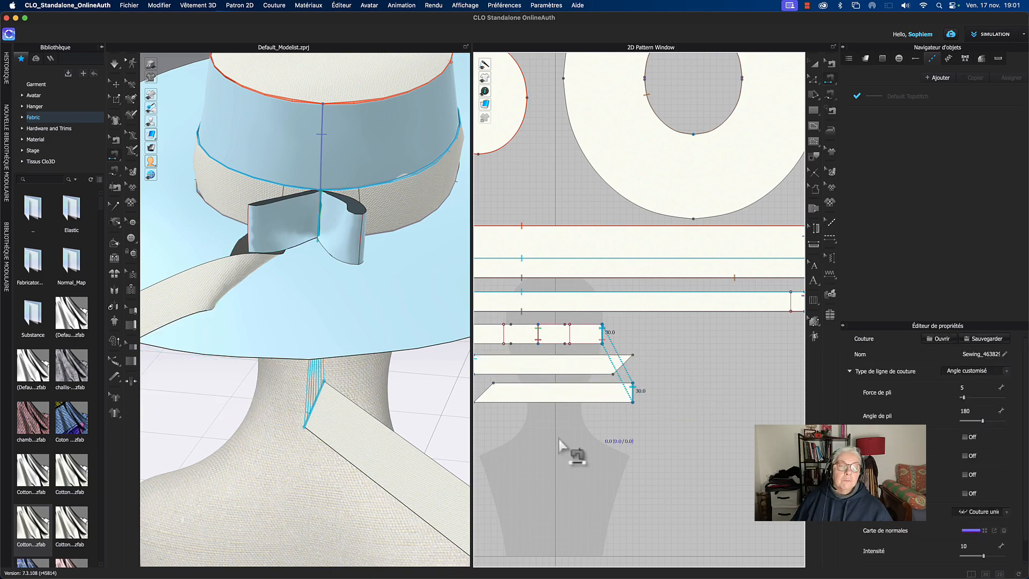
Step: Move the loose tail up beneath the bow in 3D, simulate, and pull it so it hangs over the brim
left_click(117, 87)
left_click_drag(354, 458, 336, 253)
key("space")
left_click_drag(345, 291, 21, 359)
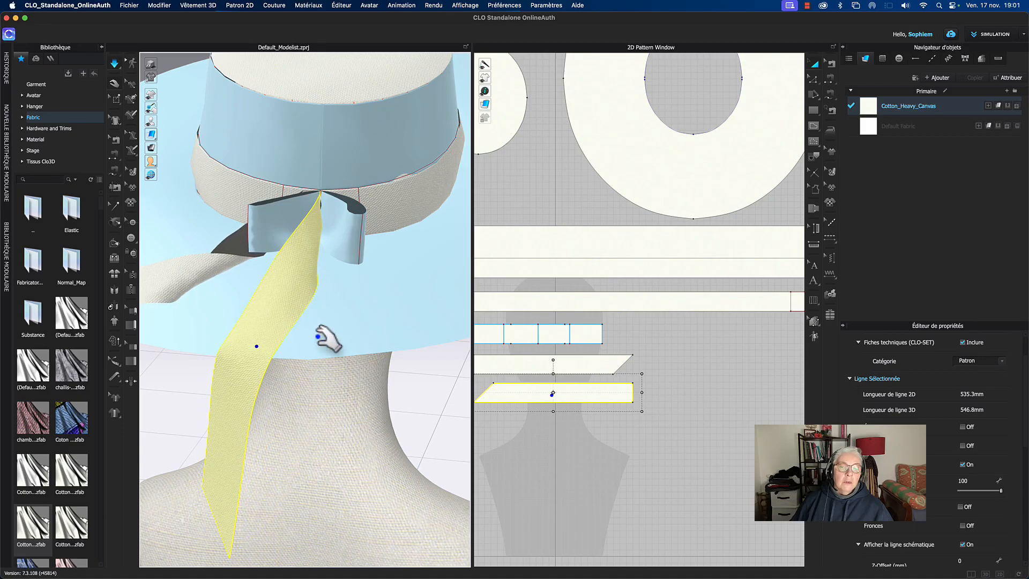
Step: Shorten the lower tail's seam line on the bow strip's end to a small section around the middle of that edge
middle_click_drag(681, 400, 845, 402)
scroll(707, 402, "up", 3)
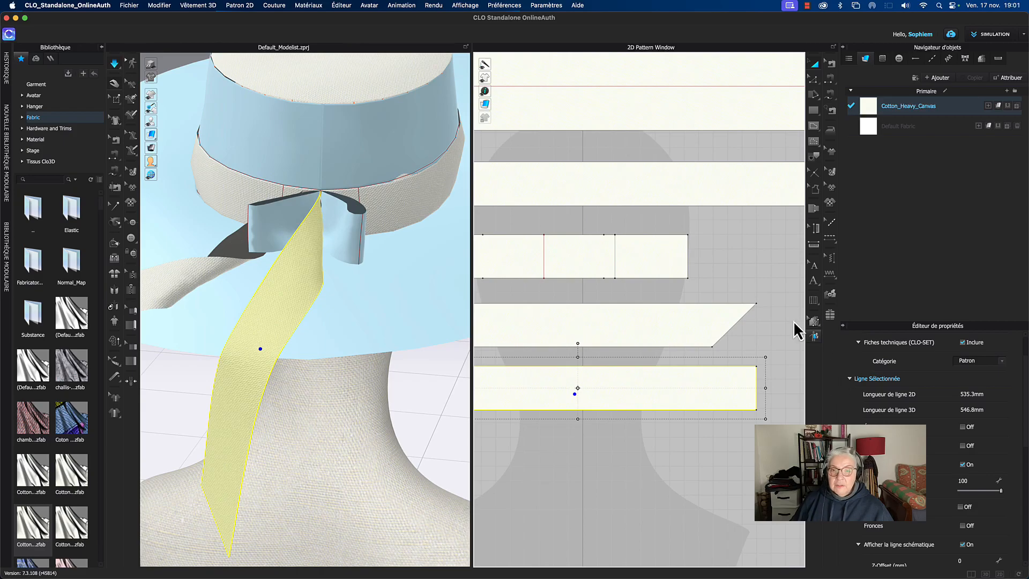
key("b")
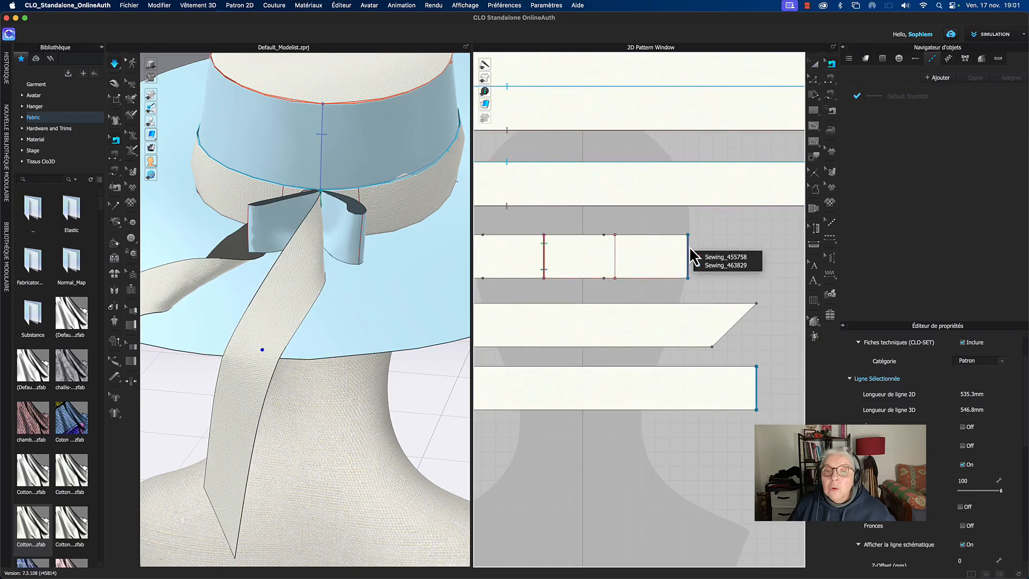
left_click(702, 268)
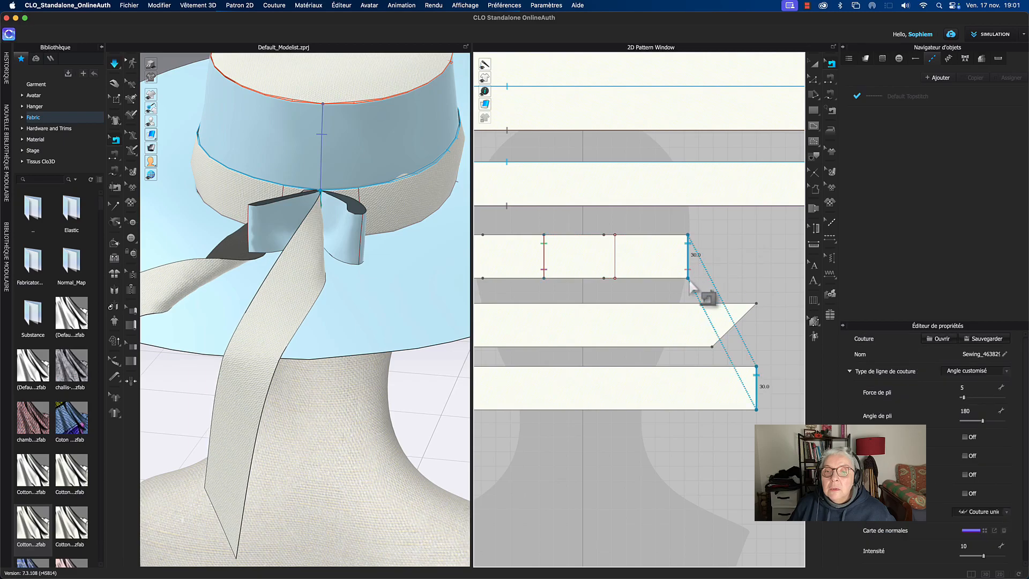
left_click_drag(689, 279, 688, 242)
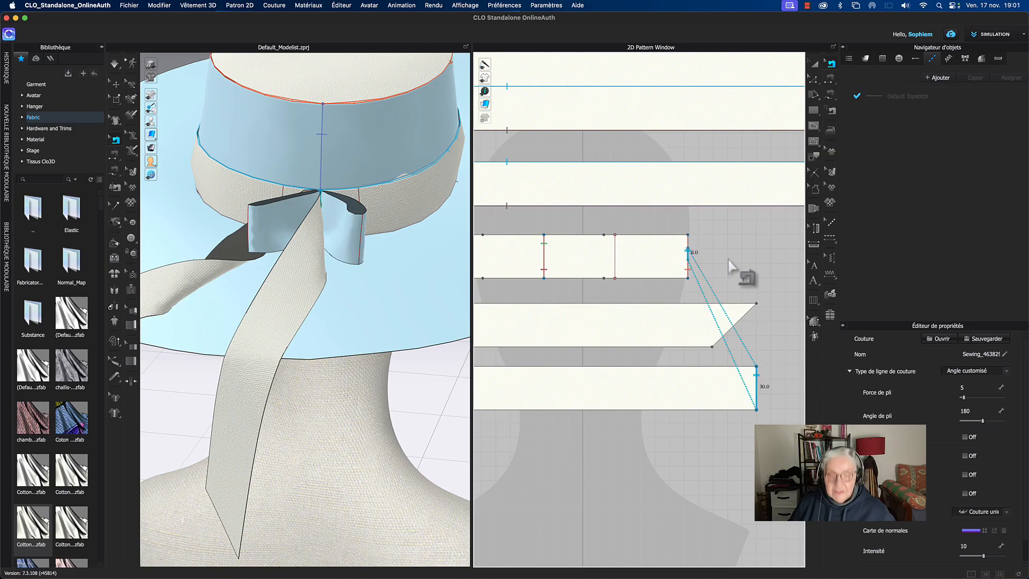
Step: Simulate the narrowed seam and pull the tail so it hangs straight down below the bow
key("space")
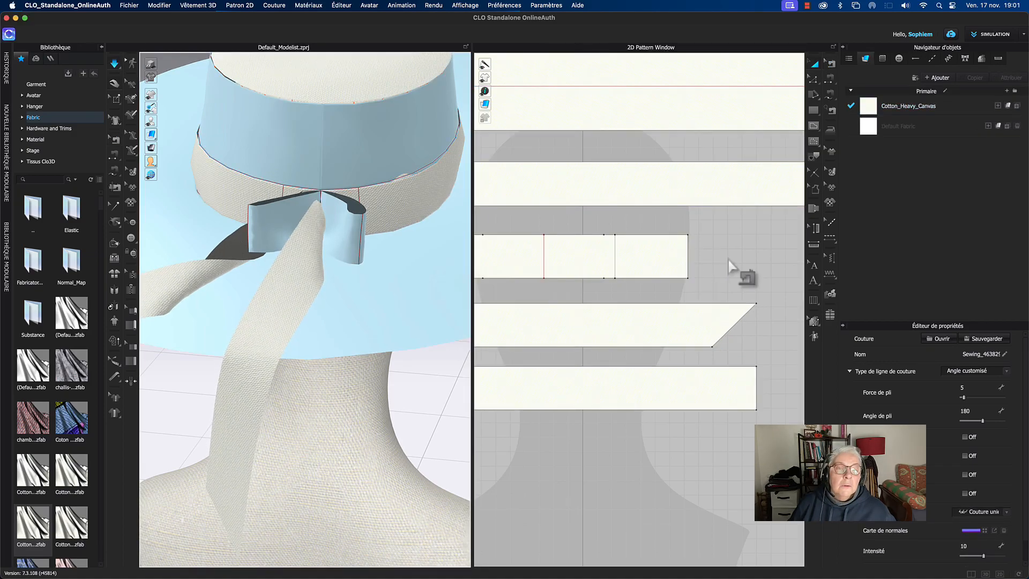
left_click(298, 303)
left_click_drag(298, 303, 322, 347)
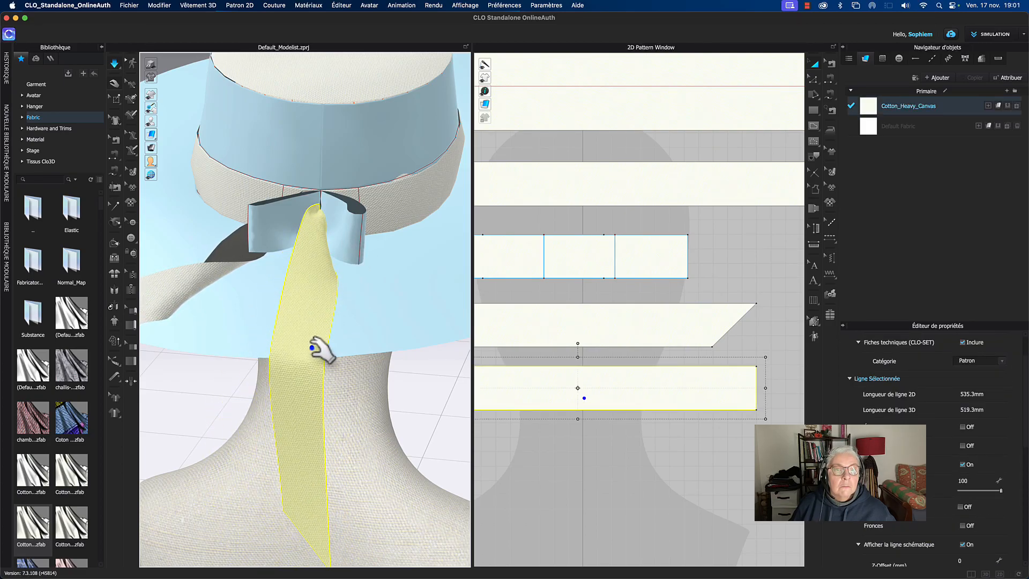
left_click(358, 240)
Step: Delete the seam joining the upper tail's straight end to the short end of the hat band
key("b")
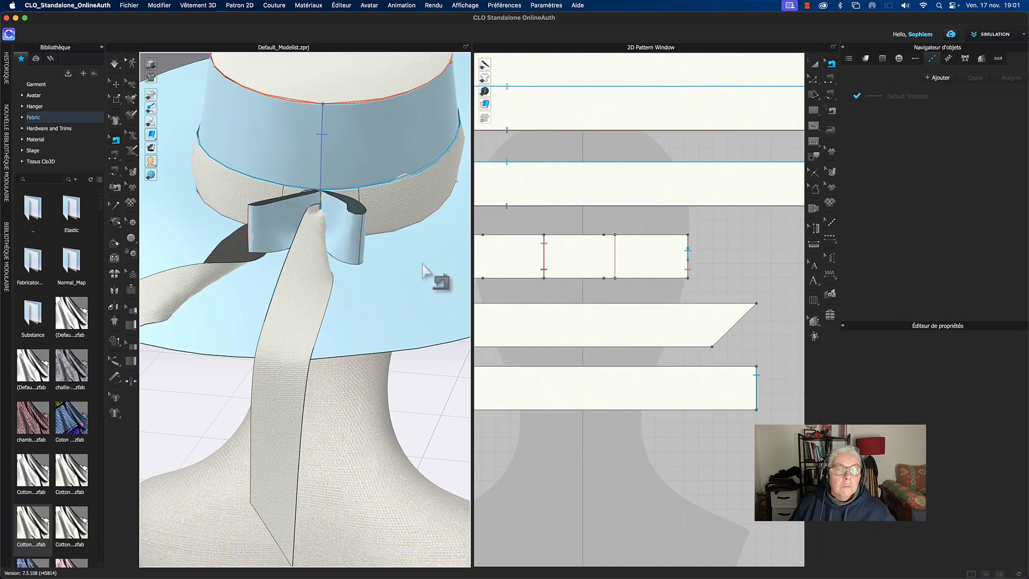
scroll(734, 276, "down", 3)
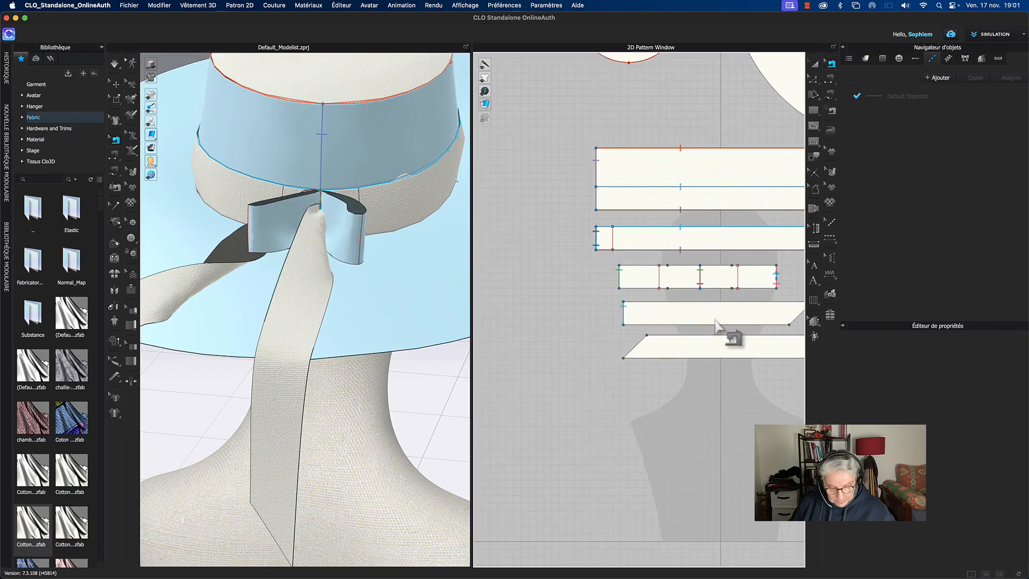
left_click(623, 324)
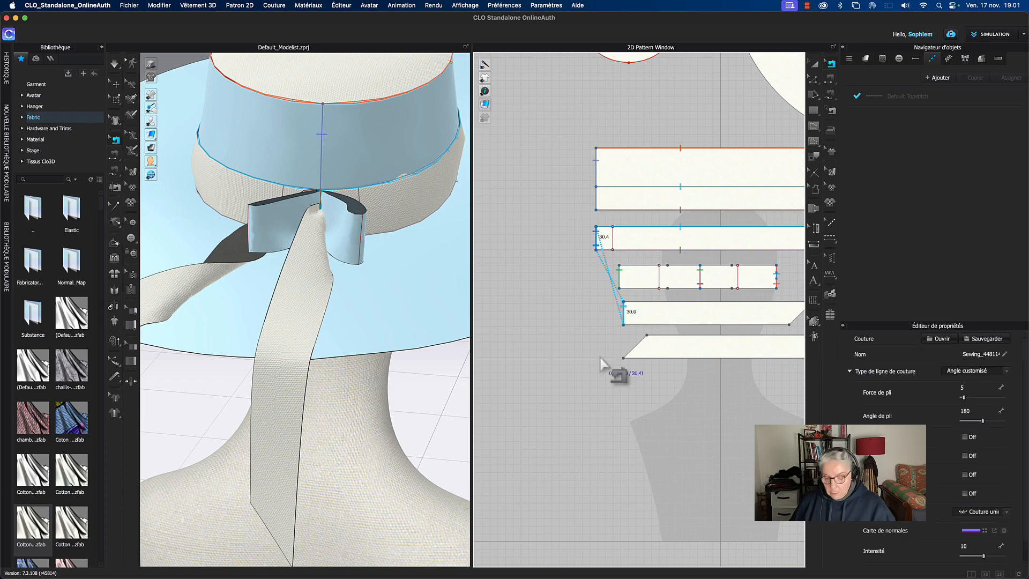
key("Escape")
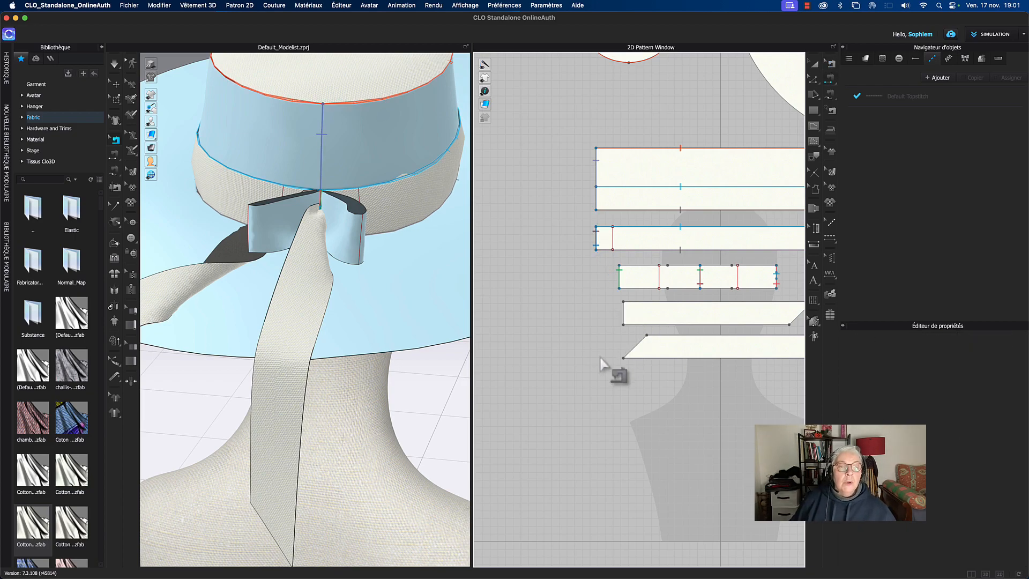
Step: Free-sew the upper tail's straight 30 mm end to the remaining short end of the bow strip
left_click(623, 318)
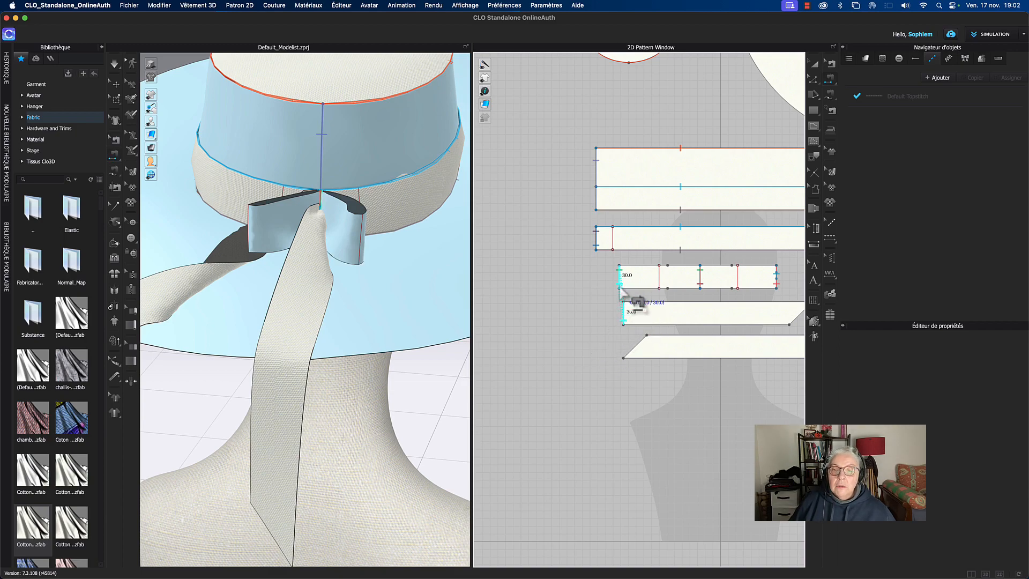
left_click(619, 287)
left_click(814, 64)
left_click(542, 252)
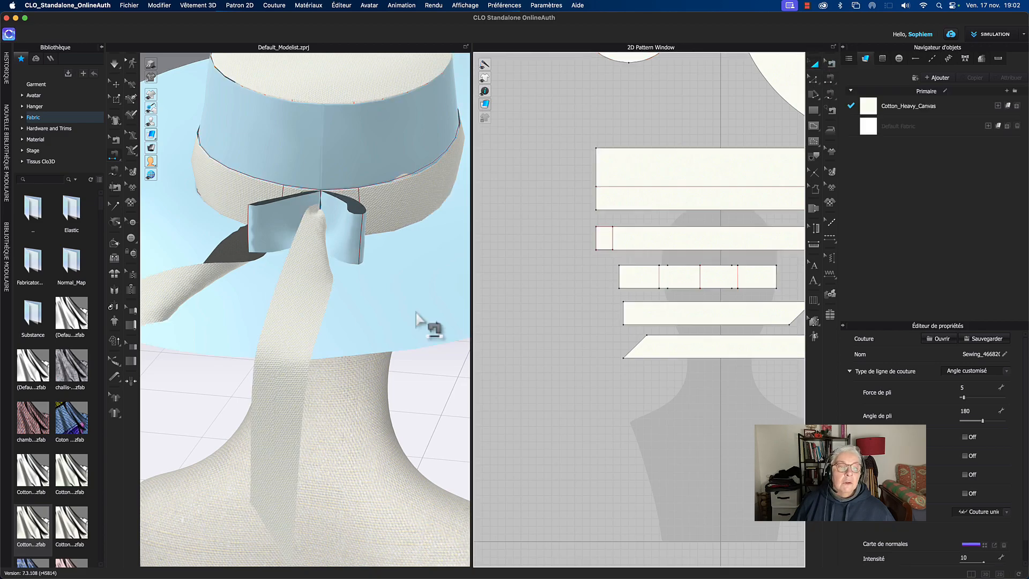
Step: Reset the 3D arrangement of the twisted tail lying across the brim so that it is flat again
middle_click_drag(361, 329, 435, 286)
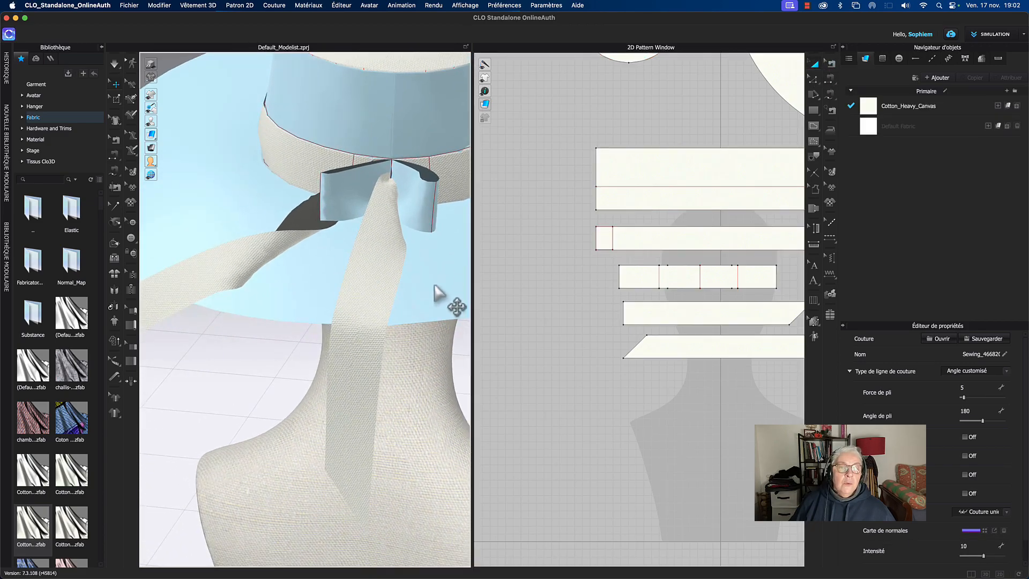
left_click(263, 263)
right_click(258, 255)
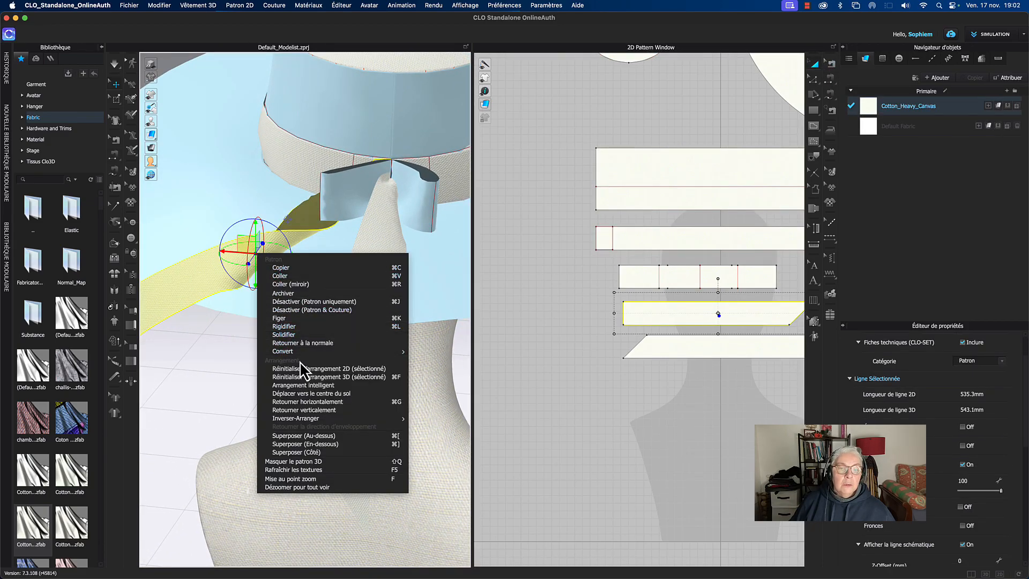
left_click(302, 384)
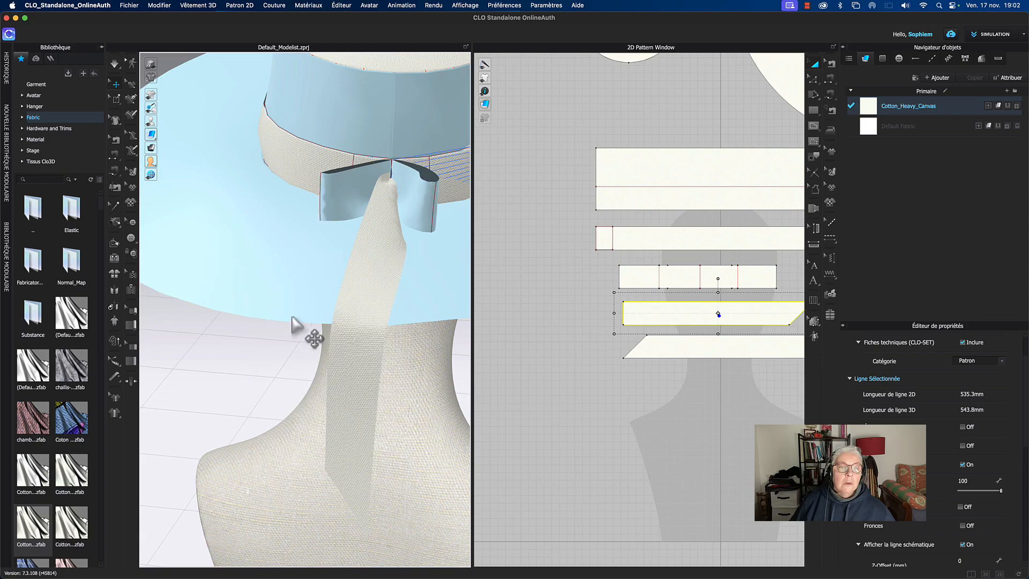
Step: Place the flattened tail in front of the brim beside the bow, simulate, and pull it down next to the other tail
scroll(298, 329, "down", 5)
left_click_drag(441, 211, 262, 209)
right_click_drag(316, 177, 363, 165)
left_click_drag(225, 203, 316, 234)
right_click_drag(351, 241, 282, 262)
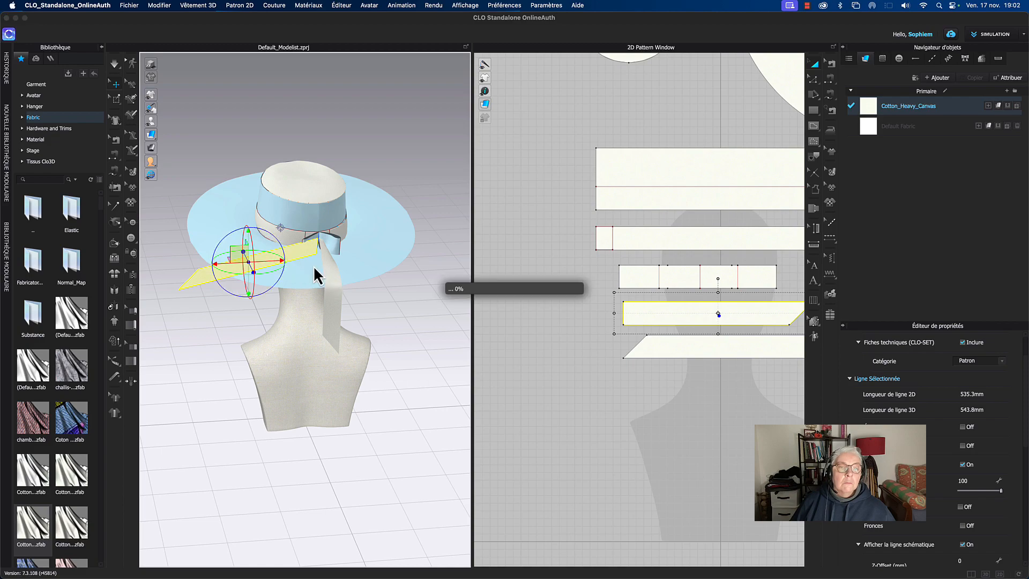
key("space")
left_click_drag(285, 292, 311, 334)
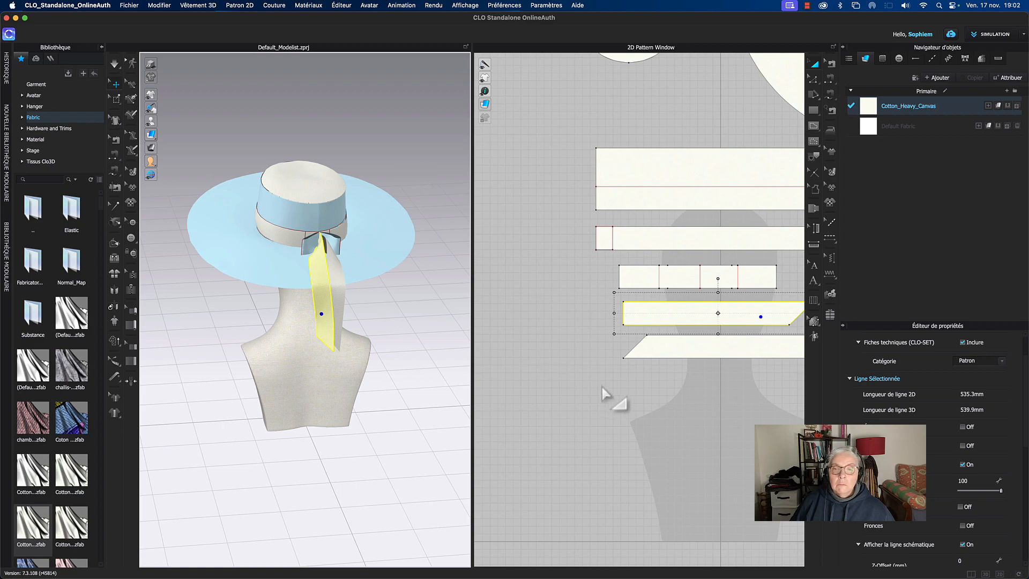
Step: Shorten the upper tail's seam line on the bow strip's end to about 10.1 mm around the middle of that edge
right_click_drag(425, 223, 423, 211)
scroll(420, 210, "up", 3)
scroll(424, 209, "up", 4)
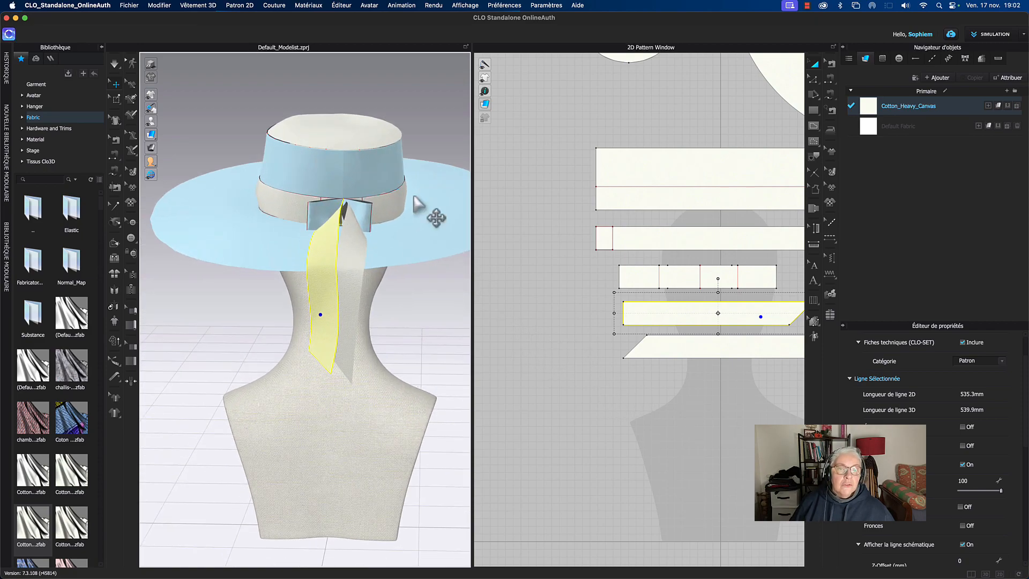
scroll(482, 274, "up", 2)
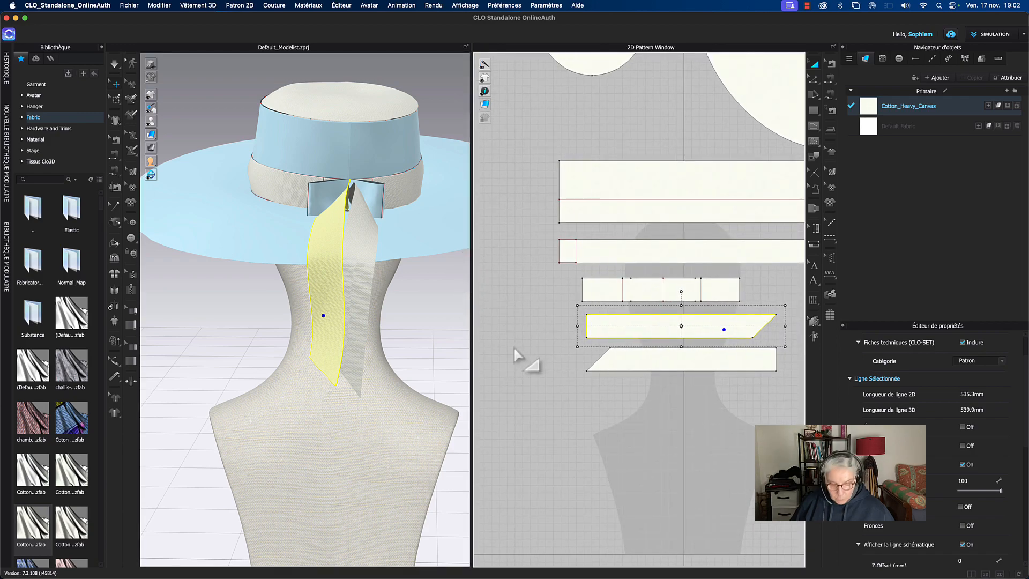
key("b")
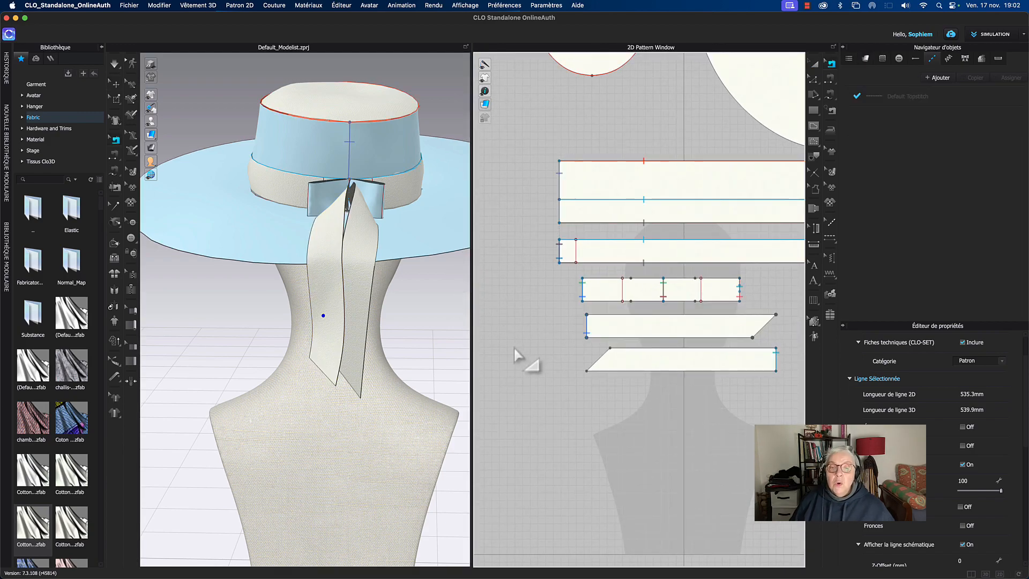
left_click(588, 329)
scroll(596, 333, "up", 5)
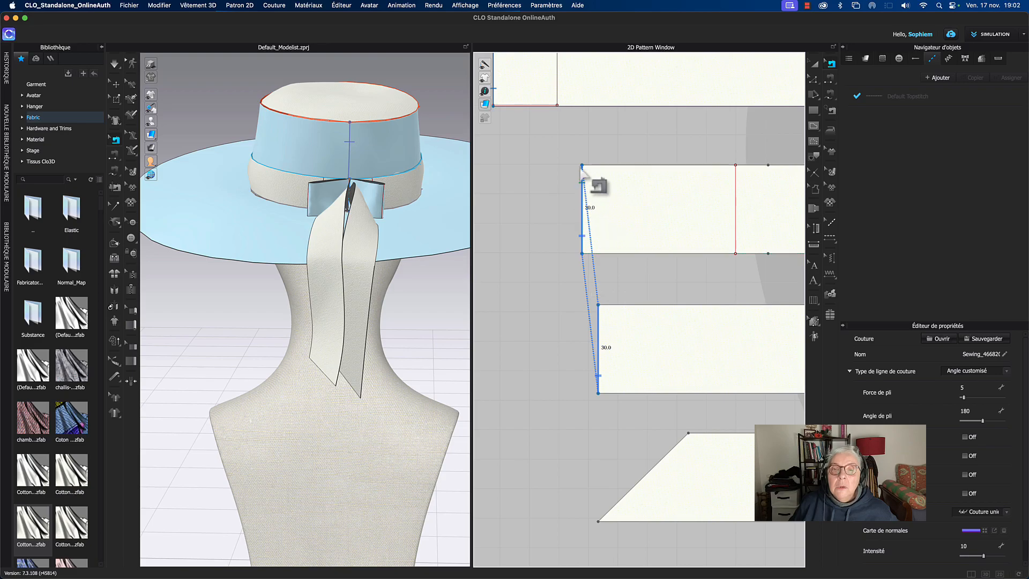
left_click_drag(583, 167, 582, 196)
left_click_drag(583, 255, 584, 236)
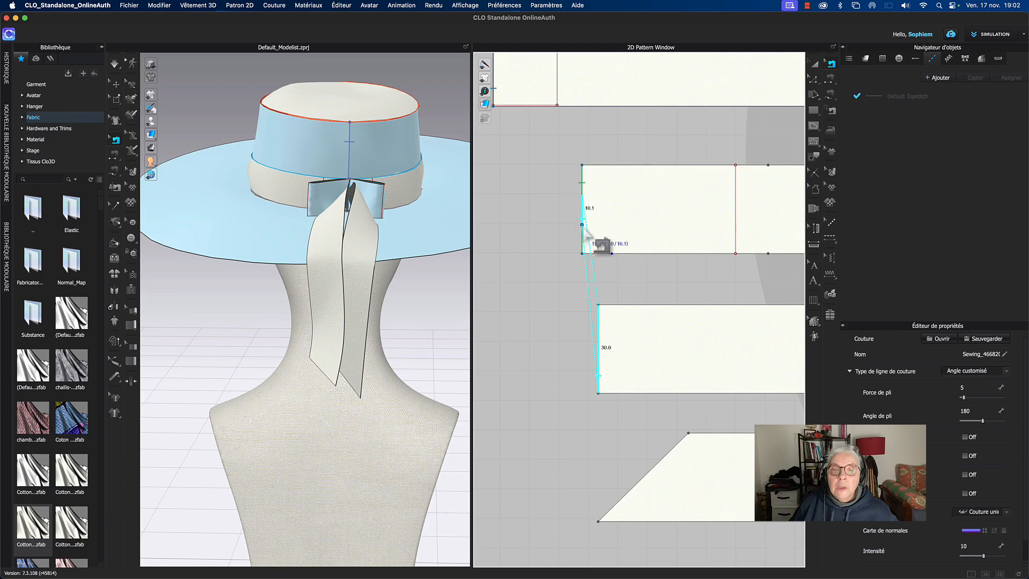
left_click_drag(586, 236, 585, 237)
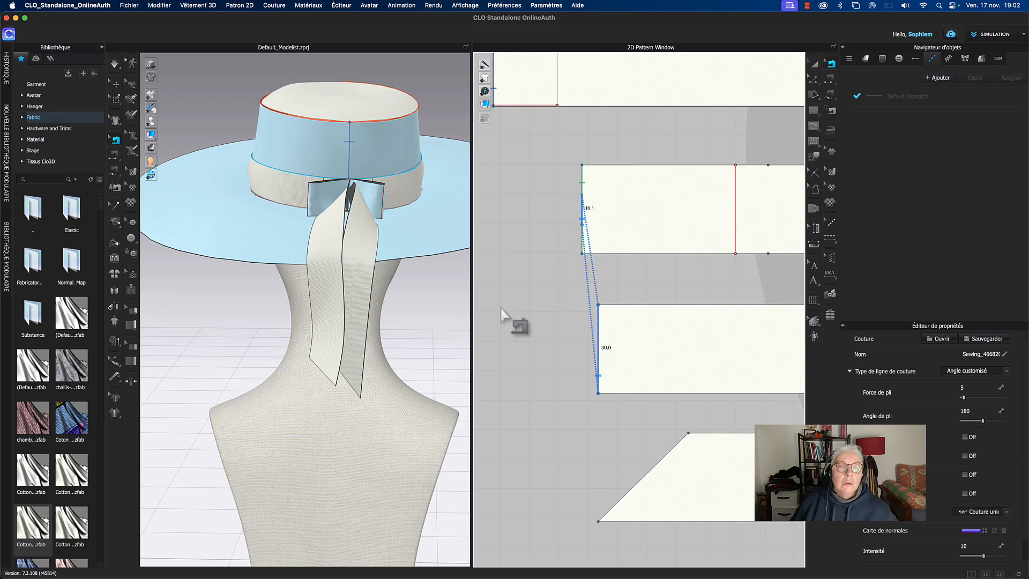
Step: Simulate the hat and pull the two ribbon tails apart so they fall to opposite sides below the bow
key("Escape")
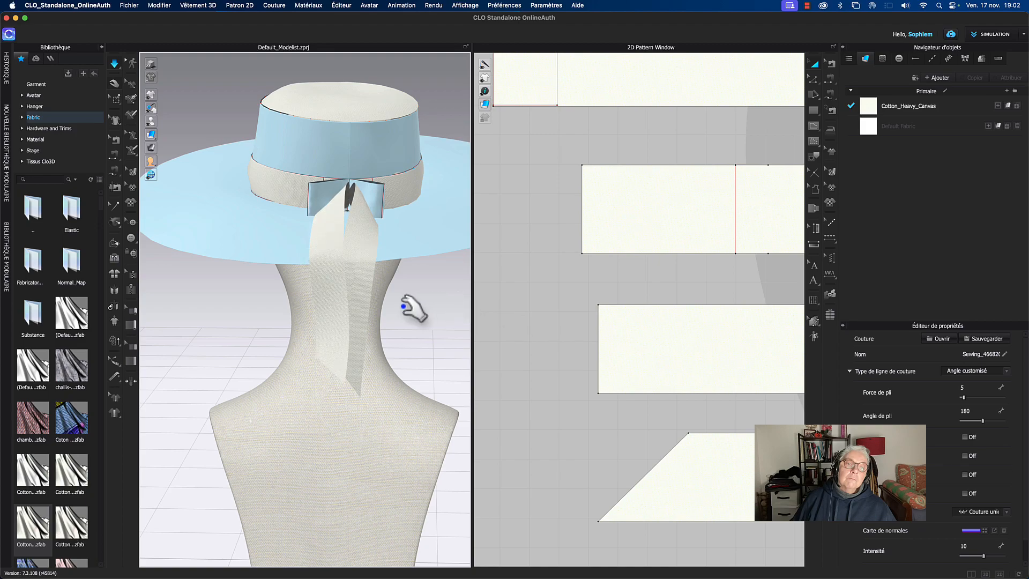
left_click(329, 311)
left_click(371, 322)
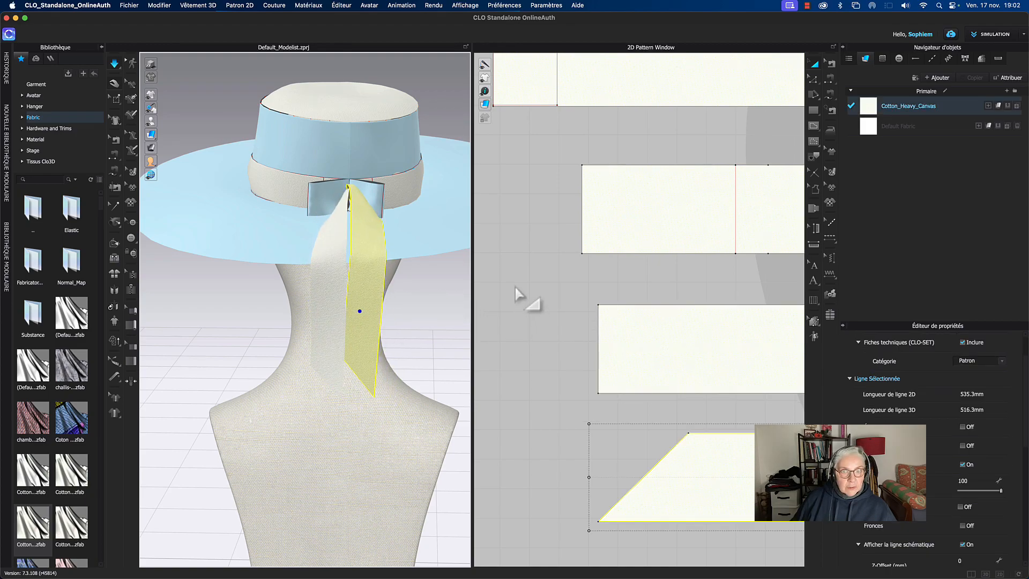
left_click_drag(385, 312, 409, 317)
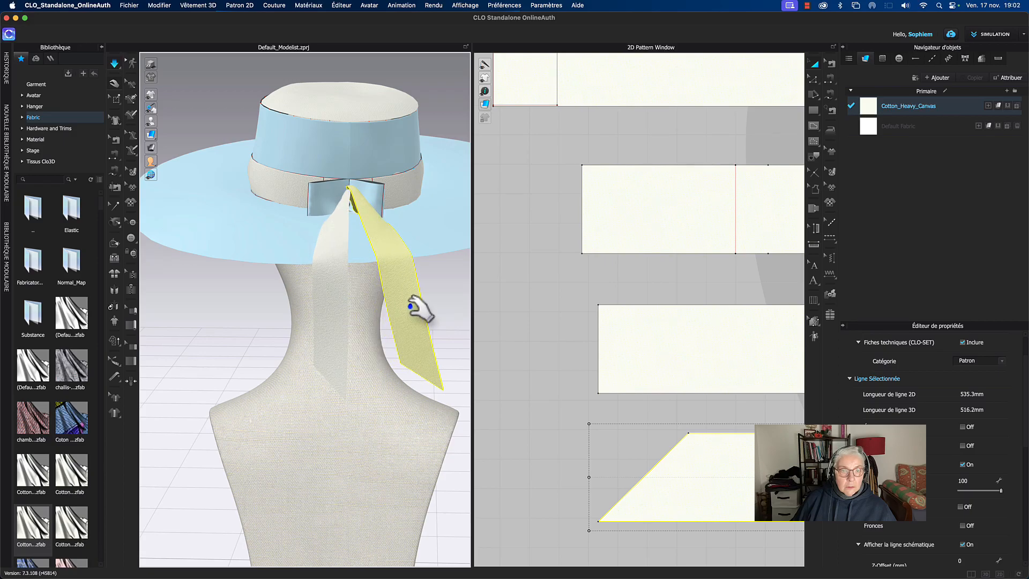
left_click_drag(329, 297, 287, 287)
Step: Stop the simulation and freeze the upper tail pattern in its slanted position over the brim
key("b")
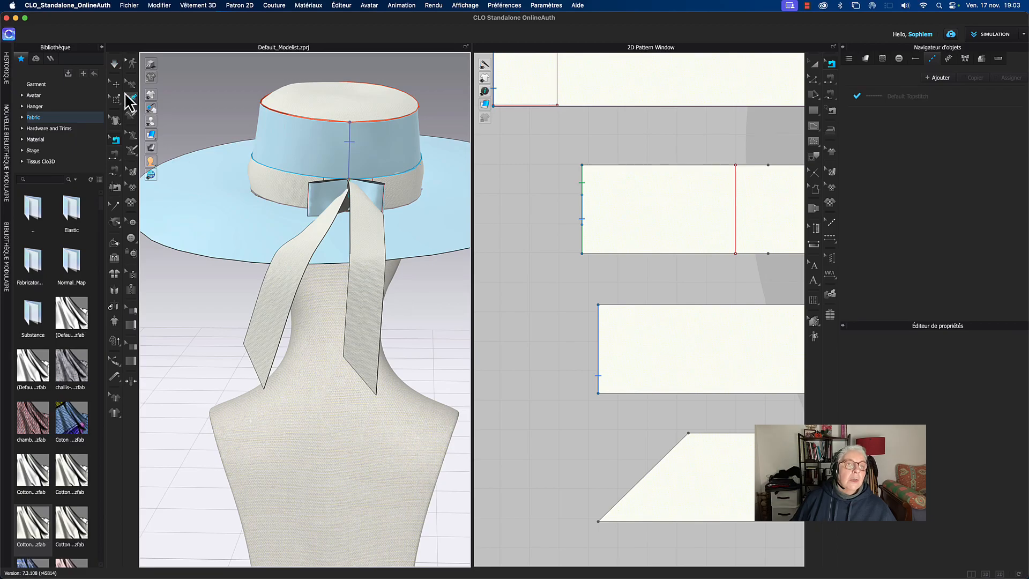
left_click(117, 87)
left_click(287, 295)
right_click(284, 289)
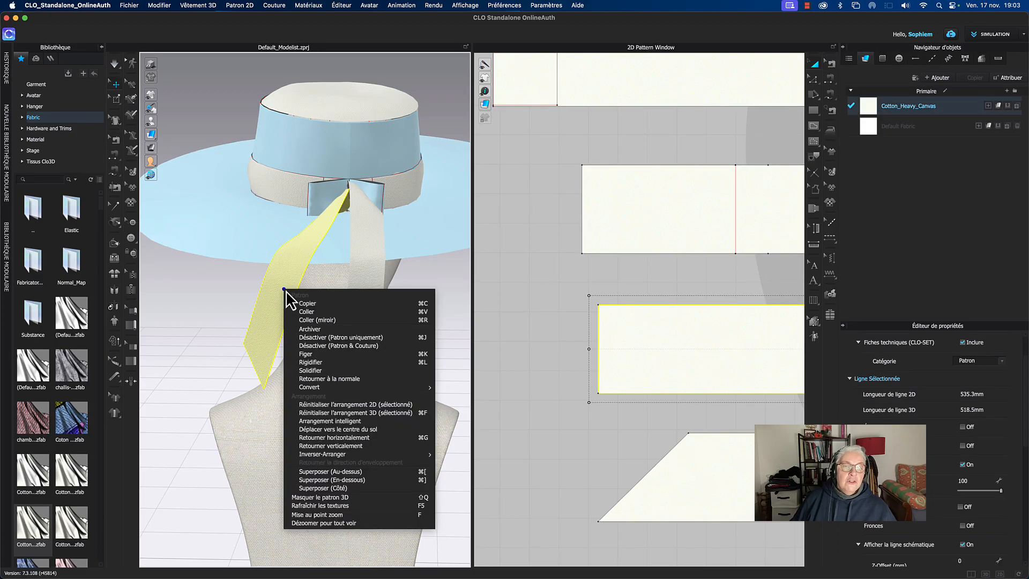
left_click(314, 355)
left_click(231, 328)
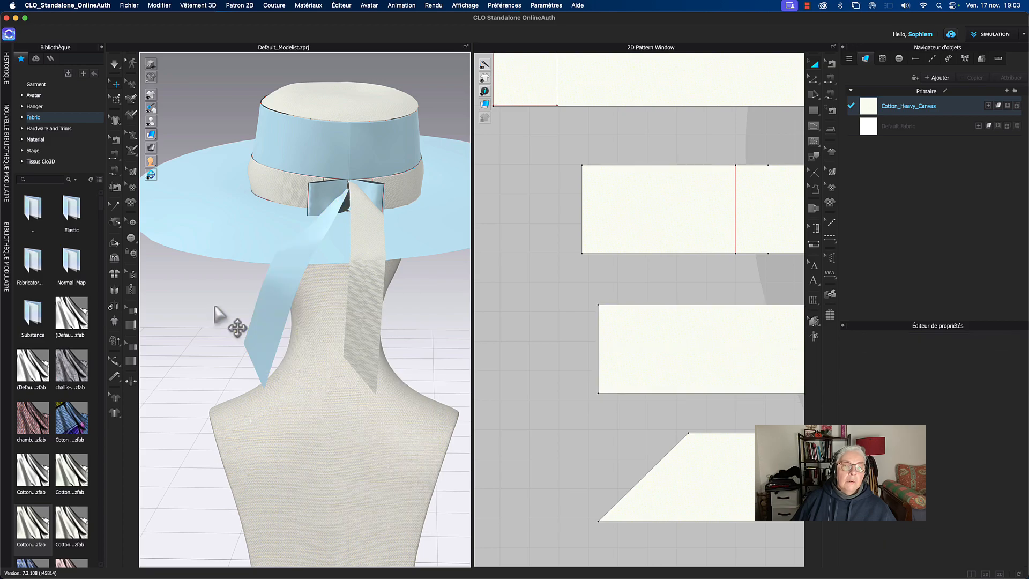
Step: Pull the unfrozen ribbon tail outward, away from the other tail, and freeze its pattern in that position
left_click_drag(367, 279, 422, 277)
right_click(423, 276)
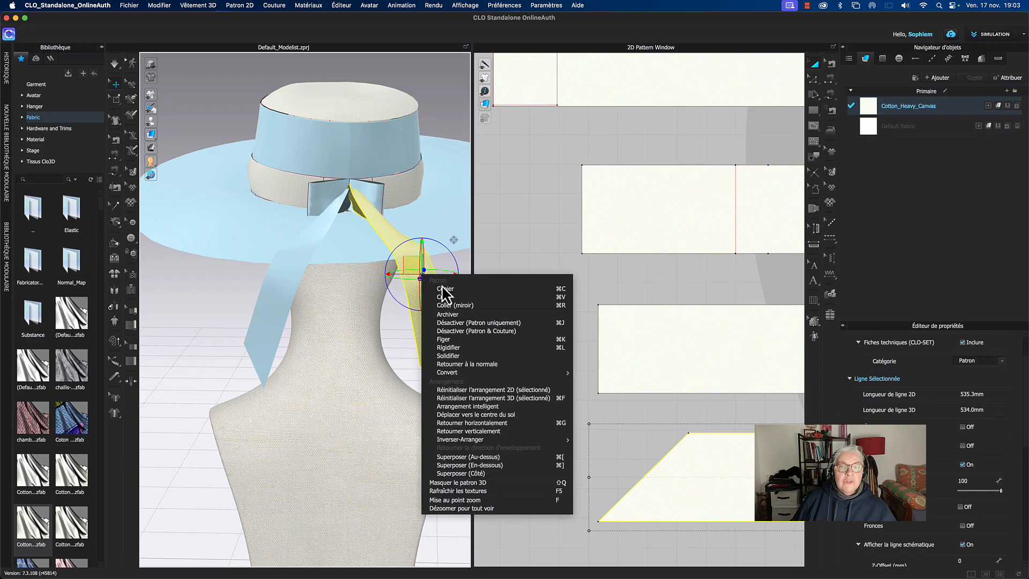
left_click(450, 339)
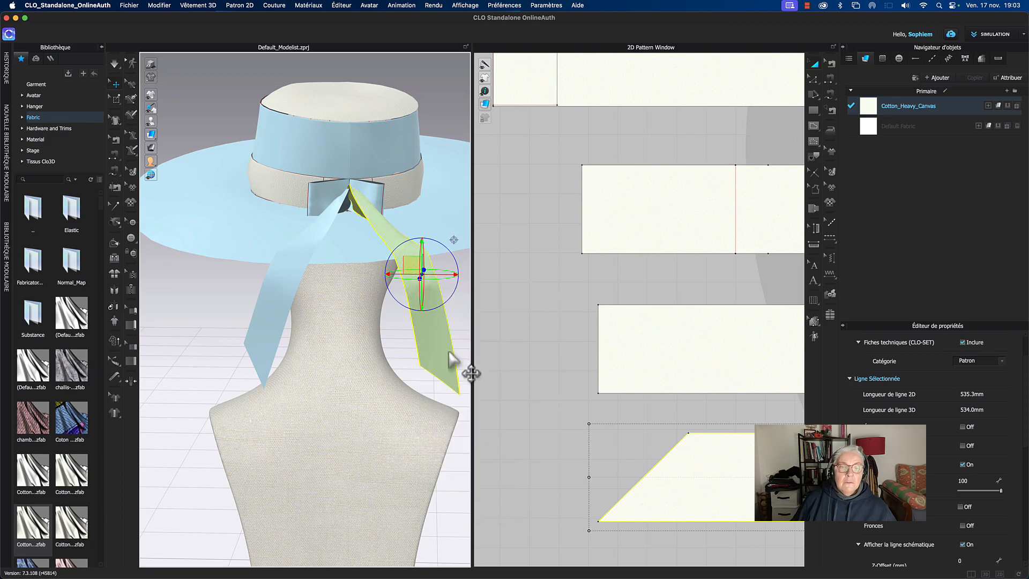
left_click(232, 262)
left_click(525, 220)
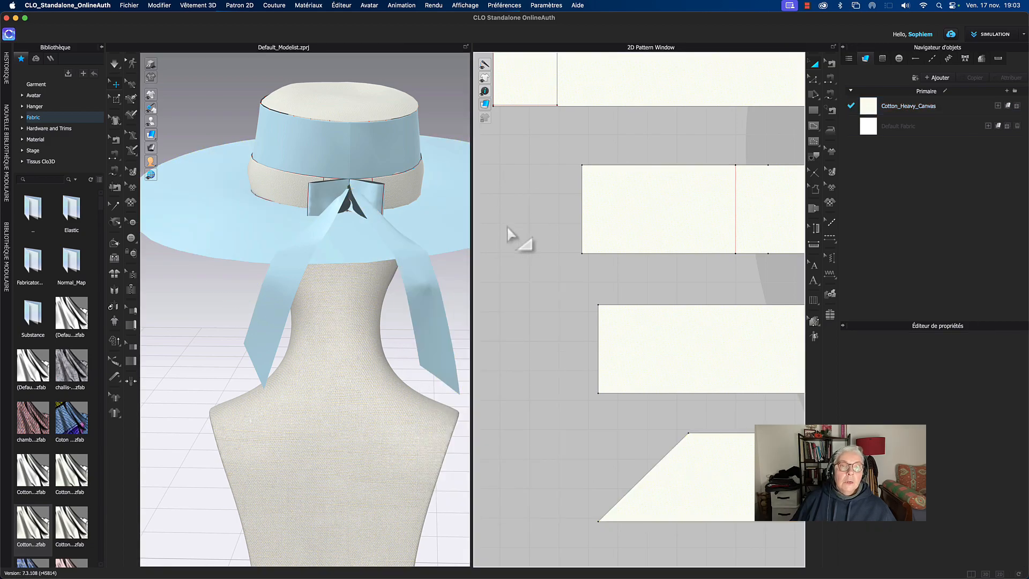
Step: Draw two 30 mm internal lines across the bow strip, one in each half, between the opposite points on its long edges
scroll(498, 300, "down", 5)
scroll(512, 321, "down", 4)
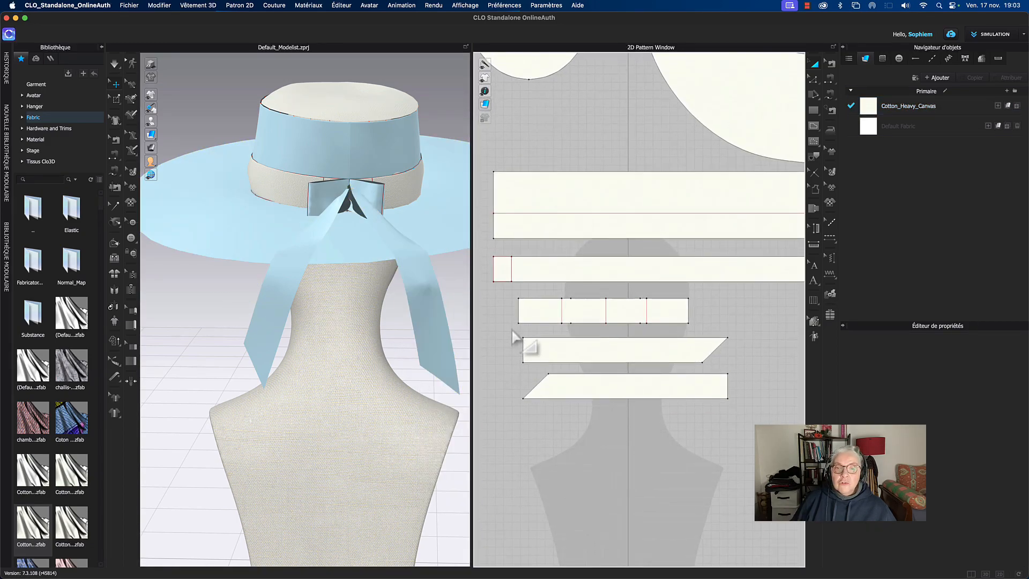
right_click_drag(514, 340, 523, 357)
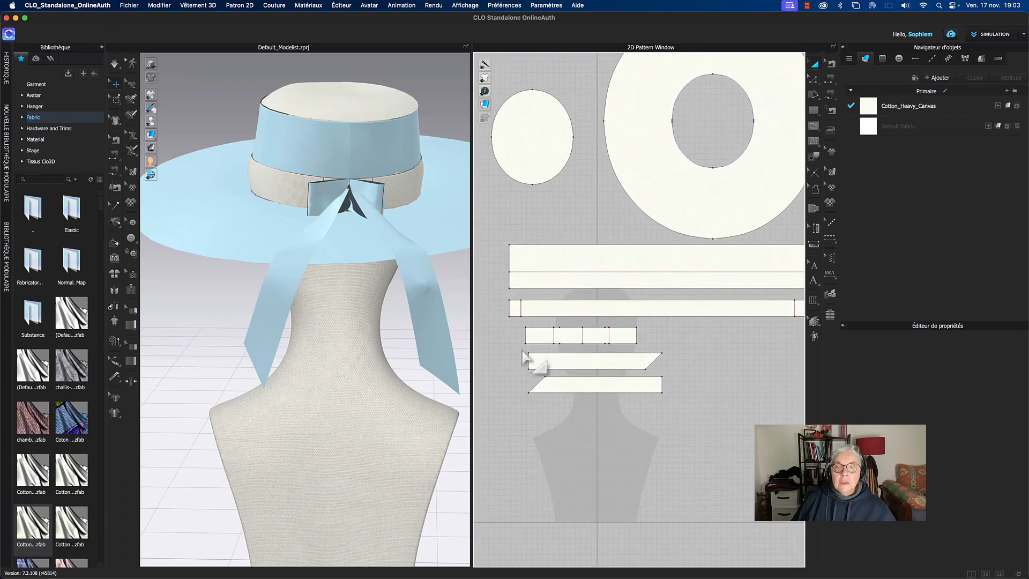
scroll(522, 354, "up", 2)
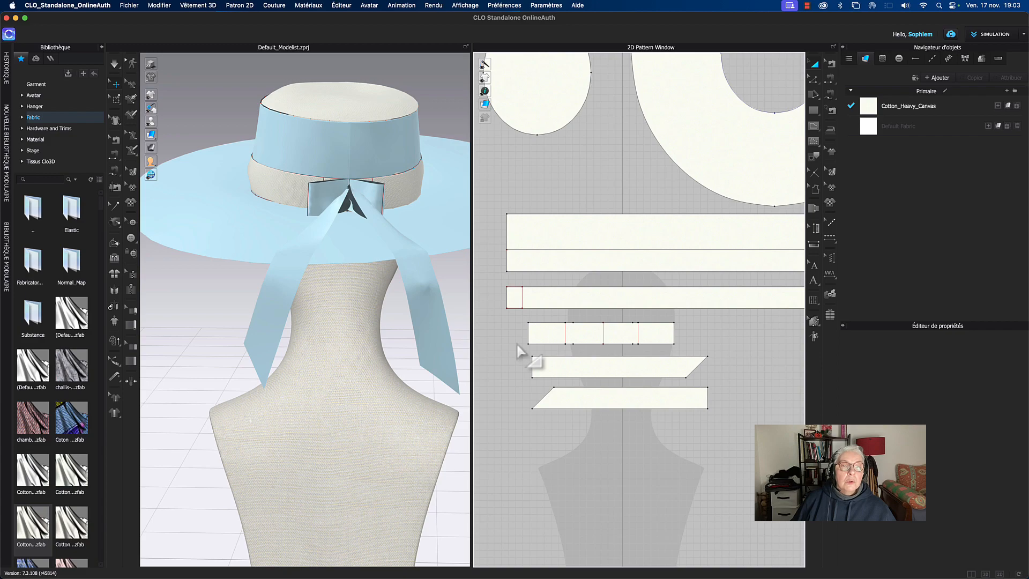
right_click_drag(516, 354, 512, 357)
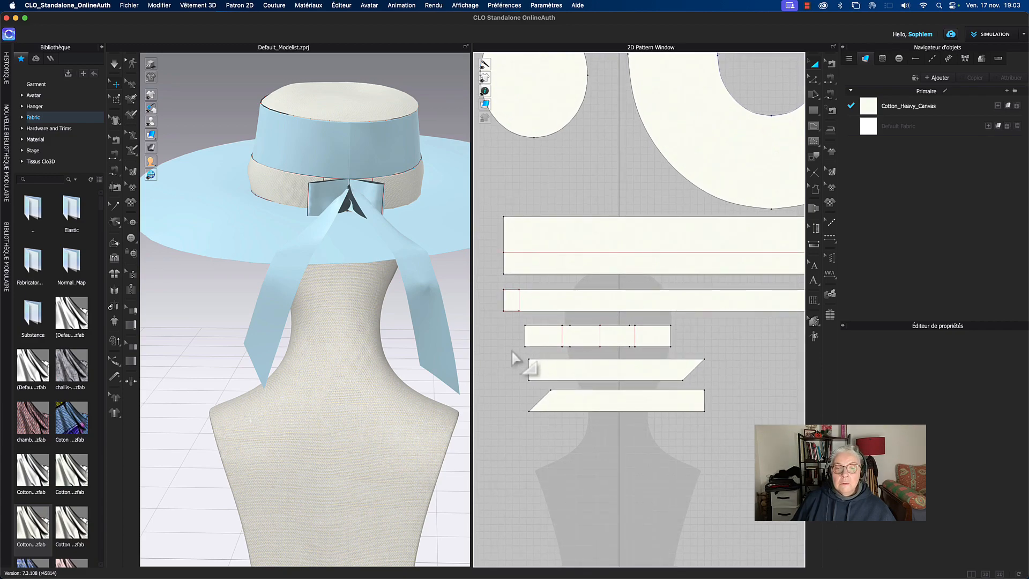
key("g")
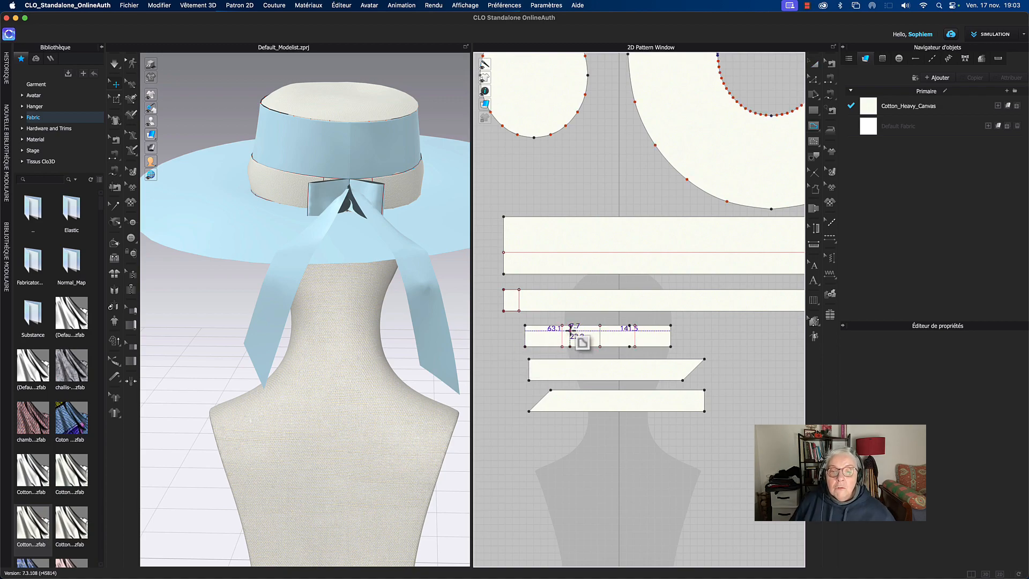
left_click(569, 346)
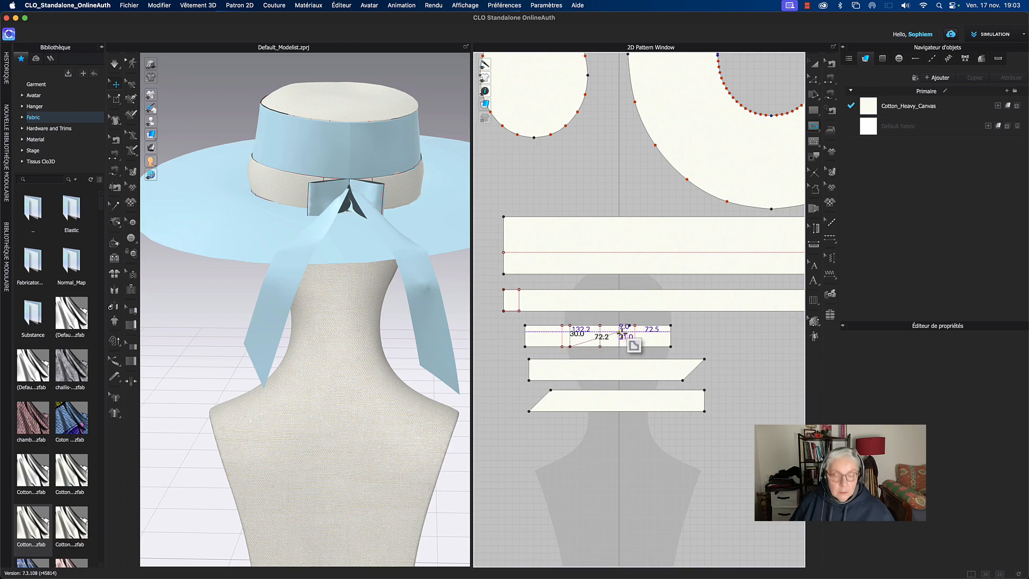
double_click(569, 347)
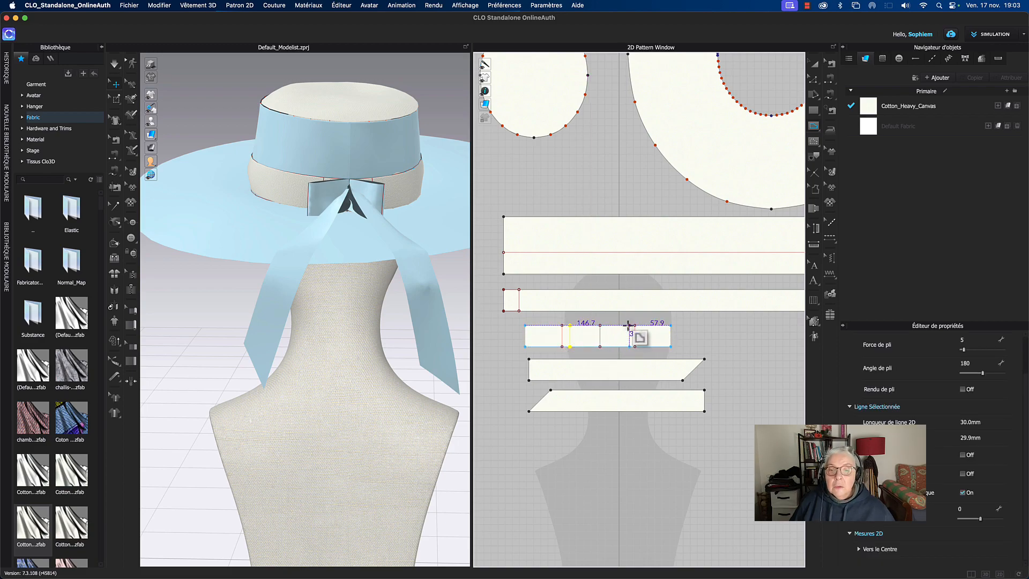
left_click(628, 325)
double_click(628, 346)
Step: Shift the bow strip pattern slightly within the 2D layout and deselect it
left_click(815, 65)
left_click_drag(588, 340, 614, 336)
left_click(723, 351)
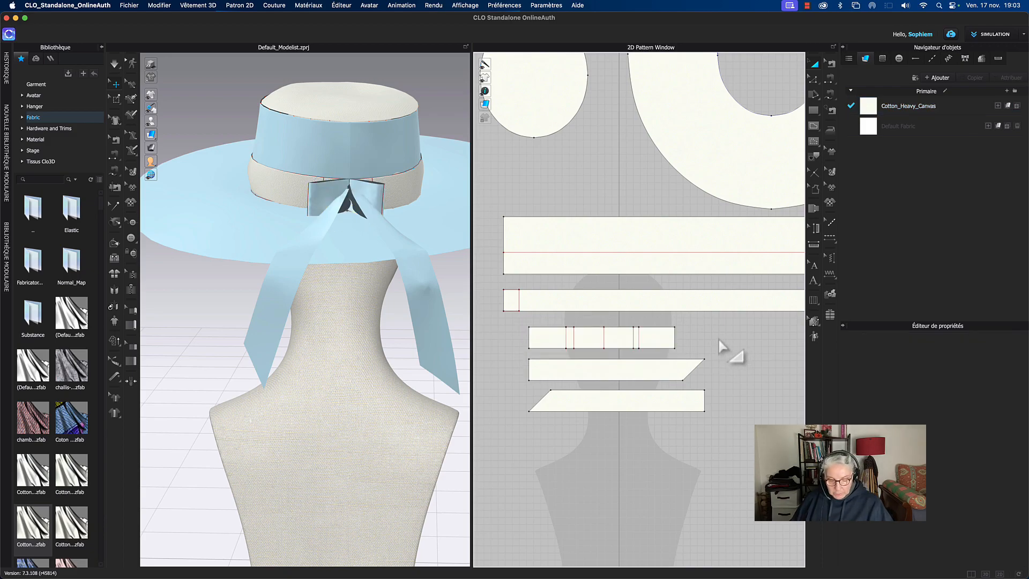
Step: Sew the new internal line in the bow strip's right half to the internal line near the hat band's right end
key("n")
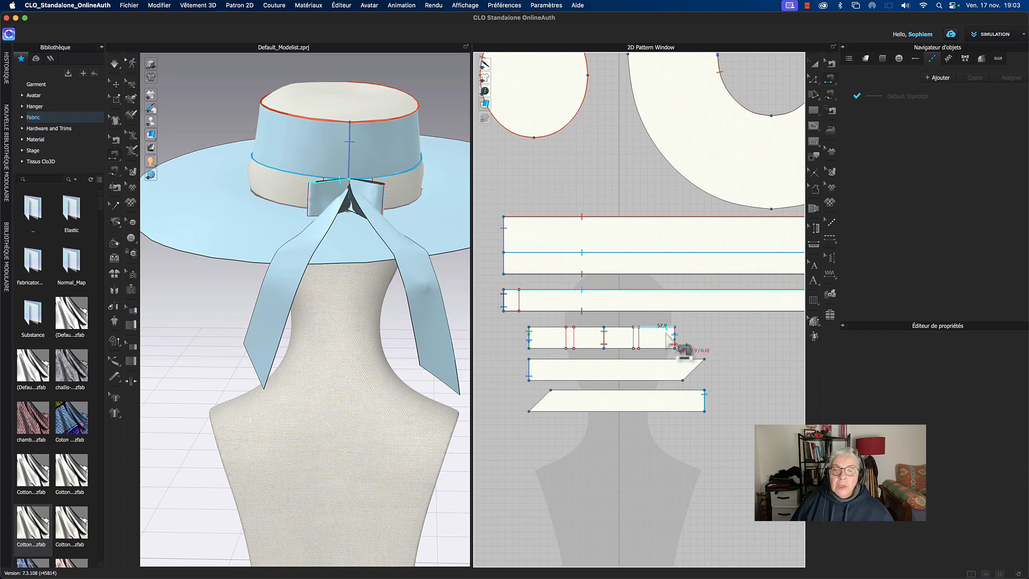
left_click(633, 339)
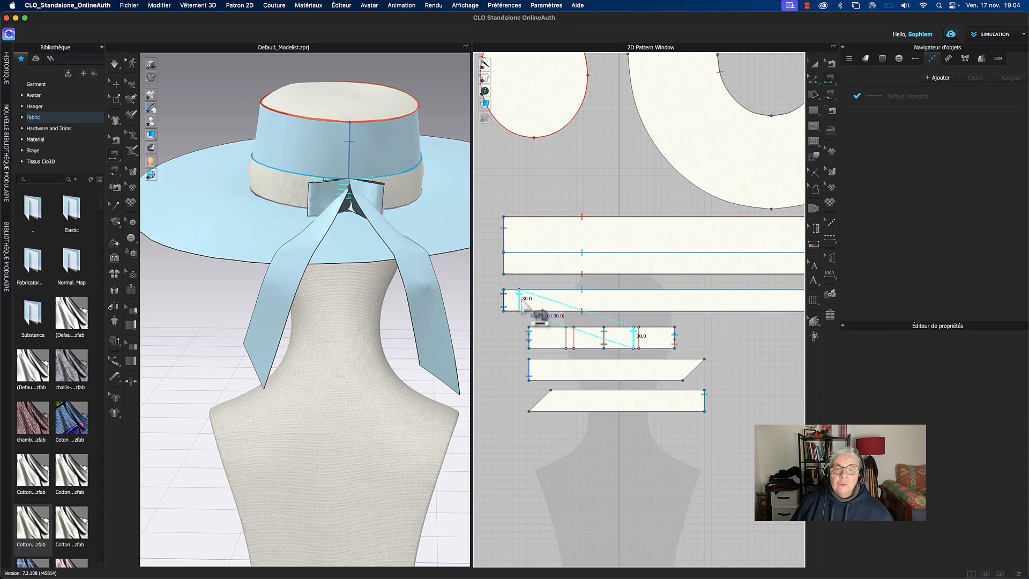
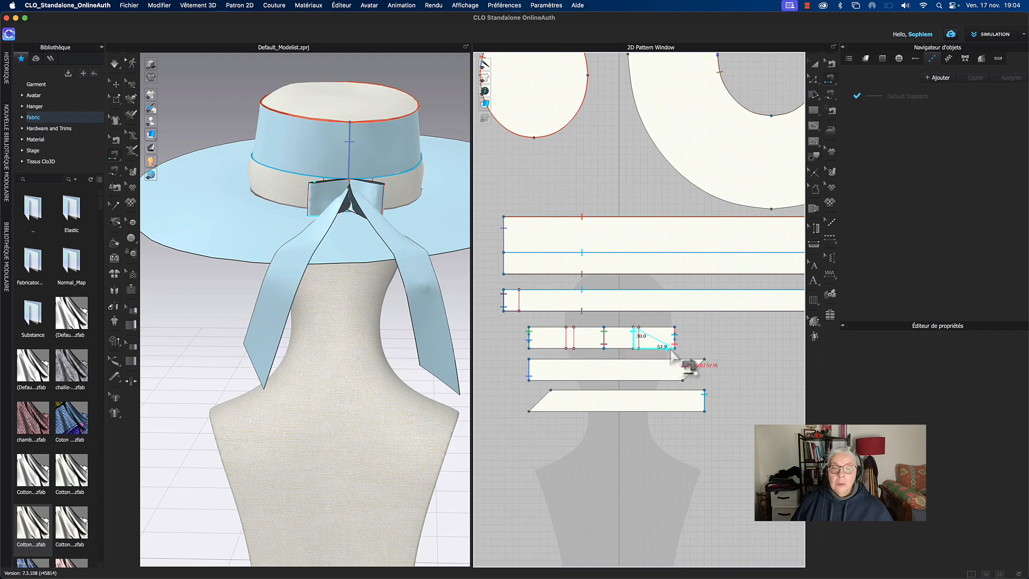
middle_click_drag(745, 343, 518, 376)
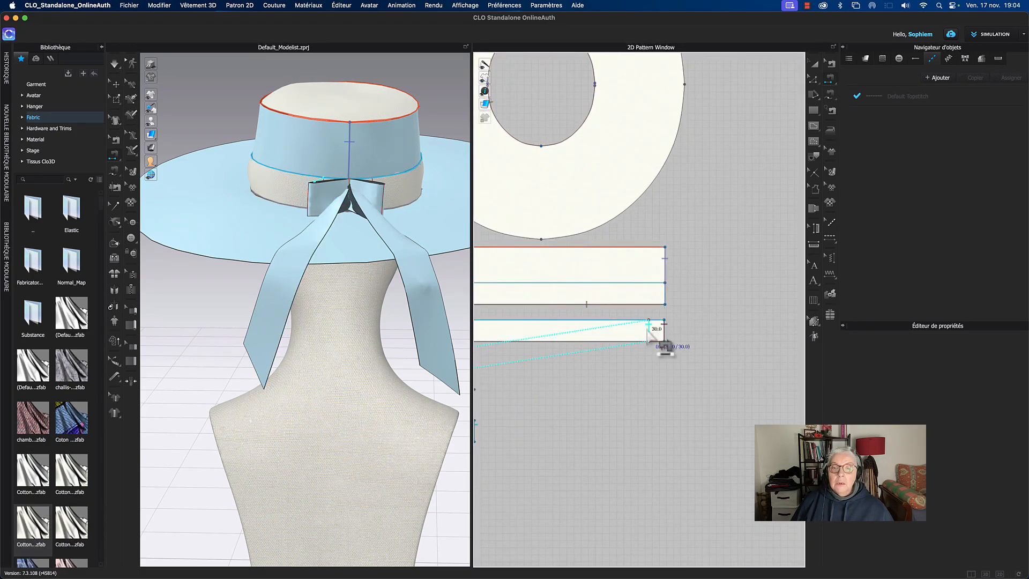
left_click(649, 328)
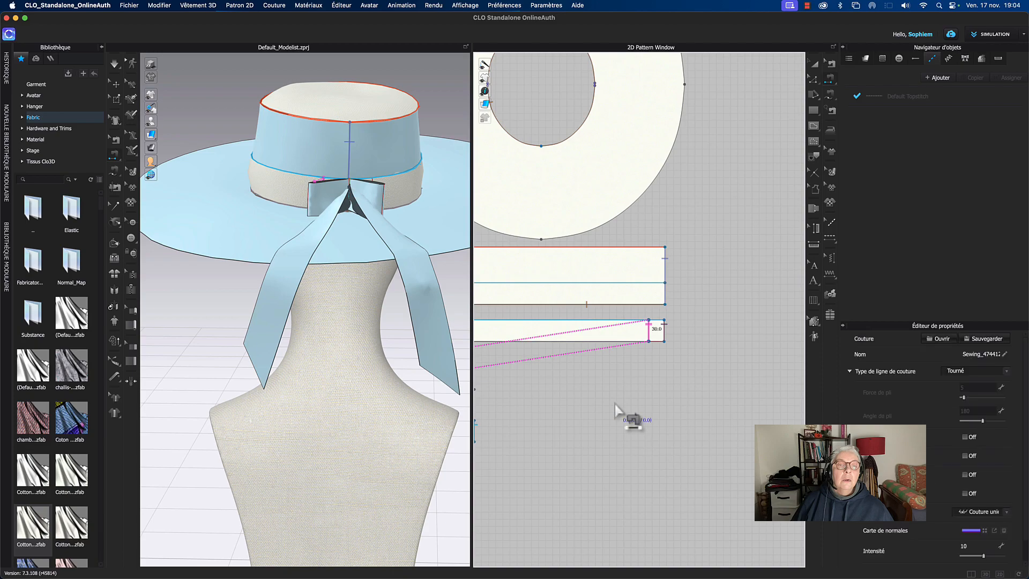
Step: Sew the new internal line in the bow strip's left half to the hat band's left internal line and briefly simulate
scroll(677, 391, "down", 3)
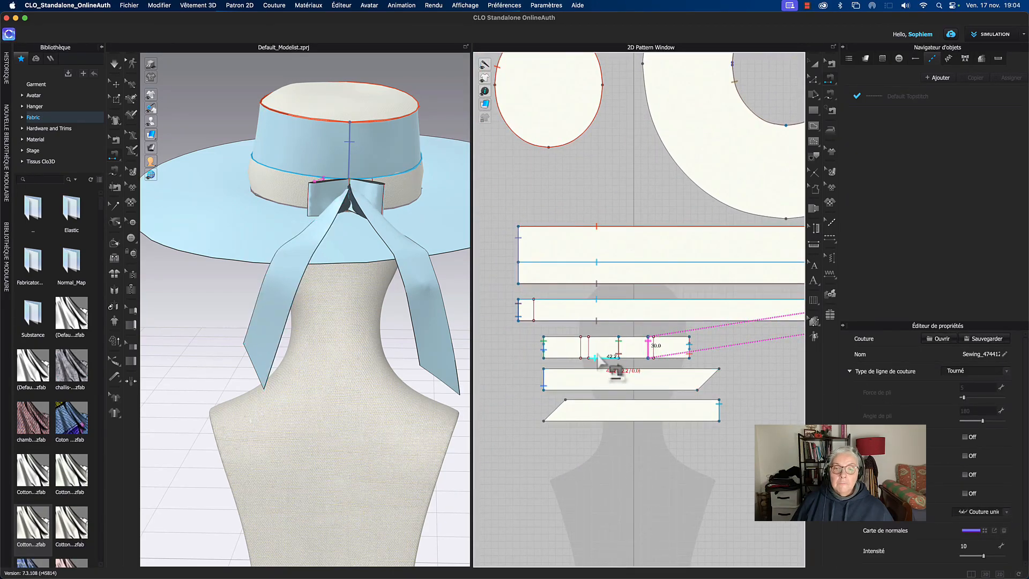
left_click(590, 357)
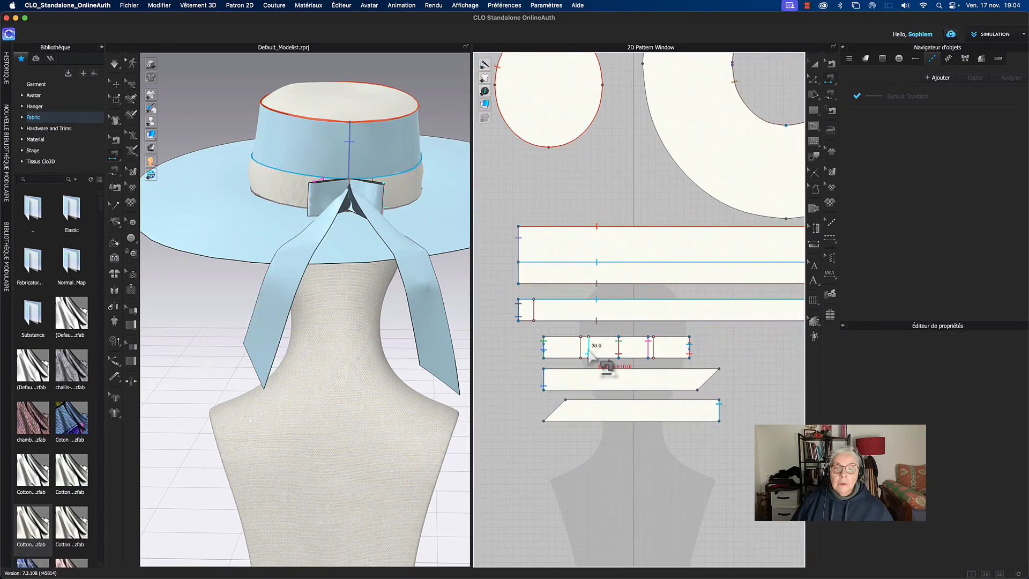
left_click(533, 316)
key("space")
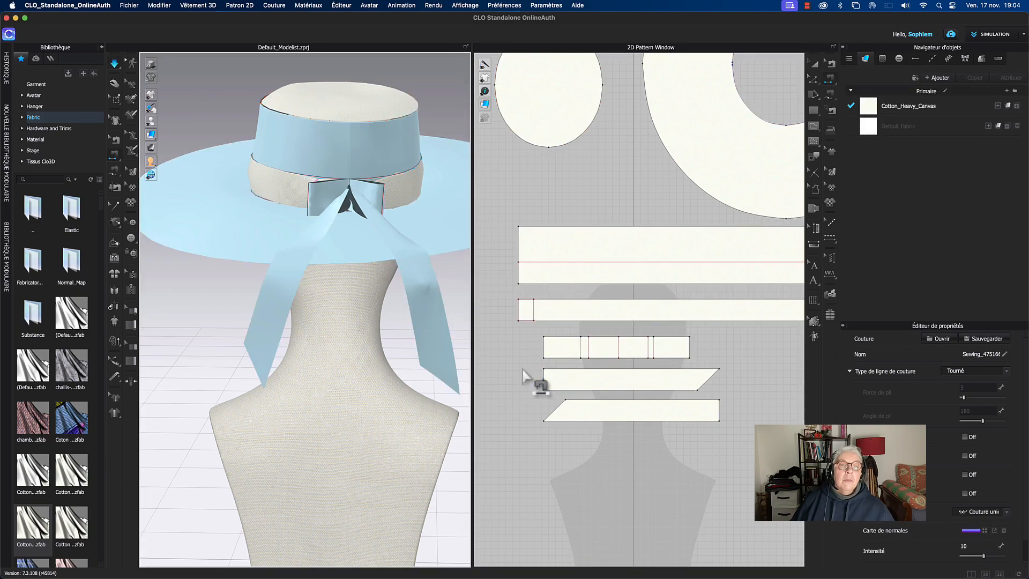
key("space")
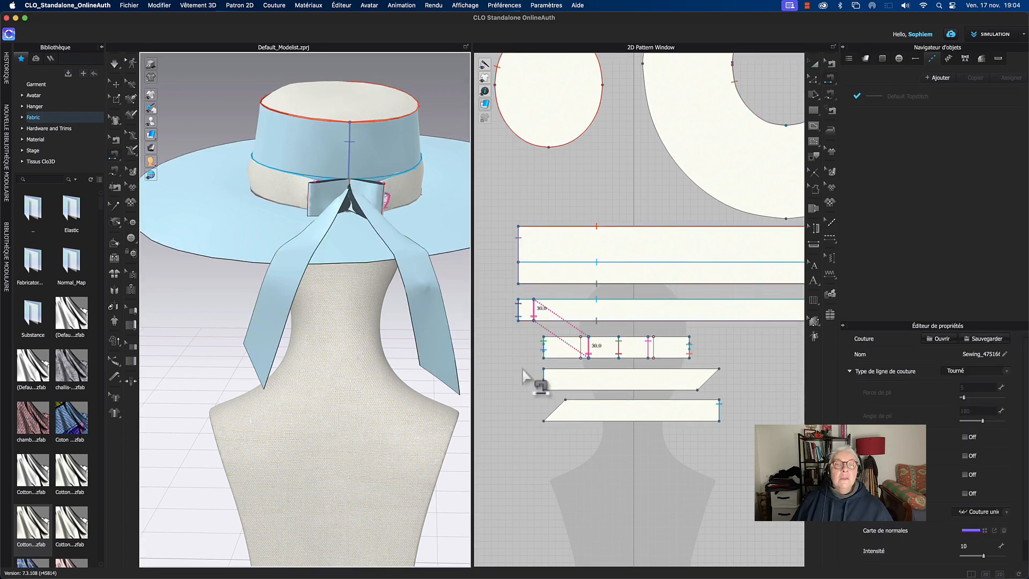
Step: Select the frozen bow on the hat and unfreeze its pattern
left_click(815, 64)
key("space")
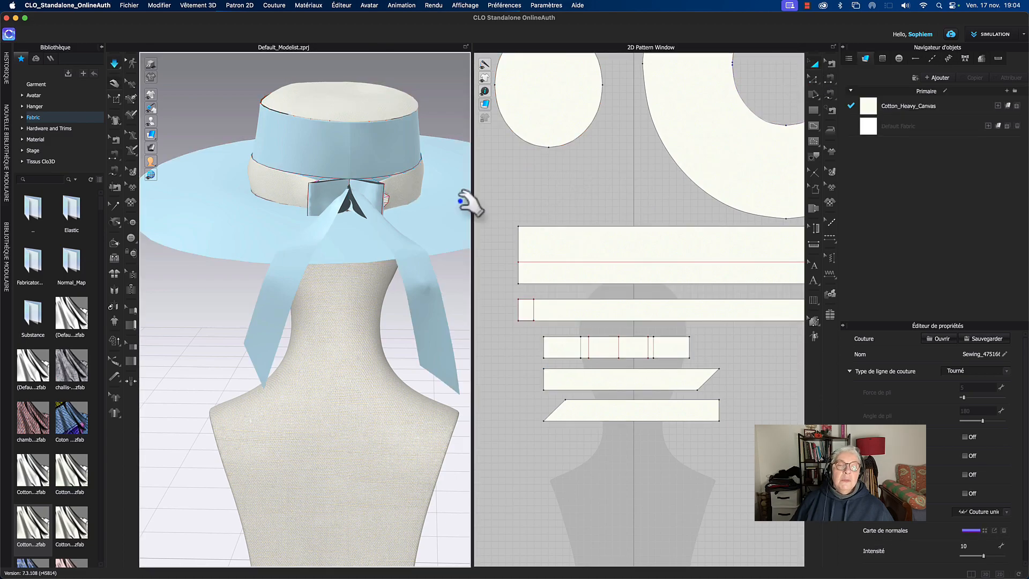
left_click(375, 199)
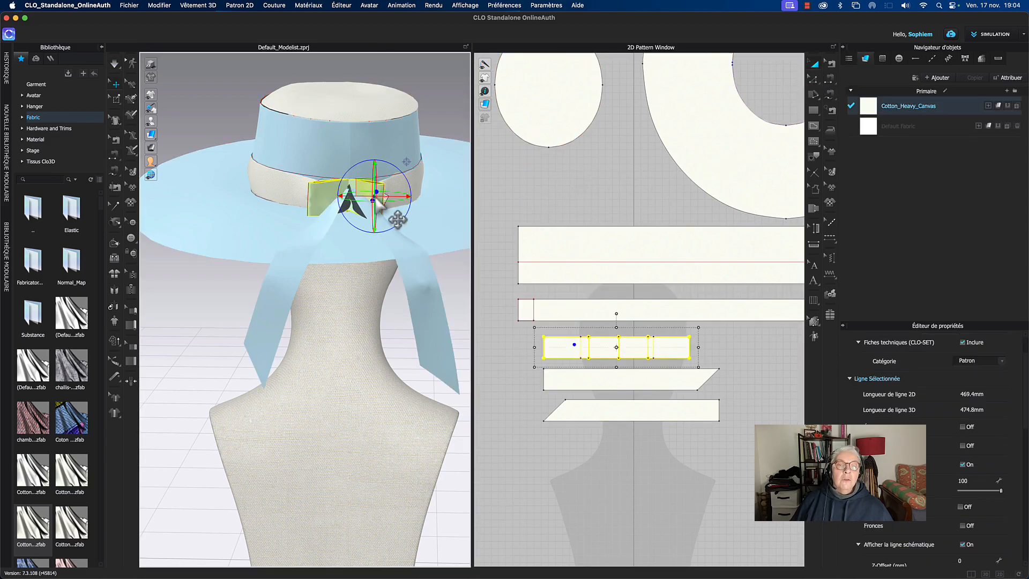
right_click(375, 199)
left_click(407, 253)
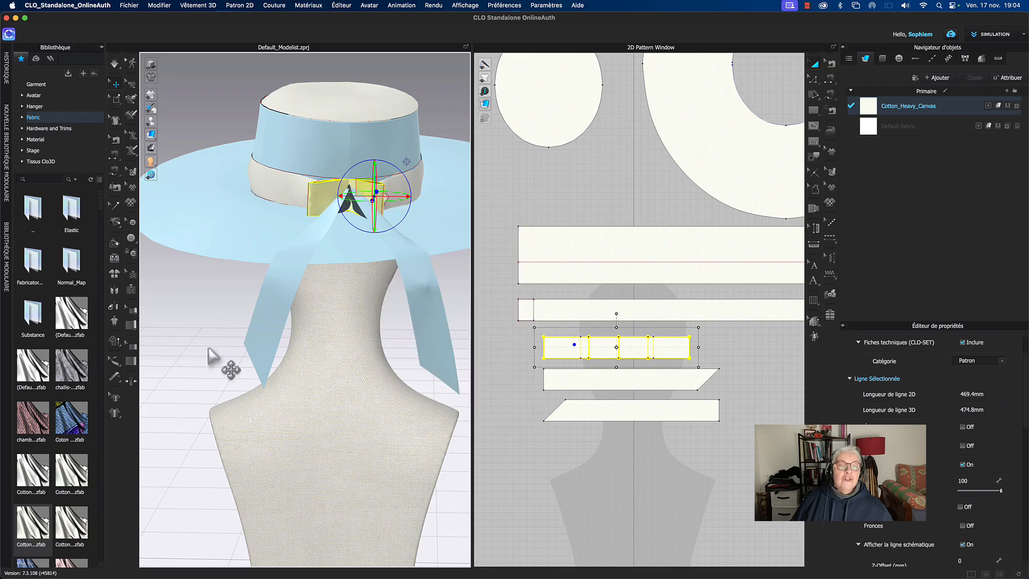
Step: Simulate the hat and gently pull one loop of the bow into place against the band
key("space")
mouse_move(320, 188)
left_mouse_down()
mouse_move(307, 184)
mouse_move(383, 196)
mouse_move(322, 189)
left_mouse_up()
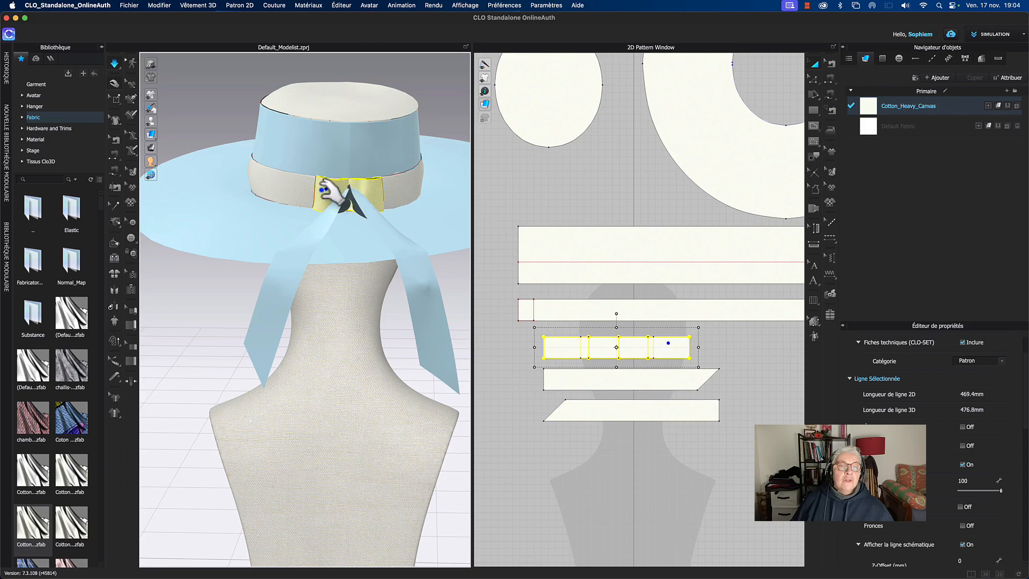
right_click_drag(329, 195, 346, 227)
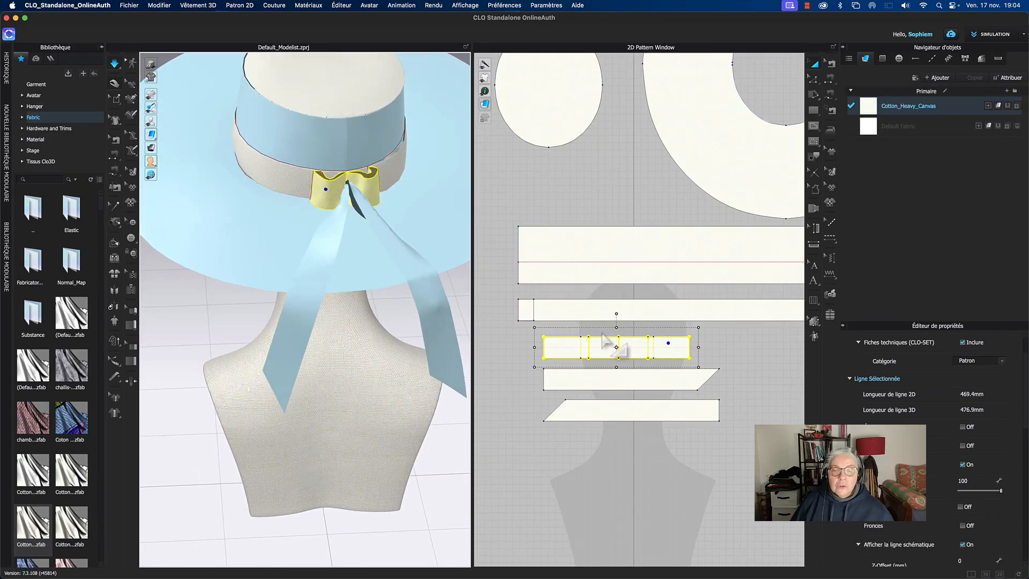
right_click_drag(591, 202, 558, 161)
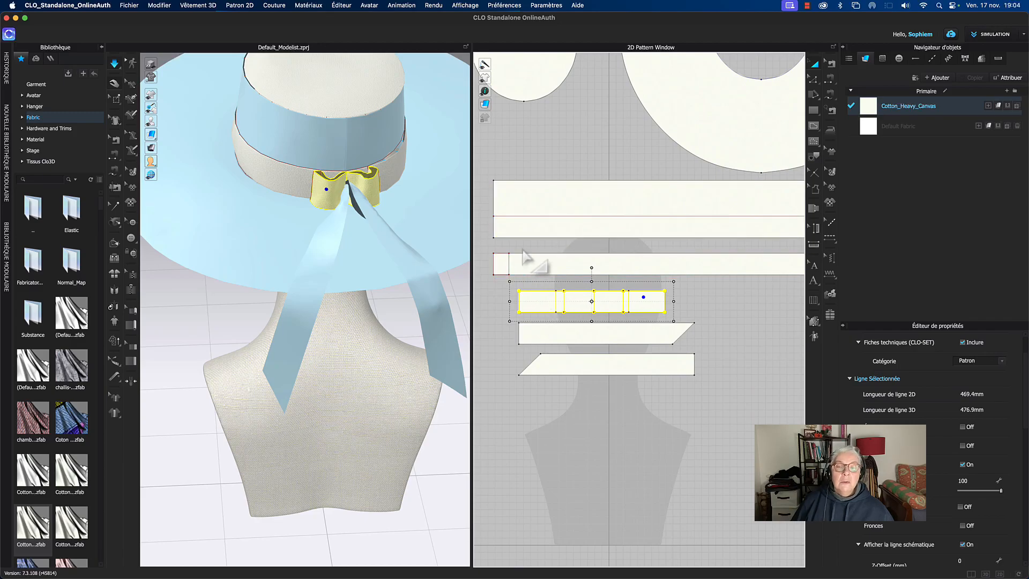
right_click_drag(546, 141, 568, 149)
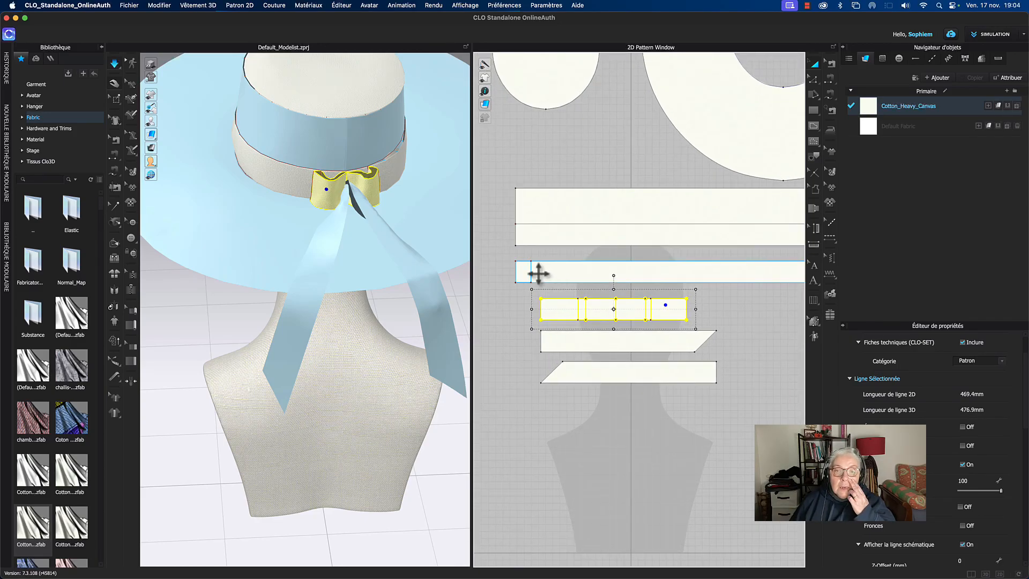
left_click(543, 165)
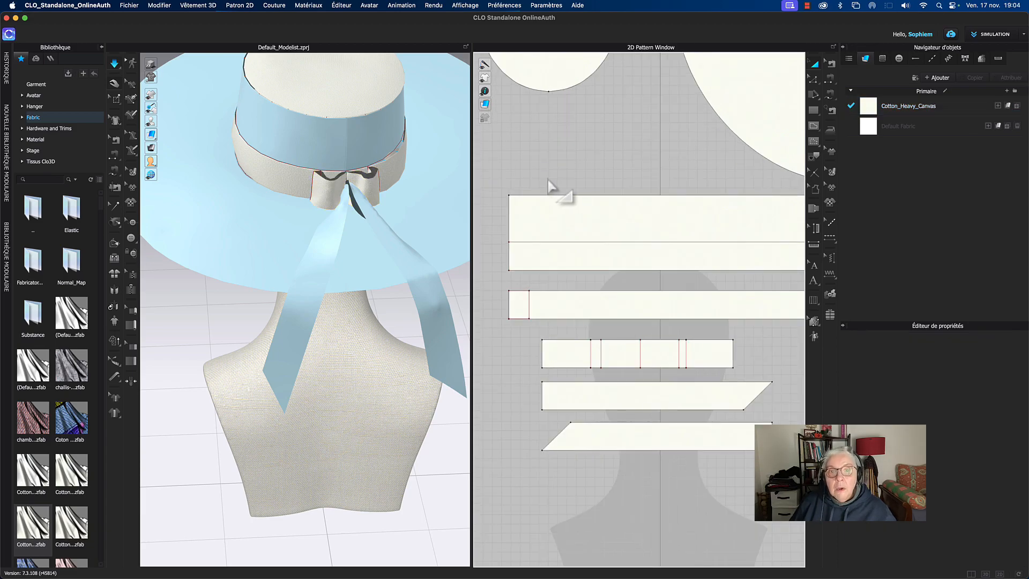
scroll(551, 183, "up", 3)
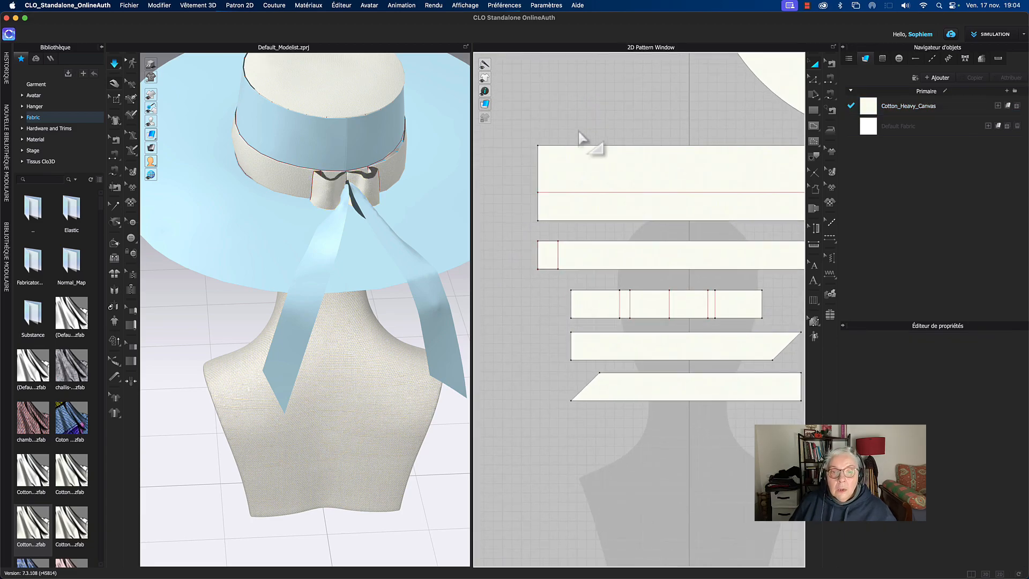
left_click(560, 261)
left_click_drag(558, 259, 564, 263)
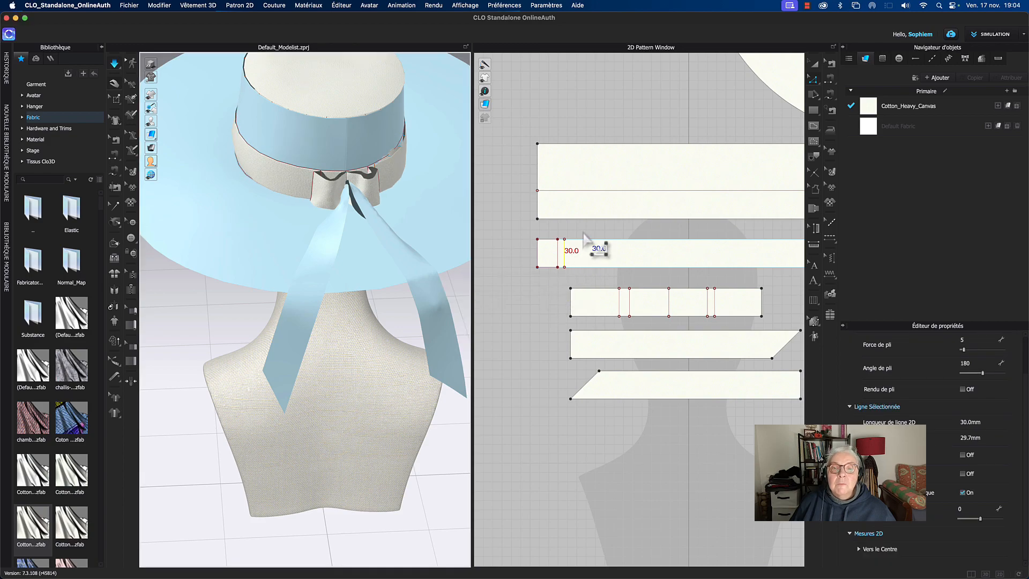
key("Escape")
left_click(565, 255)
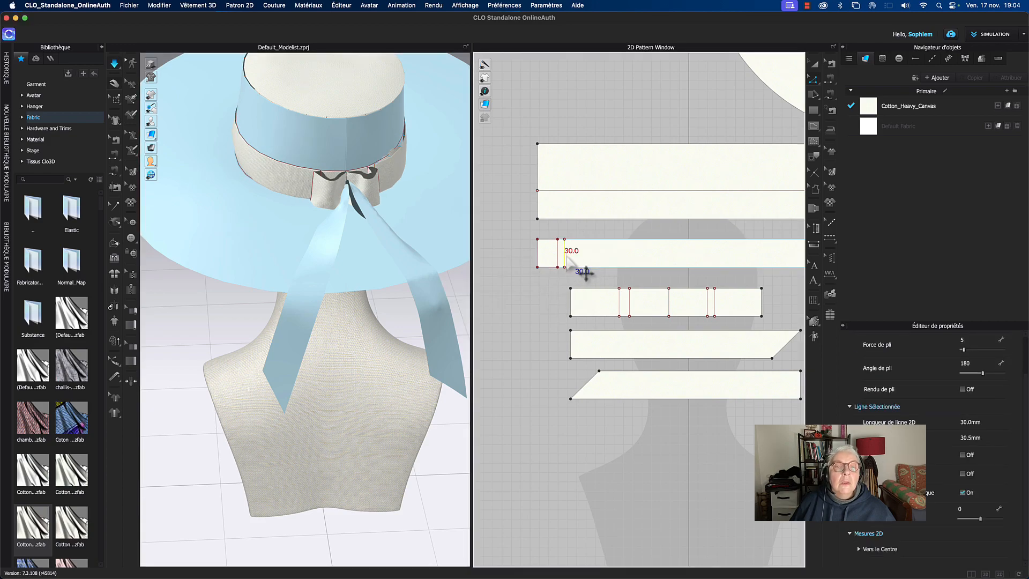
key("Delete")
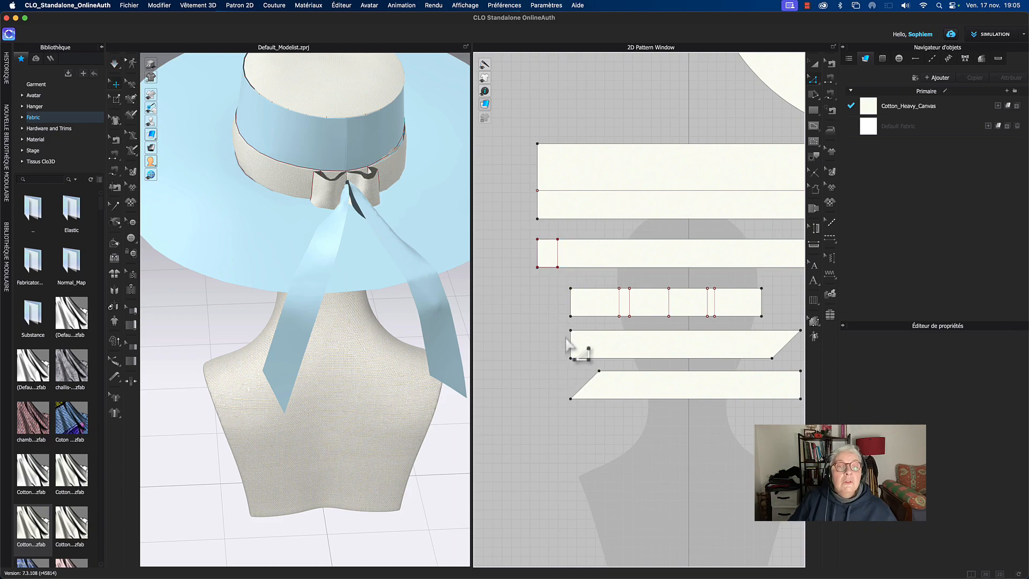
Step: Move the internal line near the hat band's left end further inward in two stages while simulating the bow's fit
left_click(558, 261)
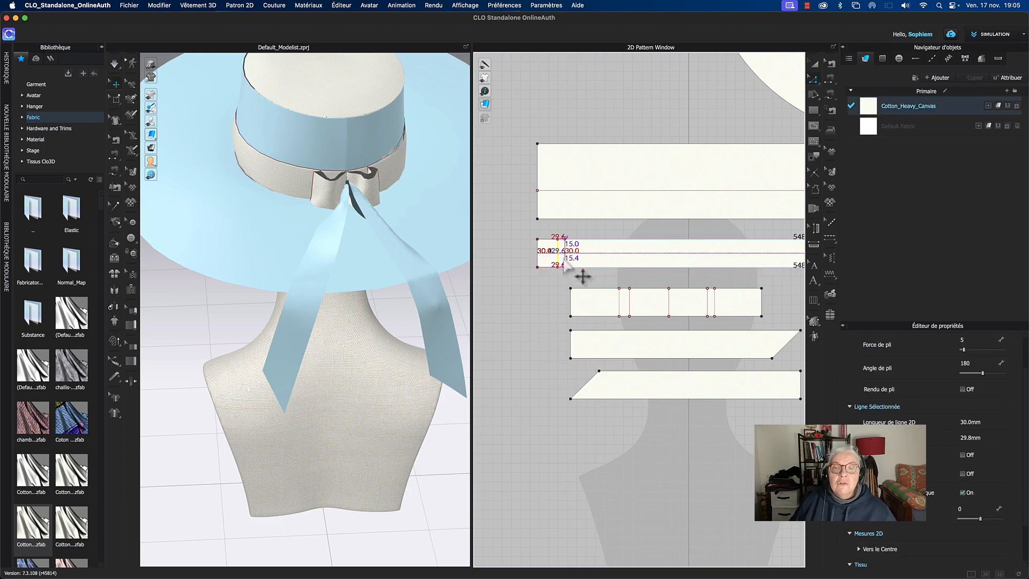
left_click_drag(563, 263, 563, 260)
key("space")
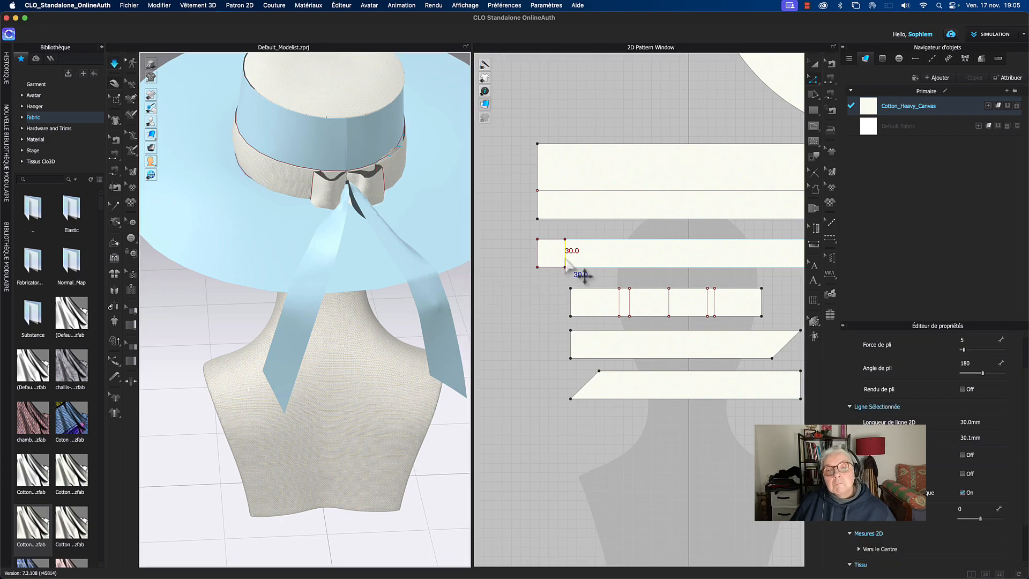
left_click_drag(565, 261, 571, 264)
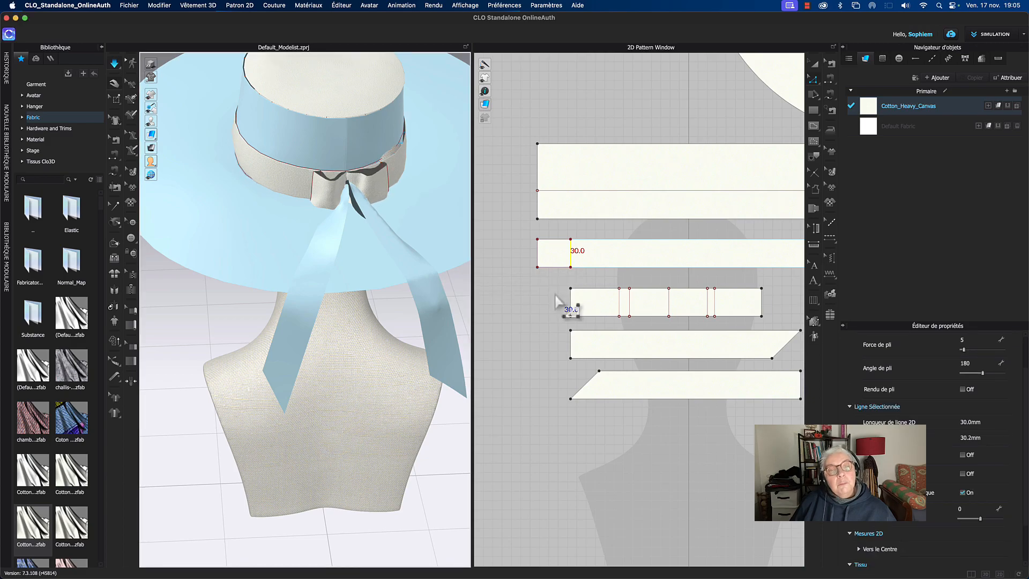
Step: Move the internal line near the hat band's left end slightly further inward and simulate the hat
right_click_drag(439, 177, 428, 178)
key("q")
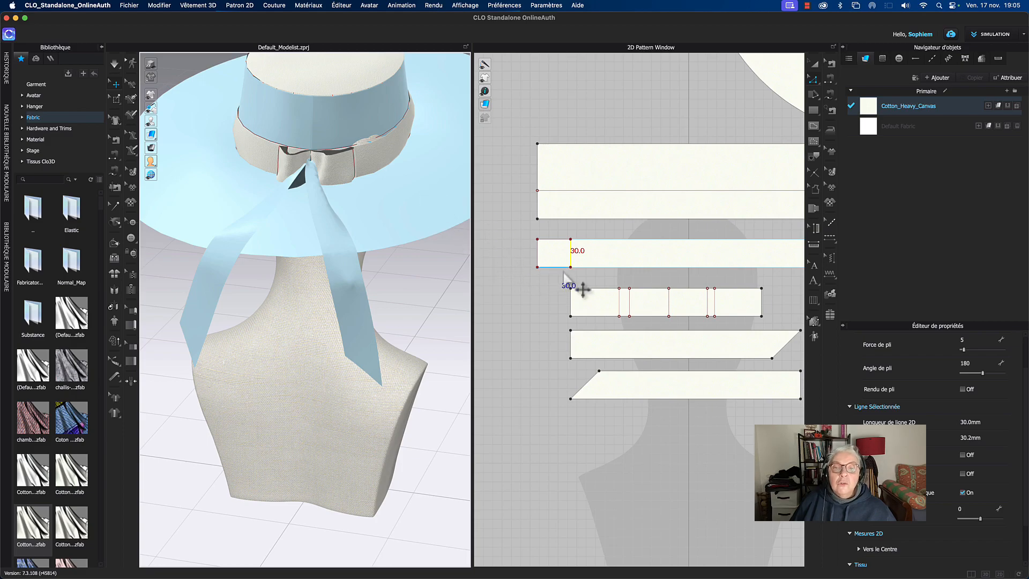
left_click(589, 273)
left_click_drag(572, 260, 573, 261)
key("space")
Step: Pull the bow's loop outward from the hat band during simulation and check its shape from several sides
mouse_move(351, 176)
left_mouse_down()
mouse_move(369, 169)
mouse_move(356, 165)
left_mouse_up()
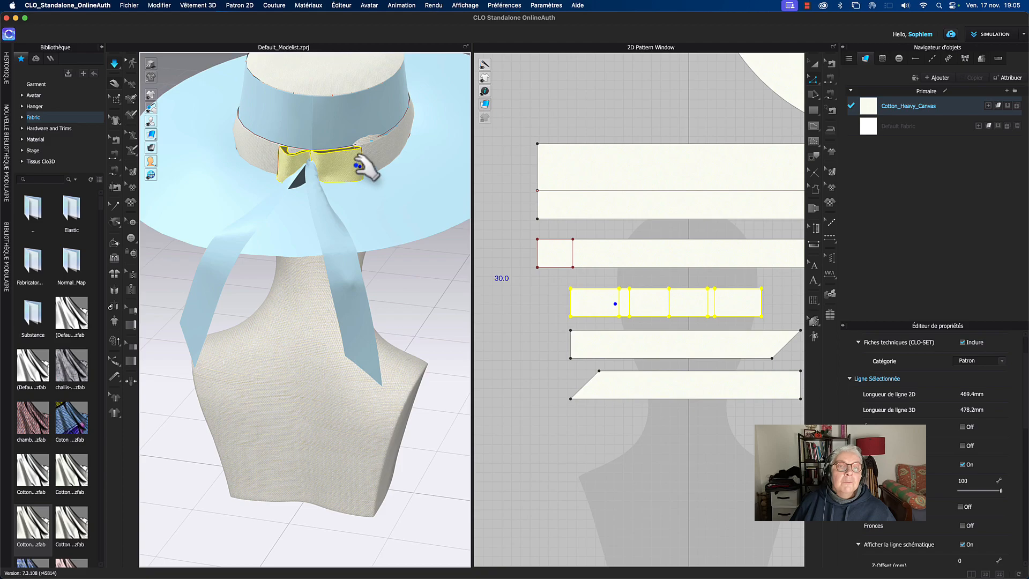
right_click_drag(367, 202, 333, 227)
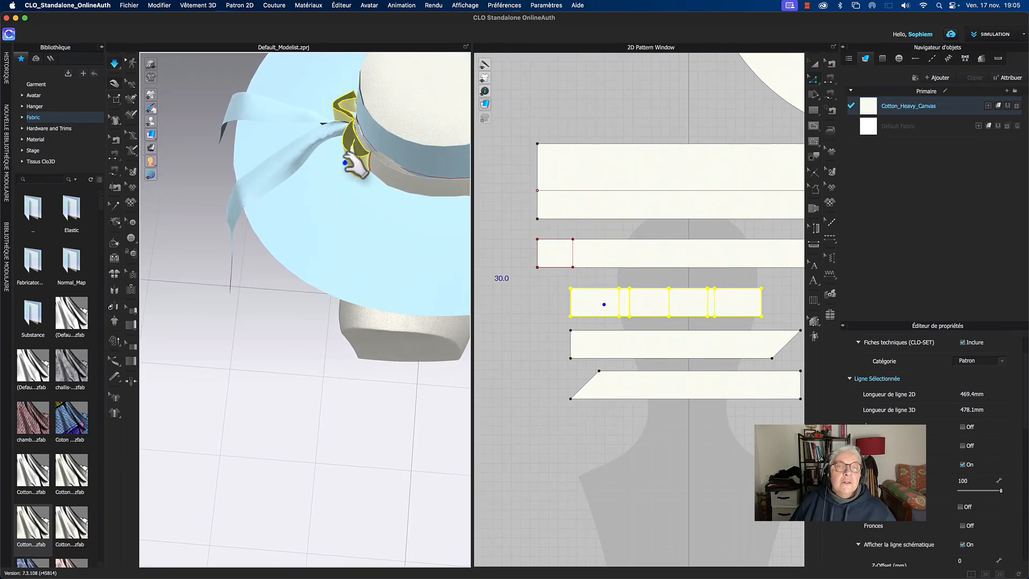
left_click_drag(360, 168, 370, 245)
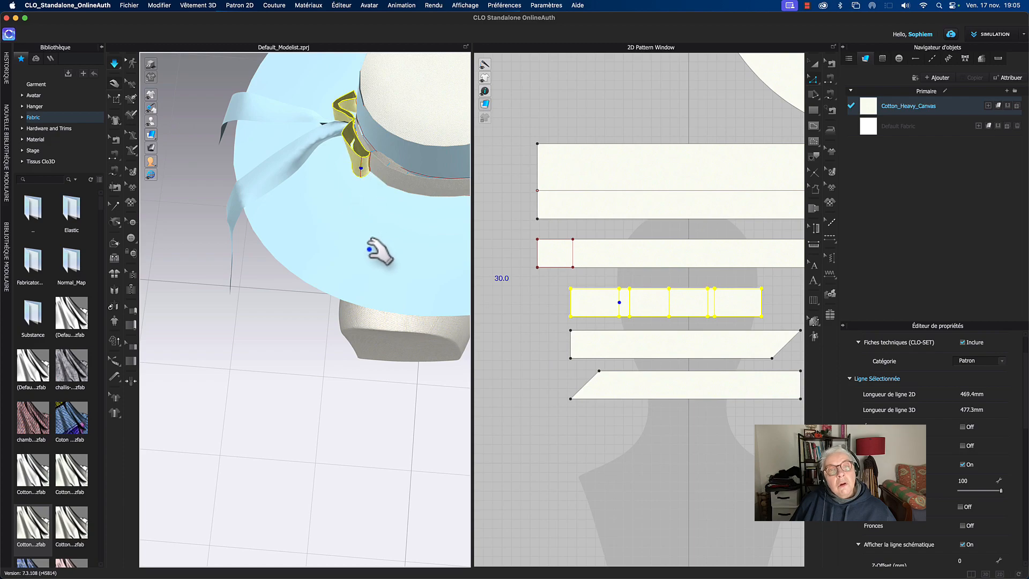
left_click(514, 210)
right_click_drag(342, 260, 392, 223)
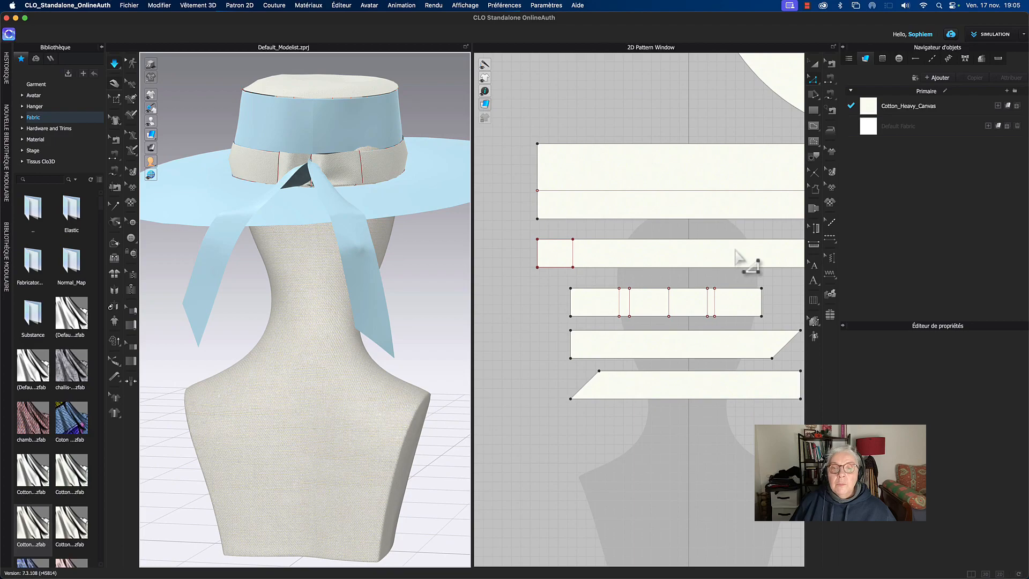
Step: Shift the internal line near the hat band's right end slightly inward
left_click(562, 246)
right_click_drag(750, 235, 597, 264)
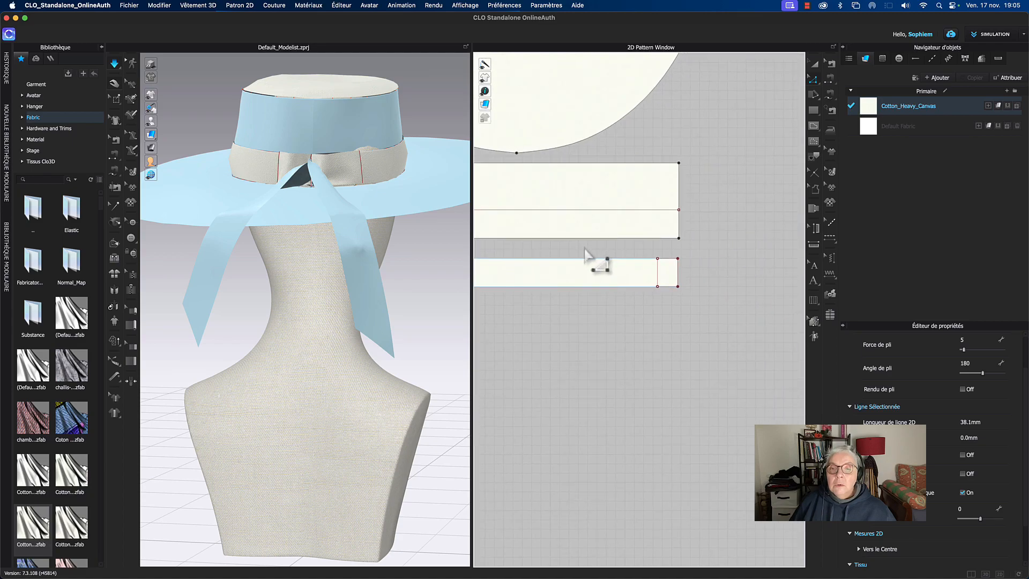
left_click(676, 293)
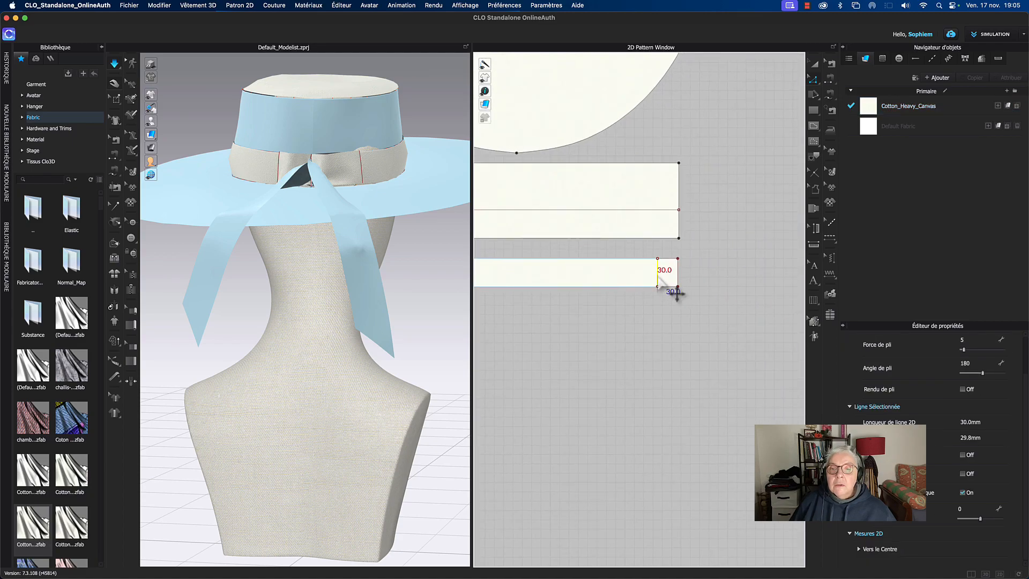
left_click_drag(655, 276, 650, 276)
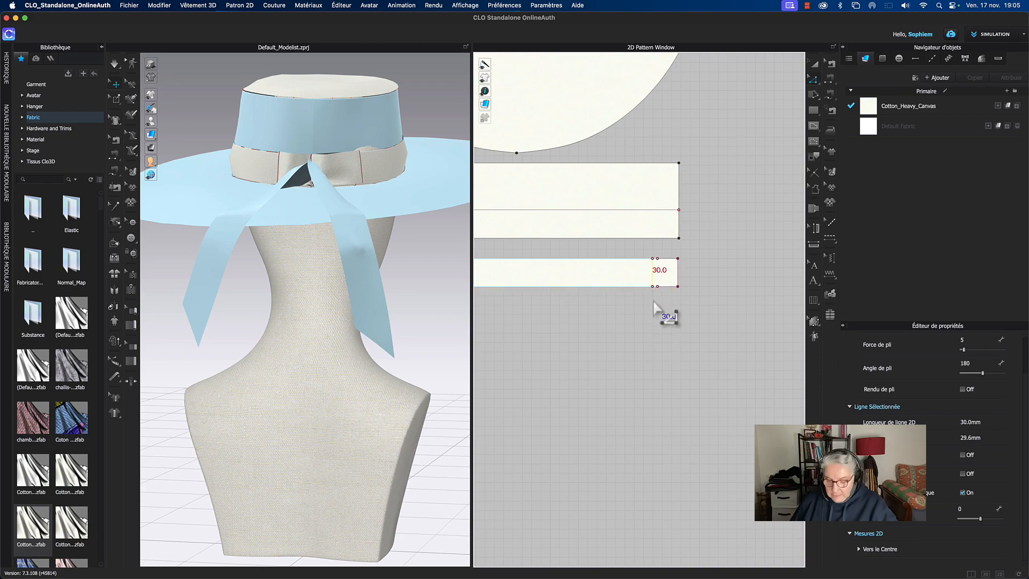
key("Escape")
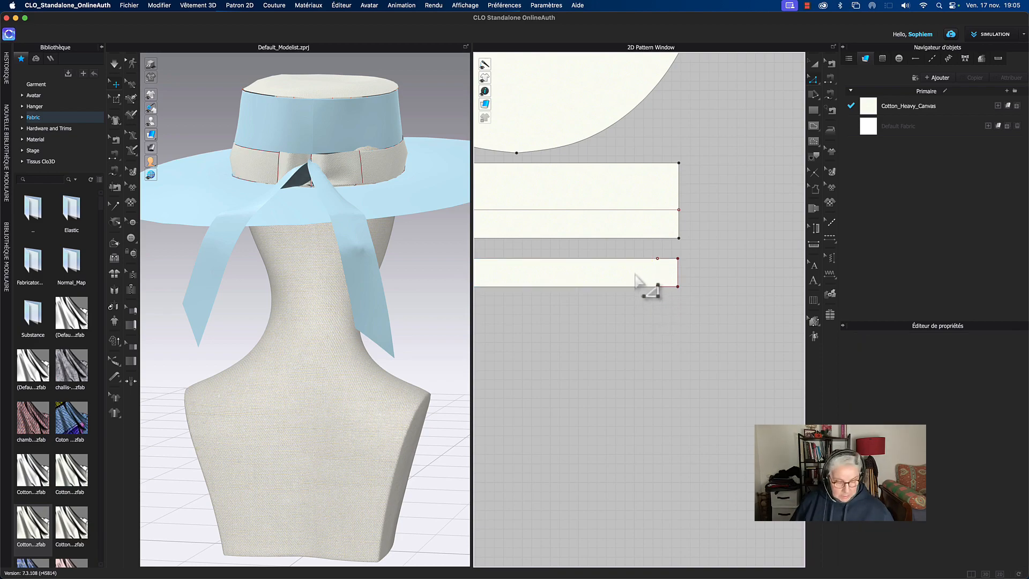
left_click(652, 287)
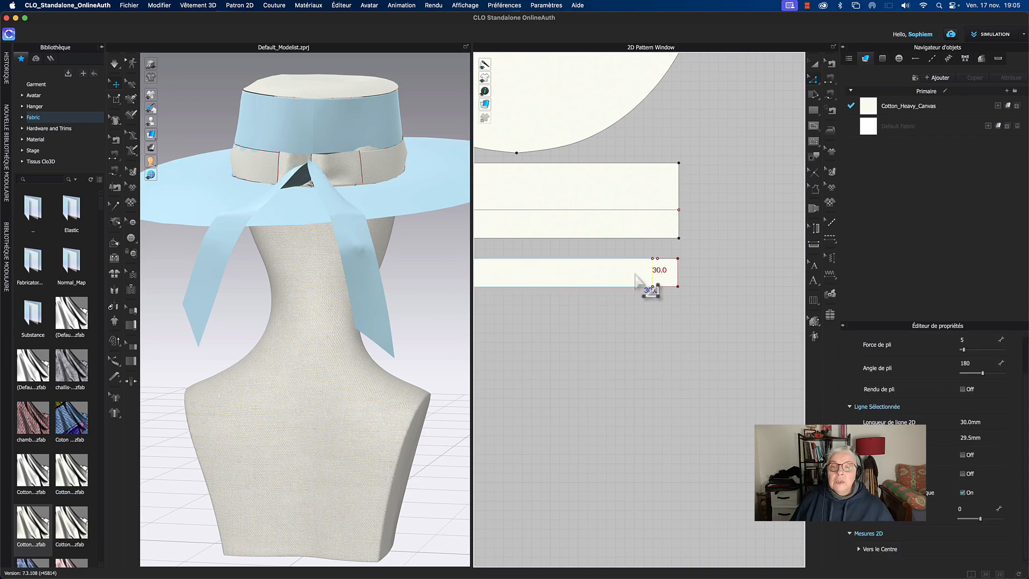
Step: Merge the two neighbouring points at the upper end of the hat band's right internal line
left_click_drag(647, 251, 660, 264)
right_click(659, 262)
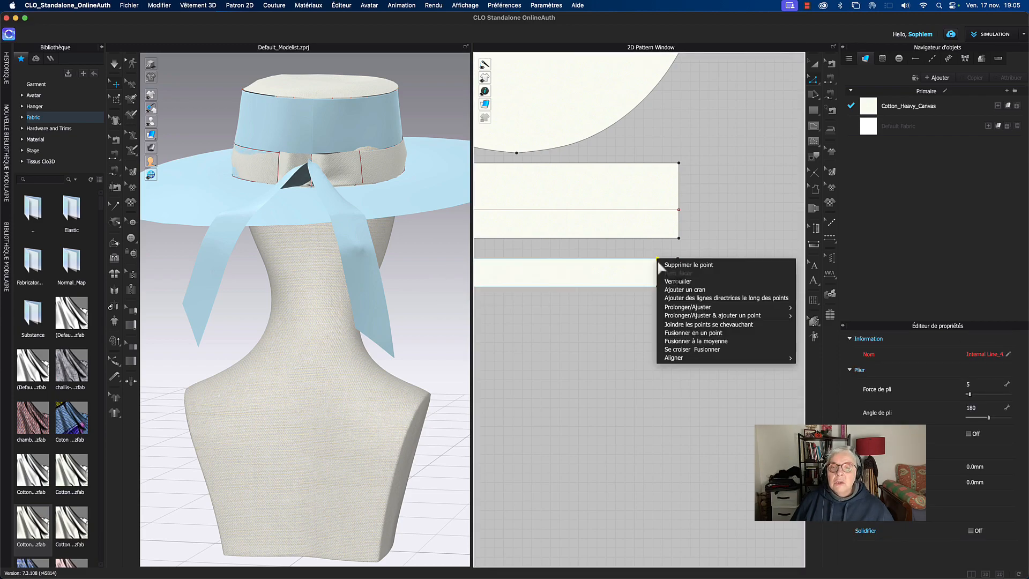
left_click(673, 341)
left_click(656, 287)
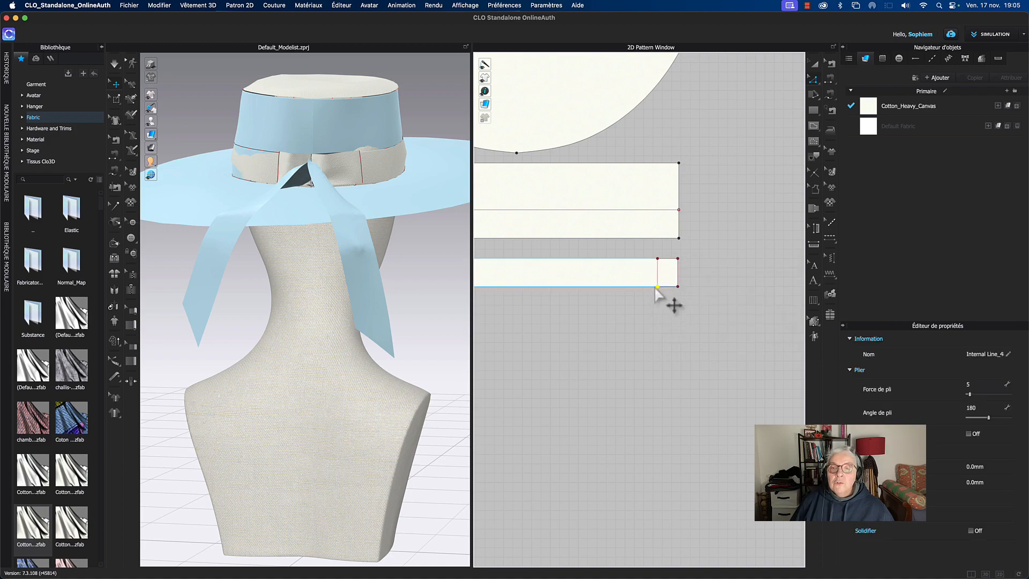
right_click(658, 291)
mouse_move(681, 337)
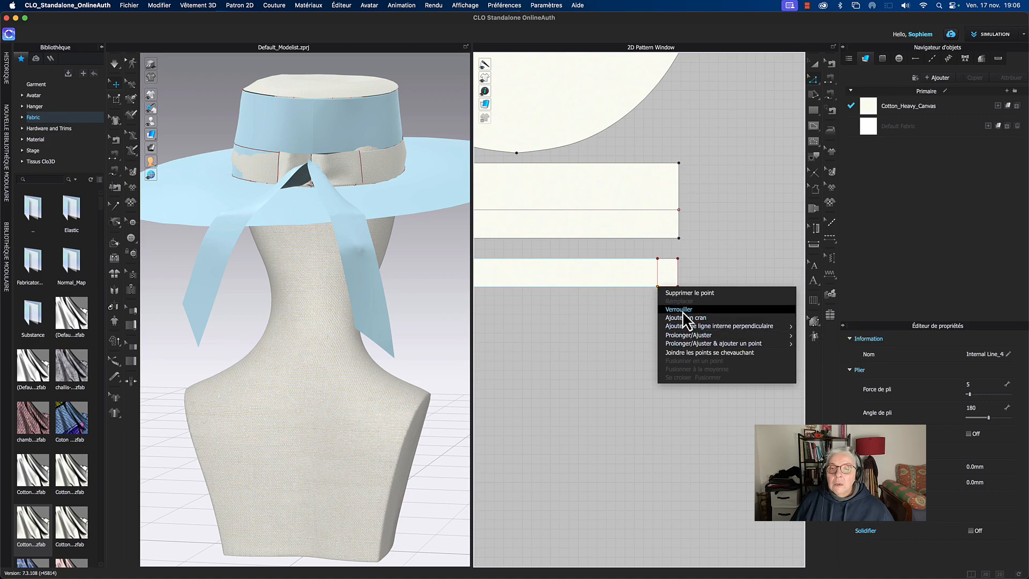
left_click(648, 359)
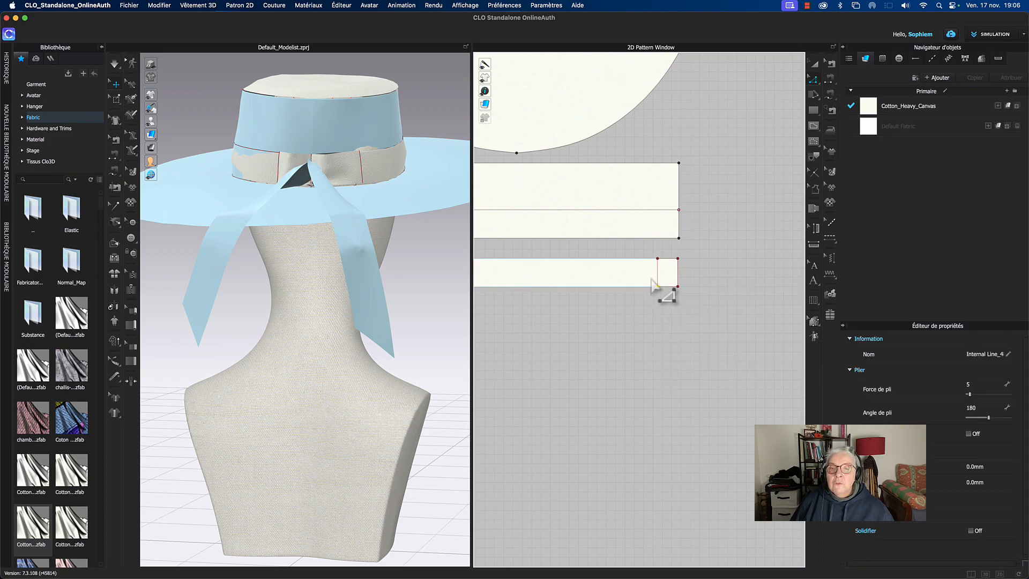
Step: Merge the points at the lower end of the hat band's right internal line into one point
right_click(658, 288)
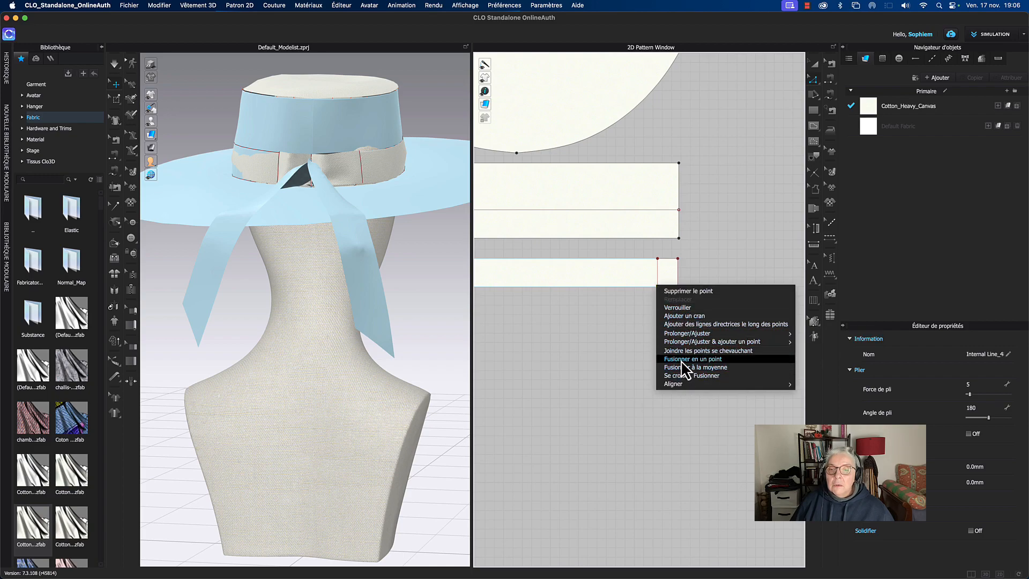
key("Return")
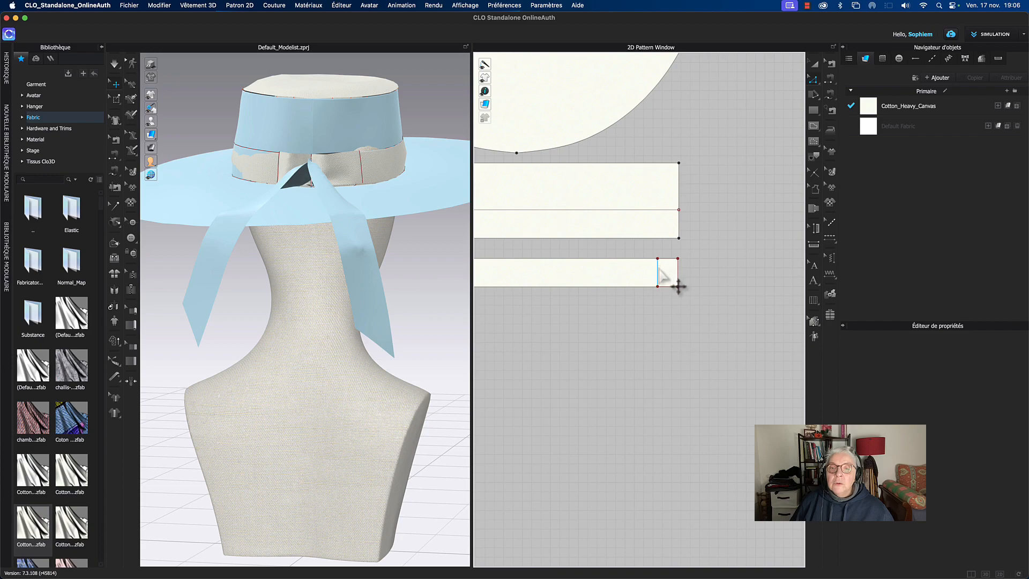
left_click(660, 271)
left_click(685, 258)
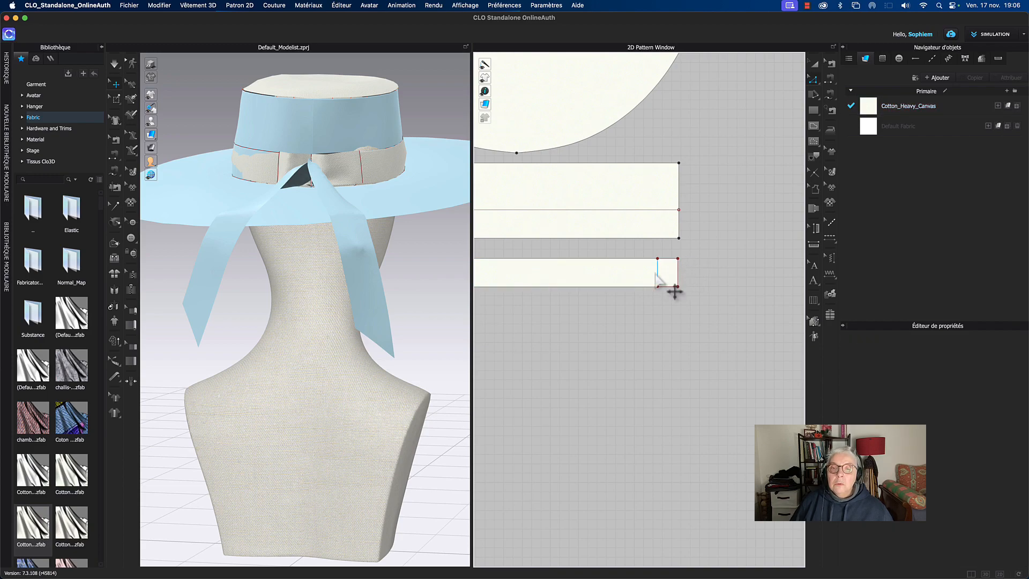
Step: Move the hat band's right internal line further inward and simulate while easing the bow's loop into place
left_click_drag(658, 272, 642, 273)
key("space")
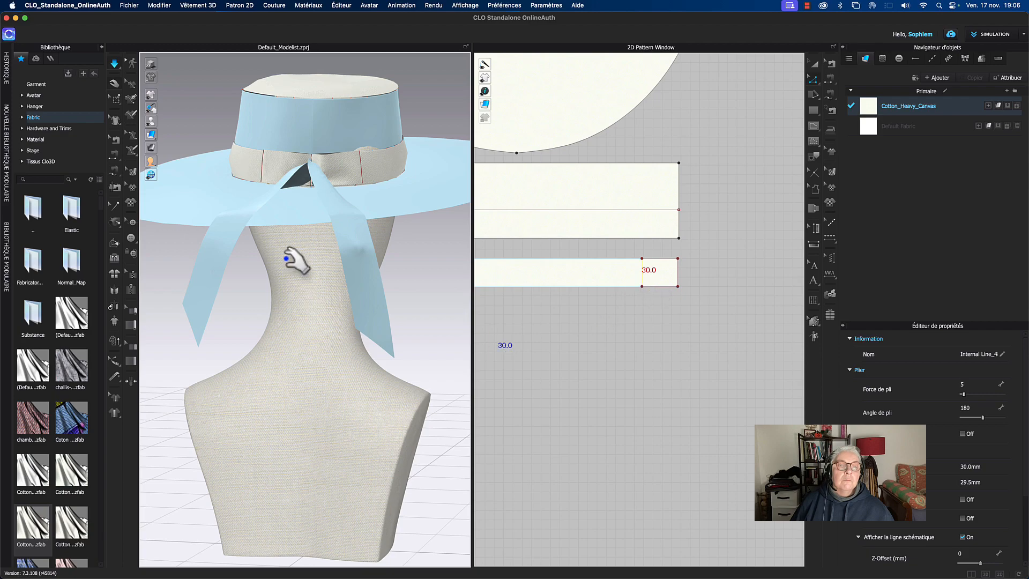
scroll(322, 225, "up", 5)
right_click_drag(326, 234, 352, 232)
left_click(426, 287)
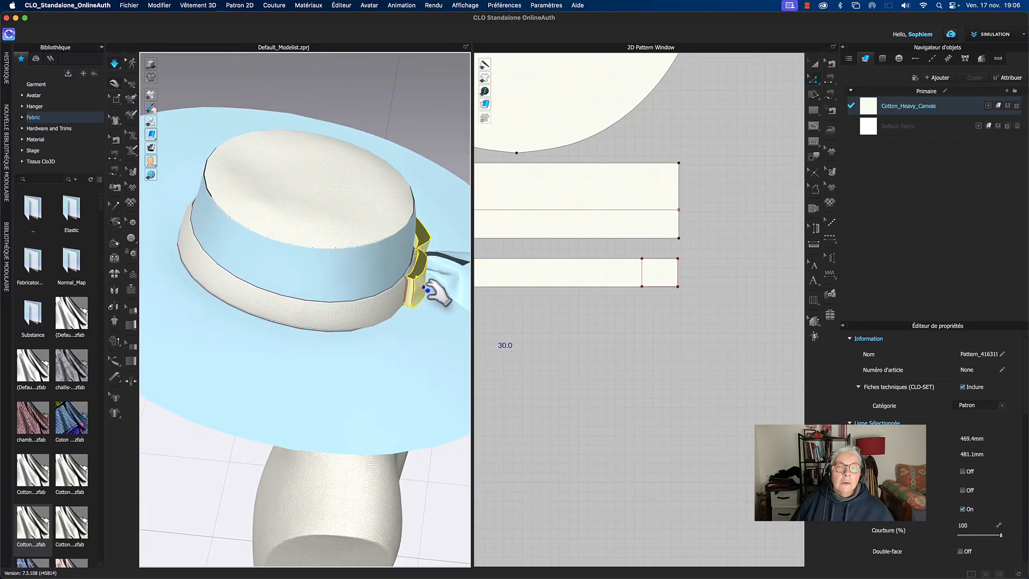
Step: Delete the outermost internal line in the left half of the bow strip
scroll(592, 360, "left", 2)
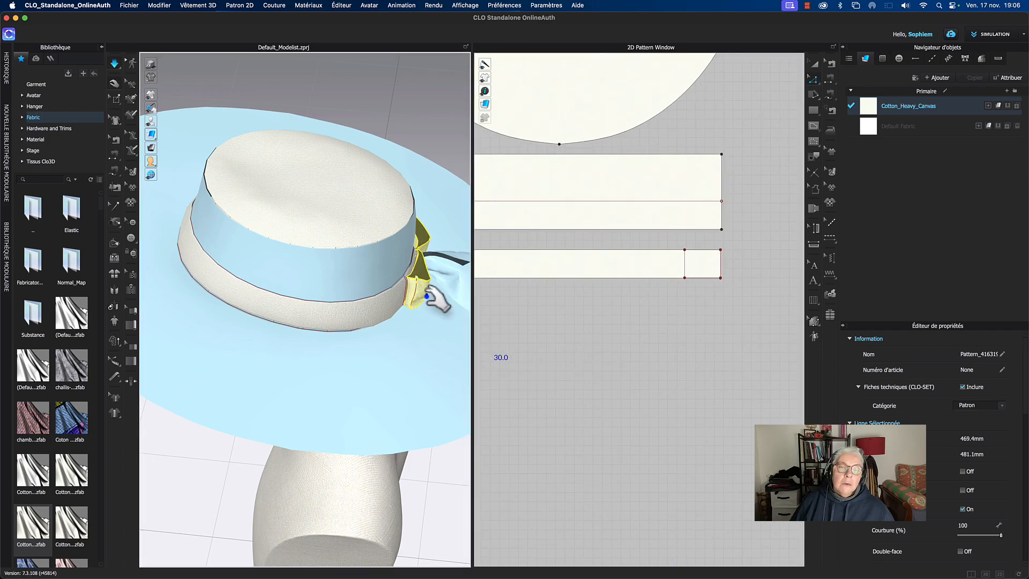
scroll(664, 314, "down", 5)
scroll(660, 313, "left", 3)
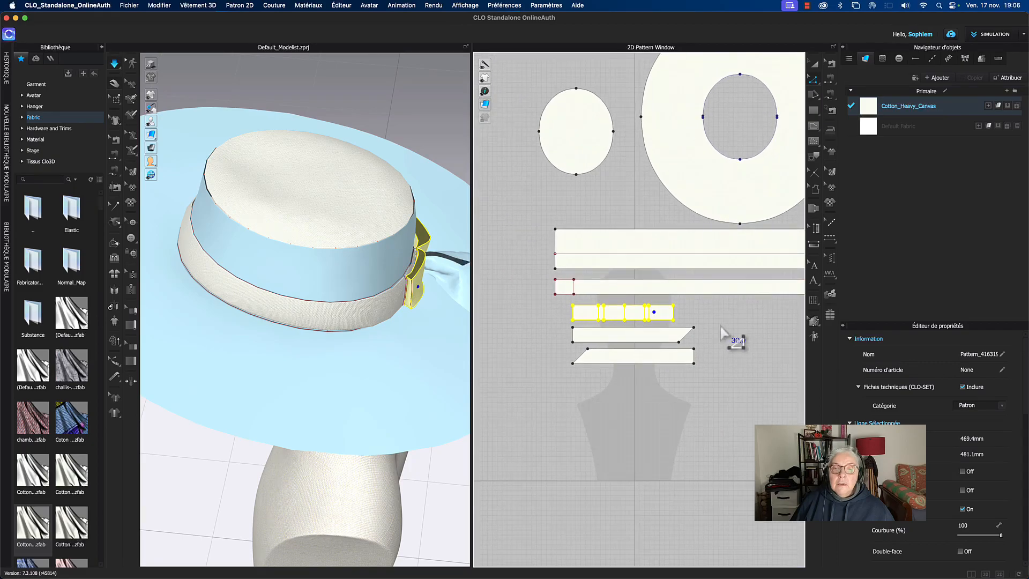
left_click(532, 338)
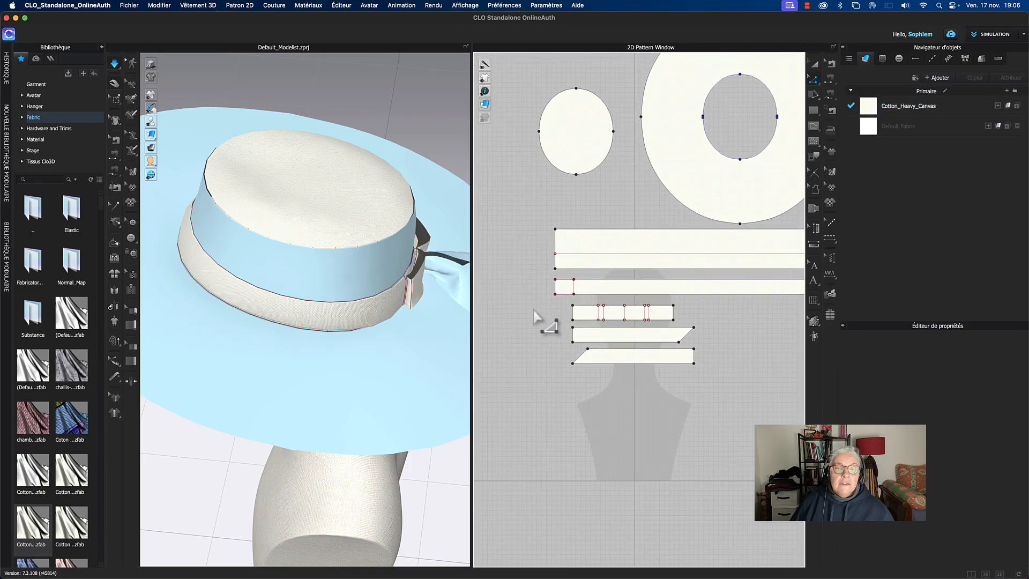
scroll(534, 316, "right", 2)
left_click(580, 320)
right_click_drag(456, 365, 397, 364)
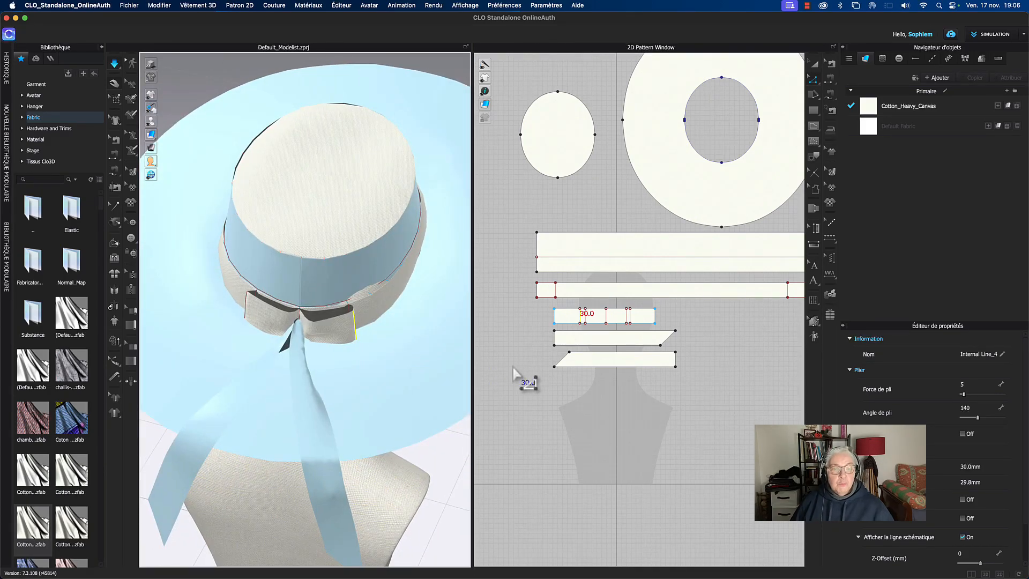
left_click(513, 373)
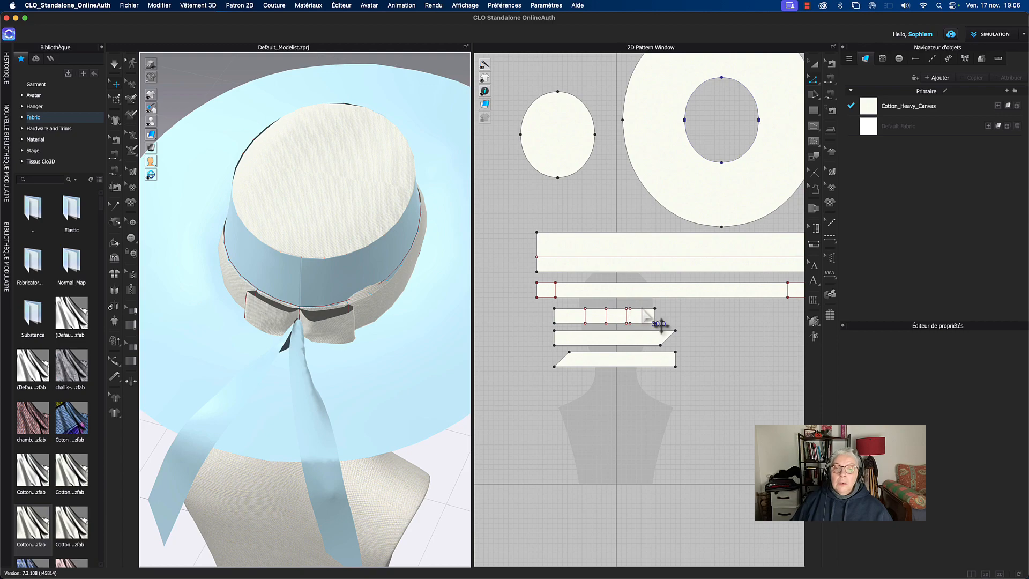
Step: Compare the two close internal lines in the bow strip's right half and delete the outermost one
left_click(631, 320)
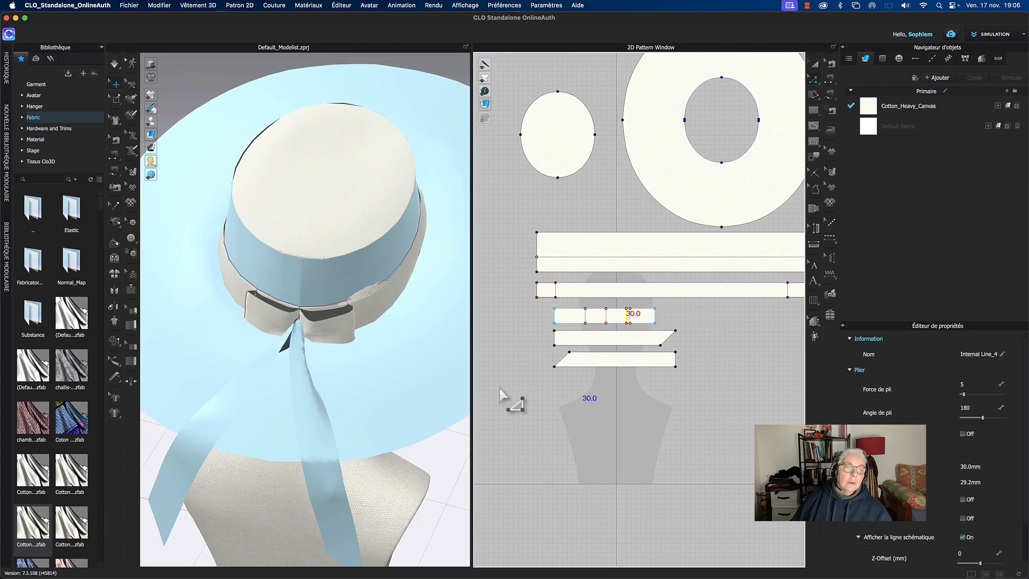
right_click_drag(439, 383, 450, 367)
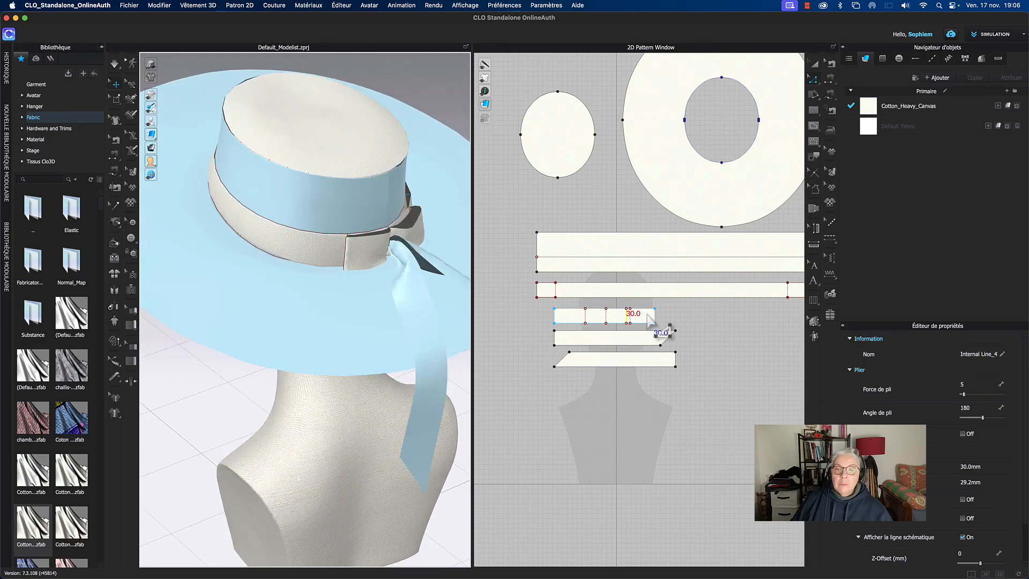
left_click(664, 322)
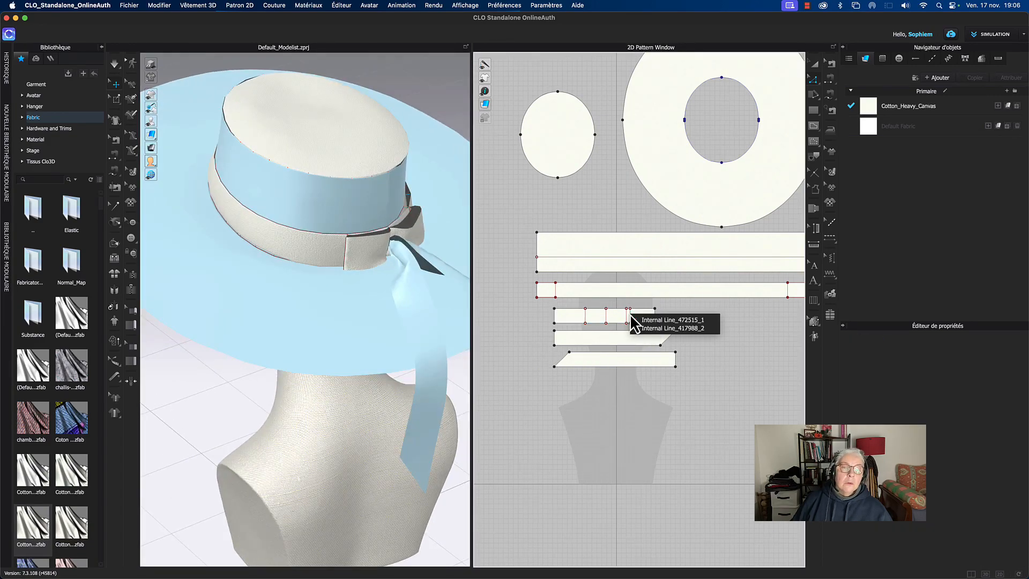
left_click(634, 321)
right_click_drag(413, 329, 436, 317)
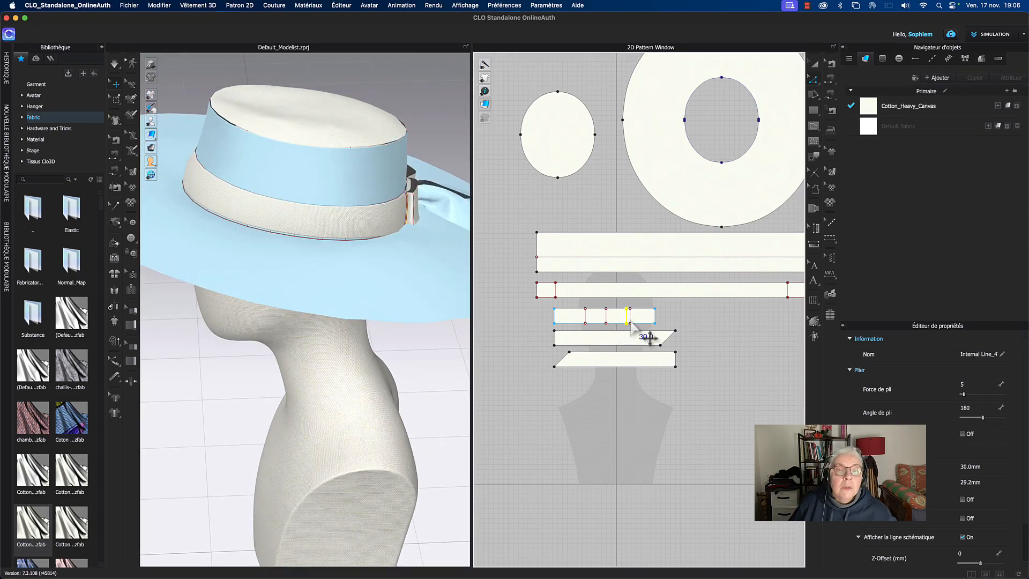
left_click(691, 327)
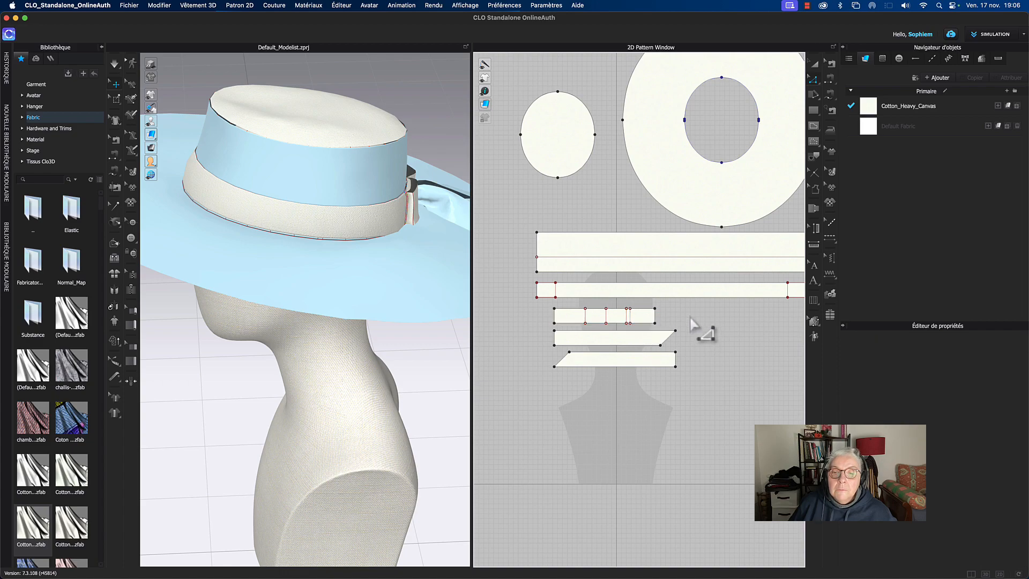
right_click_drag(693, 323, 696, 335)
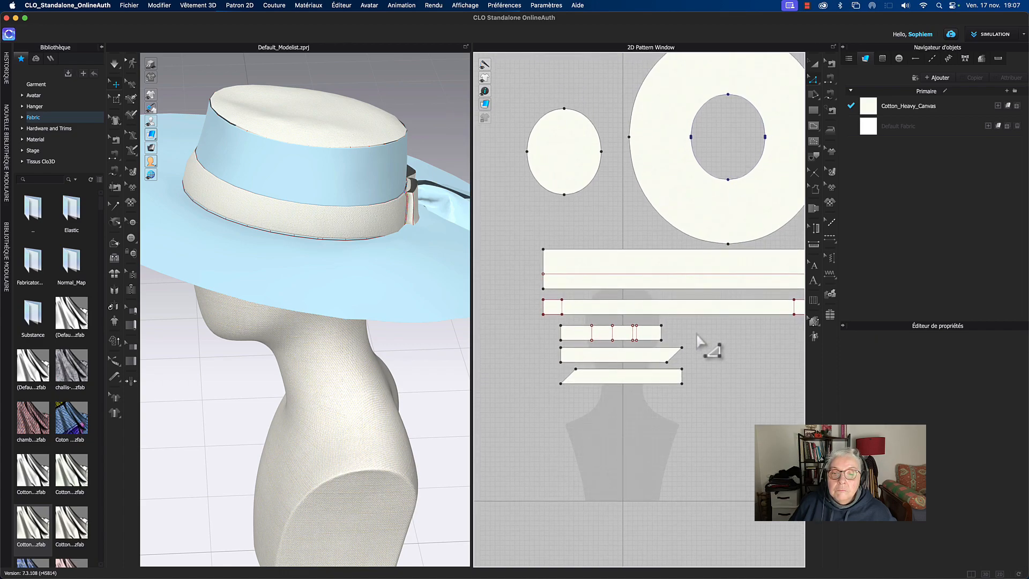
left_click(637, 340)
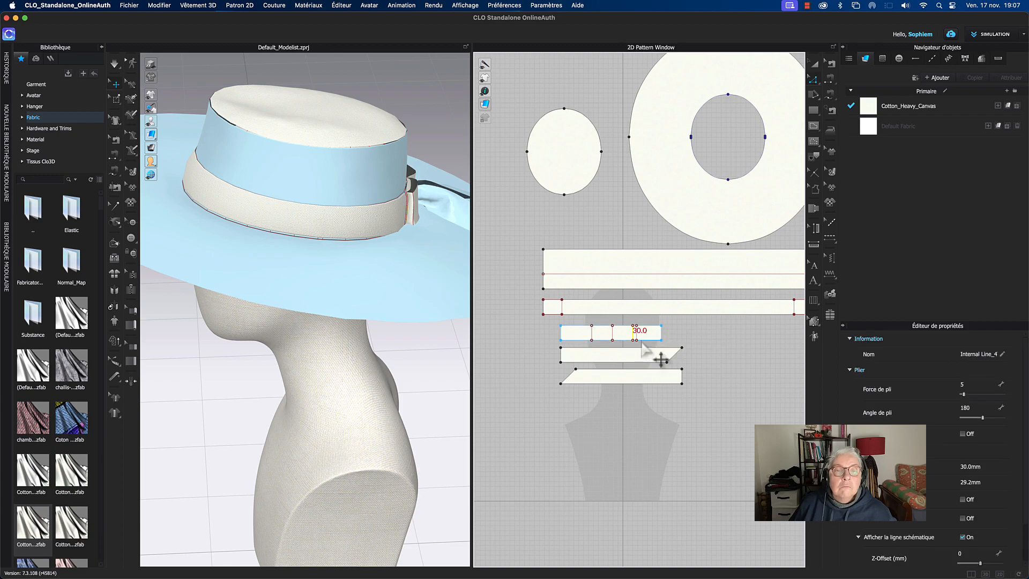
left_click(688, 322)
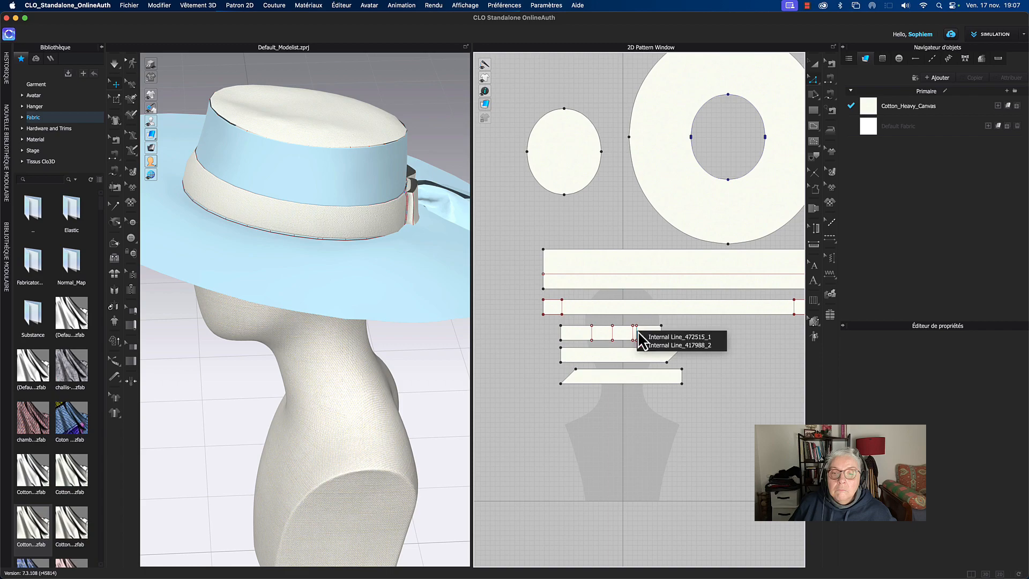
left_click(637, 333)
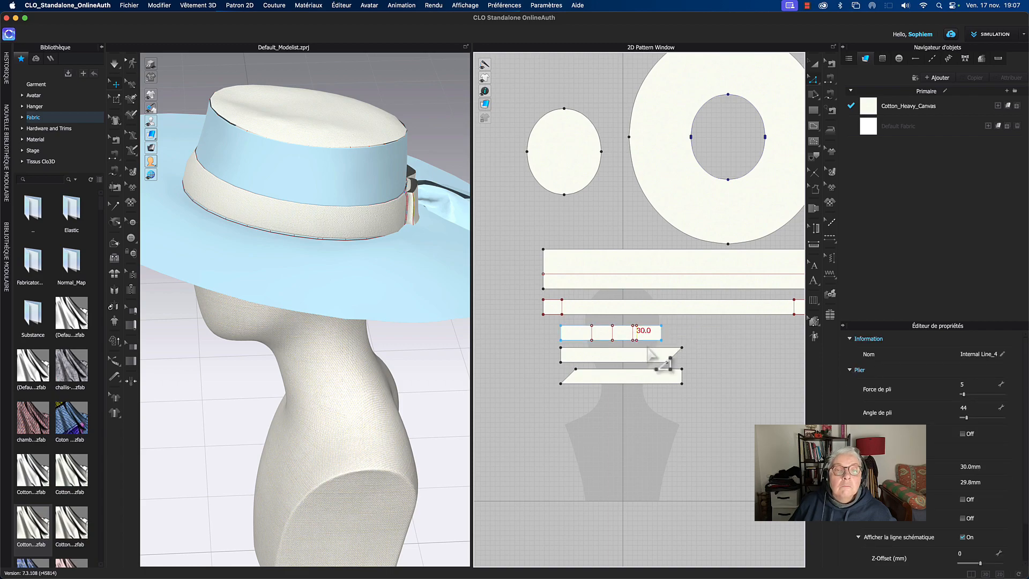
left_click(715, 341)
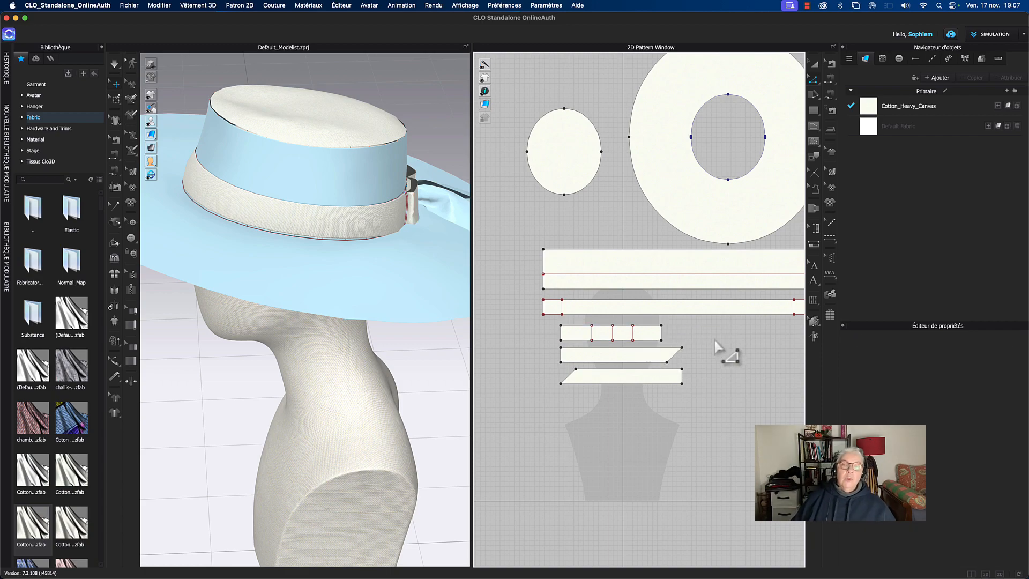
Step: Simulate the hat again with a light pull on the bow and check the bow from the back
left_click(420, 208)
right_click_drag(468, 160, 232, 234)
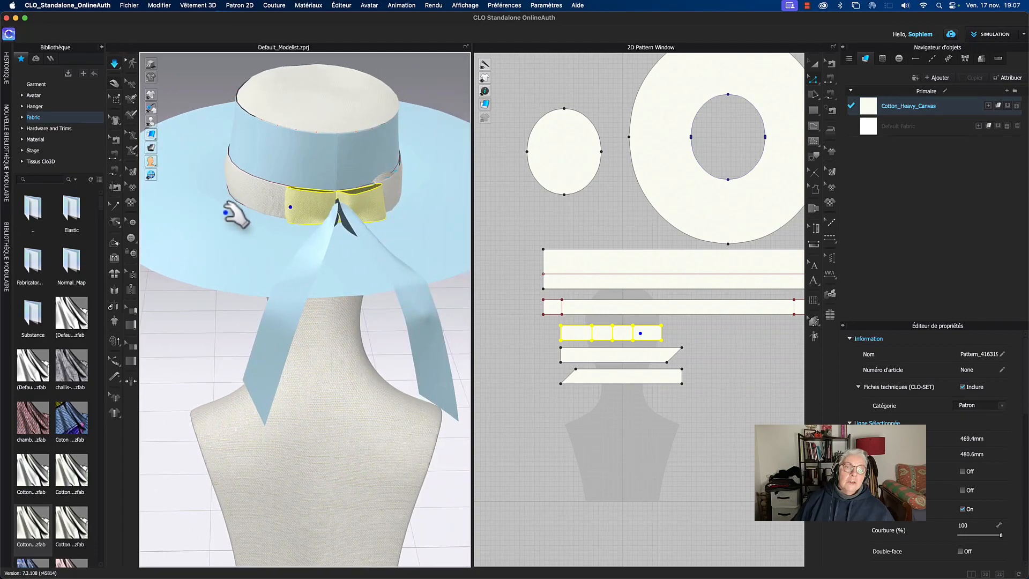
Step: Pull the bow's right loop toward the centre in the 3D view and deselect the bow strip
left_click_drag(386, 199, 325, 209)
left_click(596, 418)
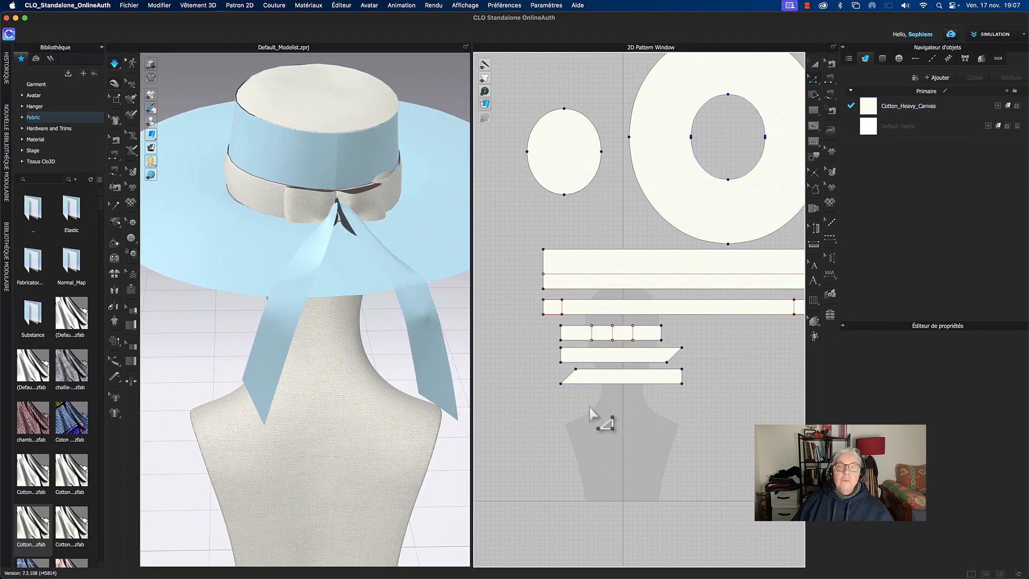
middle_click_drag(607, 417, 605, 416)
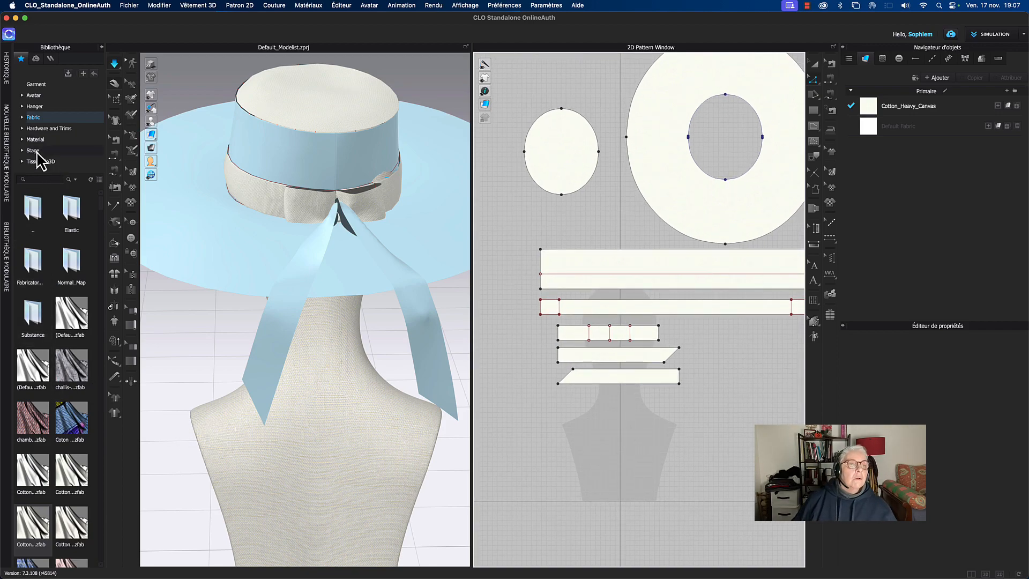
Step: Browse the library's Hardware and Trims collection and open the Ribbon folder to view the ready-made bows
left_click(46, 129)
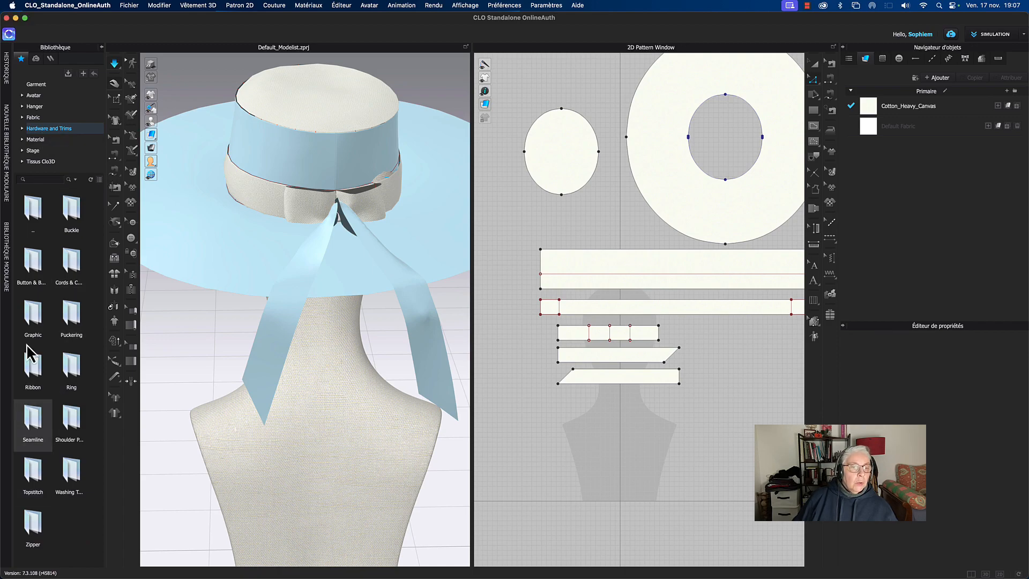
double_click(33, 375)
mouse_move(38, 252)
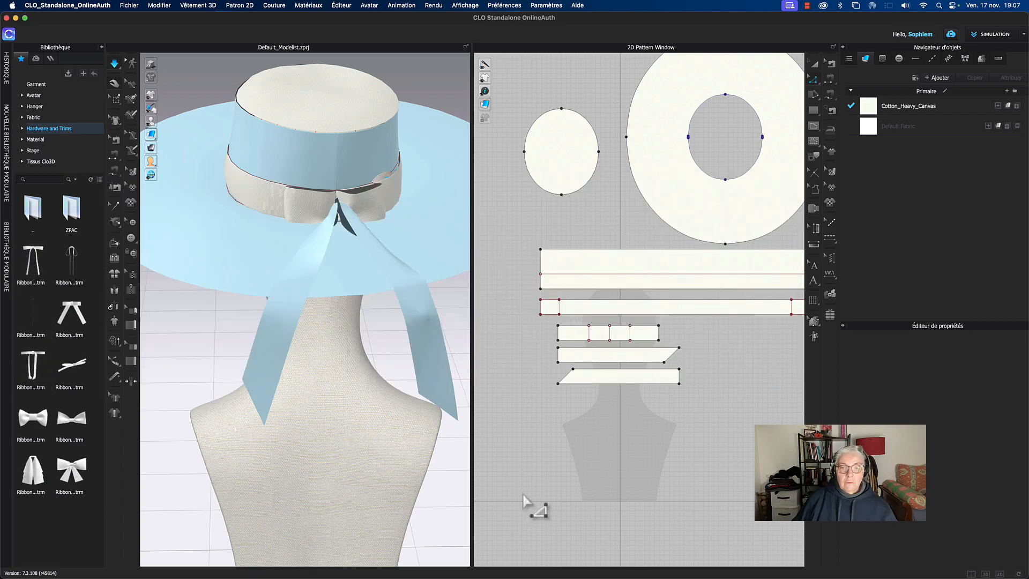
Step: Move the two slanted ribbon tail patterns lower in the 2D layout, leaving free space beneath the bow strip
scroll(625, 413, "up", 4)
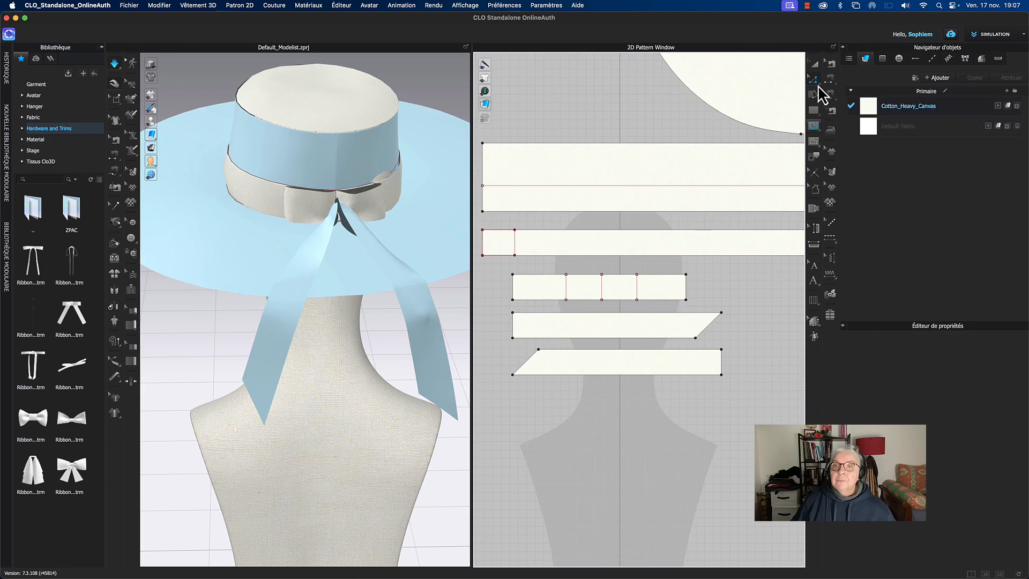
left_click(814, 65)
left_click(615, 328)
left_click(616, 364, "shift")
left_click_drag(616, 364, 613, 424)
scroll(728, 324, "up", 1)
left_click(660, 353)
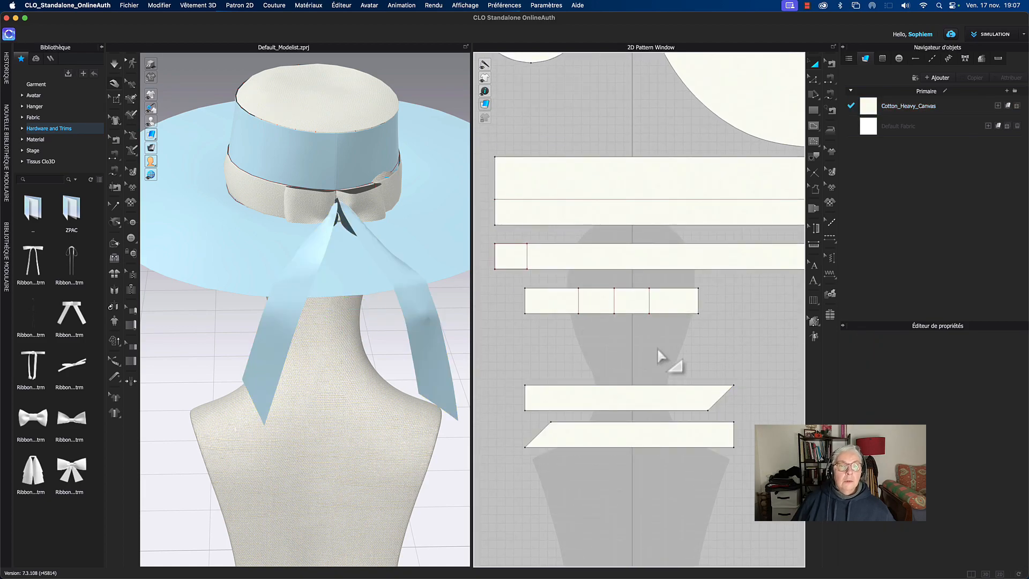
Step: Duplicate the bow strip with its internal lines and place the copy directly below the original
left_click(557, 306)
key("super+c")
key("super+v")
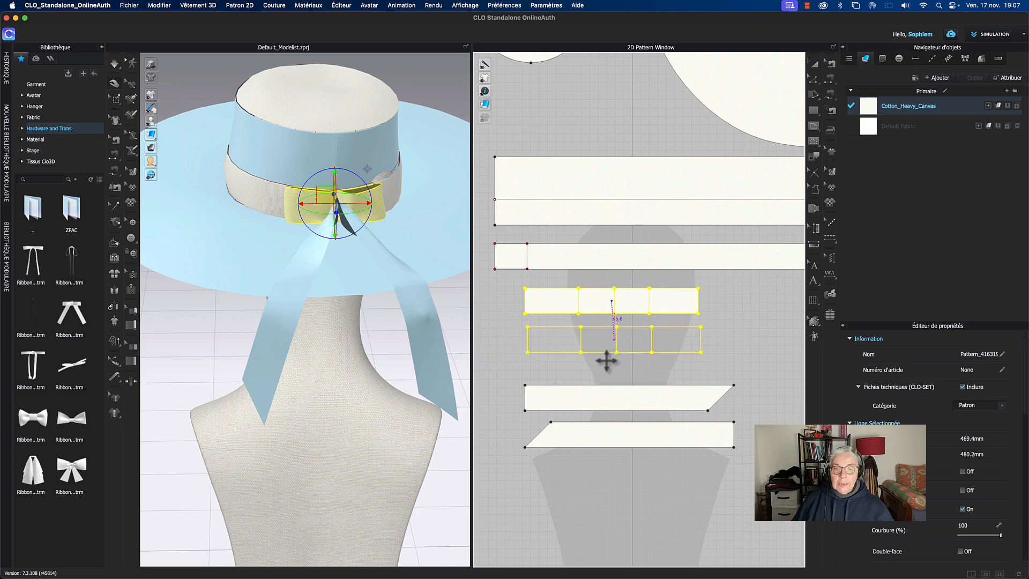
left_click(606, 361)
Step: Cut the copied strip along its leftmost internal line and delete the longer remaining part
left_click(581, 341)
right_click(581, 341)
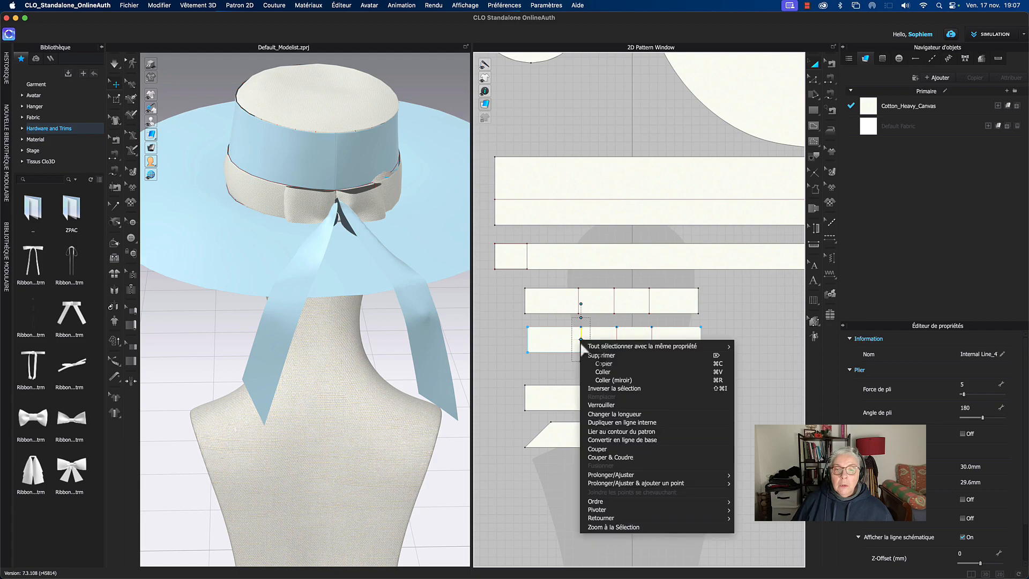
left_click(597, 449)
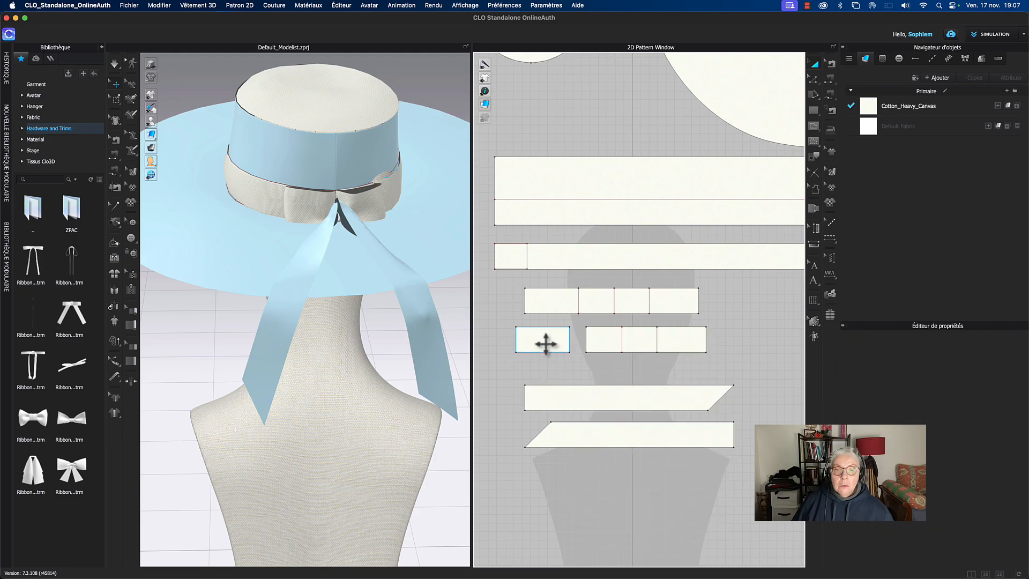
left_click(611, 343)
key("Delete")
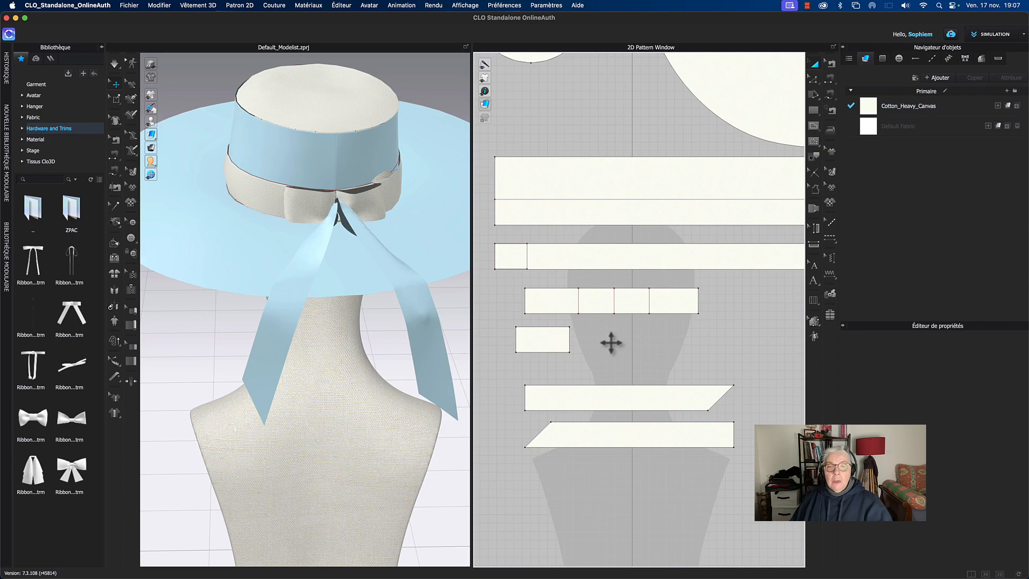
Step: Turn the small rectangular piece upright and centre it across the middle of the bow strip in 2D
left_click_drag(558, 337, 614, 342)
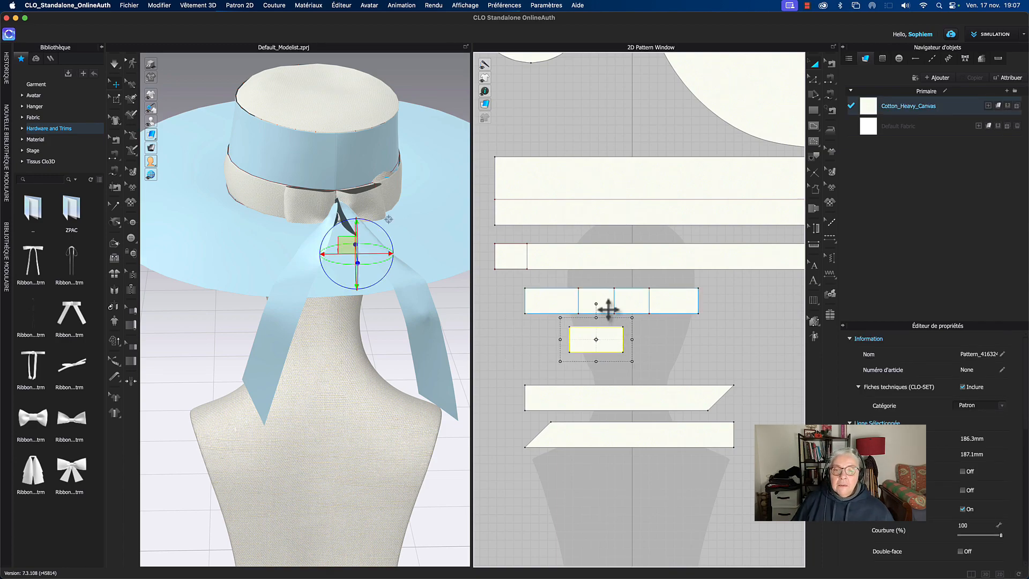
left_click_drag(589, 305, 613, 311)
middle_click_drag(655, 347, 653, 354)
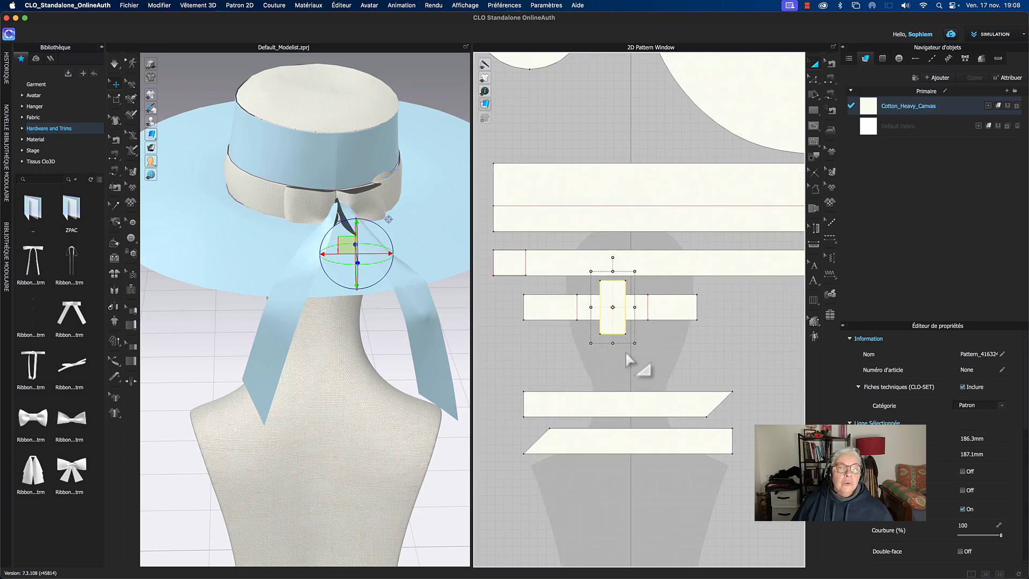
Step: Reset the 3D arrangement of the small knot piece
right_click_drag(409, 239, 466, 252)
left_click_drag(335, 239, 347, 200)
right_click_drag(411, 173, 366, 206)
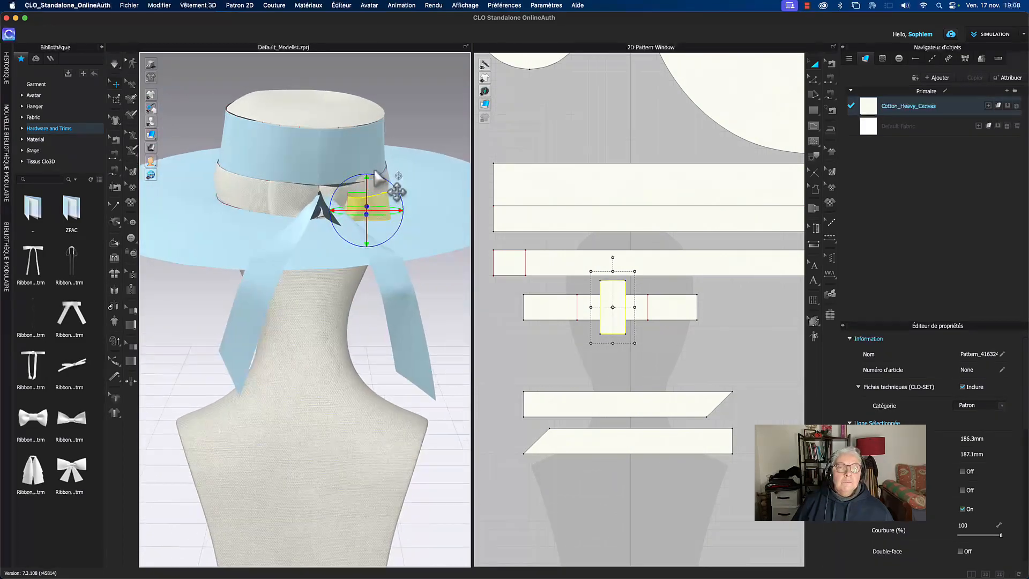
right_click(360, 203)
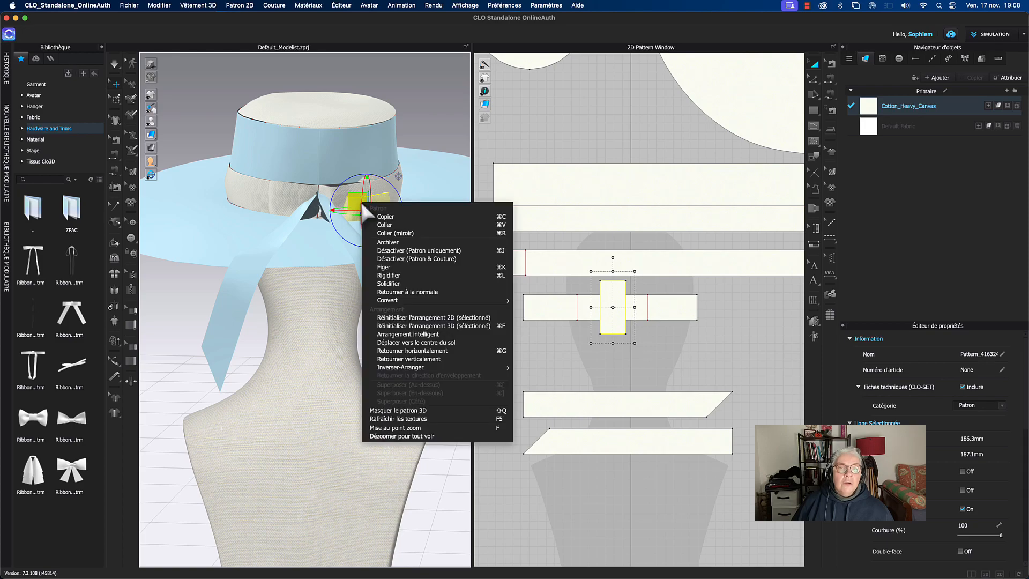
left_click(435, 332)
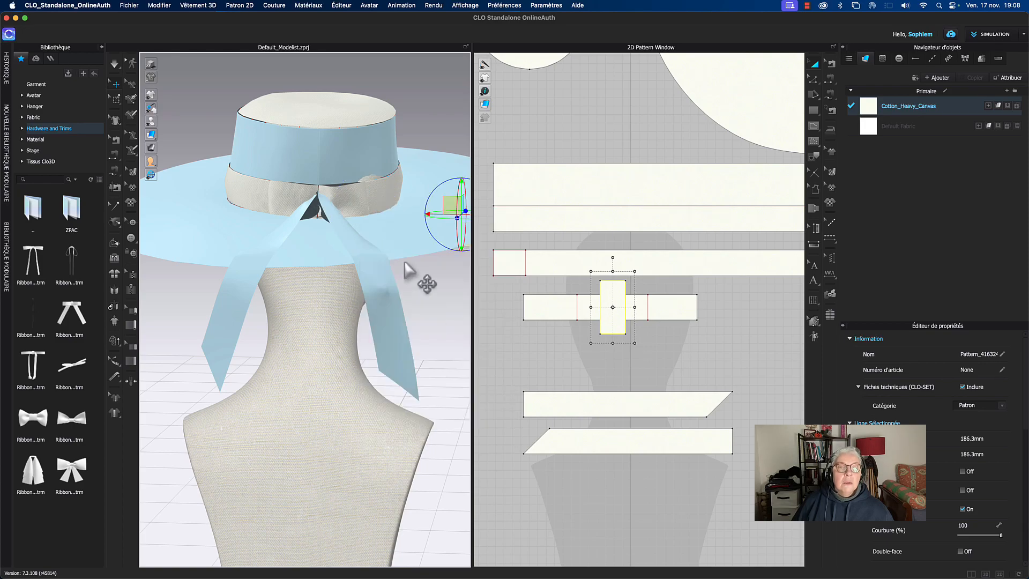
Step: Move the knot piece in 3D to the back of the hat, just outside the bow and centred on it
left_click_drag(452, 204, 426, 133)
right_click_drag(434, 207, 376, 211)
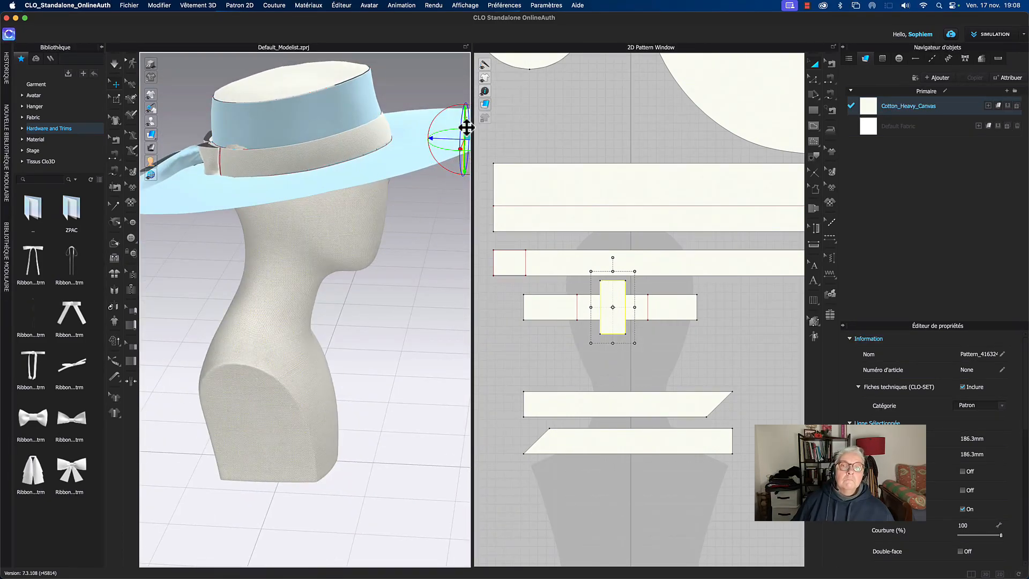
left_click_drag(465, 132, 198, 141)
right_click_drag(196, 88, 241, 93)
middle_click_drag(431, 140, 423, 93)
right_click_drag(399, 254, 412, 239)
left_click_drag(428, 201, 349, 225)
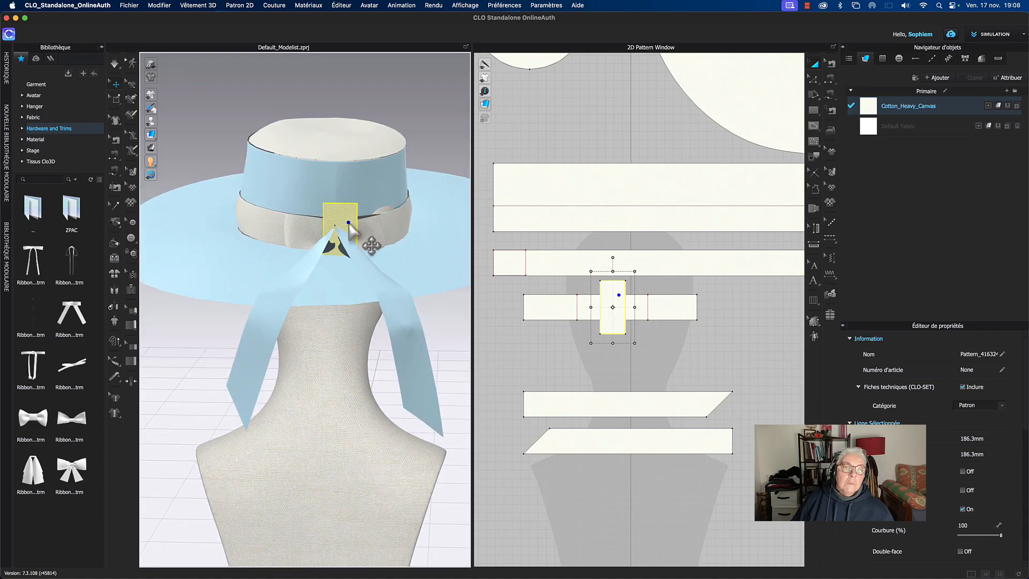
right_click_drag(348, 289, 382, 292)
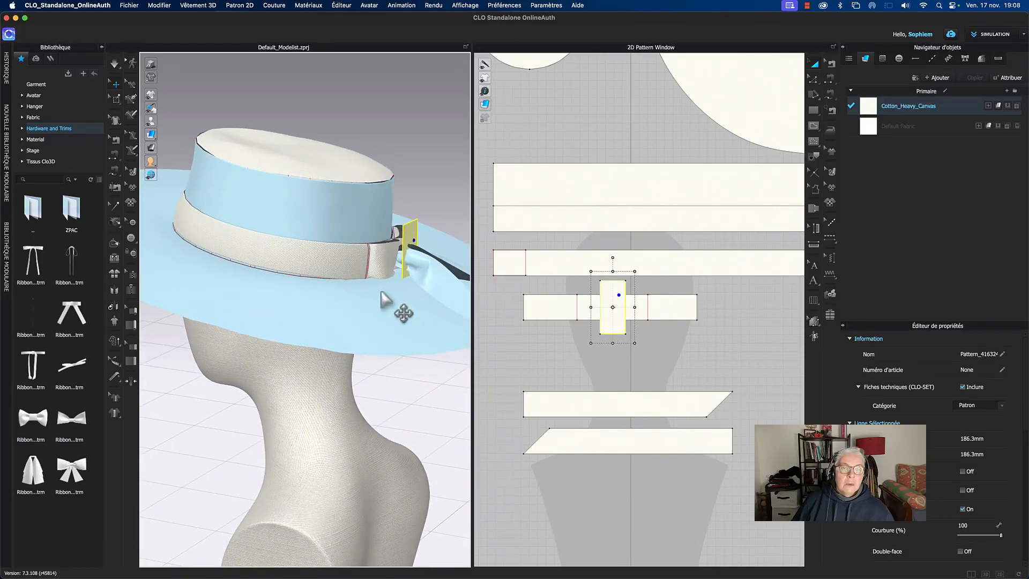
Step: Sew the knot piece's two 30 mm short ends together
right_click_drag(607, 366, 594, 359)
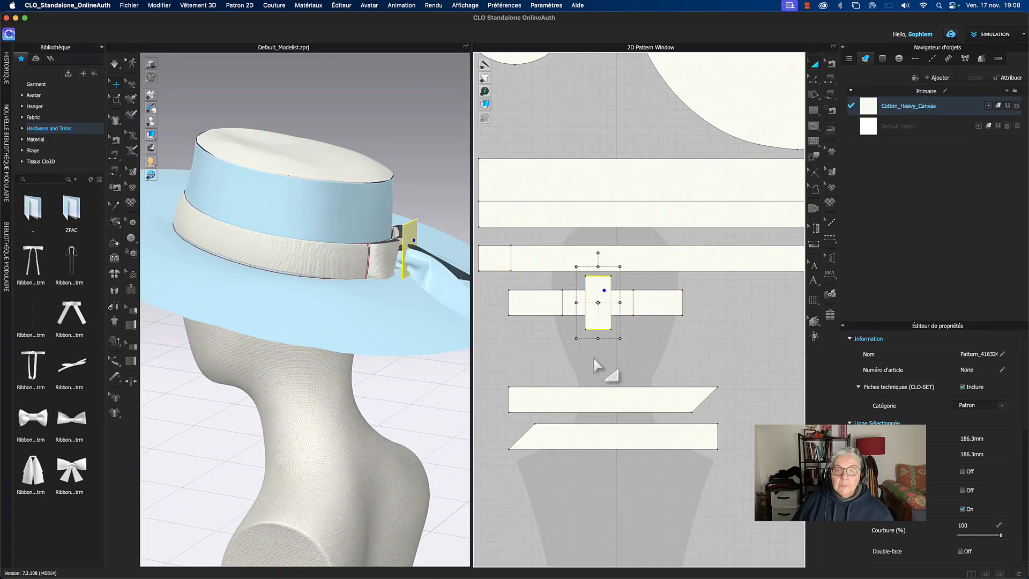
scroll(603, 370, "up", 2)
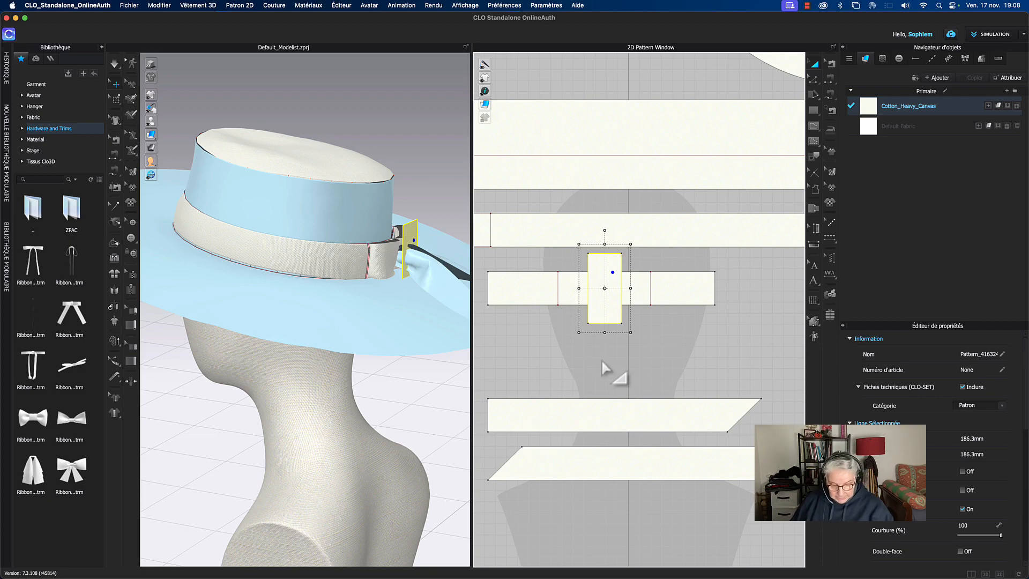
key("n")
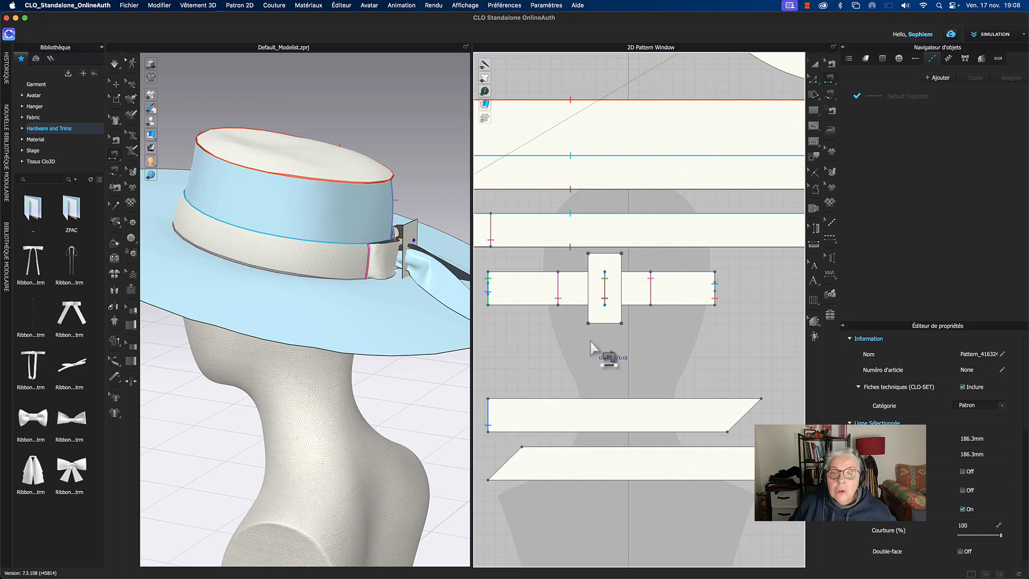
left_click(607, 255)
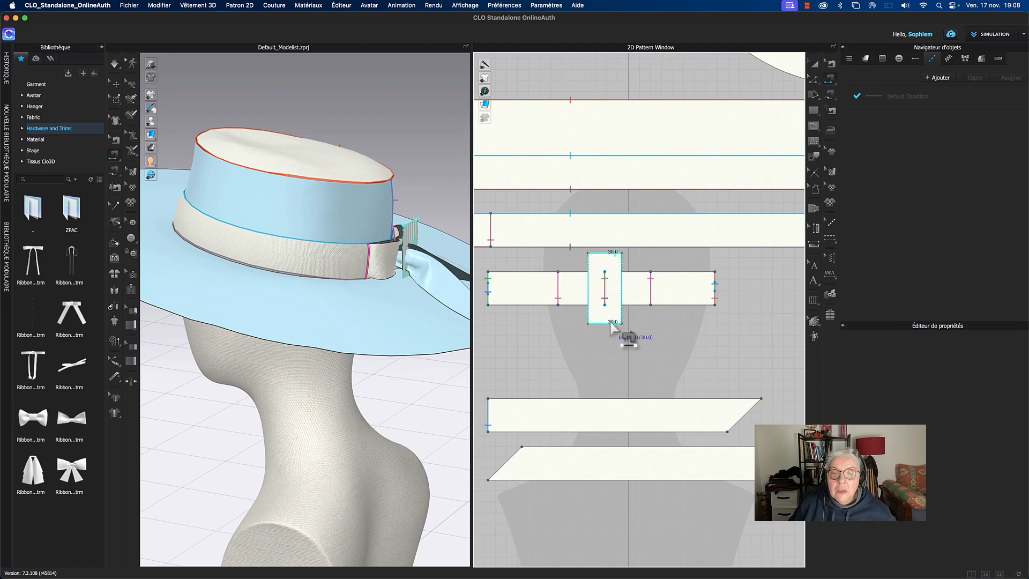
left_click(611, 324)
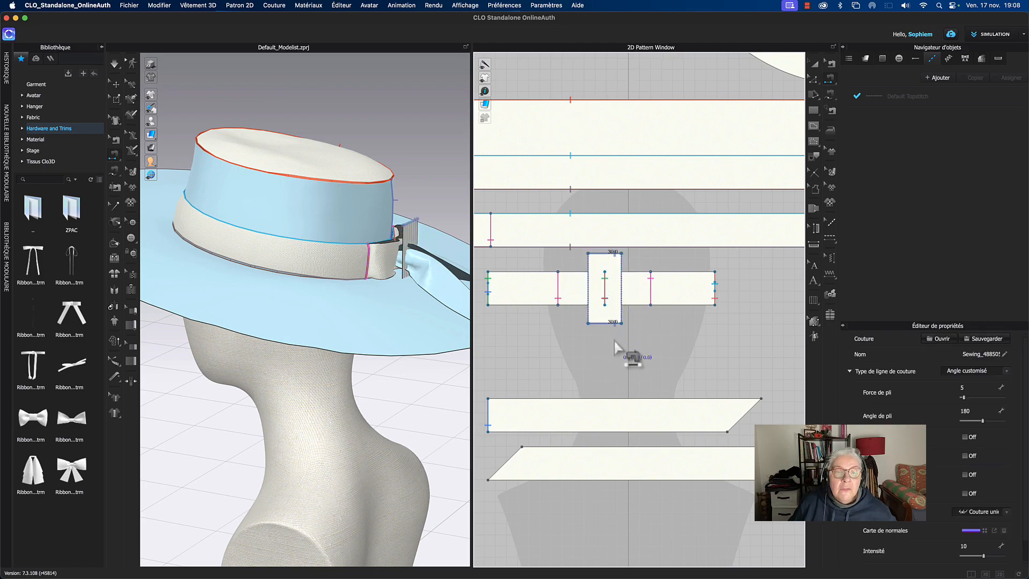
Step: Draw two 30 mm internal lines across the knot piece, level with the bow strip's upper and lower edges
left_click(813, 67)
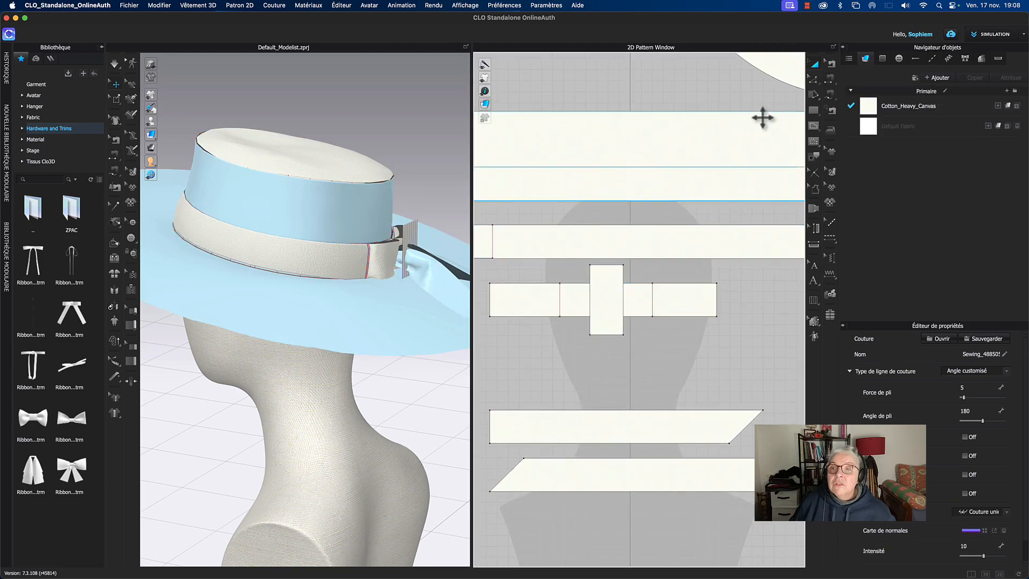
left_click(814, 128)
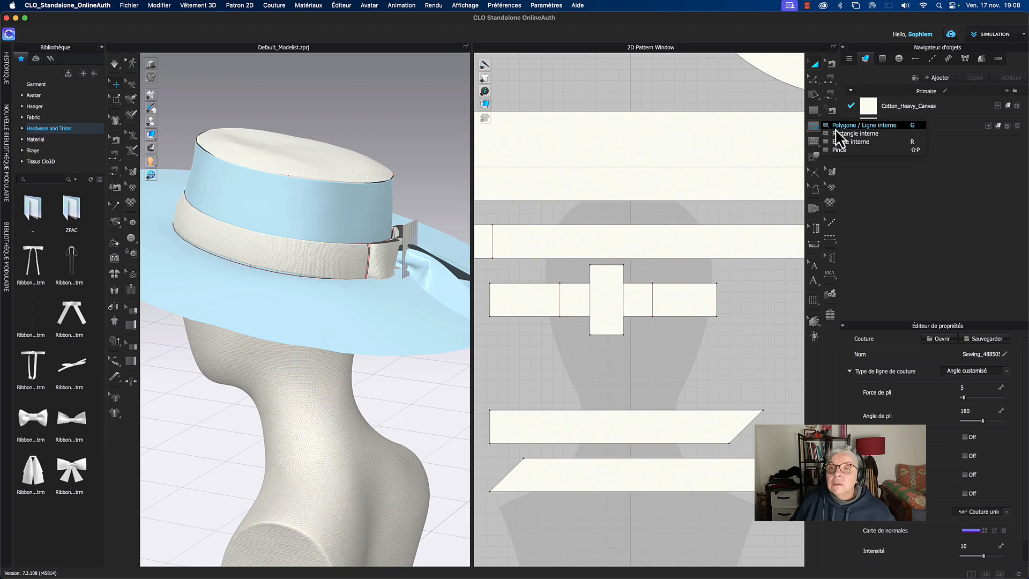
left_click(835, 127)
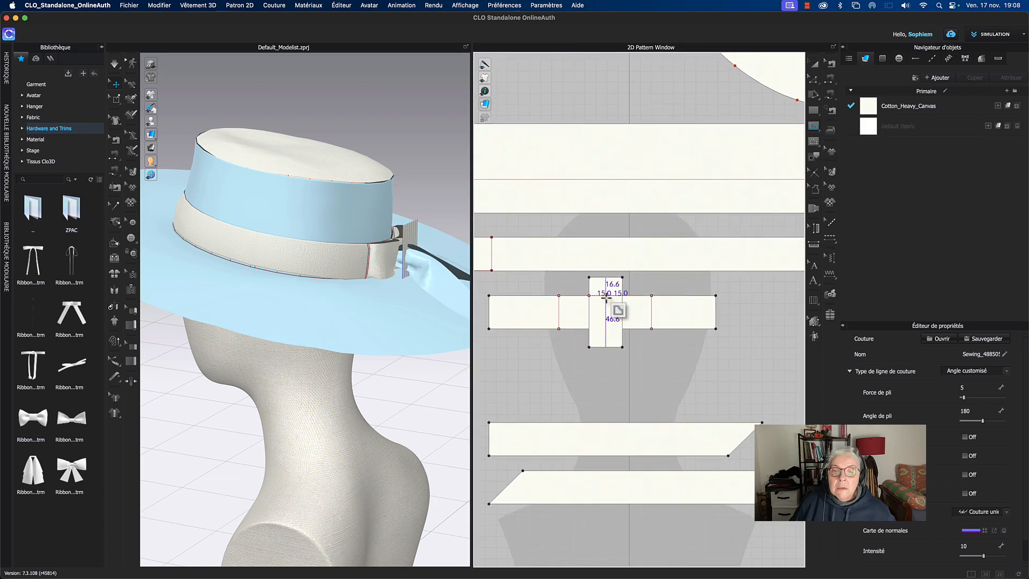
left_click(621, 295)
double_click(588, 295)
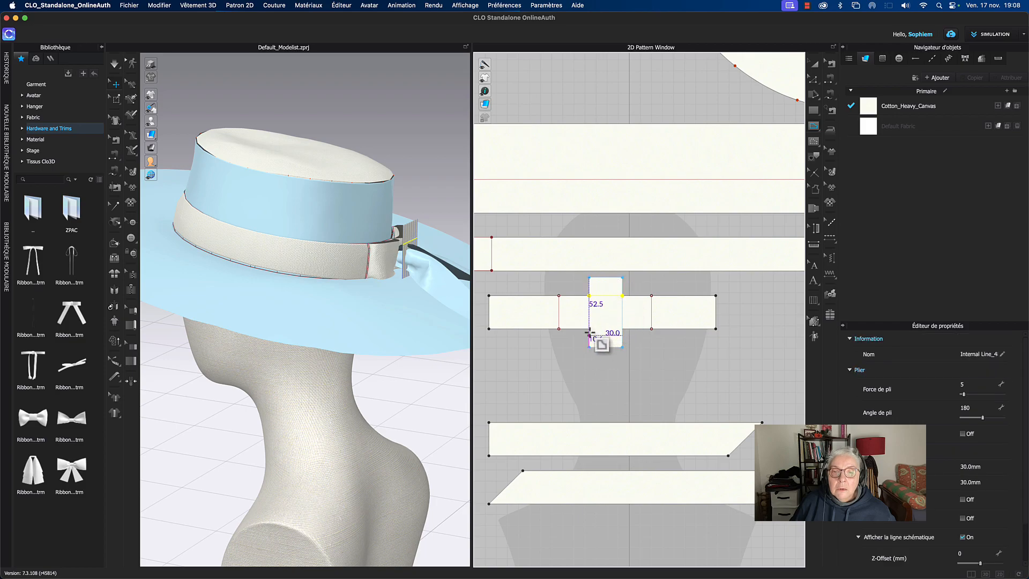
double_click(622, 329)
left_click(814, 65)
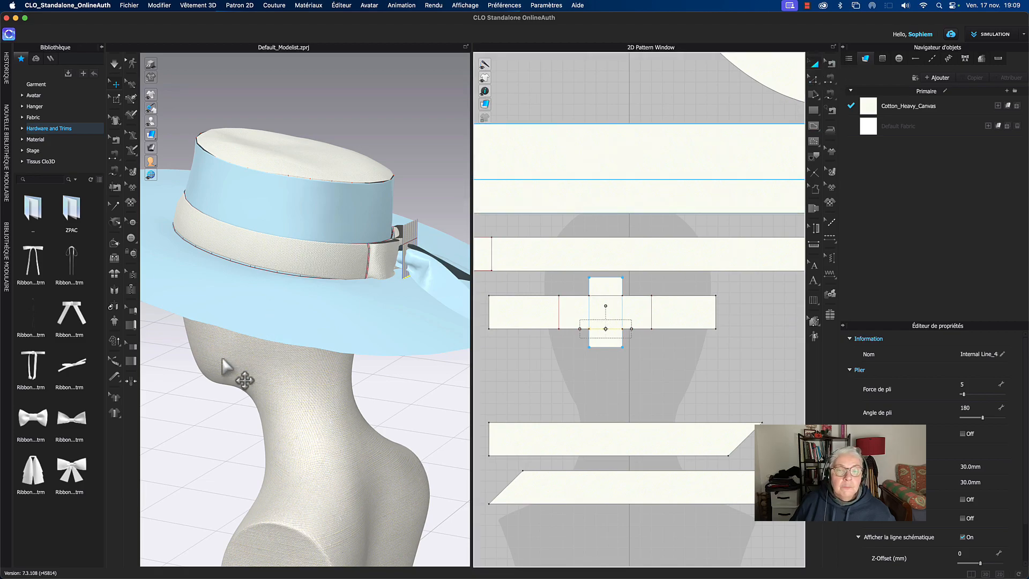
Step: Bring the knot piece closer to the bow in 3D and select the bow strip
left_click(400, 235)
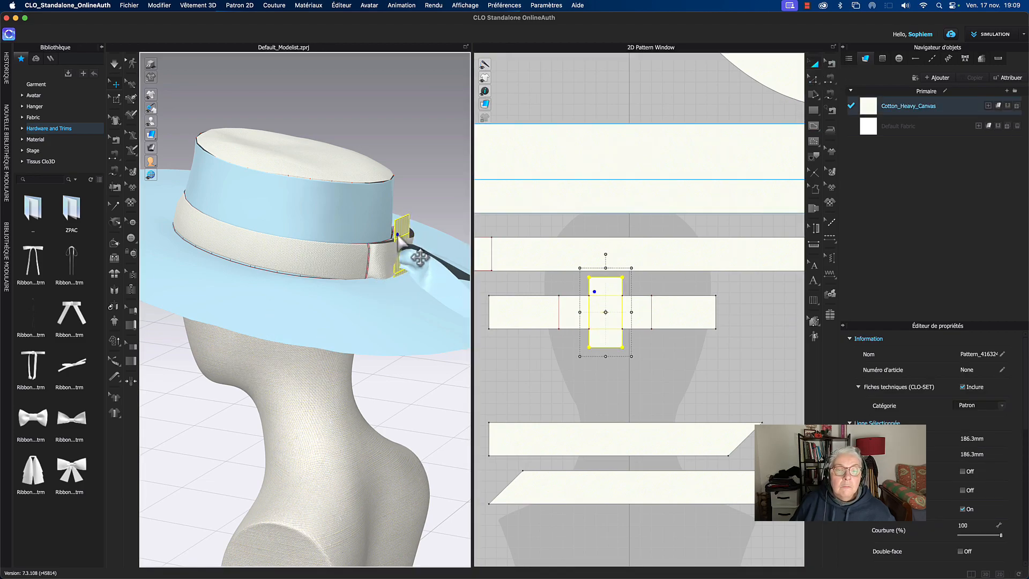
mouse_move(419, 144)
right_mouse_down()
mouse_move(387, 147)
mouse_move(417, 139)
right_mouse_up()
left_click(378, 254)
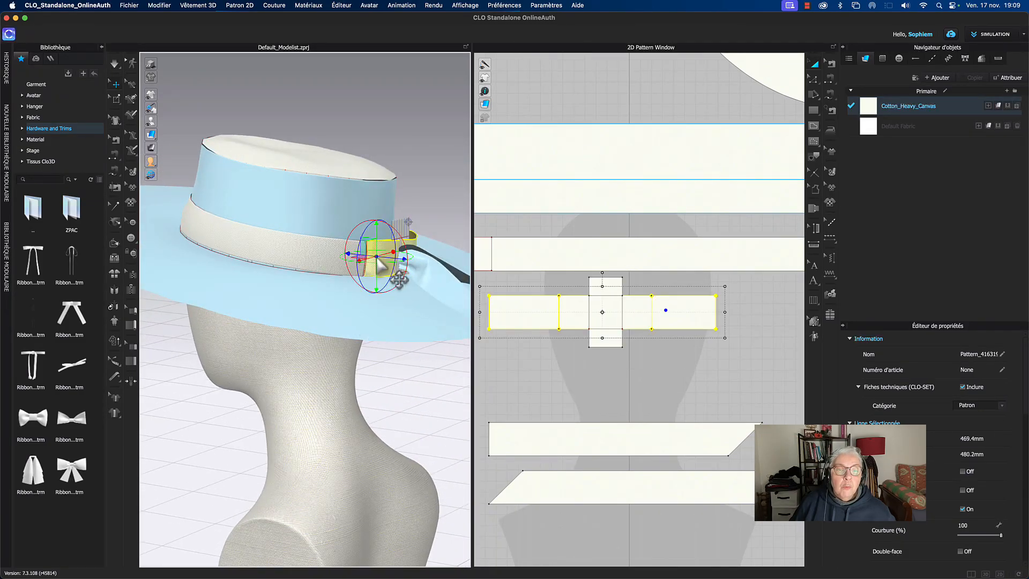
Step: Freeze the bow loop piece and run the simulation around it
right_click(378, 258)
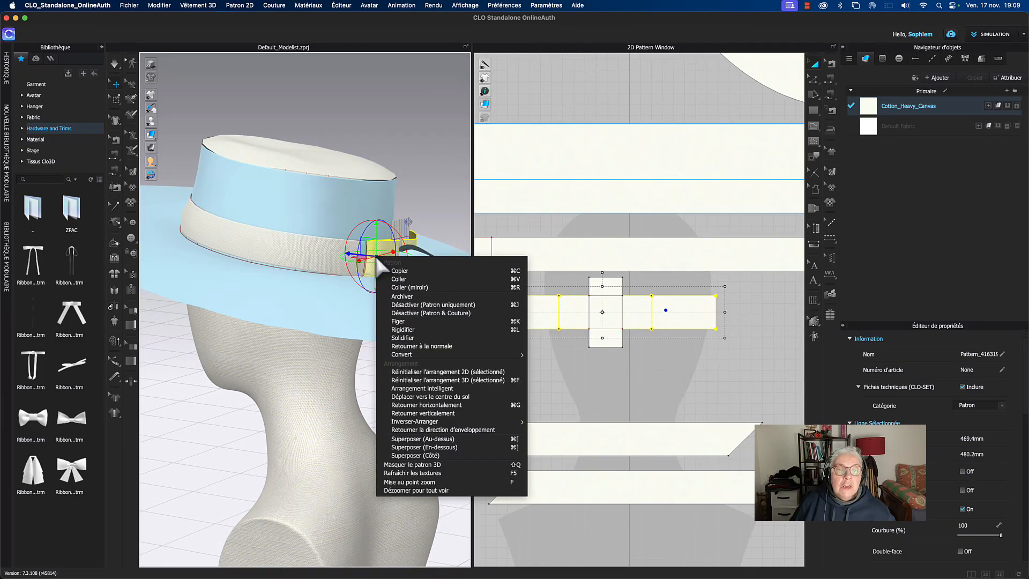
left_click(401, 329)
left_click(423, 186)
right_click_drag(425, 191, 324, 243)
key("space")
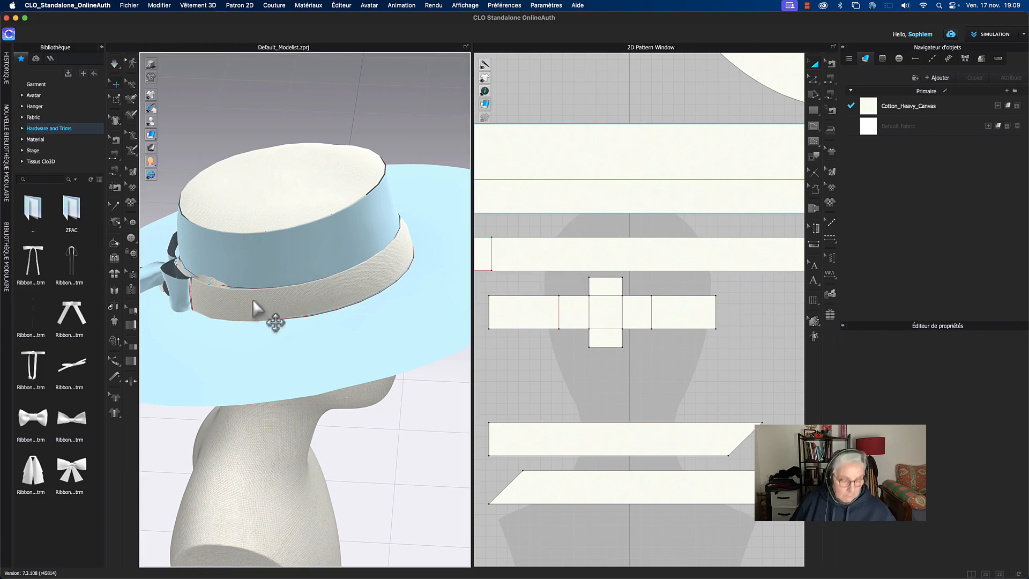
left_click(253, 298)
right_click_drag(243, 117, 316, 120)
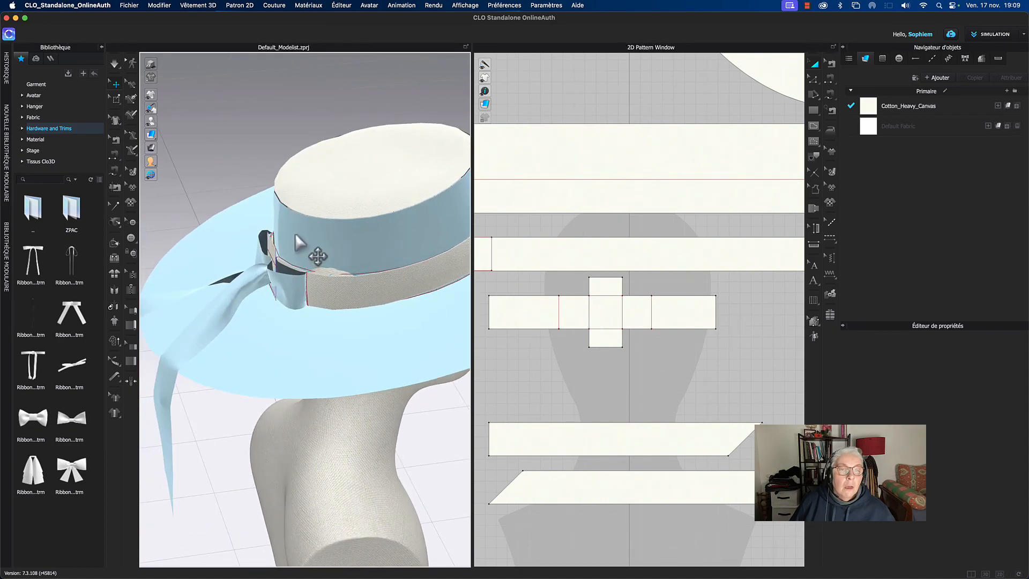
right_click_drag(288, 234, 304, 233)
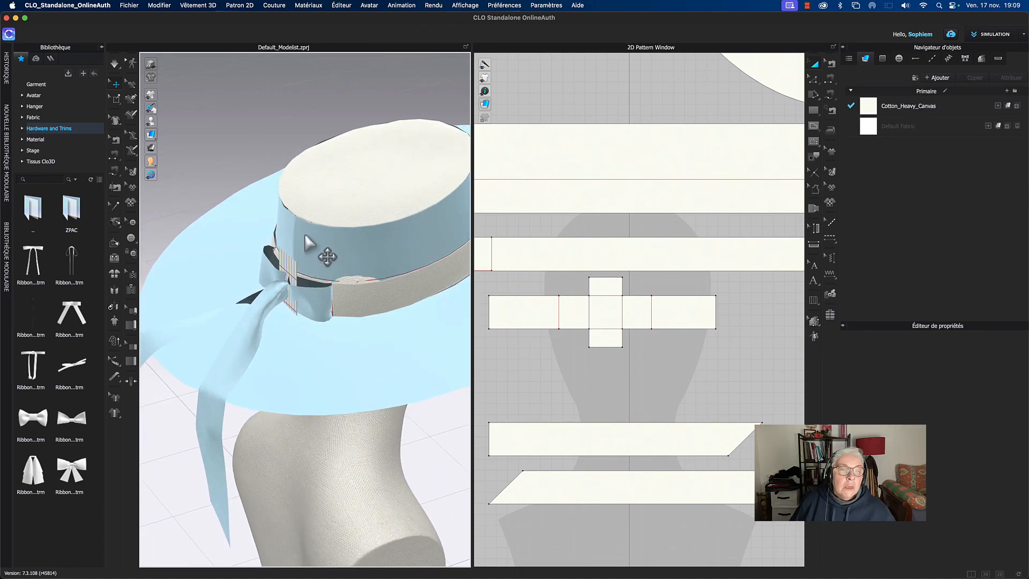
Step: Try to fold the knot piece to a 49° angle along its upper internal line with Fold Arrangement, and undo the fold
left_click(294, 243)
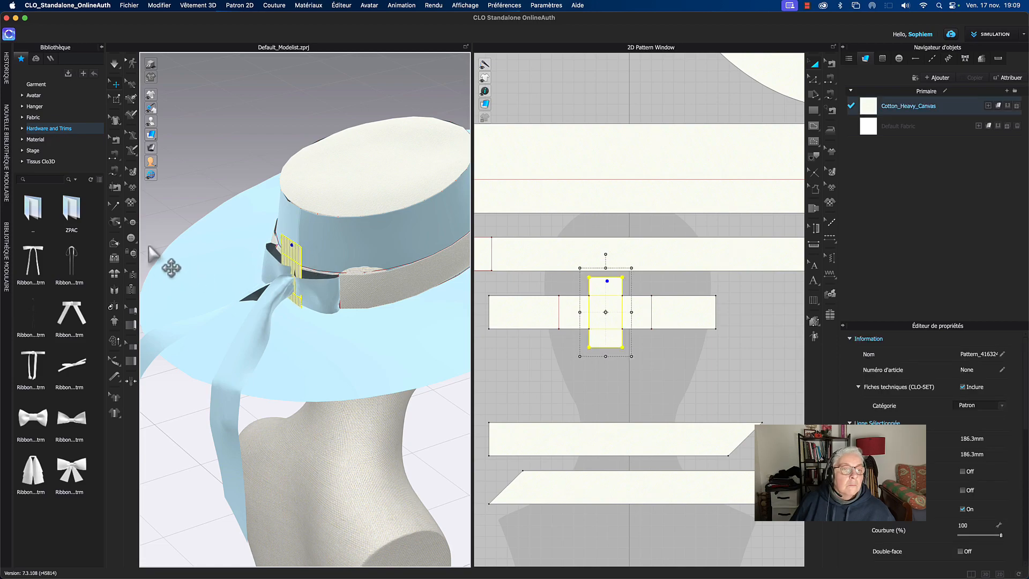
left_click(115, 244)
left_click(295, 265)
right_click_drag(294, 265, 304, 242)
left_click_drag(304, 245, 298, 268)
middle_click_drag(269, 142, 275, 110)
right_click_drag(262, 131, 336, 138)
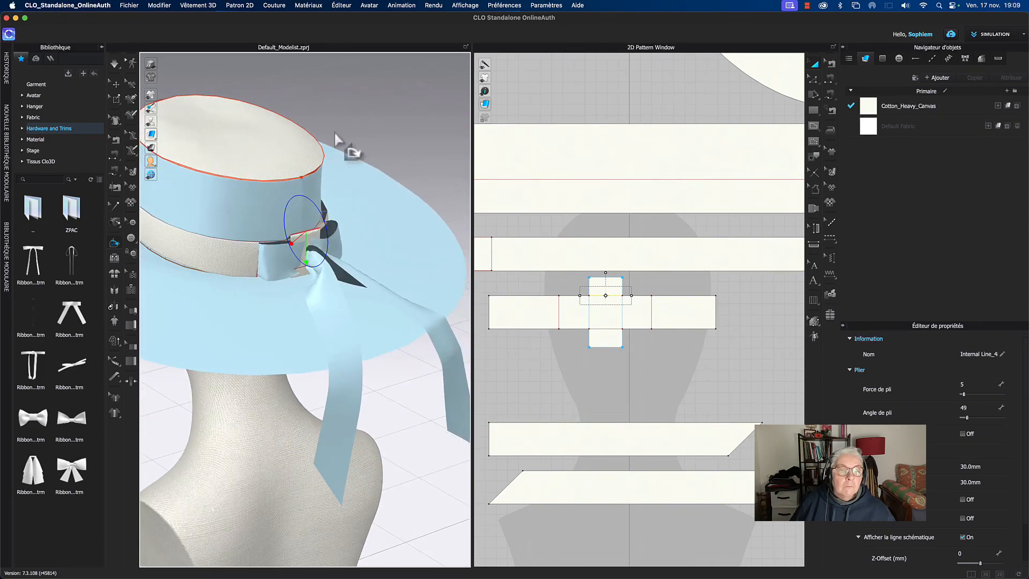
key("super+z")
right_click_drag(373, 191, 320, 309)
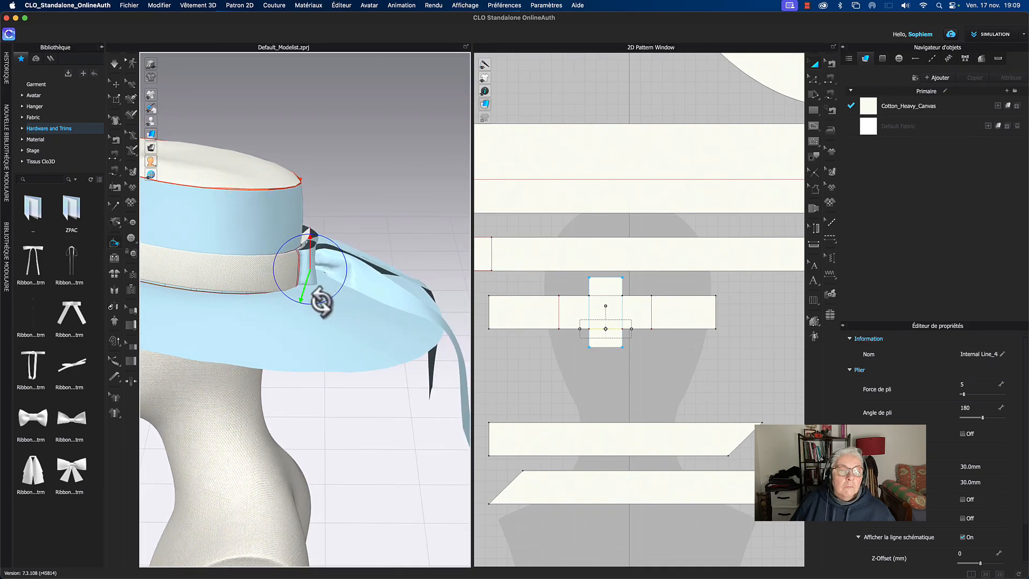
left_click(360, 208)
right_click_drag(386, 214, 270, 211)
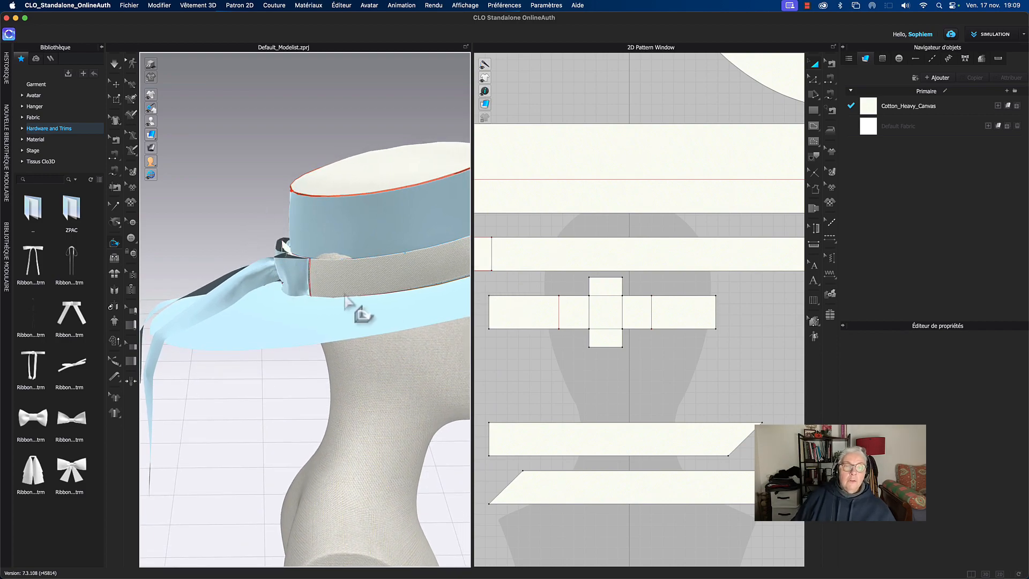
Step: Move the two ribbon tails and the bow loop piece together outward from the hat band
left_click(301, 283)
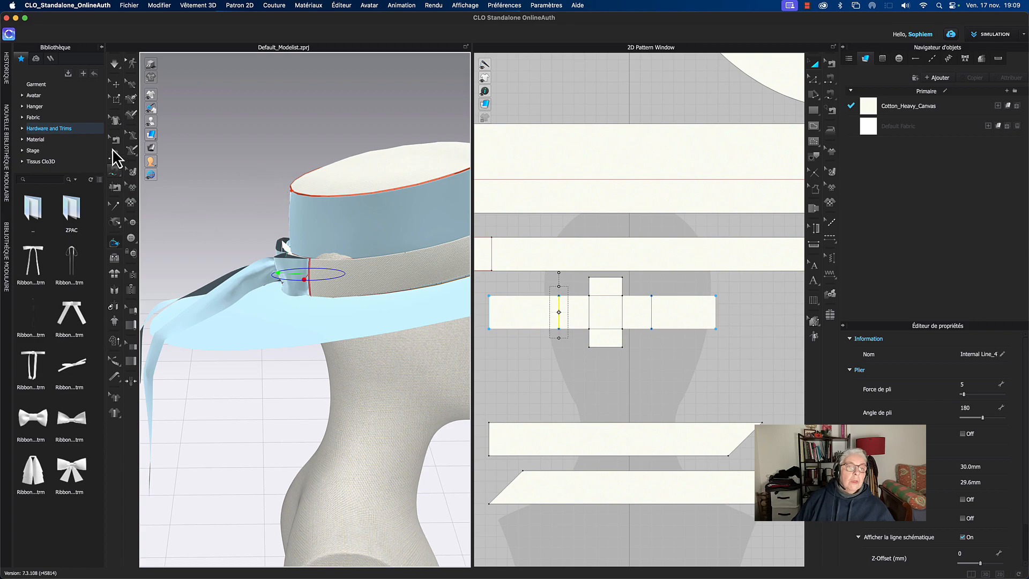
left_click(116, 84)
left_click(265, 292)
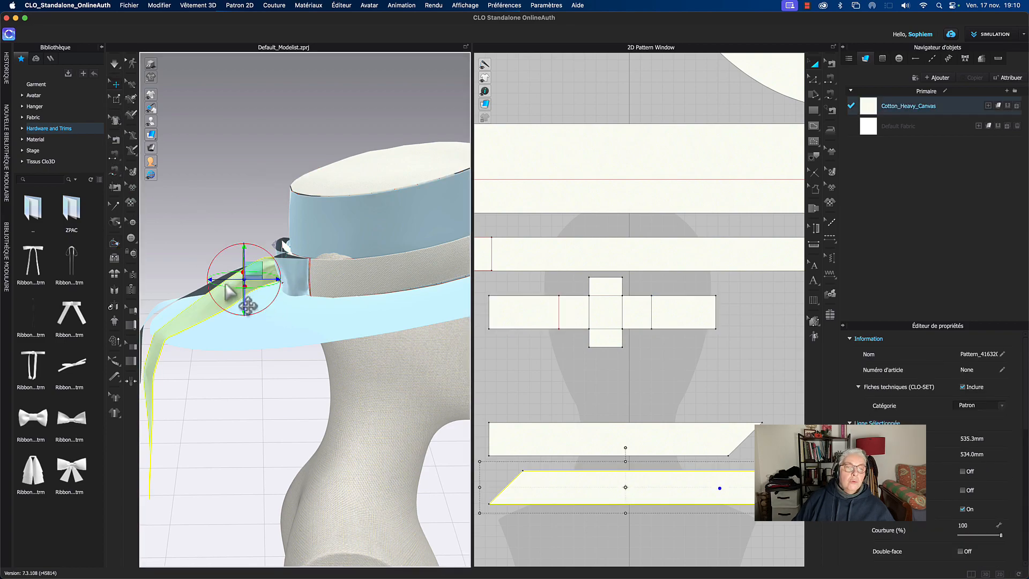
left_click(200, 292, "shift")
left_click(291, 282, "shift")
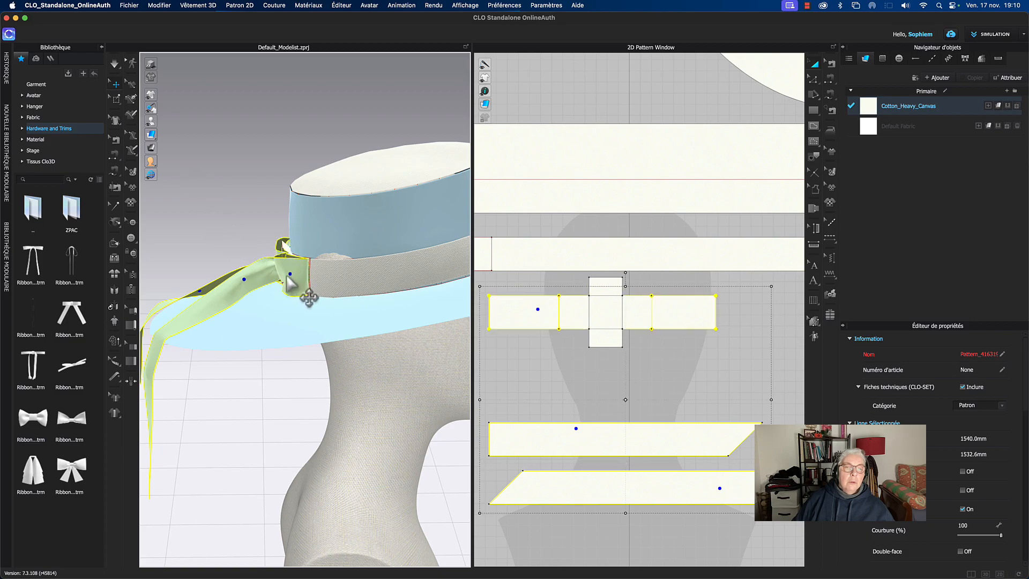
right_click_drag(260, 211, 351, 207)
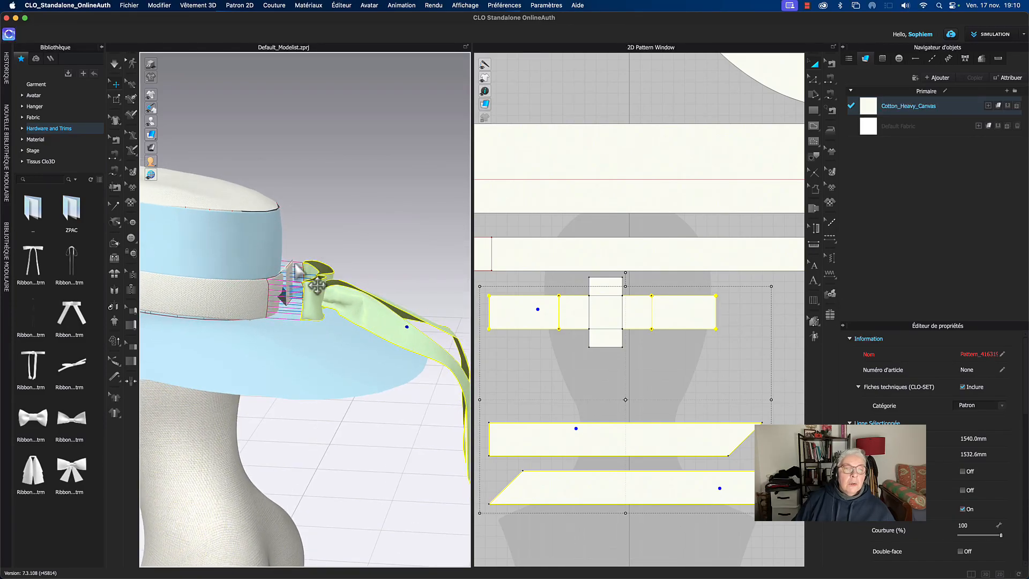
Step: Bring the knot piece out from behind the bow loops to their front
left_click(304, 271)
left_click_drag(333, 274, 328, 270)
right_click_drag(380, 248, 345, 248)
Step: Archive both ribbon tail pieces
left_click(280, 328)
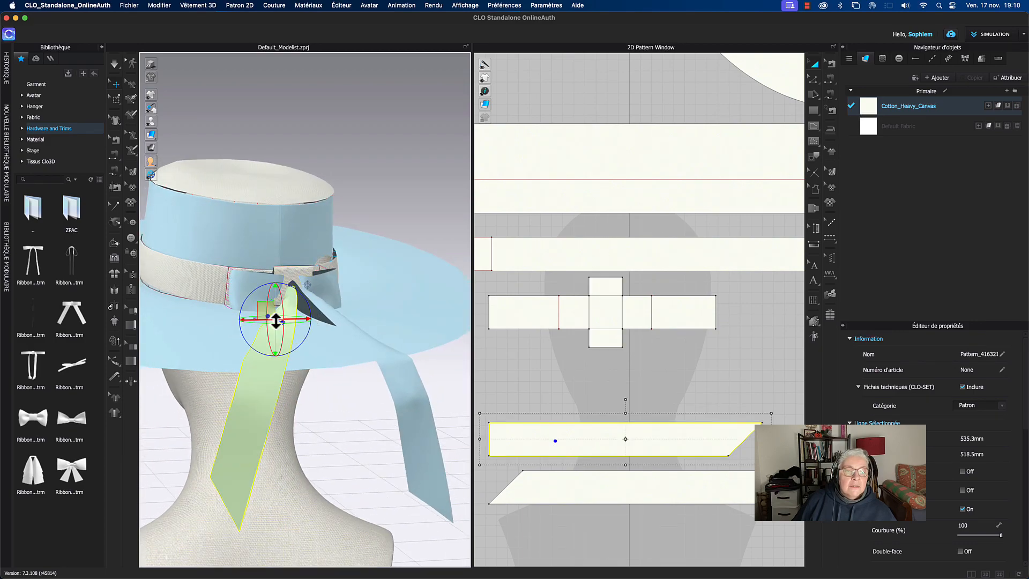
left_click(348, 348, "shift")
right_click(351, 332)
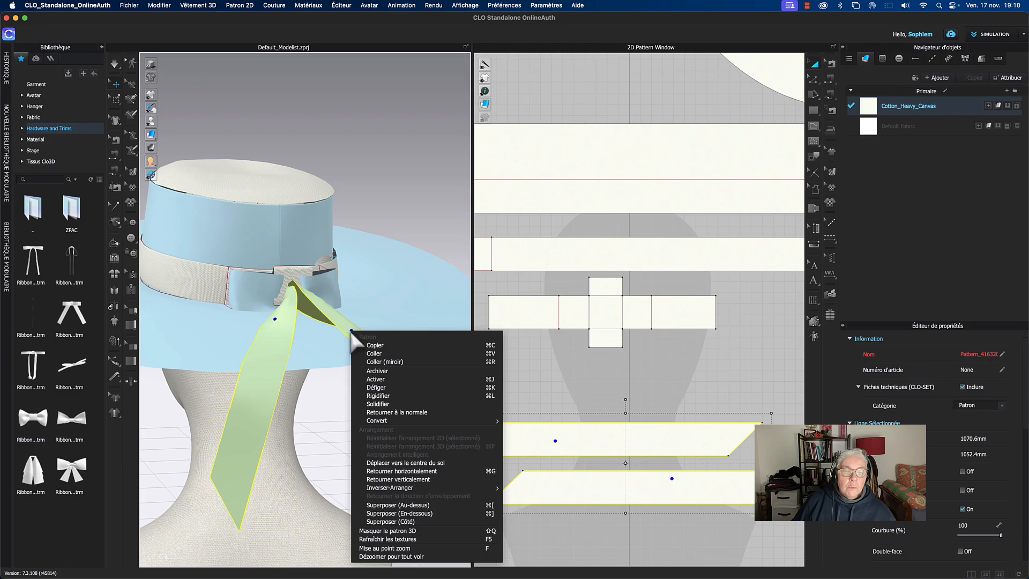
left_click(378, 371)
Step: Adjust the knot piece's 3D position over the centre of the bow loops
right_click_drag(379, 223, 394, 245)
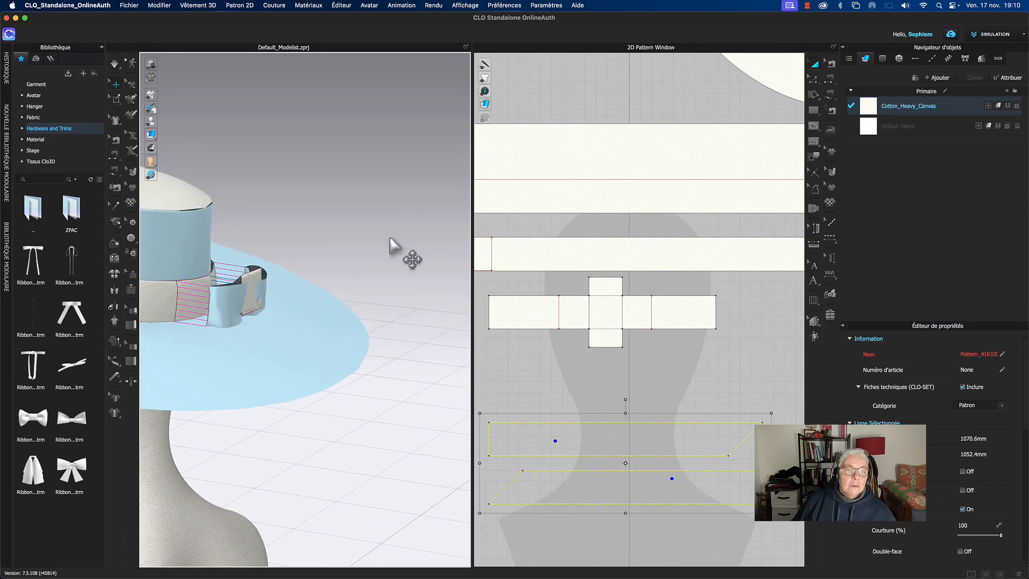
left_click(256, 311)
right_click_drag(340, 258, 252, 262)
left_click_drag(250, 258, 257, 279)
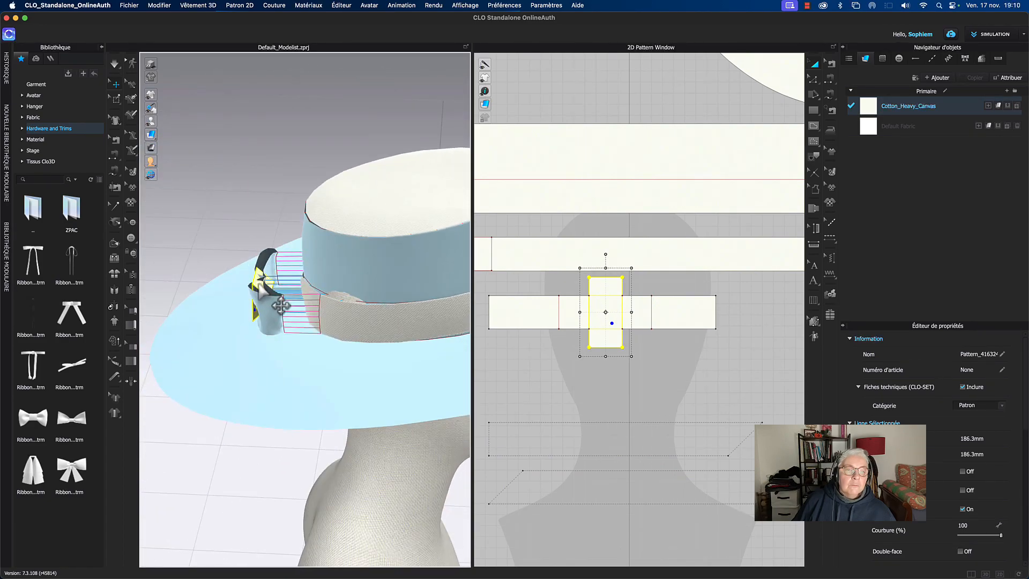
right_click_drag(263, 236, 294, 214)
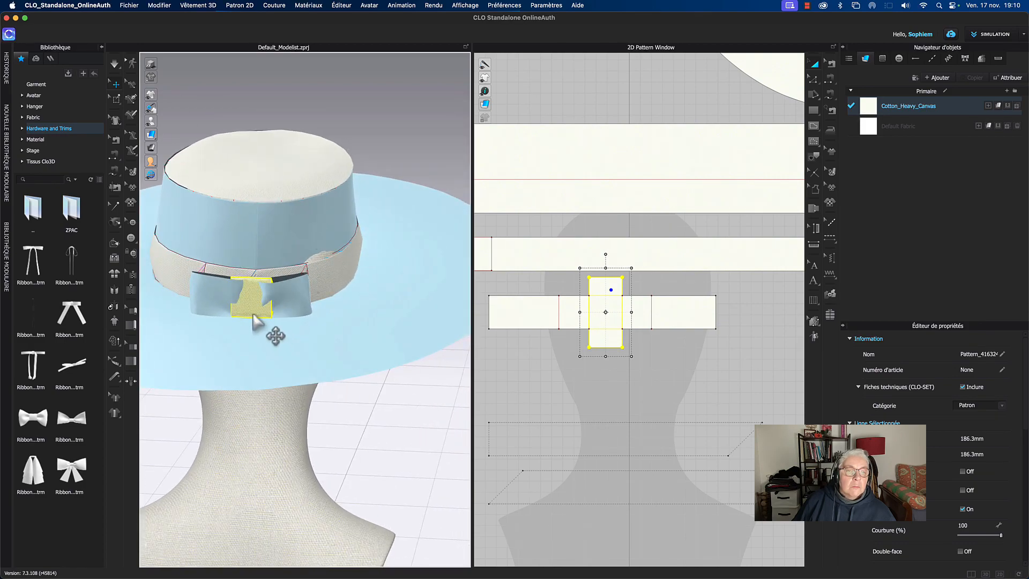
right_click_drag(288, 328, 320, 326)
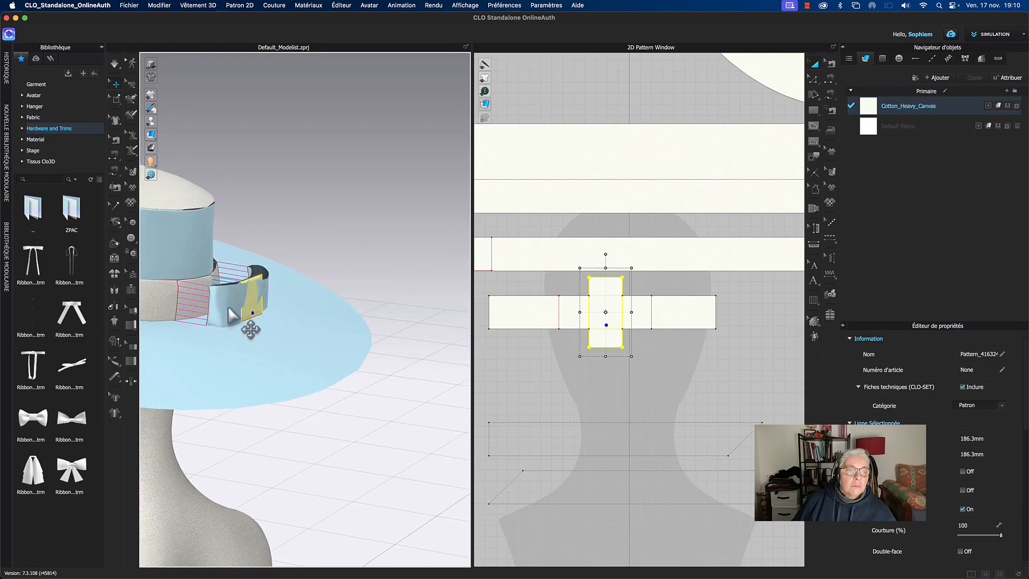
Step: Unfreeze the bow loop piece
left_click(231, 311)
right_click(228, 307)
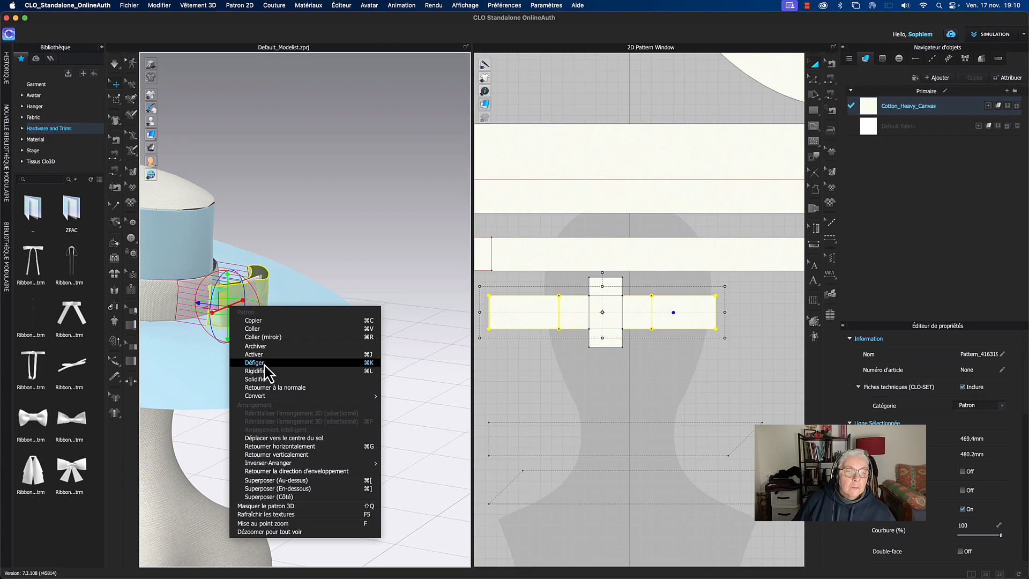
left_click(264, 363)
Step: Test the simulation with the unfrozen bow loops and return the pieces to their arrangement before it
key("space")
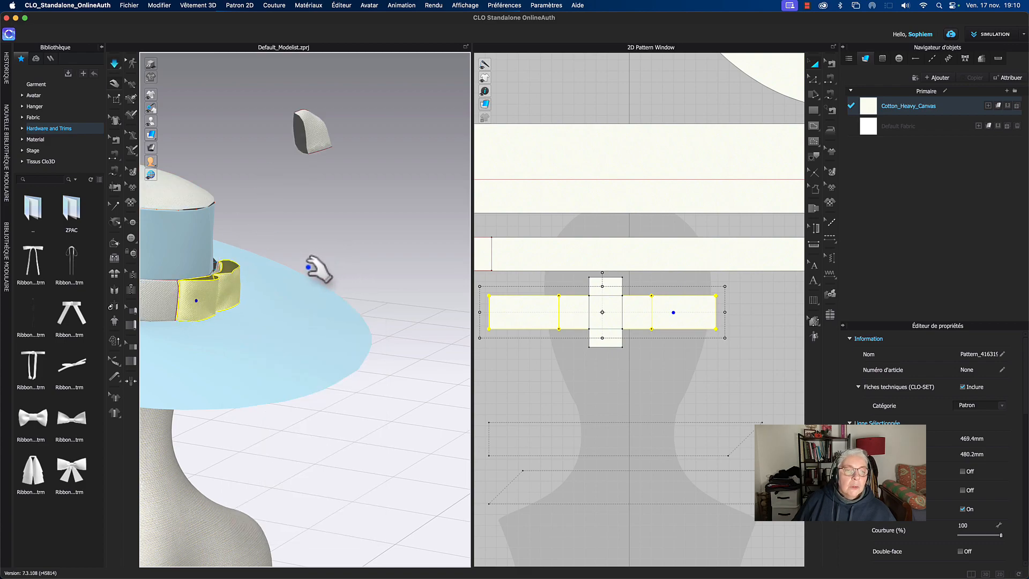
key("space")
key("space")
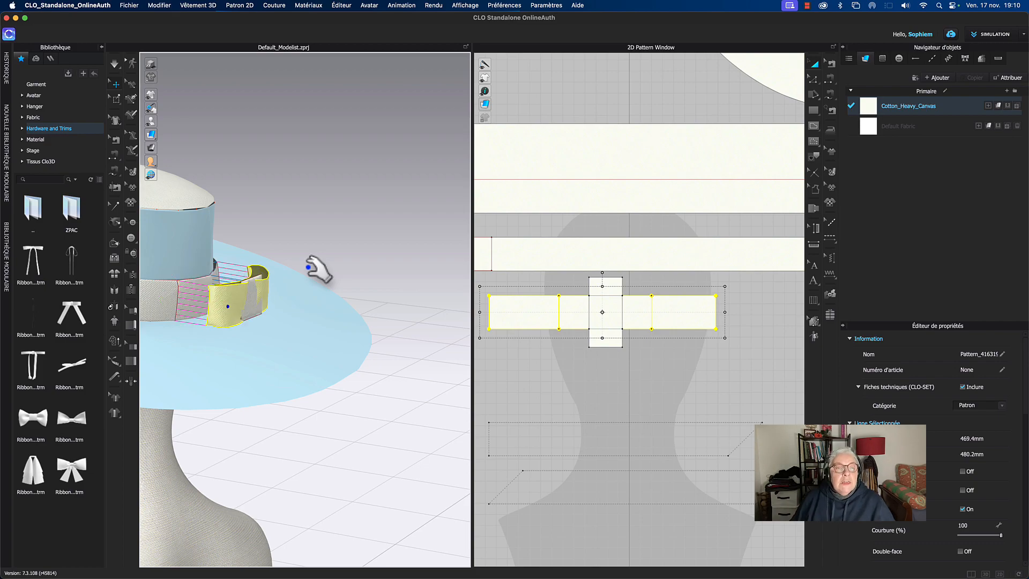
Step: Fold the knot piece's lower flap to an 89° fold angle along its lower internal line
right_click_drag(351, 252, 287, 264)
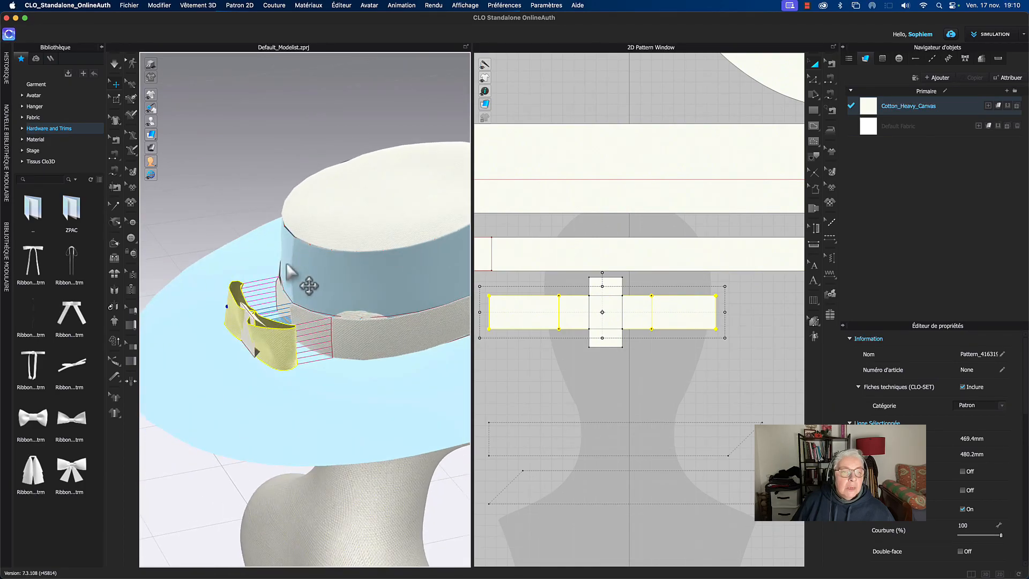
left_click(115, 242)
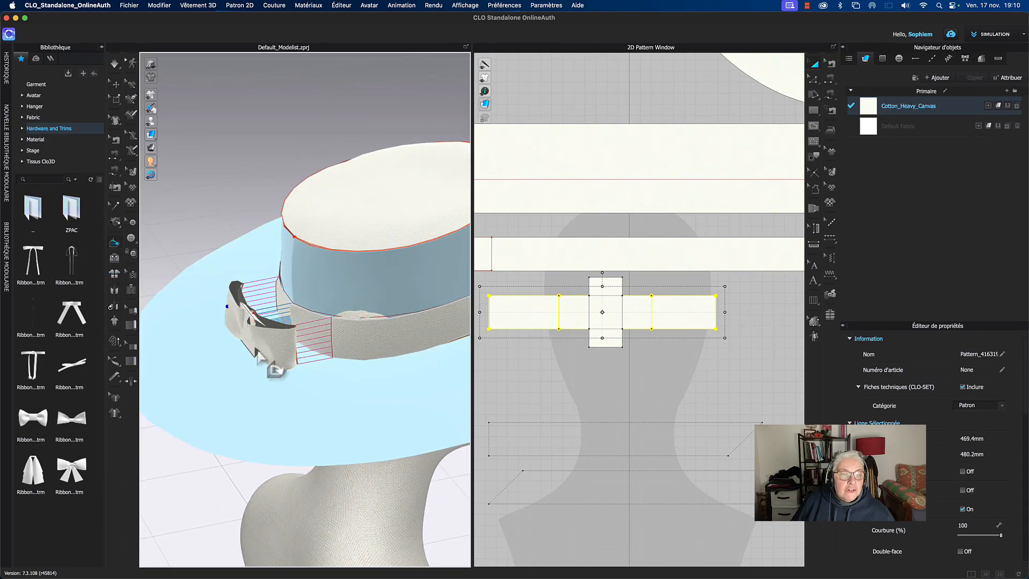
left_click(255, 354)
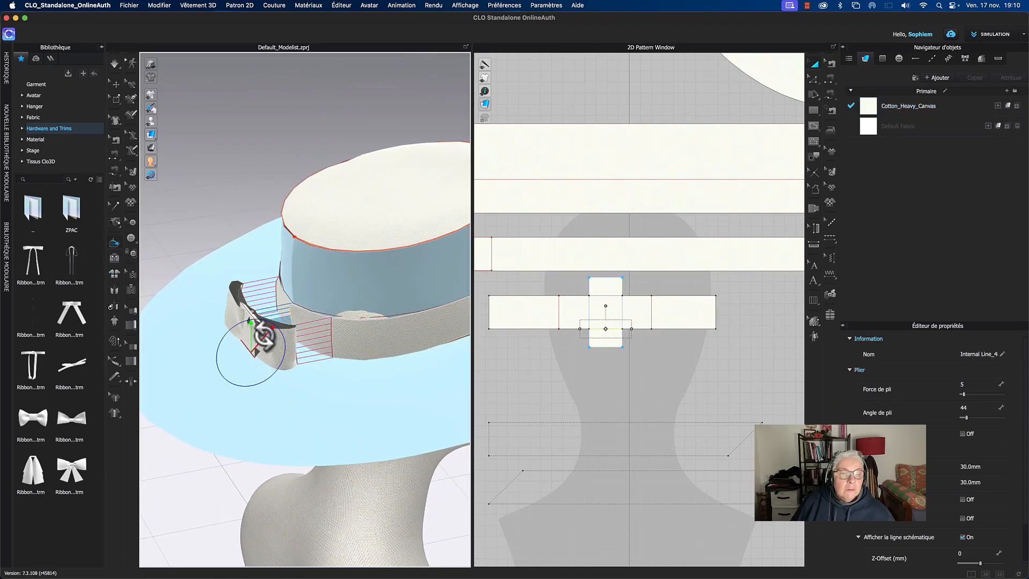
right_click_drag(252, 231, 224, 215)
Step: Simulate the bow with the knot's lower flap folded, and undo the simulated drape
key("q")
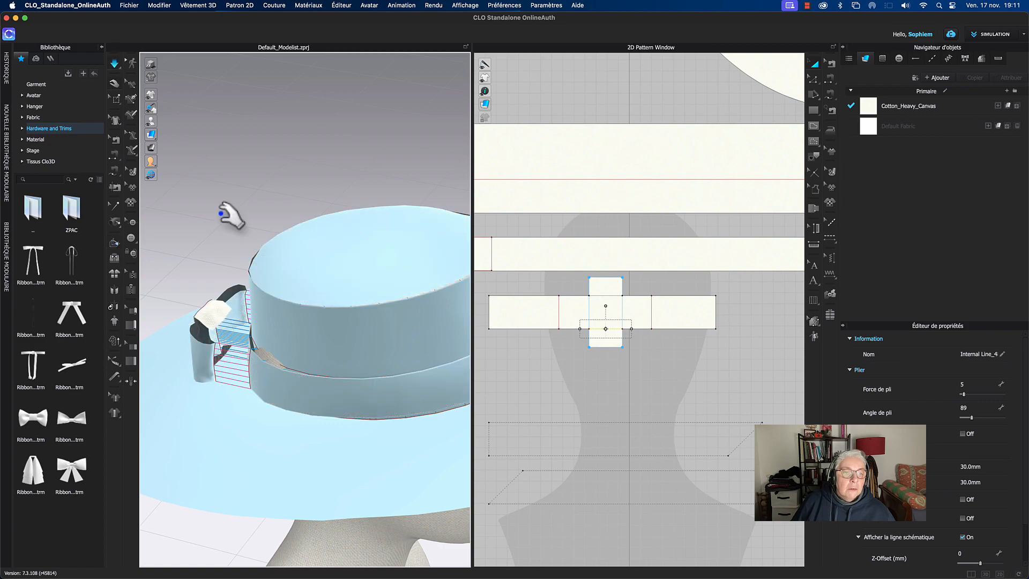
key("space")
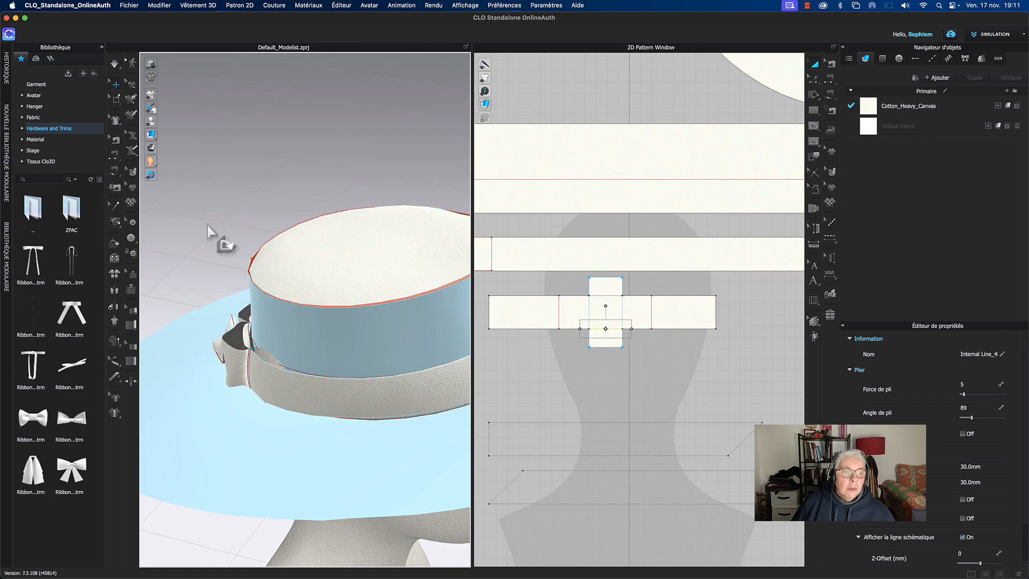
right_click_drag(222, 233, 283, 222)
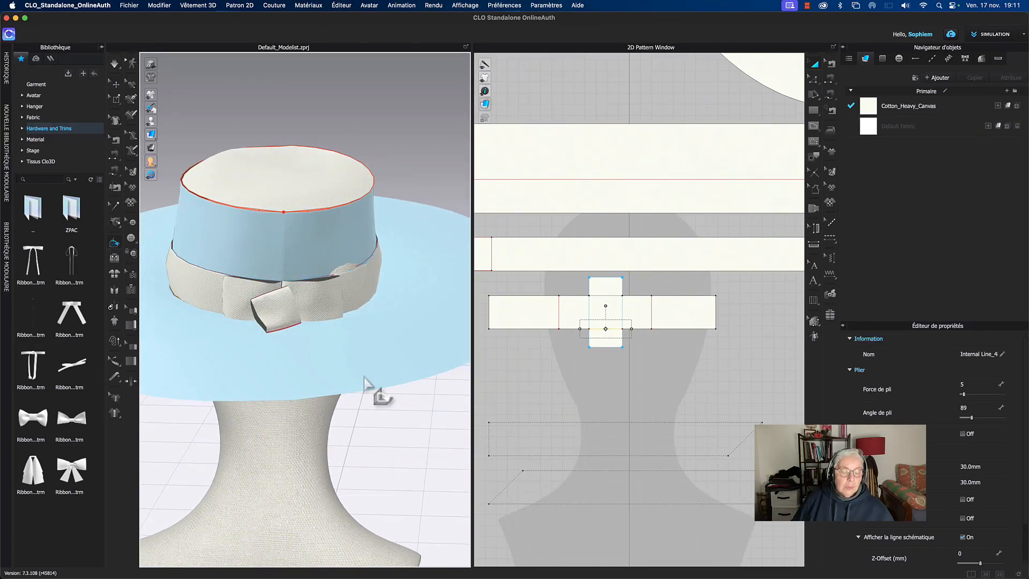
key("super+z")
Step: Fold the knot piece's upper flap to an 83° fold angle along its upper internal line
right_click_drag(360, 379, 366, 355)
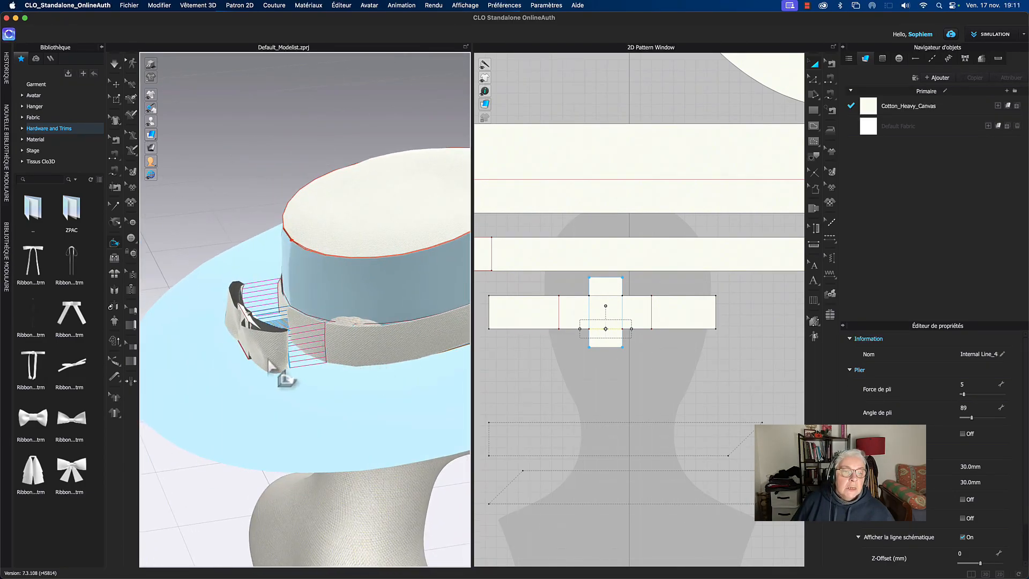
left_click(248, 320)
left_click_drag(261, 328, 265, 317)
right_click_drag(236, 215, 332, 211)
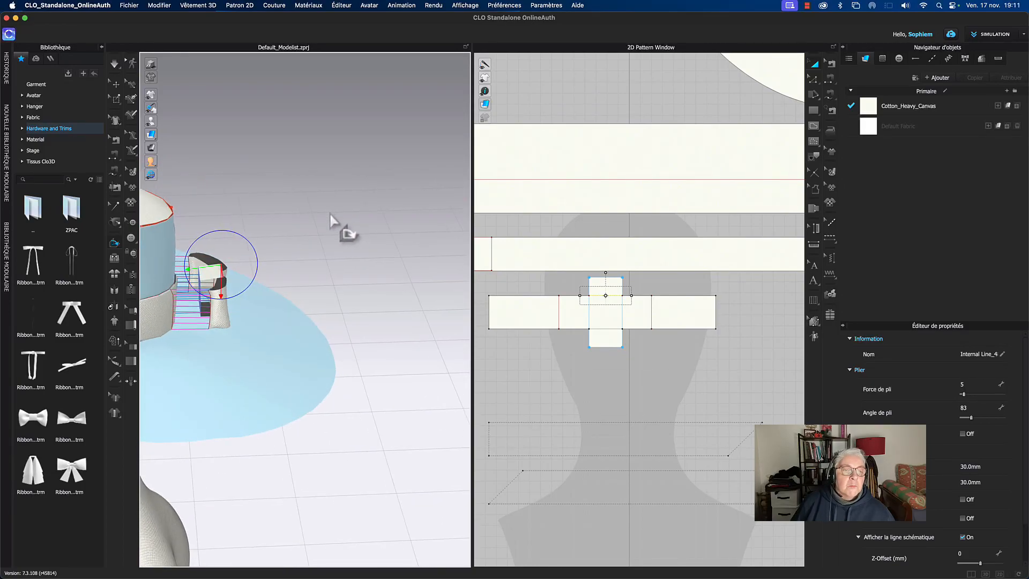
Step: Select the knot piece, simulate the bow with both knot flaps folded, and undo the simulated drape
left_click(116, 83)
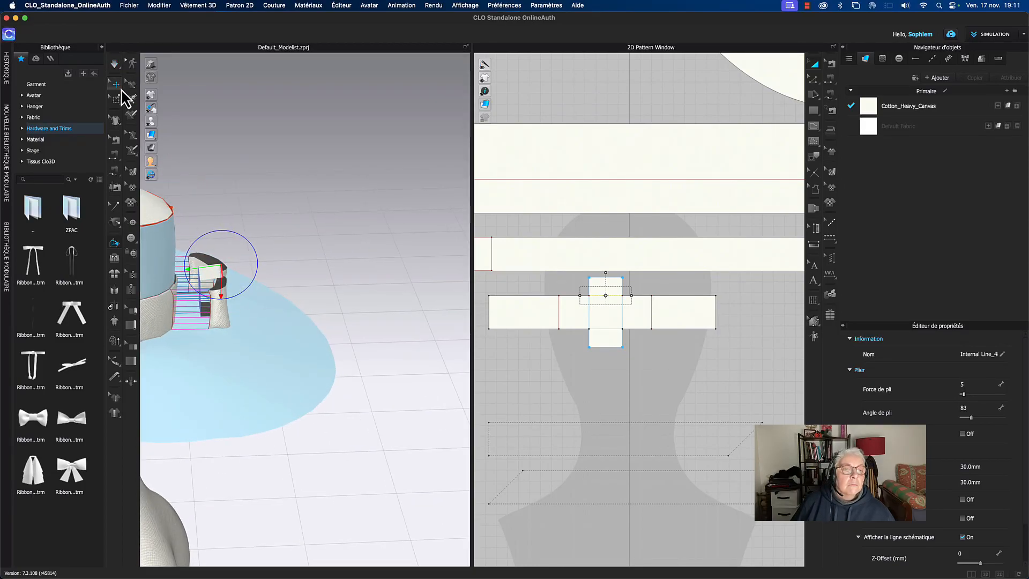
left_click(218, 273)
right_click_drag(294, 253, 193, 255)
key("space")
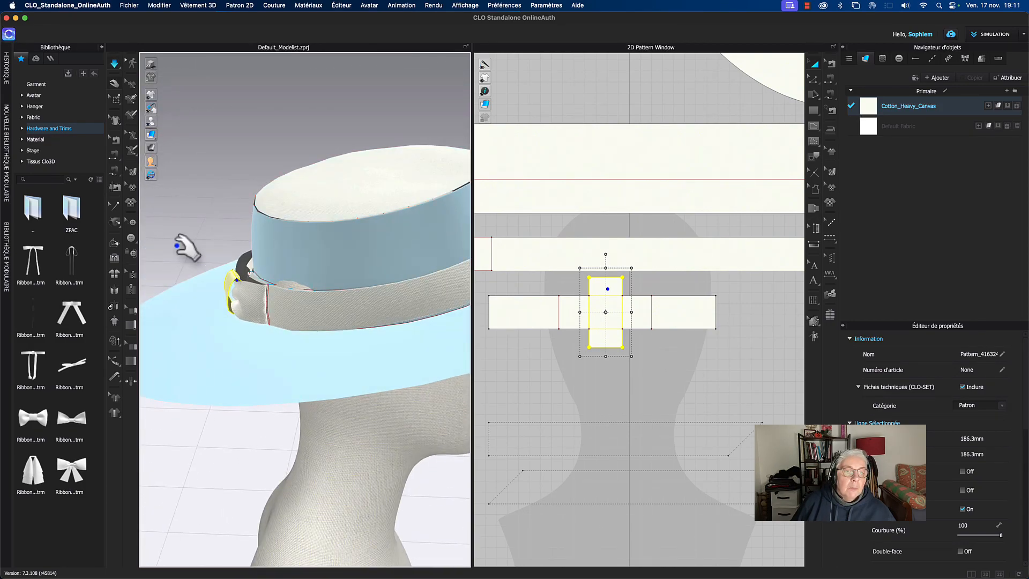
key("space")
key("super+z")
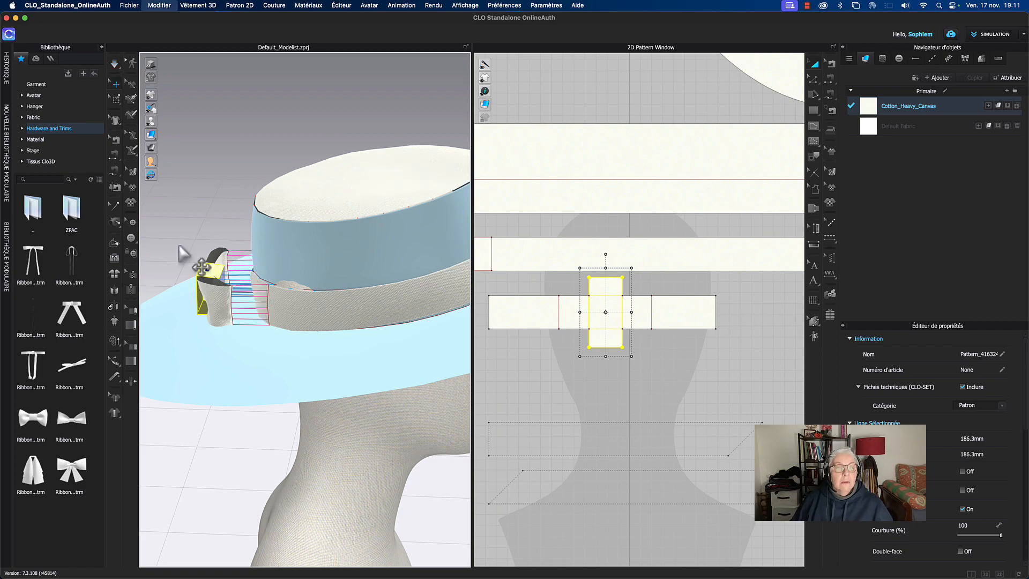
Step: Simulate the bow against the hat band and pull the shortened knot piece outward, clear of the loops
middle_click_drag(192, 216, 211, 209)
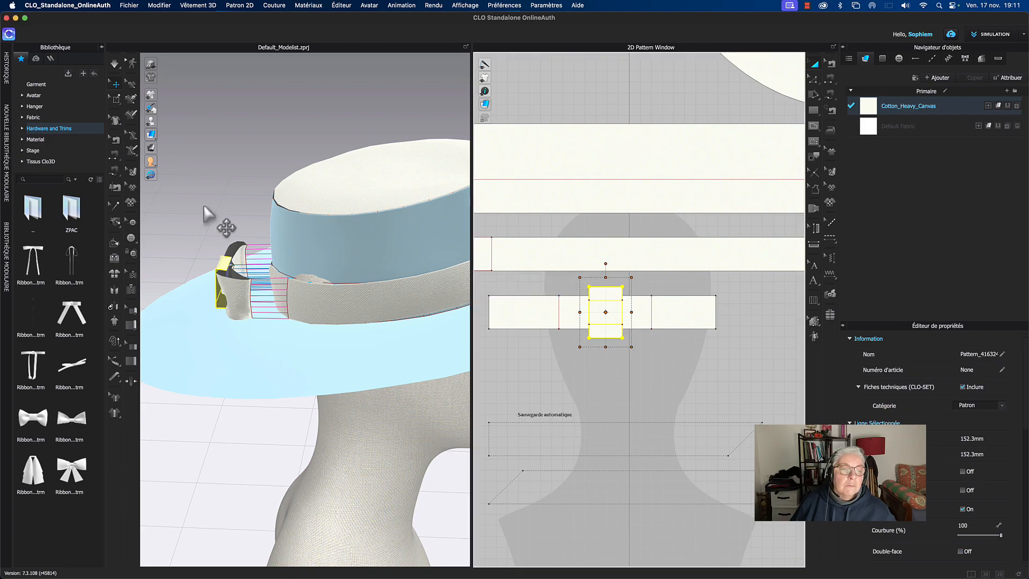
right_click_drag(226, 196, 257, 252)
mouse_move(272, 316)
right_mouse_down()
mouse_move(256, 326)
mouse_move(288, 325)
right_mouse_up()
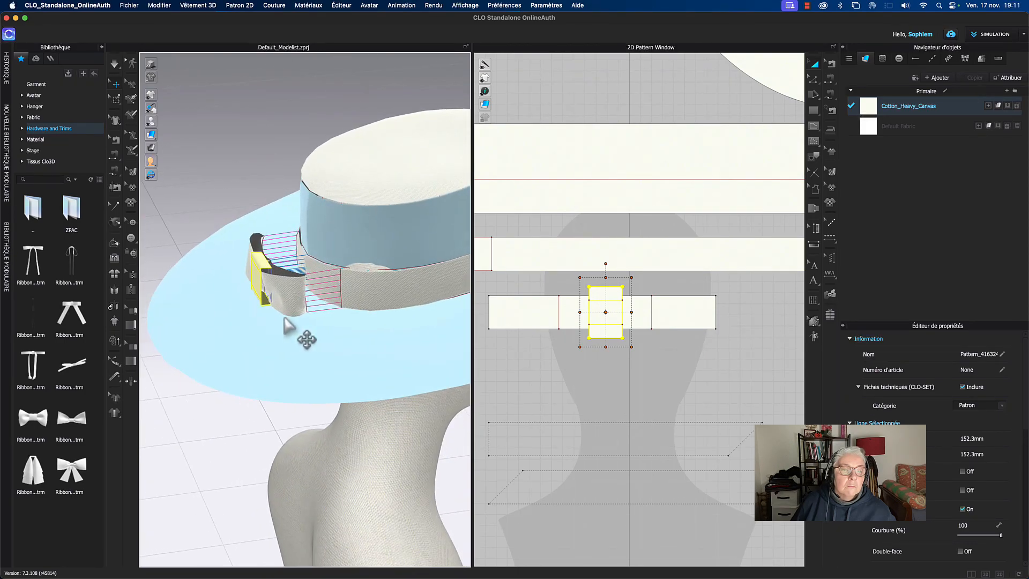
left_click_drag(253, 283, 226, 225)
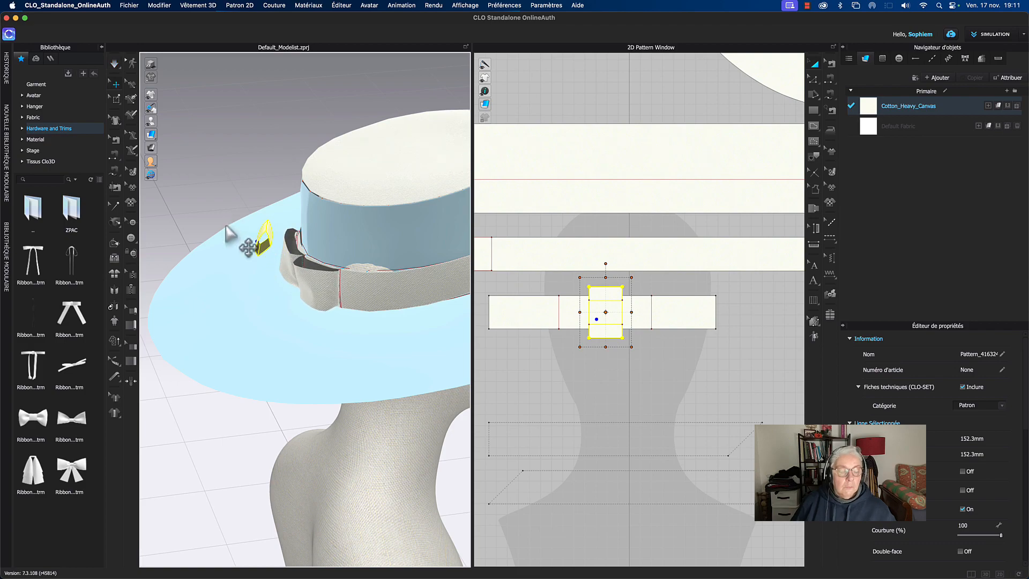
Step: Undo the bow simulation, the outward move and the shortening of the knot piece
key("super+z")
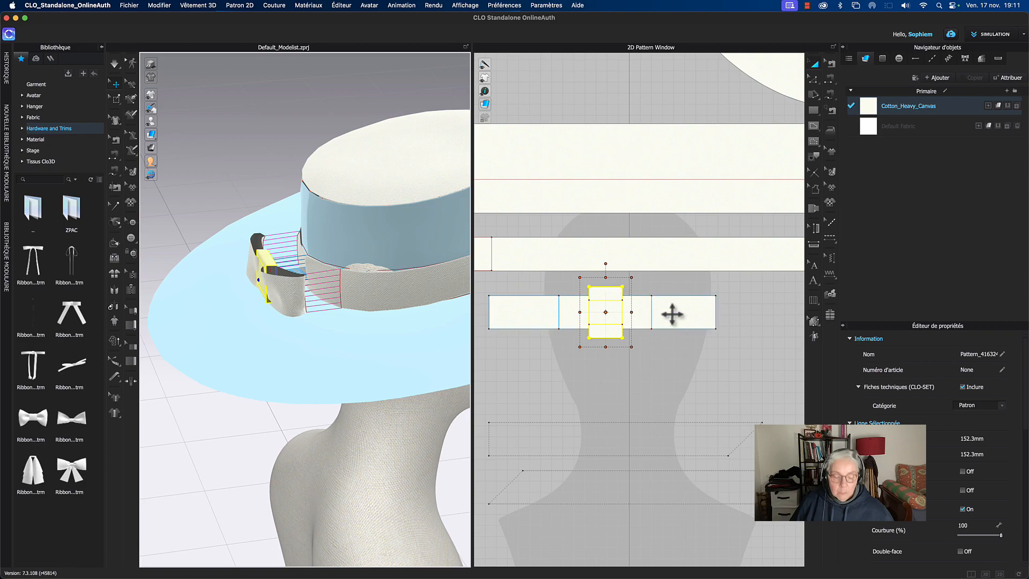
key("super+z")
key("super+z")
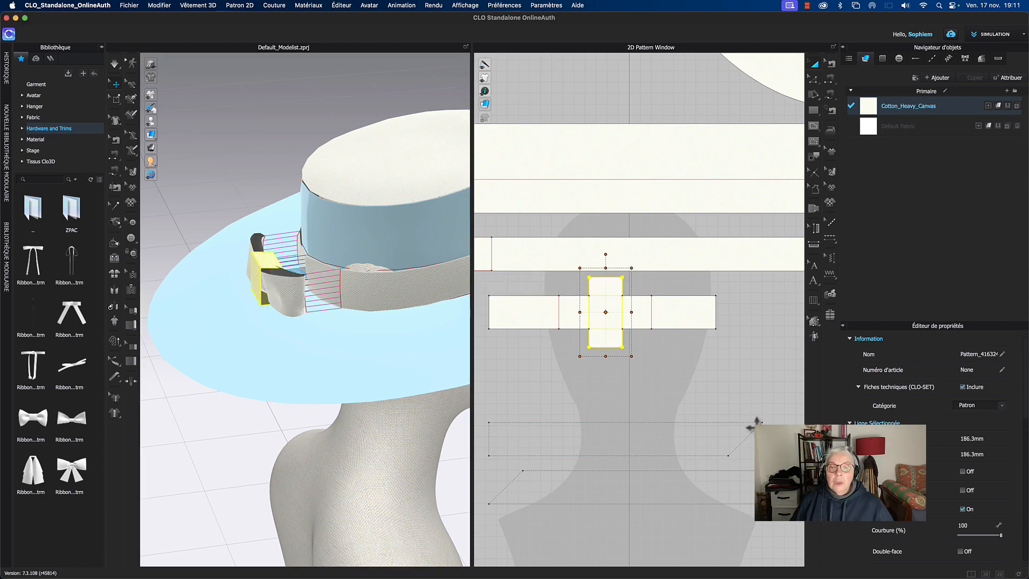
Step: Examine from the side how the folded knot piece wraps around the loop piece and how far its flaps reach
right_click_drag(266, 202, 365, 185)
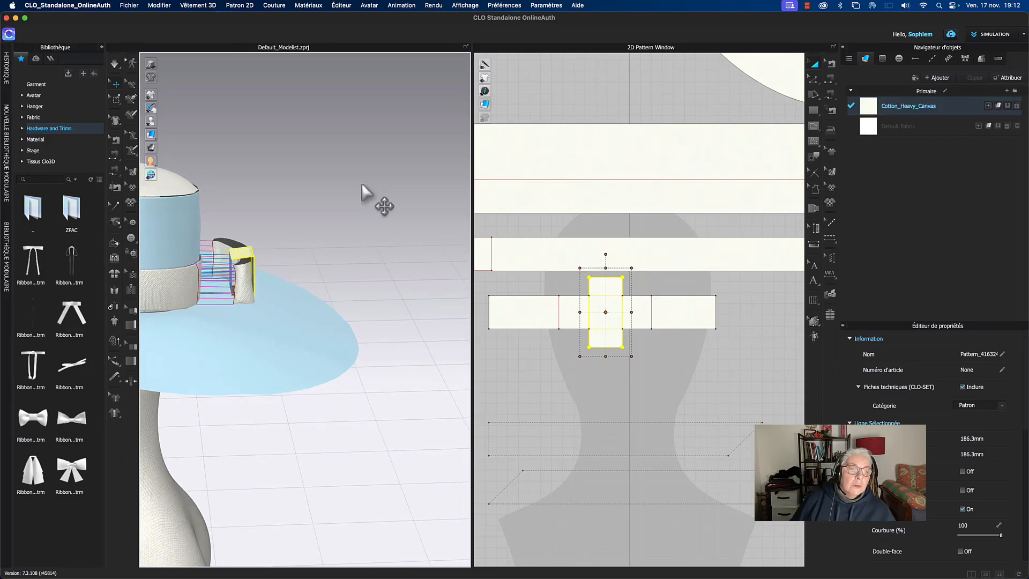
scroll(300, 262, "up", 3)
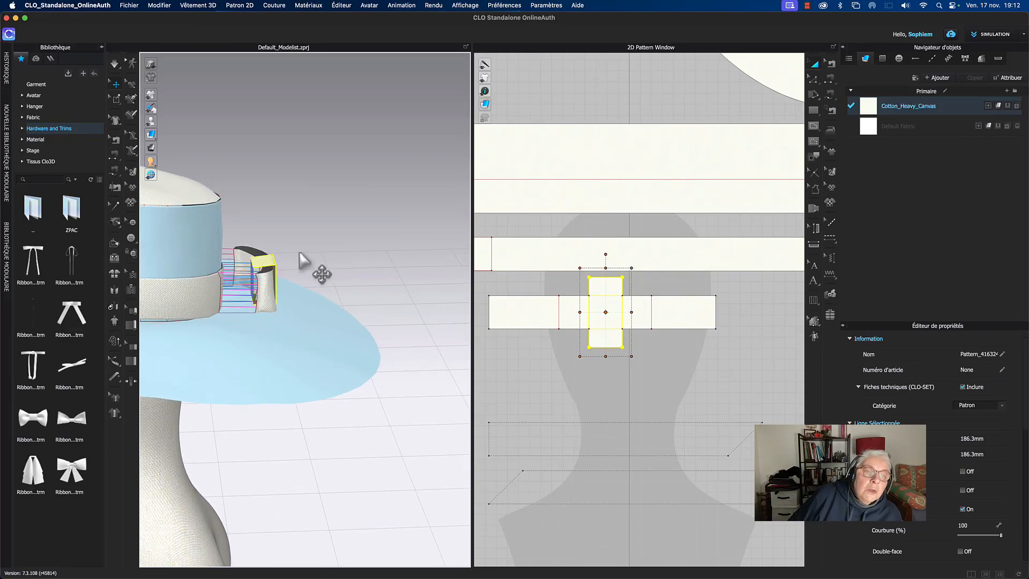
scroll(300, 262, "up", 5)
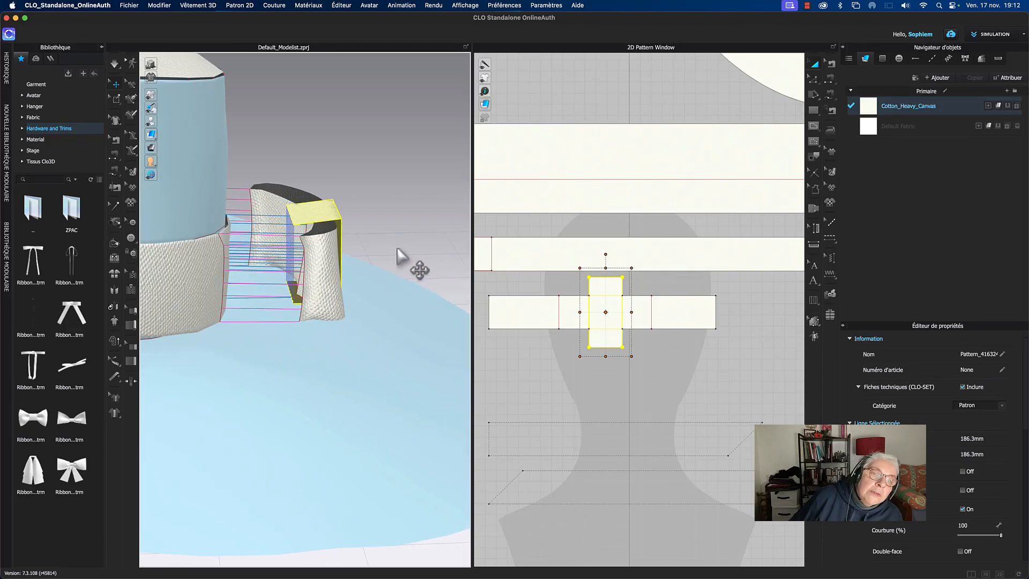
scroll(402, 263, "up", 1)
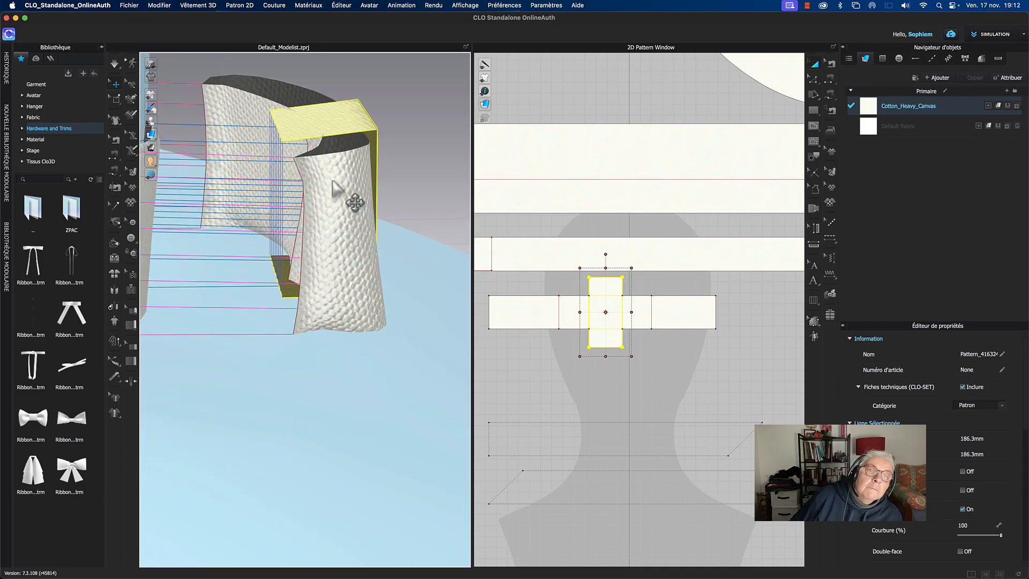
mouse_move(337, 199)
right_mouse_down()
mouse_move(354, 197)
mouse_move(344, 207)
mouse_move(307, 198)
mouse_move(325, 202)
right_mouse_up()
left_click(320, 197)
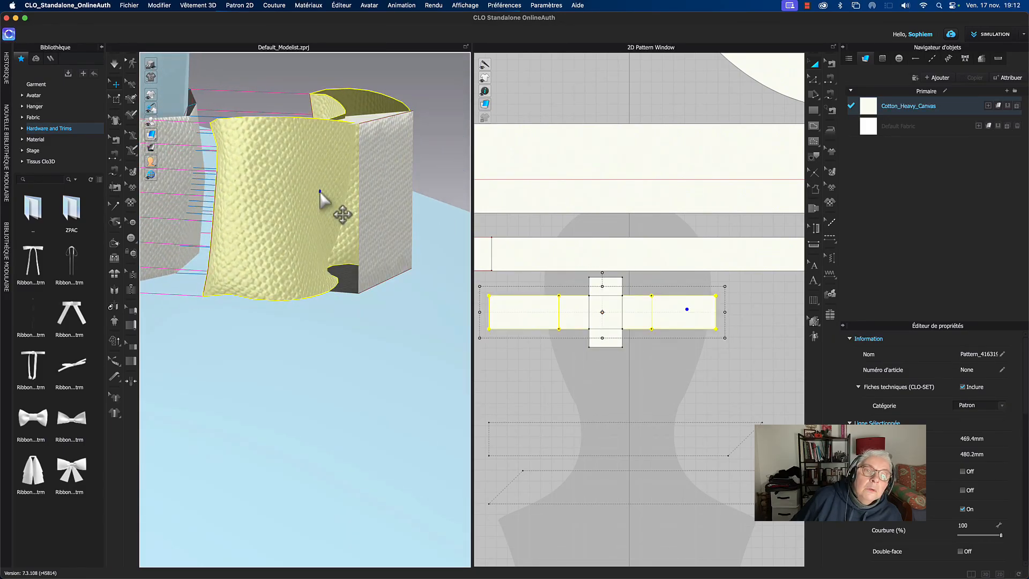
left_click(372, 139)
right_click_drag(410, 98, 419, 101)
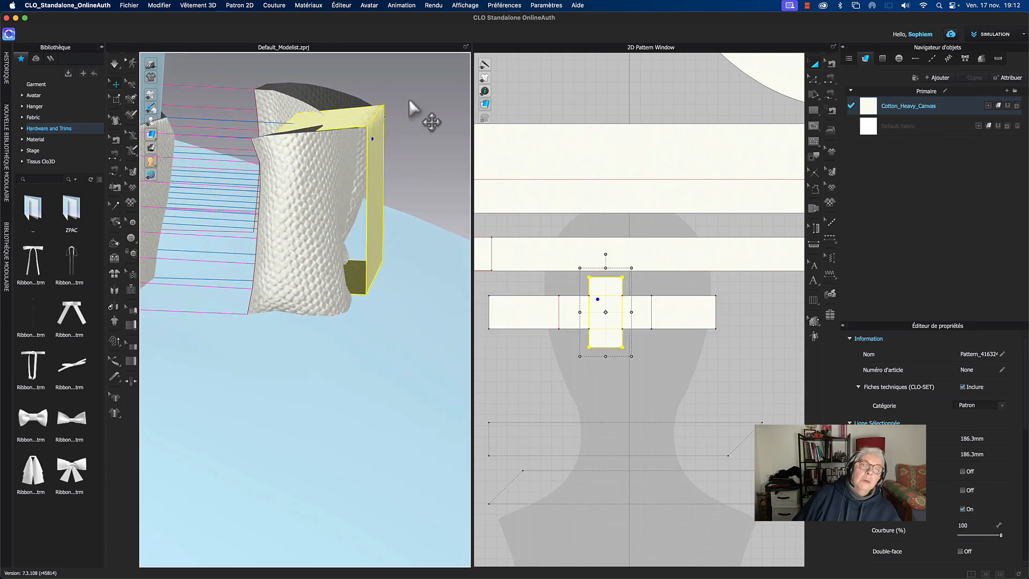
mouse_move(380, 172)
right_mouse_down()
mouse_move(390, 172)
mouse_move(374, 182)
right_mouse_up()
right_click_drag(390, 147, 401, 168)
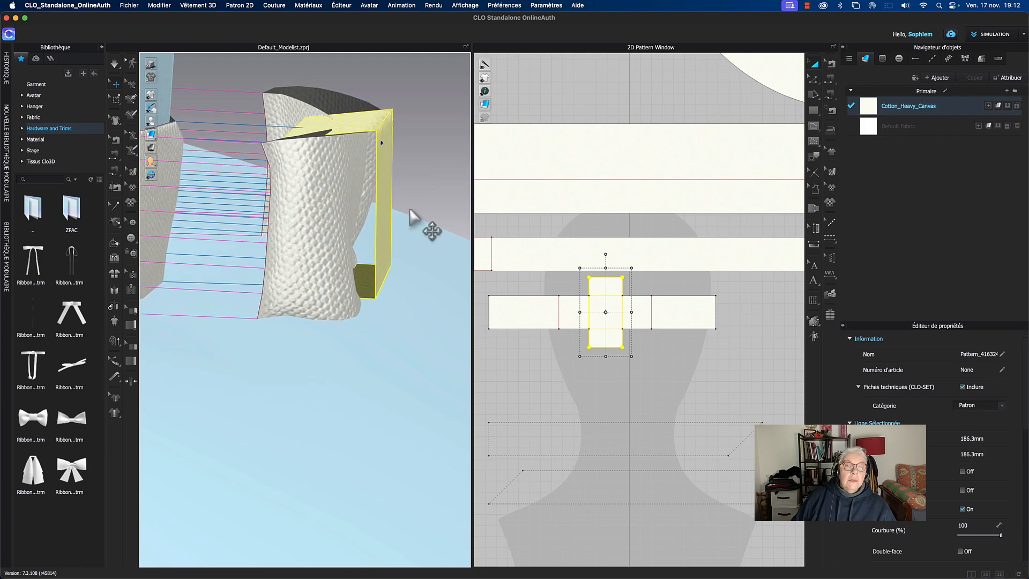
right_click_drag(408, 255, 408, 252)
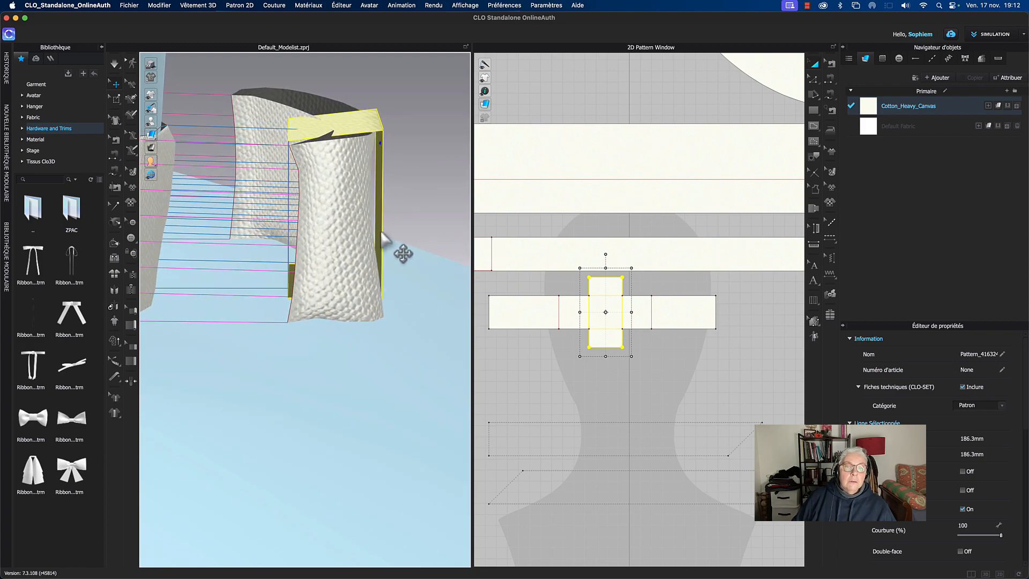
Step: Lengthen the knot piece by moving its upper and lower end edges outward, to a total length of about 76 mm
left_click(591, 388)
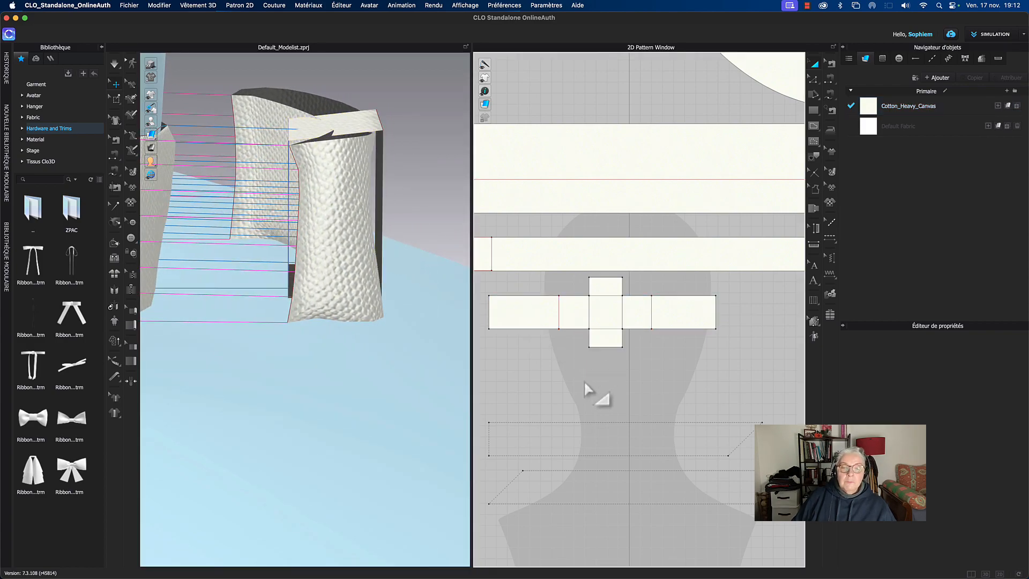
scroll(642, 278, "up", 3)
right_click_drag(639, 291, 664, 300)
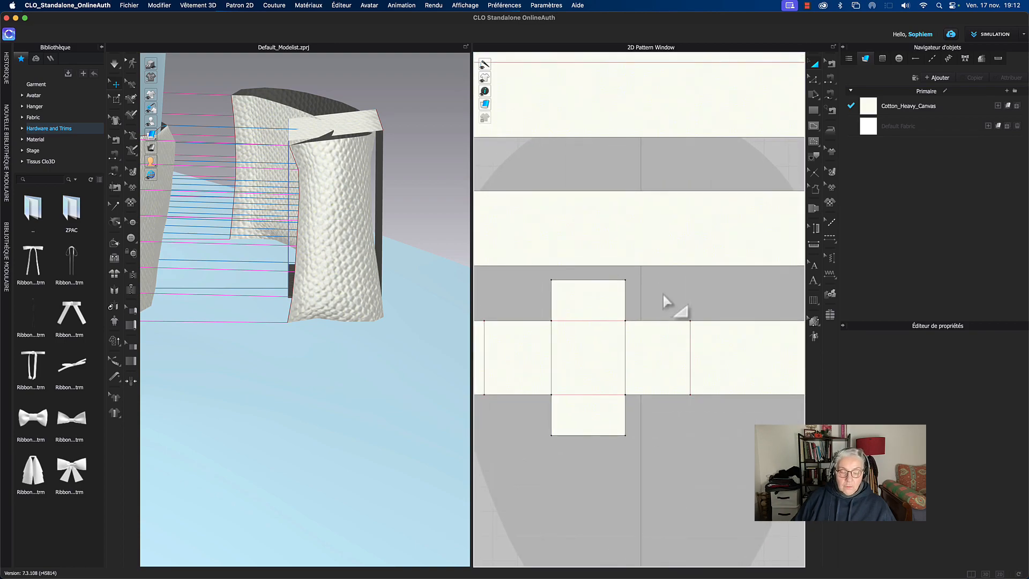
left_click_drag(597, 282, 596, 264)
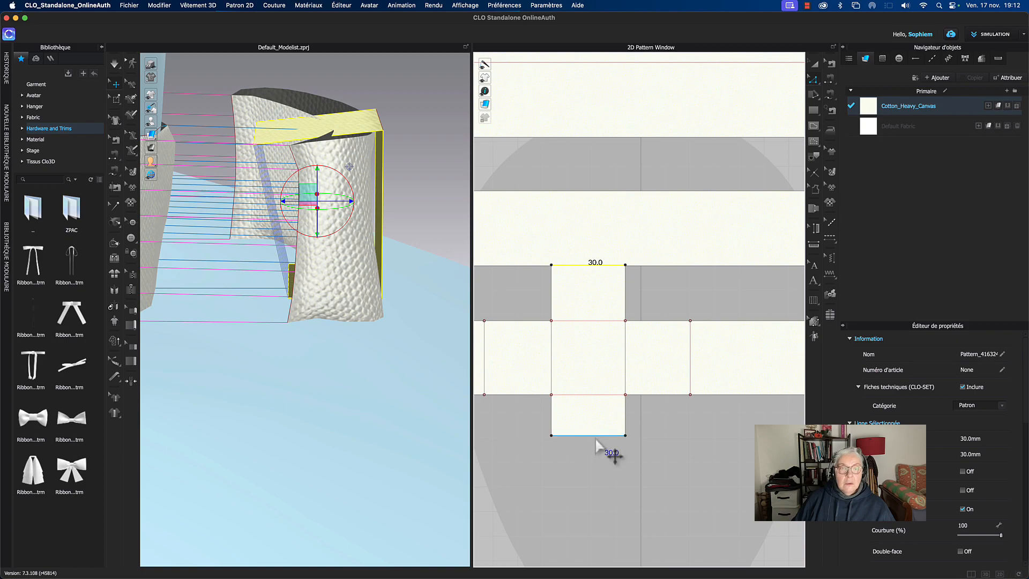
left_click_drag(594, 438, 595, 453)
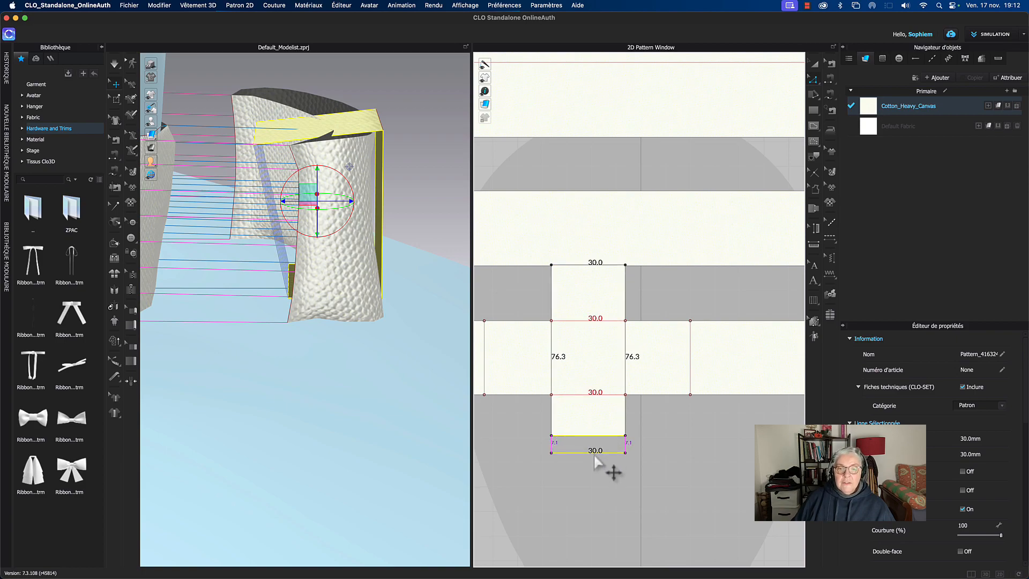
Step: Select the knot piece, simulate the bow with the lengthened flaps, and undo the simulated drape
right_click_drag(436, 364, 425, 230)
left_click(417, 226)
right_click_drag(432, 395, 437, 364)
left_click(302, 207)
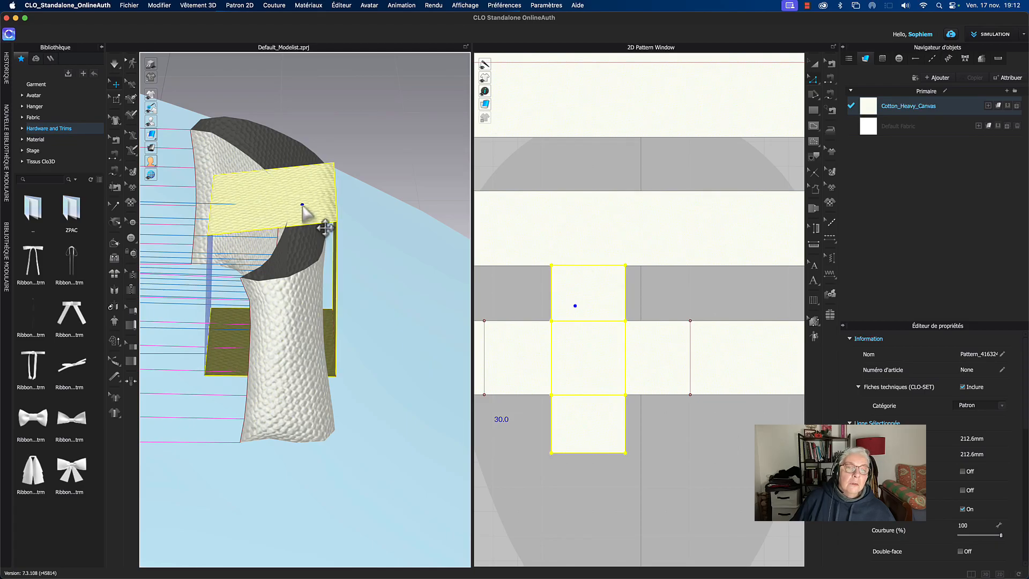
key("space")
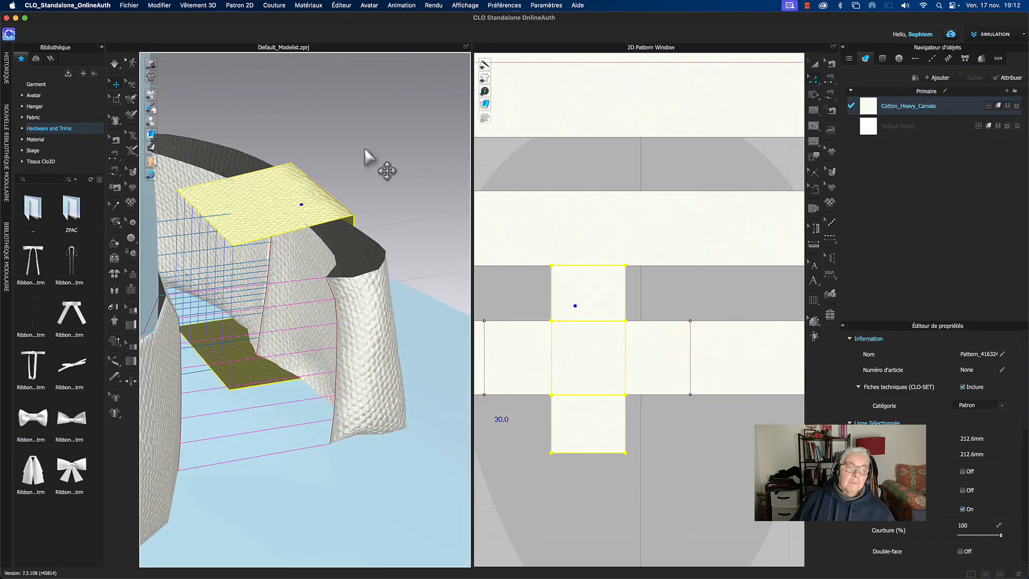
right_click_drag(341, 171, 371, 132)
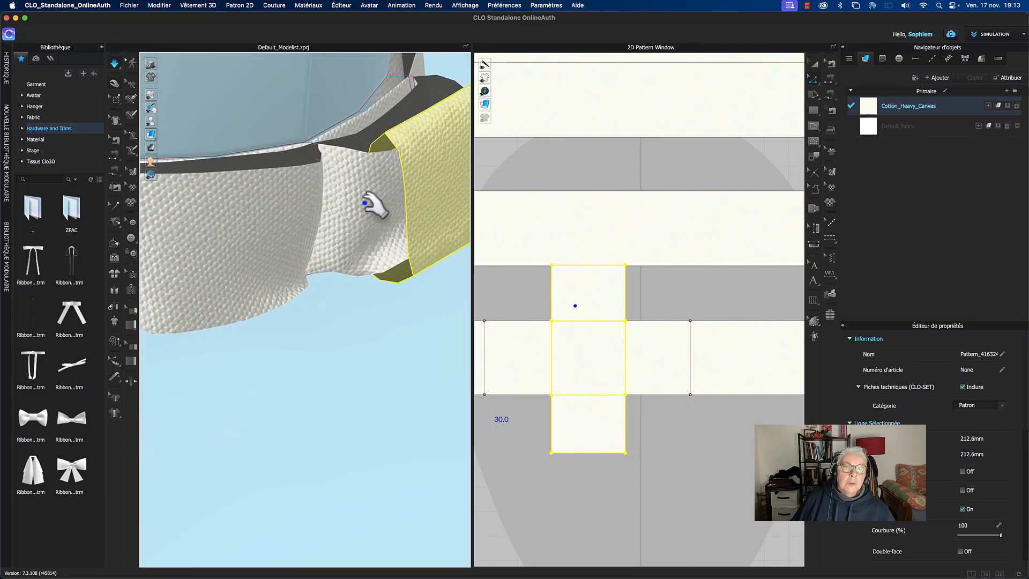
key("super+z")
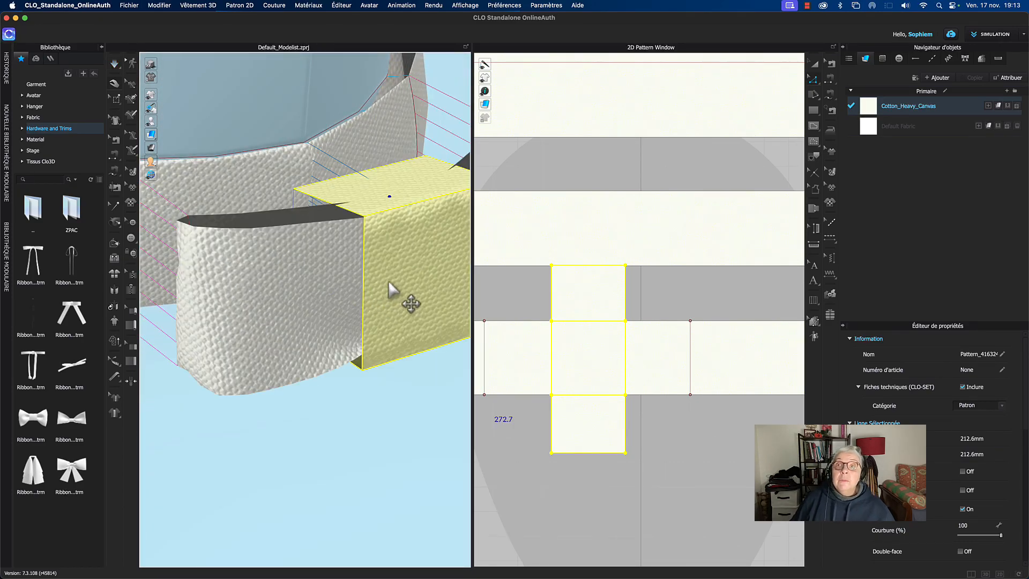
Step: Draw an internal line across the knot piece's upper flap and another across its lower flap, each about 11 mm from the end edge
right_click_drag(388, 323, 423, 320)
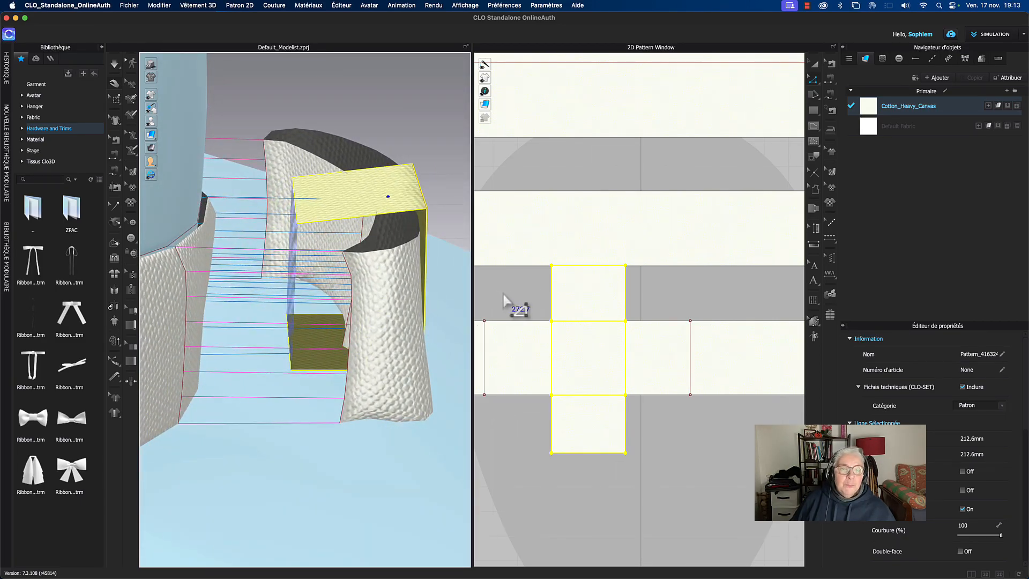
left_click(510, 191)
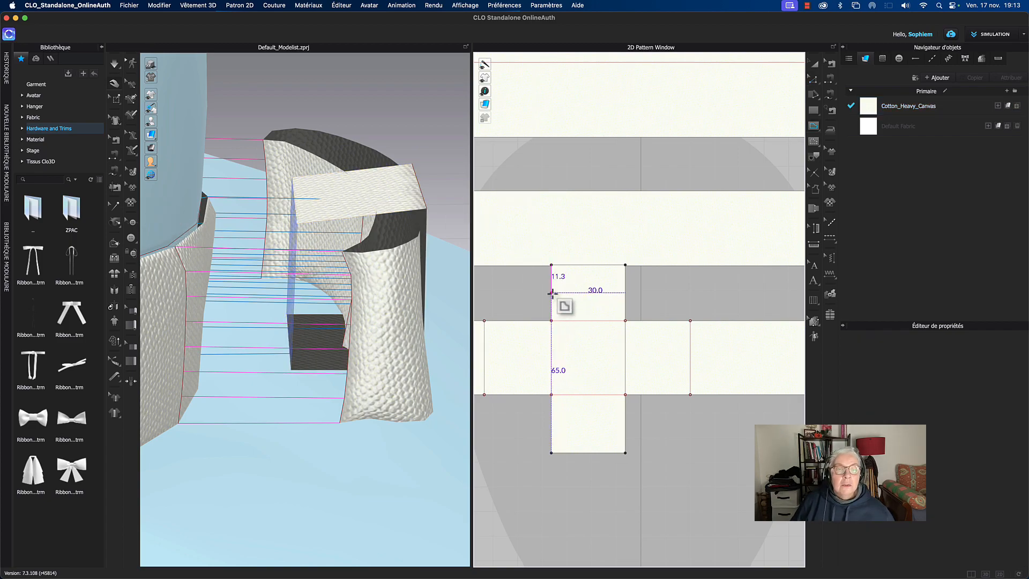
left_click(624, 292)
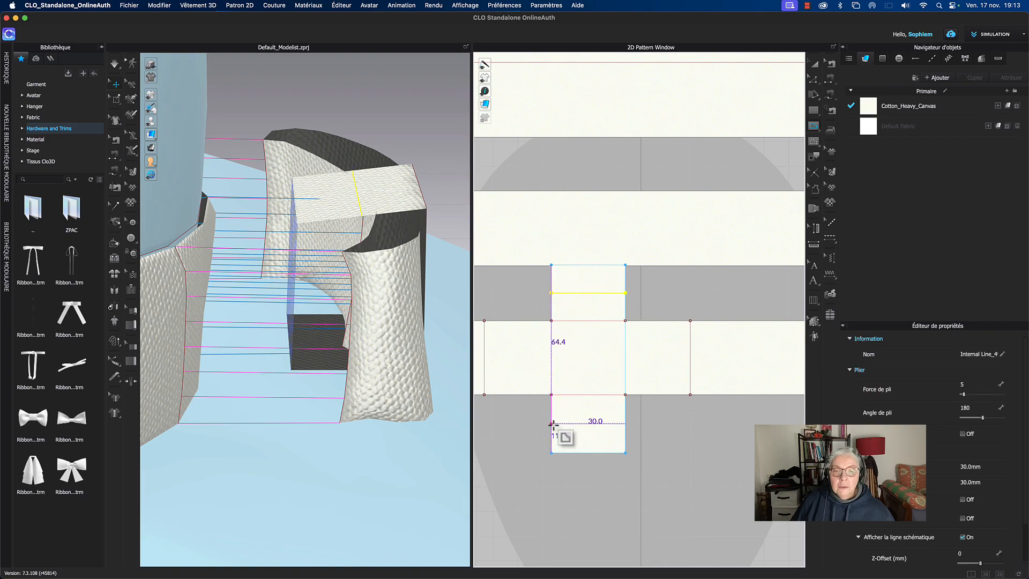
left_click(627, 432)
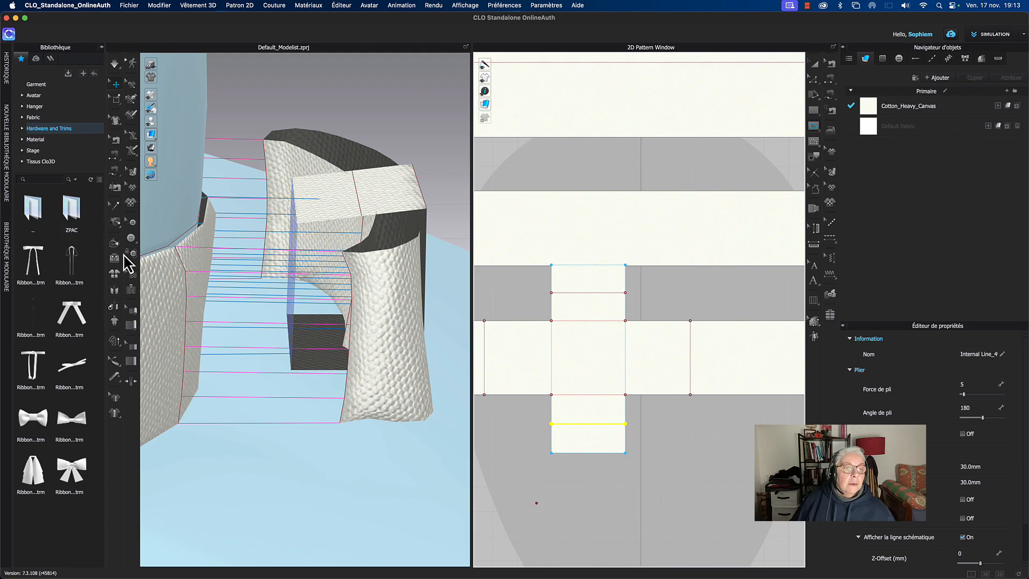
Step: Fold the knot piece's upper flap along its new internal line to a 123° fold angle
left_click(114, 244)
left_click(356, 195)
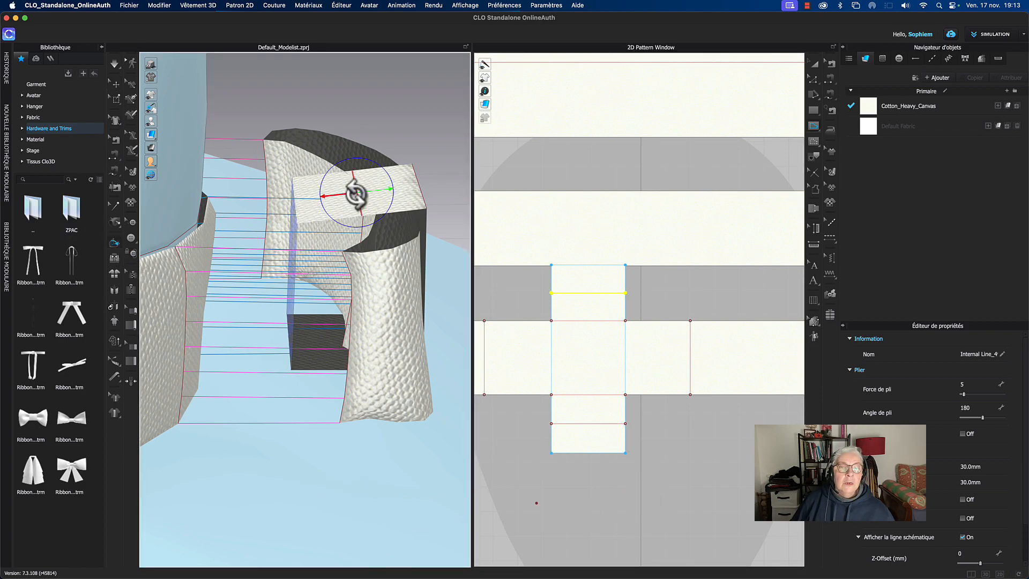
left_click_drag(343, 197, 350, 213)
Step: Fold the end of the knot piece's lower flap inward along its new internal line
scroll(427, 433, "up", 6)
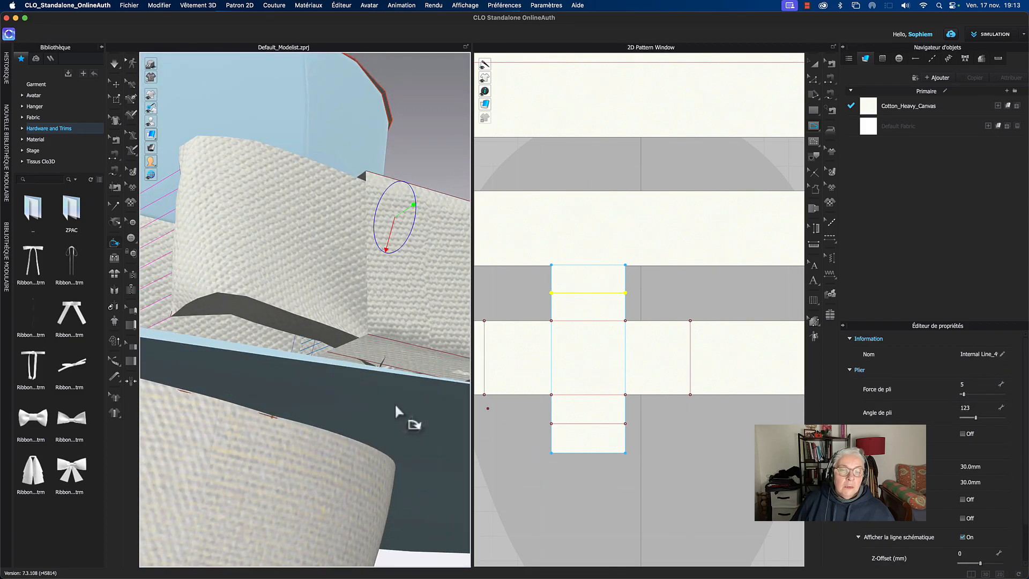
left_click(378, 369)
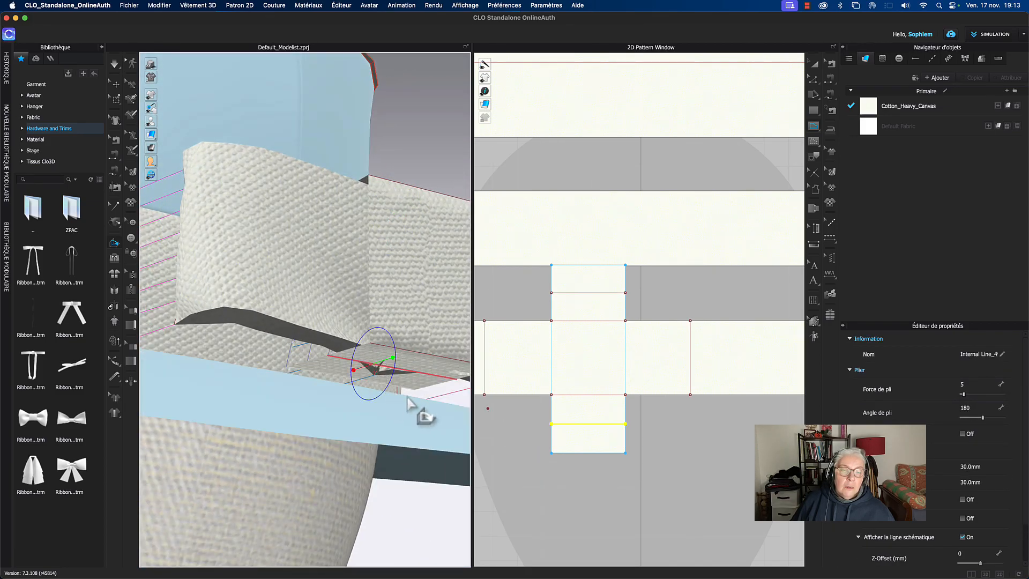
scroll(426, 416, "down", 5)
right_click_drag(428, 415, 443, 419)
left_click_drag(333, 362, 342, 345)
right_click_drag(312, 155, 323, 176)
Step: Simulate the bow with the refolded knot flaps to draw the loops against the hat band, and select the knot piece
left_click(116, 84)
right_click_drag(412, 125, 391, 193)
key("space")
left_click(444, 212)
right_click_drag(429, 223, 371, 260)
Step: Try to simulate the knot piece around the loops further, and undo the last two drape changes
key("space")
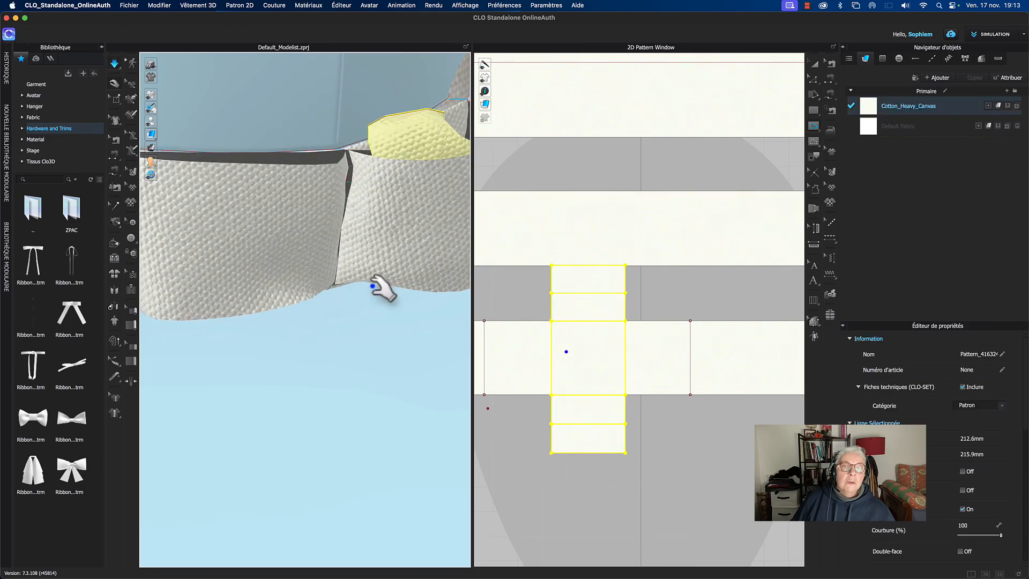
key("space")
key("super+z")
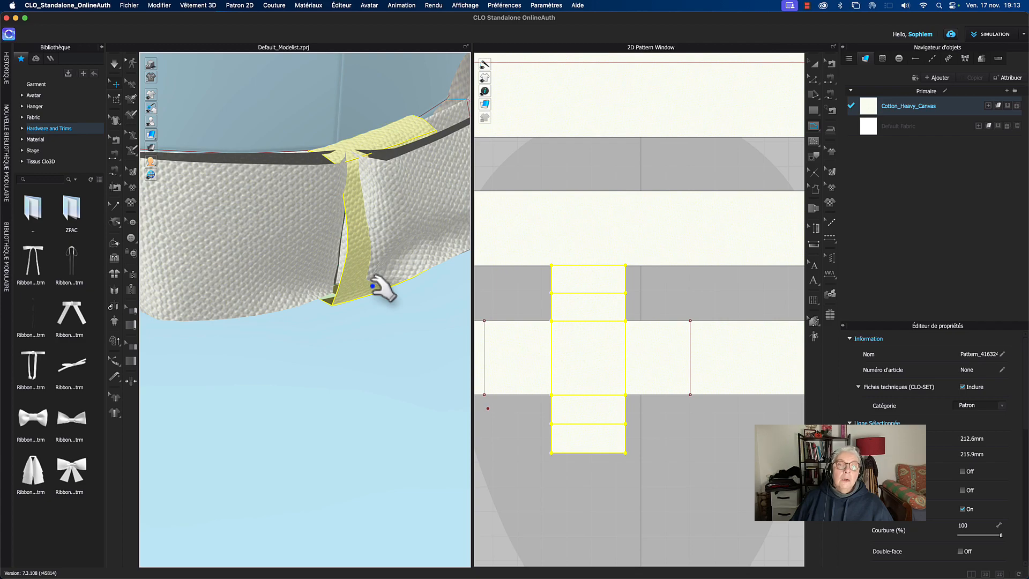
key("super+z")
right_click_drag(382, 290, 311, 253)
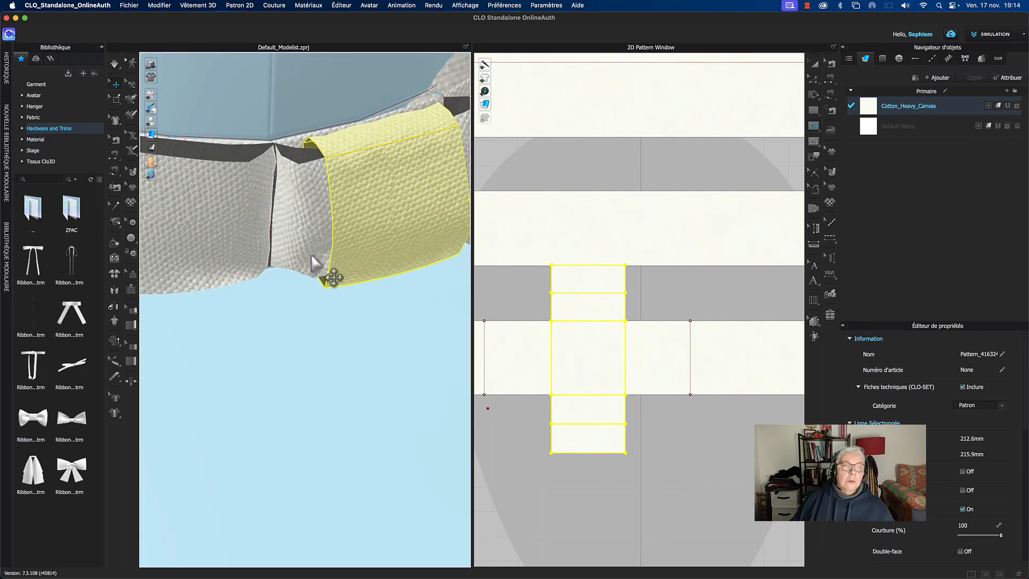
Step: Select the bow's loop piece and stiffen it with the Rigidifier option
left_click(310, 252)
left_click(260, 305)
left_click(235, 259)
right_click(235, 257)
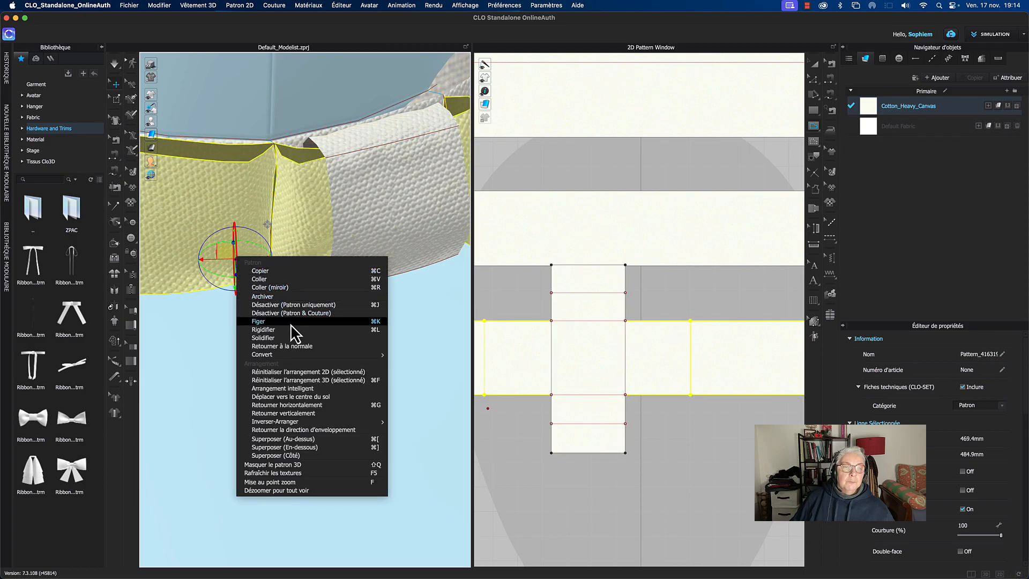
left_click(282, 329)
right_click_drag(319, 305, 343, 319)
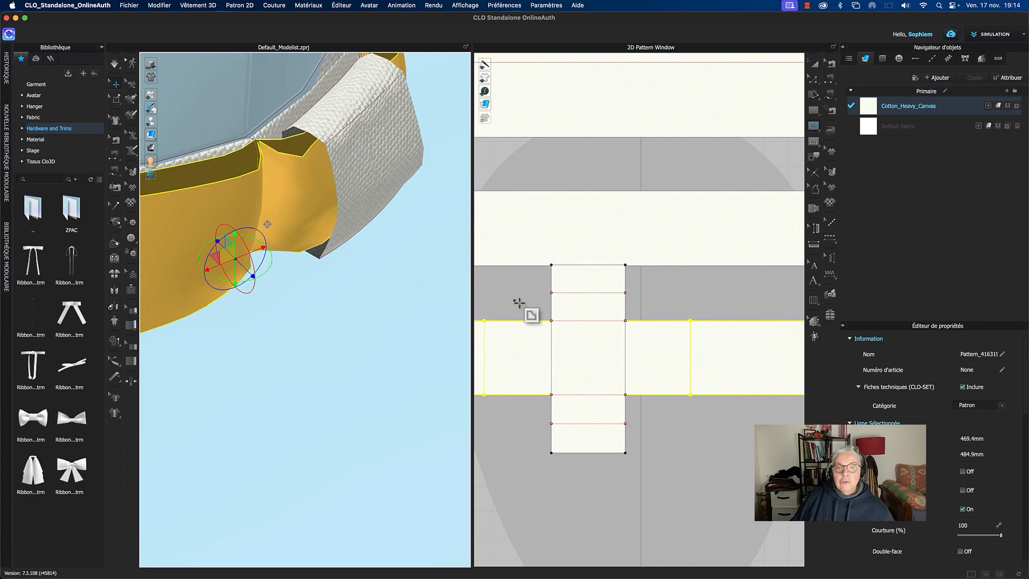
Step: Move the knot piece's 2D pattern directly below the loop piece, clear of any overlap, and deselect it
right_click_drag(528, 303, 557, 291)
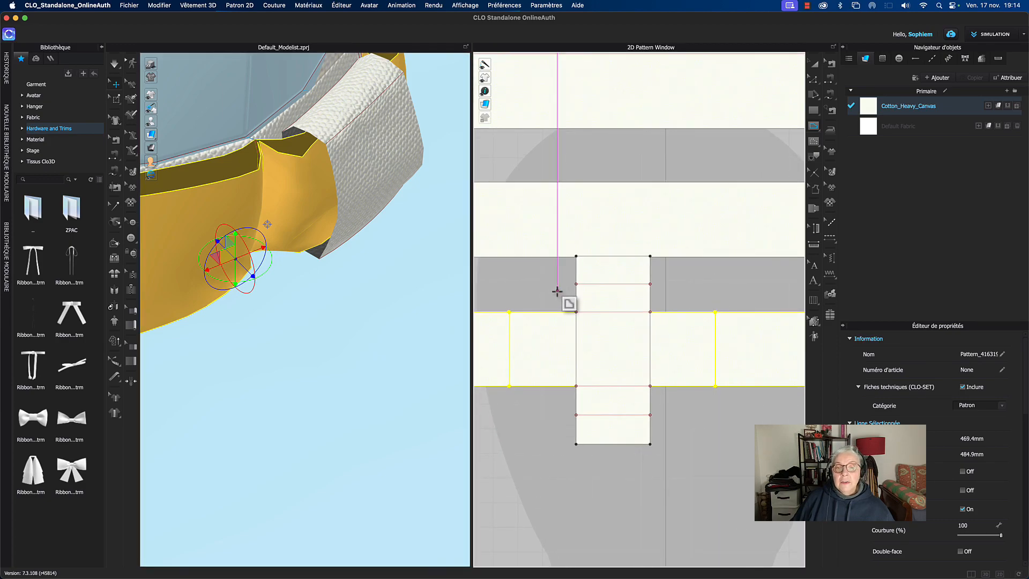
scroll(557, 290, "down", 5)
left_click(813, 65)
left_click_drag(587, 311, 589, 359)
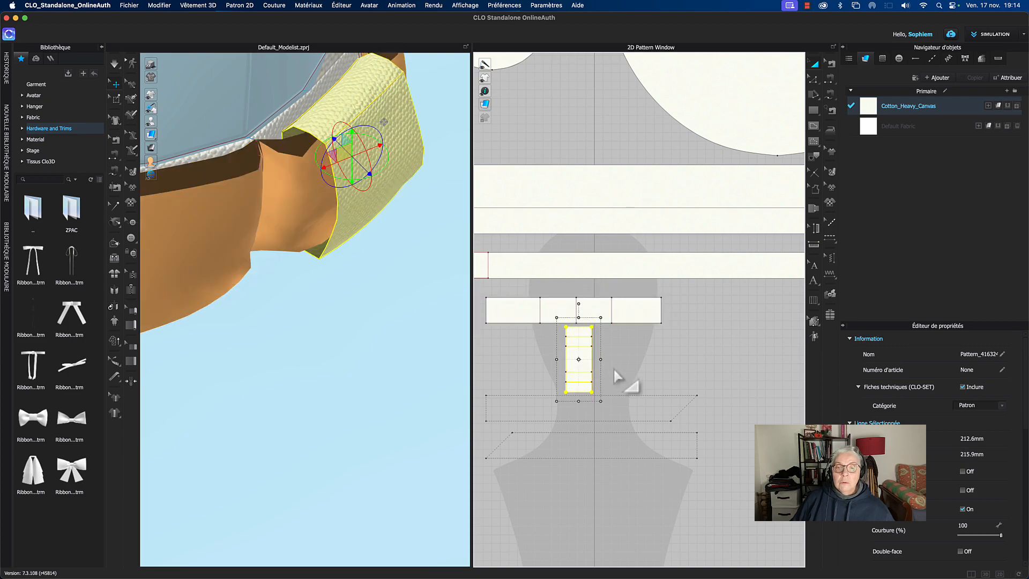
left_click(622, 373)
Step: Display the pattern sewing and inspect the seam between the loop piece's centre line and the end of the hat band
key("b")
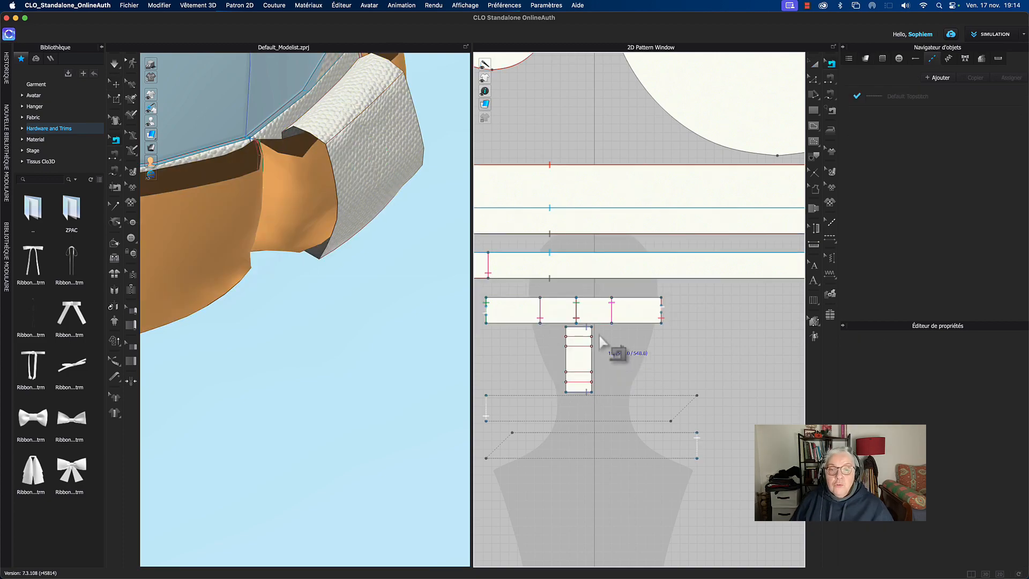
left_click(577, 314)
middle_click_drag(613, 358, 656, 351)
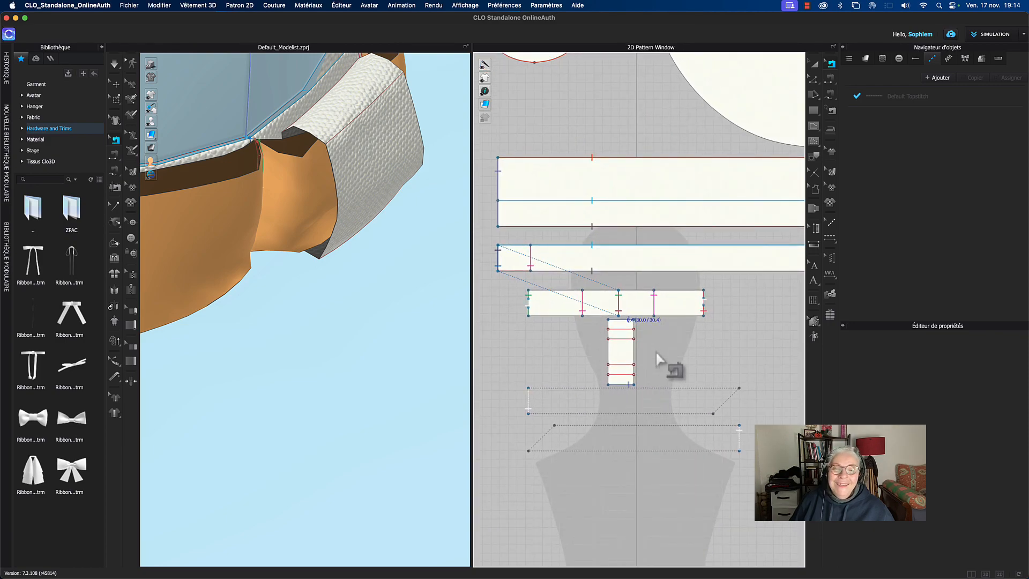
scroll(657, 353, "down", 2)
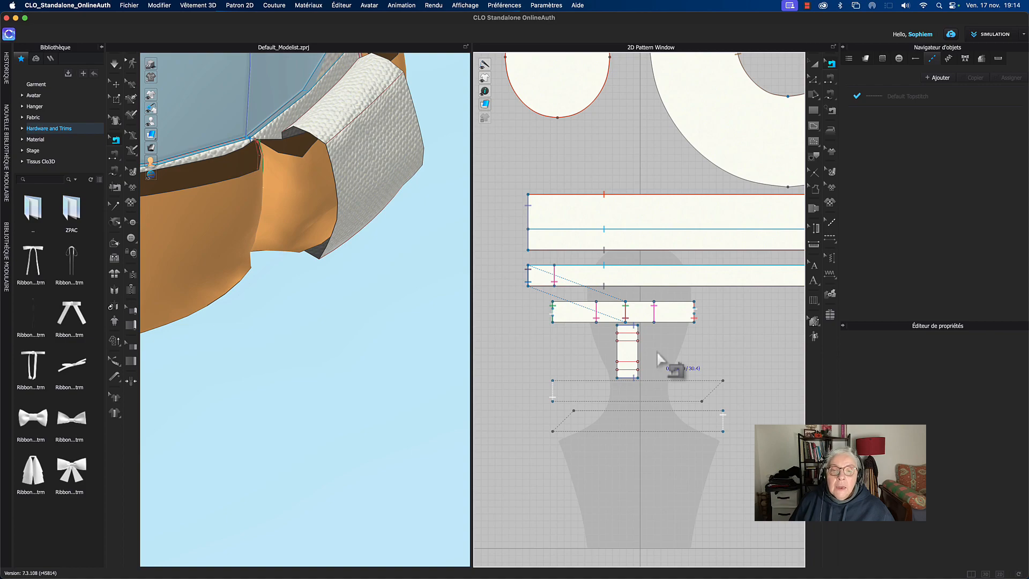
Step: Examine the overlapping seams on the loop piece's centre line and single out the one joined to the hat band's end
left_click(626, 310)
left_click(660, 325)
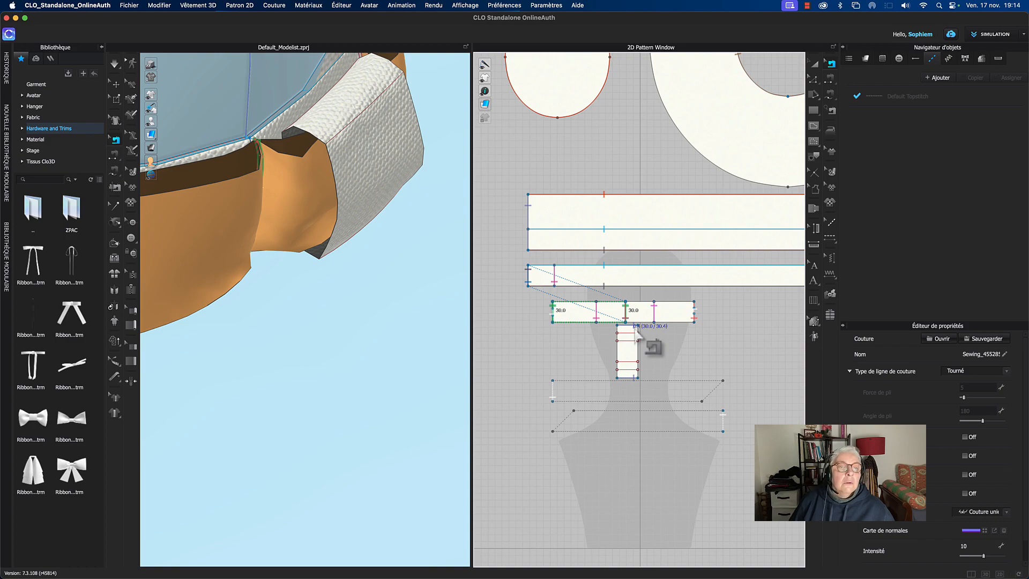
left_click(578, 360)
scroll(589, 349, "up", 3)
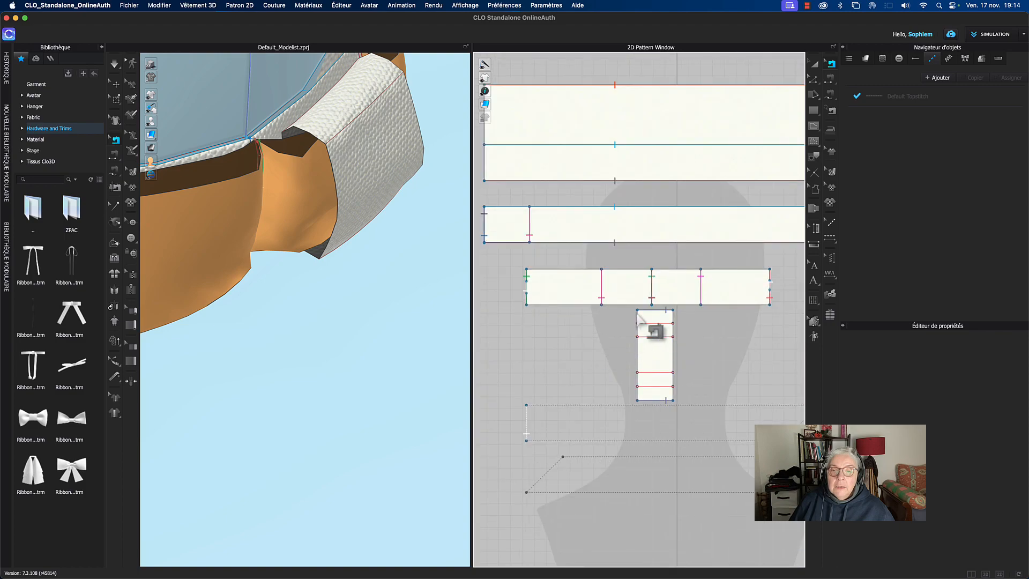
left_click(652, 299)
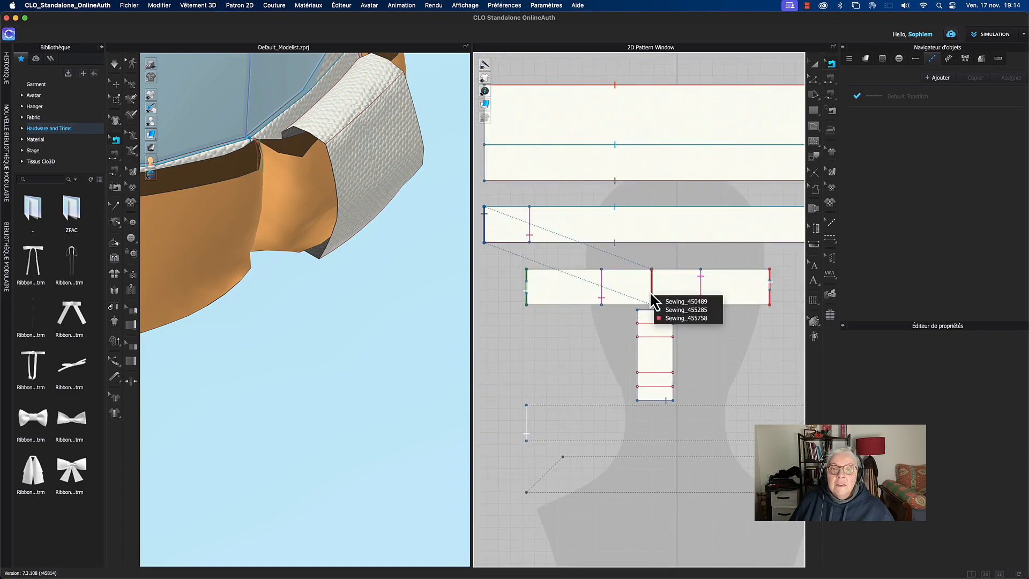
left_click(665, 302)
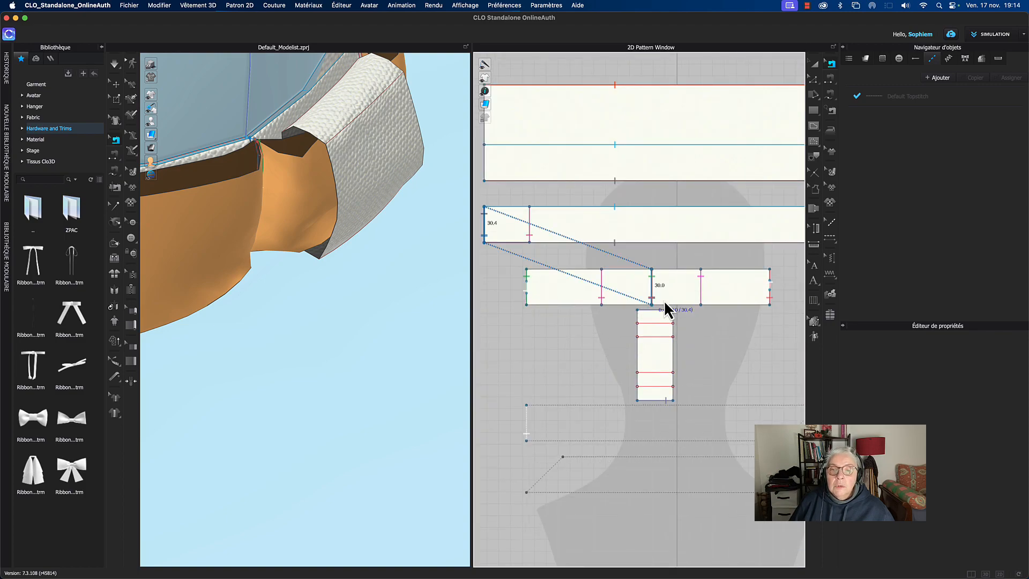
left_click(591, 379)
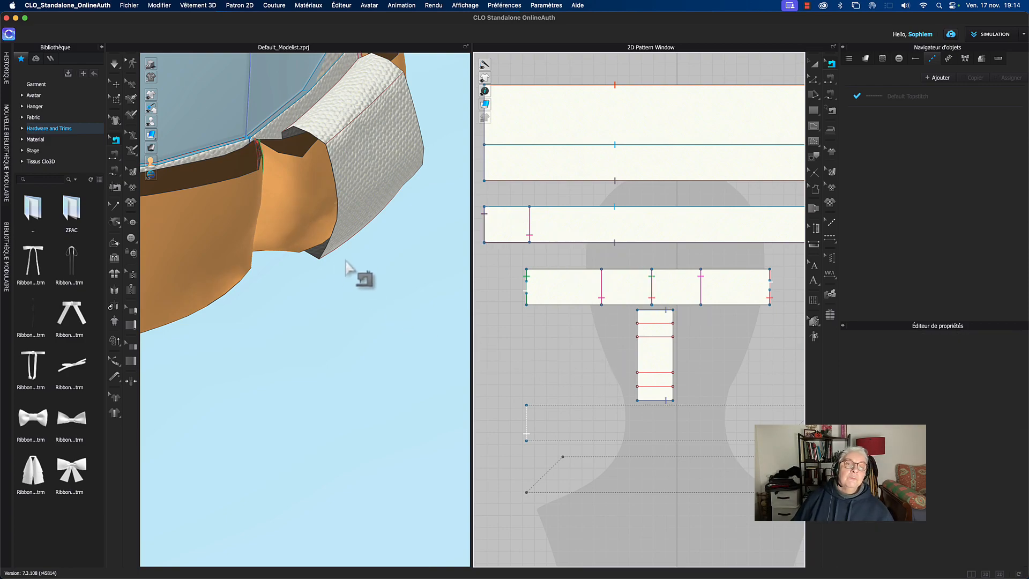
Step: Shift the knot piece in 3D along the hat band onto the centre of the bow's loops and simulate it
mouse_move(366, 255)
right_mouse_down()
mouse_move(393, 254)
mouse_move(374, 252)
mouse_move(411, 269)
mouse_move(359, 266)
right_mouse_up()
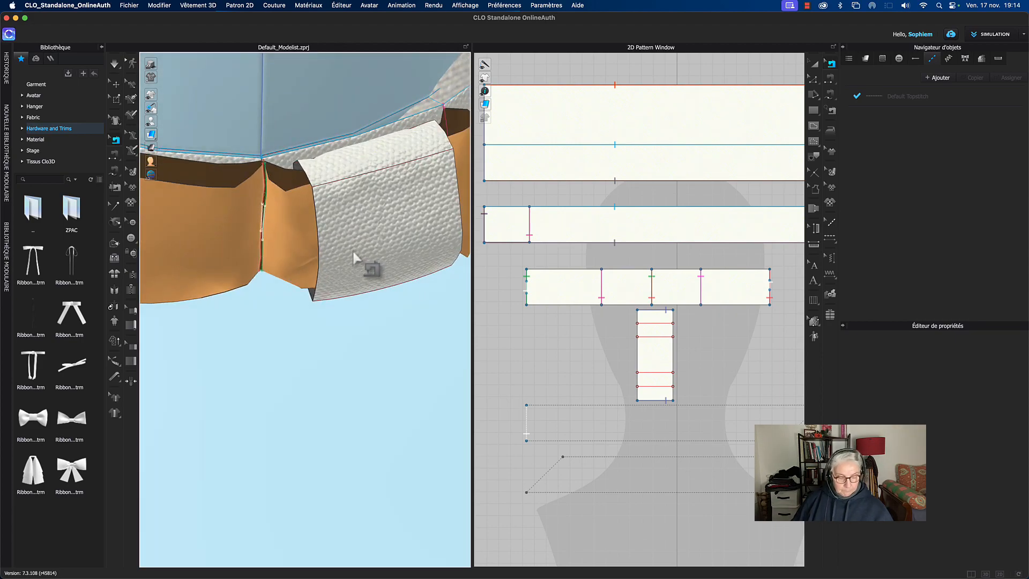
key("q")
left_click(362, 252)
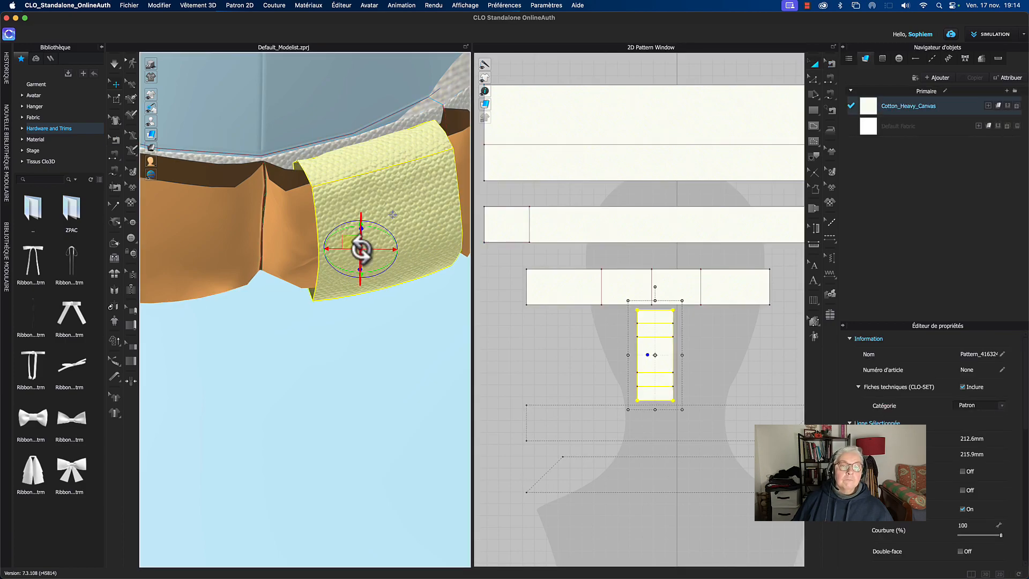
left_click_drag(353, 247, 340, 247)
left_click_drag(311, 240, 282, 245)
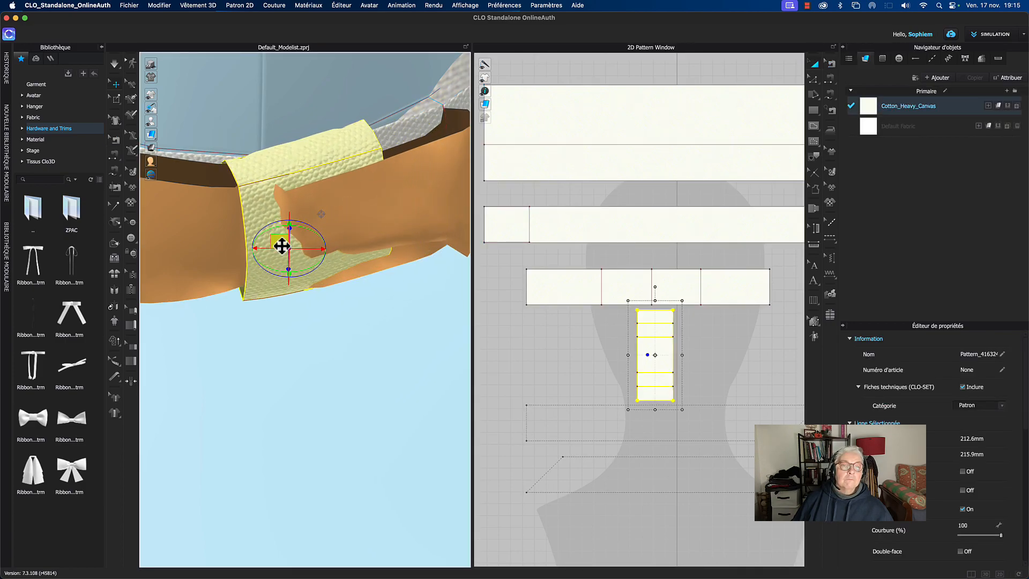
right_click_drag(299, 281, 283, 270)
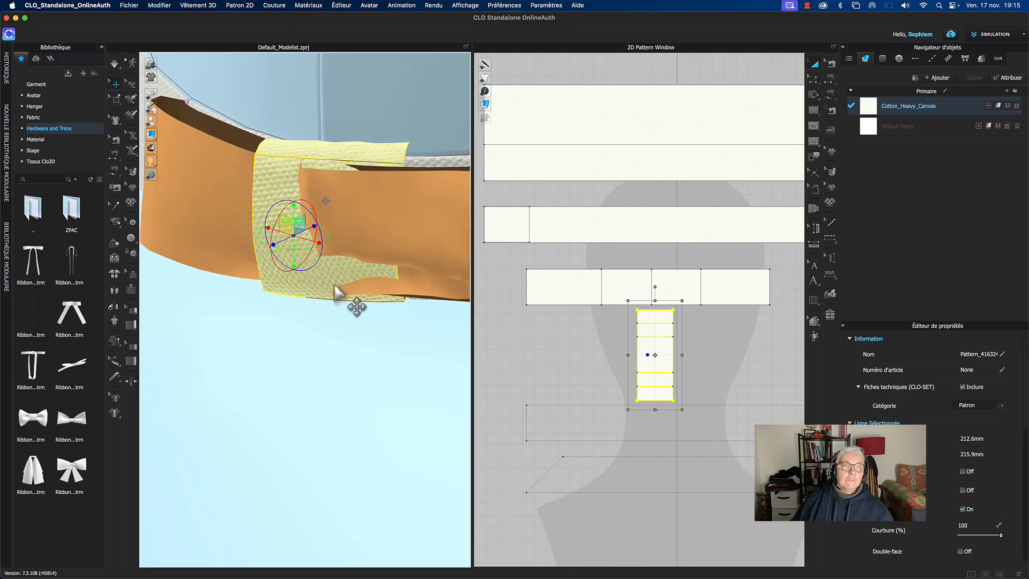
key("space")
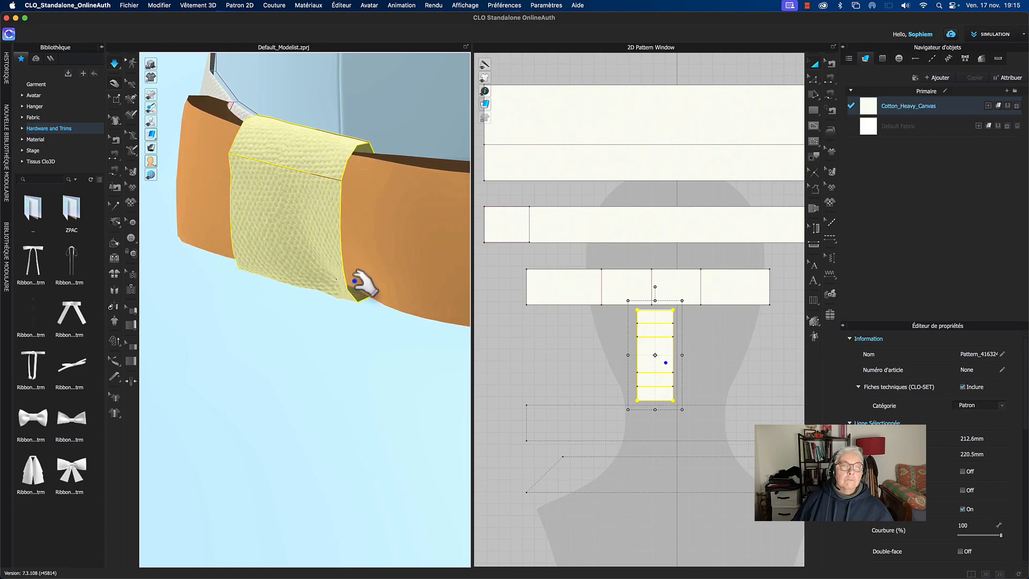
key("space")
Step: Raise the knot piece slightly in 3D over the loops and check its placement from the front
right_click_drag(325, 264, 414, 292)
left_click(280, 151)
left_click_drag(295, 155, 289, 111)
right_click_drag(365, 107, 306, 103)
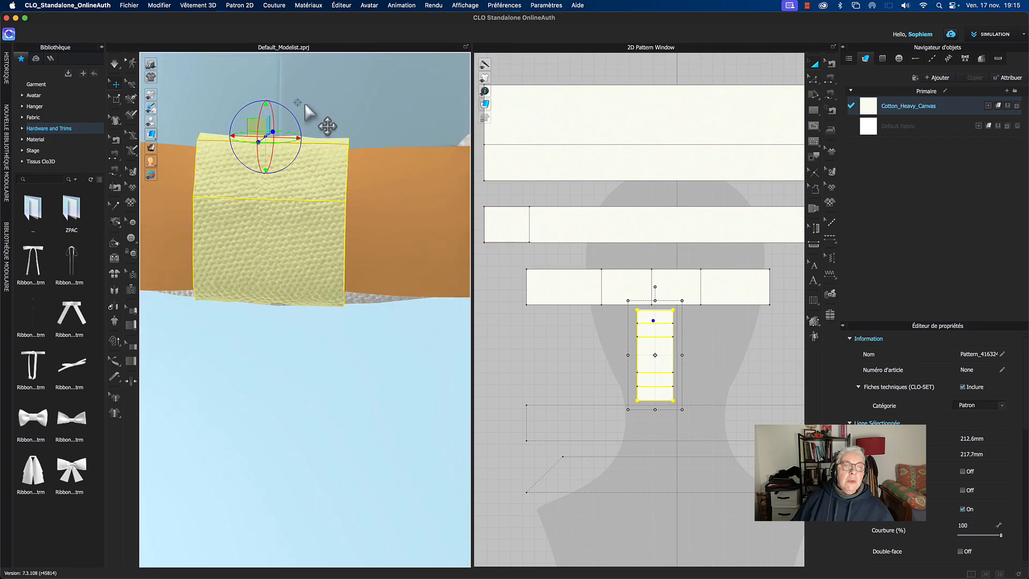
right_click_drag(599, 392, 593, 397)
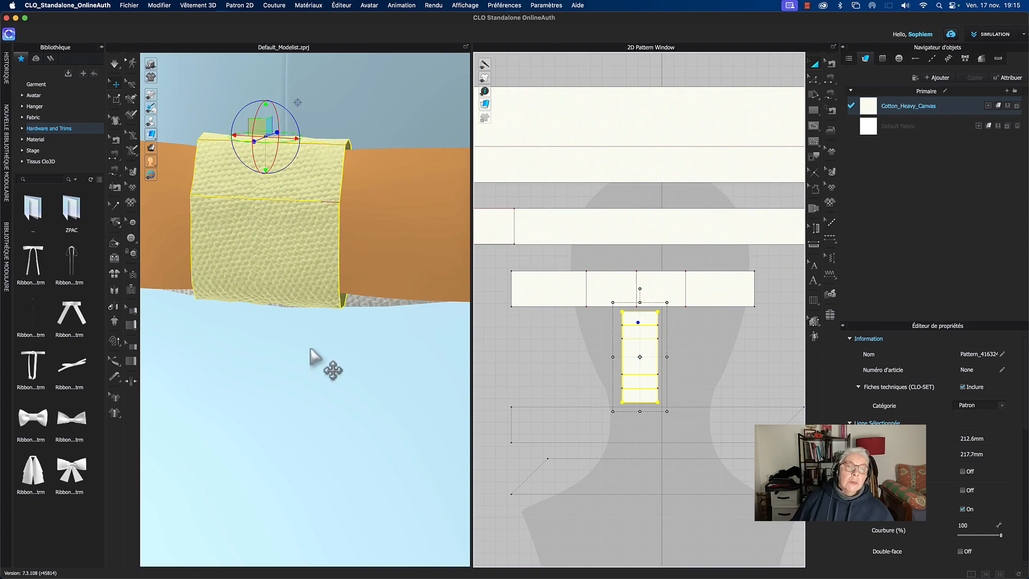
scroll(319, 357, "down", 5)
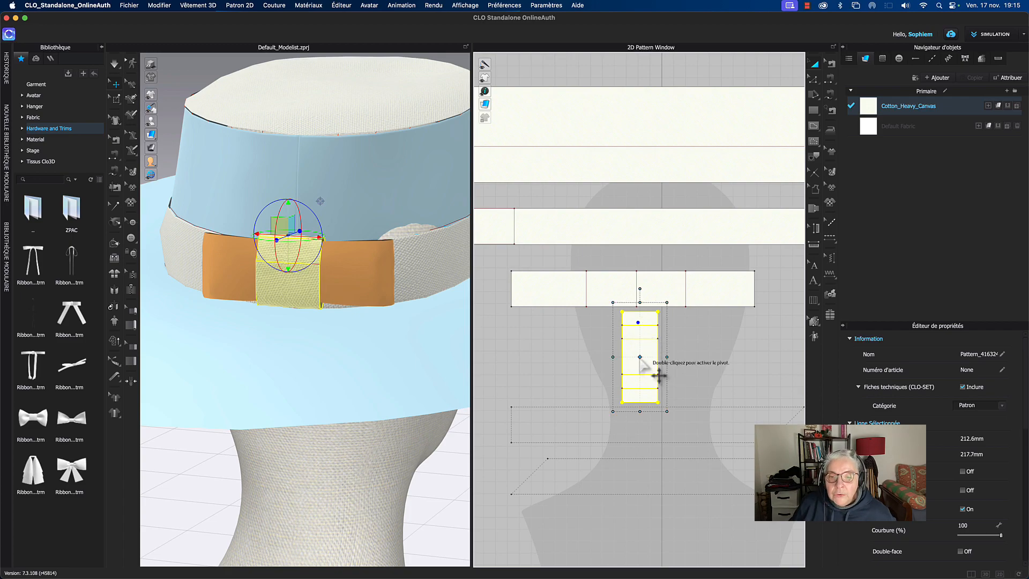
Step: Shorten the knot piece's 2D pattern and remove the loop piece's stiffening with the Dérigidifier option
left_click_drag(640, 309, 643, 337)
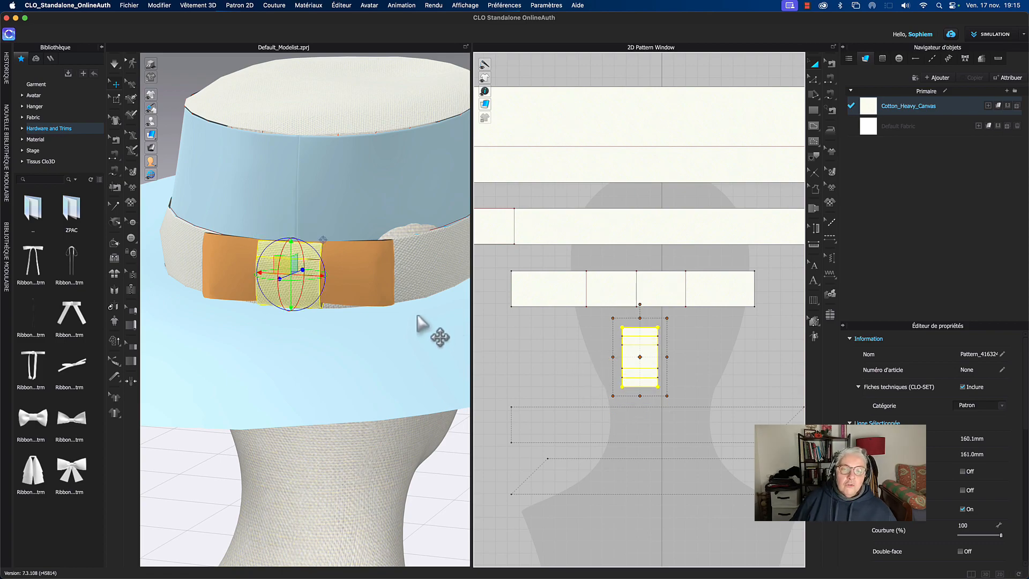
left_click(376, 278)
right_click(376, 278)
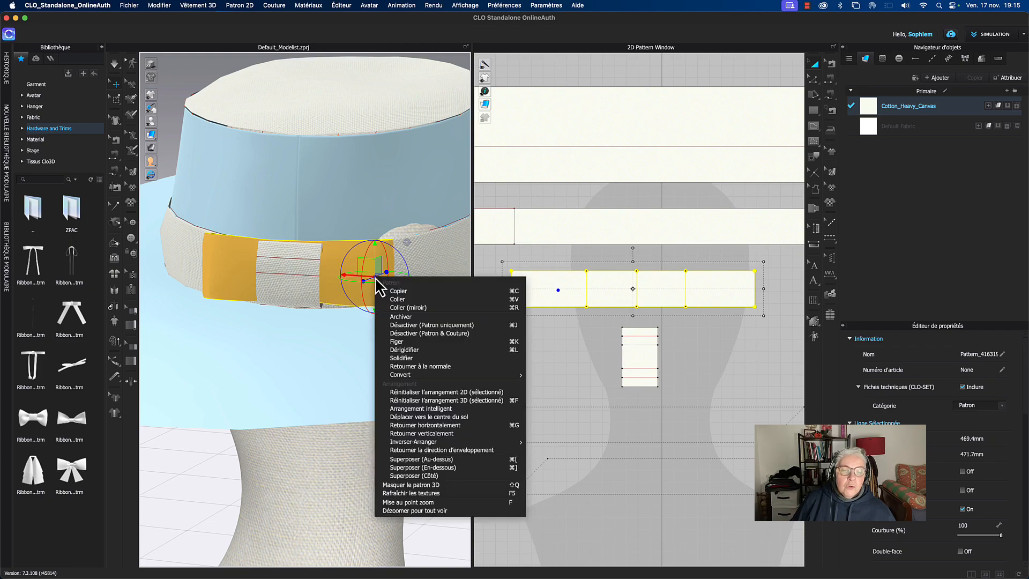
left_click(416, 350)
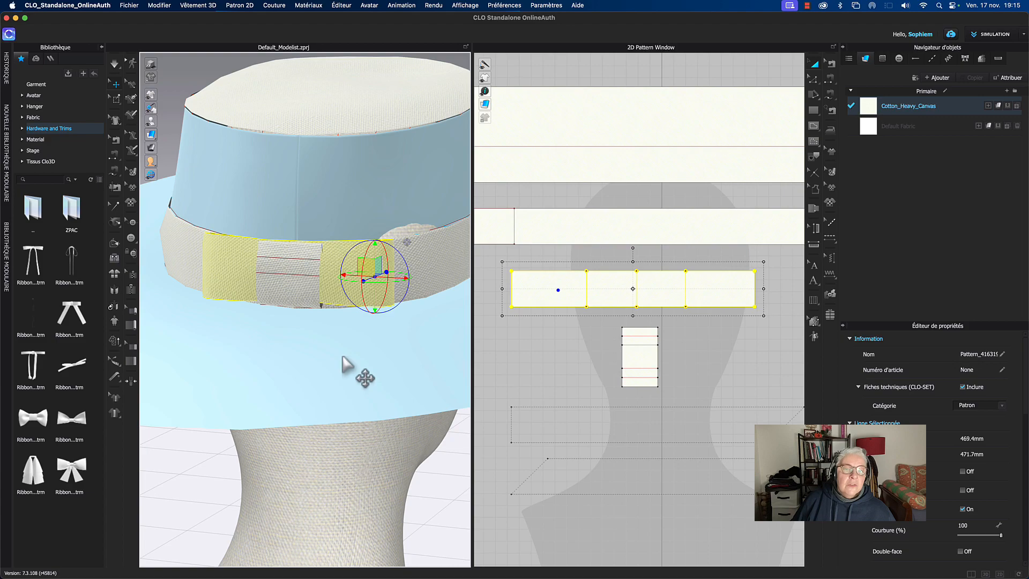
Step: Try simulating the bow with the softened loops and shortened knot, and undo the resulting drape
key("space")
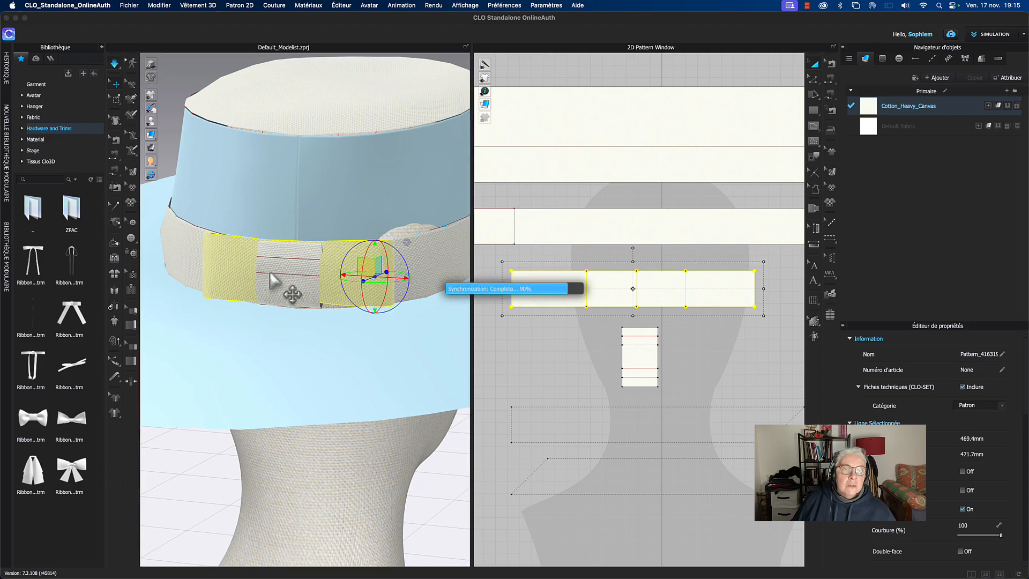
key("space")
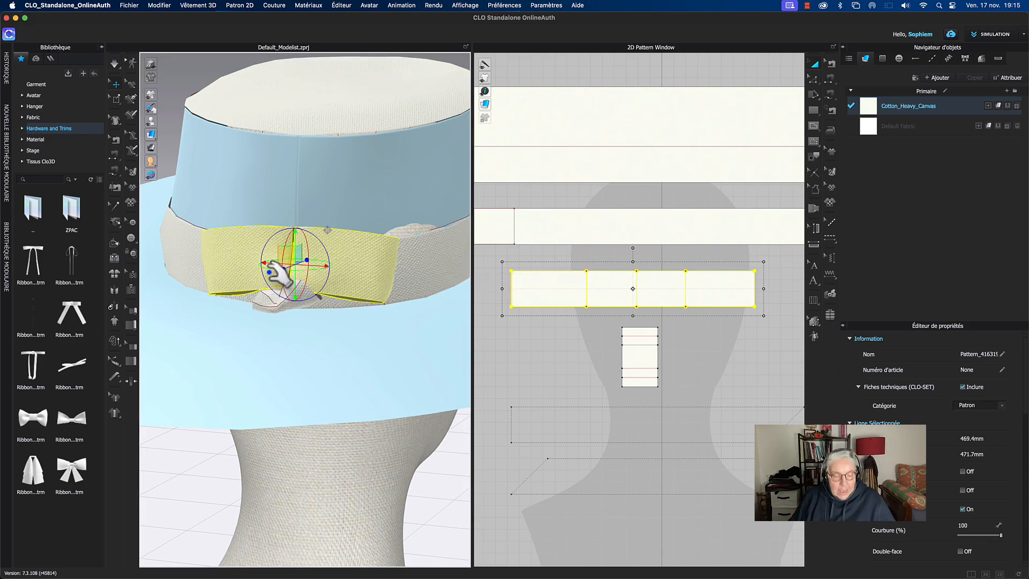
key("ctrl+z")
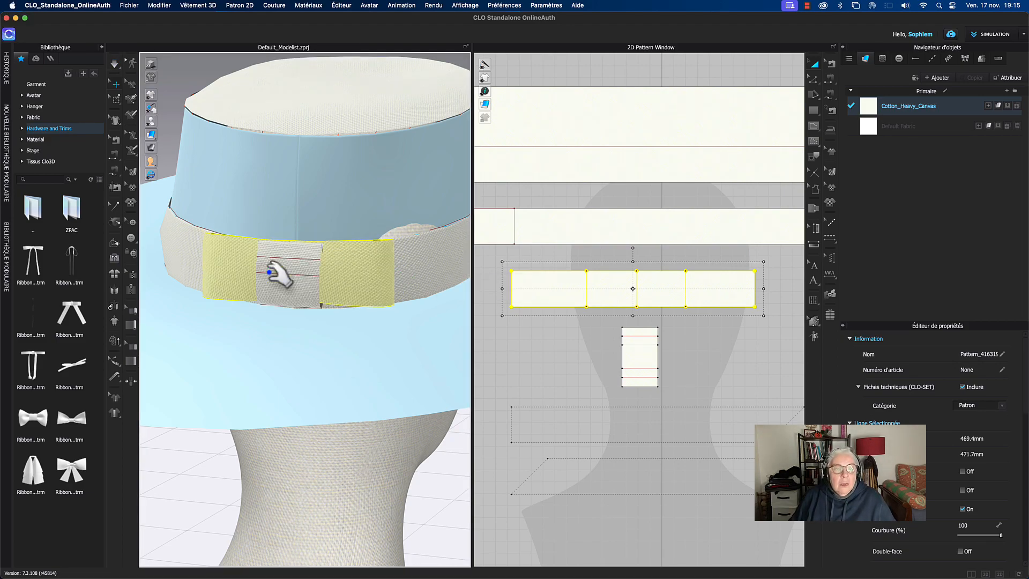
Step: Lengthen the knot piece's 2D pattern slightly and inspect the bow's thickness from the side
left_click(640, 363)
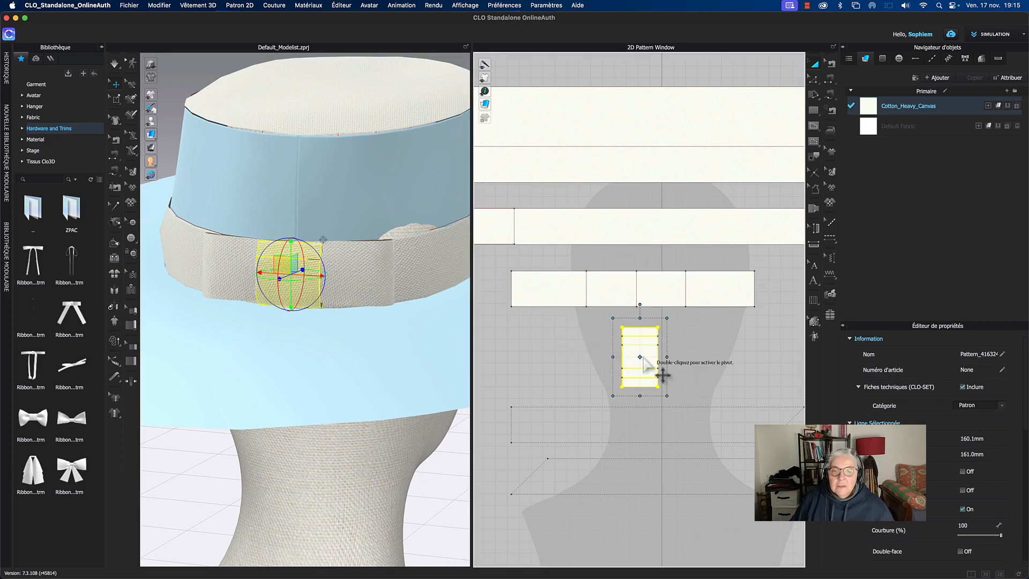
left_click_drag(639, 320, 639, 312)
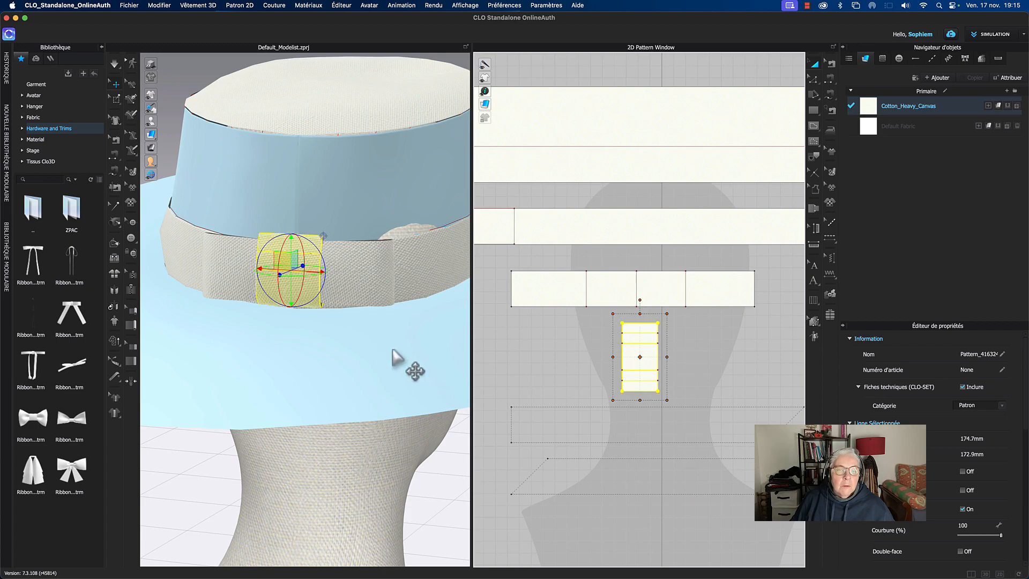
right_click_drag(393, 351, 363, 317)
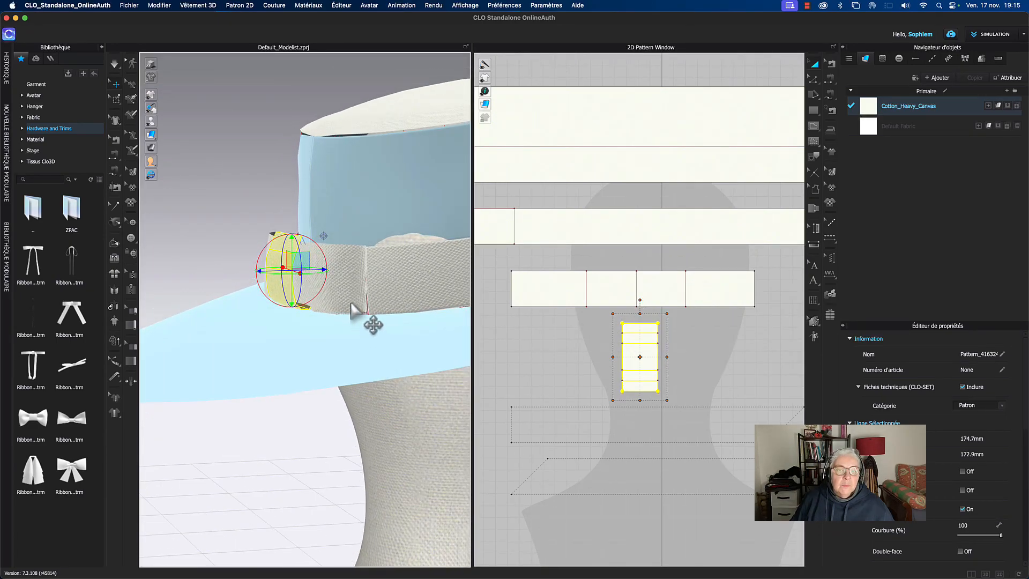
left_click(351, 303)
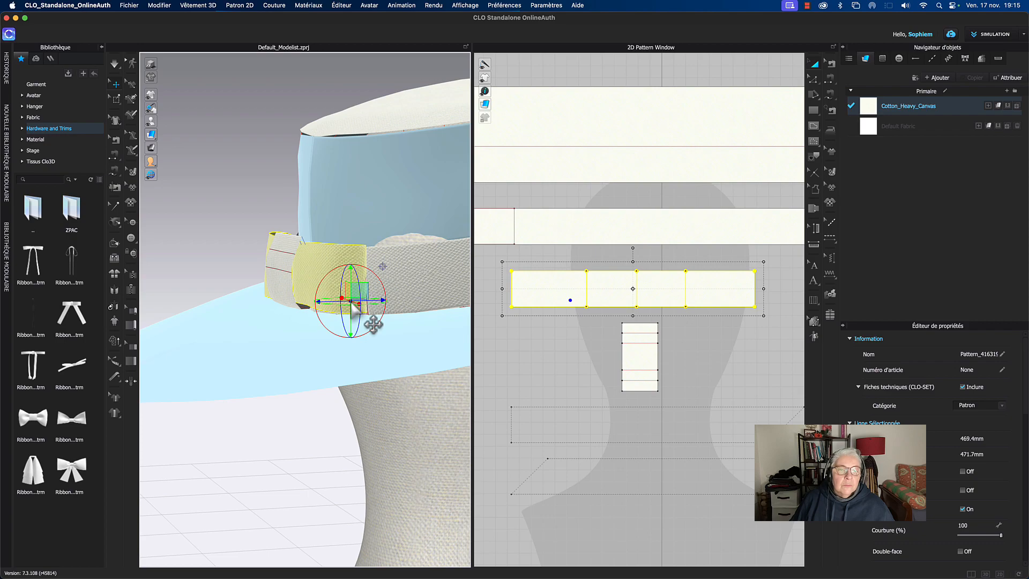
right_click_drag(379, 264, 354, 272)
Step: Undo the knot piece's resizing and the removal of the loop piece's stiffening
key("super+z")
key("super+z")
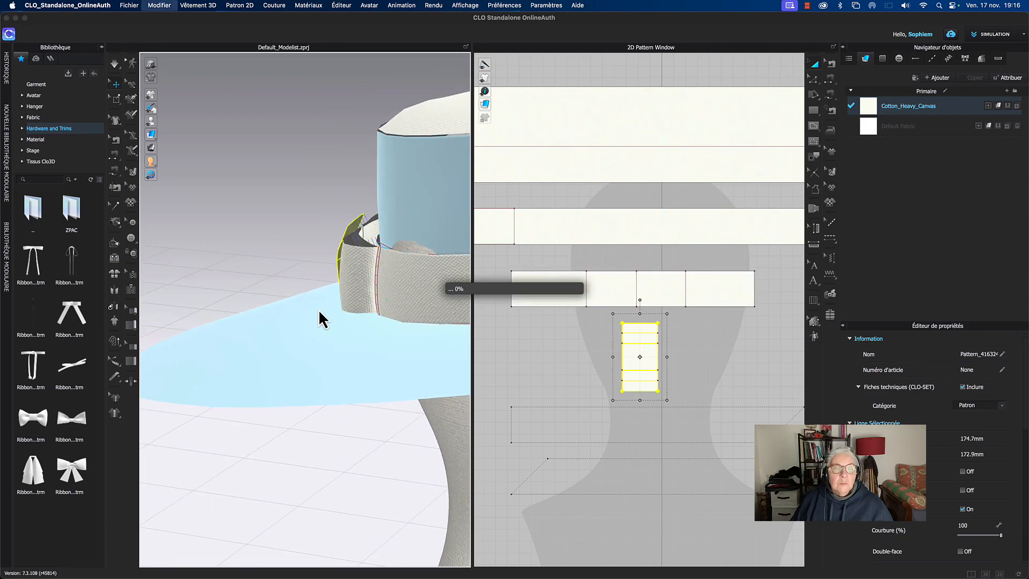
key("super+z")
key("super+z")
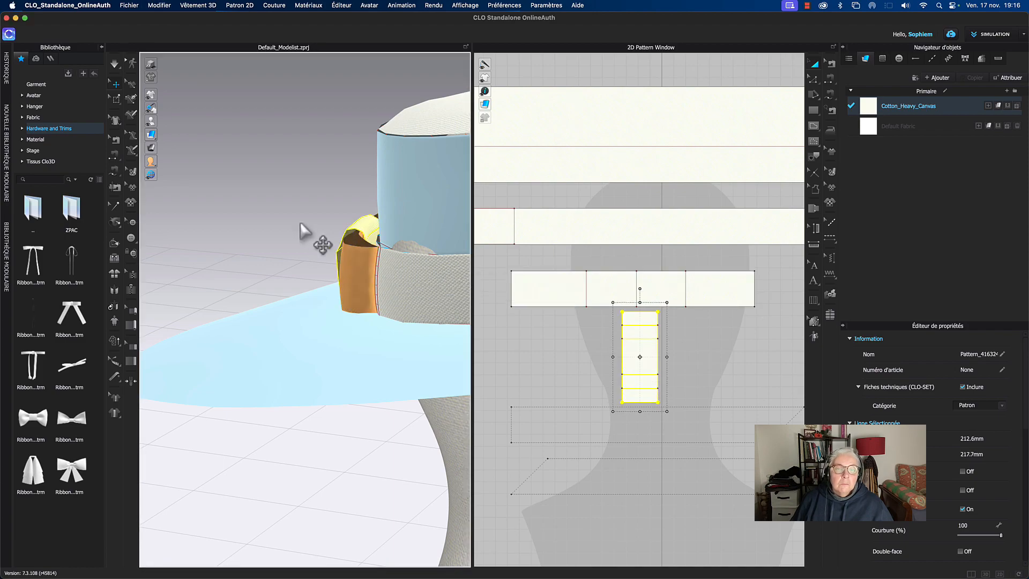
Step: Inspect the bow from the front and side and identify the loop piece's pattern, leaving everything deselected
left_click(316, 239)
right_click_drag(319, 241, 264, 230)
scroll(427, 328, "up", 3)
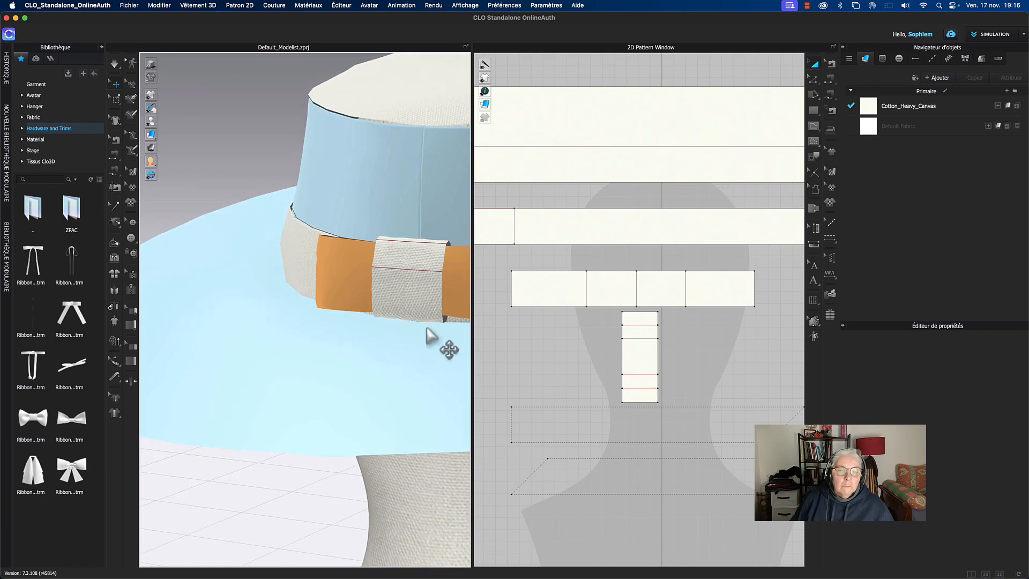
right_click_drag(558, 358, 569, 362)
left_click(567, 298)
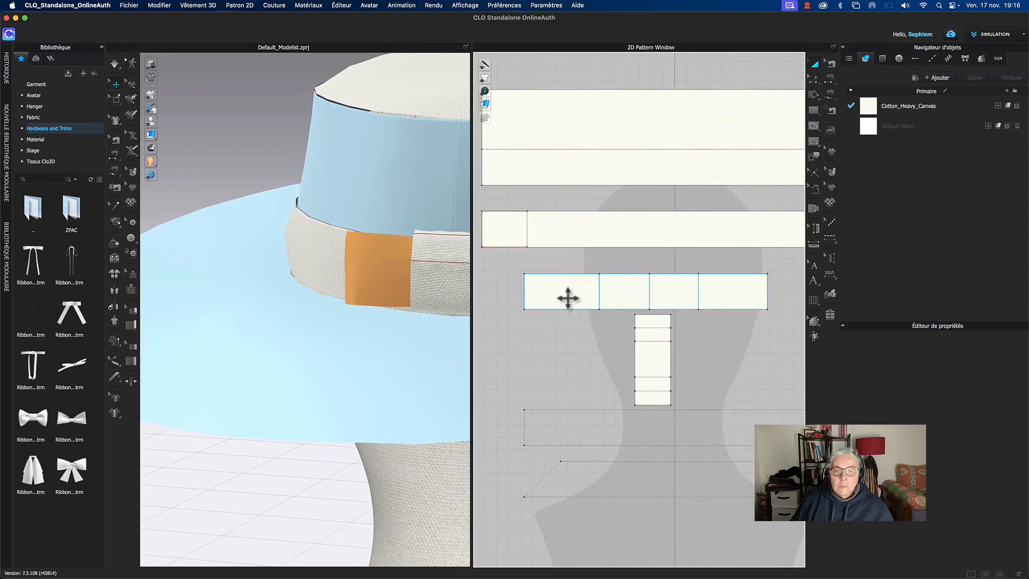
left_click(568, 298)
scroll(592, 343, "down", 4)
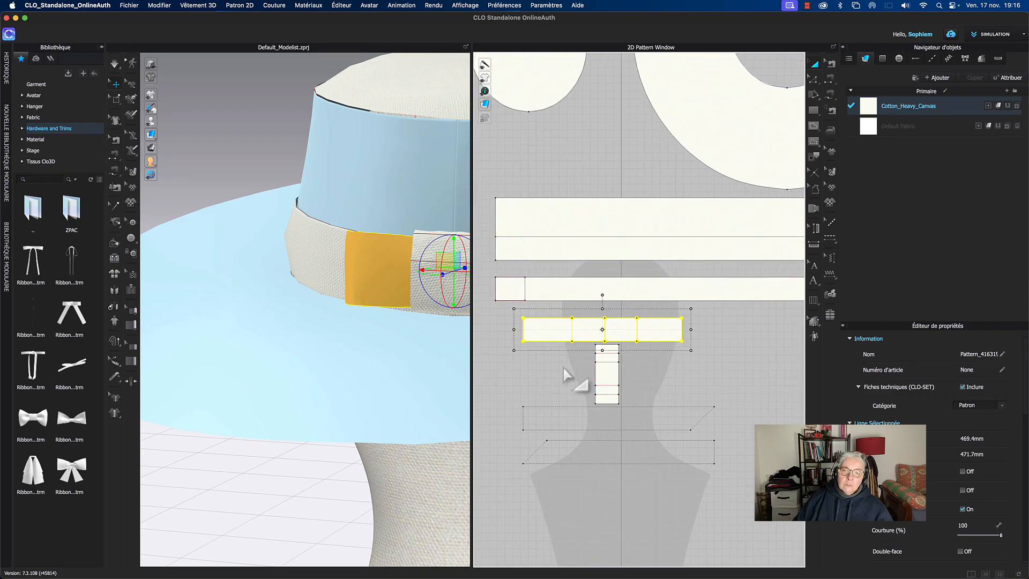
left_click(574, 375)
right_click_drag(428, 365, 324, 371)
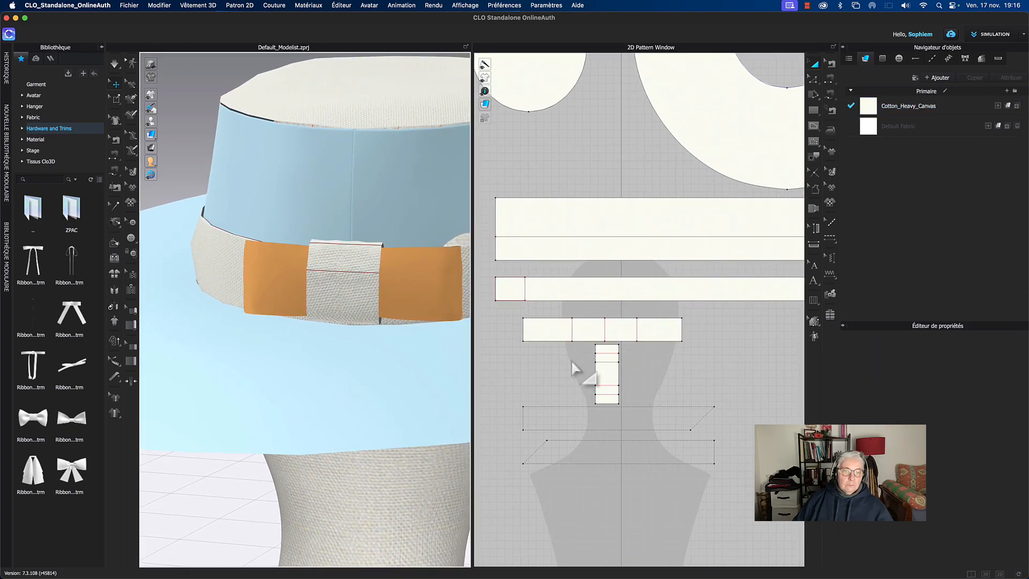
right_click_drag(444, 347, 390, 355)
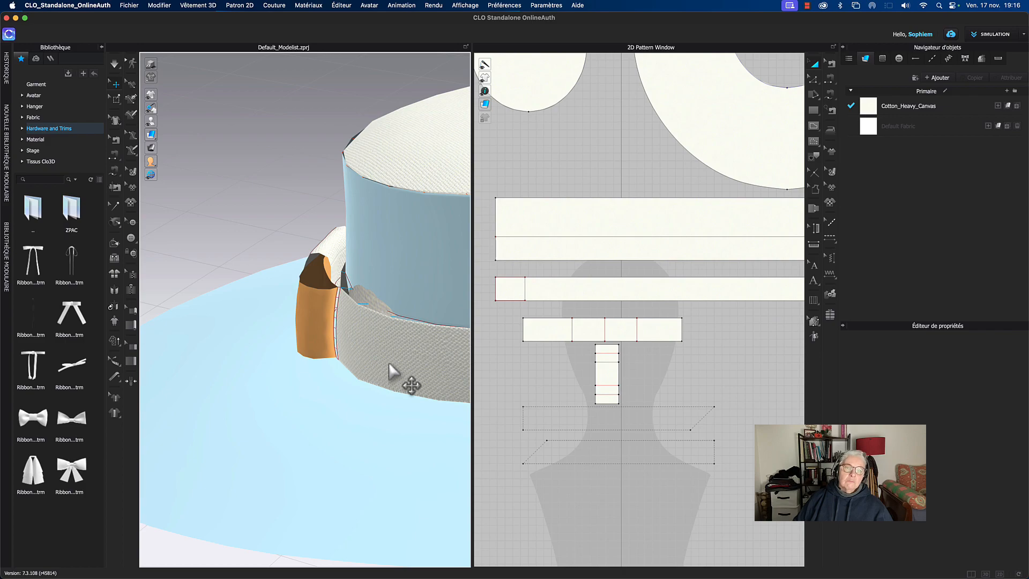
Step: Select the knot piece and simulate it around the stiffened loops, checking the drape from the side
key("q")
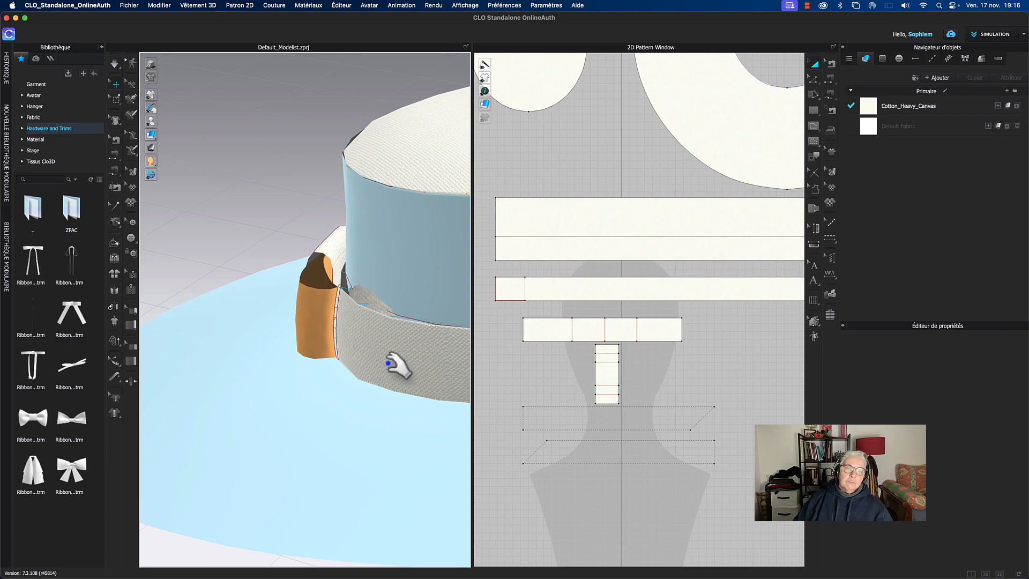
right_click_drag(240, 212, 355, 210)
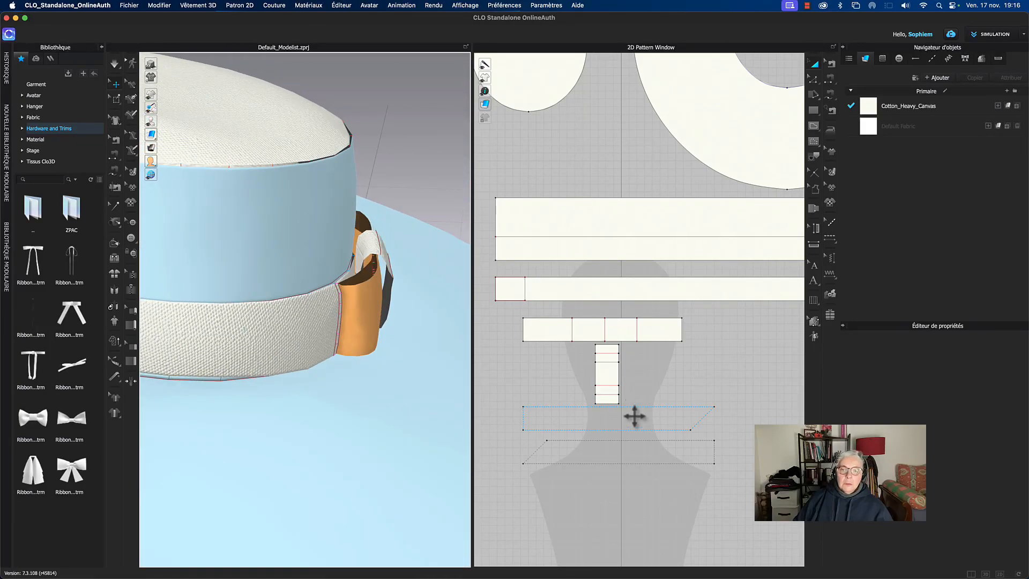
left_click(386, 254)
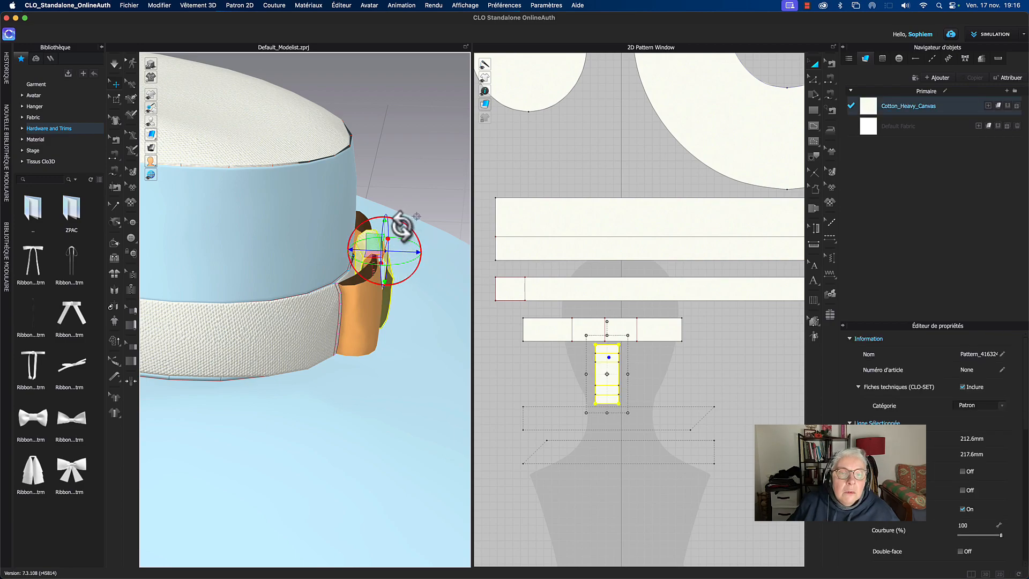
key("q")
mouse_move(382, 250)
left_mouse_down()
mouse_move(349, 266)
mouse_move(364, 245)
mouse_move(381, 252)
left_mouse_up()
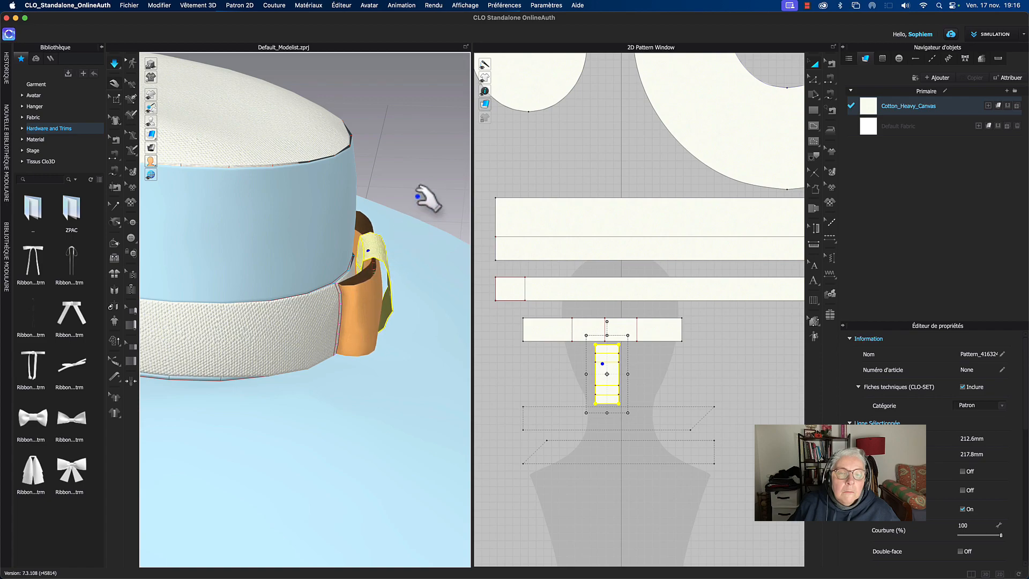
left_click(426, 200)
right_click_drag(444, 209, 420, 232)
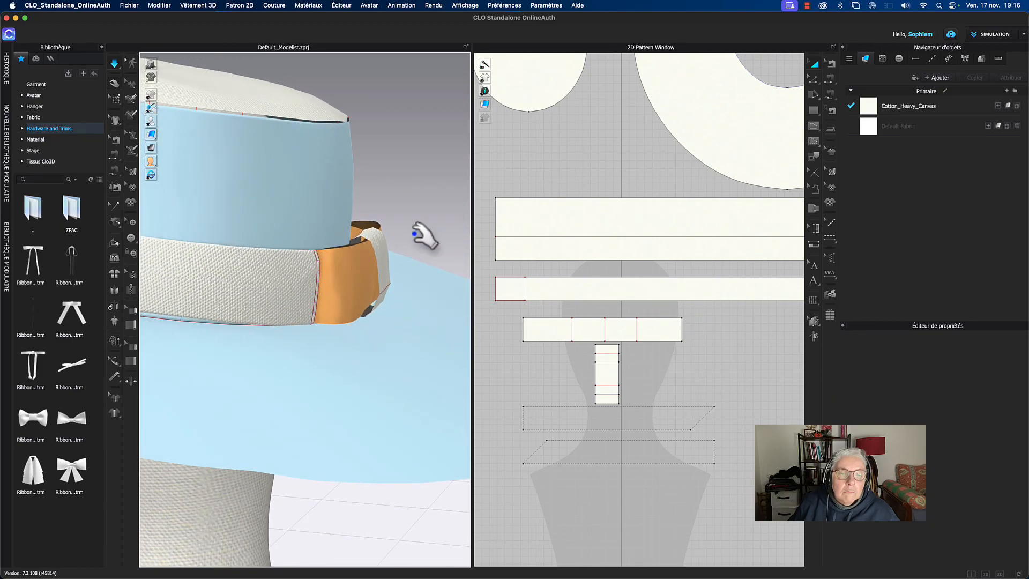
Step: Select the knot piece, stop the simulation, and check the finished drape of the bow from above
left_click(386, 267)
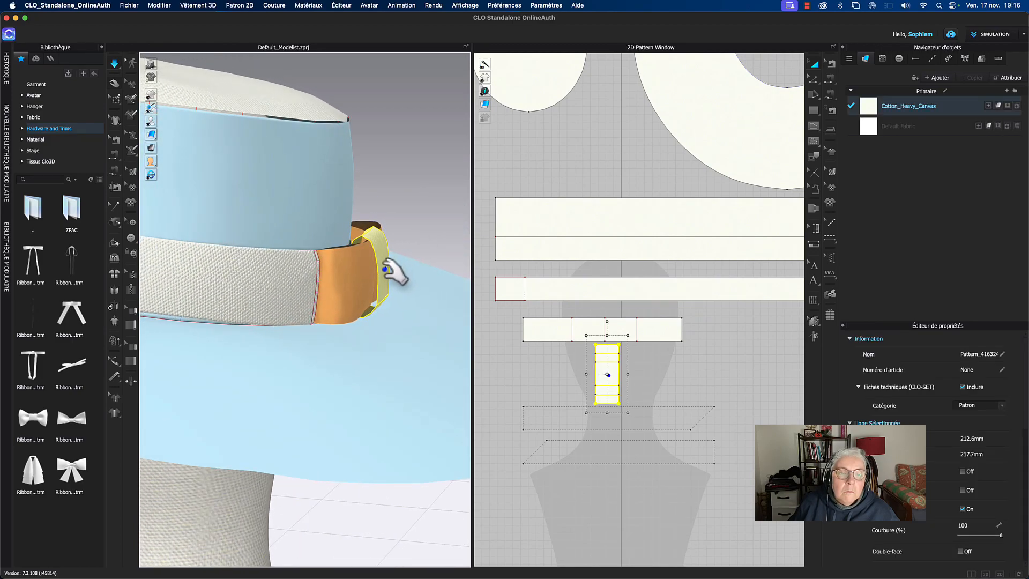
key("space")
left_click(433, 208)
mouse_move(432, 206)
right_mouse_down()
mouse_move(406, 220)
mouse_move(457, 211)
mouse_move(422, 222)
right_mouse_up()
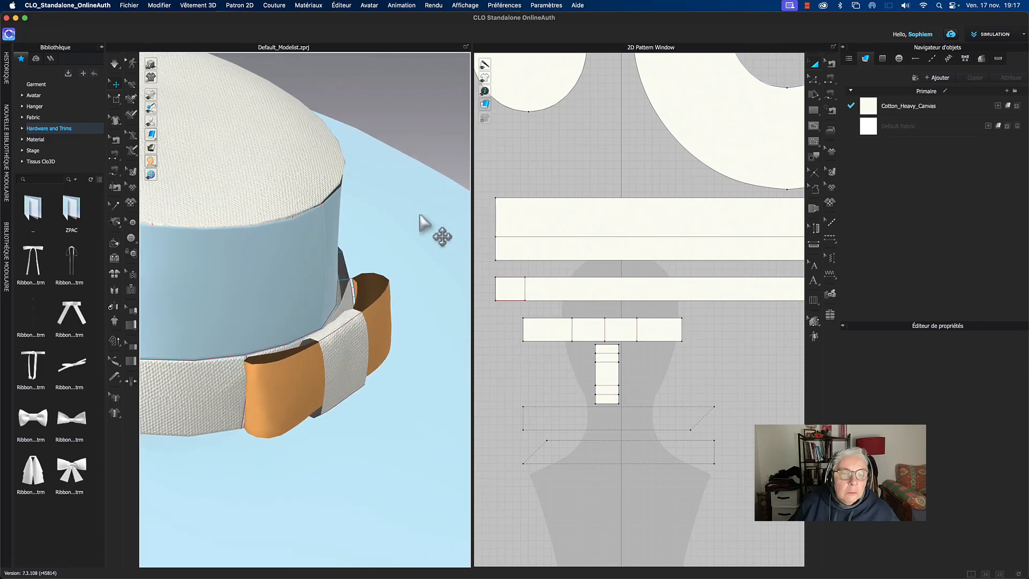
Step: Move the knot's 2D pattern over the free short end of the hat band pattern and send it to the back
mouse_move(552, 378)
middle_mouse_down()
mouse_move(541, 374)
mouse_move(552, 376)
middle_mouse_up()
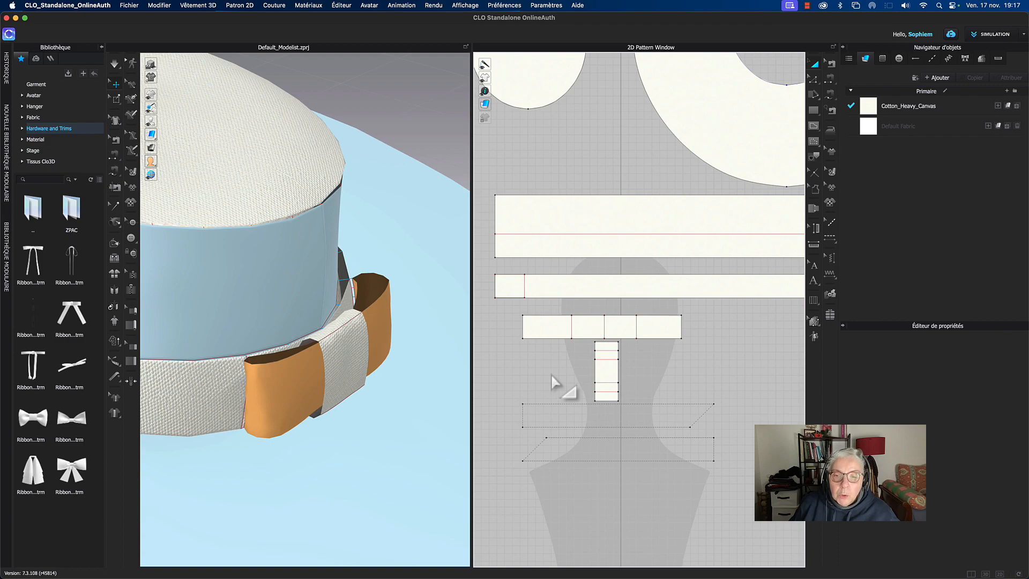
left_click_drag(608, 370, 501, 285)
scroll(507, 289, "up", 2)
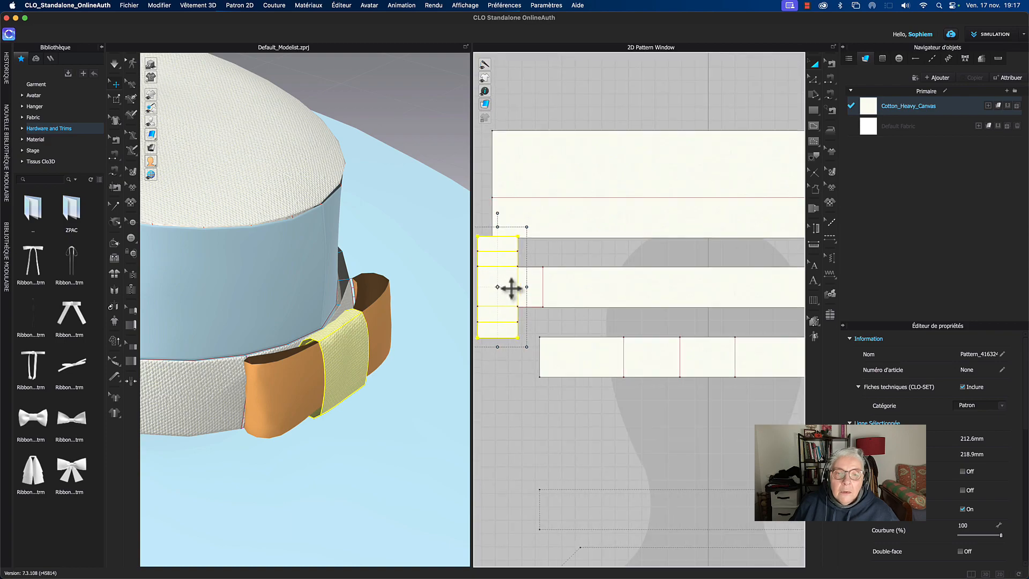
middle_click_drag(506, 286, 549, 344)
right_click(540, 354)
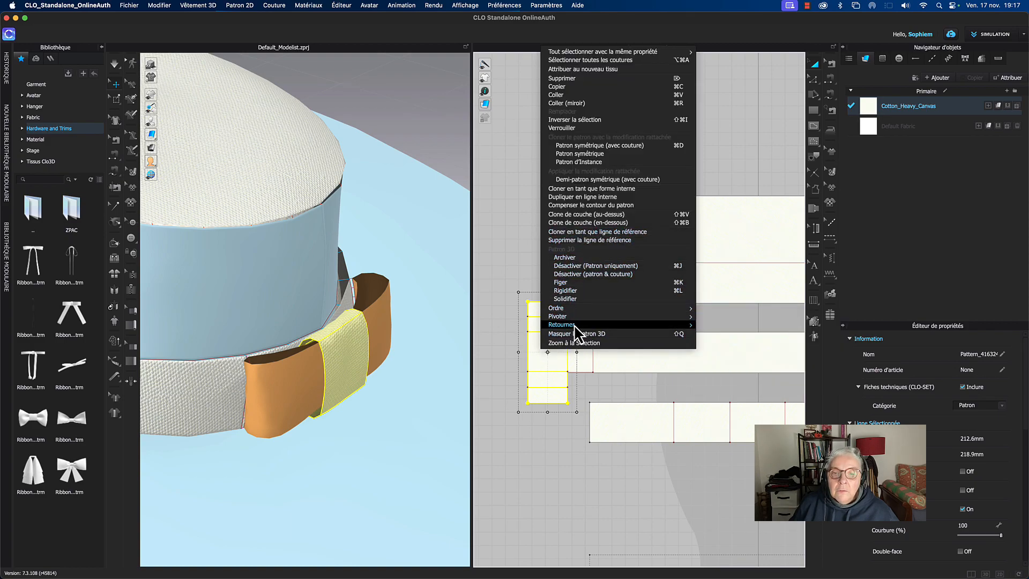
mouse_move(575, 308)
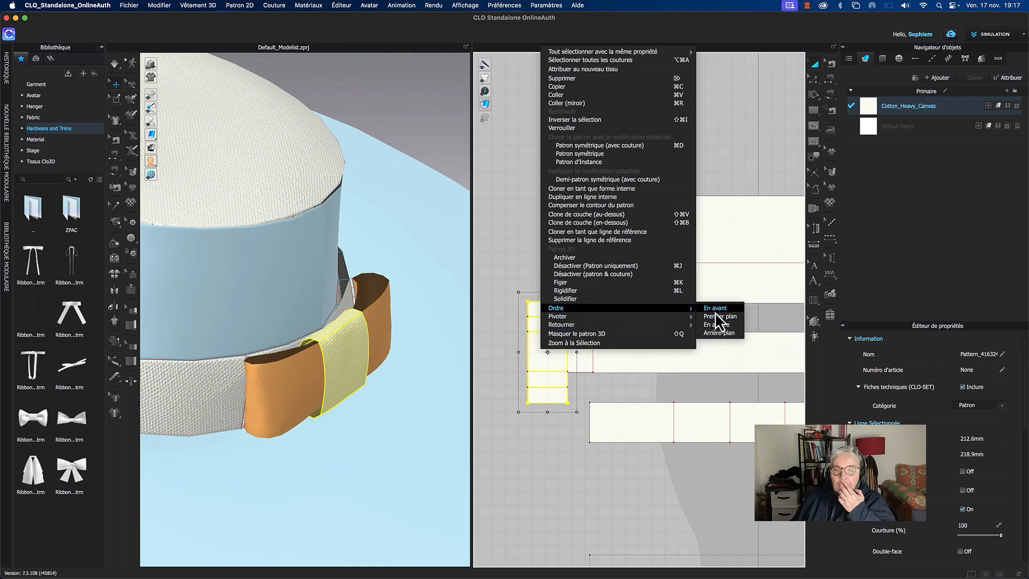
left_click(715, 334)
left_click(617, 327)
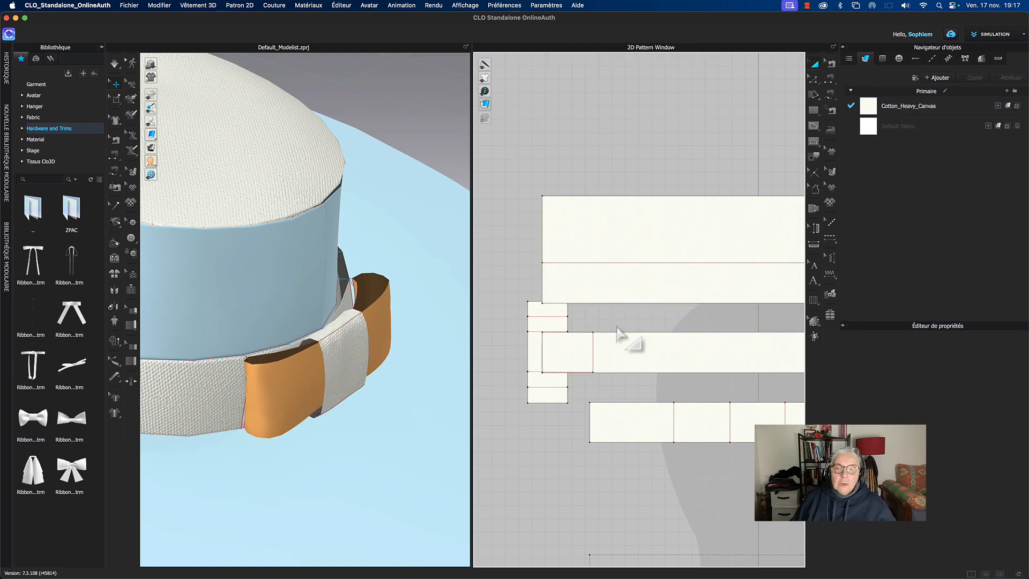
Step: Move the wide crown strip pattern up to free space and place the knot pattern directly against the hat band's short end
left_click_drag(620, 223, 602, 161)
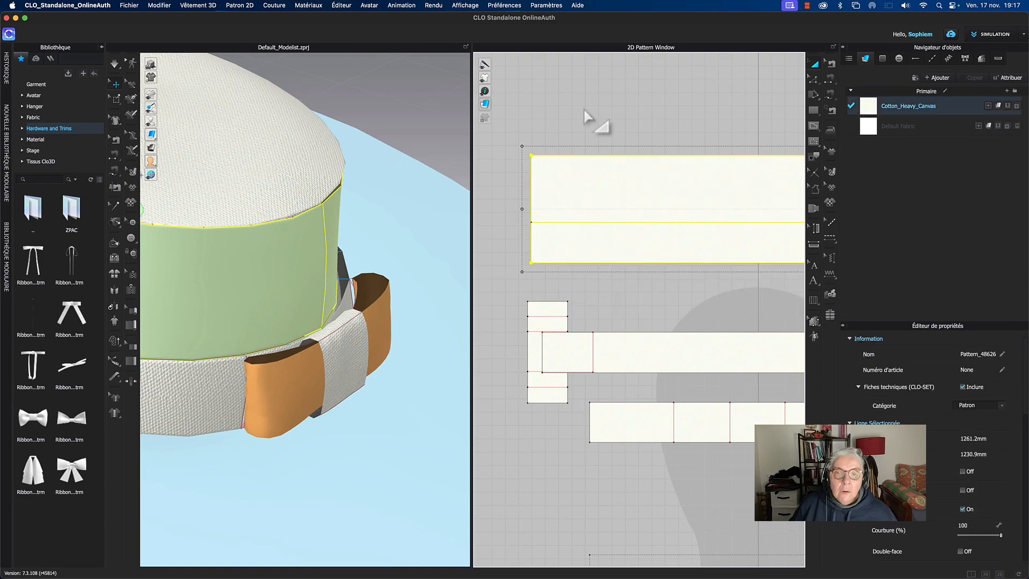
middle_click_drag(511, 276, 512, 273)
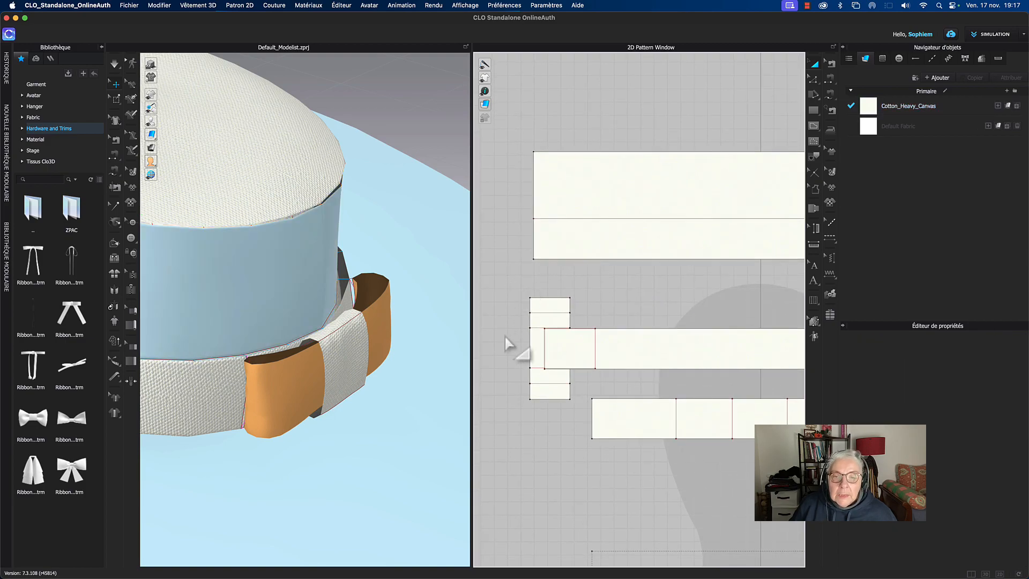
left_click(530, 349)
left_click_drag(534, 351, 530, 351)
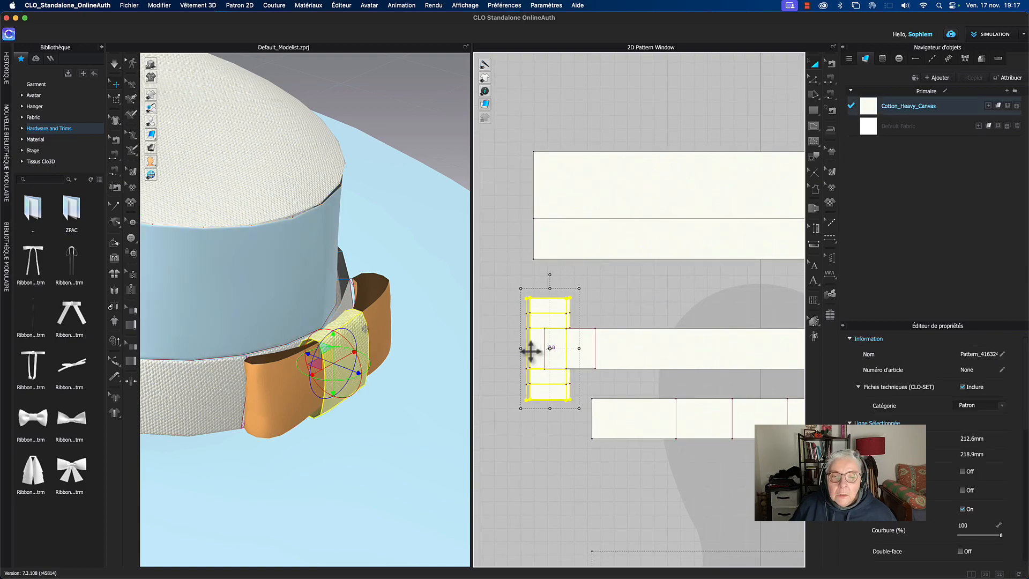
left_click(616, 319)
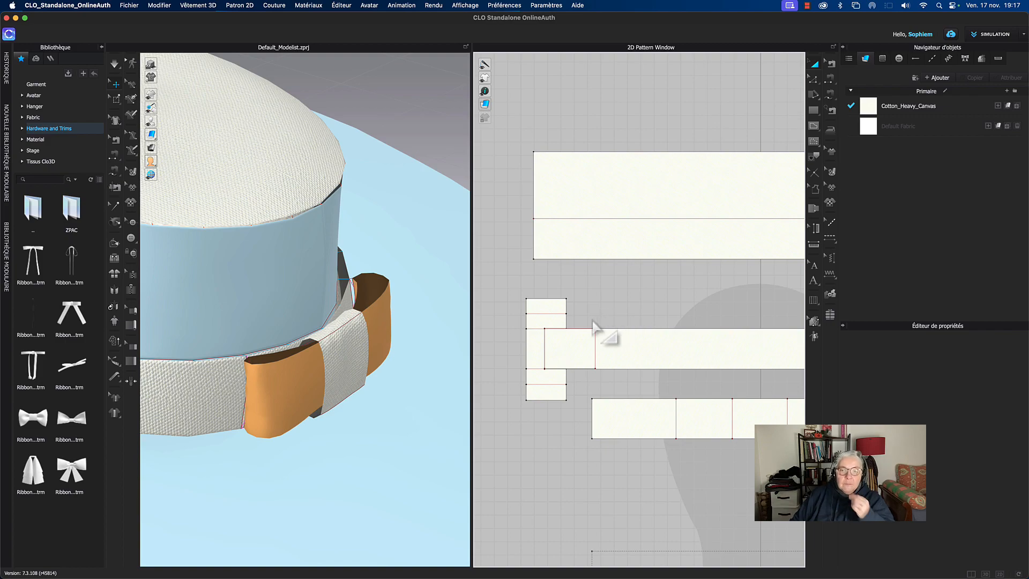
left_click_drag(538, 346, 516, 347)
Step: Draw a vertical internal line about 30 mm long down the knot pattern's centre and extend it to the pattern outline, adding points
key("z")
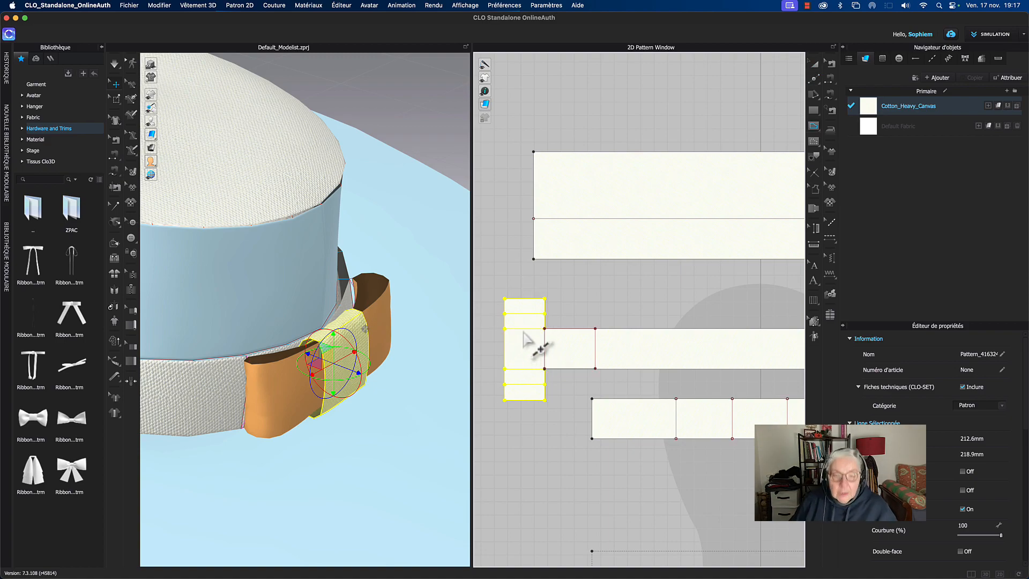
left_click_drag(523, 331, 525, 369)
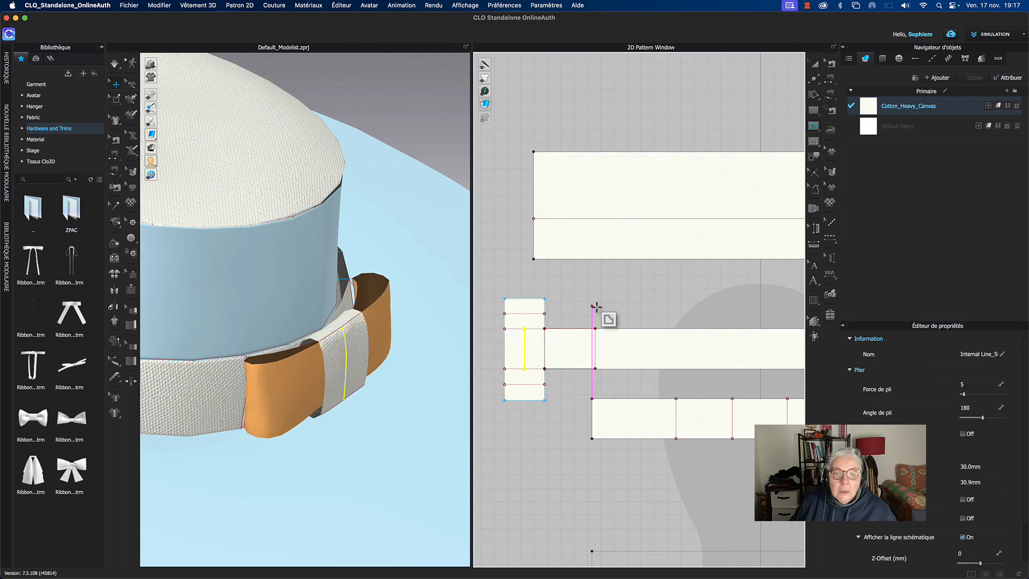
left_click(814, 63)
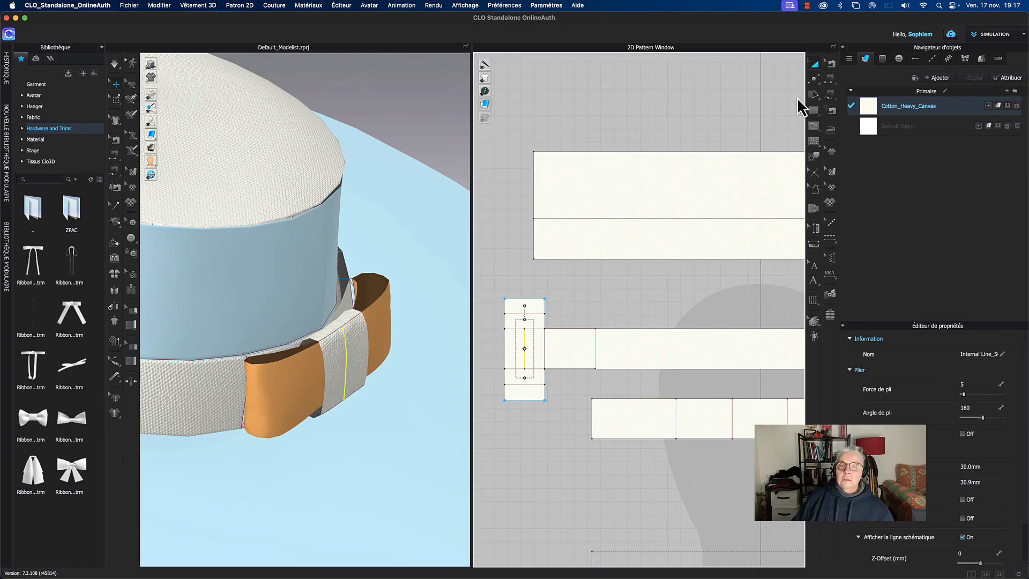
right_click_drag(616, 308, 653, 280)
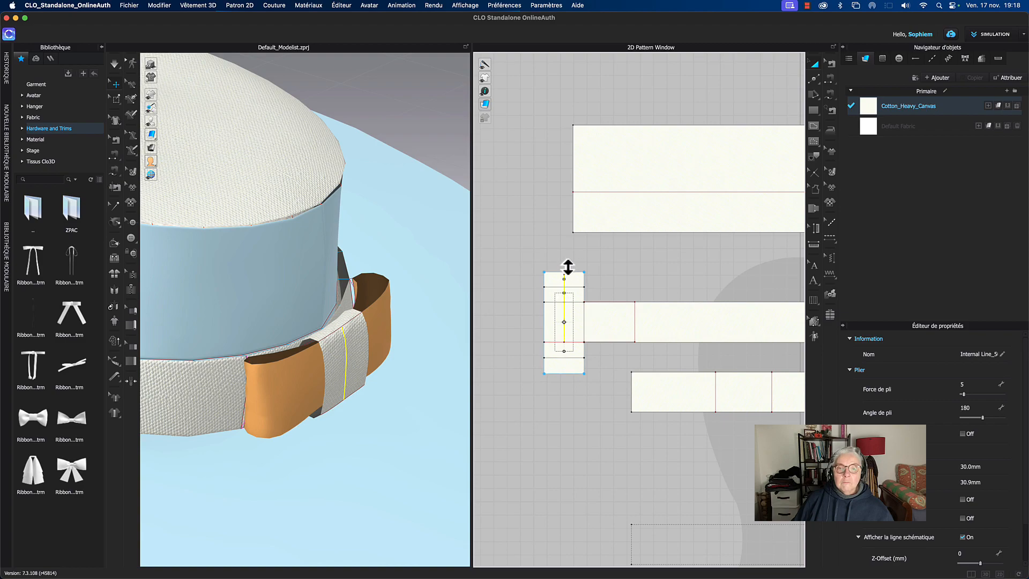
right_click(565, 326)
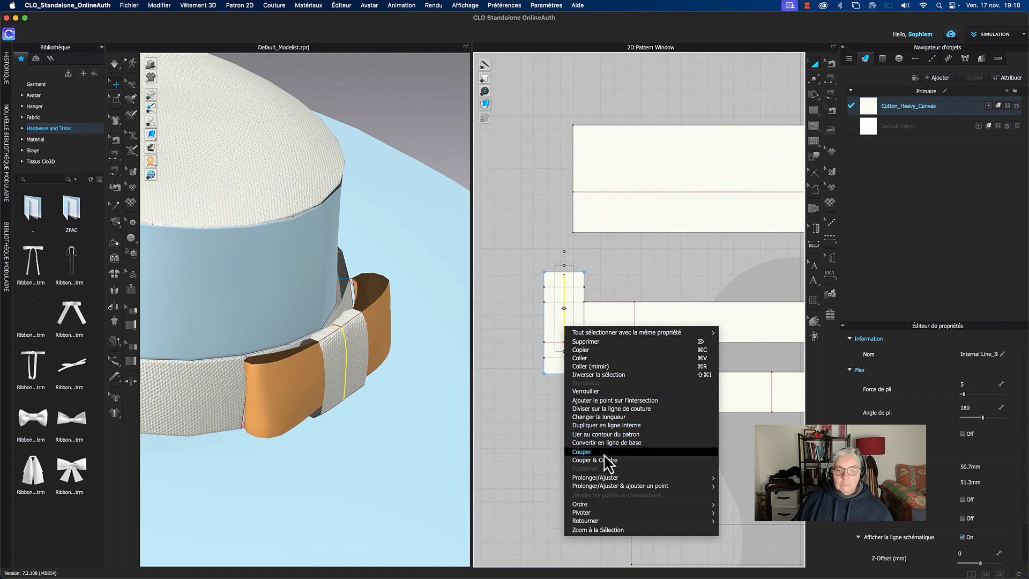
mouse_move(620, 484)
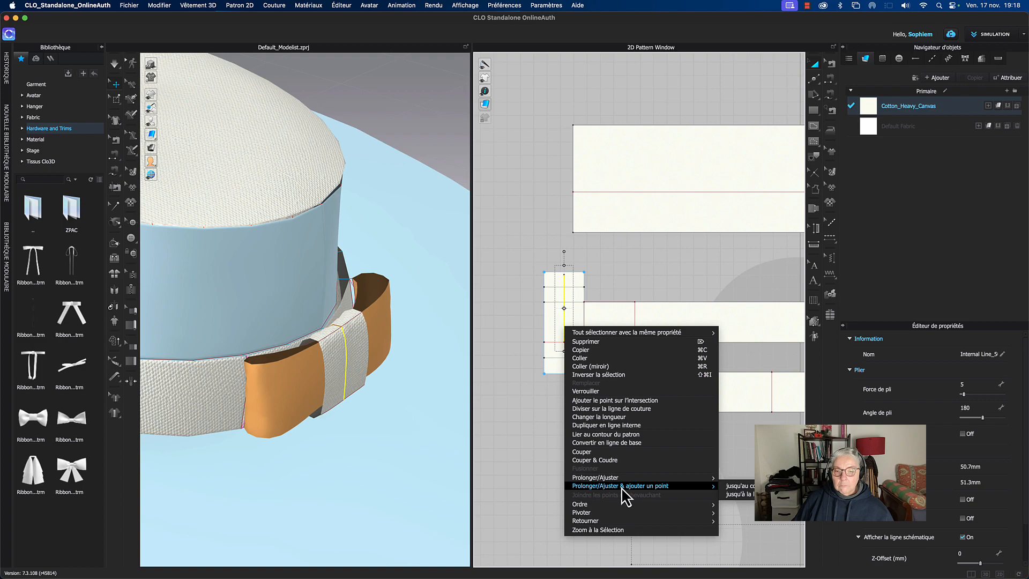
left_click(739, 484)
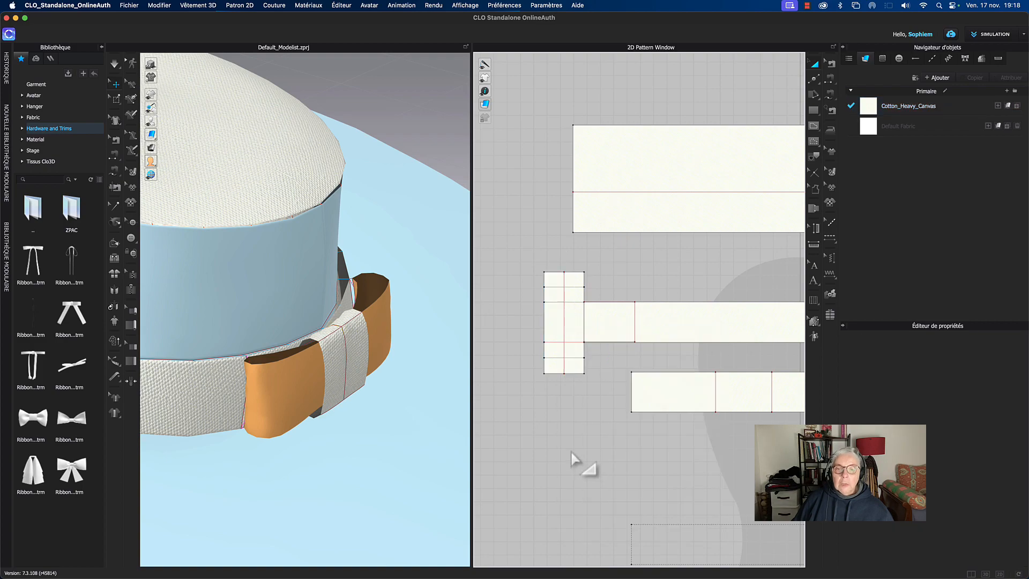
Step: Add points where the knot's vertical centre line crosses its horizontal internal lines and check the separate middle segment
left_click(564, 349)
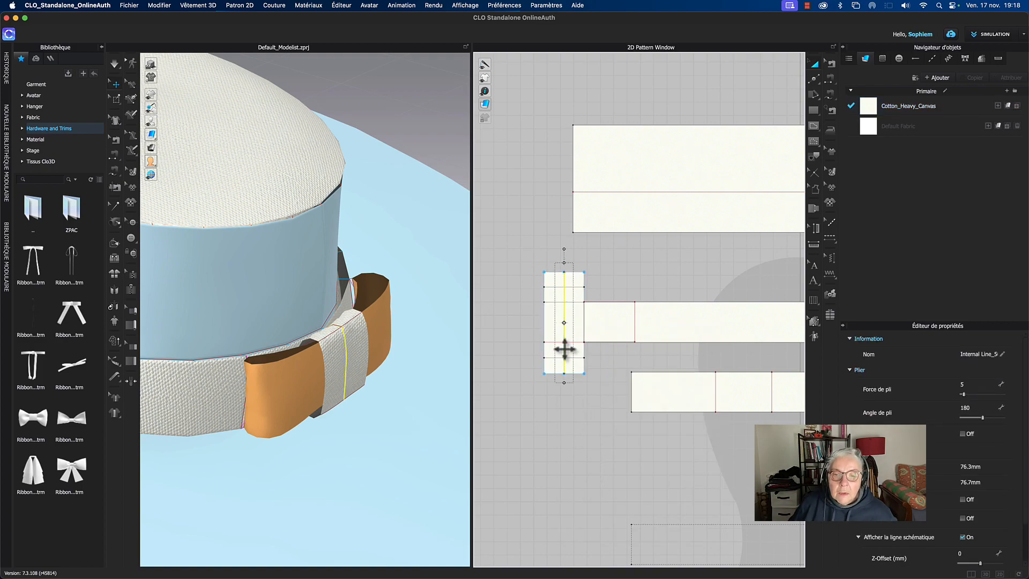
right_click(565, 349)
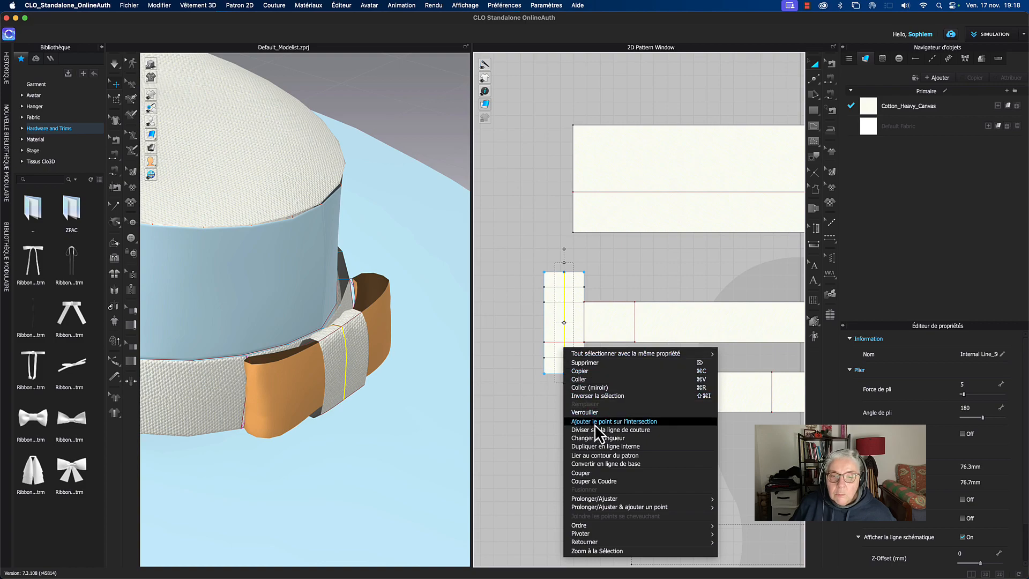
left_click(593, 422)
scroll(570, 420, "up", 2)
left_click(563, 352)
key("z")
left_click(563, 357)
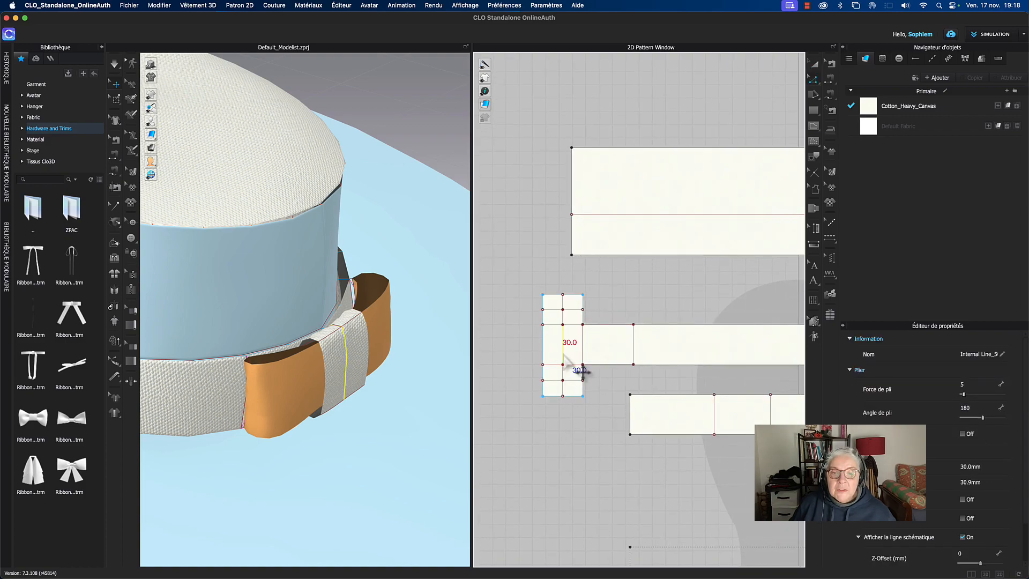
left_click(624, 311)
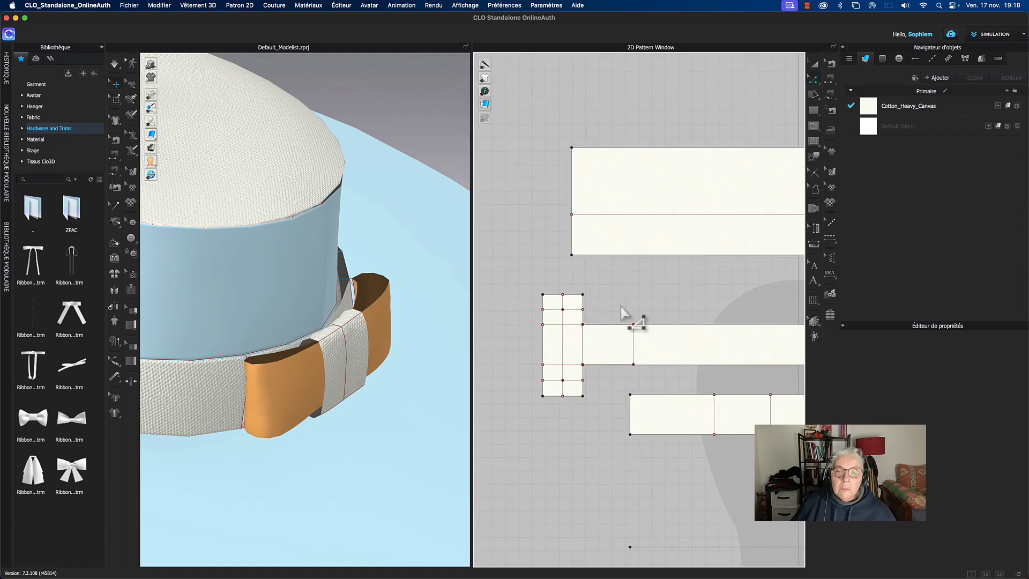
Step: Split the knot's centre line at the upper and lower intersection points bounding its middle segment
left_click(562, 343)
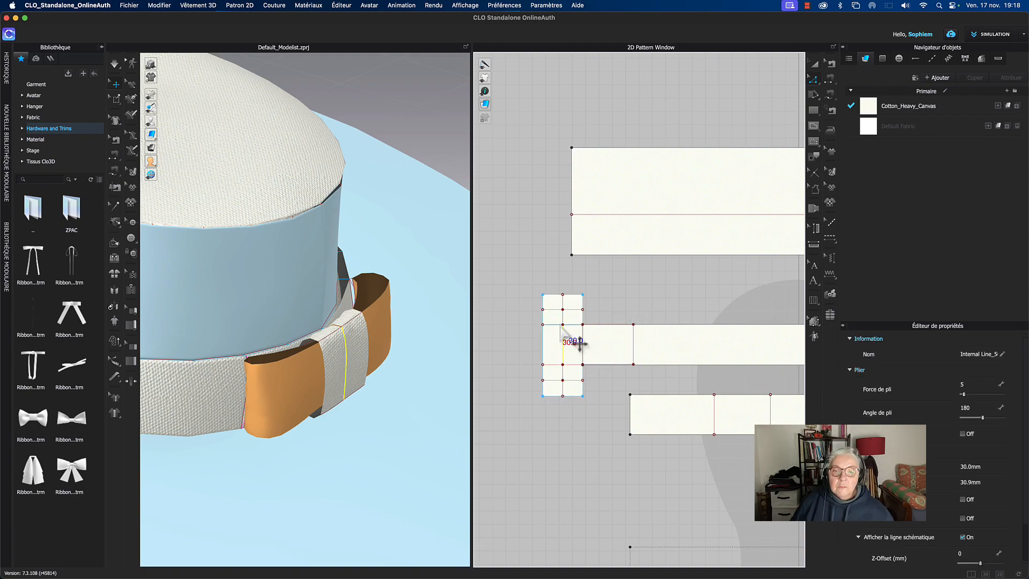
left_click(562, 325)
right_click(563, 326)
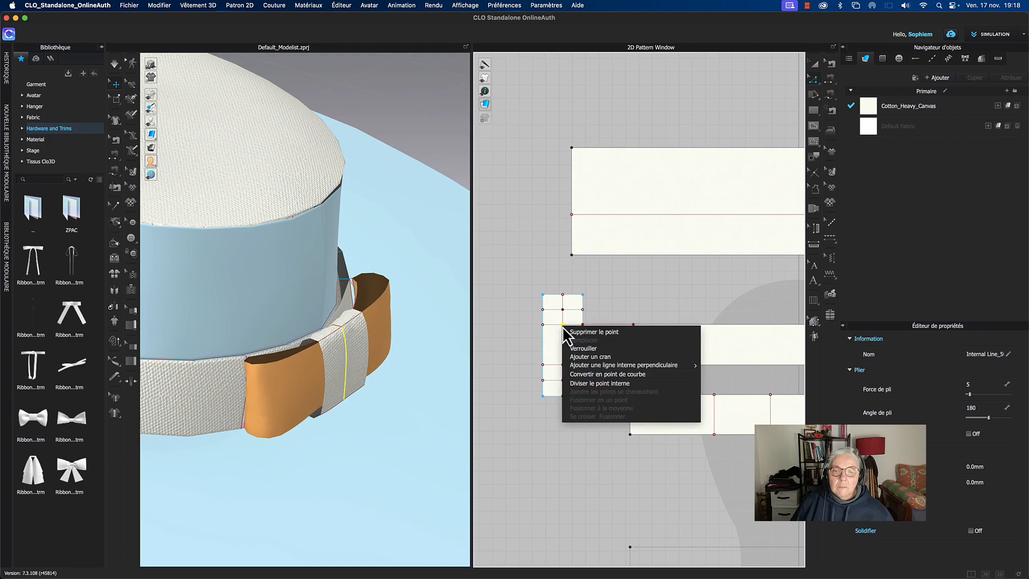
left_click(587, 384)
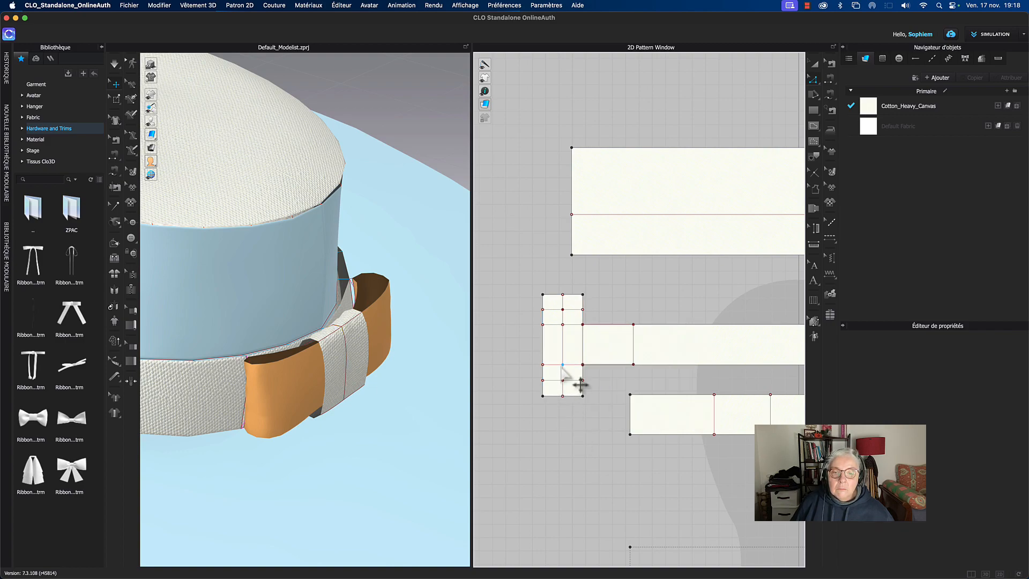
left_click(563, 369)
right_click(563, 370)
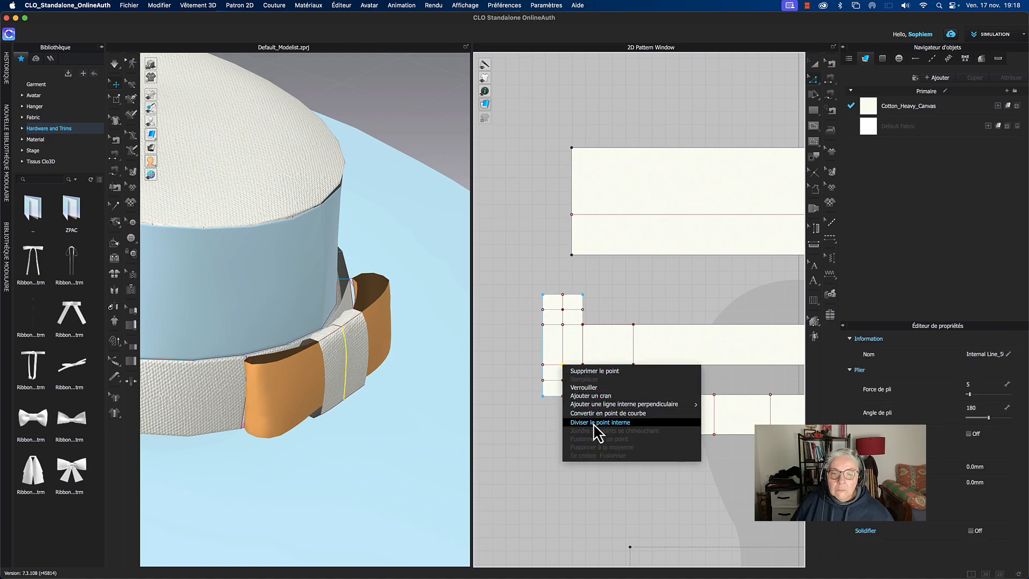
left_click(567, 426)
Step: Delete the middle segment of the knot's centre line, keeping only the short upper and lower parts
left_click(576, 359)
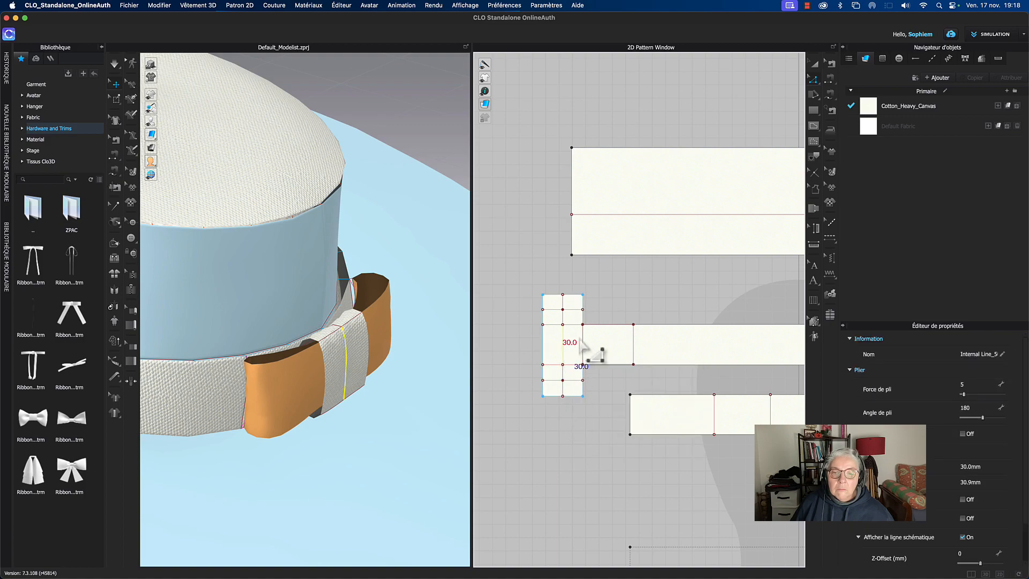
left_click(615, 308)
right_click_drag(615, 308, 618, 301)
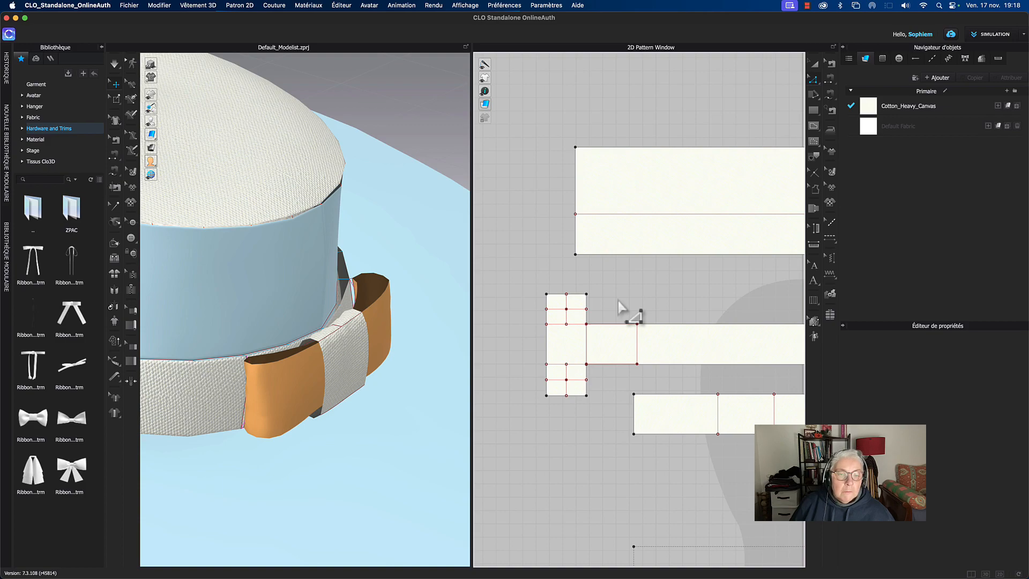
Step: Move the knot pattern slightly away from the hat band's short end to leave a gap between them
mouse_move(616, 300)
middle_mouse_down()
mouse_move(631, 300)
mouse_move(627, 310)
middle_mouse_up()
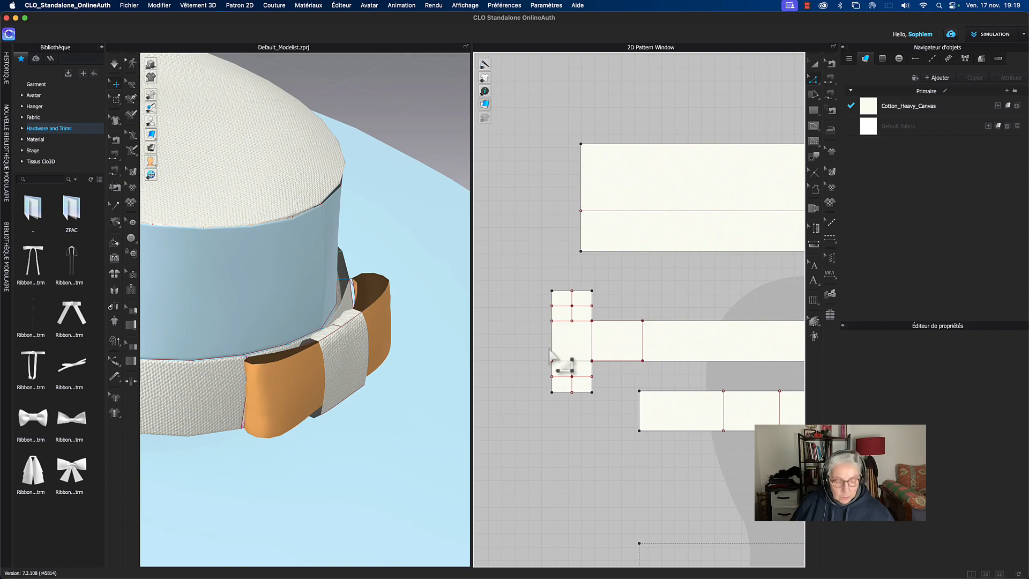
left_click(558, 339)
left_click_drag(557, 339, 549, 340)
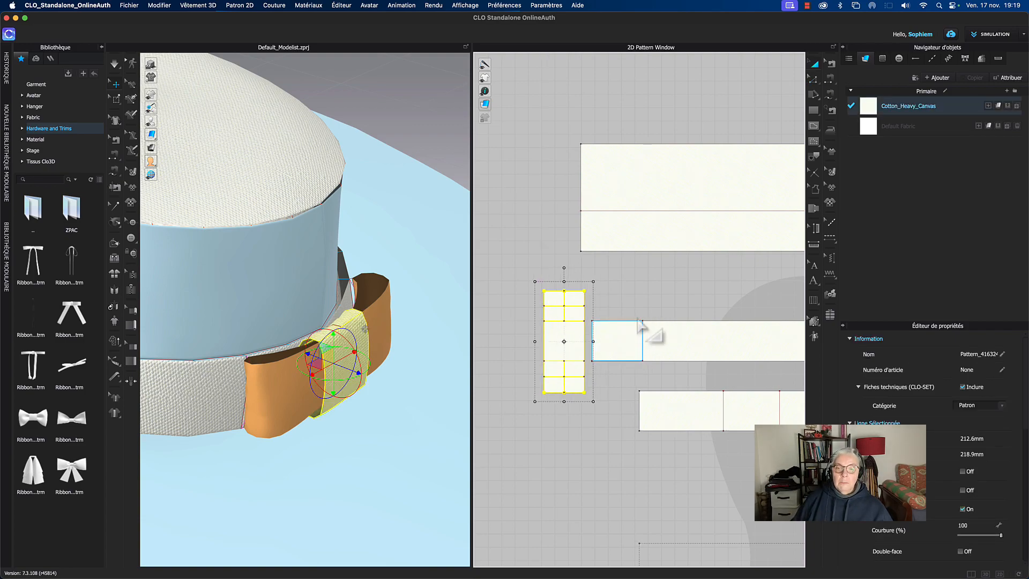
left_click(648, 307)
Step: Try to free-sew the knot's whole upper centre line to the upper part of the hat band's short end, and undo that seam
key("1")
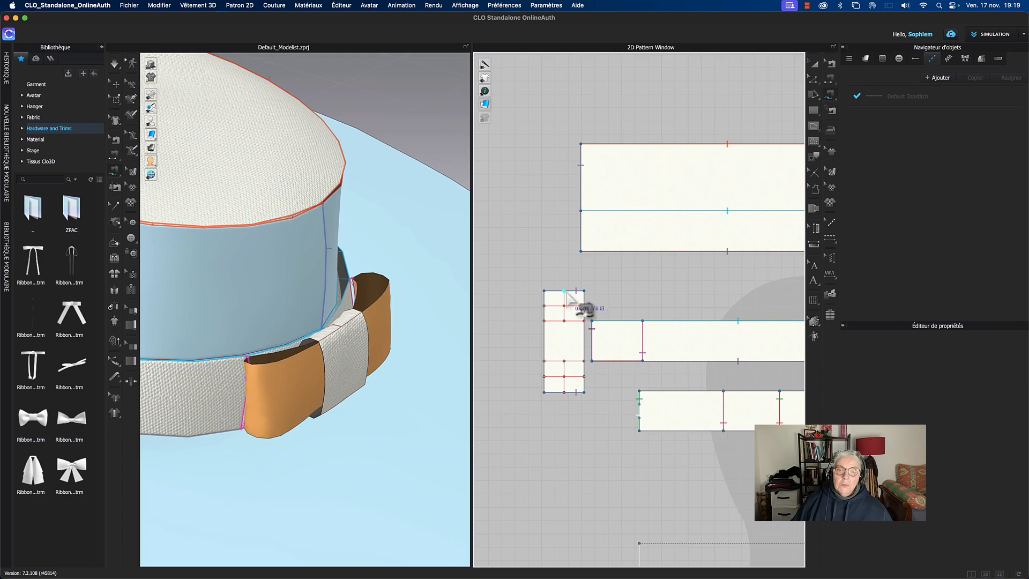
left_click(564, 320)
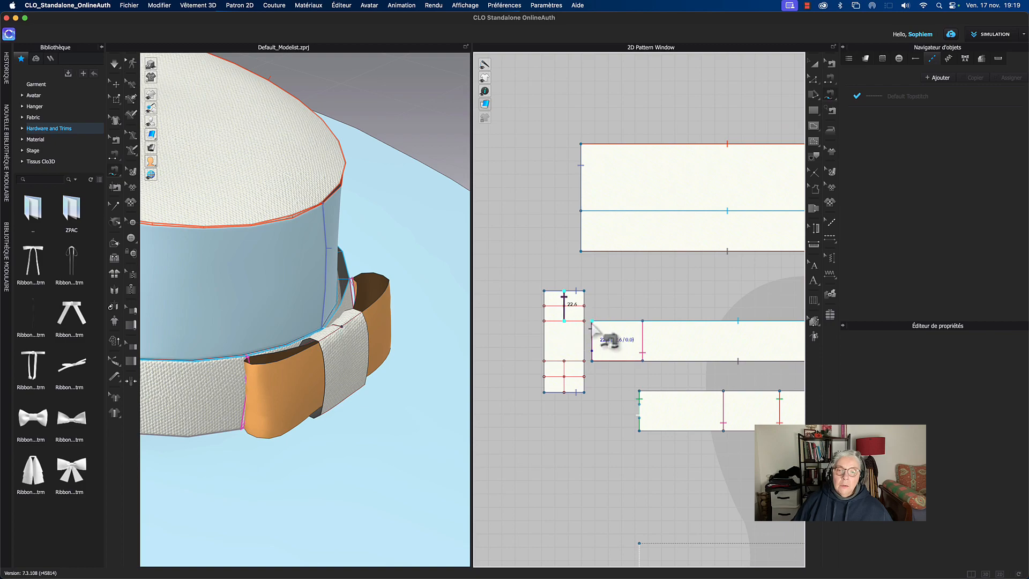
left_click(592, 356)
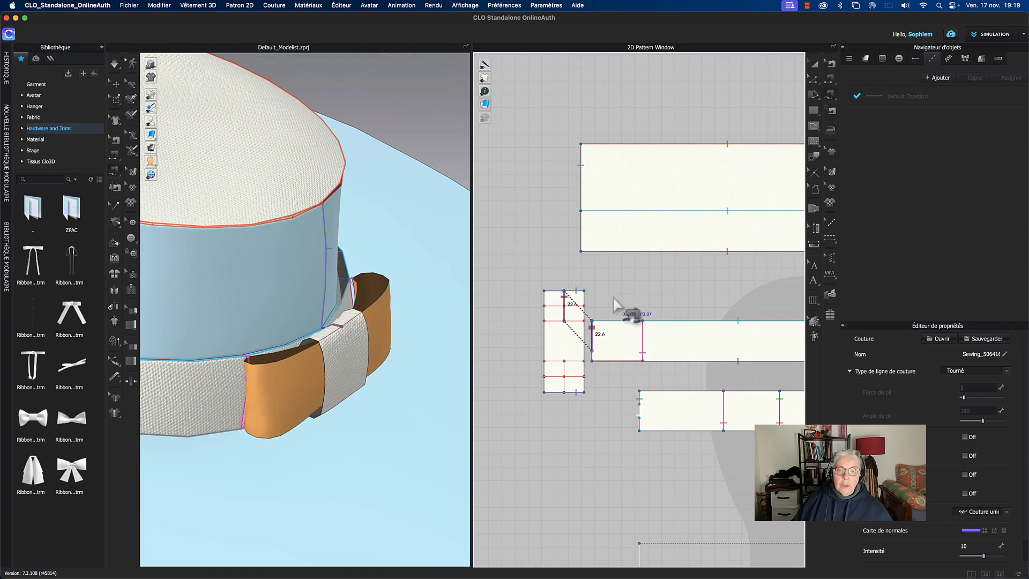
key("a")
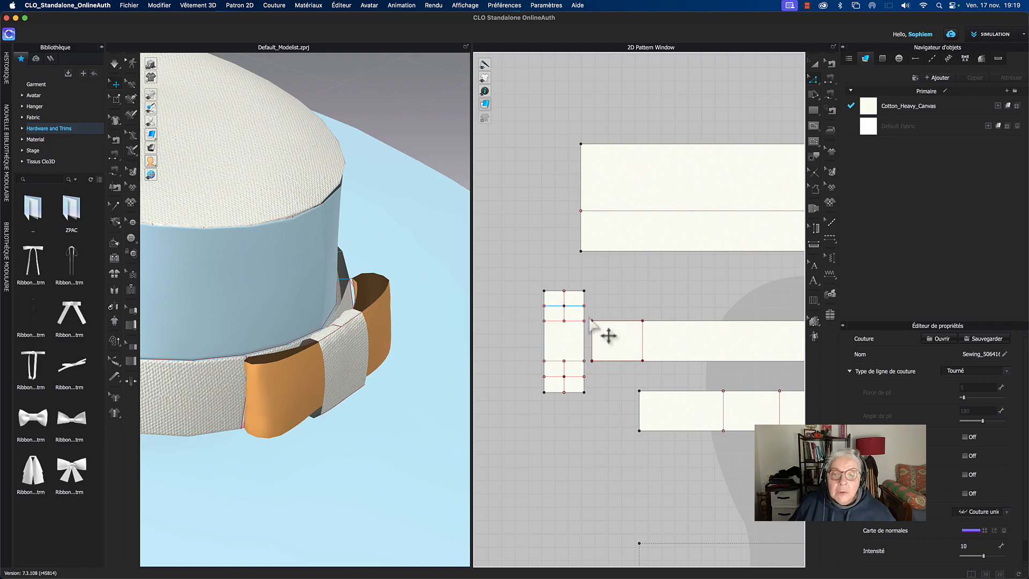
key("t")
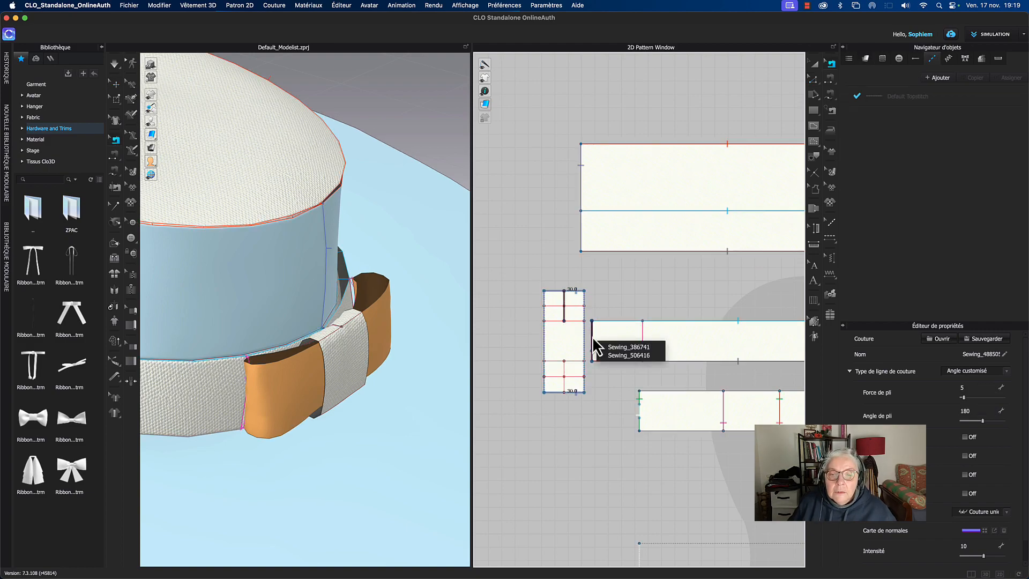
left_click(622, 297)
key("b")
key("super+z")
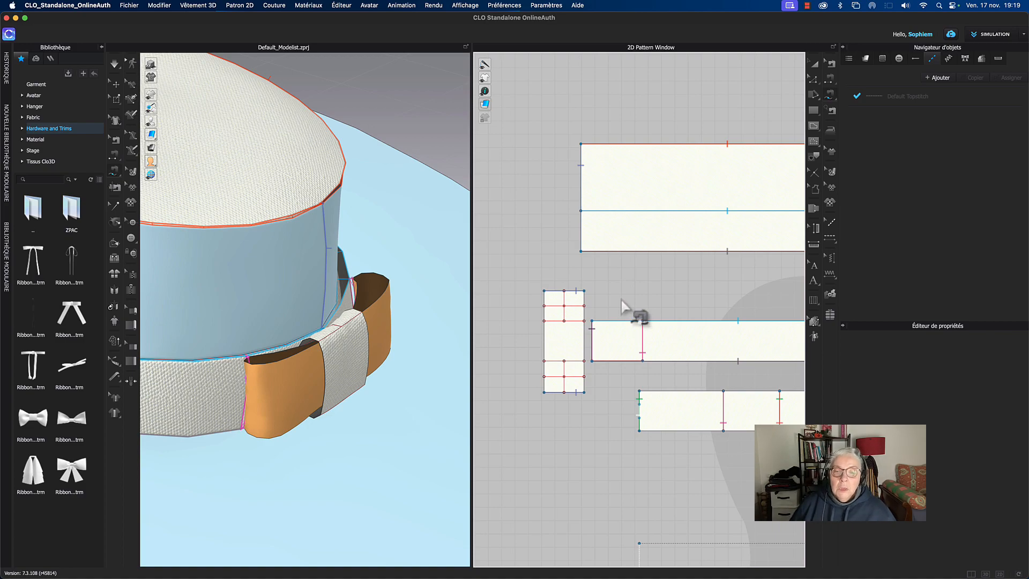
Step: Sew the inner half of the knot's upper centre line and its lower centre line to the hat band's short end, and simulate
left_click(564, 324)
left_click(594, 340)
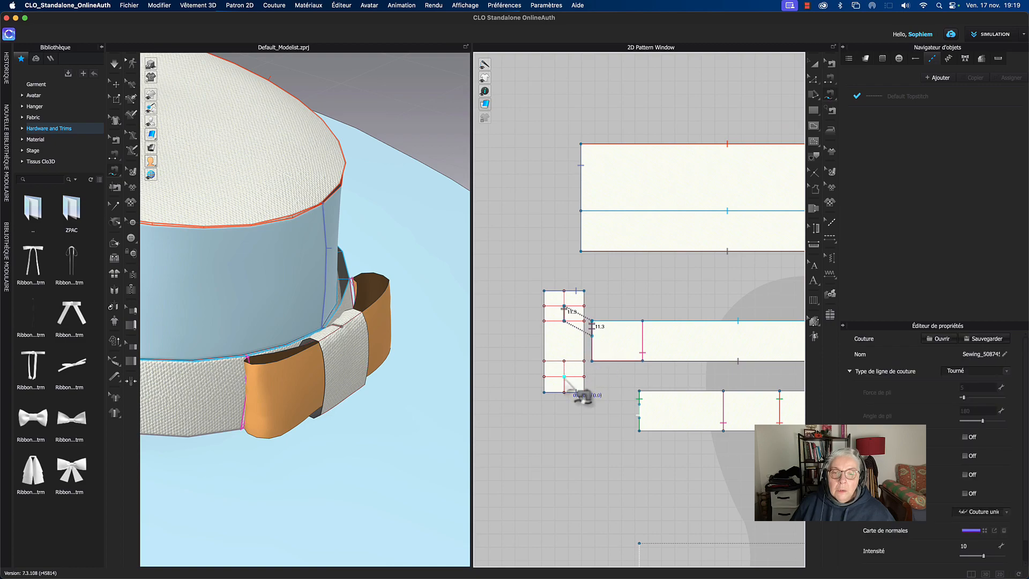
left_click(564, 373)
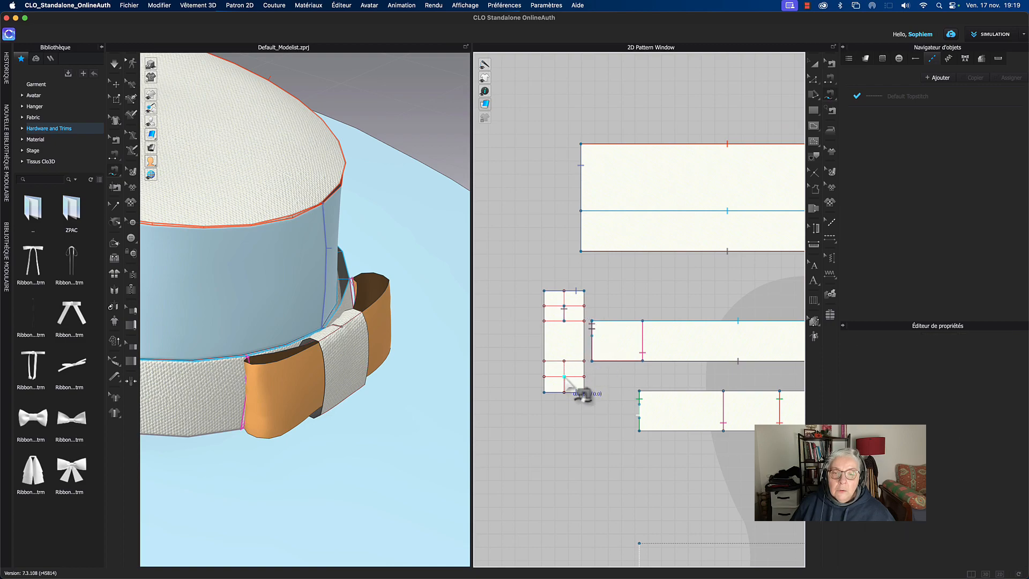
left_click(605, 363)
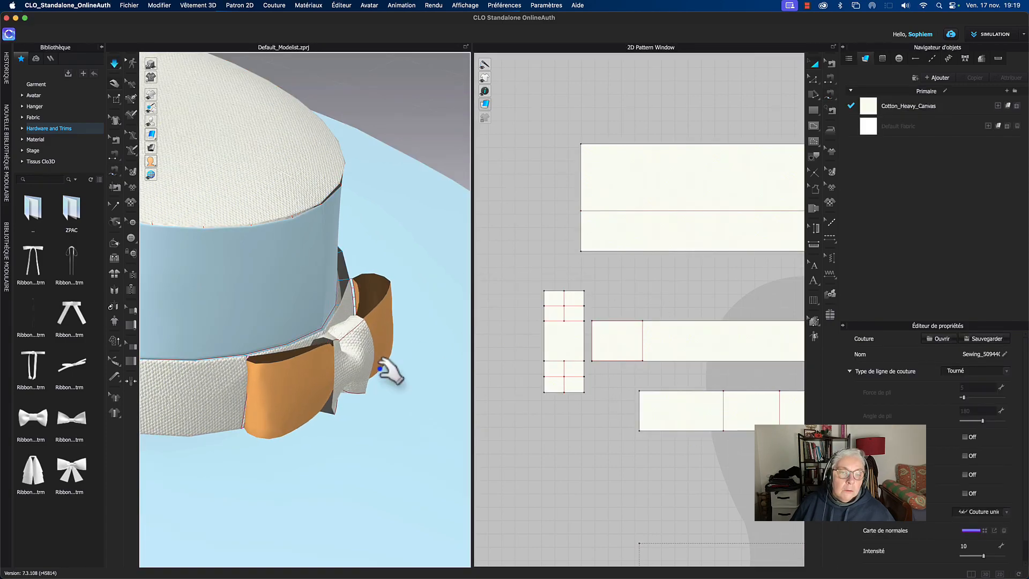
mouse_move(416, 345)
right_mouse_down()
mouse_move(378, 336)
mouse_move(403, 336)
right_mouse_up()
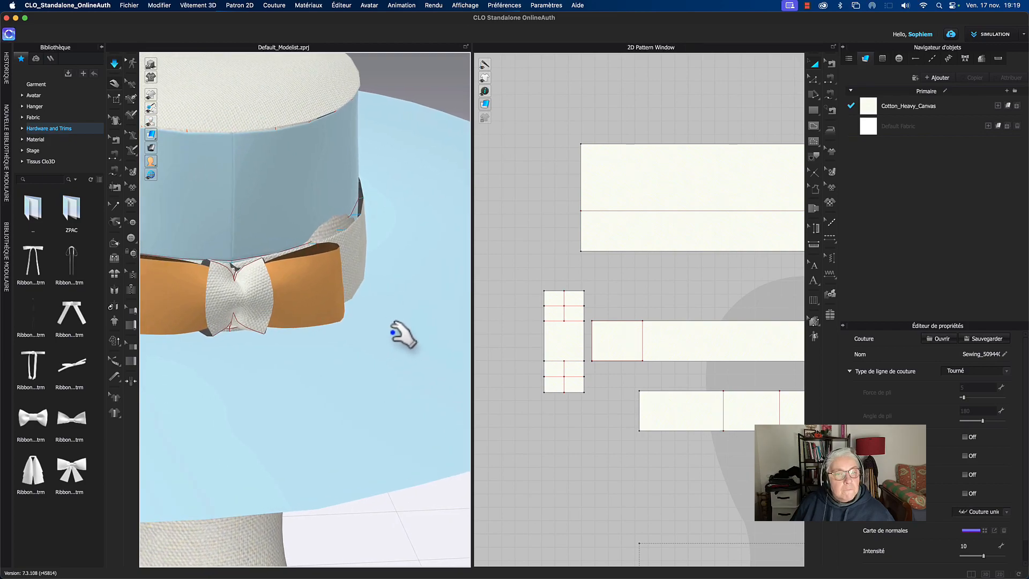
Step: Remove the stiffening from the bow-loop pattern and simulate the bow
key("m")
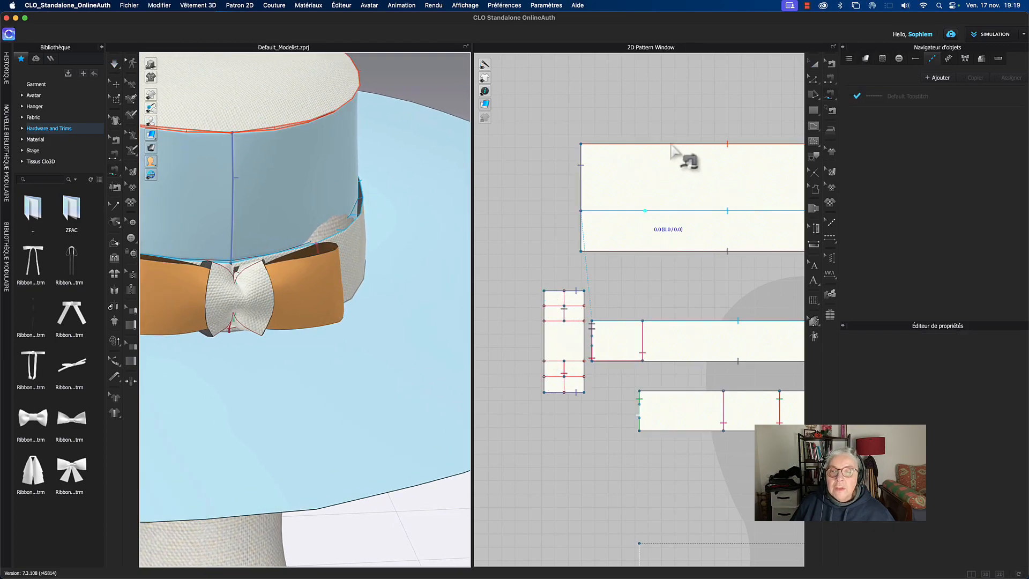
left_click(814, 64)
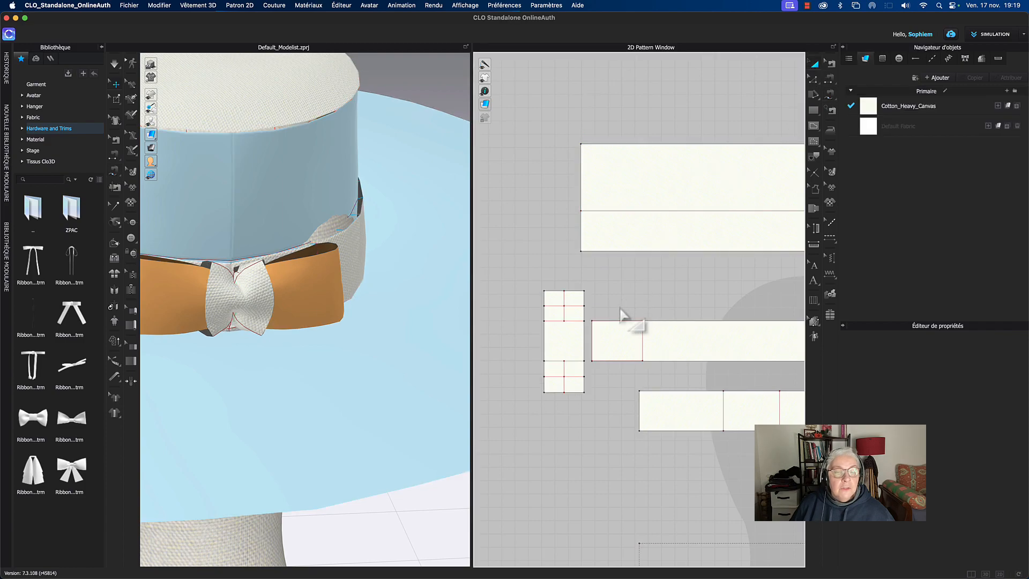
left_click(291, 292)
right_click(290, 293)
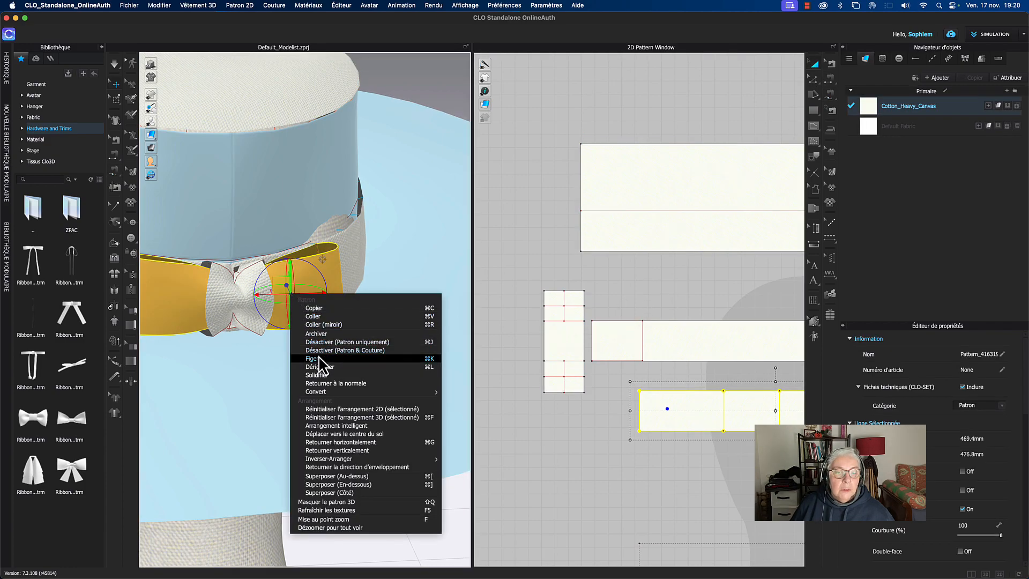
left_click(321, 382)
key("space")
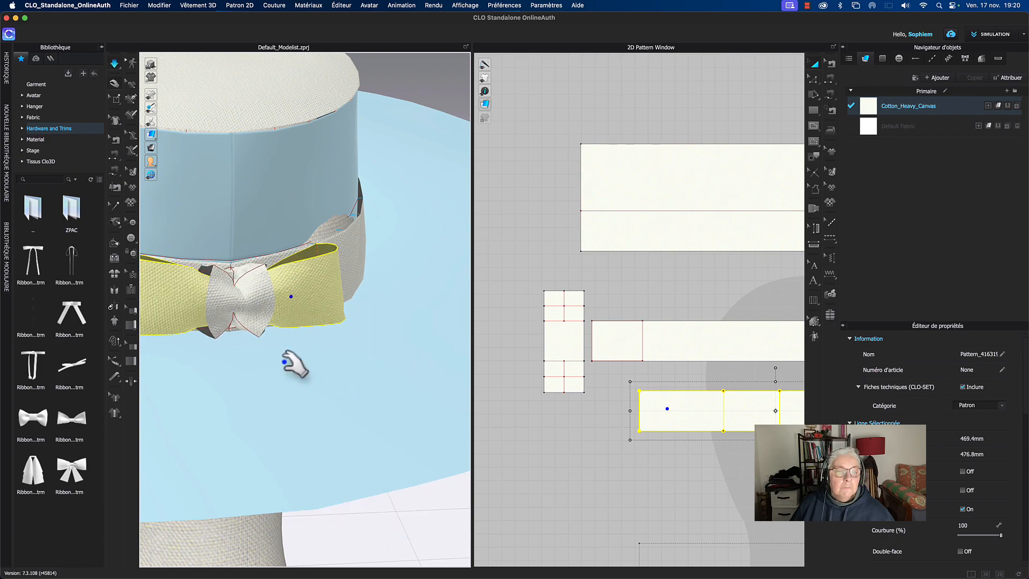
middle_click_drag(300, 360, 322, 333)
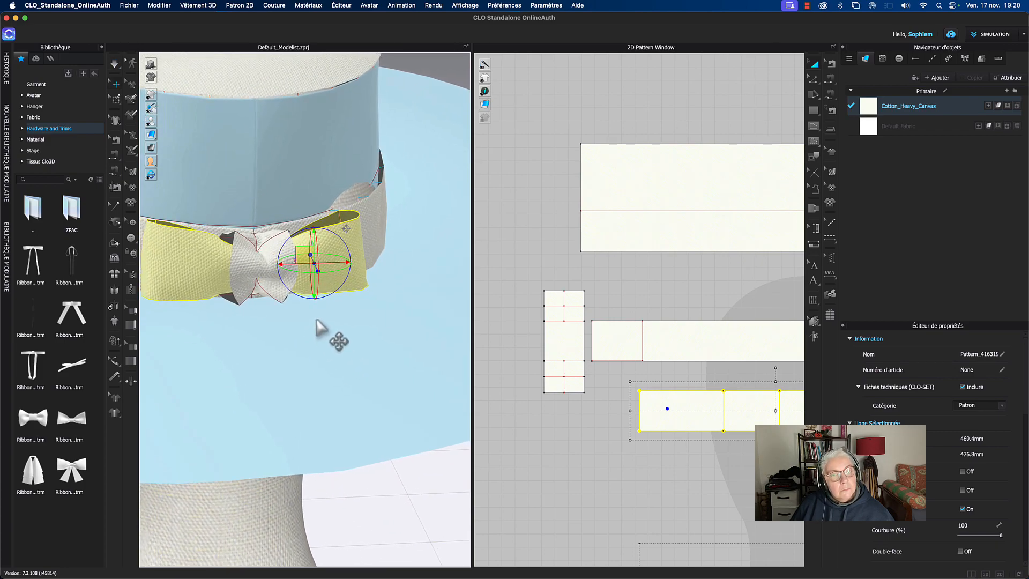
Step: Shorten the knot pattern vertically to a perimeter of about 190 mm and pull the knot into shape during simulation
left_click(561, 349)
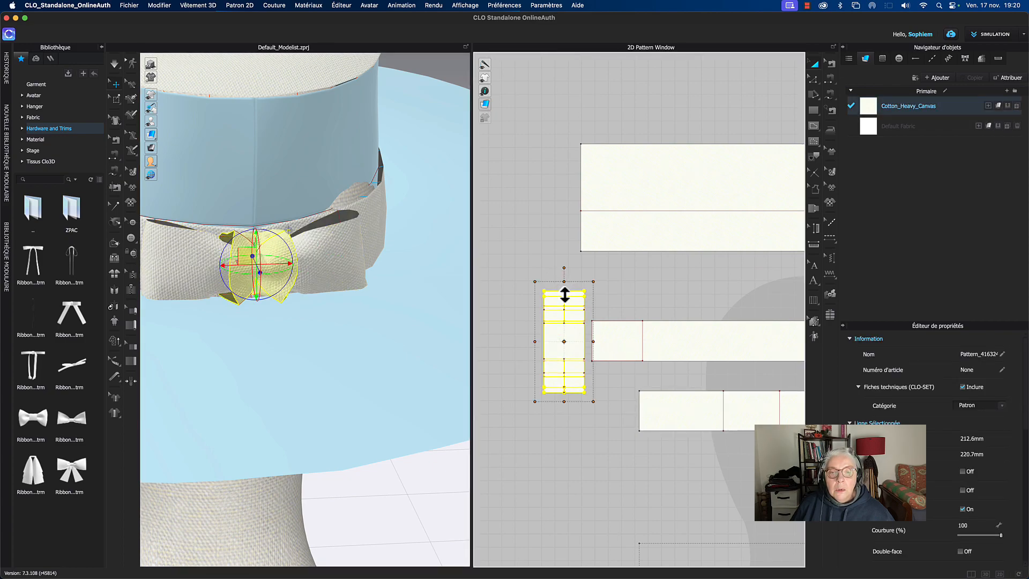
left_click_drag(565, 299, 565, 307)
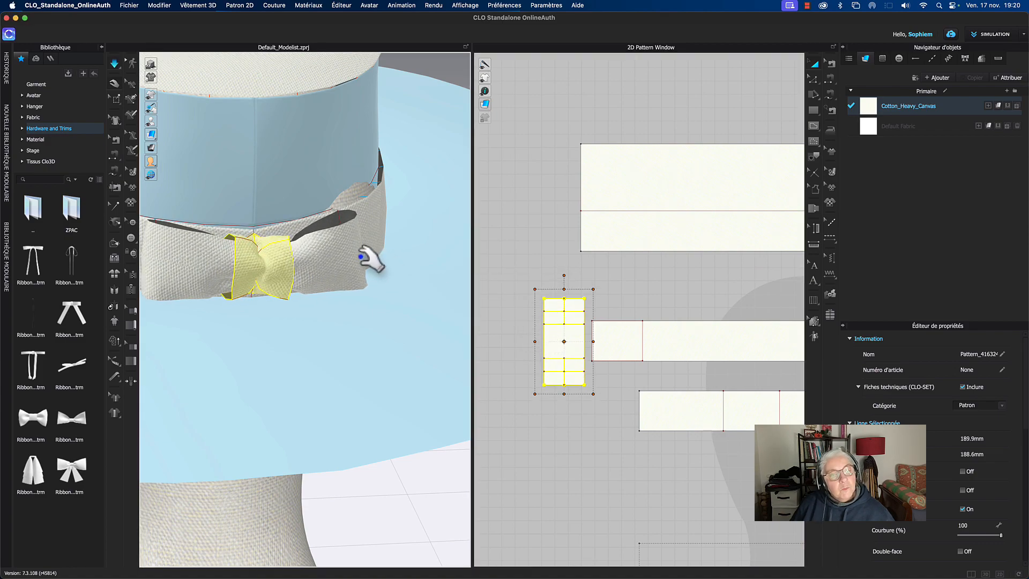
left_click(277, 268)
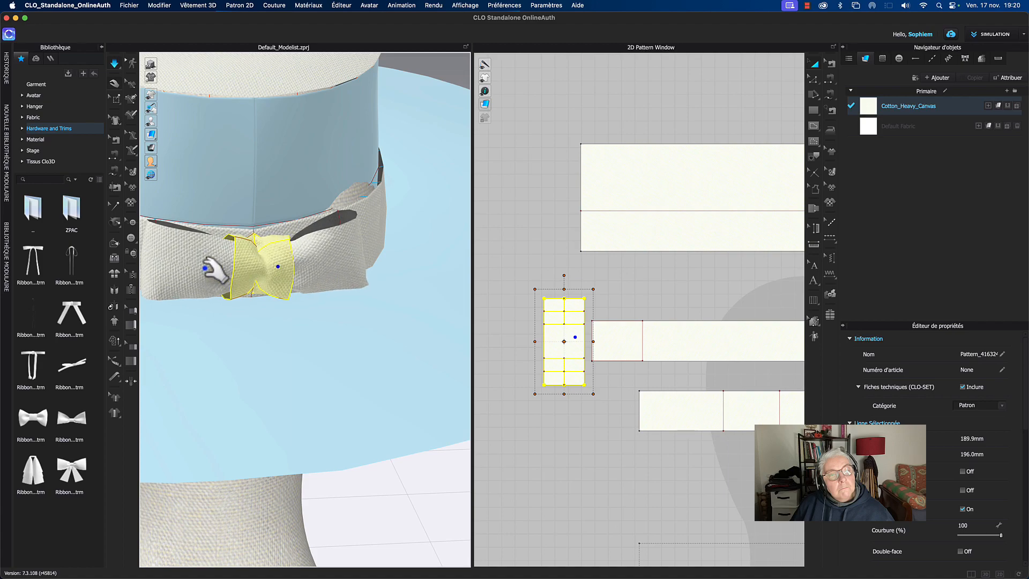
left_click(234, 268)
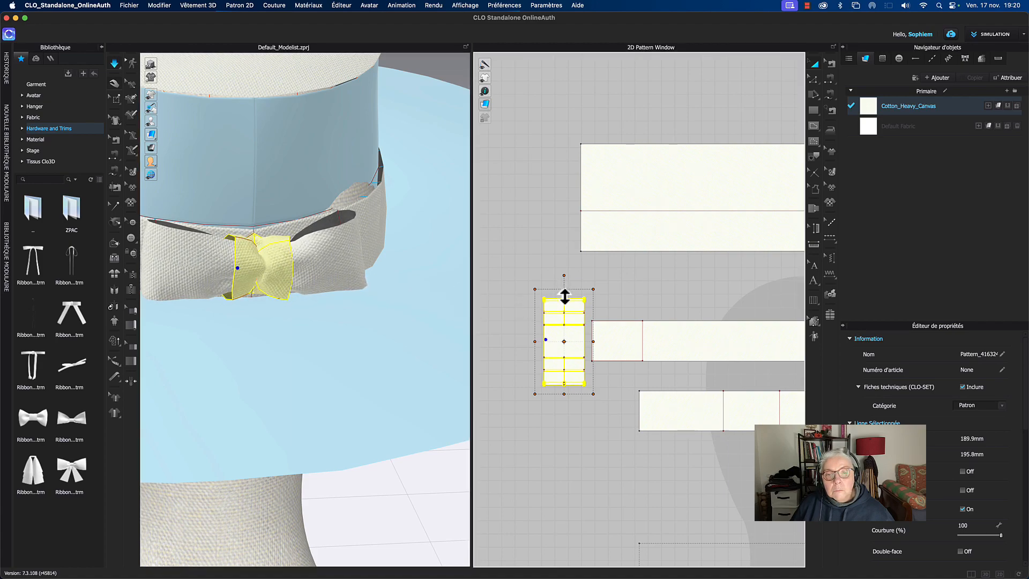
Step: Shorten the knot pattern further to a perimeter of about 167 mm, simulate and inspect the tightened knot
left_click_drag(563, 306, 563, 314)
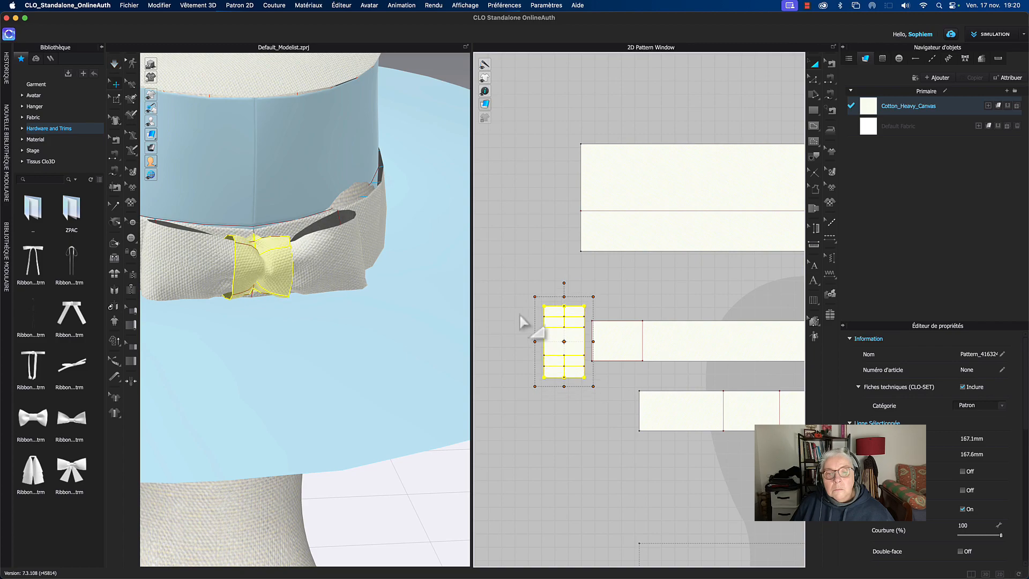
key("space")
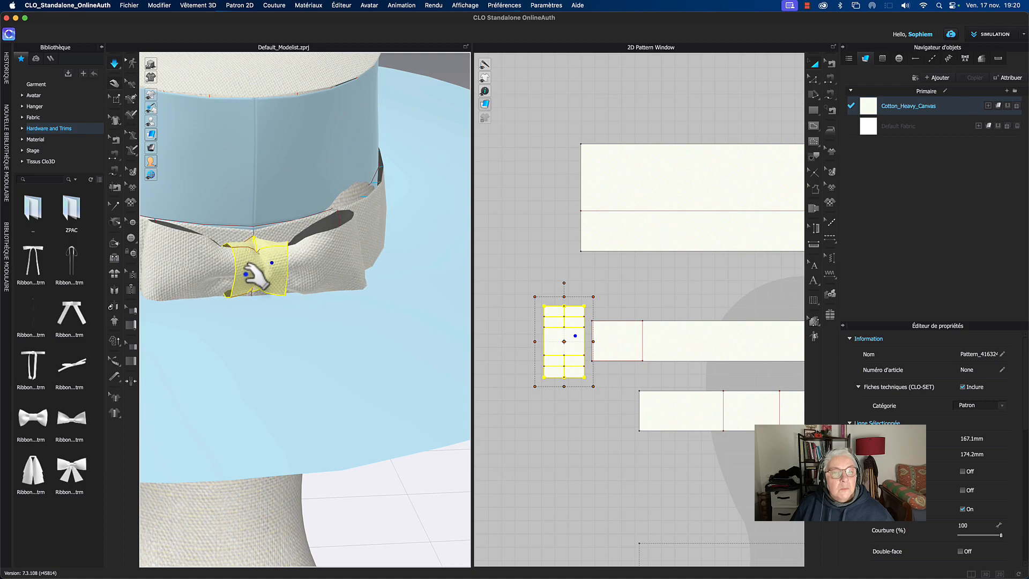
scroll(260, 284, "up", 5)
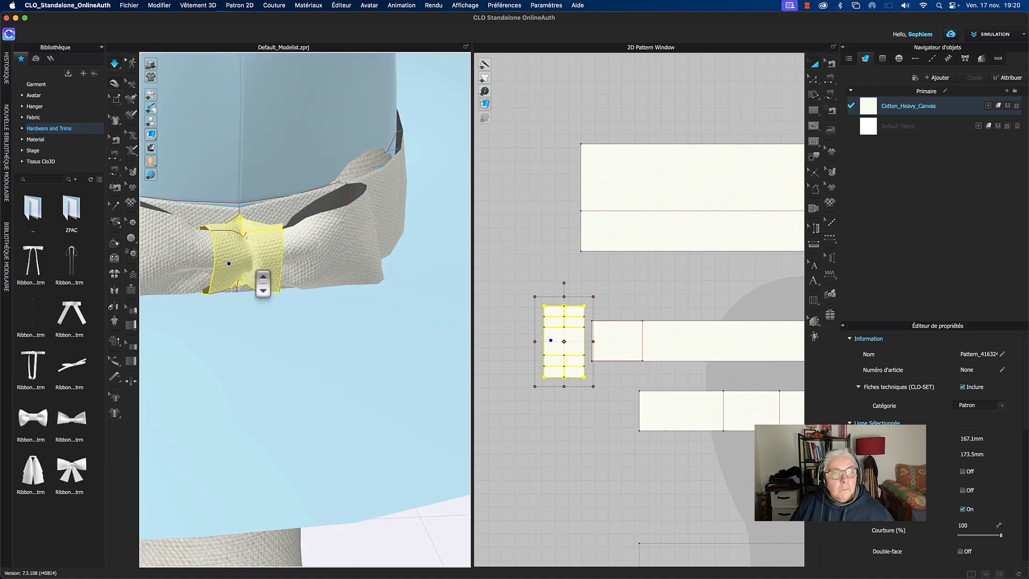
scroll(262, 273, "down", 6)
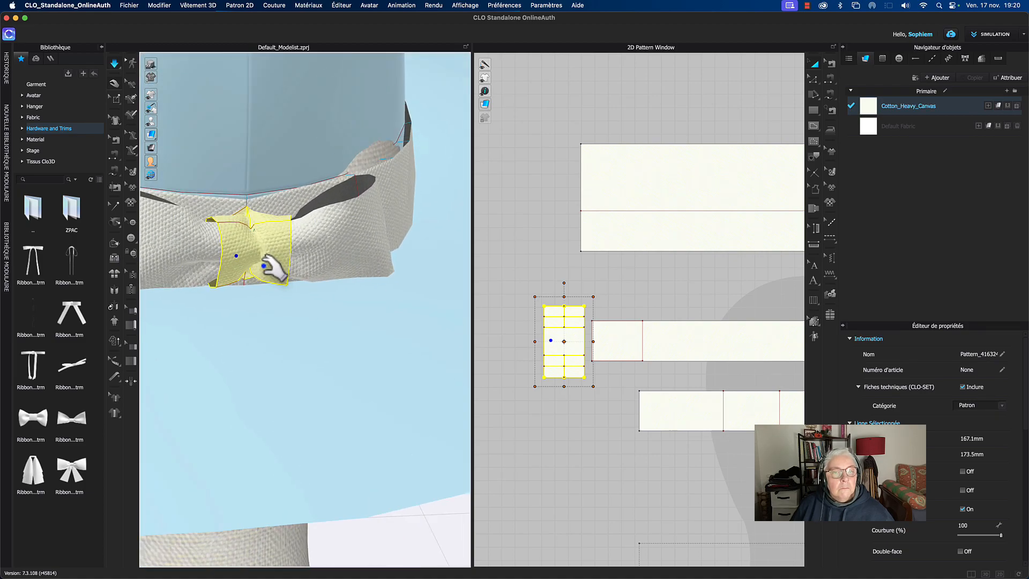
right_click_drag(312, 319, 302, 315)
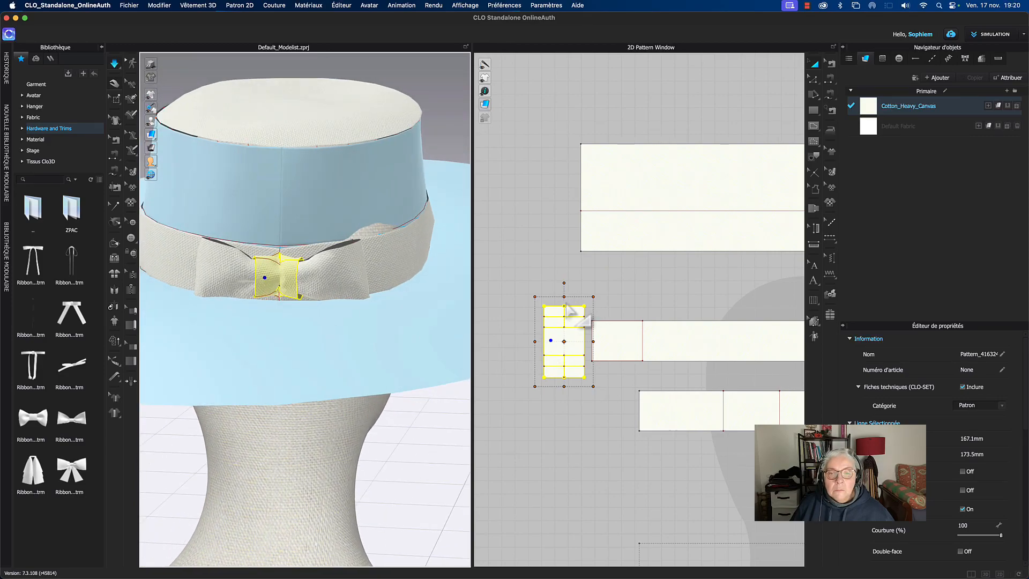
Step: Lengthen the knot pattern slightly, narrow it to a perimeter of about 166 mm, and even out its folds during simulation
left_click_drag(563, 298, 564, 290)
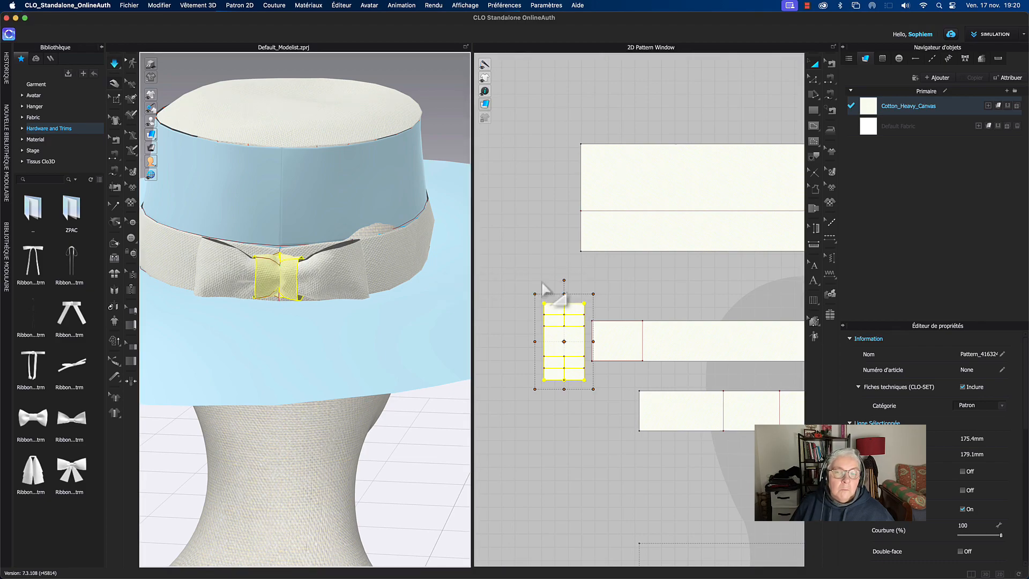
left_click_drag(534, 341, 539, 342)
key("space")
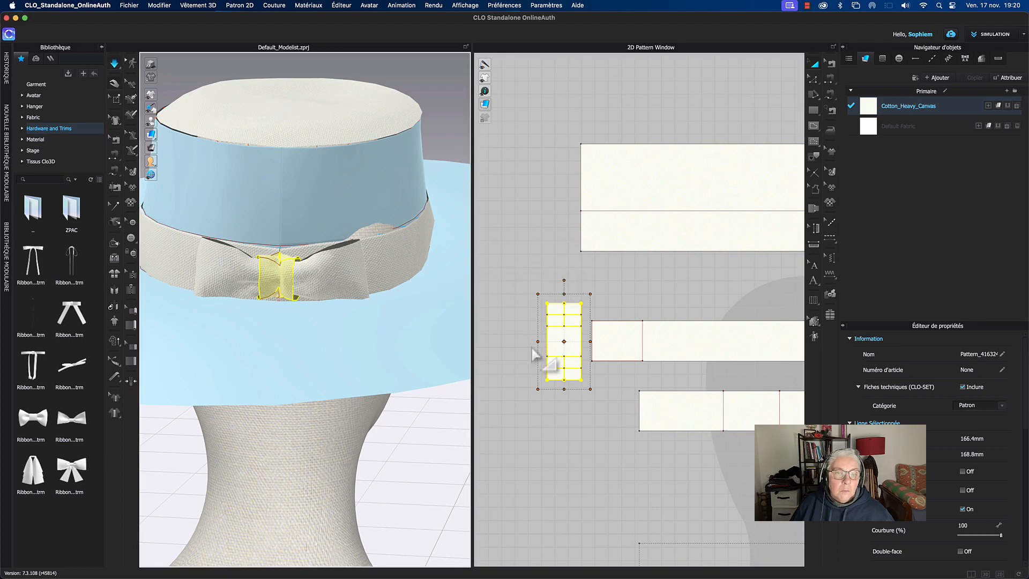
mouse_move(291, 288)
left_mouse_down()
mouse_move(305, 284)
mouse_move(277, 273)
mouse_move(258, 279)
mouse_move(297, 278)
left_mouse_up()
left_click_drag(292, 277, 305, 313)
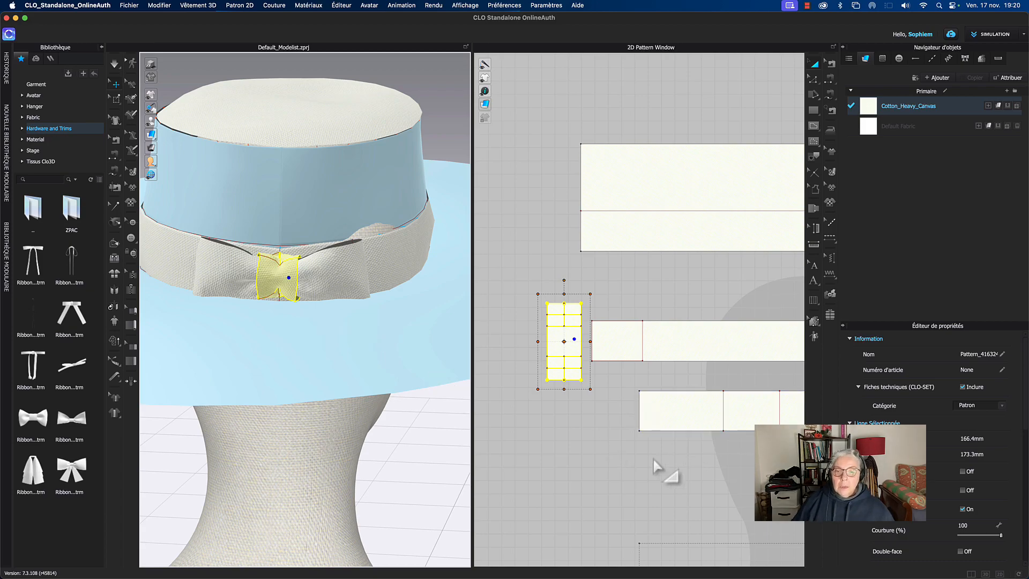
Step: Unarchive the two slanted-end ribbon tail patterns located below the bow pattern
scroll(589, 425, "down", 5)
scroll(577, 424, "up", 2)
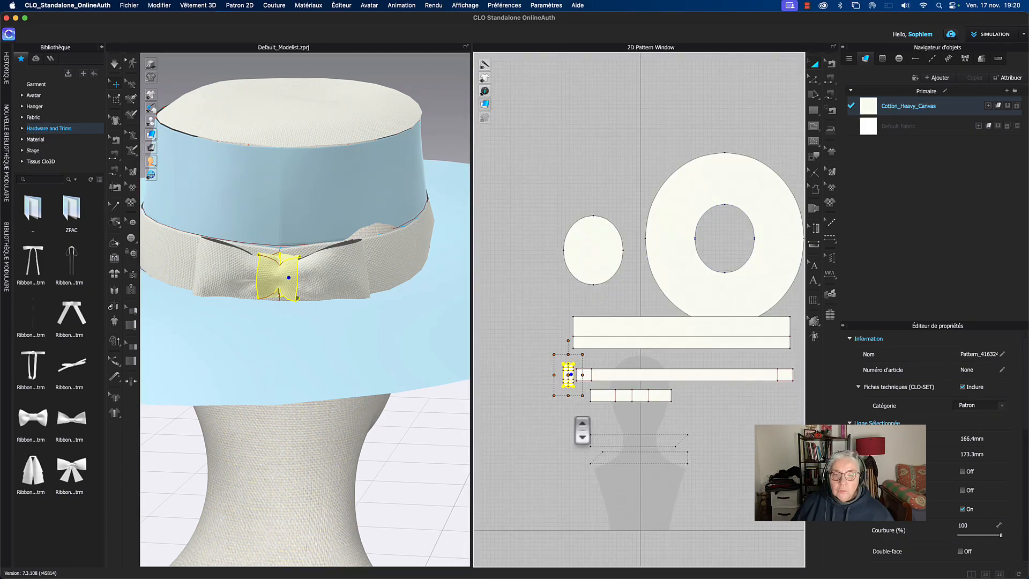
left_click(628, 441)
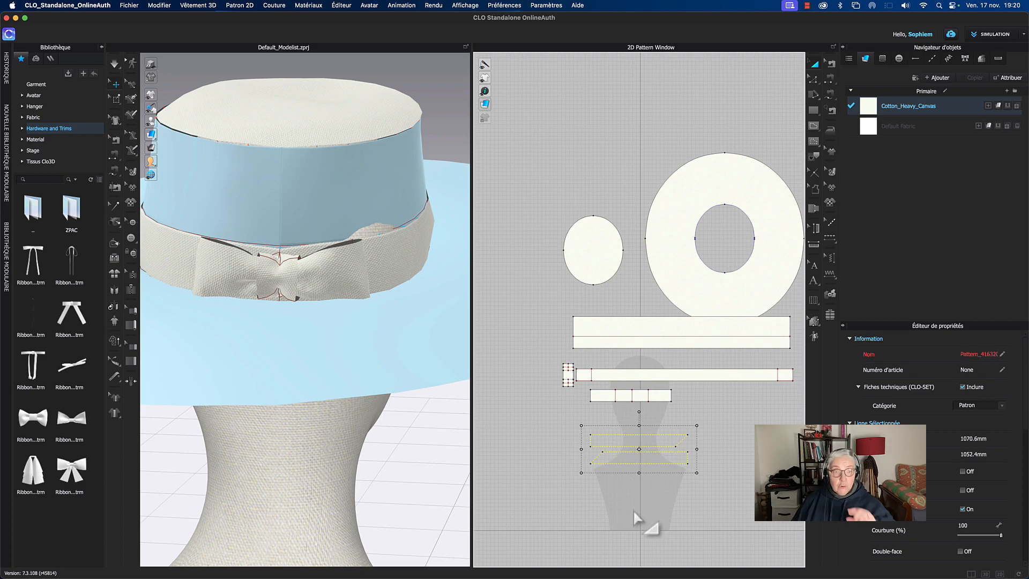
right_click(615, 460)
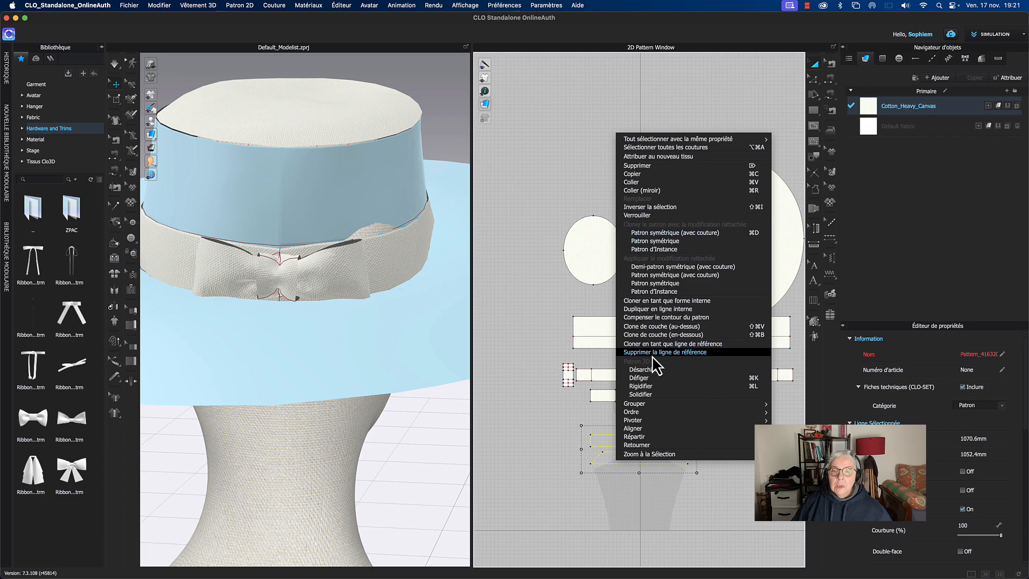
left_click(645, 369)
left_click(586, 503)
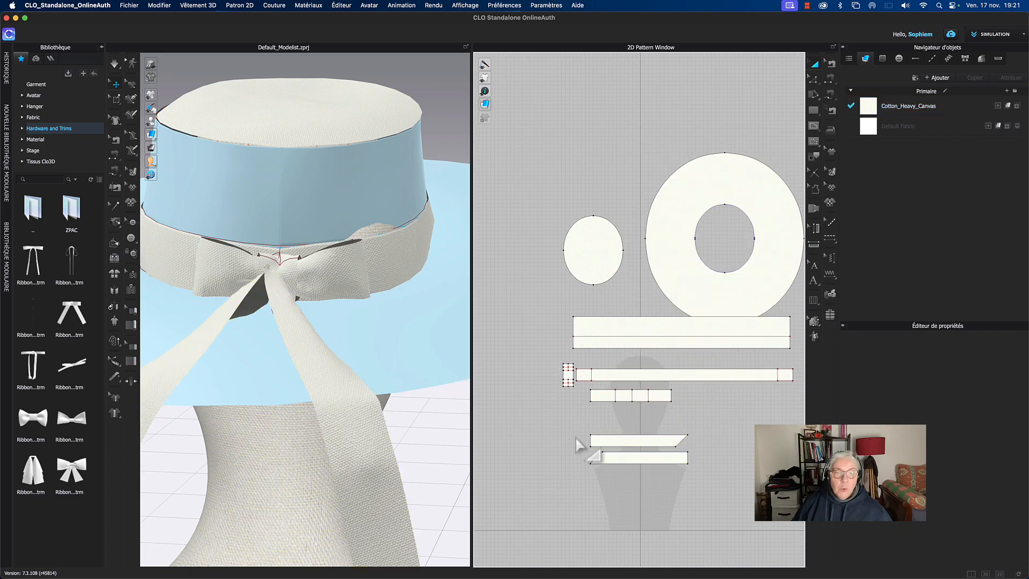
middle_click_drag(575, 437, 575, 426)
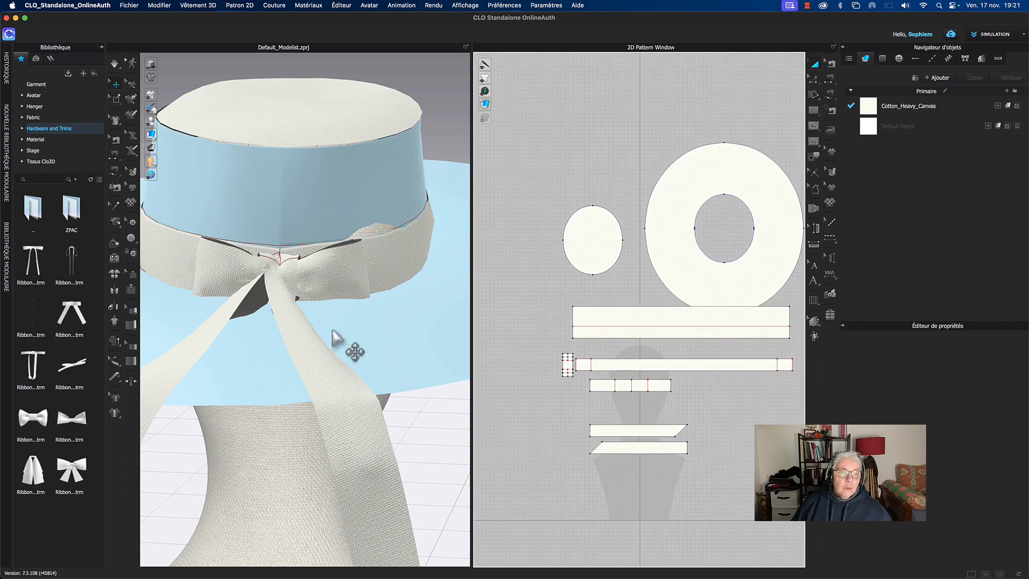
Step: Freeze the bow-loop and knot patterns together and simulate the hanging ribbon tails
left_click(316, 288)
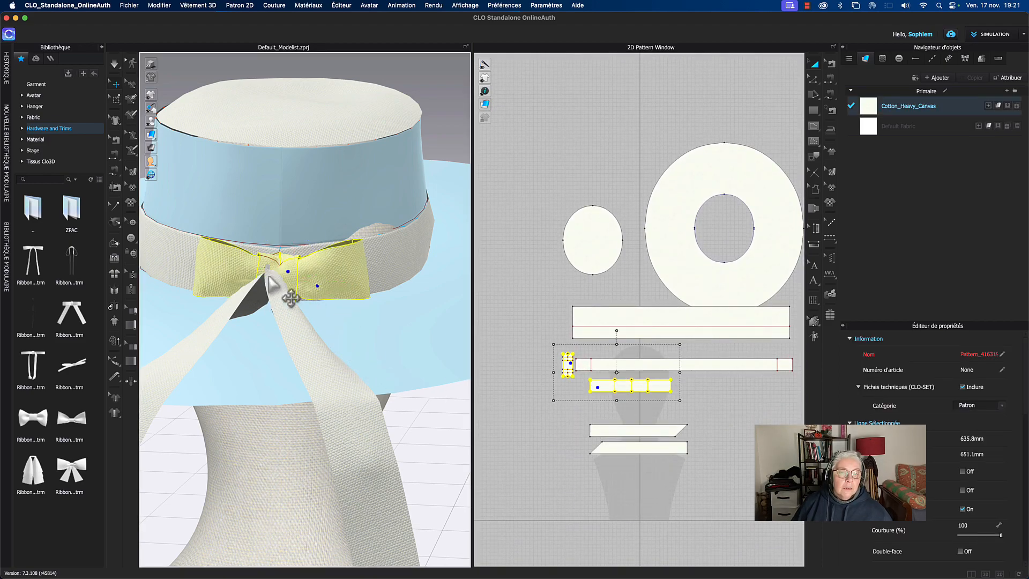
right_click(290, 271)
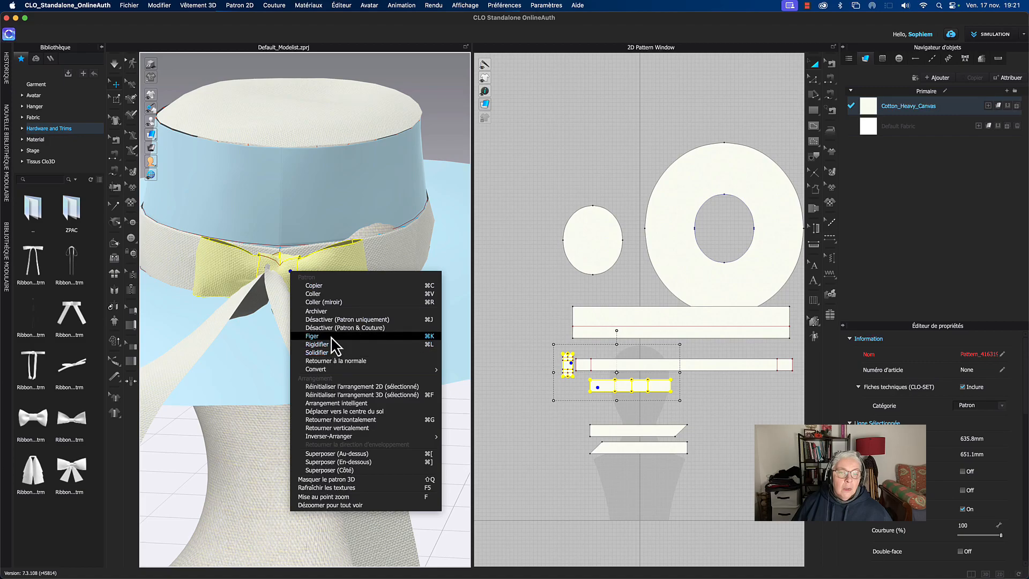
left_click(330, 337)
left_click(453, 168)
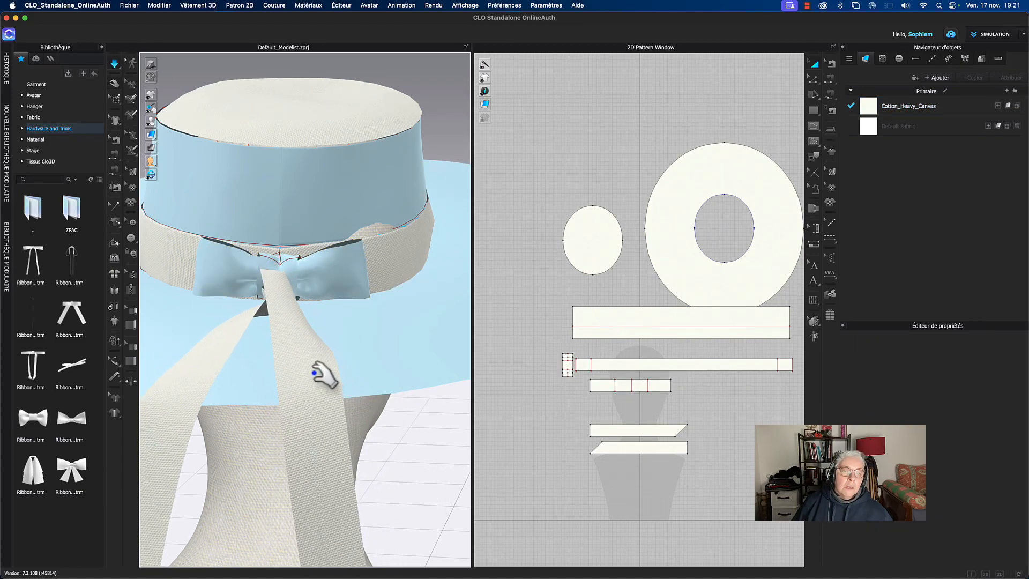
Step: Pull the front ribbon tail outward away from the other tail and check its seams
left_click(361, 426)
left_click_drag(361, 426, 395, 482)
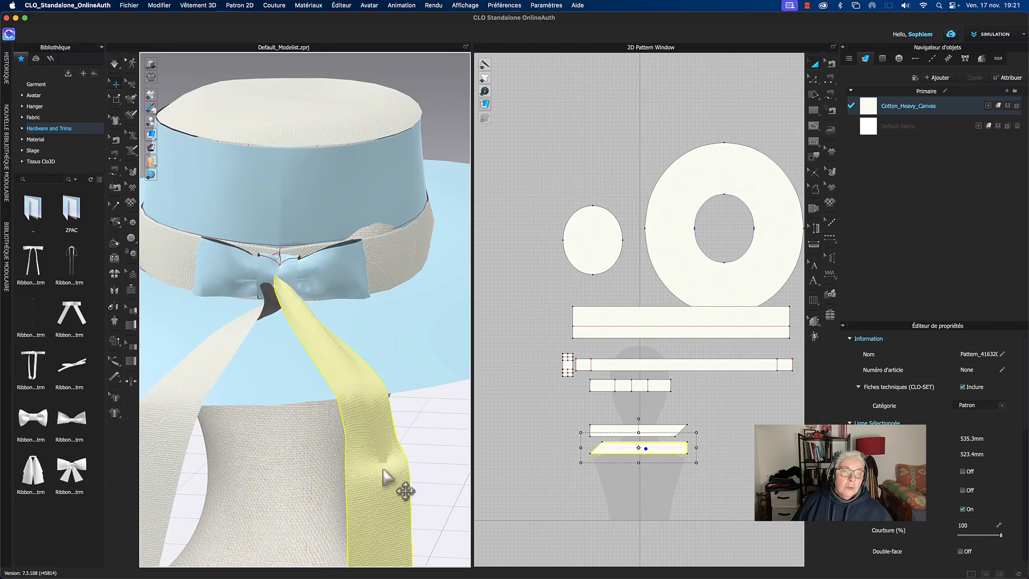
middle_click_drag(548, 438, 539, 425)
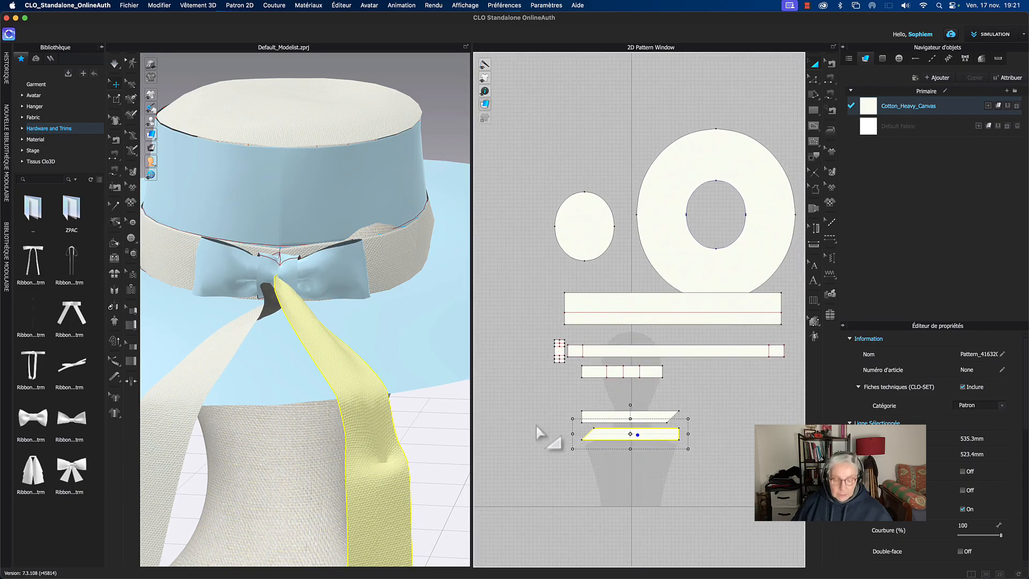
key("b")
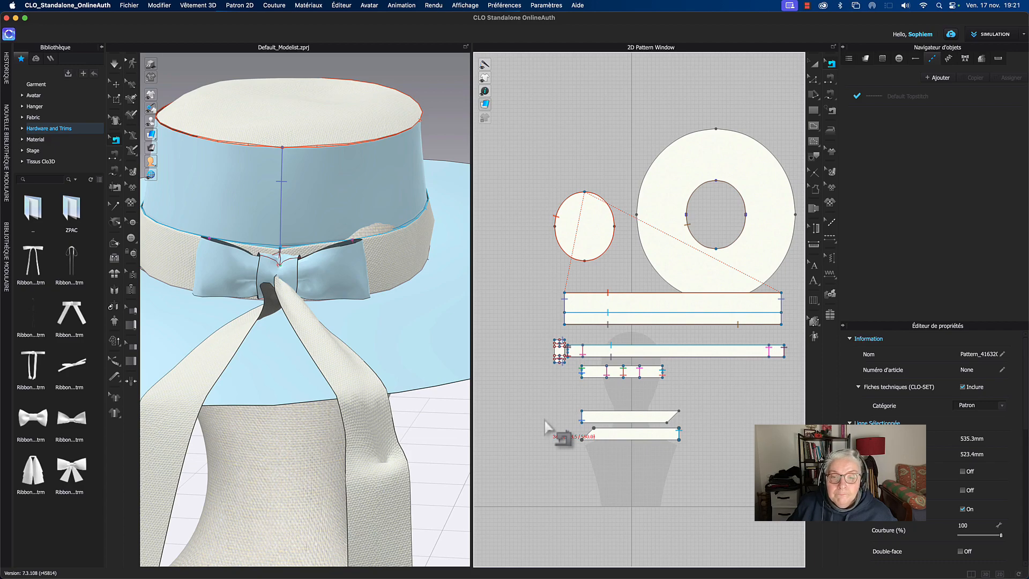
left_click(815, 65)
left_click(309, 364)
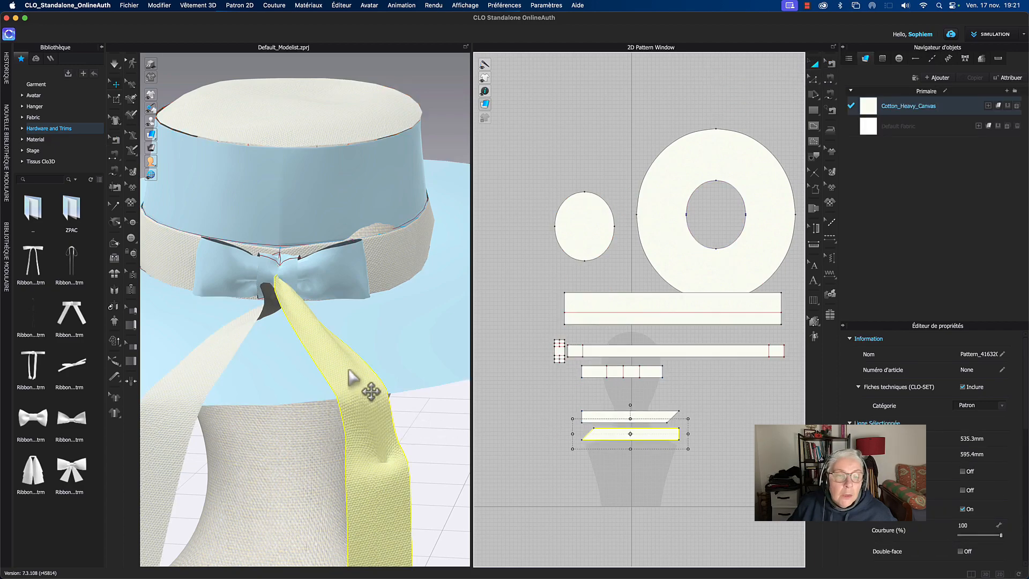
Step: Lift the knot and bow loops together above the hat band so the tops of the ribbon tails are exposed
left_click(288, 280)
right_click_drag(288, 279, 334, 320)
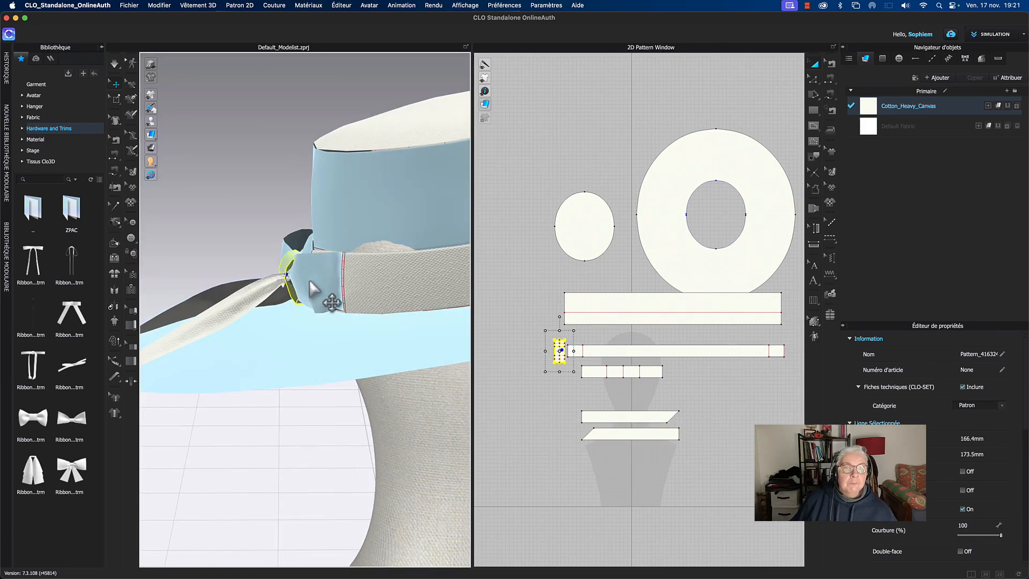
left_click(310, 280, "shift")
left_click_drag(315, 281, 315, 250)
right_click_drag(321, 299, 339, 305)
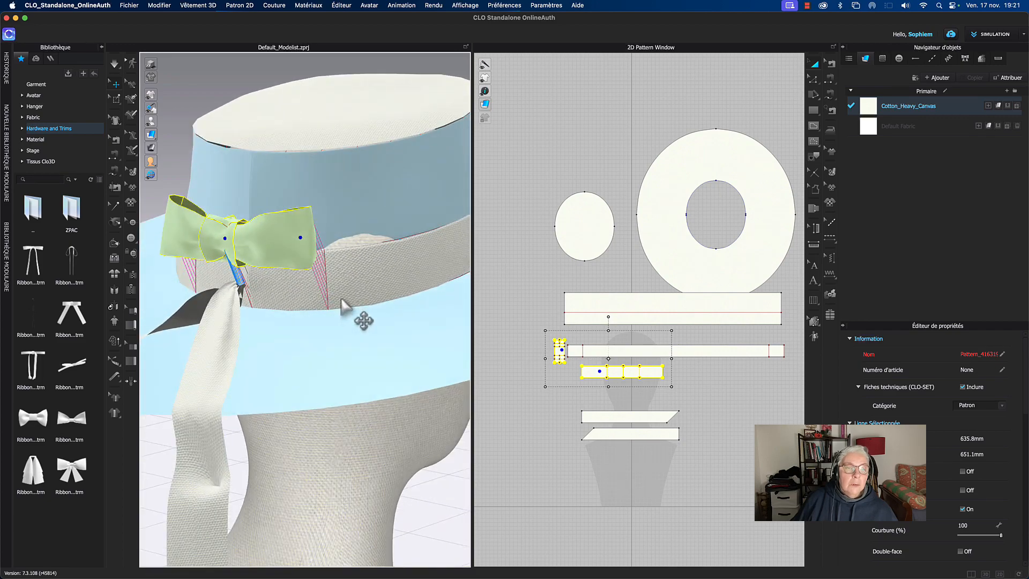
middle_click_drag(300, 312, 339, 318)
right_click_drag(344, 321, 380, 316)
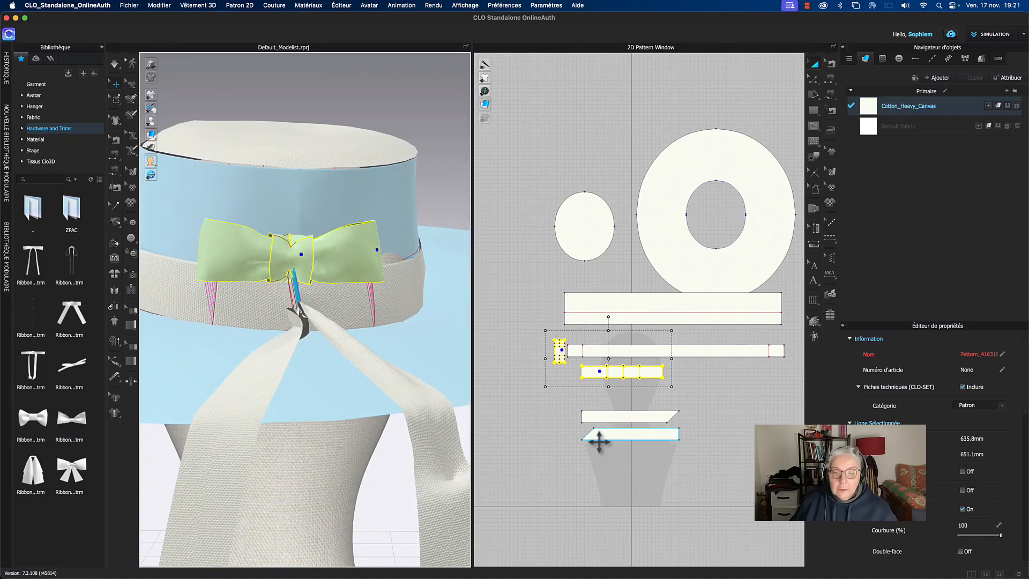
Step: Delete the seams joining the two ribbon tails to the ends of the bow-loop pattern
key("2")
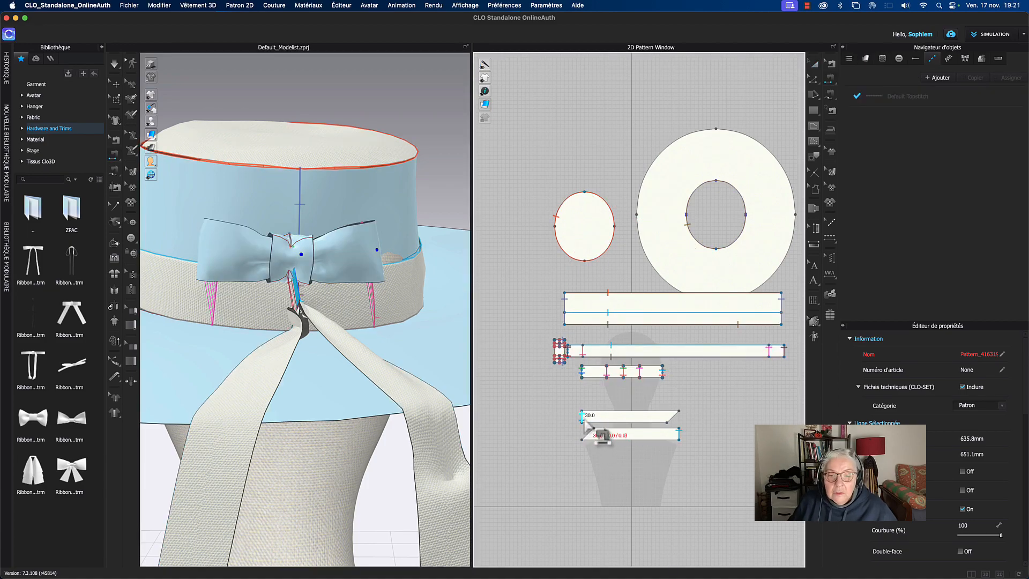
left_click(582, 418)
left_click(581, 370)
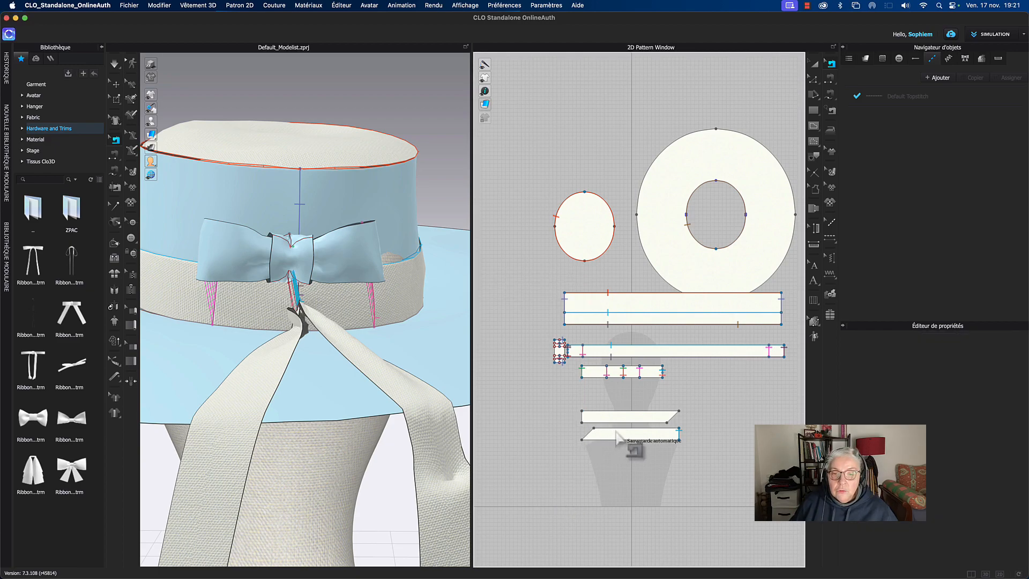
left_click(679, 438)
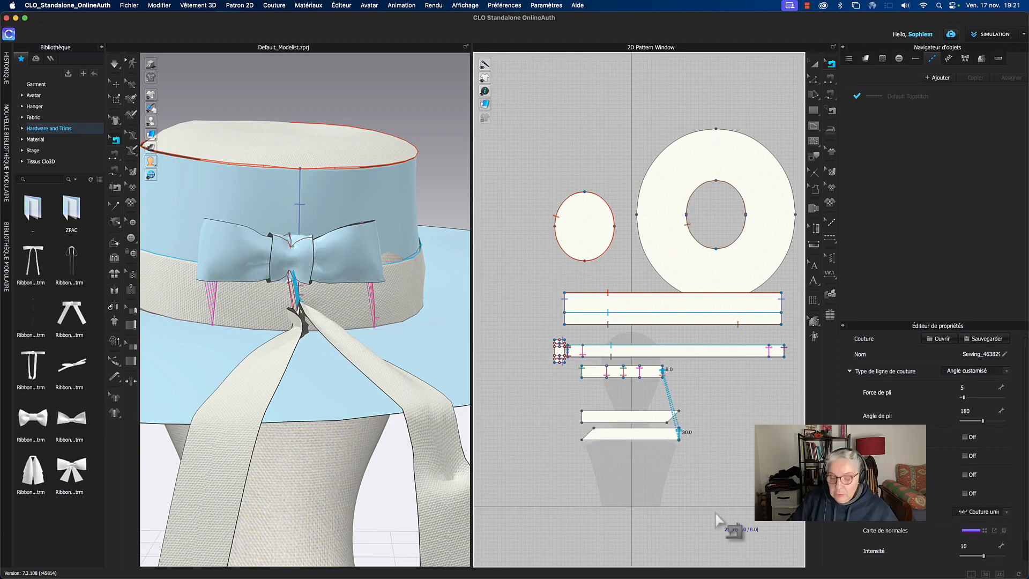
key("Delete")
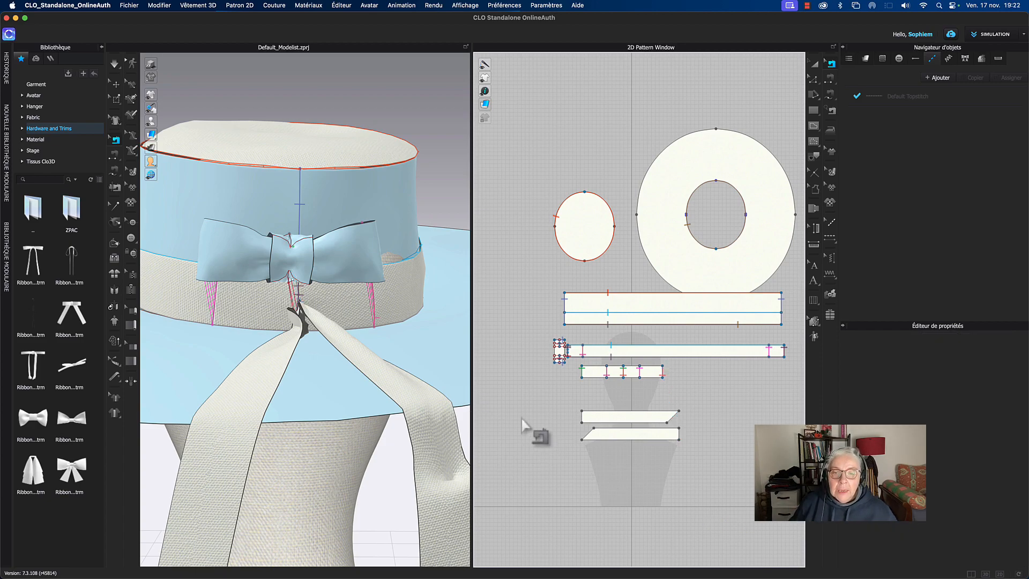
Step: Sew the straight end of the upper ribbon tail to the adjacent short end of the long band pattern
scroll(554, 418, "up", 5)
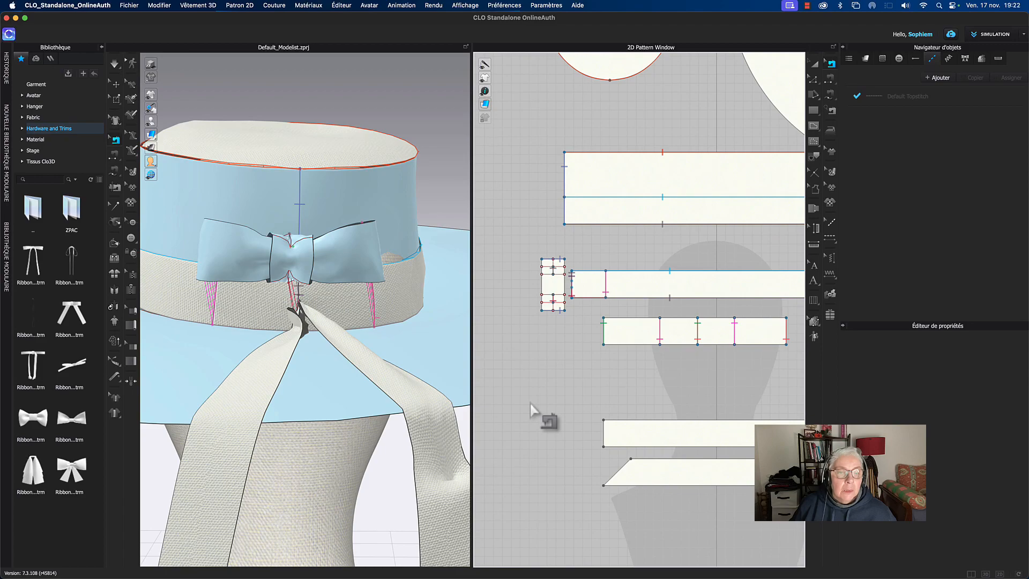
scroll(555, 411, "right", 2)
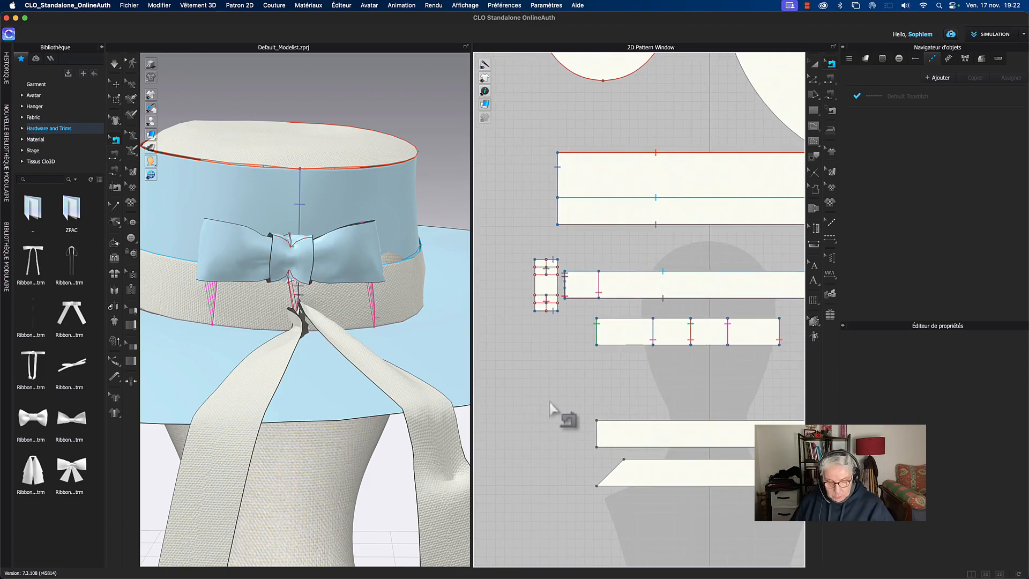
left_click(597, 437)
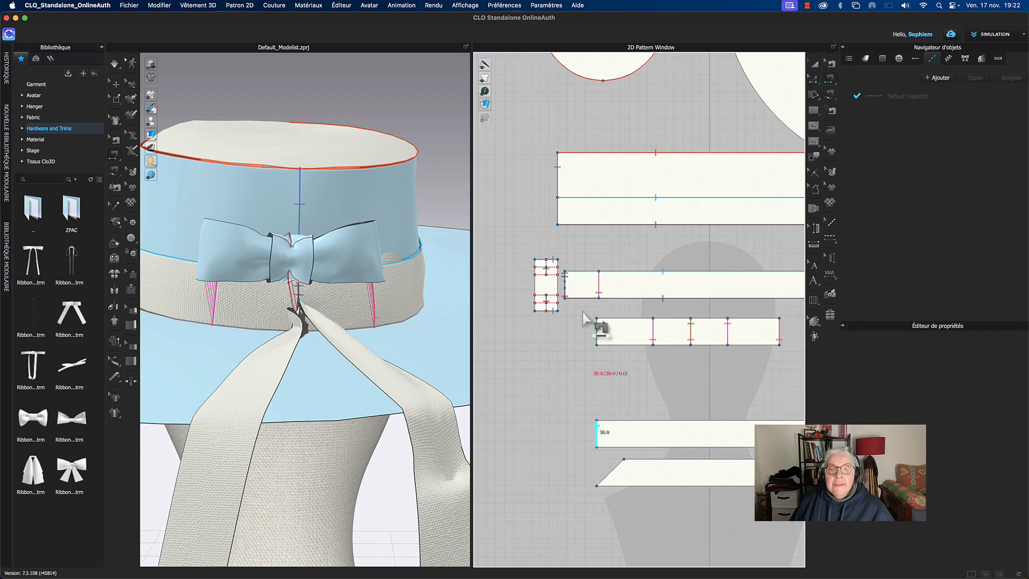
left_click(566, 289)
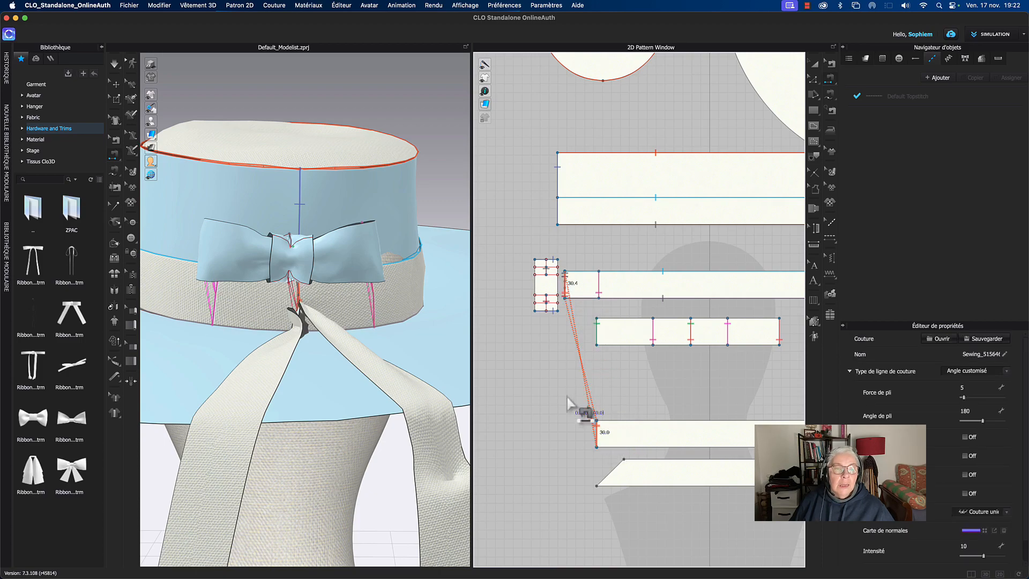
Step: Sew the straight end of the lower ribbon tail to the opposite short end of the long band pattern
scroll(568, 399, "down", 4)
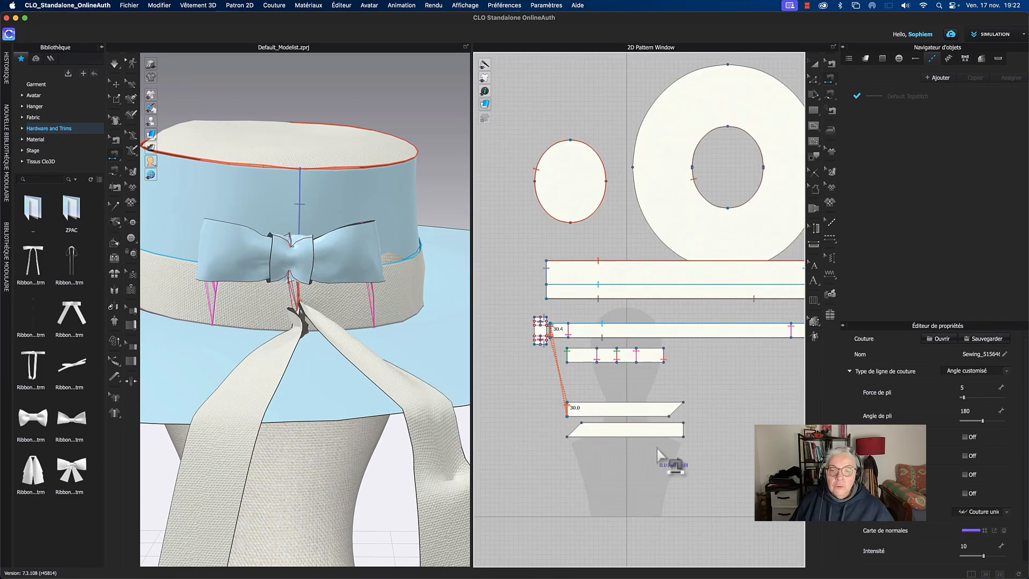
left_click(682, 430)
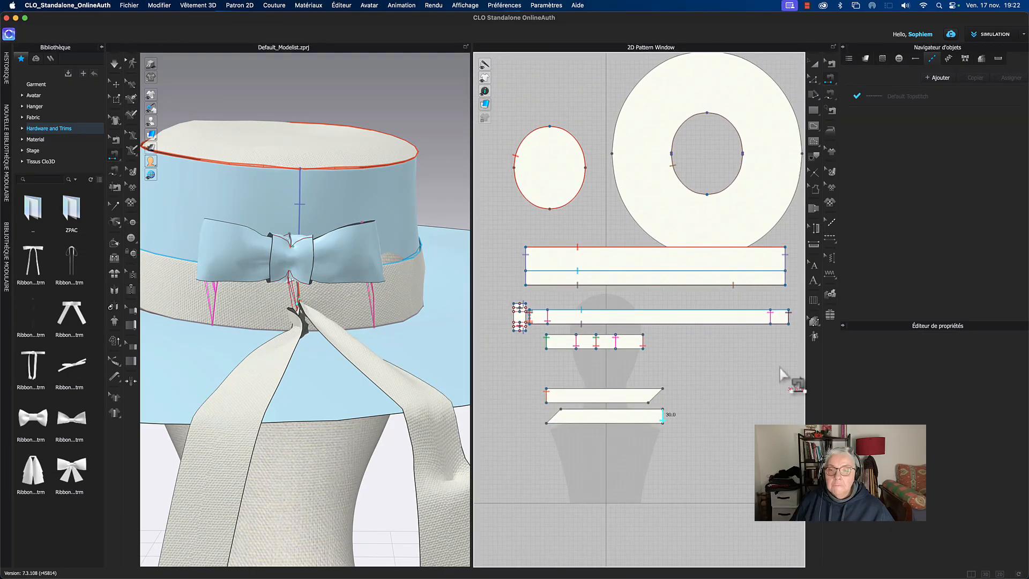
left_click(789, 319)
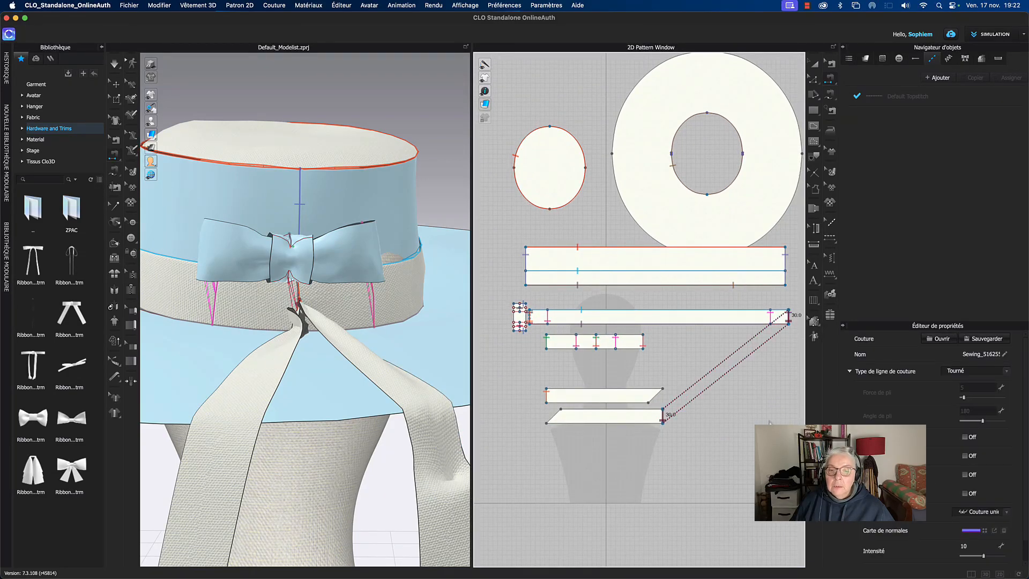
left_click(814, 64)
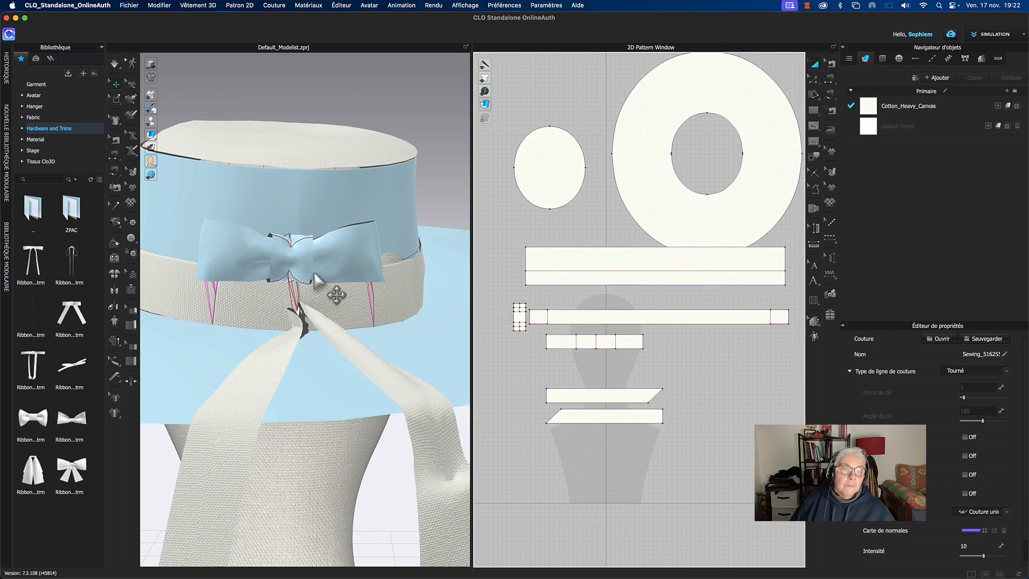
Step: Simulate the newly sewn ribbon tails and pull the lower-pattern tail aside to test its attachment
key("space")
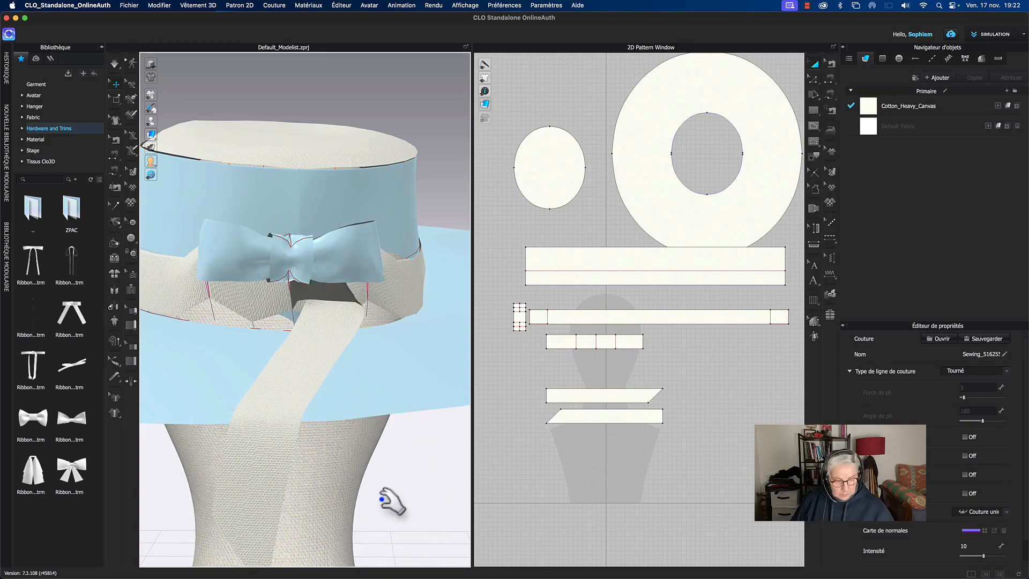
left_click(401, 390)
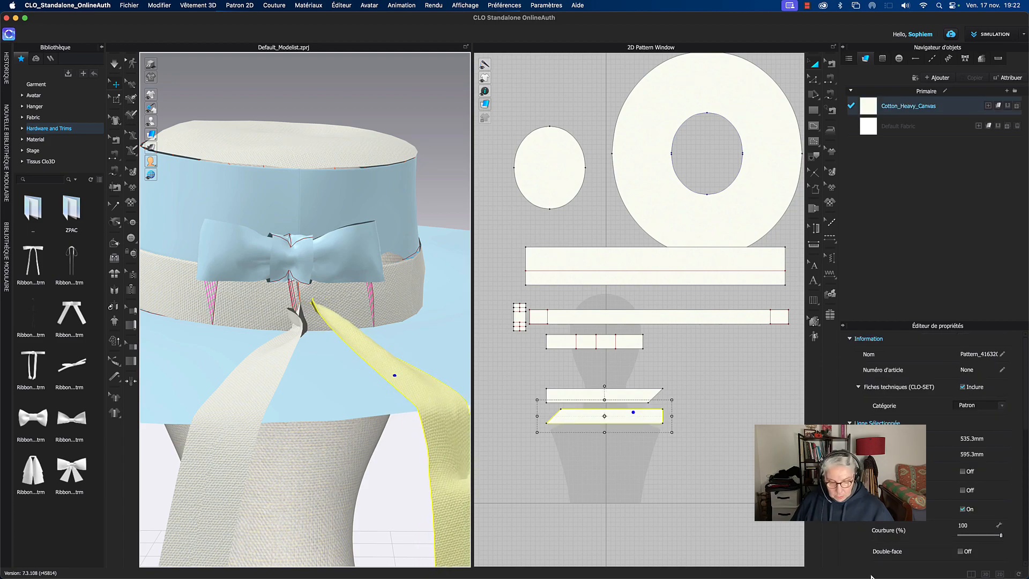
key("h")
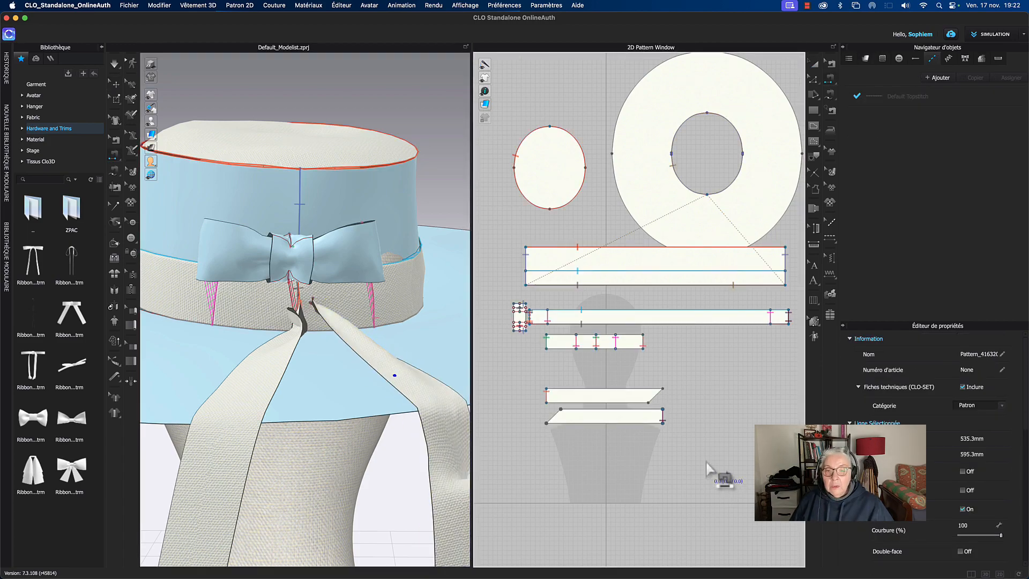
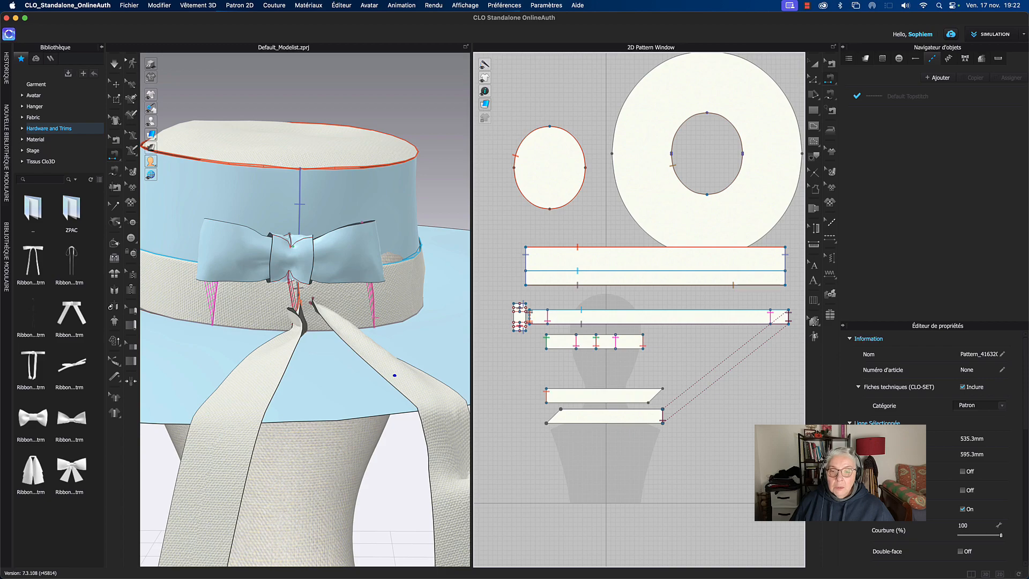
key("space")
left_click_drag(394, 375, 413, 390)
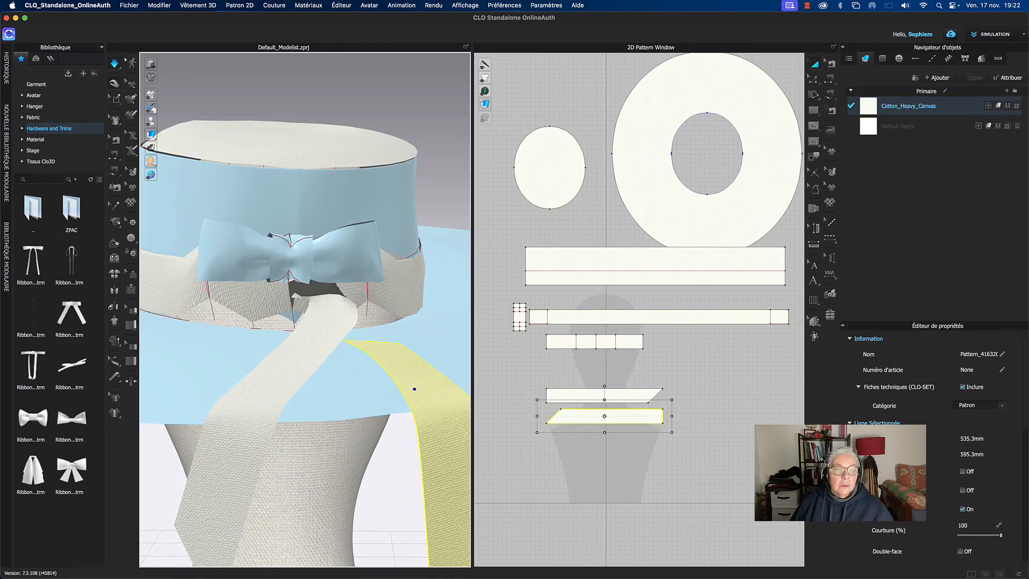
key("space")
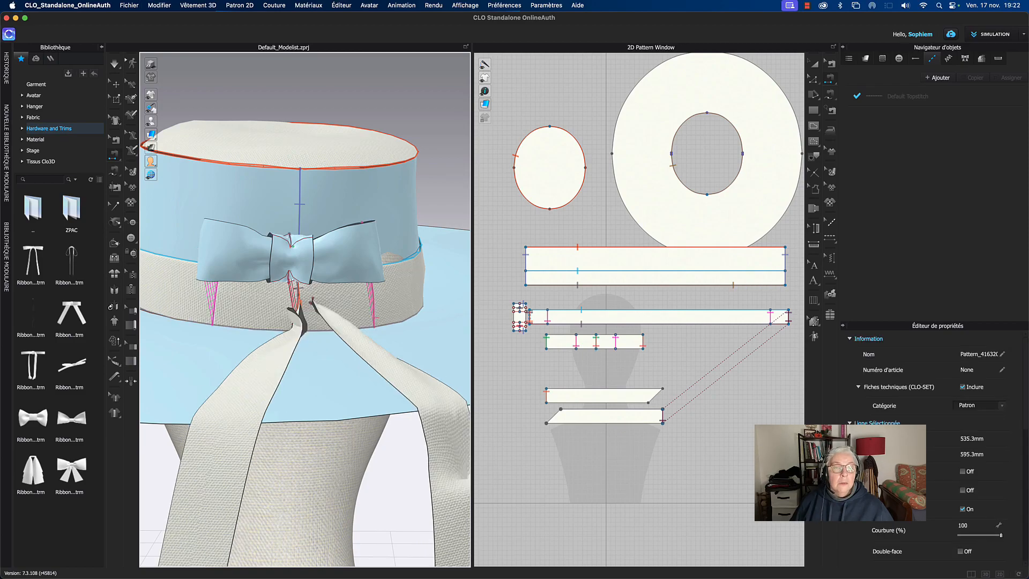
Step: Remove the seam joining the lower ribbon tail to the long band pattern and check the band's end seam
key("n")
left_click(664, 424)
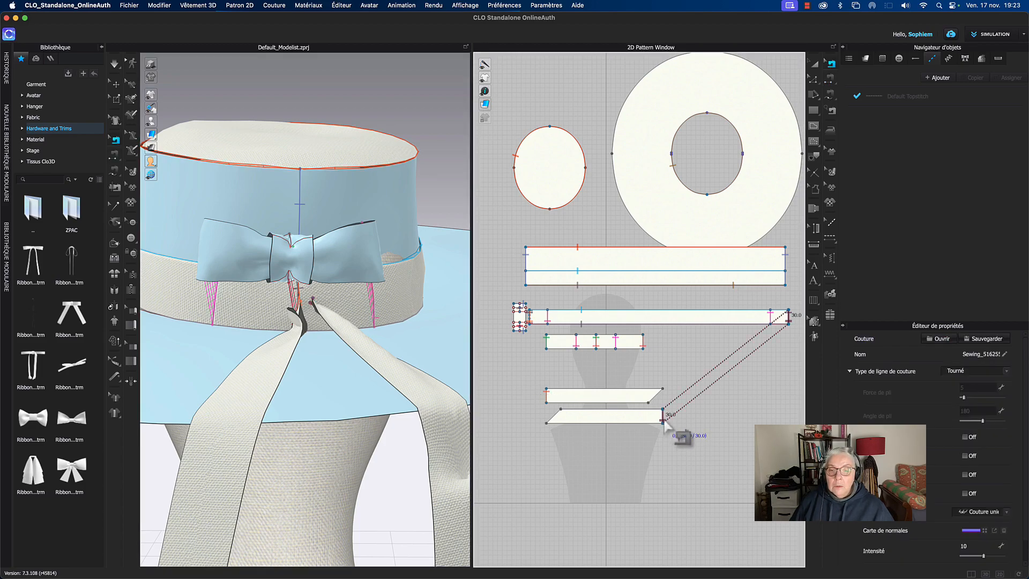
key("super+z")
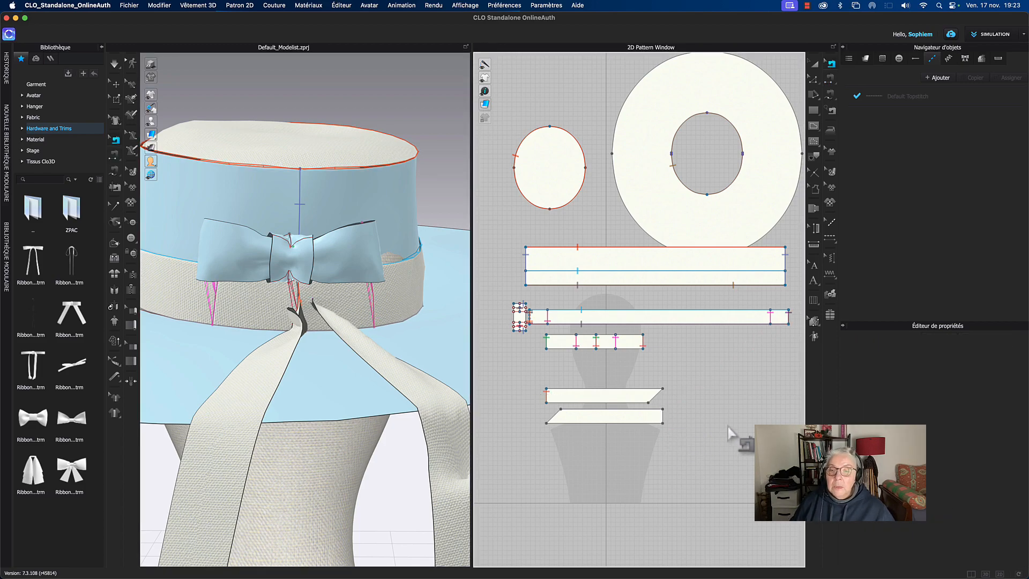
left_click(789, 323)
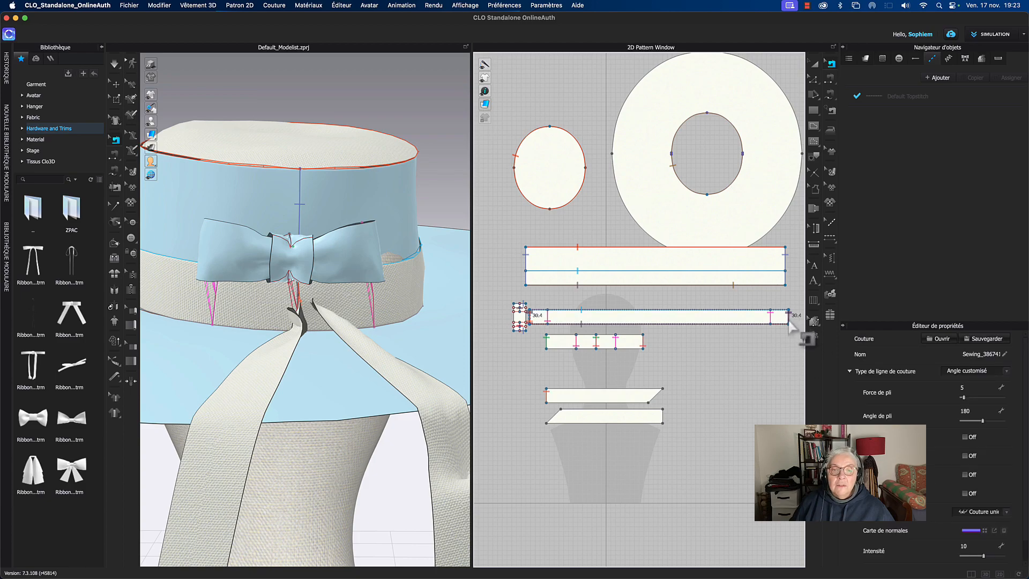
left_click(765, 402)
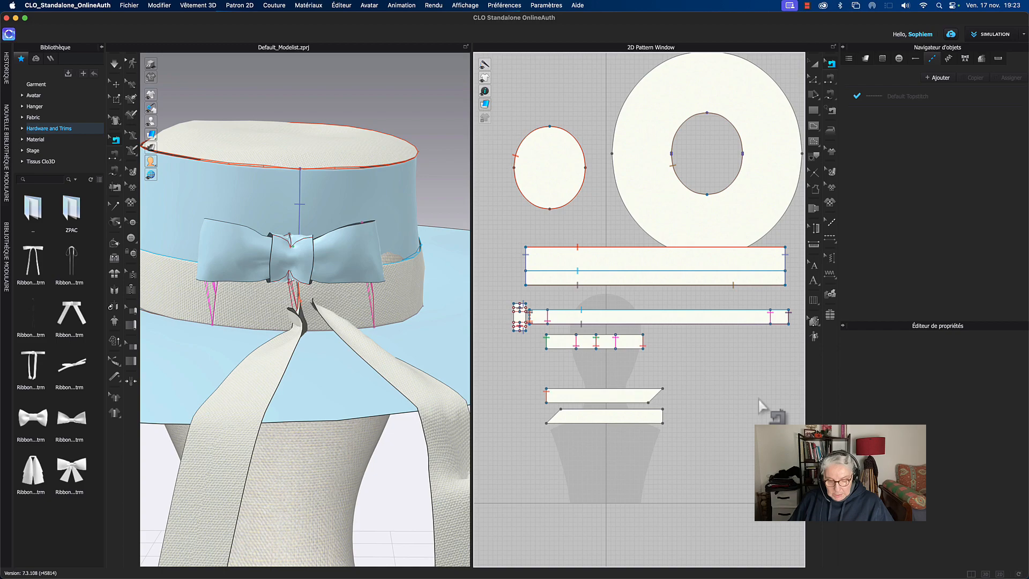
Step: Re-sew the lower ribbon tail's straight end to the far short end of the long band pattern
left_click(663, 421)
left_click(789, 321)
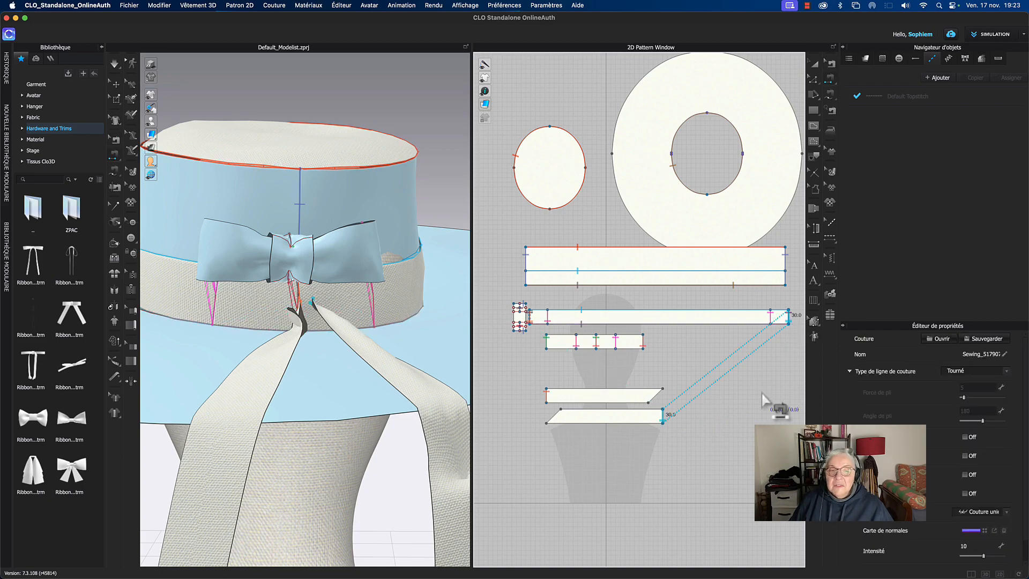
left_click(811, 65)
Step: Move the upper-pattern ribbon tail outward in the 3D view, away from the other tail
key("space")
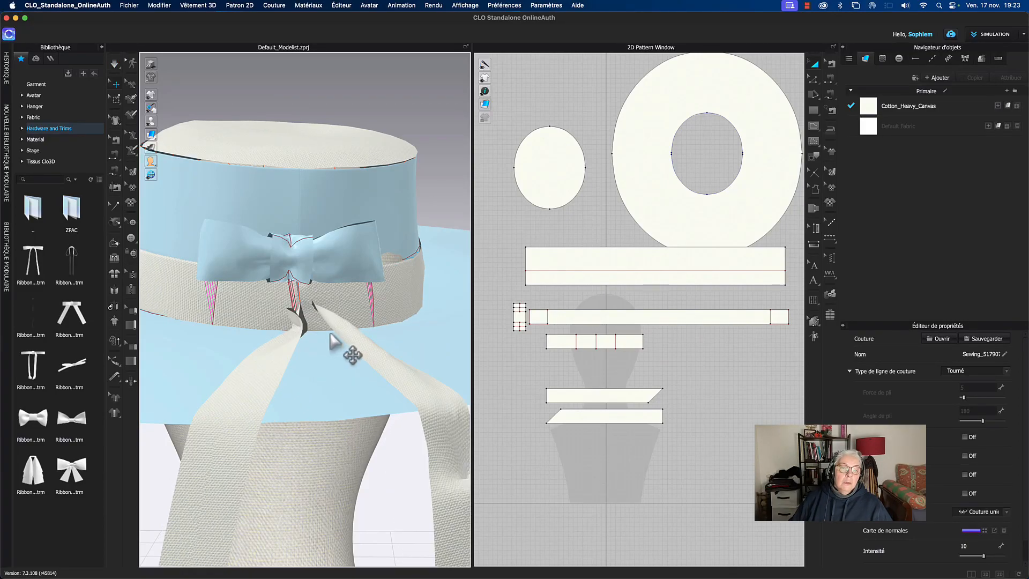
left_click(350, 338)
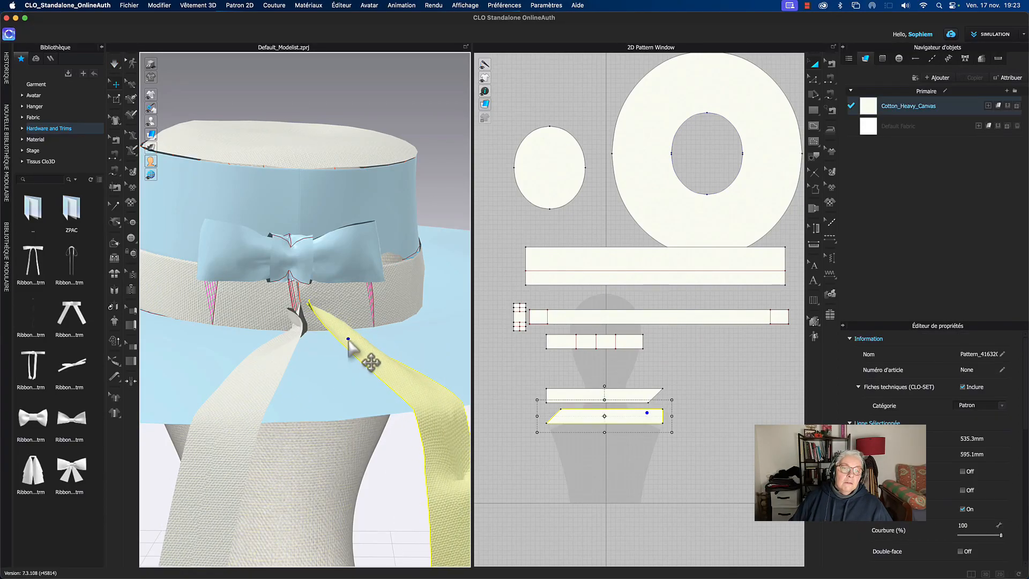
left_click(274, 363)
left_click_drag(273, 366, 256, 345)
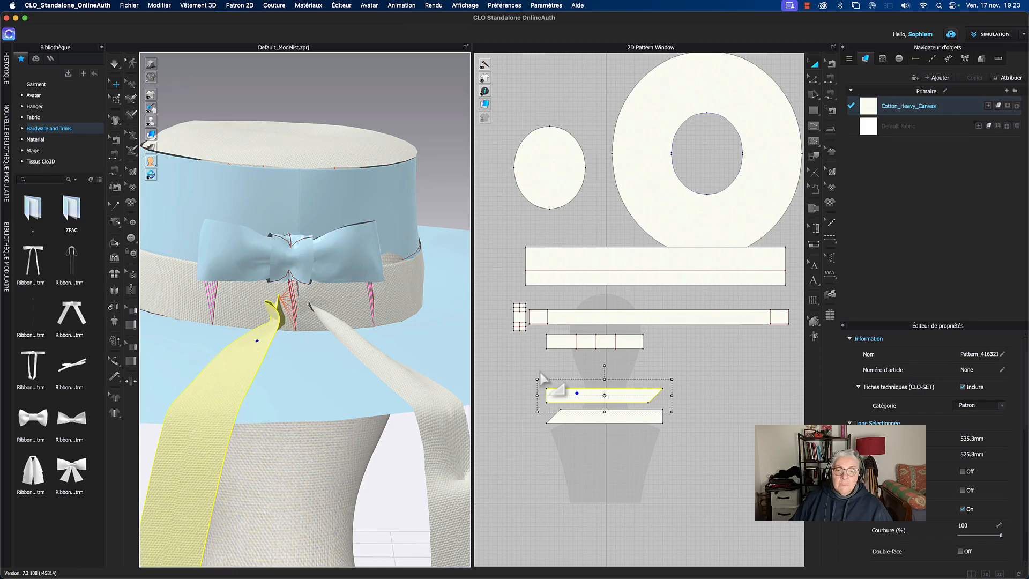
Step: Reverse the seam joining the upper ribbon tail to the long band's end, and simulate the result
key("b")
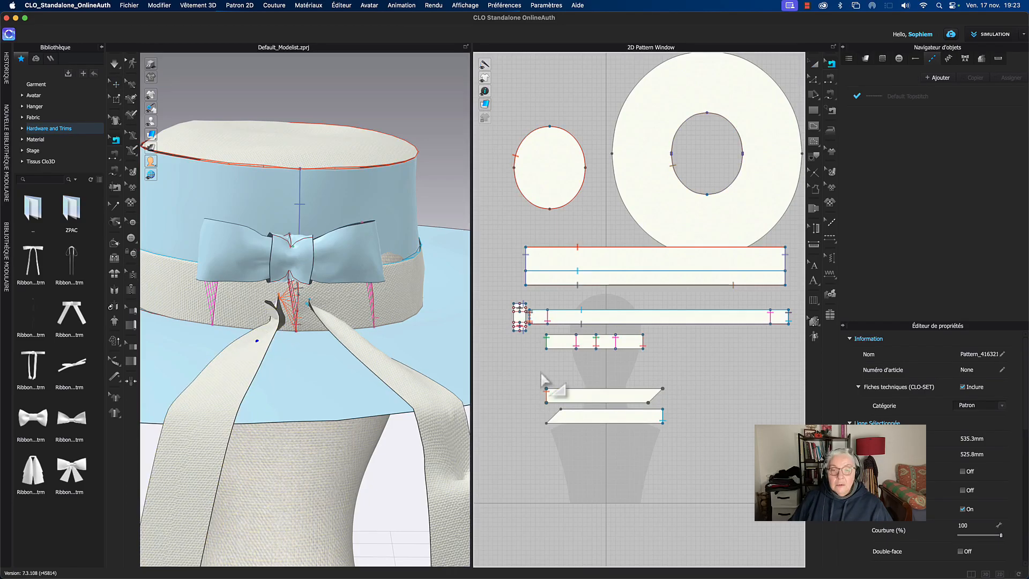
left_click(549, 405)
right_click(548, 408)
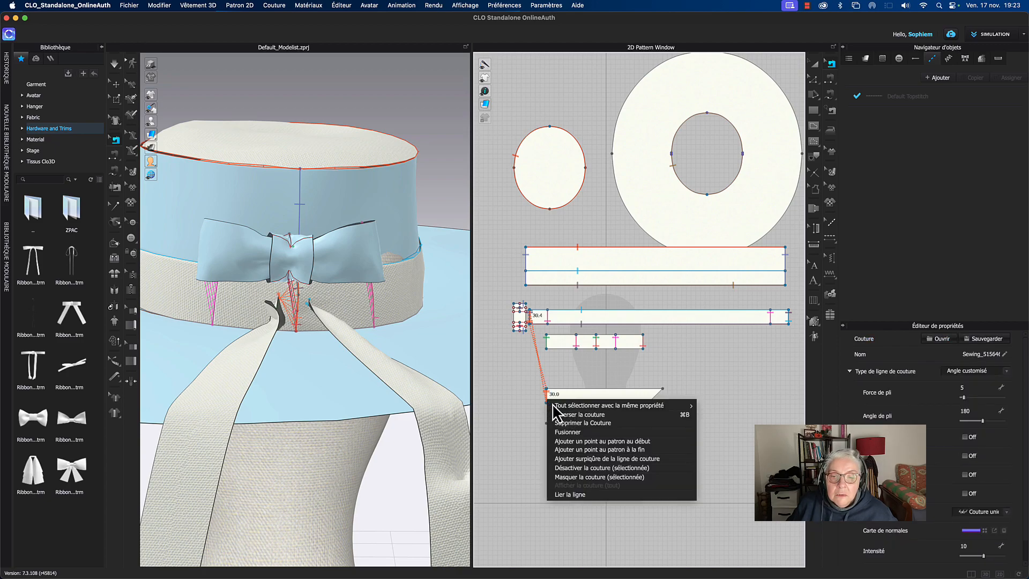
left_click(552, 415)
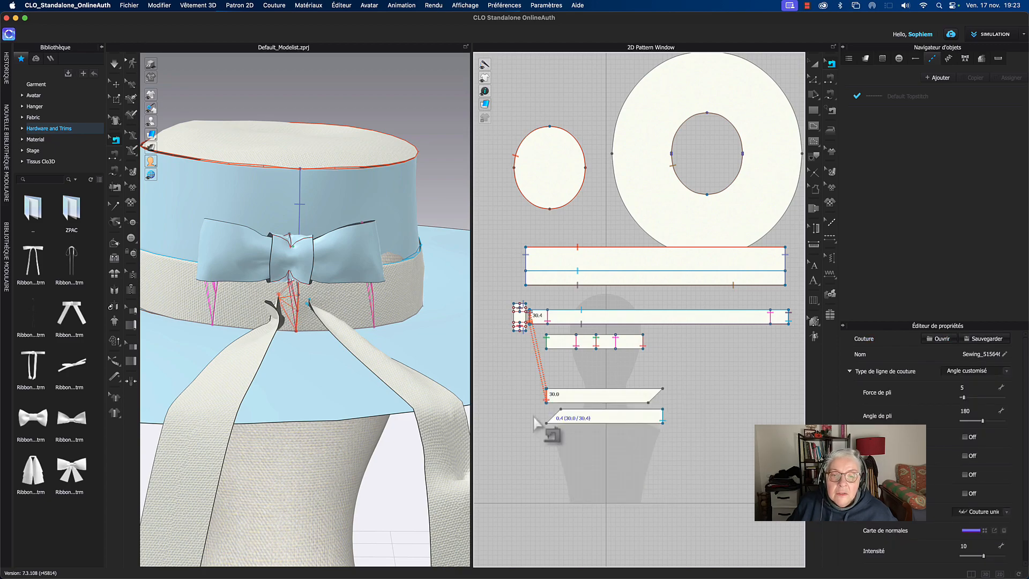
key("space")
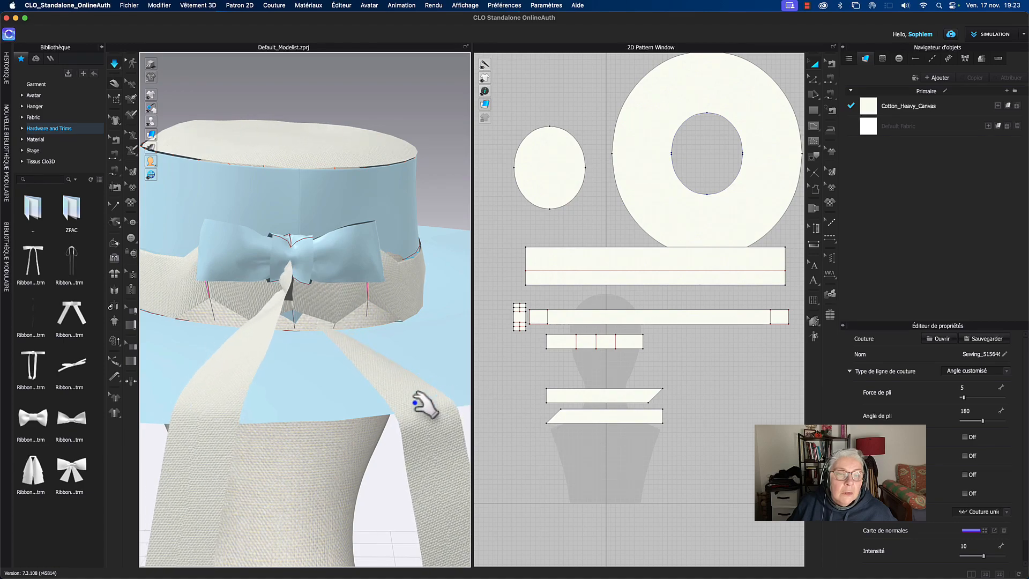
key("space")
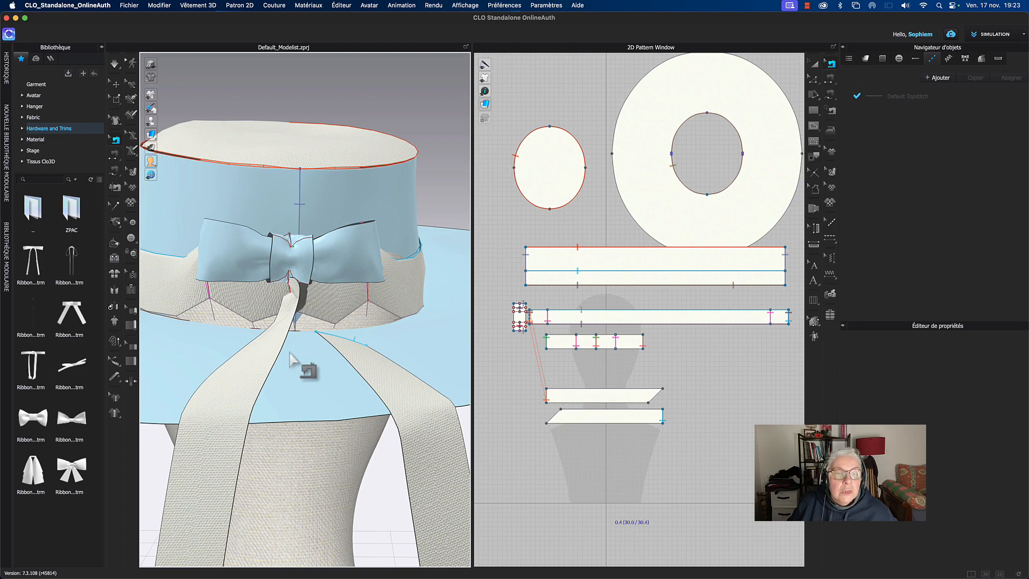
Step: Check the lower ribbon tail's seam to the far end of the long band and remove it
left_click(351, 348)
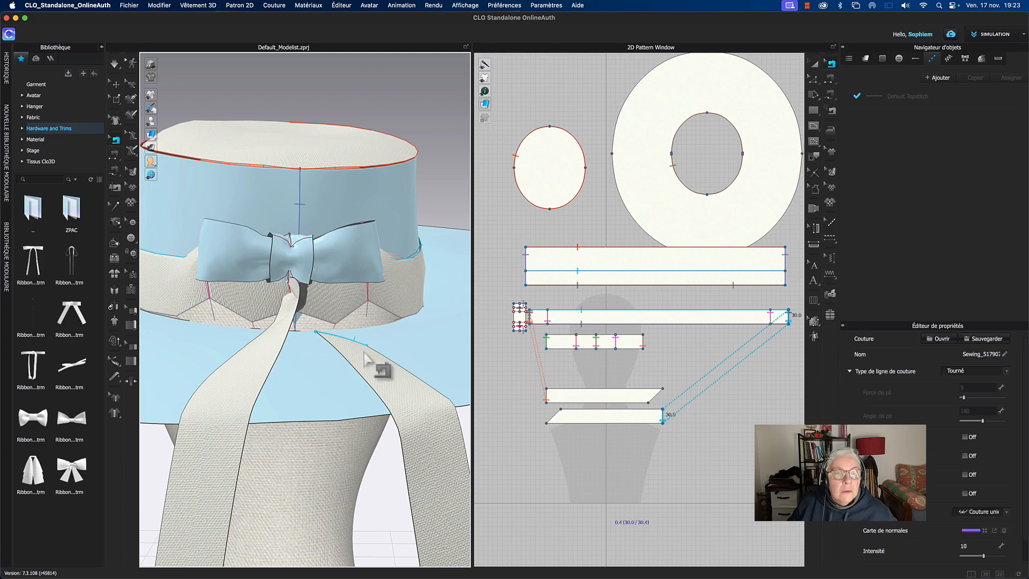
right_click_drag(367, 356, 332, 365)
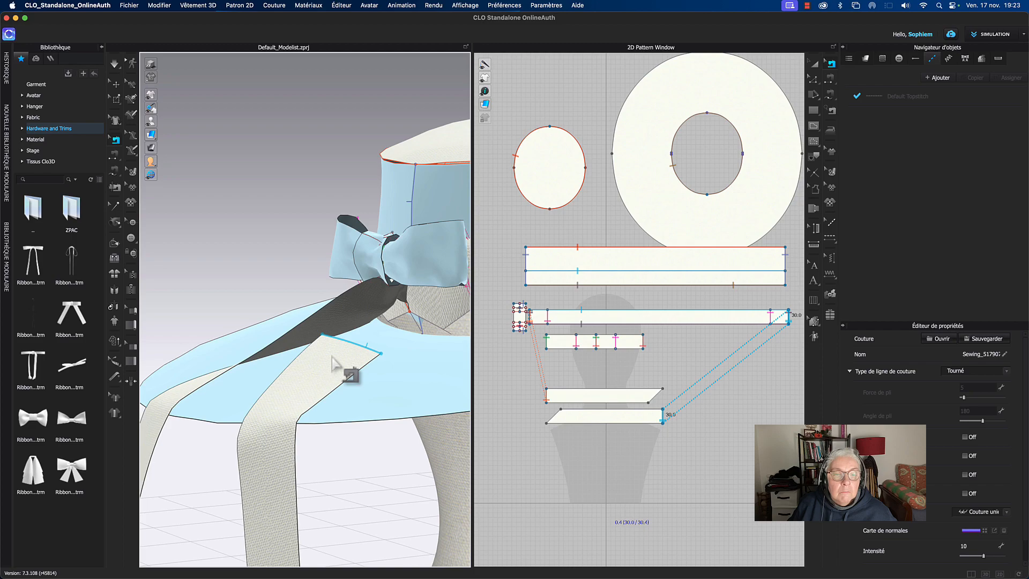
key("Escape")
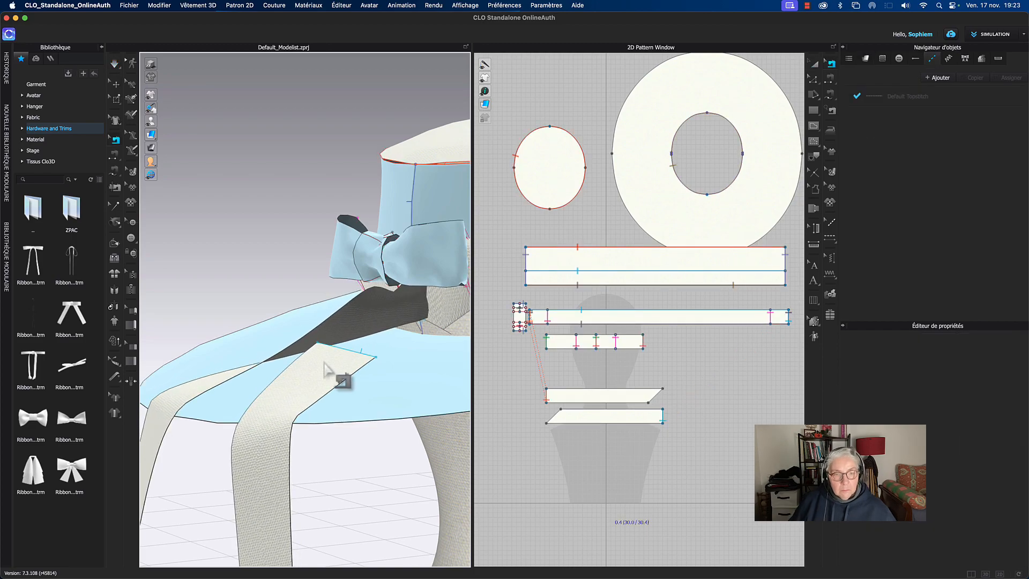
left_click(324, 362)
left_click(663, 420)
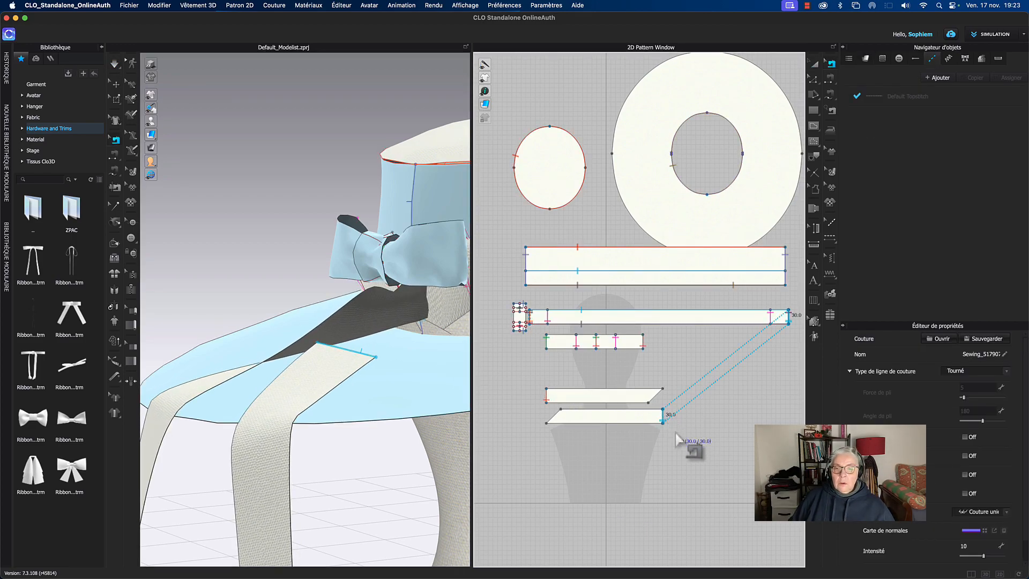
key("Escape")
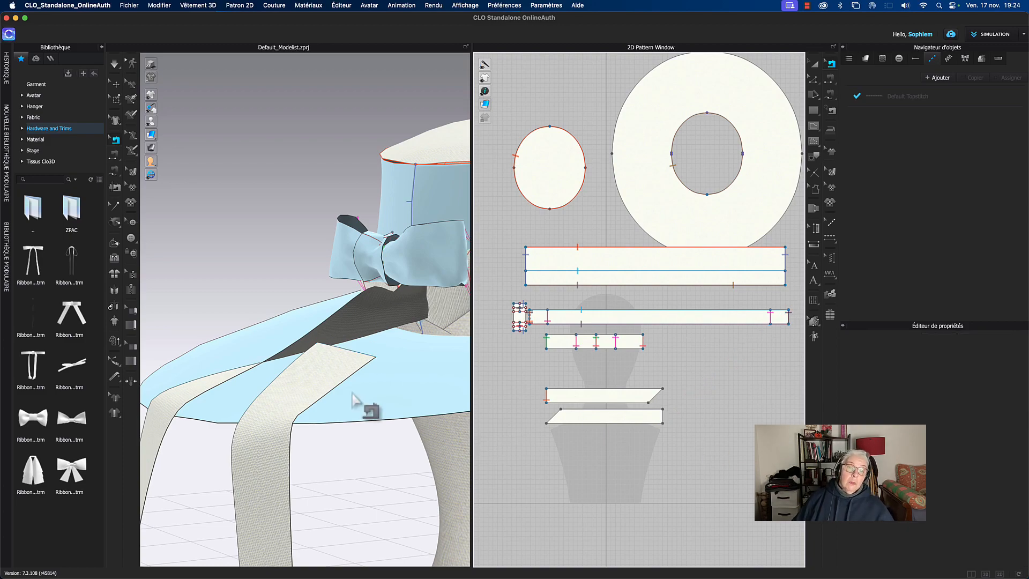
Step: Move the lower-pattern ribbon tail away from the bow in the 3D view and freeze it
right_click_drag(330, 341, 347, 343)
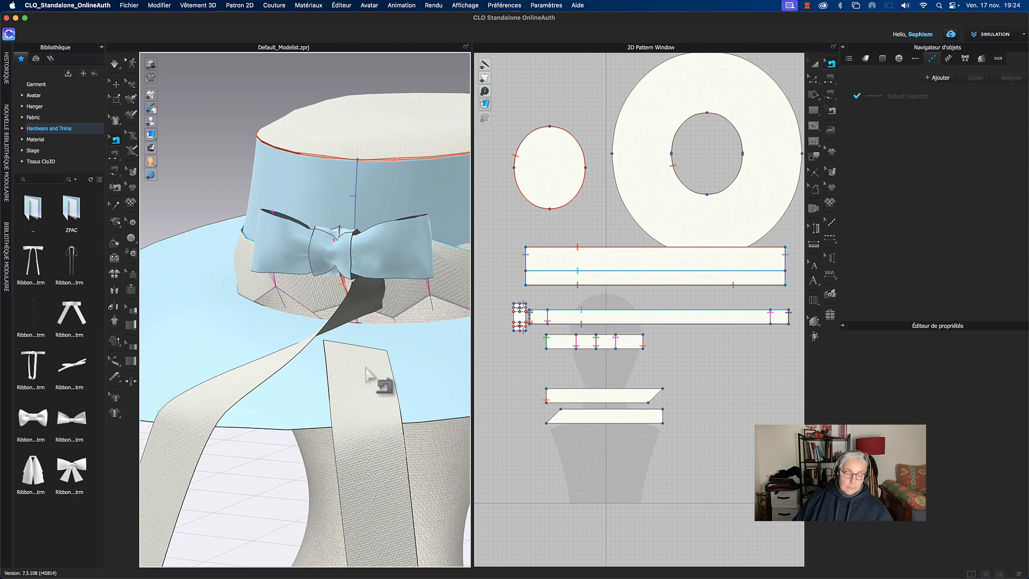
key("a")
left_click_drag(366, 381, 236, 385)
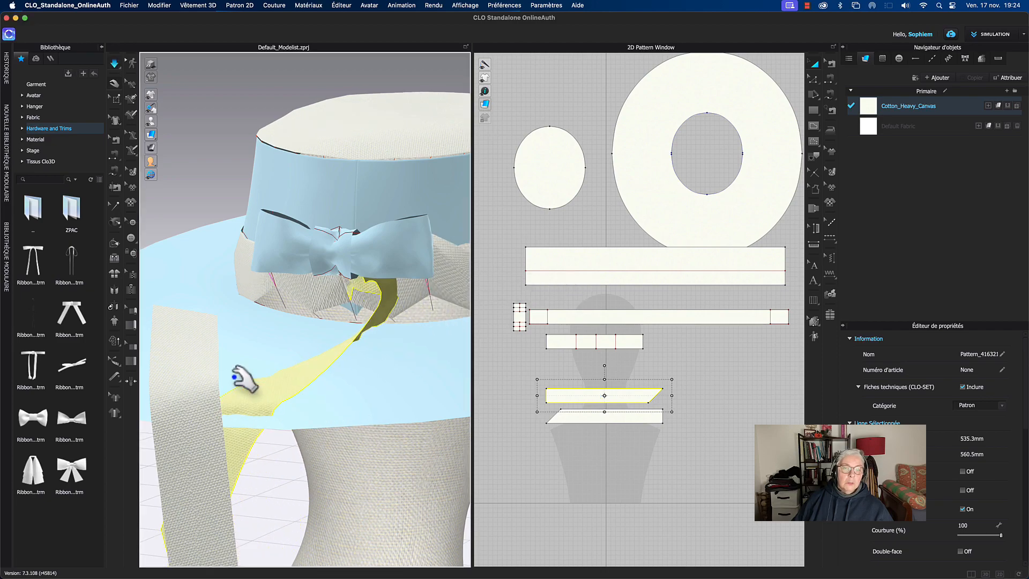
left_click_drag(191, 423, 172, 351)
right_click(172, 352)
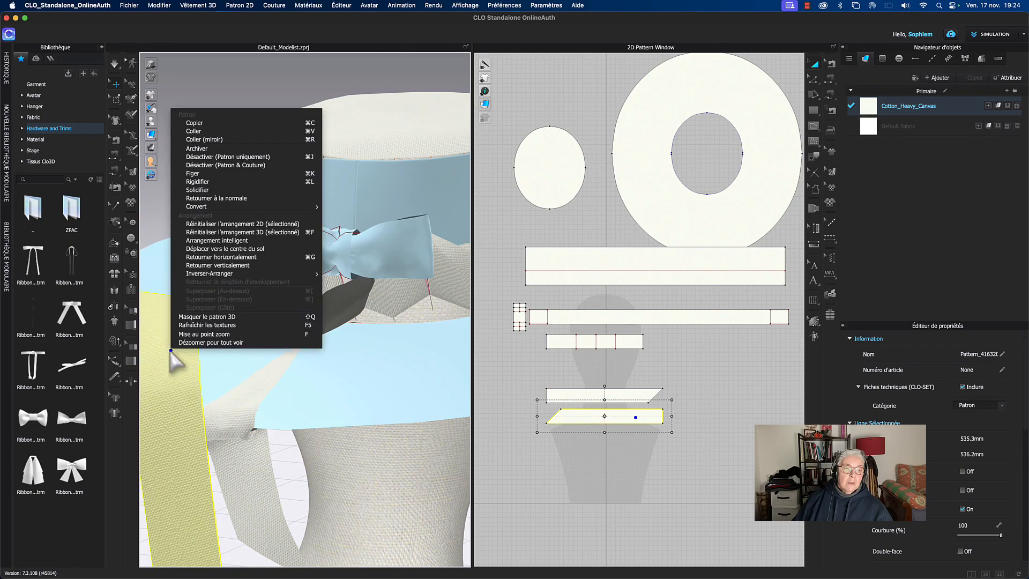
left_click(193, 174)
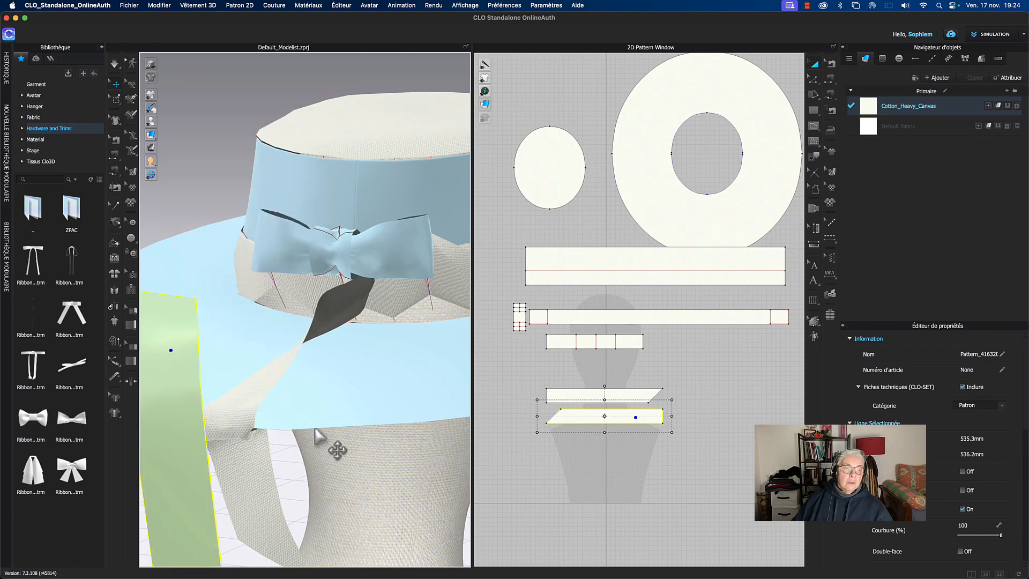
Step: Pull the upper-pattern tail aside, move the bow loops and knot together outward from the band, and simulate
left_click_drag(282, 432, 471, 489)
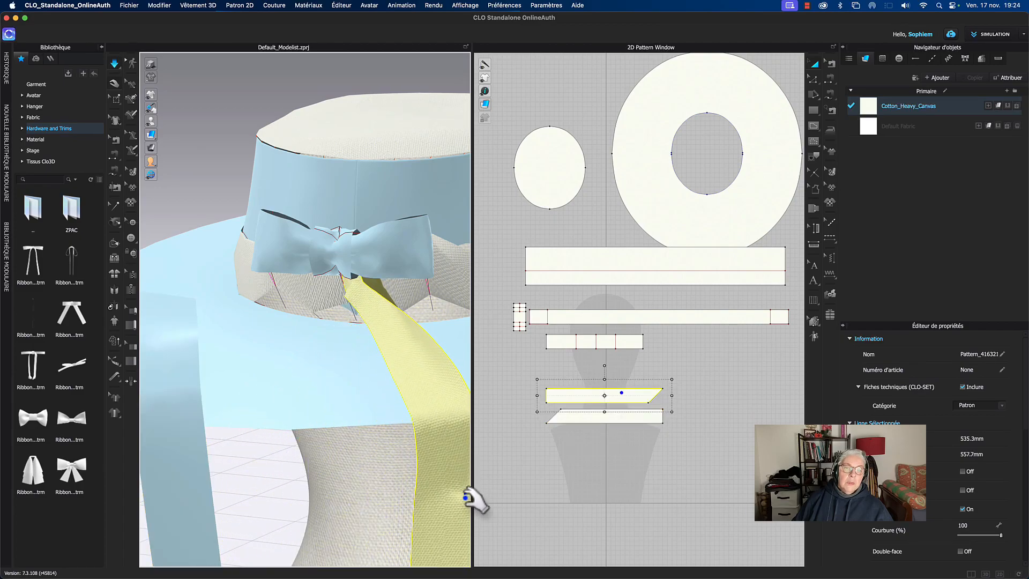
left_click_drag(362, 282, 361, 363)
left_click(340, 256)
left_click(402, 270, "shift")
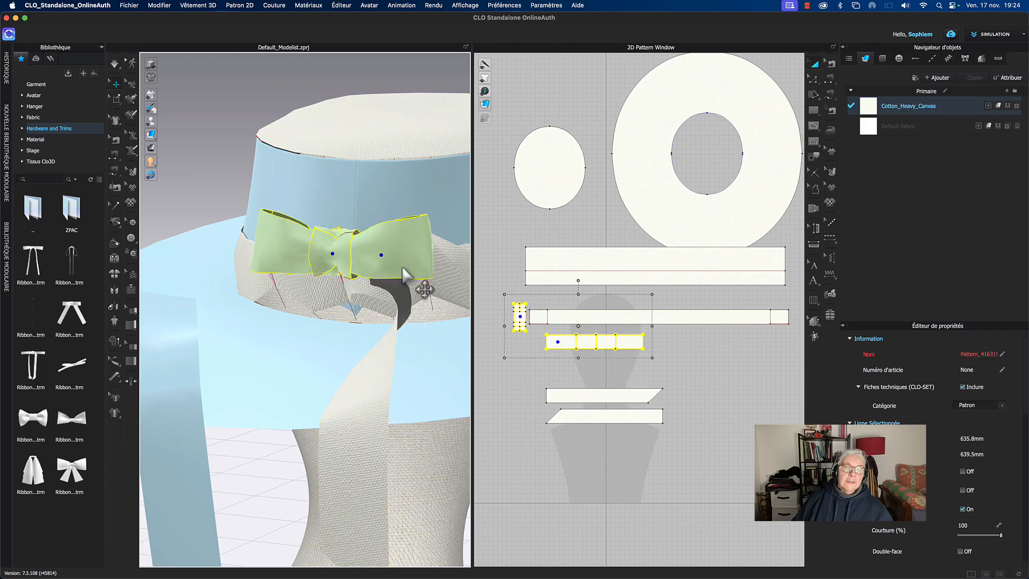
right_click_drag(420, 278, 327, 250)
left_click_drag(322, 260, 274, 286)
right_click_drag(278, 210, 327, 189)
key("space")
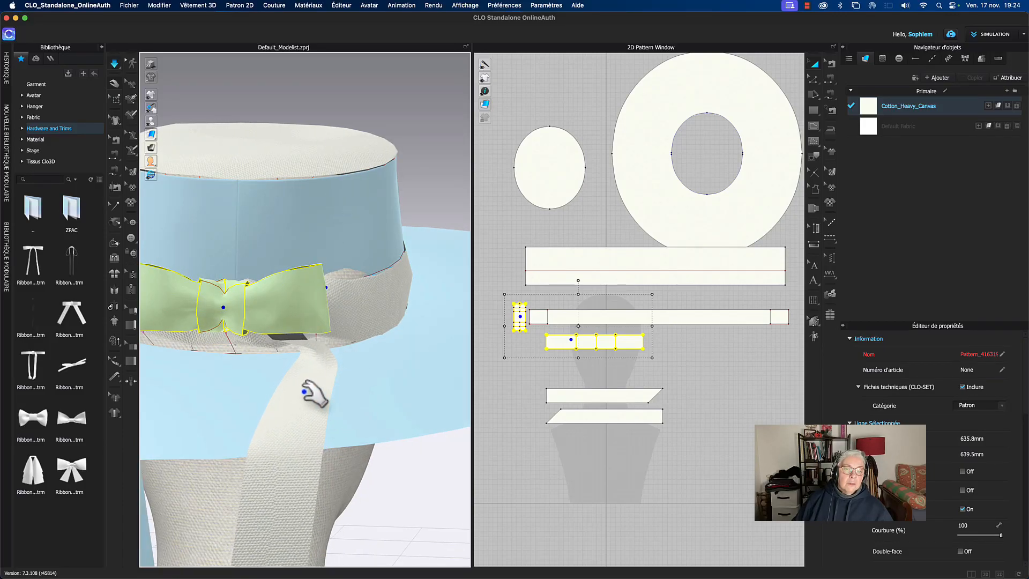
key("space")
Step: Archive the bow loop and knot patterns together to clear the band ends
middle_click_drag(342, 364, 429, 309)
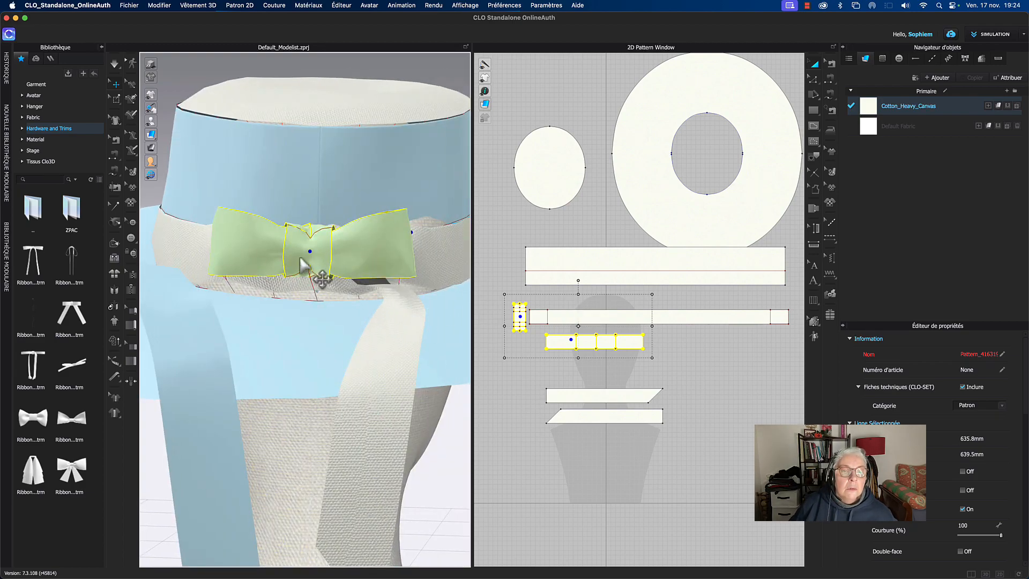
left_click(262, 252)
right_click(265, 255)
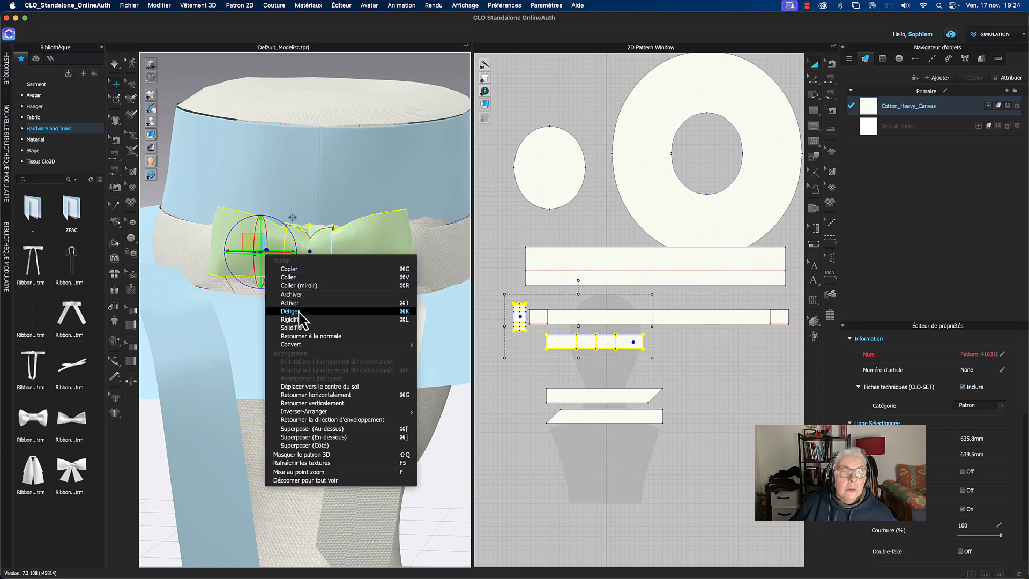
left_click(298, 294)
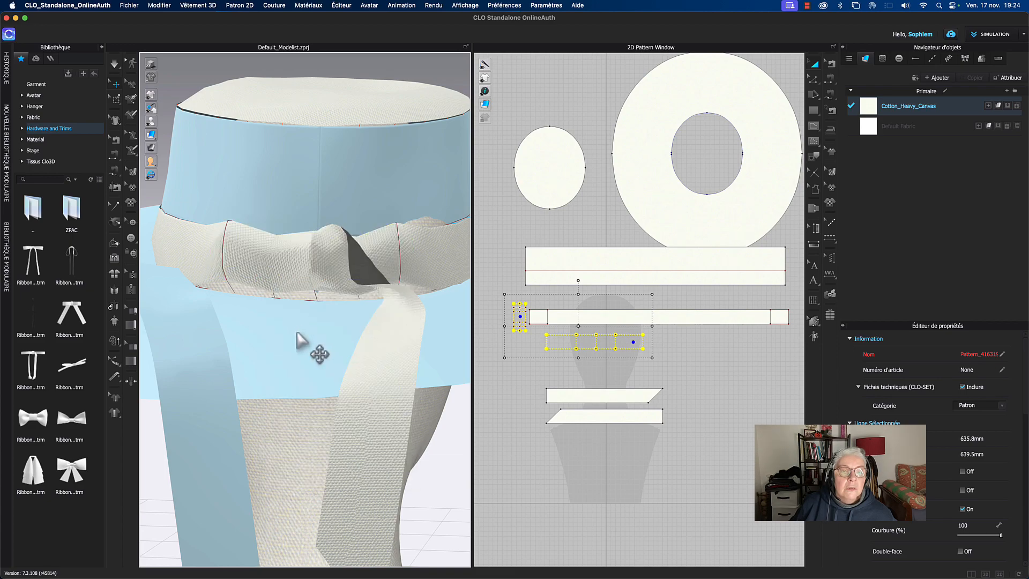
Step: Free the upper-pattern tail from behind the band and pull it under simulation until it hangs outward over the brim
left_click_drag(388, 345, 337, 289)
left_click_drag(303, 237, 244, 104)
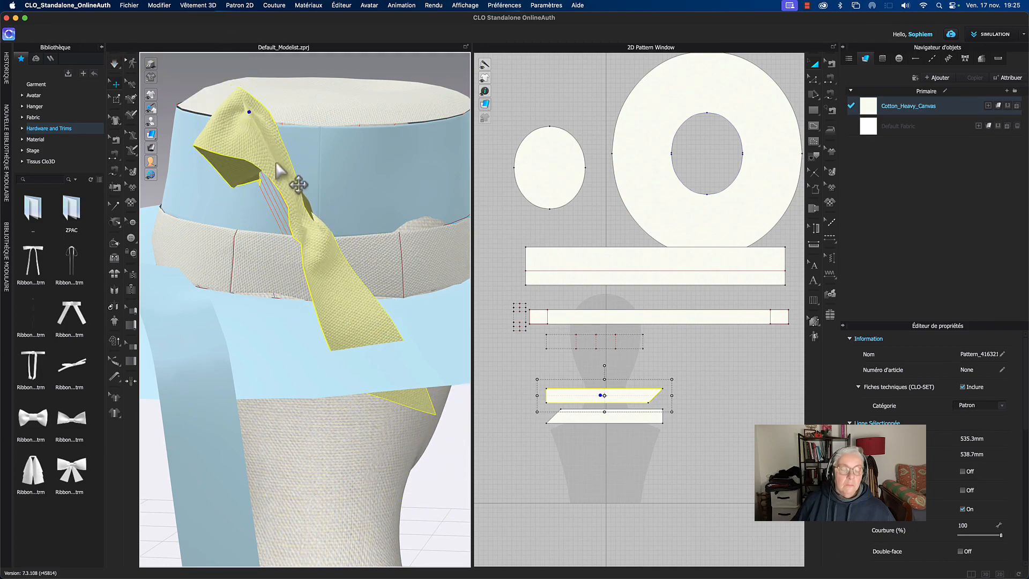
key("space")
left_click_drag(327, 411, 401, 551)
left_click_drag(353, 342, 409, 435)
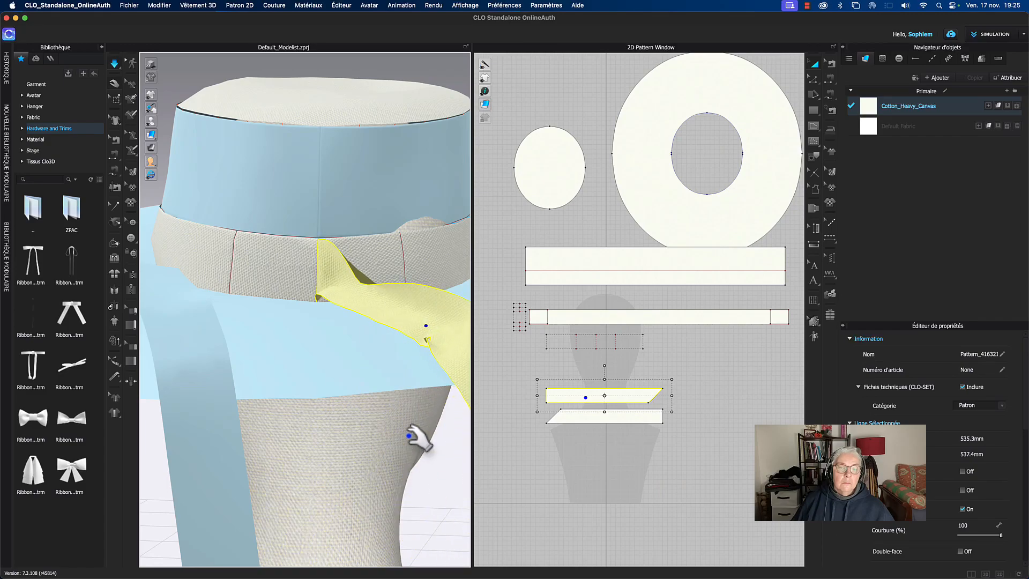
left_click_drag(426, 334, 410, 366)
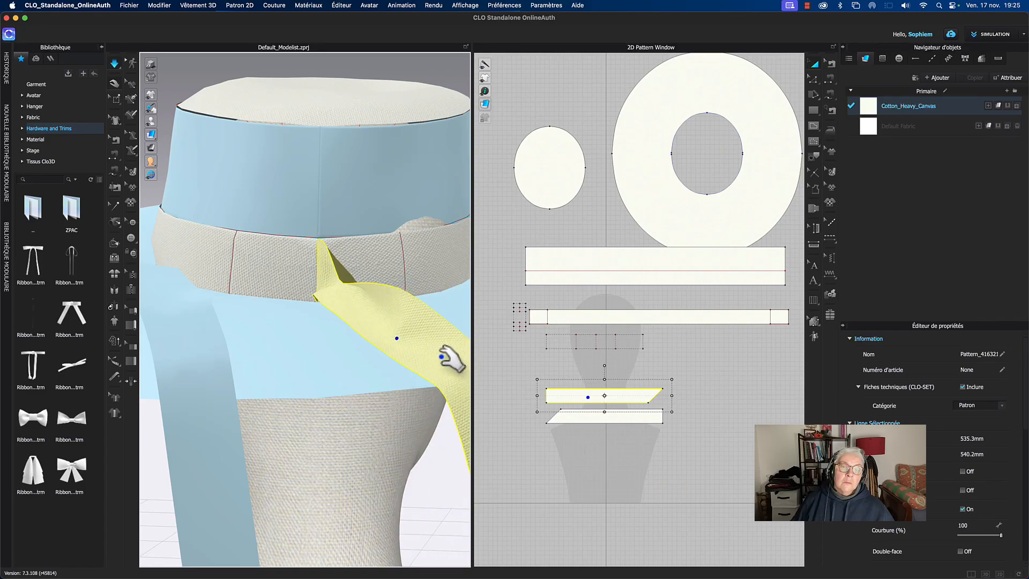
left_click_drag(349, 280, 354, 317)
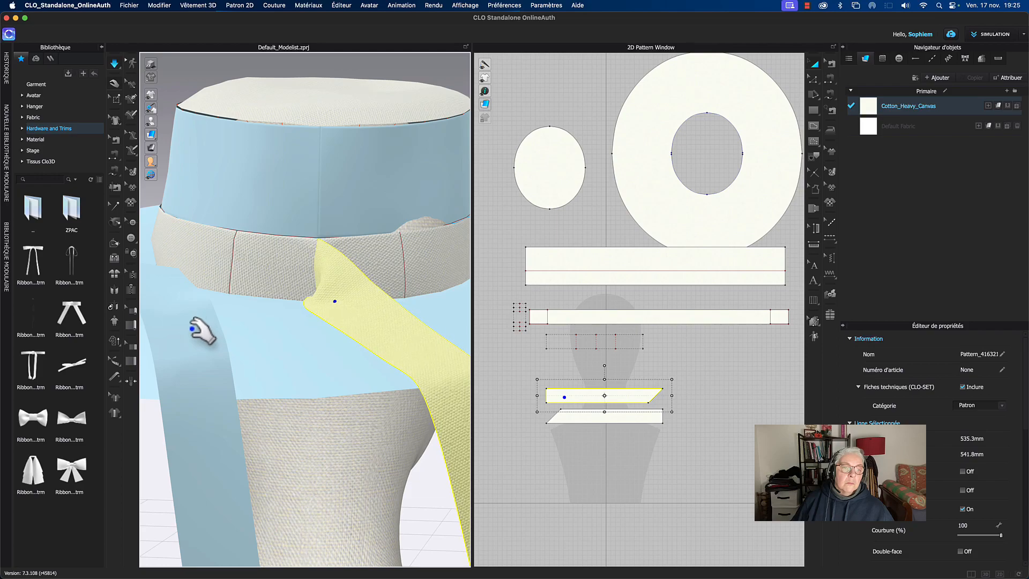
Step: Move and rotate the frozen lower-pattern tail so its straight end sits near the band's end seam
left_click(245, 355)
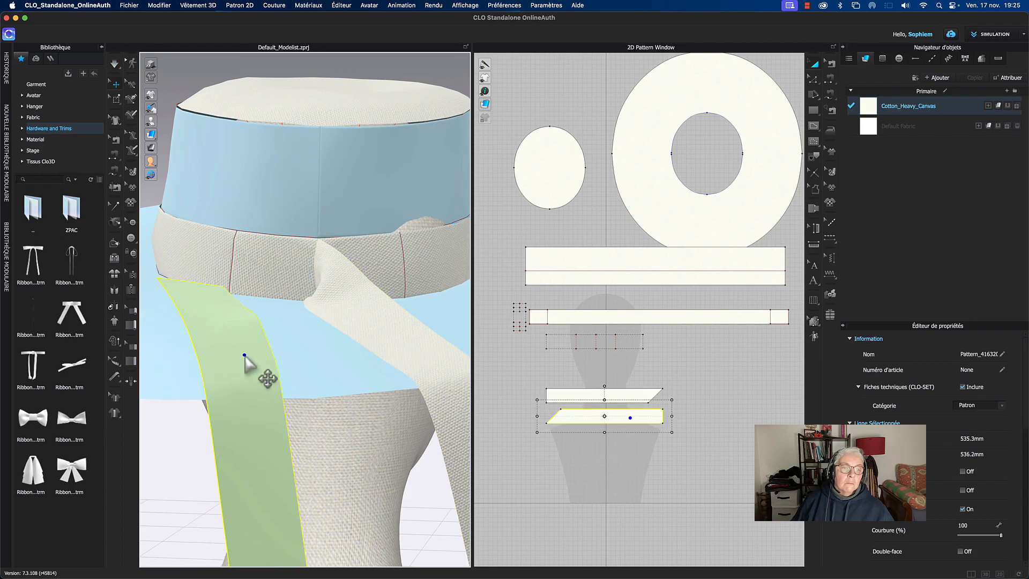
left_click_drag(261, 385, 243, 382)
left_click_drag(233, 345, 247, 369)
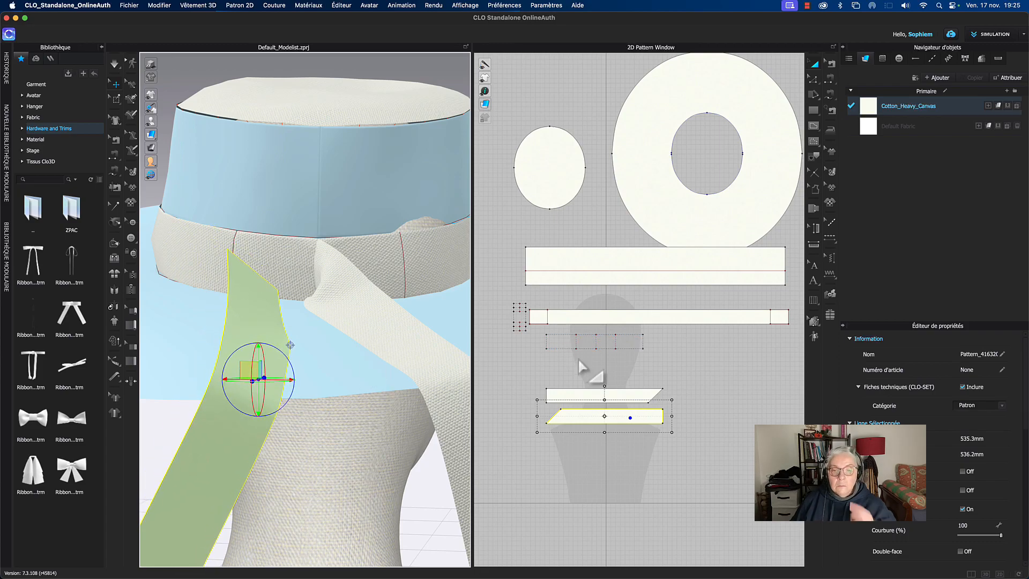
Step: Sew the lower ribbon tail's straight end to the far short end of the long band pattern
key("n")
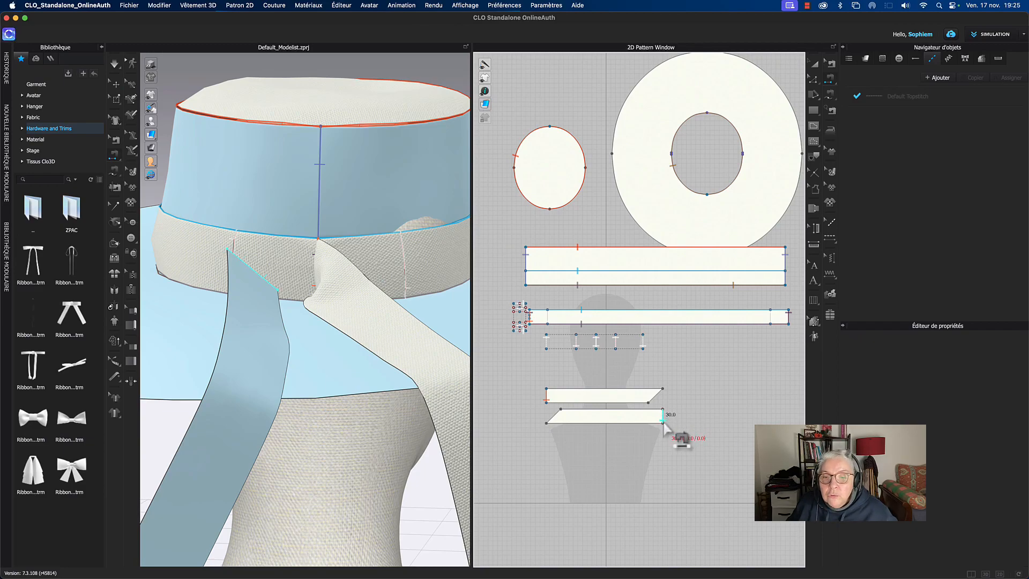
left_click(788, 322)
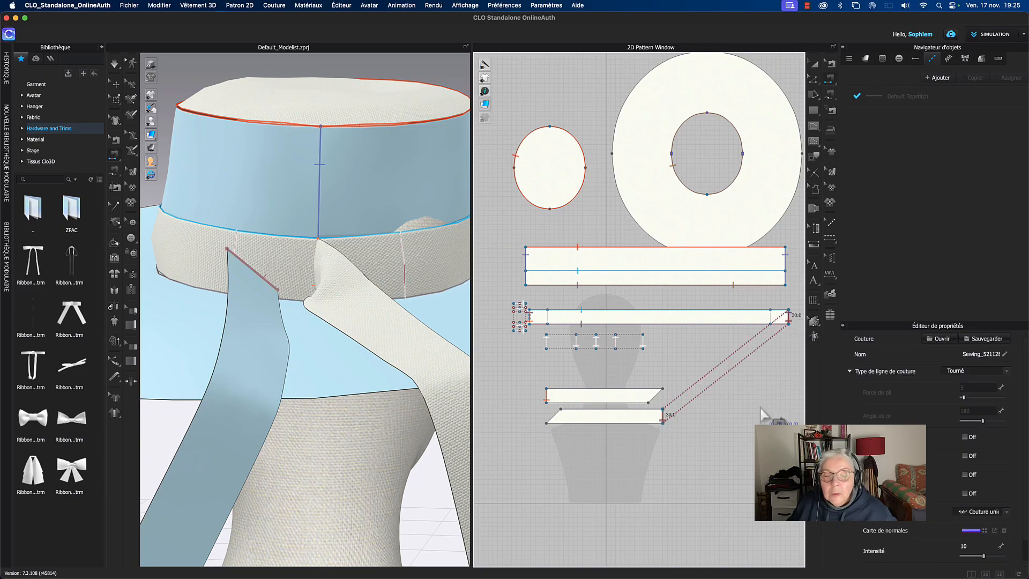
key("a")
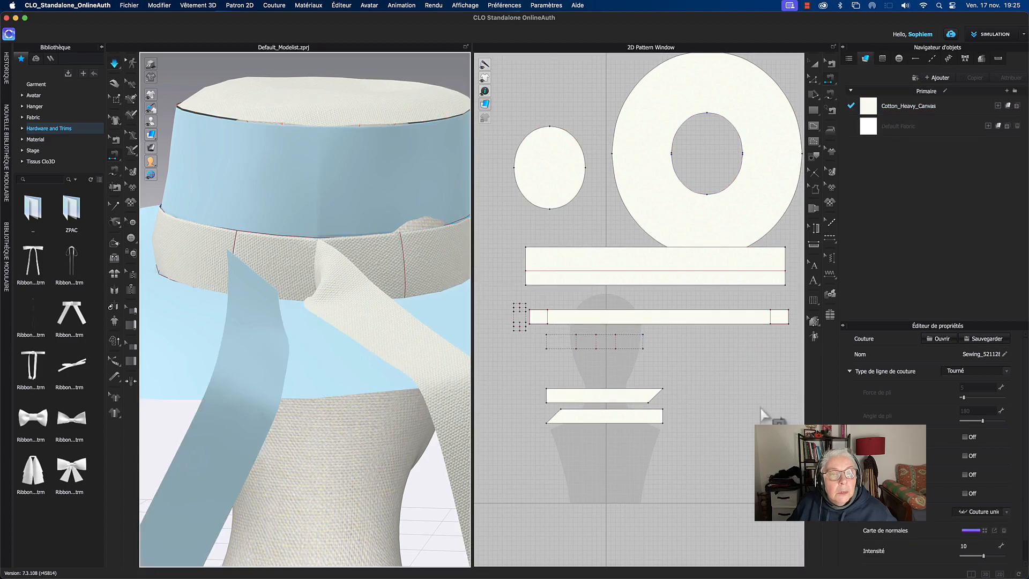
key("b")
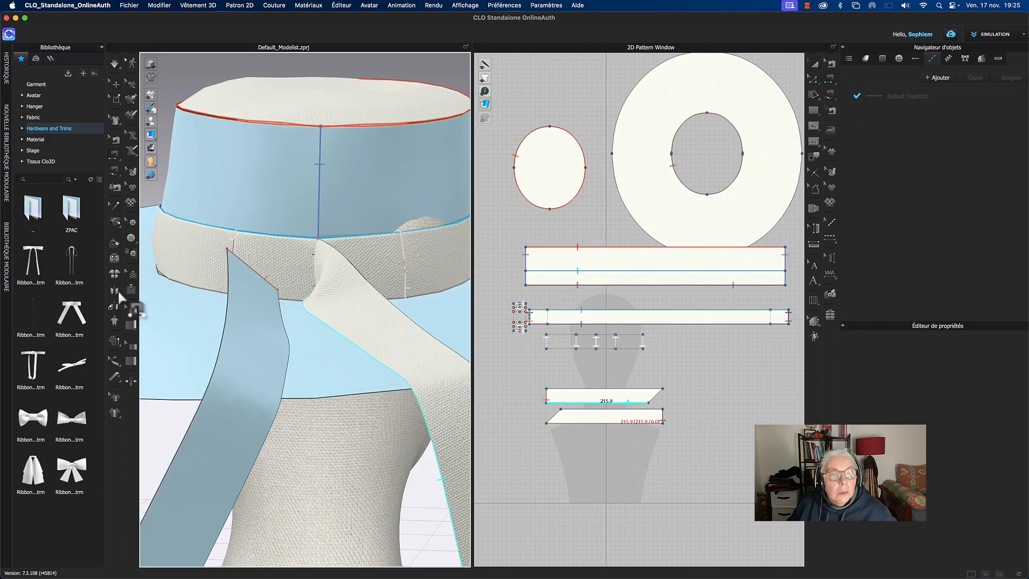
Step: Unfreeze the lower-pattern ribbon tail and simulate briefly to test its new seam
left_click(116, 84)
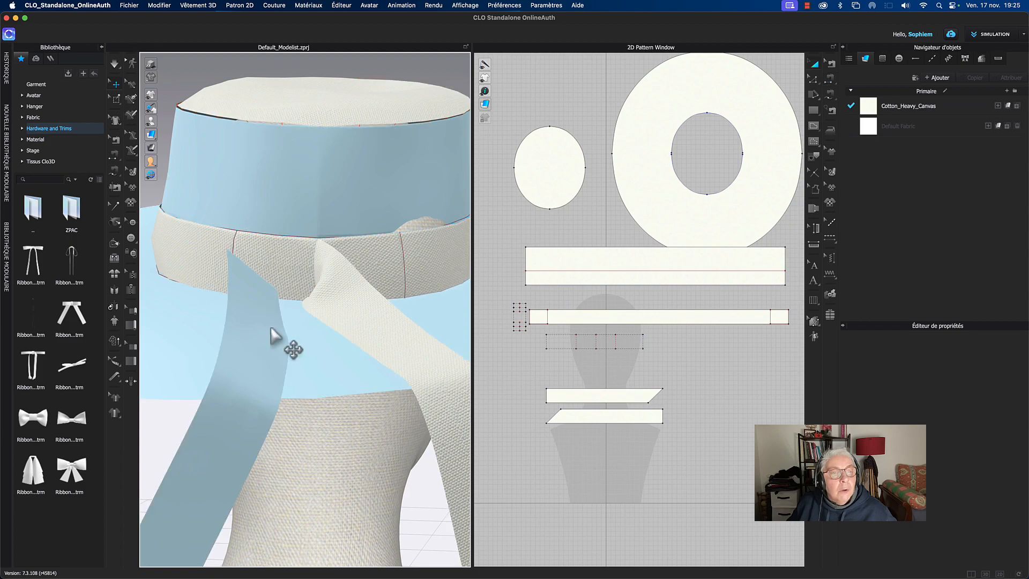
left_click(272, 338)
right_click(268, 326)
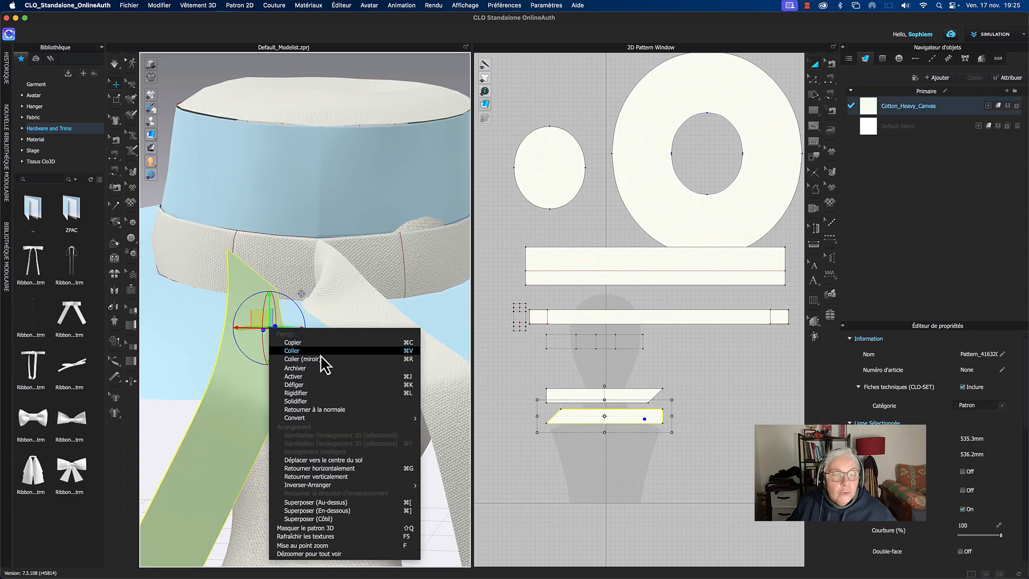
left_click(294, 384)
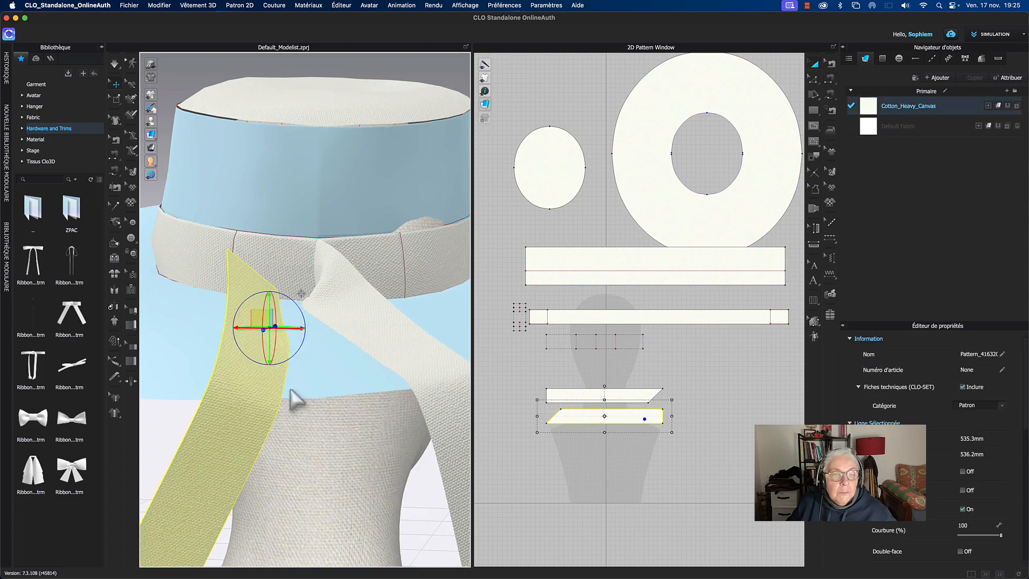
key("space")
key("space")
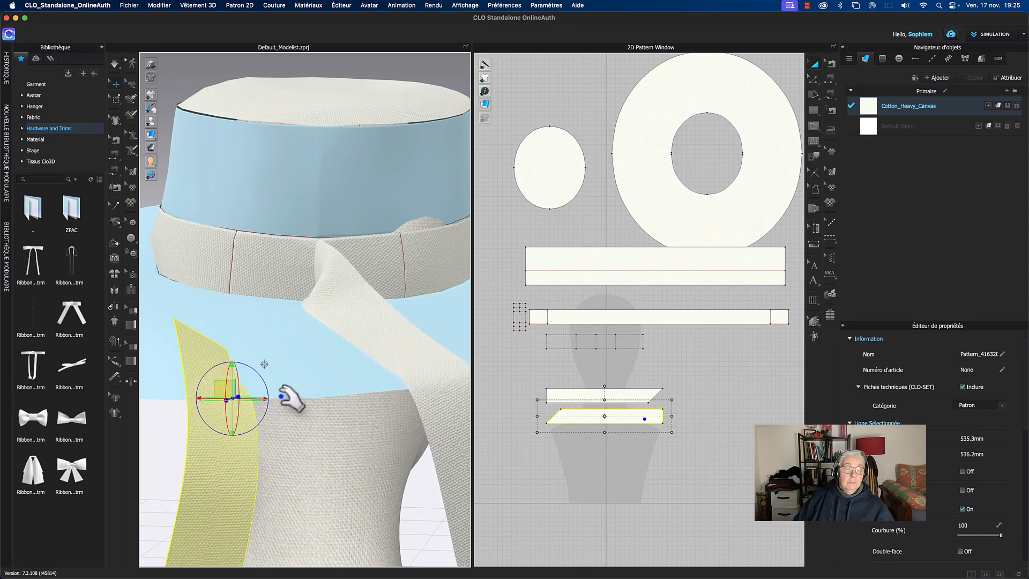
Step: Move the lower-pattern tail closer to the hat band and delete its seam to the band's far short end
left_click_drag(224, 391, 248, 364)
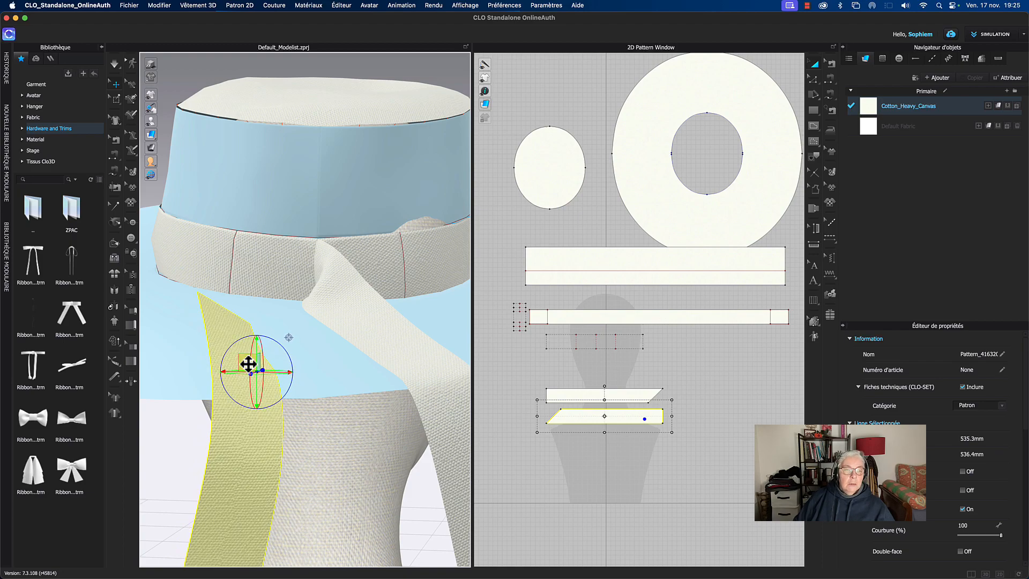
key("h")
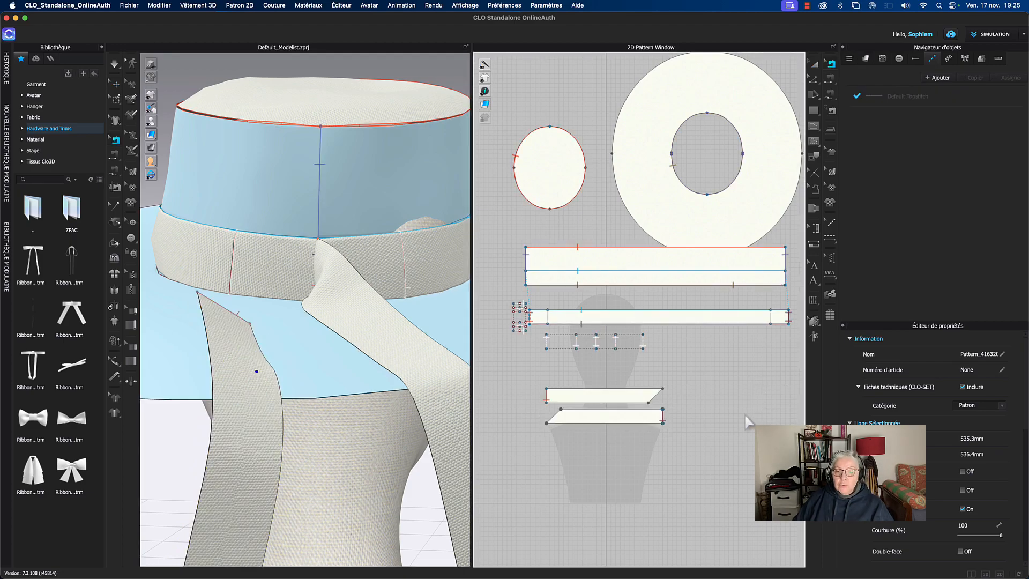
left_click(663, 422)
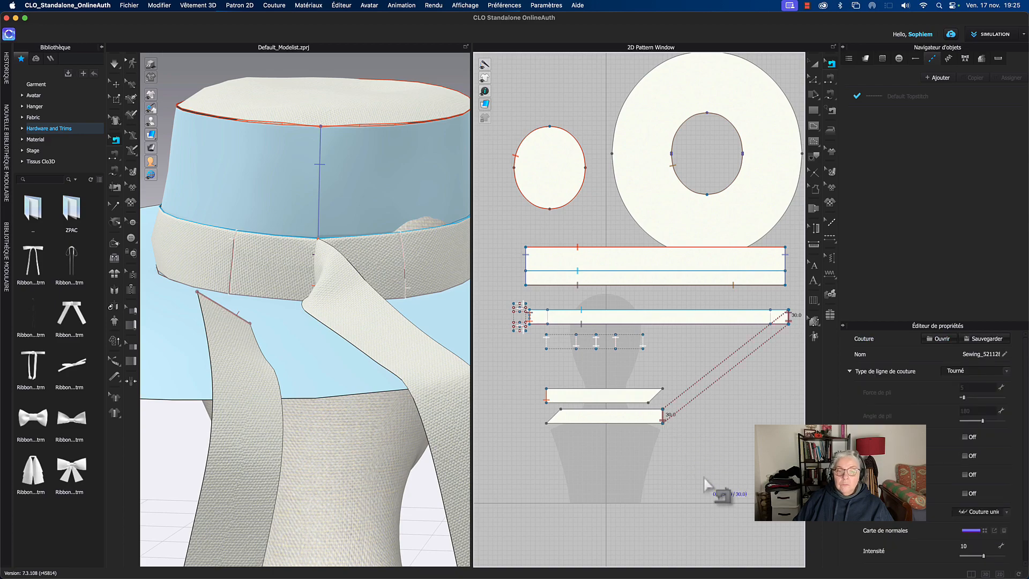
key("Escape")
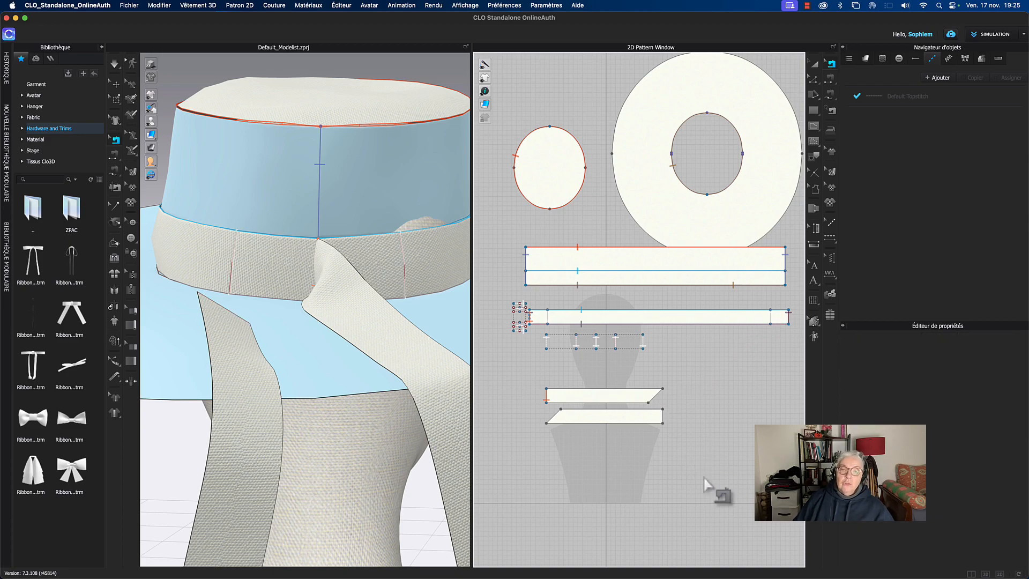
Step: Try re-sewing the lower tail's straight end to the band's far short end under simulation, and undo the attempt
scroll(706, 455, "up", 4)
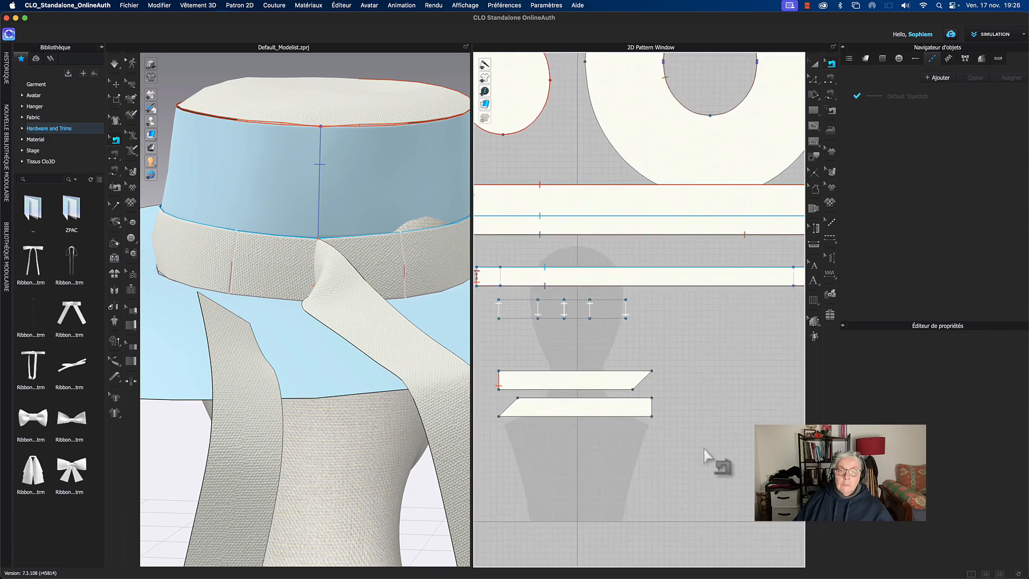
scroll(713, 450, "down", 4)
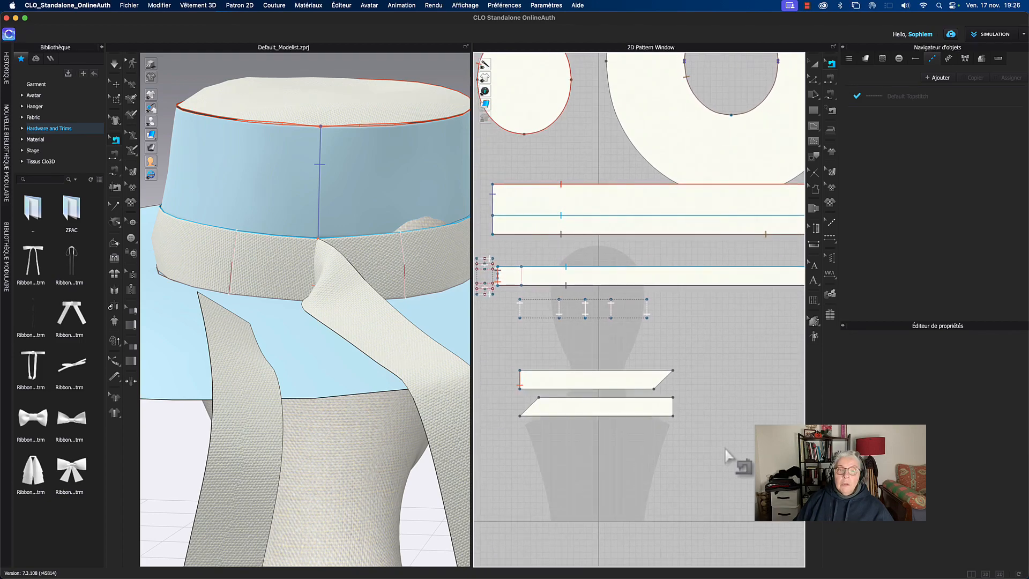
right_click_drag(723, 451, 692, 451)
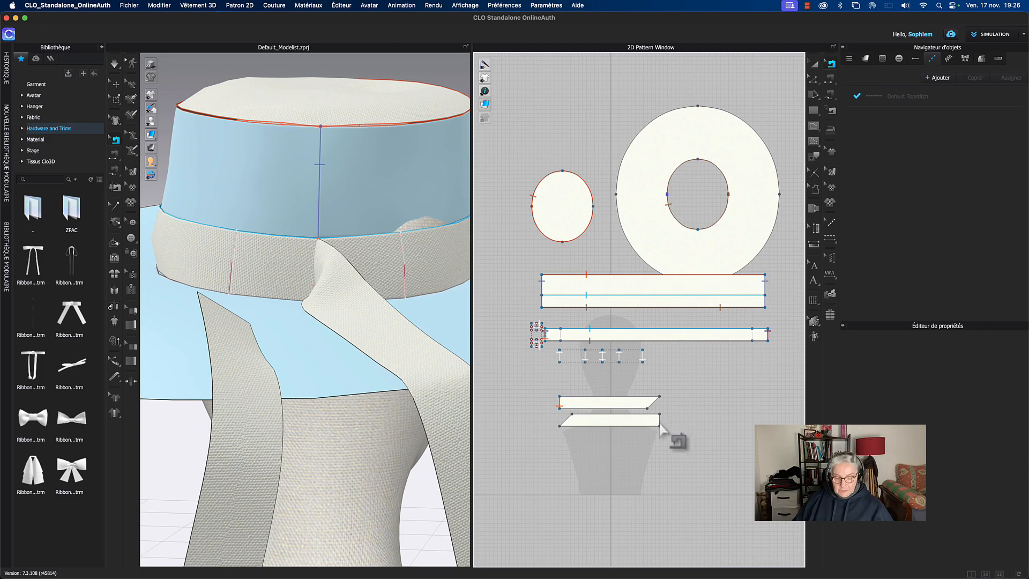
left_click(769, 338)
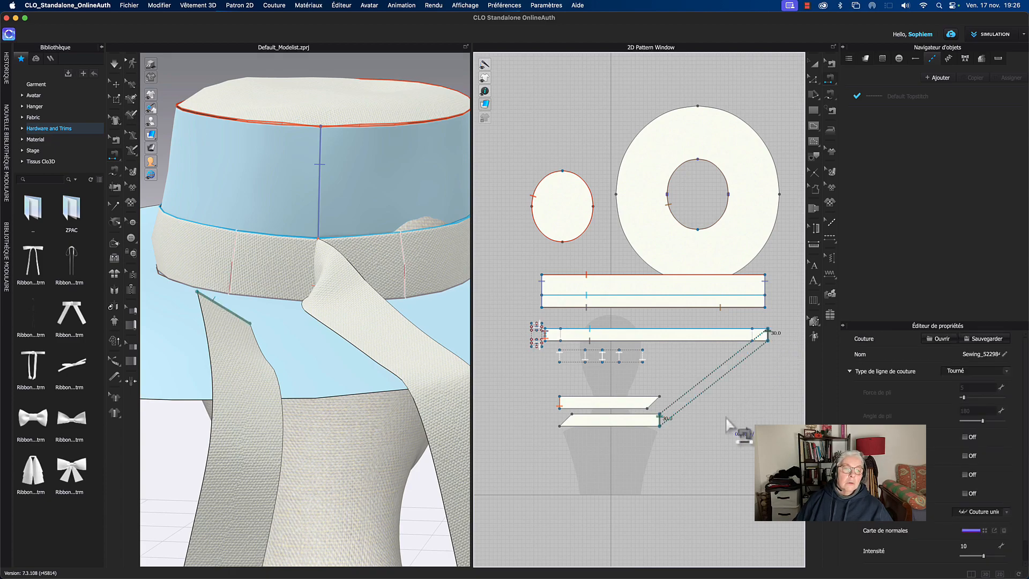
key("space")
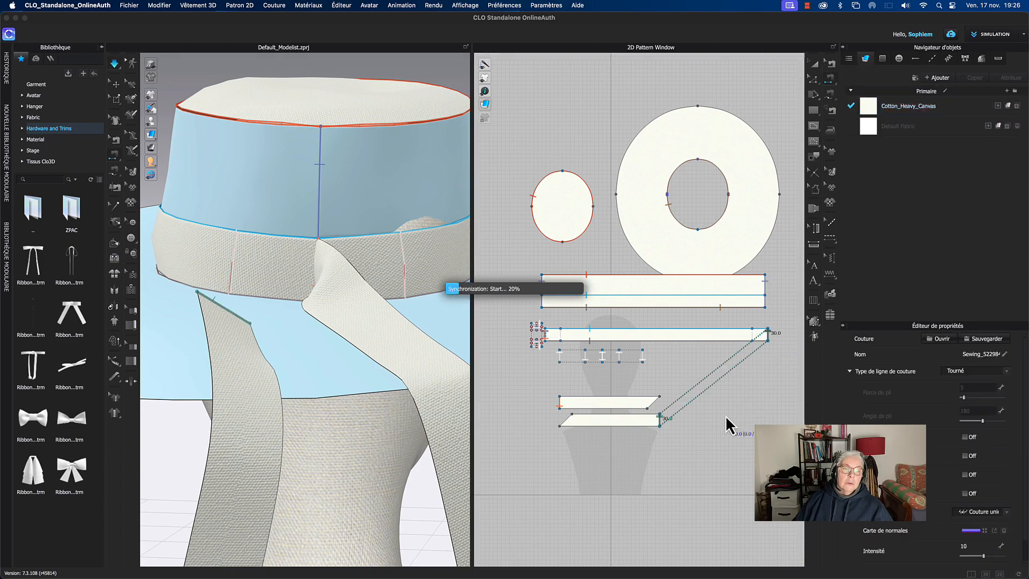
key("space")
key("super+z")
key("super+z")
key("super+z")
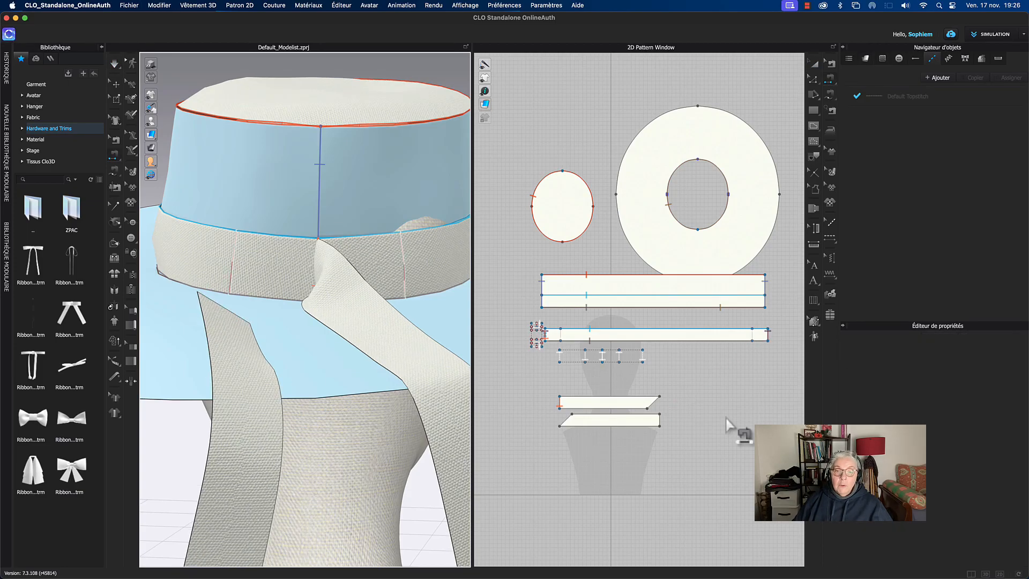
Step: Sew the lower tail's straight end to the band's short end beside the small knot pattern and start the simulation
left_click(660, 421)
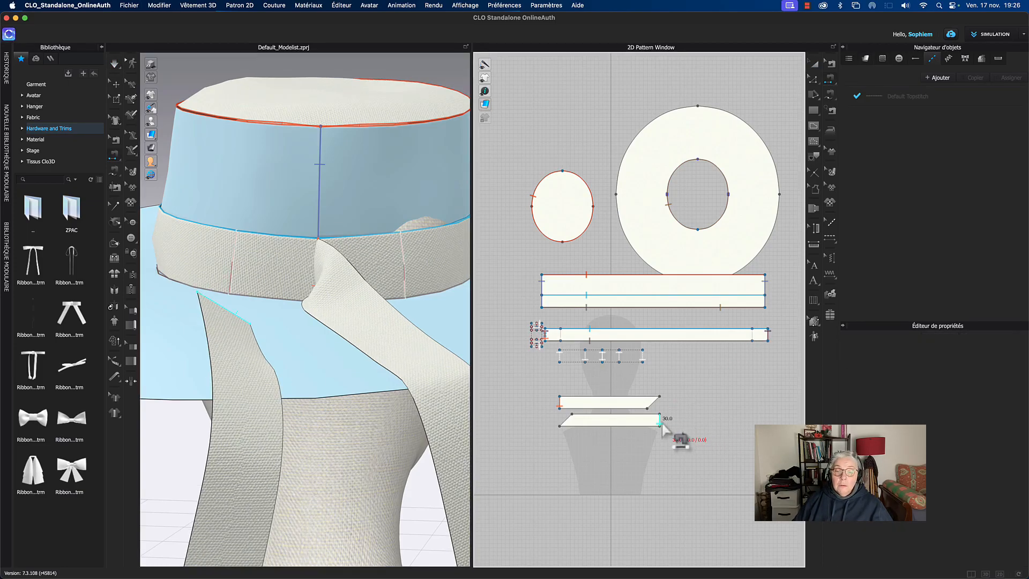
left_click(546, 341)
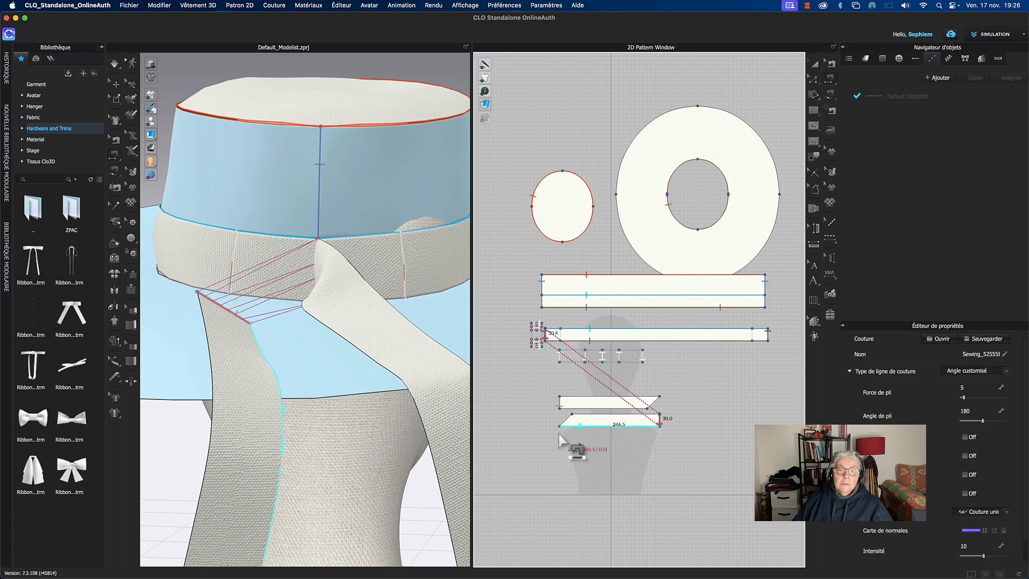
key("space")
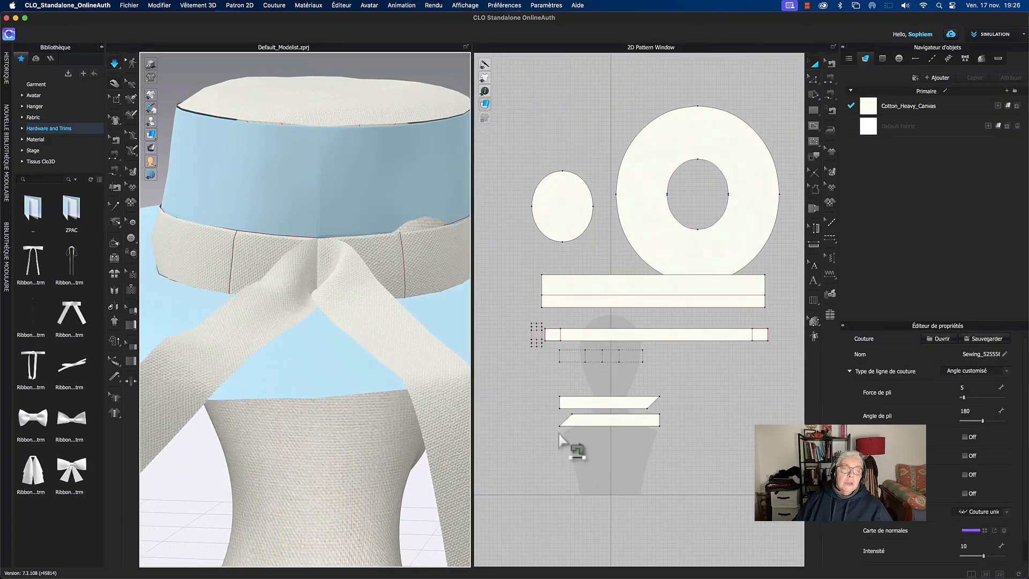
Step: Pull the two ribbon tails apart over the brim under simulation so they spread to opposite sides of the seam
left_click_drag(410, 365, 182, 308)
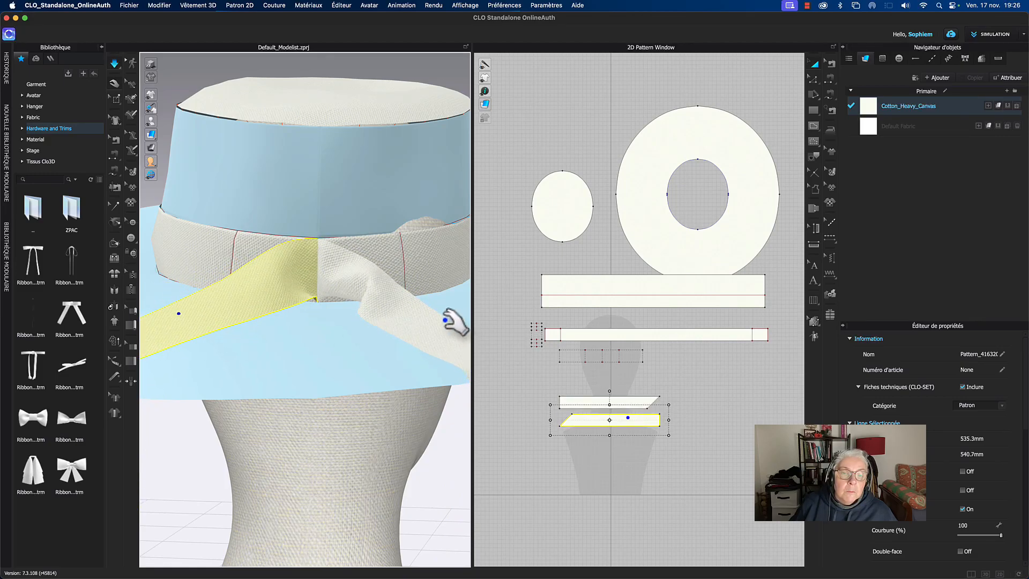
left_click(436, 329)
mouse_move(403, 308)
left_mouse_down()
mouse_move(395, 310)
mouse_move(410, 316)
left_mouse_up()
key("n")
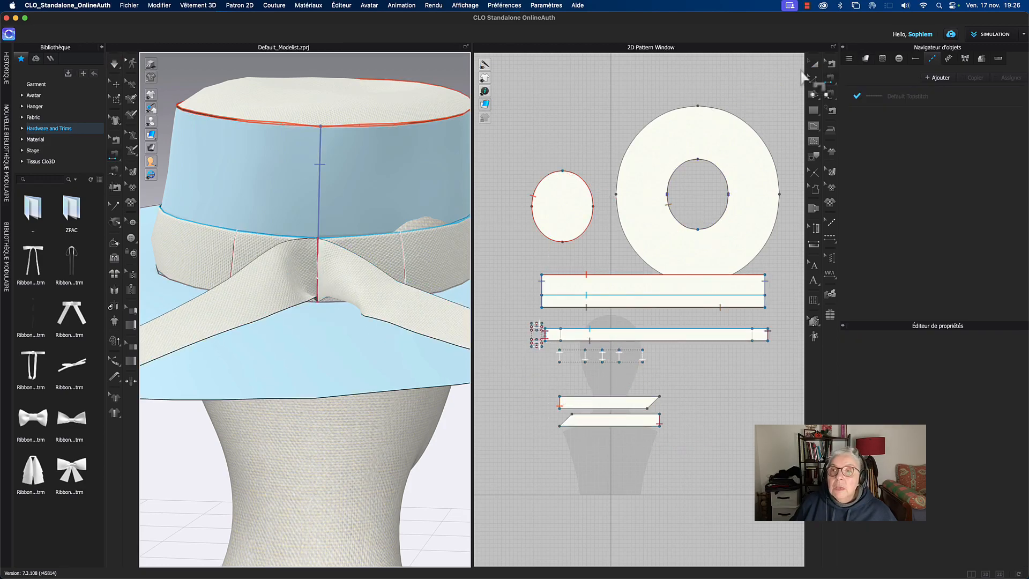
Step: Unarchive the small knot pattern and the bow loop pattern together
key("a")
scroll(524, 367, "up", 3)
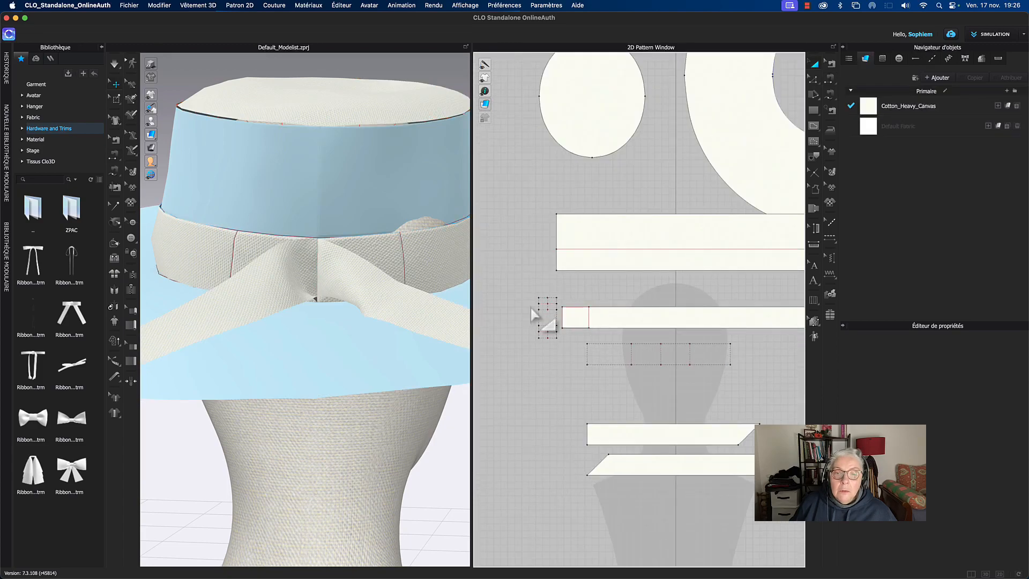
left_click_drag(560, 353, 564, 358)
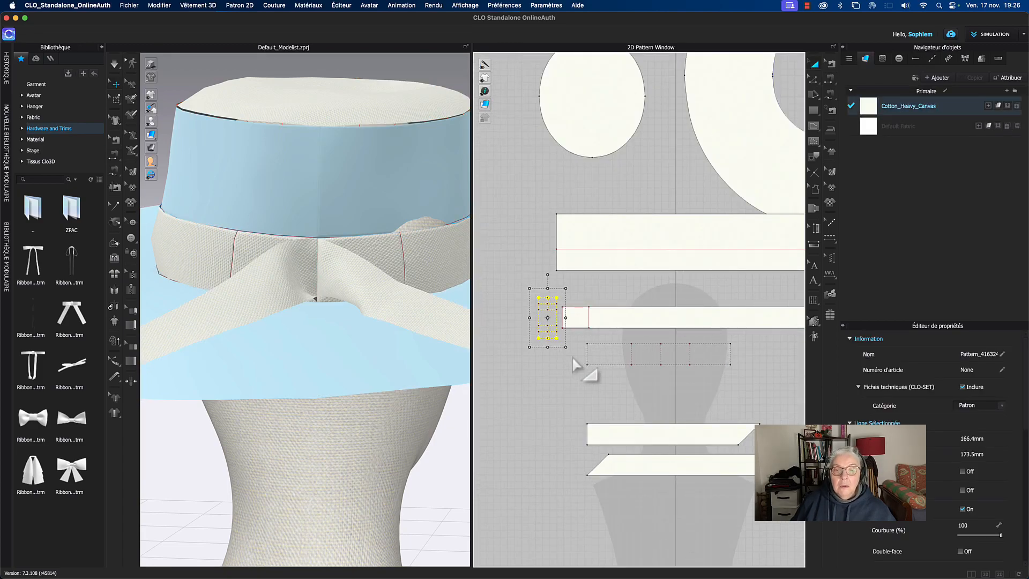
left_click(601, 355, "shift")
right_click(600, 356)
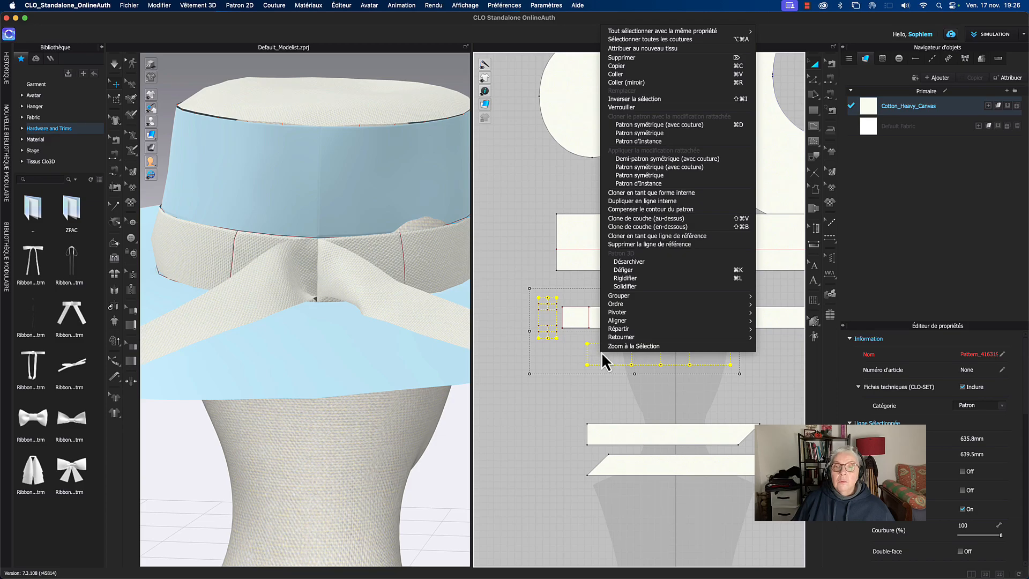
left_click(629, 261)
mouse_move(407, 361)
right_mouse_down()
mouse_move(383, 368)
mouse_move(356, 356)
mouse_move(353, 371)
mouse_move(445, 372)
mouse_move(411, 361)
right_mouse_up()
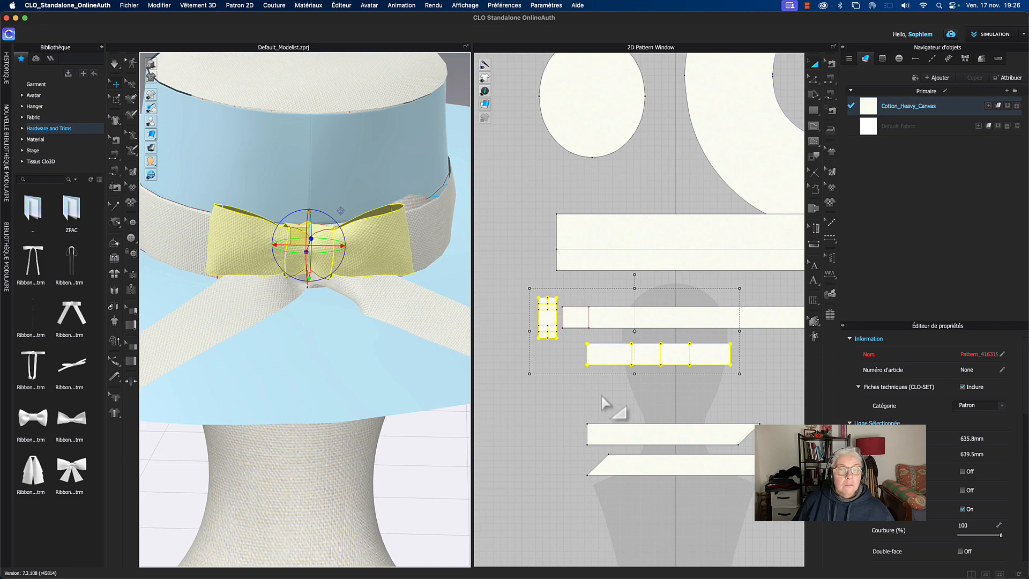
Step: Change the length of the upper tail's straight end to 15 mm, shortening it in both directions
scroll(605, 402, "up", 6)
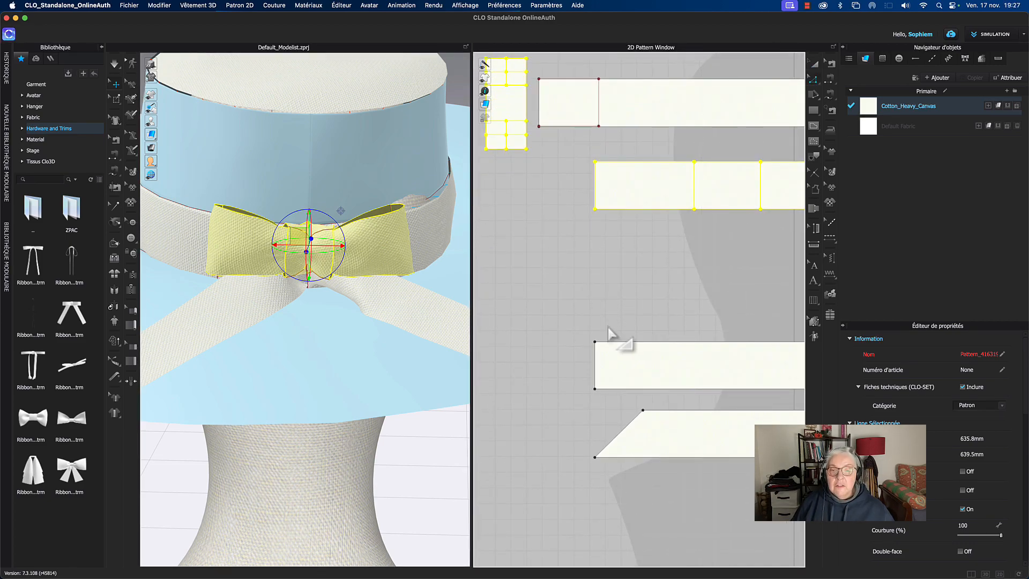
left_click(594, 342)
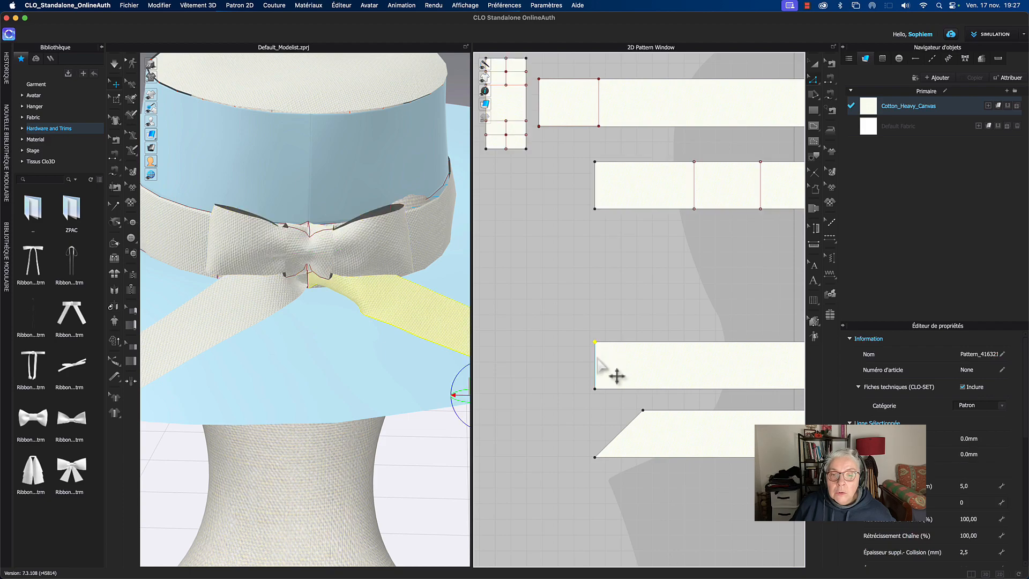
left_click(595, 359)
right_click(594, 356)
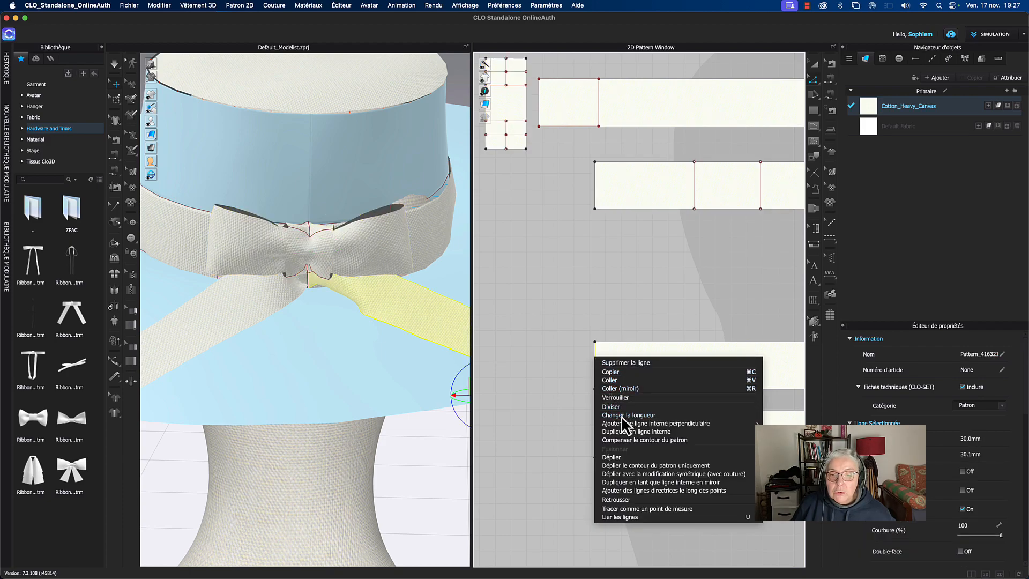
left_click(623, 416)
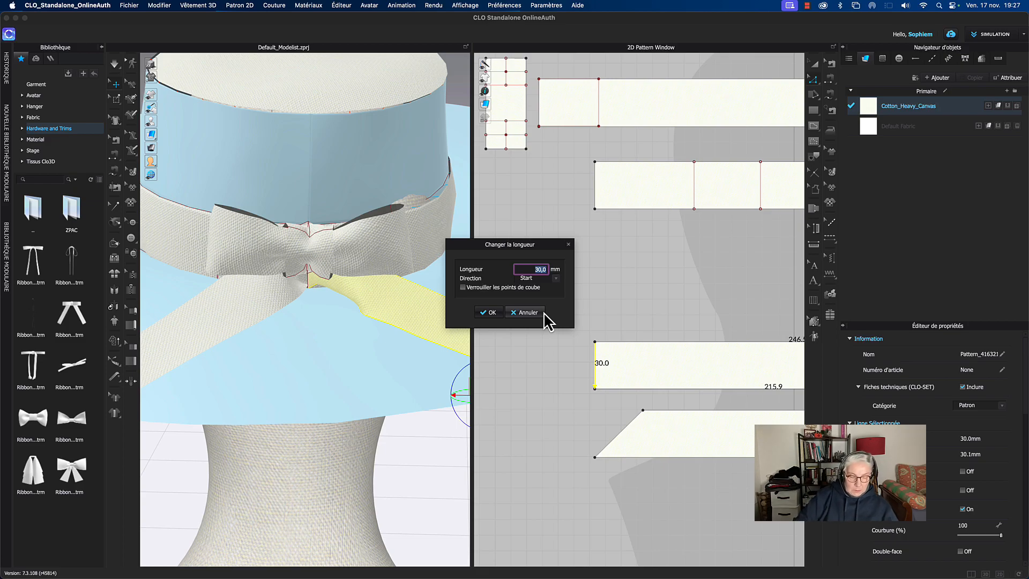
type("15")
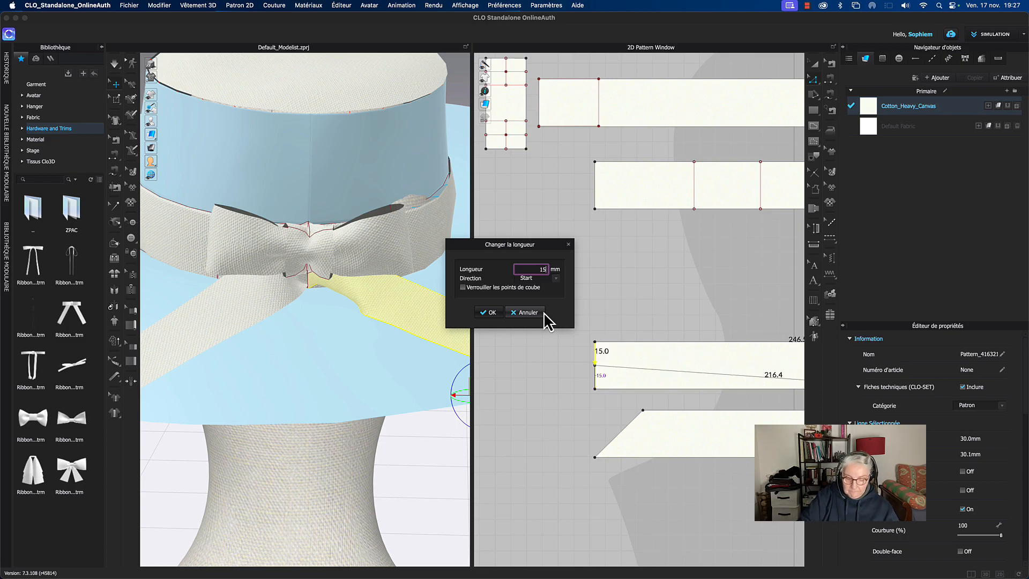
key("Tab")
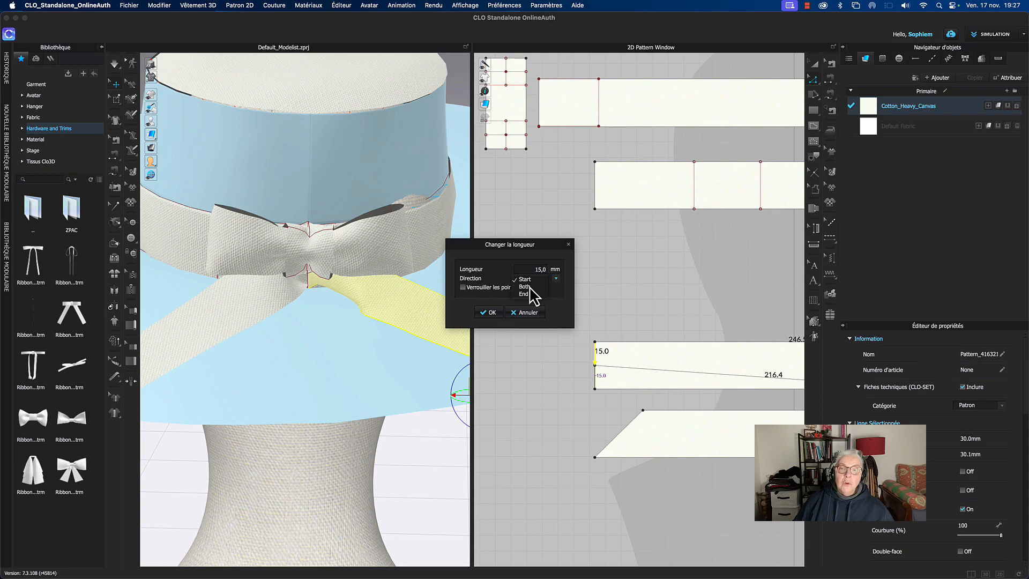
left_click(524, 286)
left_click(482, 314)
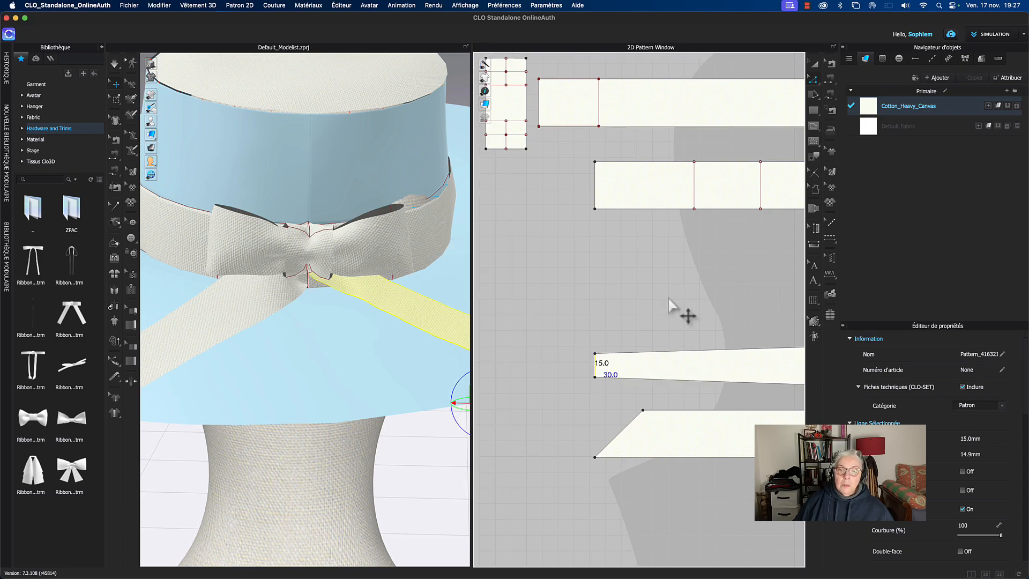
Step: Shorten the lower tail's straight end to 15 mm, with the direction set to Both
middle_click_drag(670, 301, 631, 251)
middle_click_drag(686, 279, 489, 266)
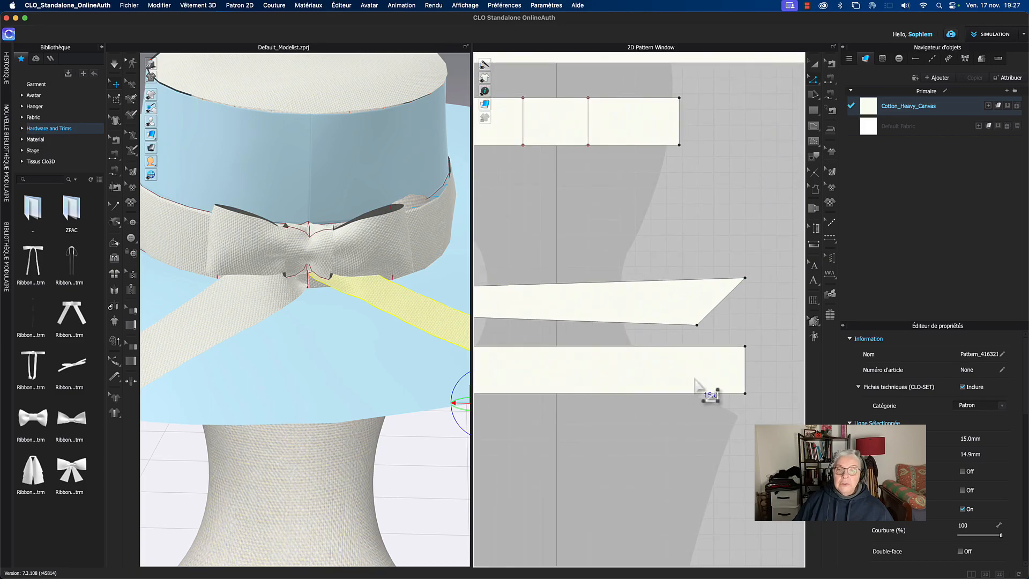
left_click(746, 379)
right_click(746, 378)
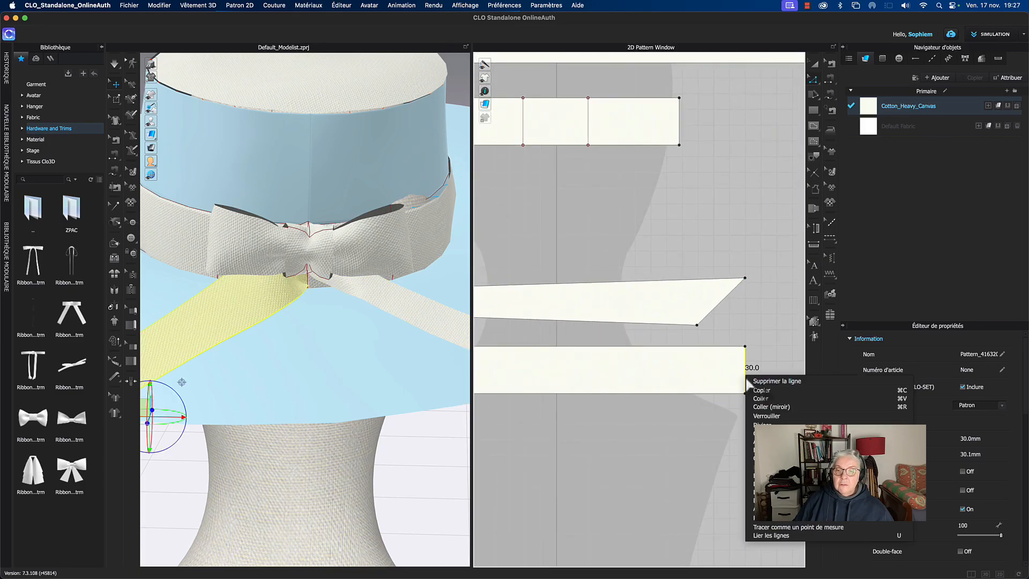
left_click(771, 432)
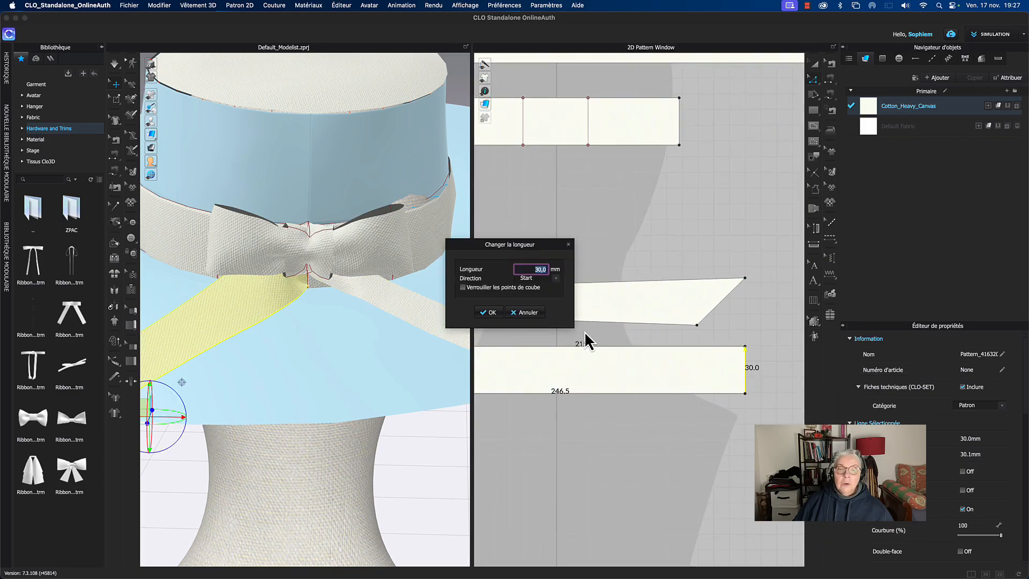
type("15")
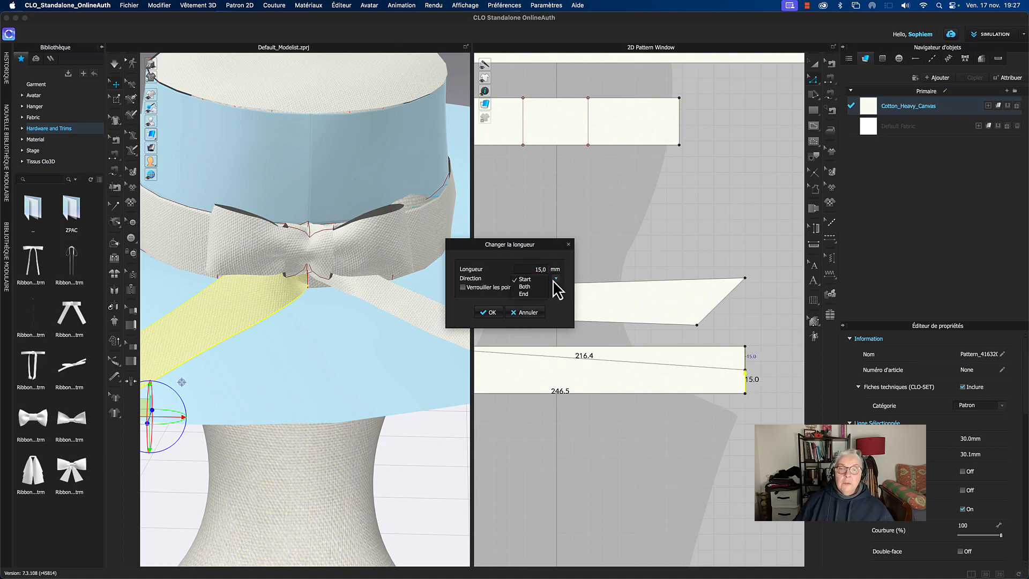
left_click(528, 288)
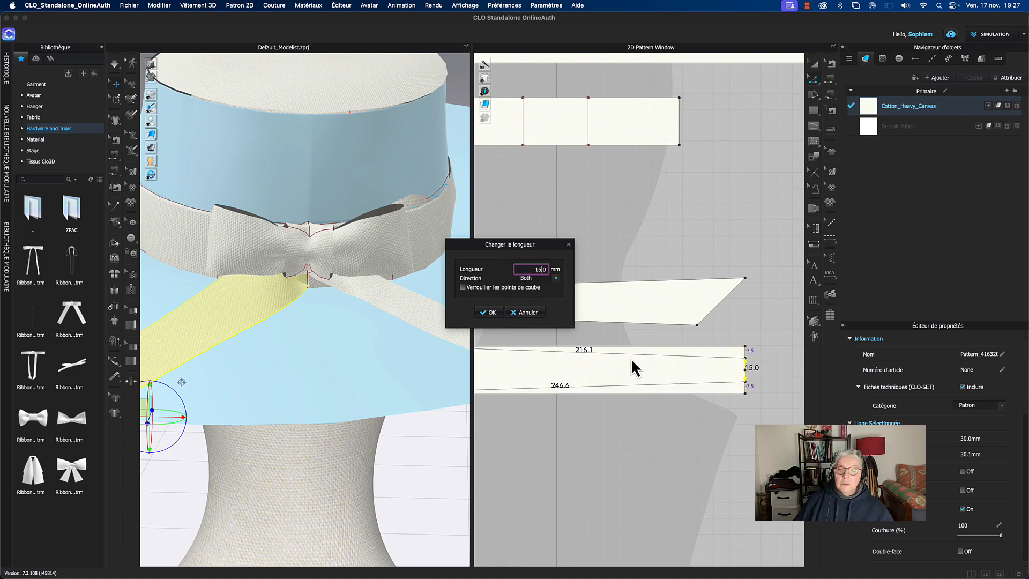
left_click(489, 314)
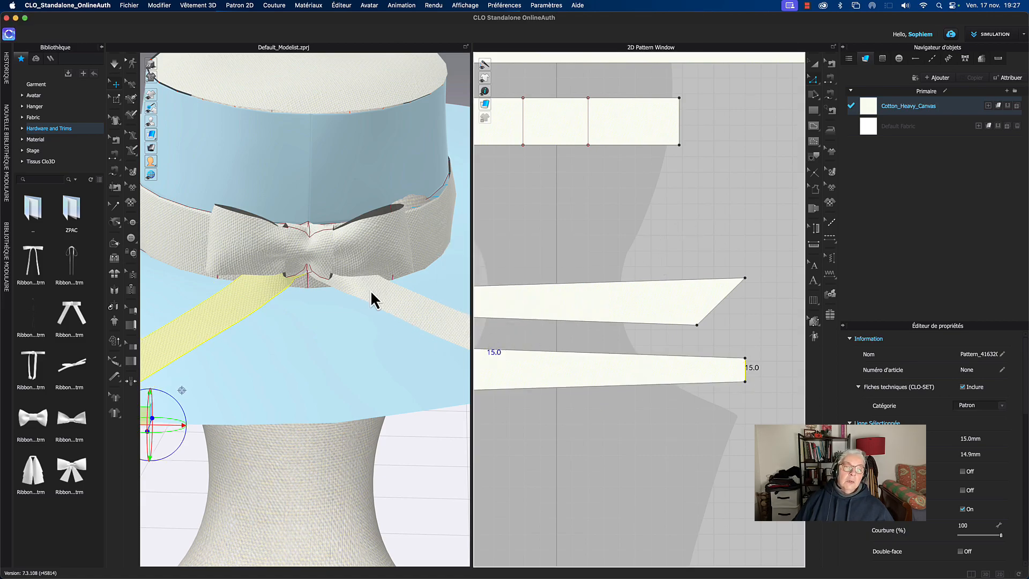
Step: Simulate the complete bow and pull both tapered tails inward so they hang down over the brim
key("space")
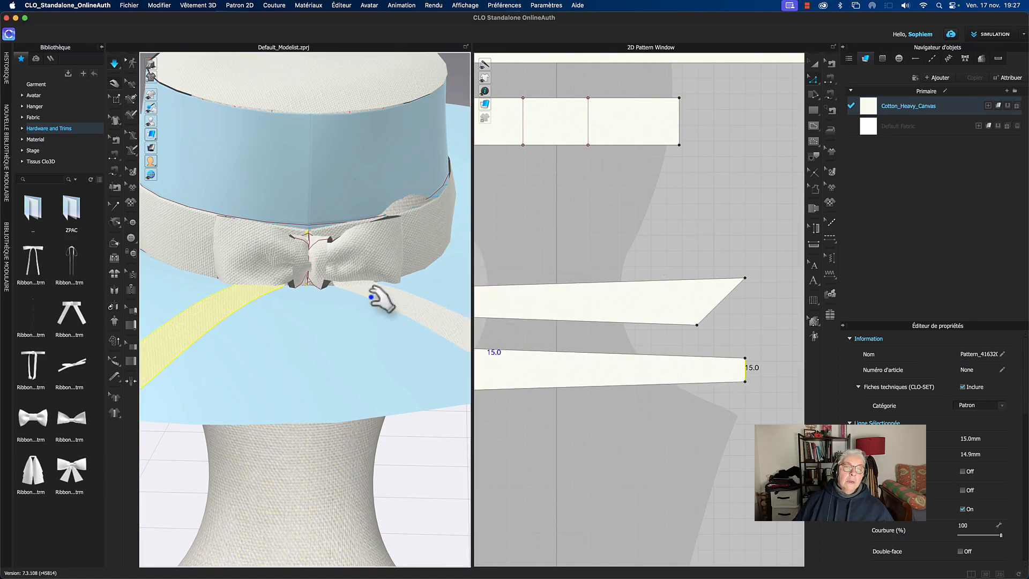
left_click_drag(418, 315, 357, 400)
scroll(365, 360, "down", 5)
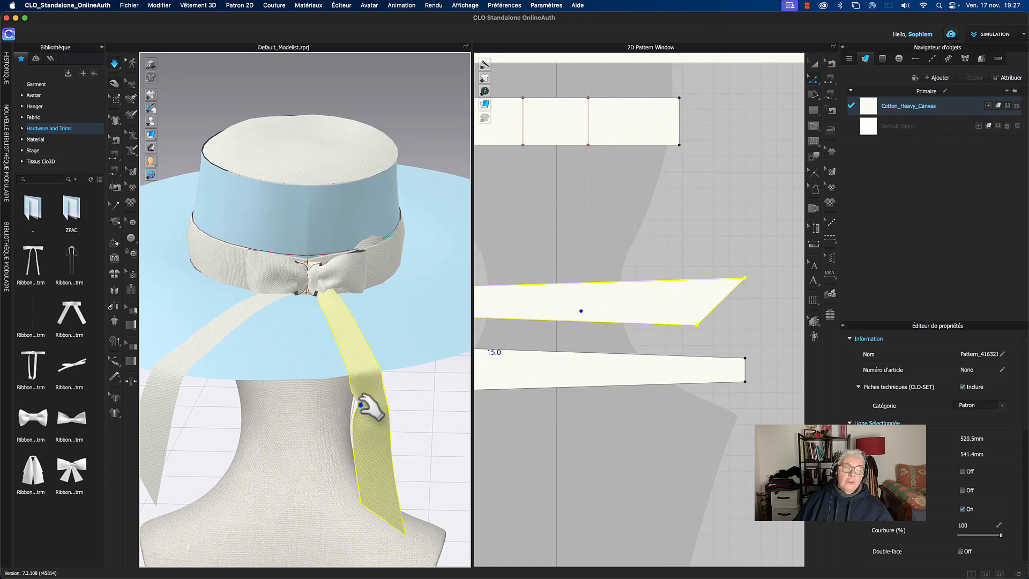
left_click_drag(208, 342, 297, 397)
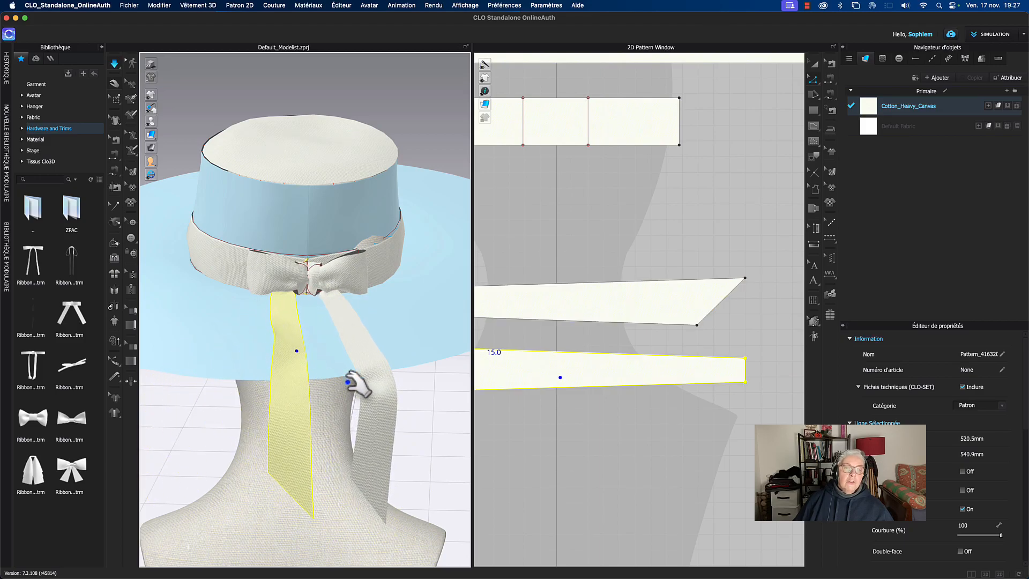
Step: Pull the two tails closer together so they hang nearly parallel behind the neck, and stop the simulation
left_click_drag(367, 418, 339, 431)
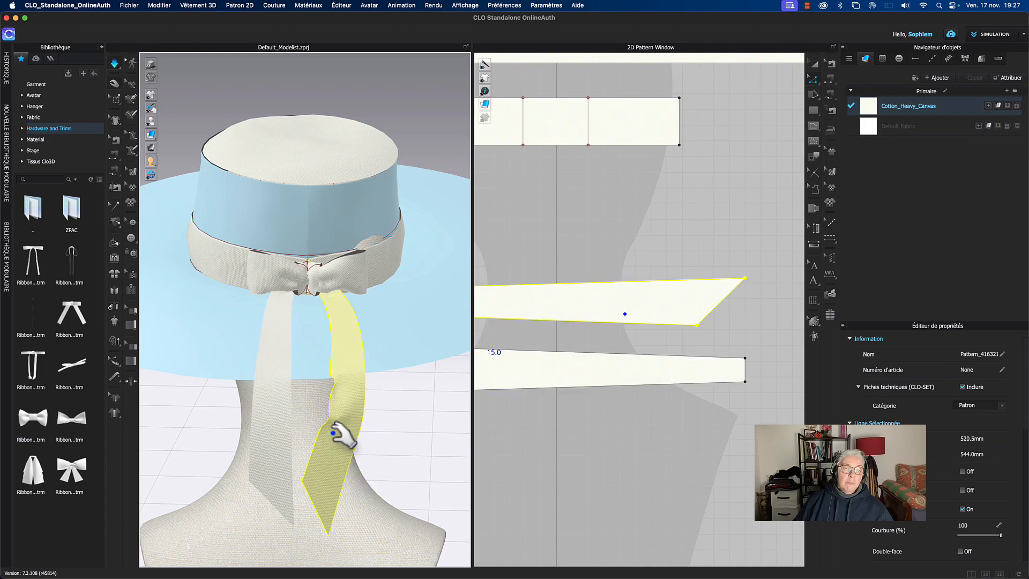
left_click_drag(281, 344, 339, 328)
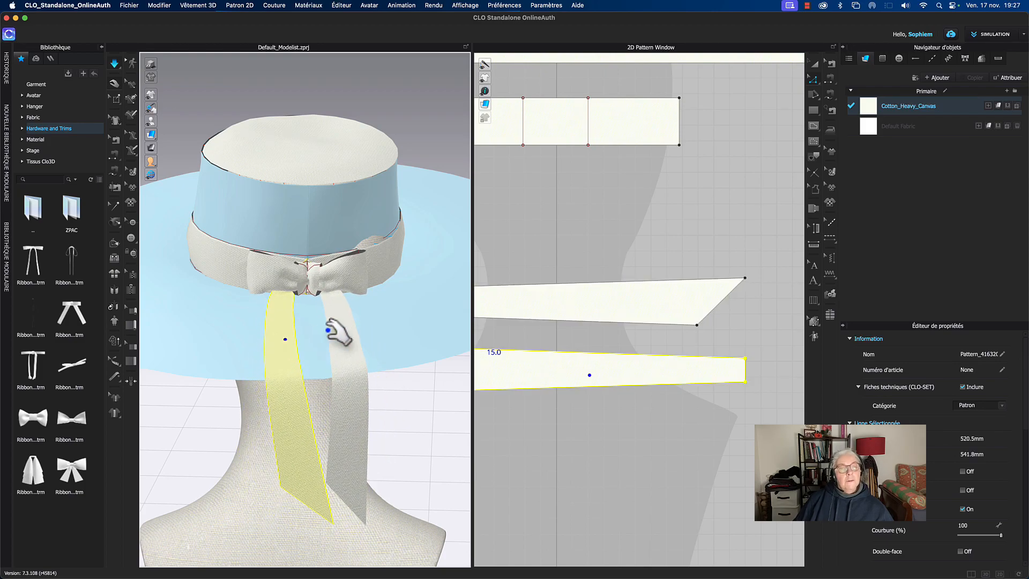
left_click(416, 102)
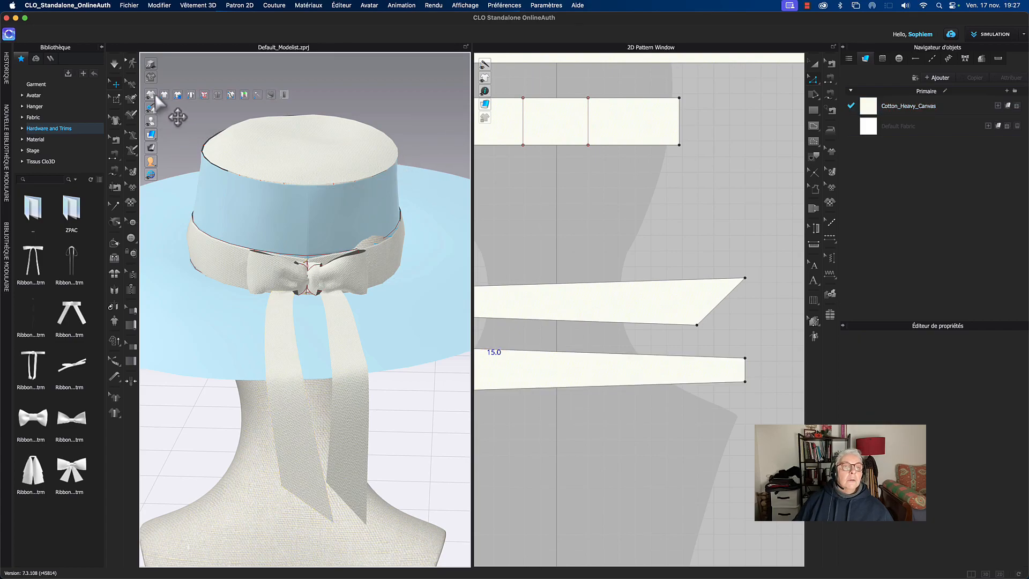
Step: Unfreeze the side pattern of the hat's crown and simulate the hat with it
right_click_drag(294, 92, 355, 149)
left_click(300, 225)
right_click(300, 223)
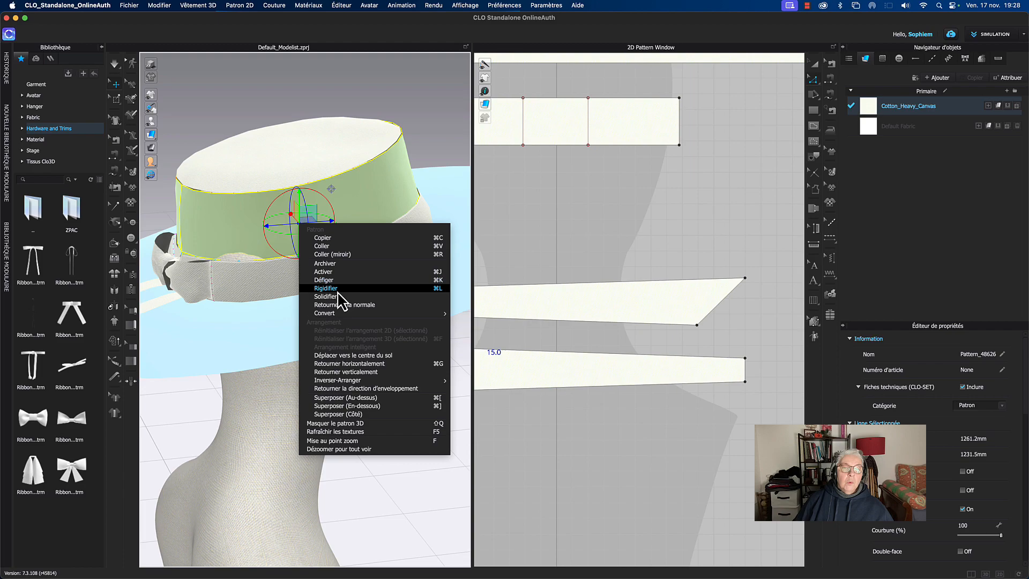
left_click(331, 287)
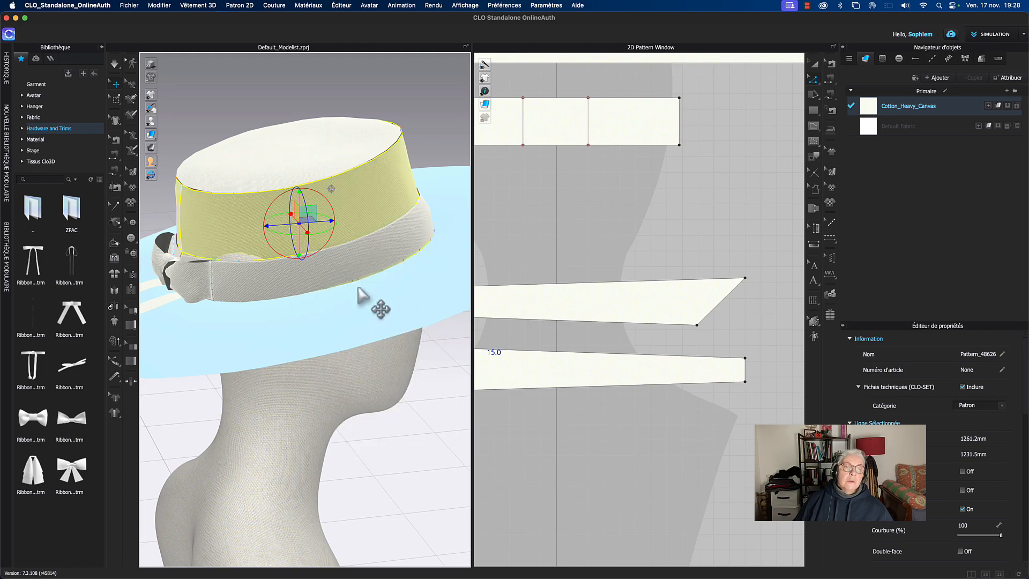
key("space")
right_click_drag(411, 128, 402, 99)
right_click_drag(348, 131, 493, 142)
scroll(387, 145, "down", 2)
scroll(387, 145, "down", 5)
right_click_drag(385, 152, 439, 187)
left_click(408, 178)
middle_click_drag(401, 186, 401, 165)
right_click_drag(405, 166, 388, 230)
Step: Try unfreezing the brim while the simulation is running, and undo it
left_click(377, 275)
right_click(377, 275)
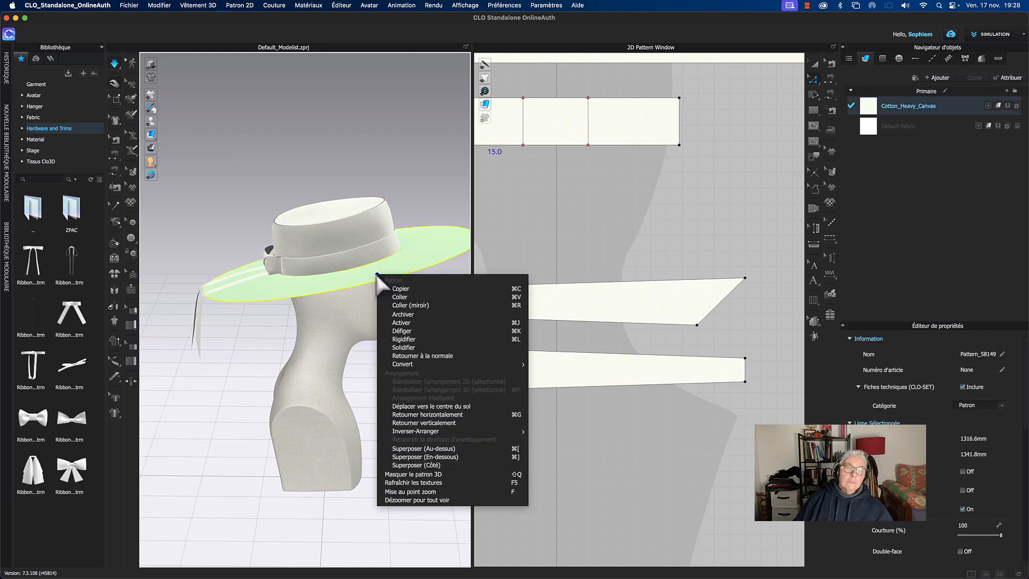
left_click(410, 331)
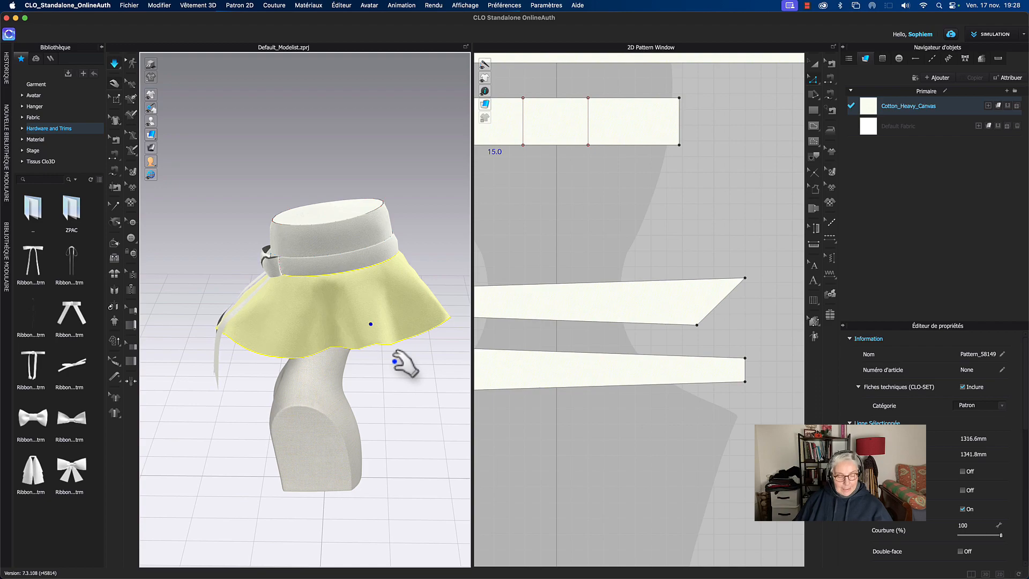
key("super+z")
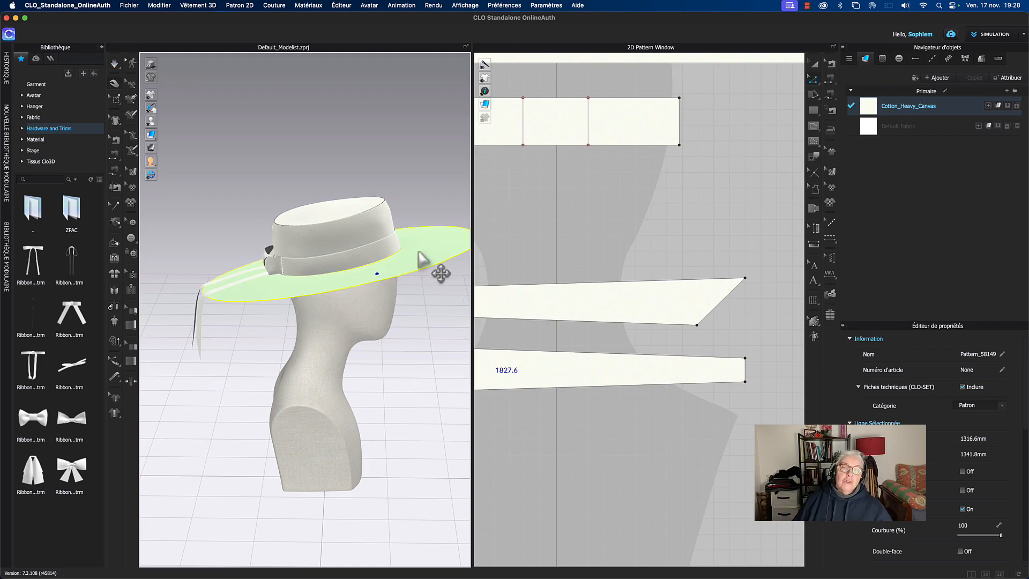
Step: Unfreeze the brim with the simulation stopped and stiffen it with Rigidifier
right_click(427, 247)
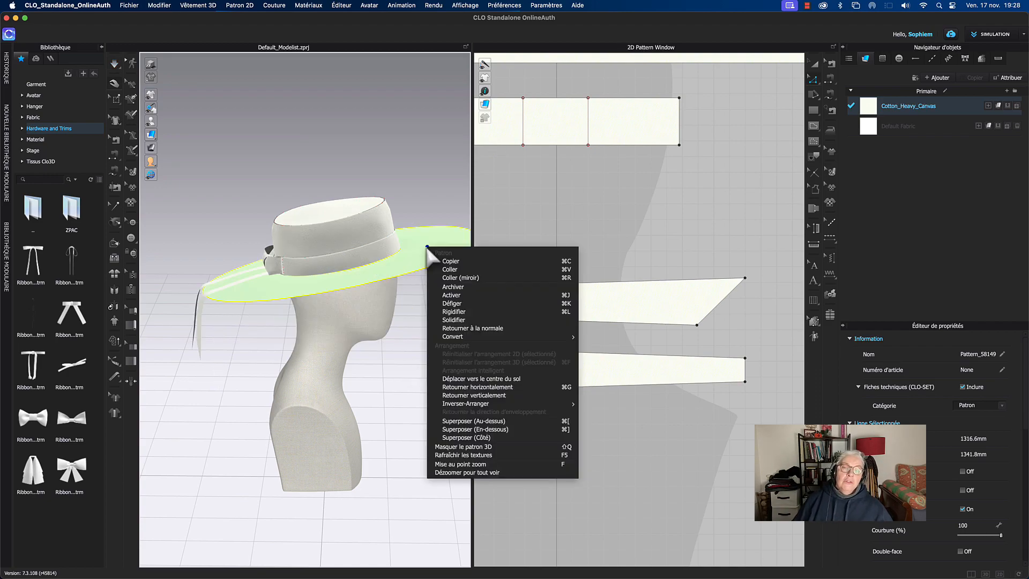
left_click(461, 303)
left_click(423, 353)
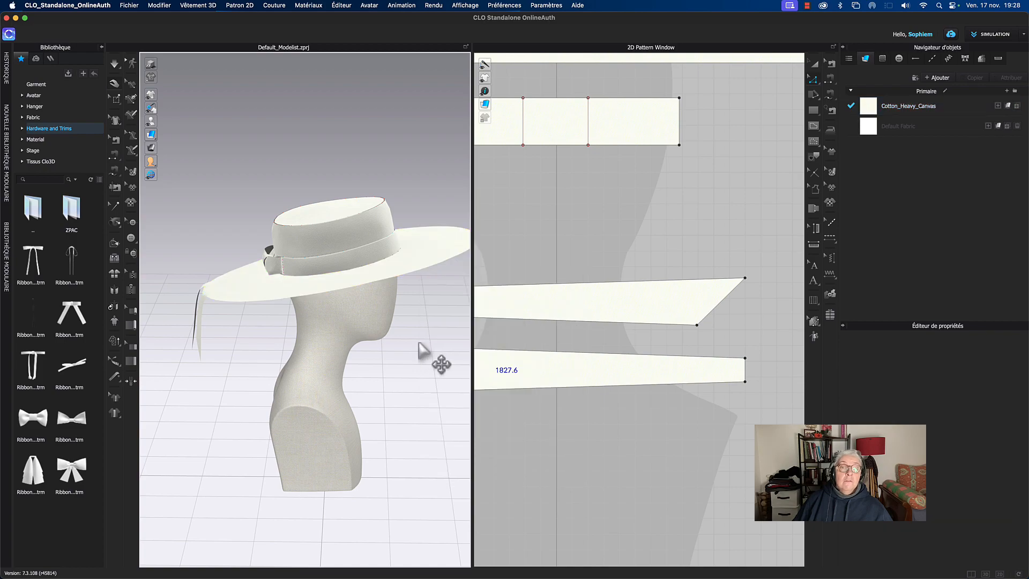
right_click(398, 262)
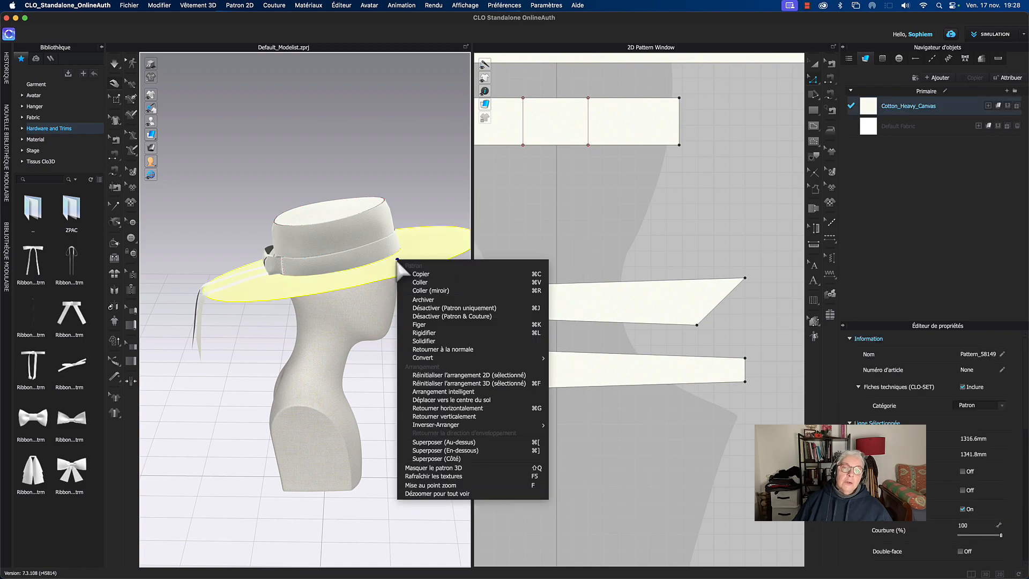
left_click(421, 333)
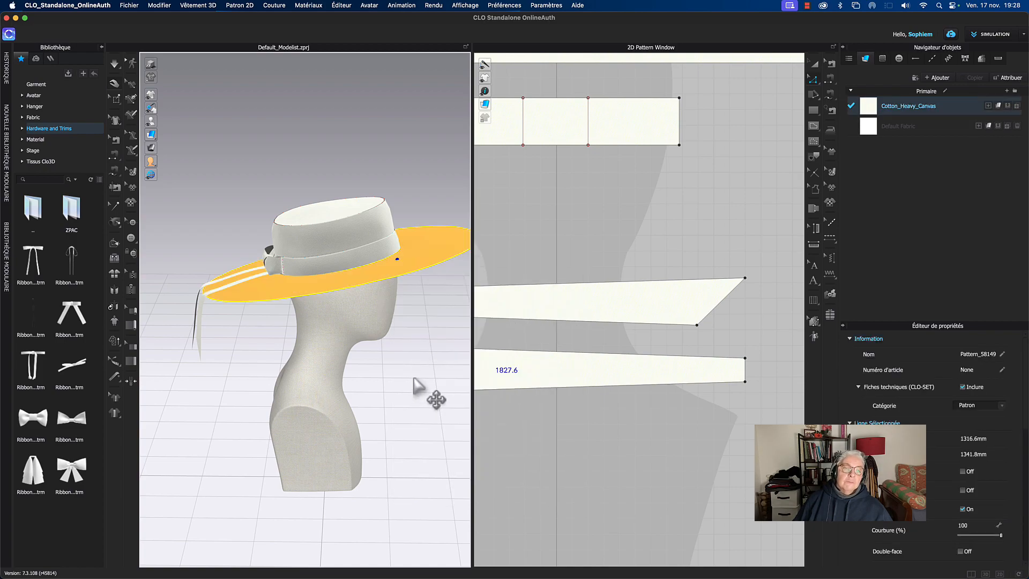
Step: Freeze the stiffened brim in place
right_click(417, 254)
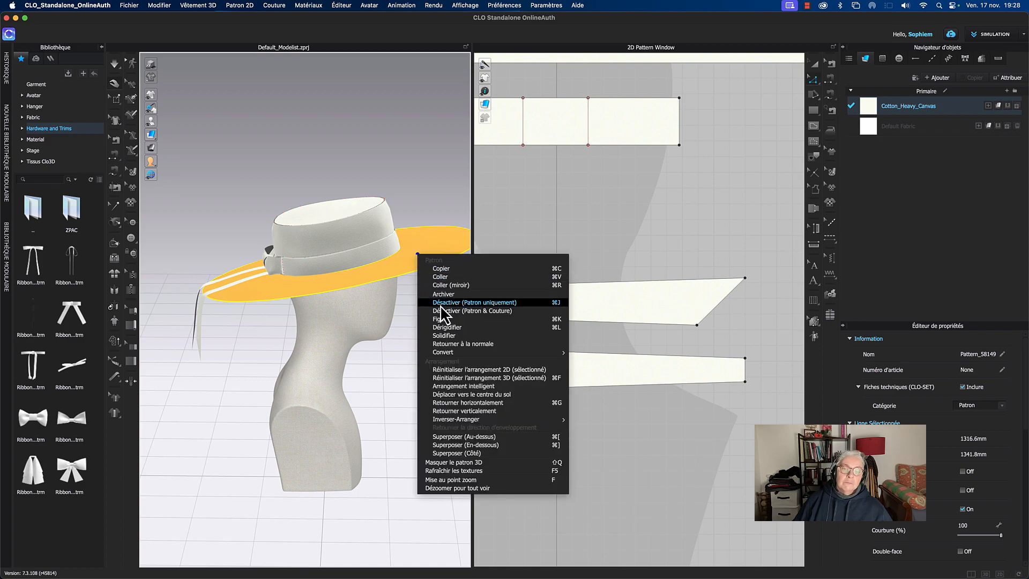
left_click(439, 320)
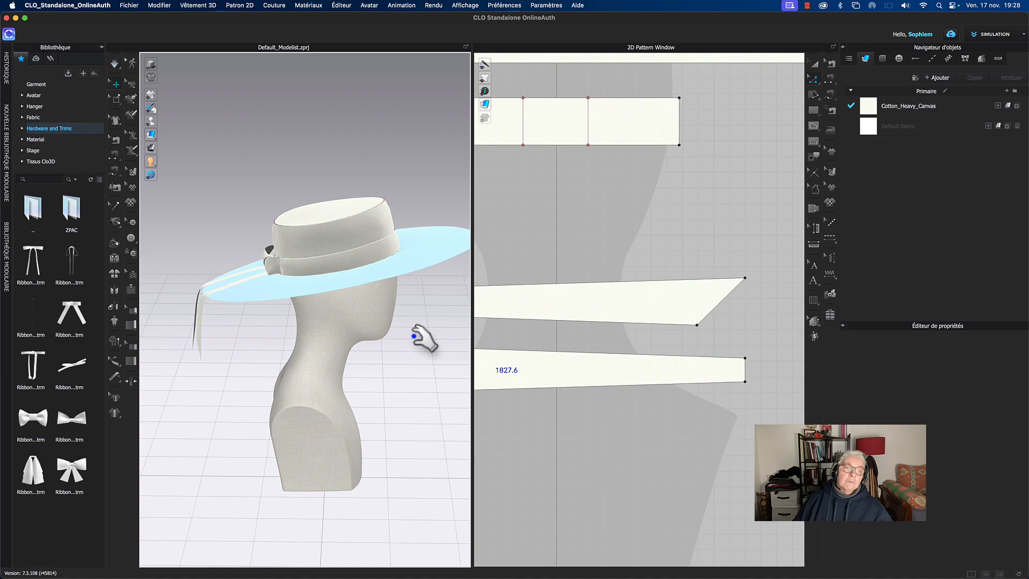
Step: Examine the draped bow, knot and tails from the back and side, along with their flat patterns
right_click_drag(383, 166, 295, 204)
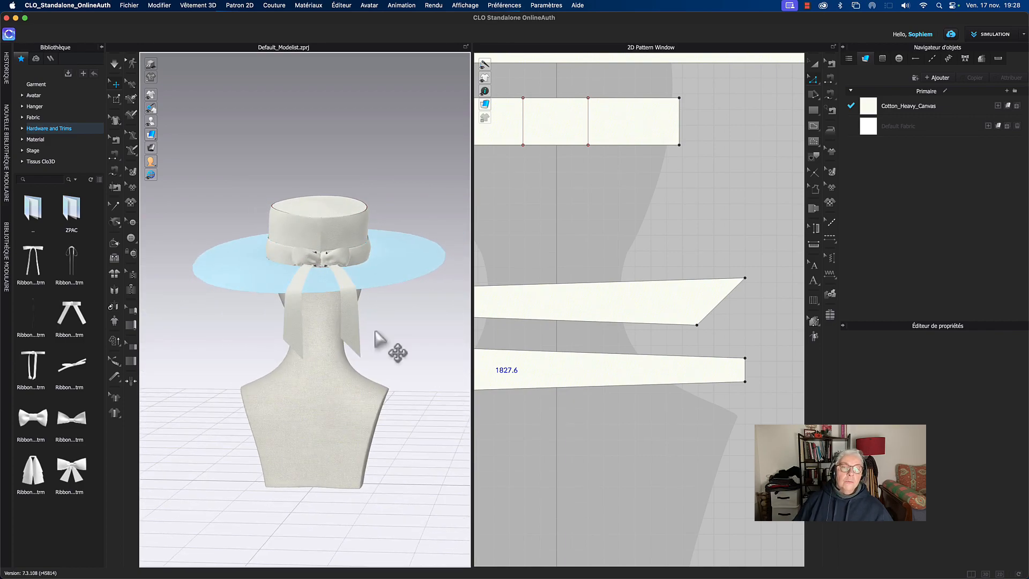
scroll(382, 340, "up", 5)
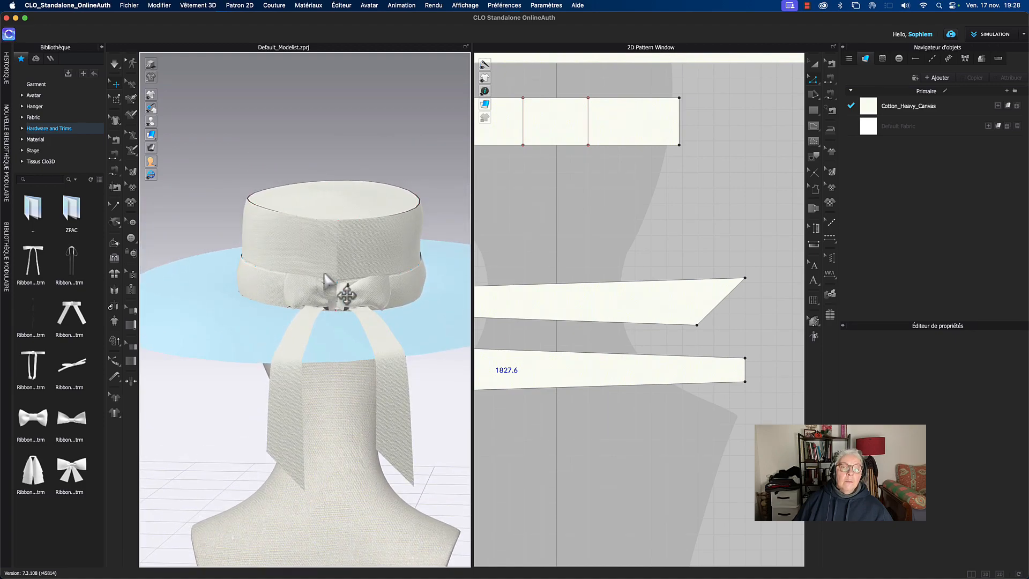
scroll(343, 295, "up", 3)
scroll(518, 236, "down", 3)
scroll(531, 239, "down", 4)
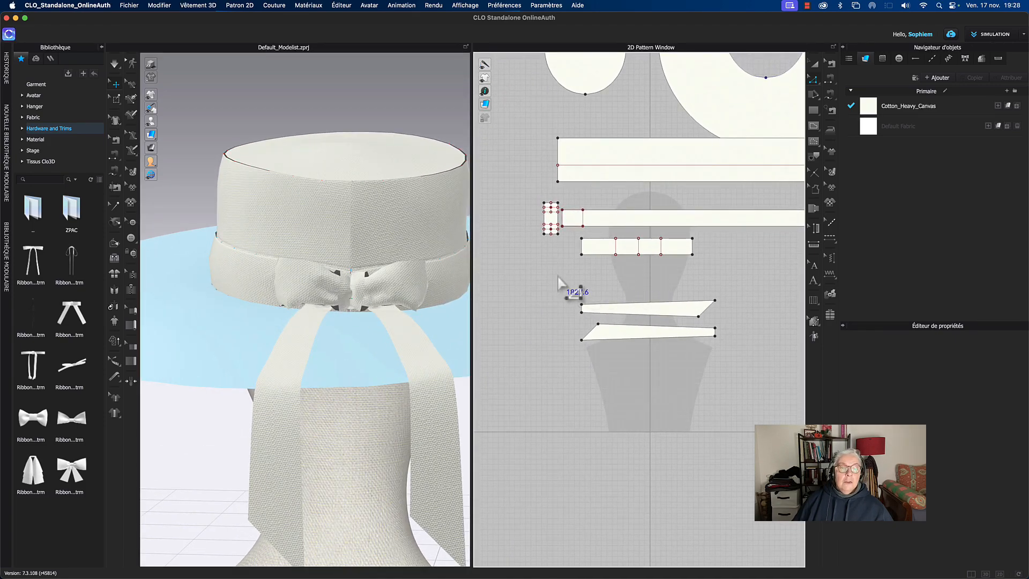
scroll(560, 282, "up", 4)
scroll(461, 341, "up", 3)
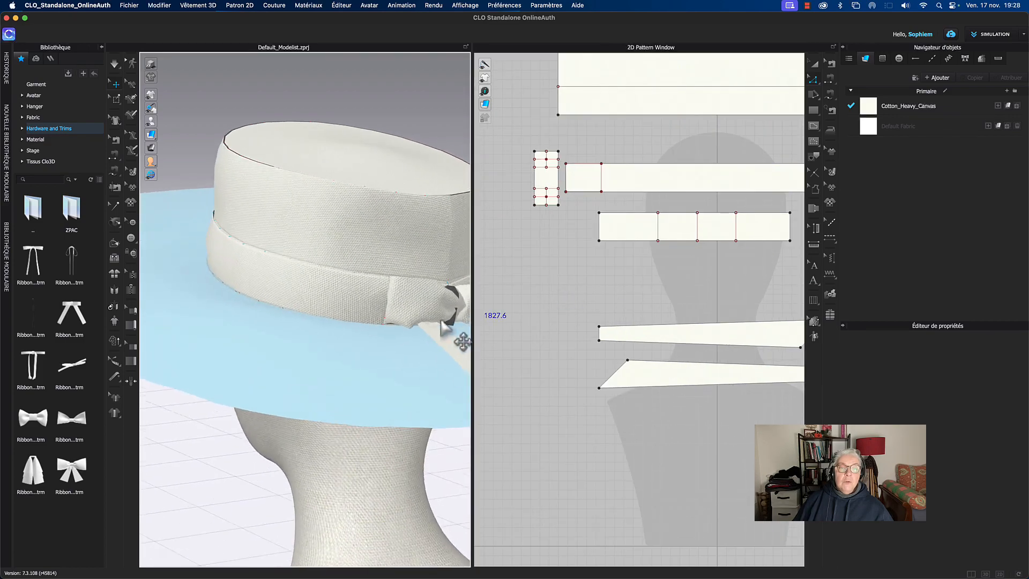
scroll(452, 340, "down", 3)
right_click_drag(450, 336, 370, 293)
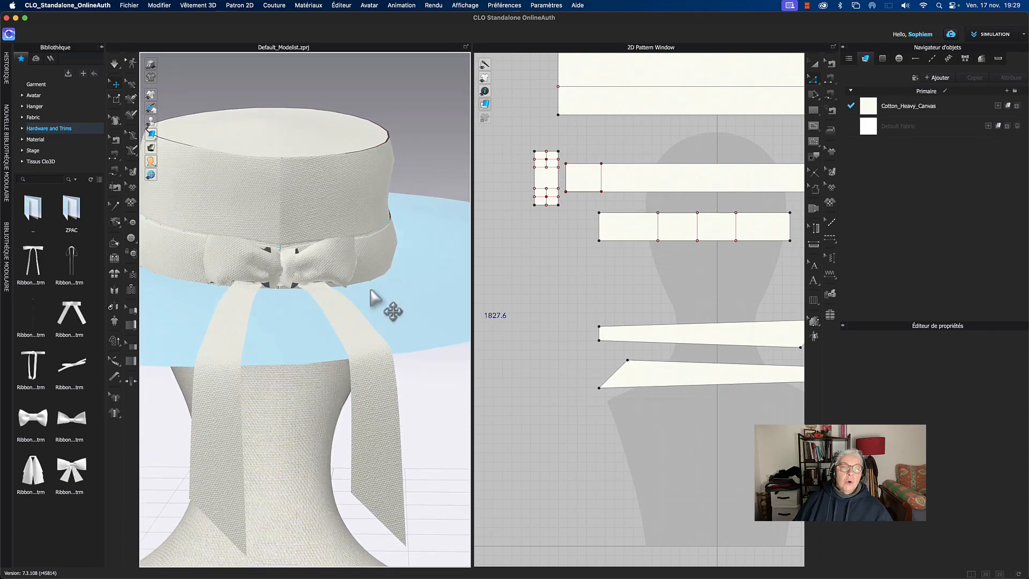
Step: Simulate the ribbon and pull both bow loops outward from the knot along the hat band
left_click(337, 275)
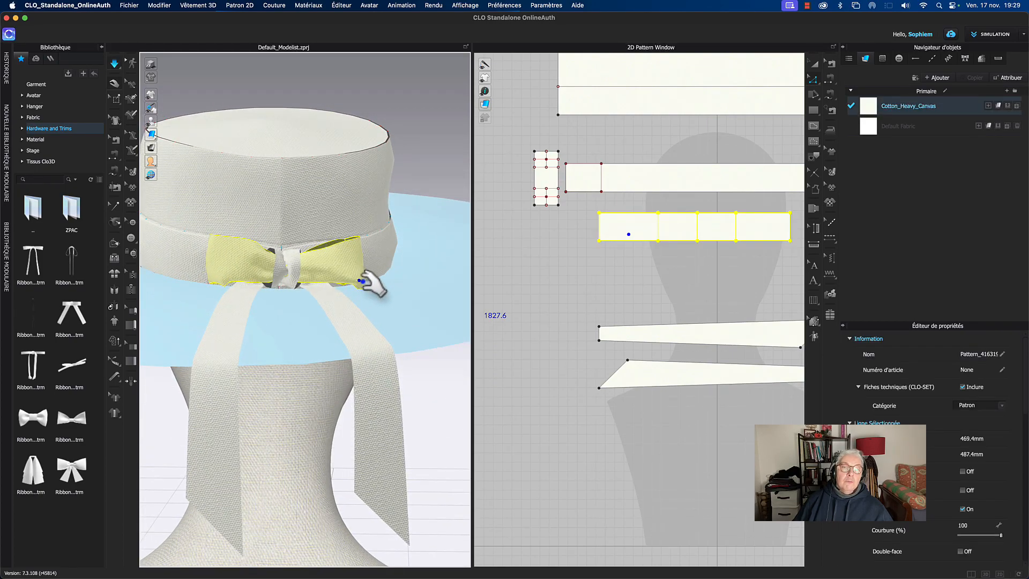
right_click_drag(328, 271, 310, 271)
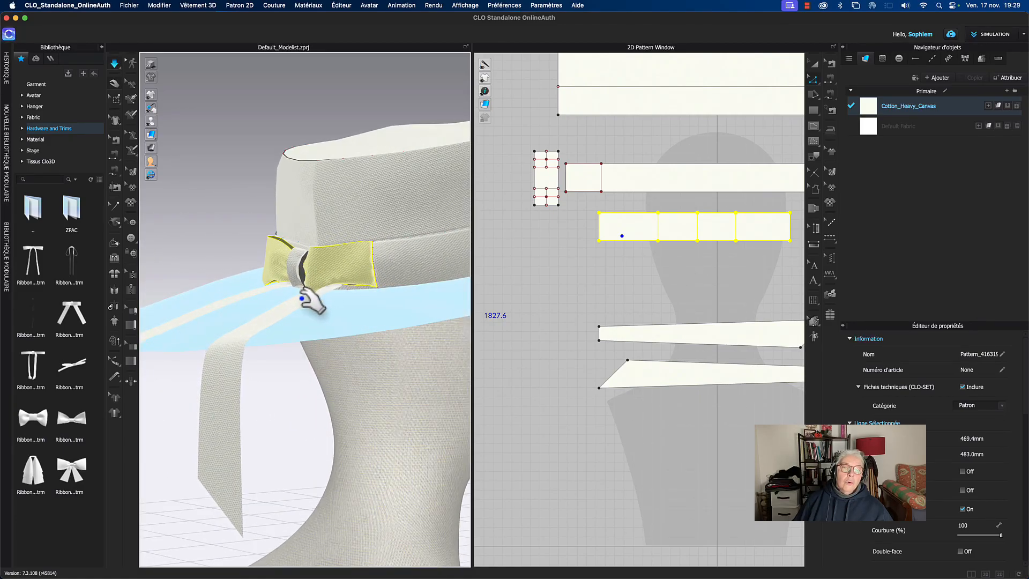
left_click_drag(351, 280, 382, 285)
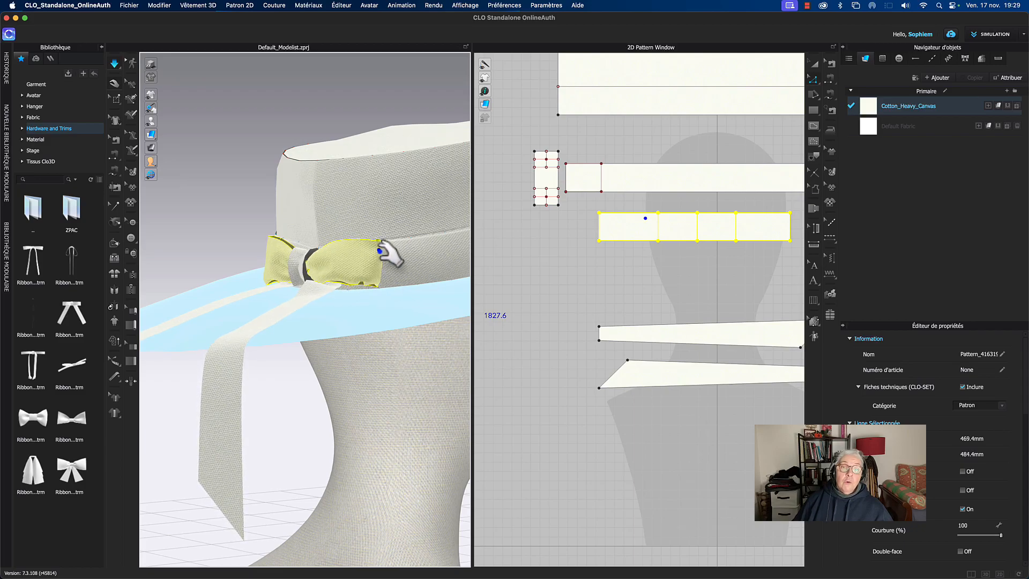
right_click_drag(370, 270, 409, 275)
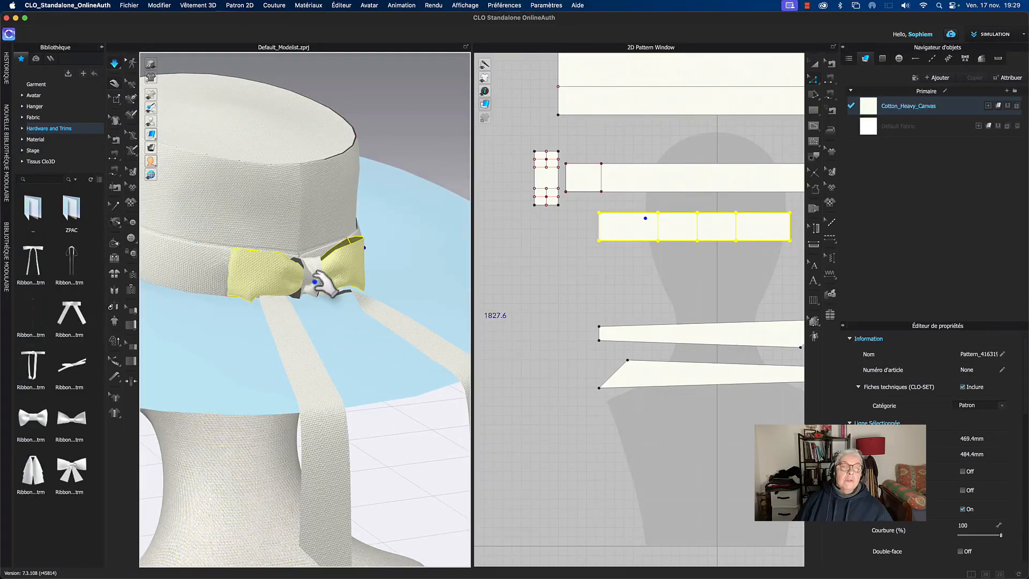
left_click_drag(255, 287, 232, 296)
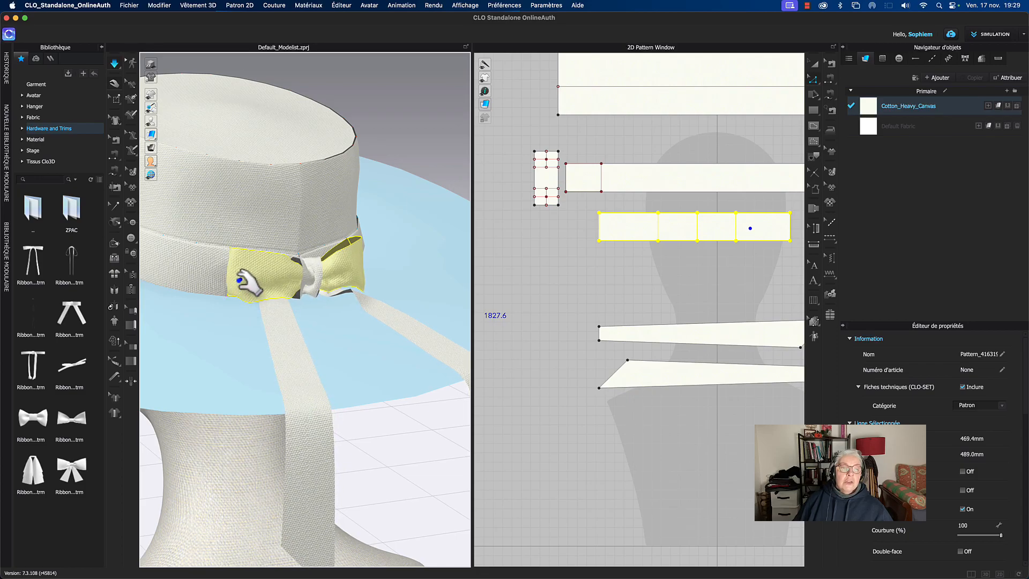
Step: Pull the lower edge of the bow's right loop upward to round it out against the band
right_click_drag(353, 279, 363, 290)
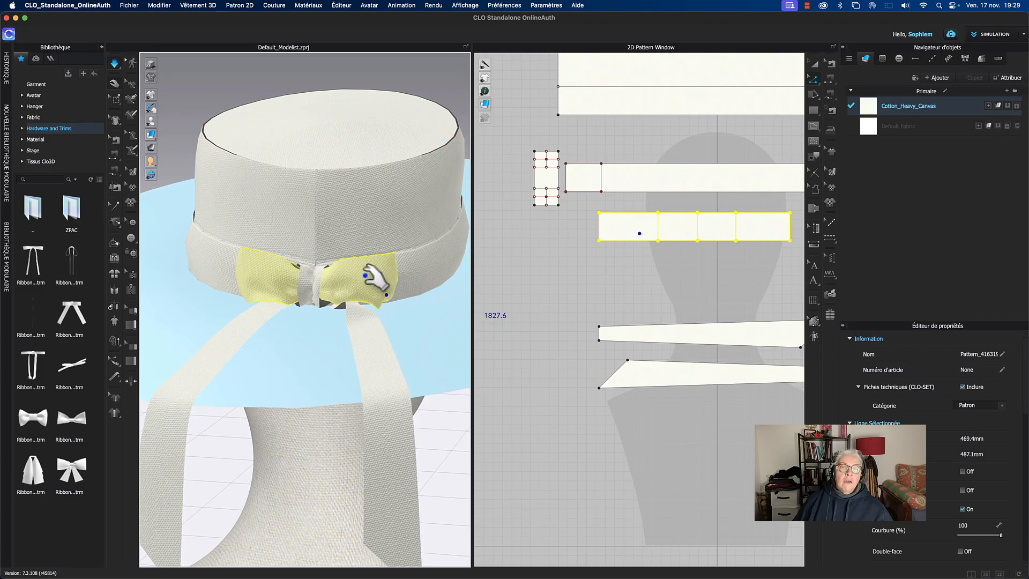
right_click_drag(369, 292, 343, 288)
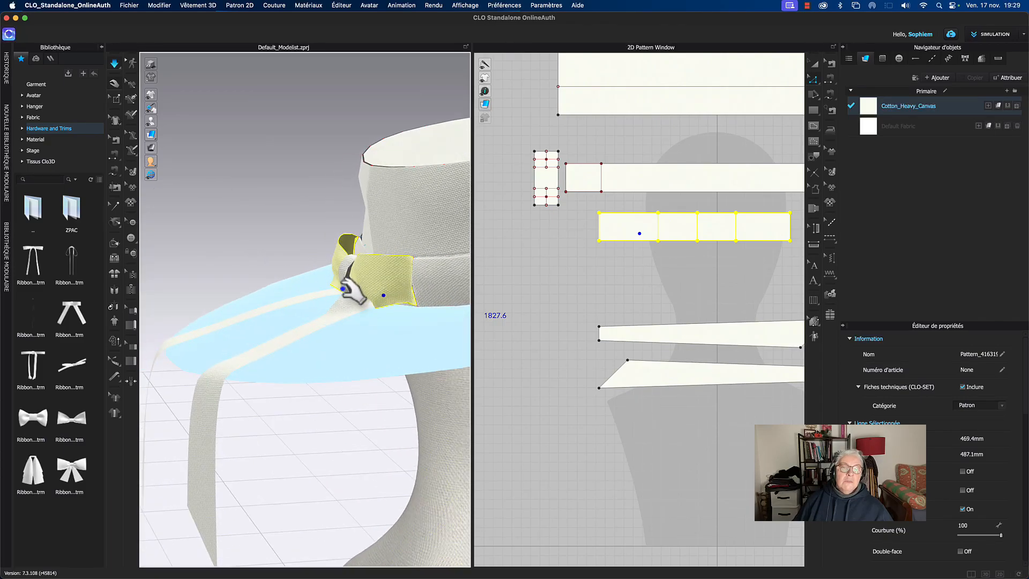
left_click_drag(398, 300, 395, 273)
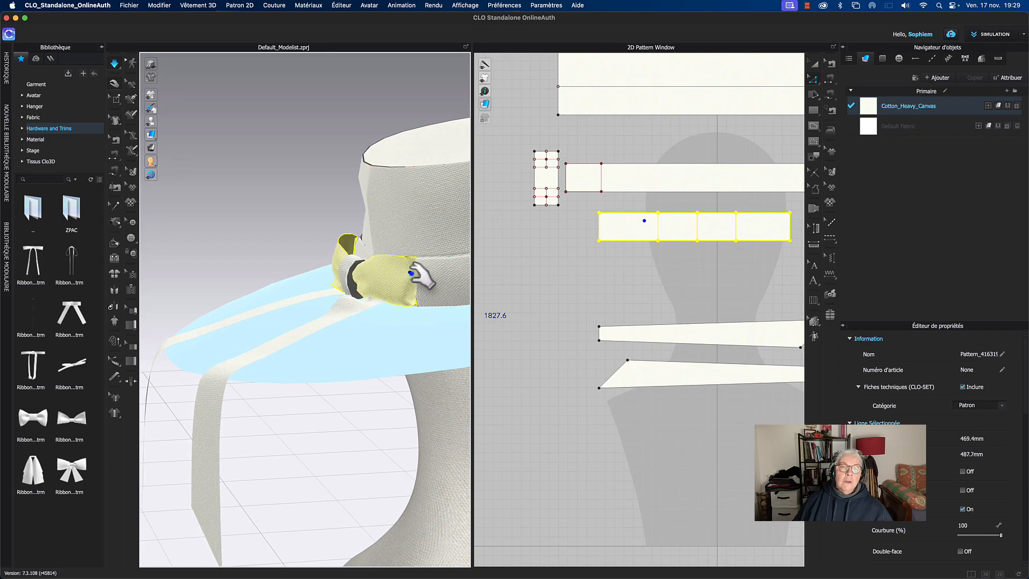
right_click_drag(321, 228, 356, 223)
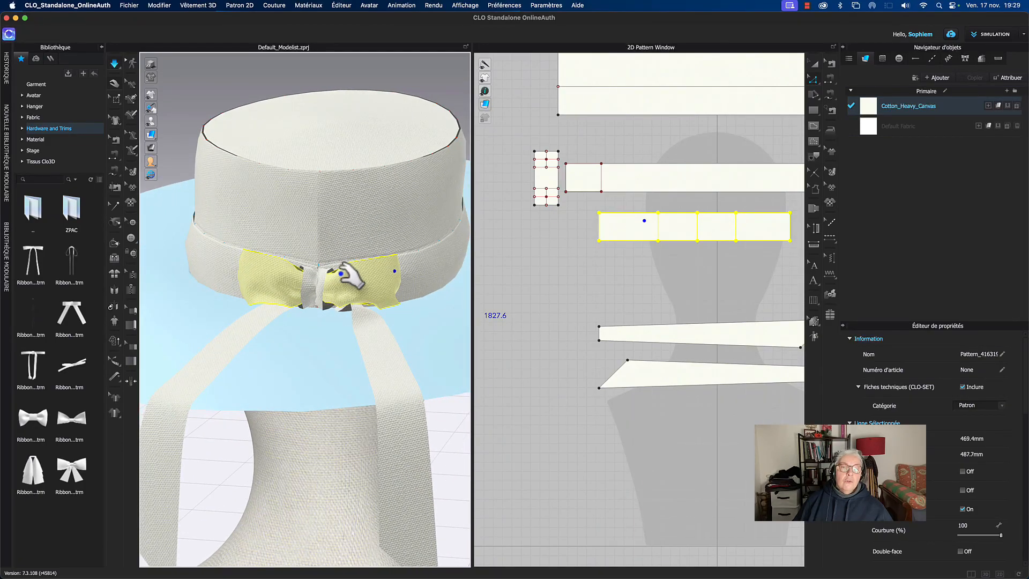
Step: Pull the small knot sideways to recentre it over the bow loops, and stop the simulation
left_click(329, 290)
mouse_move(320, 294)
left_mouse_down()
mouse_move(359, 290)
mouse_move(340, 292)
left_mouse_up()
key("space")
scroll(416, 319, "up", 3)
scroll(402, 327, "down", 7)
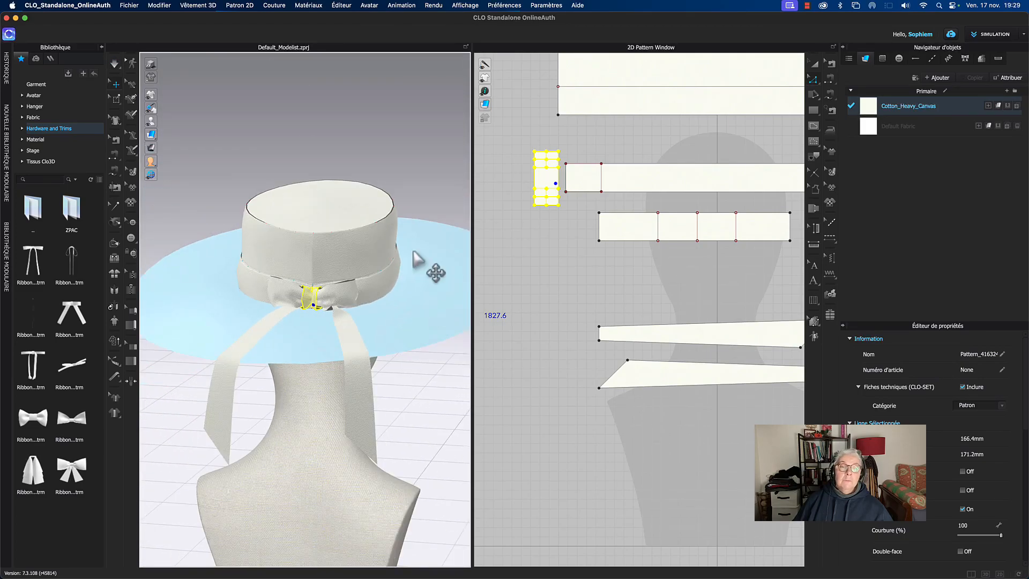
right_click_drag(388, 165, 395, 164)
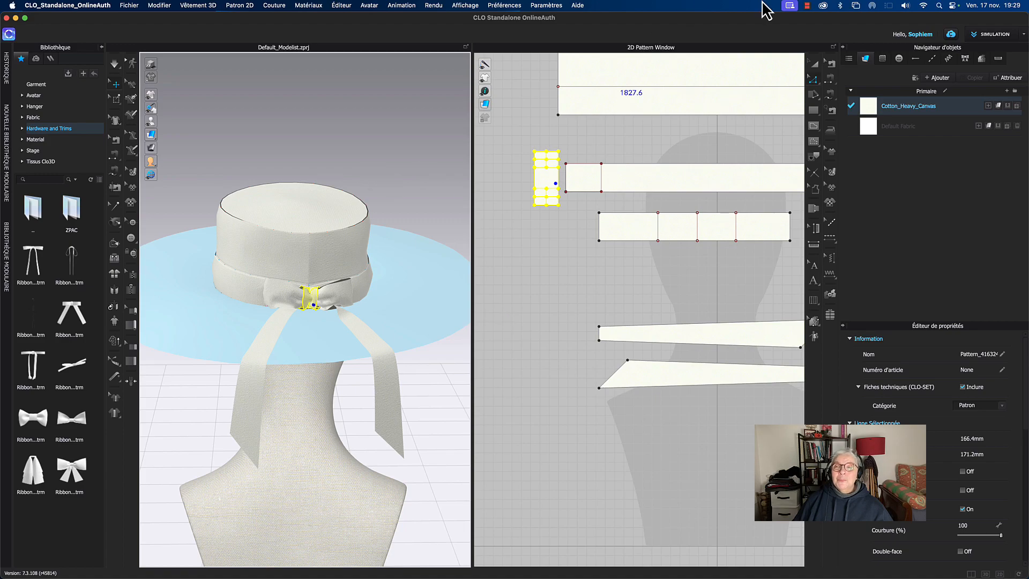
left_click(810, 9)
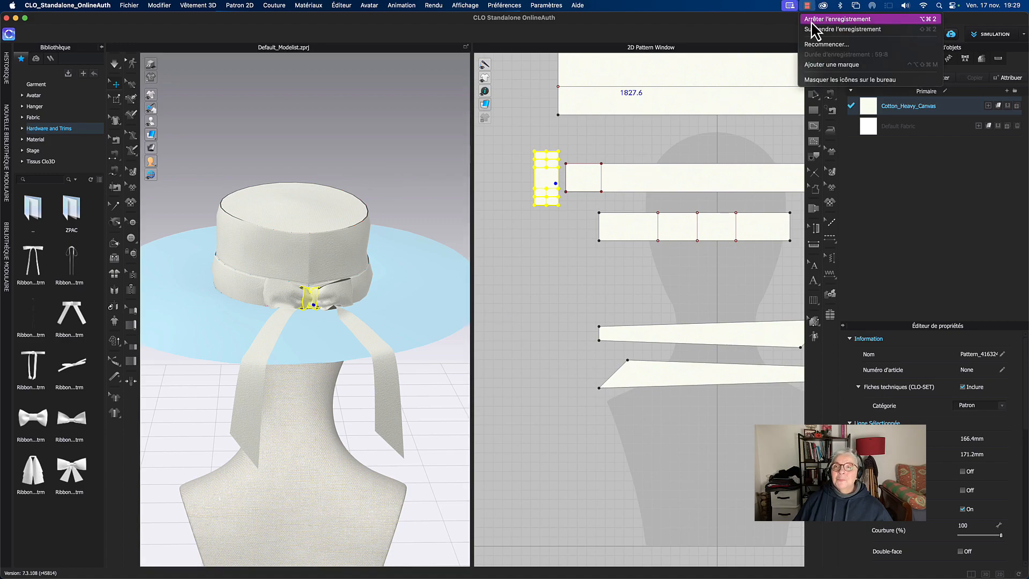